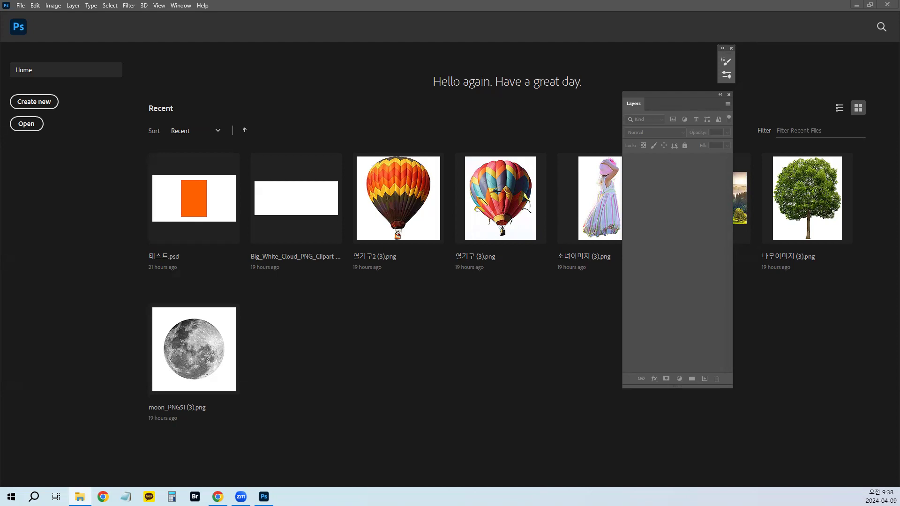
{"action": "left_click", "coordinate": [80, 497]}
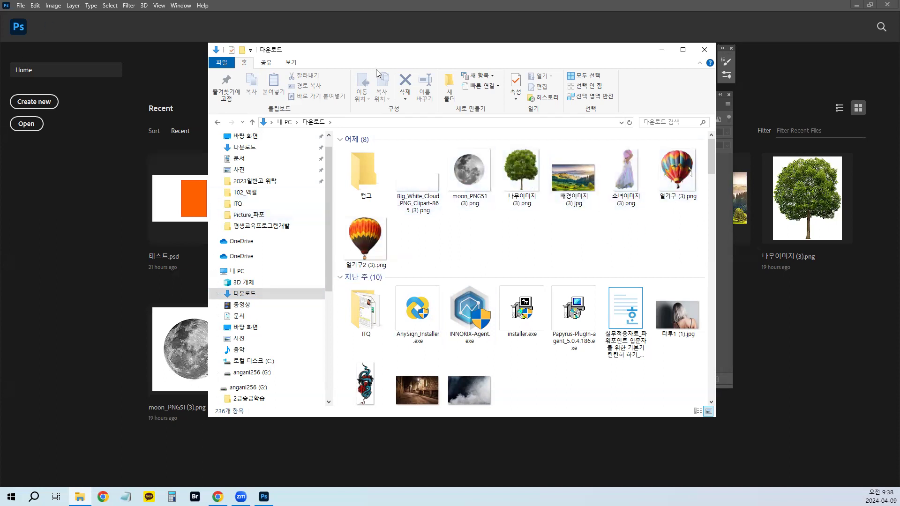
{"action": "left_click_drag", "start_coordinate": [385, 53], "coordinate": [240, 101]}
{"action": "left_click", "coordinate": [24, 7]}
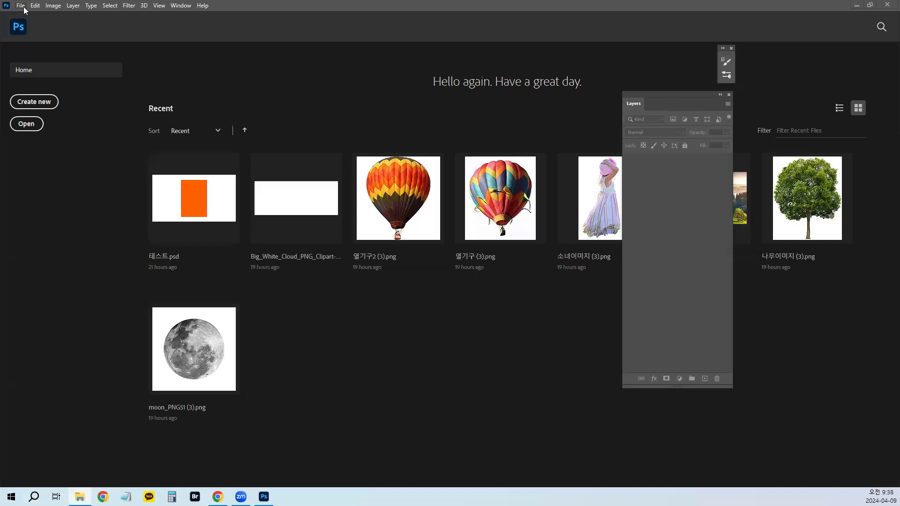
{"action": "left_click", "coordinate": [23, 7]}
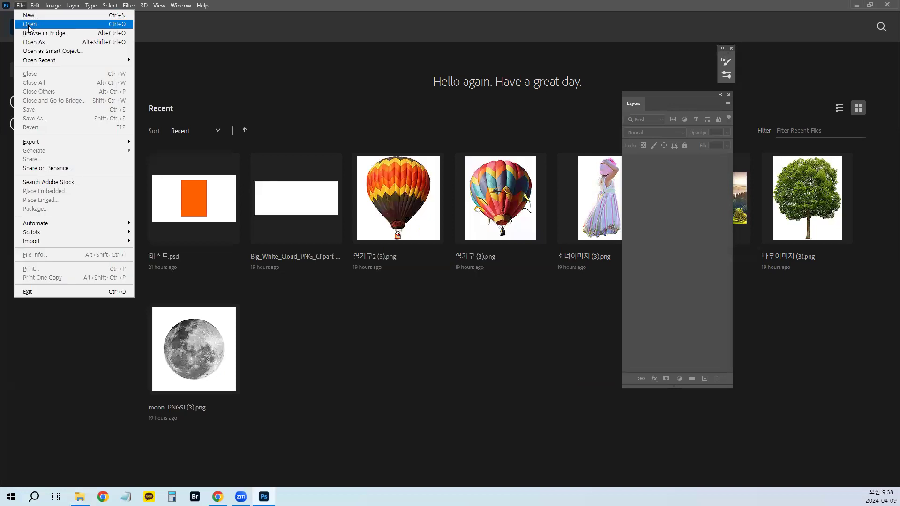
{"action": "left_click", "coordinate": [29, 24]}
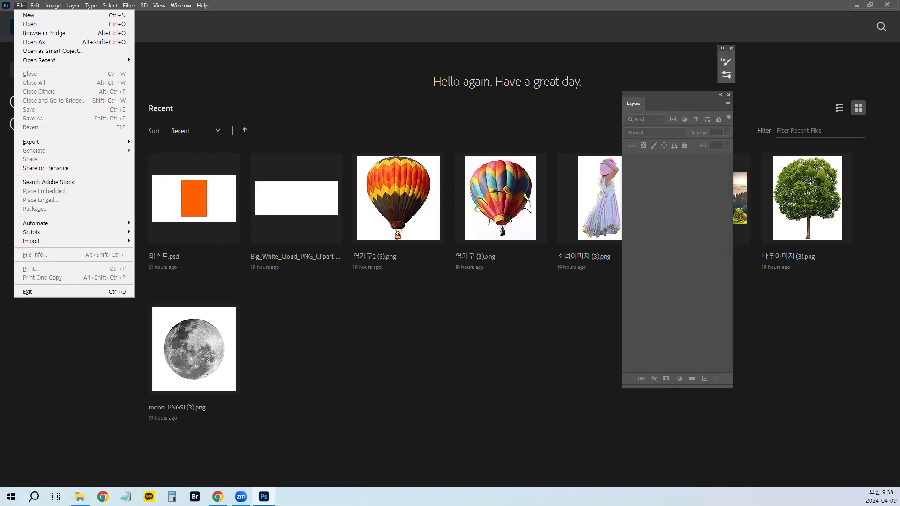
Open the seven cloud, moon, tree, landscape, girl and balloon images from the 다운로드 (Downloads) folder in Photoshop
{"action": "left_click", "coordinate": [80, 497]}
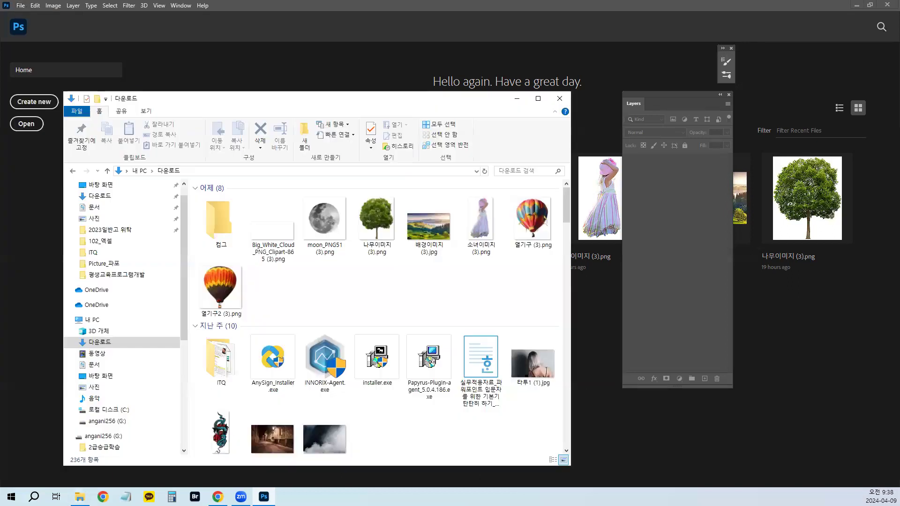
{"action": "left_click", "coordinate": [278, 246]}
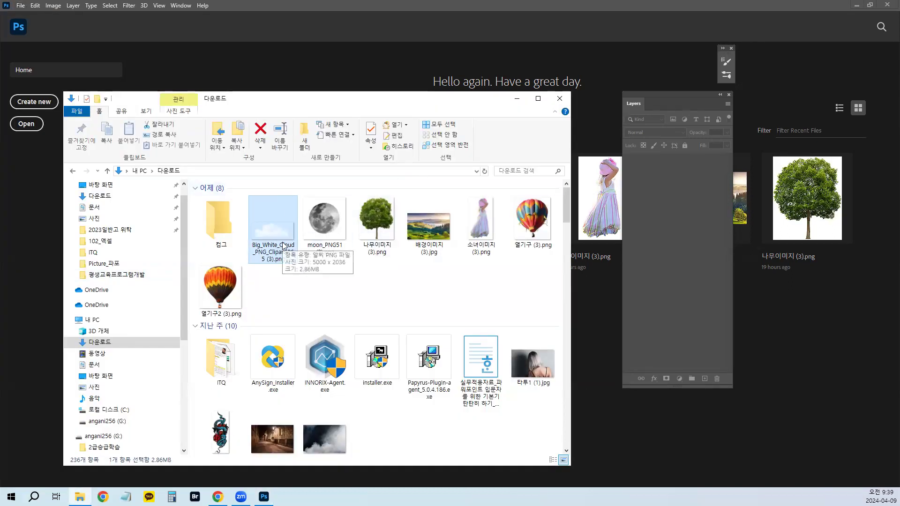
{"action": "left_click", "coordinate": [224, 304], "text": "shift"}
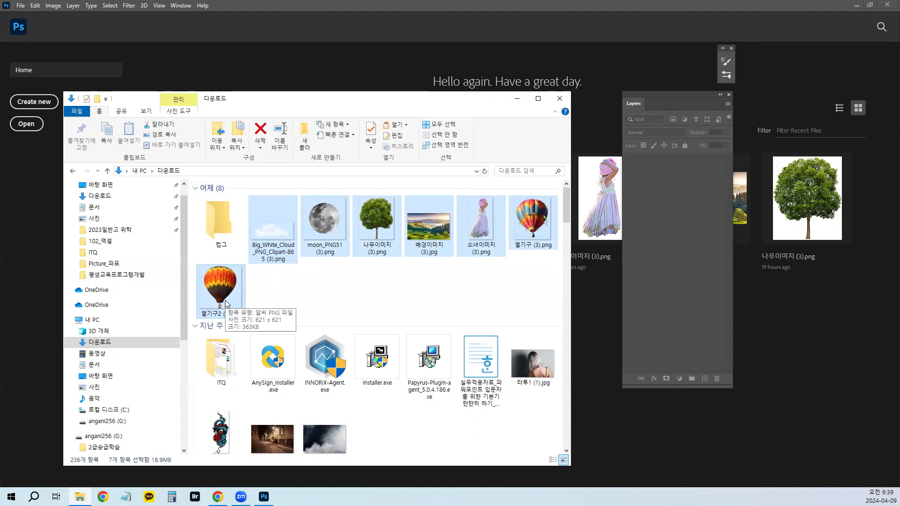
{"action": "left_click_drag", "start_coordinate": [356, 103], "coordinate": [632, 81]}
{"action": "left_click_drag", "start_coordinate": [556, 203], "coordinate": [223, 259]}
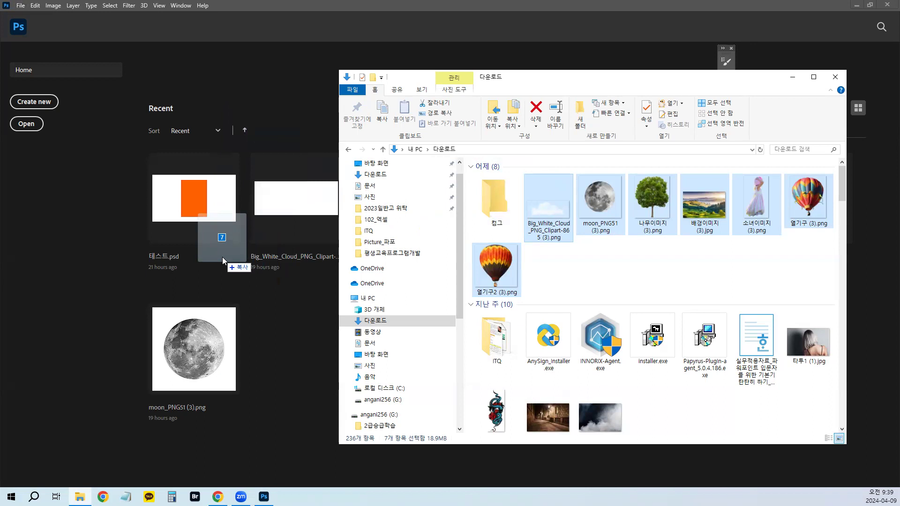
{"action": "left_click_drag", "start_coordinate": [222, 259], "coordinate": [247, 274]}
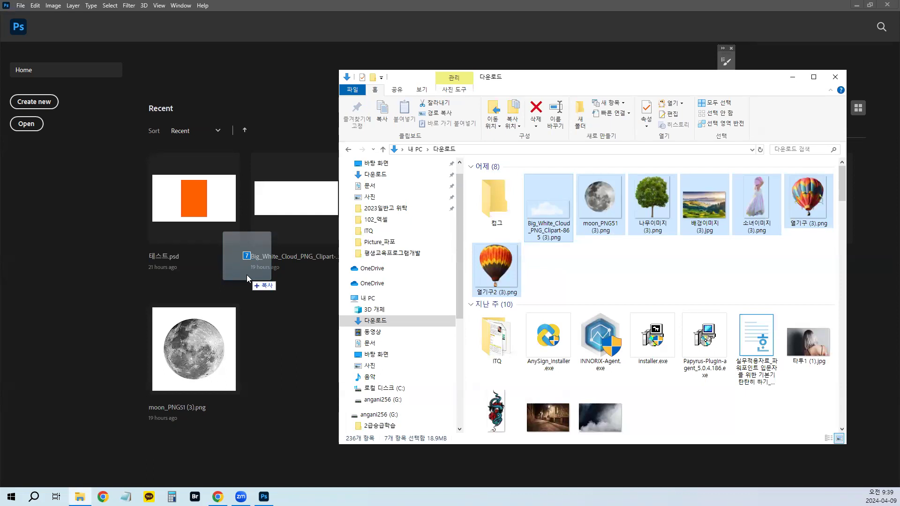
{"action": "left_click_drag", "start_coordinate": [246, 278], "coordinate": [247, 277]}
{"action": "left_click_drag", "start_coordinate": [247, 275], "coordinate": [247, 275]}
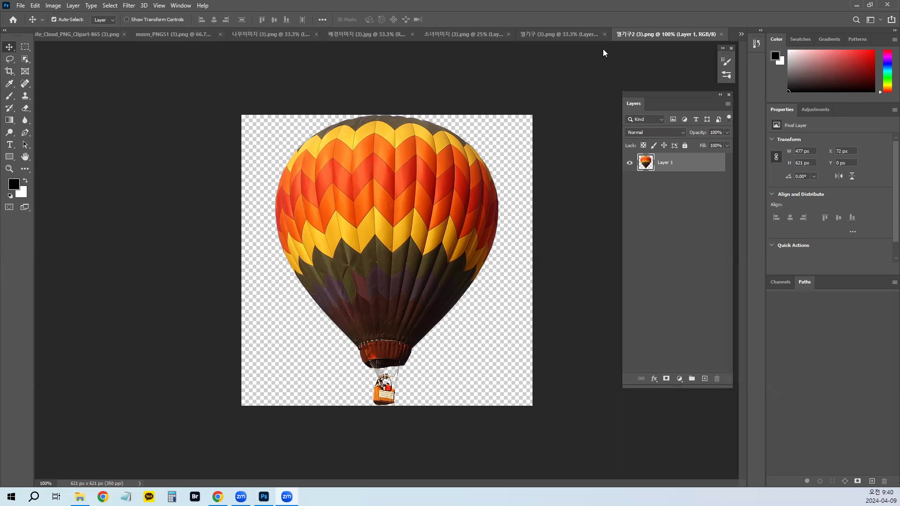
{"action": "left_click", "coordinate": [20, 7]}
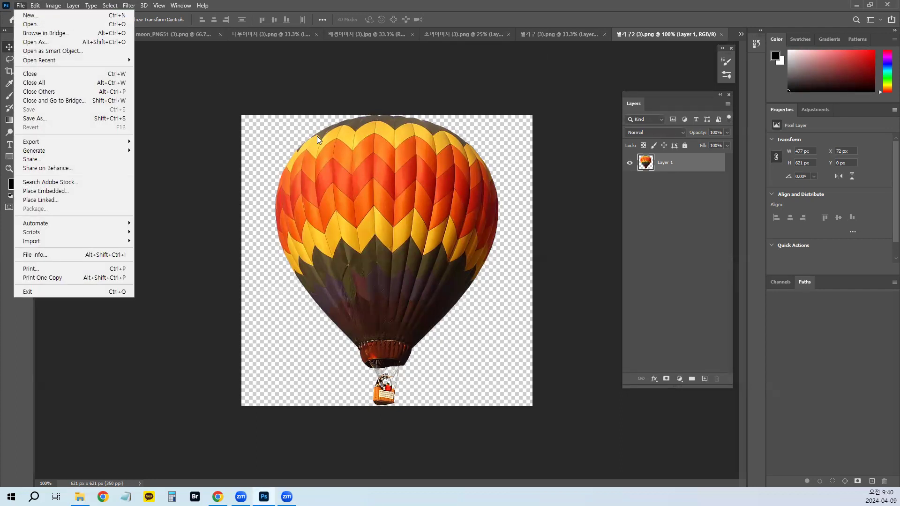
{"action": "left_click", "coordinate": [263, 120]}
{"action": "left_click_drag", "start_coordinate": [214, 87], "coordinate": [199, 133]}
{"action": "mouse_move", "coordinate": [247, 84]}
{"action": "left_mouse_down"}
{"action": "mouse_move", "coordinate": [229, 96]}
{"action": "mouse_move", "coordinate": [234, 132]}
{"action": "mouse_move", "coordinate": [306, 99]}
{"action": "mouse_move", "coordinate": [351, 97]}
{"action": "left_mouse_up"}
{"action": "left_click_drag", "start_coordinate": [399, 83], "coordinate": [383, 114]}
{"action": "mouse_move", "coordinate": [428, 88]}
{"action": "left_mouse_down"}
{"action": "mouse_move", "coordinate": [417, 107]}
{"action": "mouse_move", "coordinate": [429, 89]}
{"action": "mouse_move", "coordinate": [464, 98]}
{"action": "mouse_move", "coordinate": [520, 91]}
{"action": "left_mouse_up"}
{"action": "mouse_move", "coordinate": [92, 166]}
{"action": "left_mouse_down"}
{"action": "mouse_move", "coordinate": [94, 178]}
{"action": "mouse_move", "coordinate": [136, 173]}
{"action": "mouse_move", "coordinate": [148, 157]}
{"action": "left_mouse_up"}
{"action": "mouse_move", "coordinate": [155, 193]}
{"action": "left_mouse_down"}
{"action": "mouse_move", "coordinate": [167, 191]}
{"action": "mouse_move", "coordinate": [176, 206]}
{"action": "left_mouse_up"}
{"action": "left_click_drag", "start_coordinate": [188, 152], "coordinate": [188, 202]}
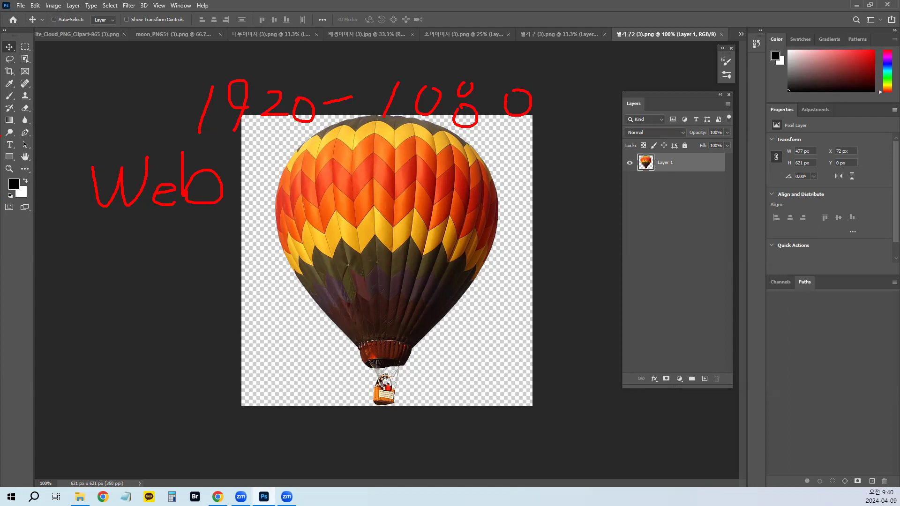
{"action": "key", "text": "Escape"}
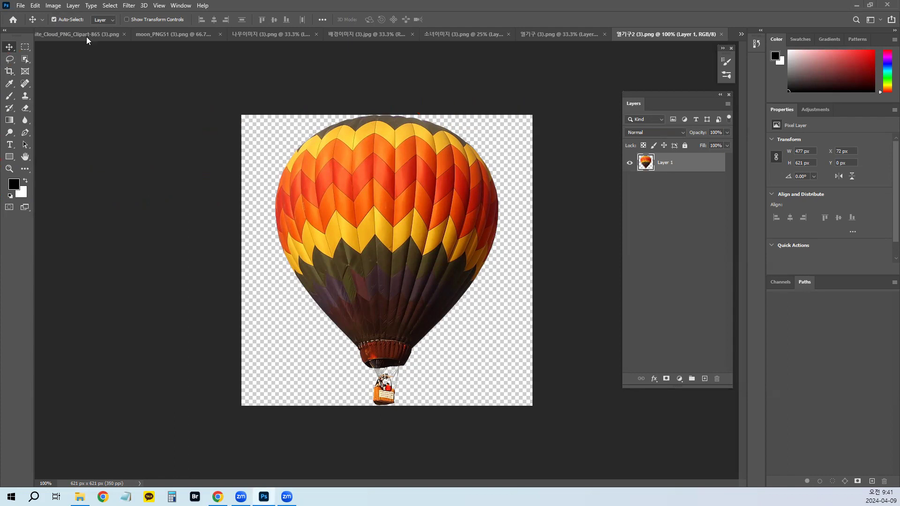
{"action": "left_click", "coordinate": [26, 7]}
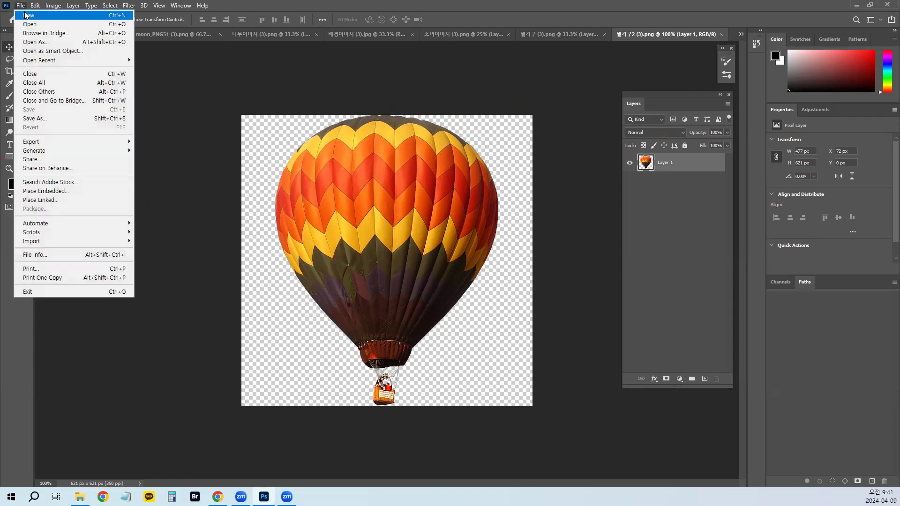
{"action": "left_click", "coordinate": [25, 16]}
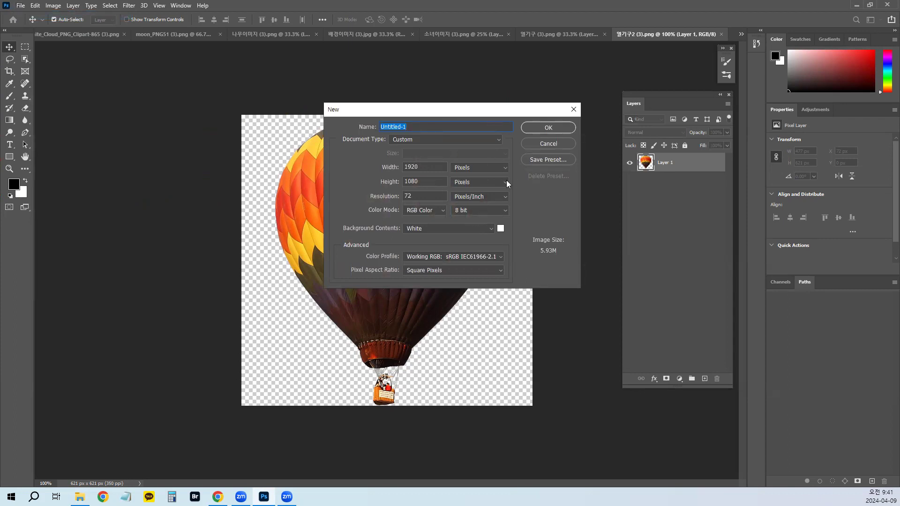
{"action": "key", "text": "Escape"}
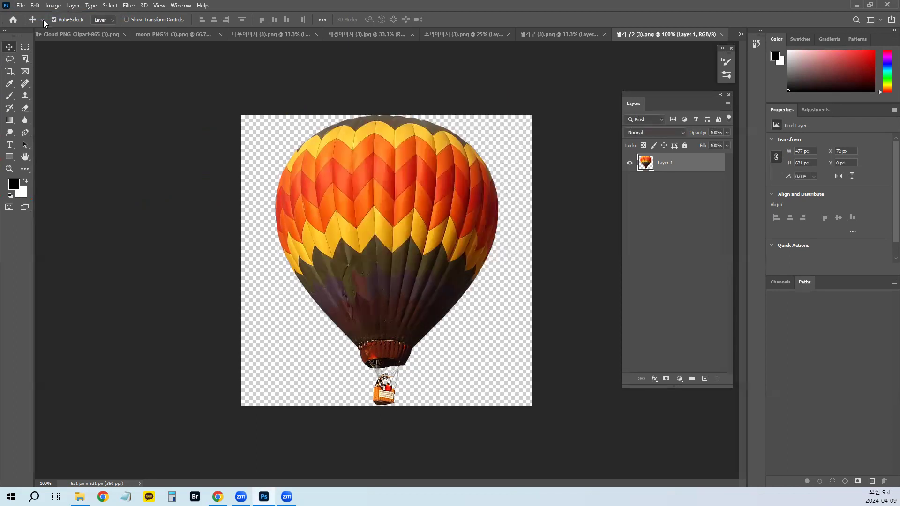
Turn off the legacy "New Document" interface in the General preferences and activate the Move tool
{"action": "left_click", "coordinate": [37, 6]}
{"action": "mouse_move", "coordinate": [69, 389]}
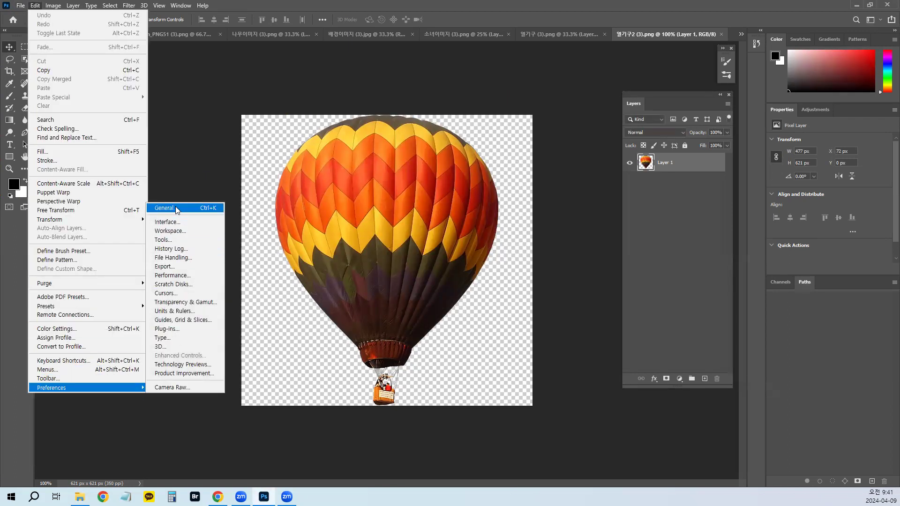
{"action": "left_click", "coordinate": [159, 223]}
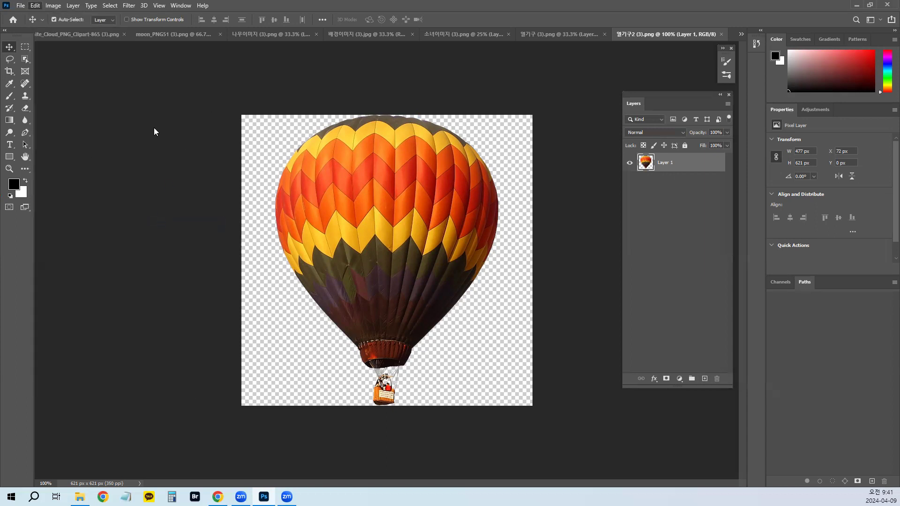
{"action": "left_click", "coordinate": [227, 77]}
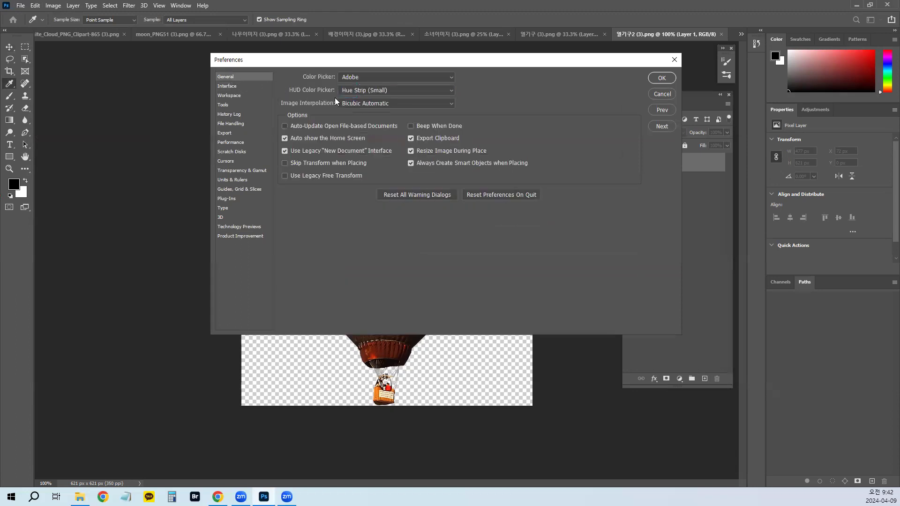
{"action": "left_click", "coordinate": [654, 77]}
{"action": "key", "text": "v"}
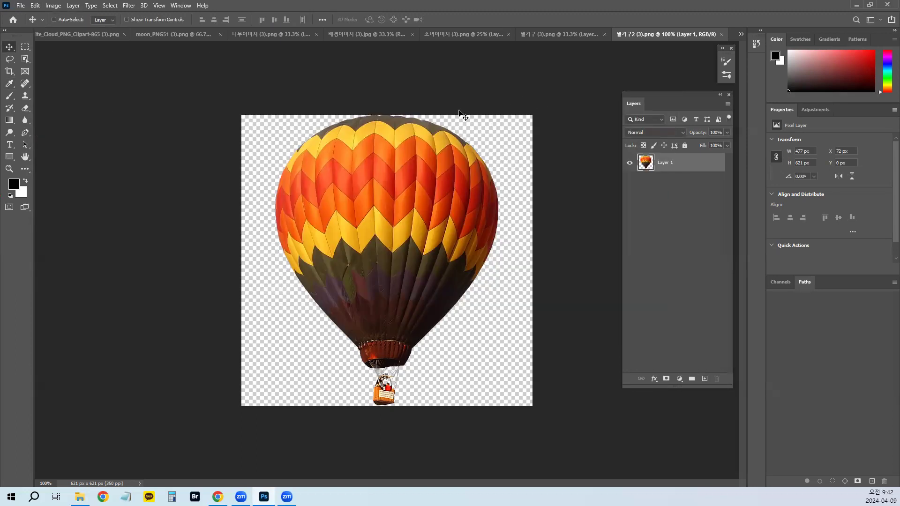
Create a new 1920 x 1080 px document at 72 pixels/inch in RGB Color, 8 bit, with a white background
{"action": "key", "text": "ctrl+n"}
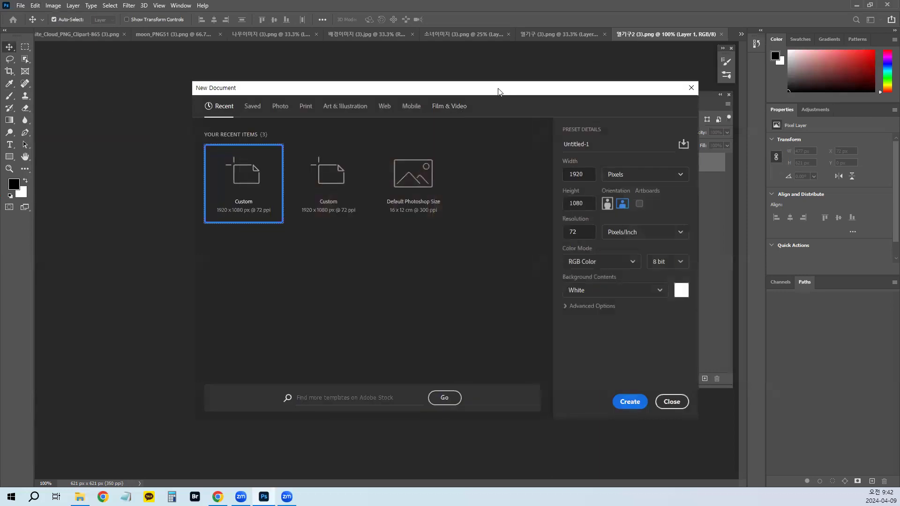
{"action": "left_click_drag", "start_coordinate": [499, 89], "coordinate": [422, 87]}
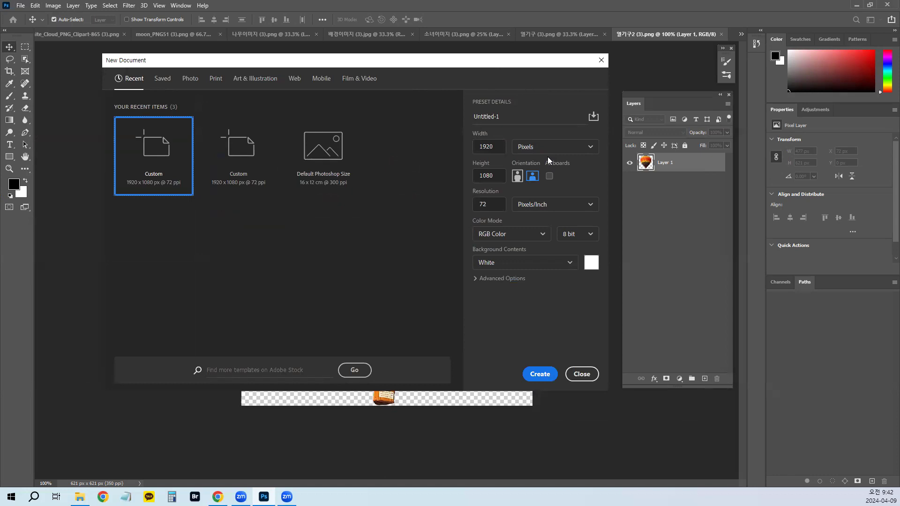
{"action": "left_click_drag", "start_coordinate": [543, 146], "coordinate": [607, 65]}
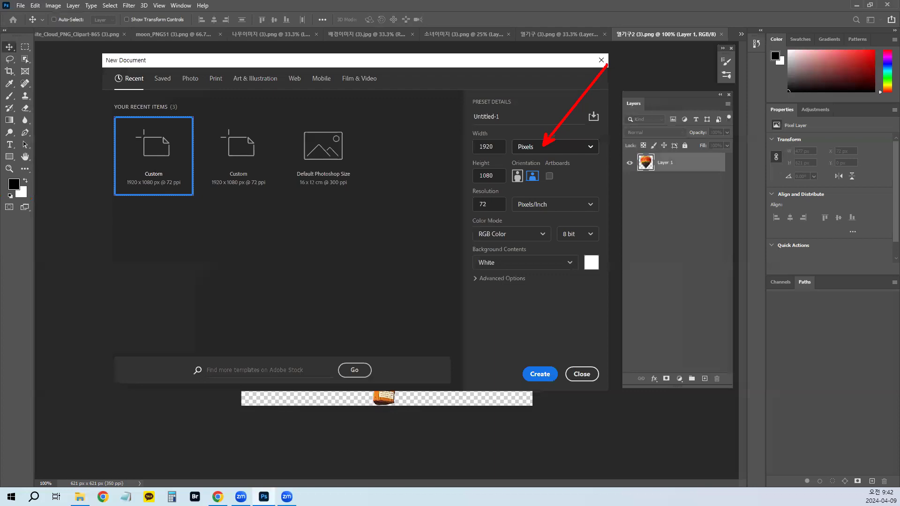
{"action": "key", "text": "Escape"}
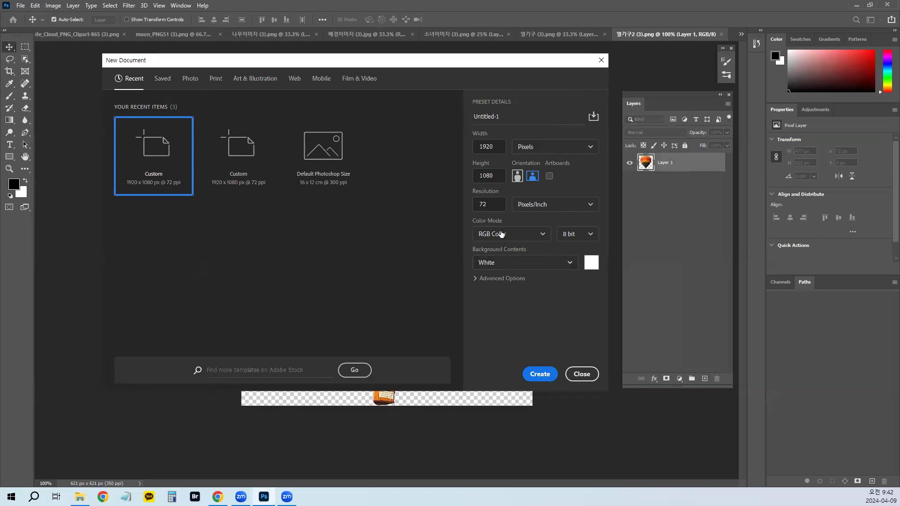
{"action": "left_click", "coordinate": [540, 374]}
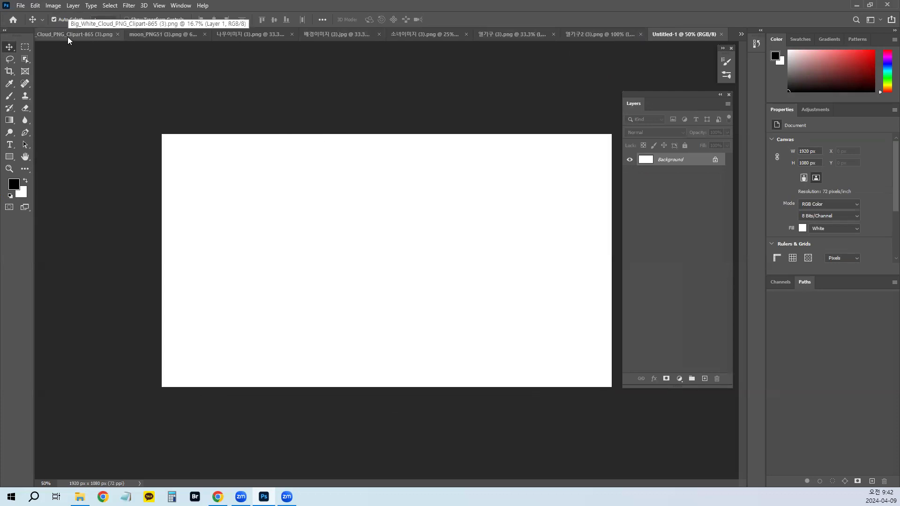
Select the entire canvas of 열기구 (3).png with the Rectangular Marquee tool and clear the selection
{"action": "left_click", "coordinate": [503, 35]}
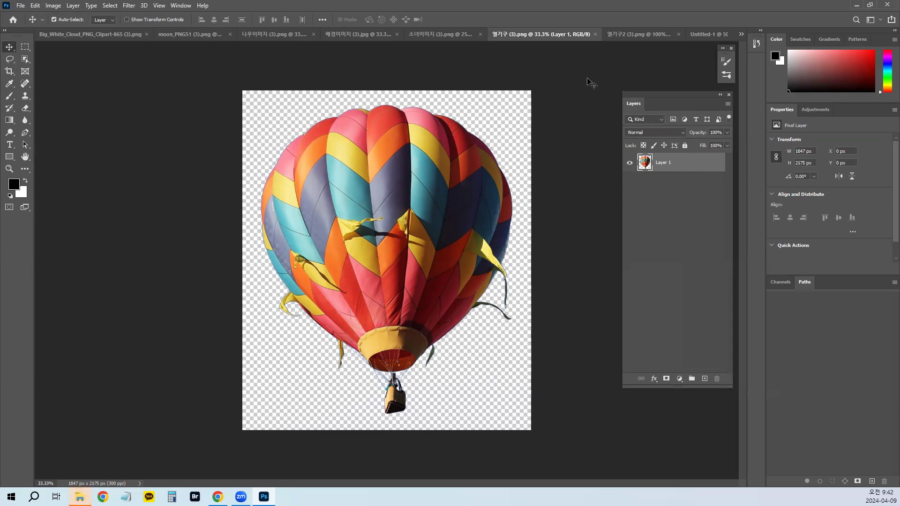
{"action": "key", "text": "ctrl"}
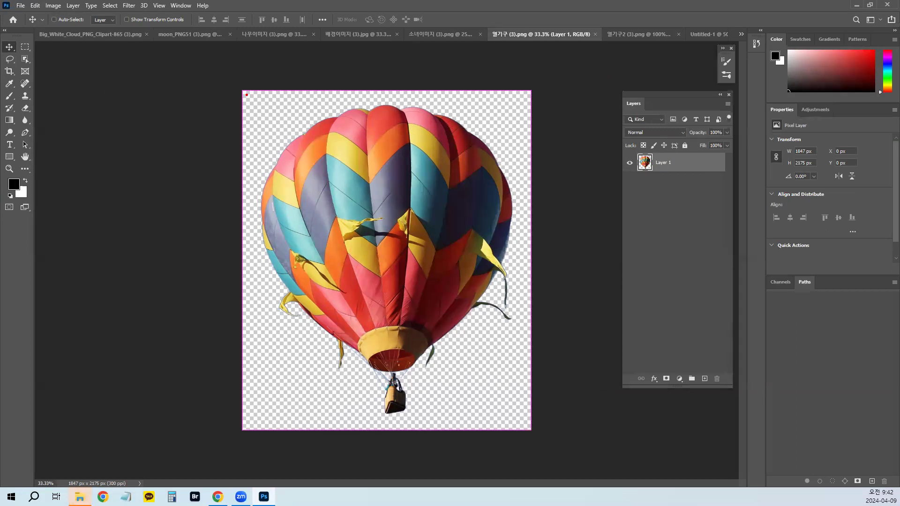
{"action": "mouse_move", "coordinate": [241, 90]}
{"action": "left_mouse_down"}
{"action": "mouse_move", "coordinate": [349, 173]}
{"action": "mouse_move", "coordinate": [514, 386]}
{"action": "mouse_move", "coordinate": [533, 430]}
{"action": "left_mouse_up"}
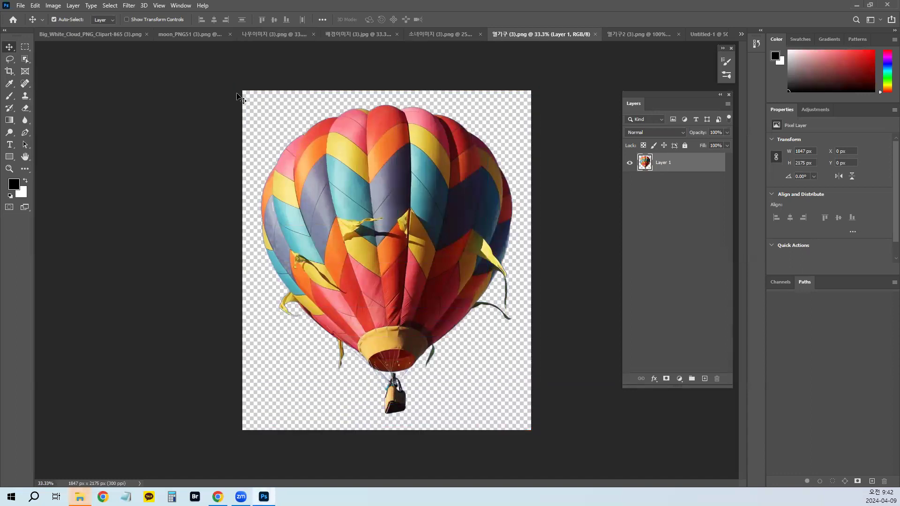
{"action": "key", "text": "m"}
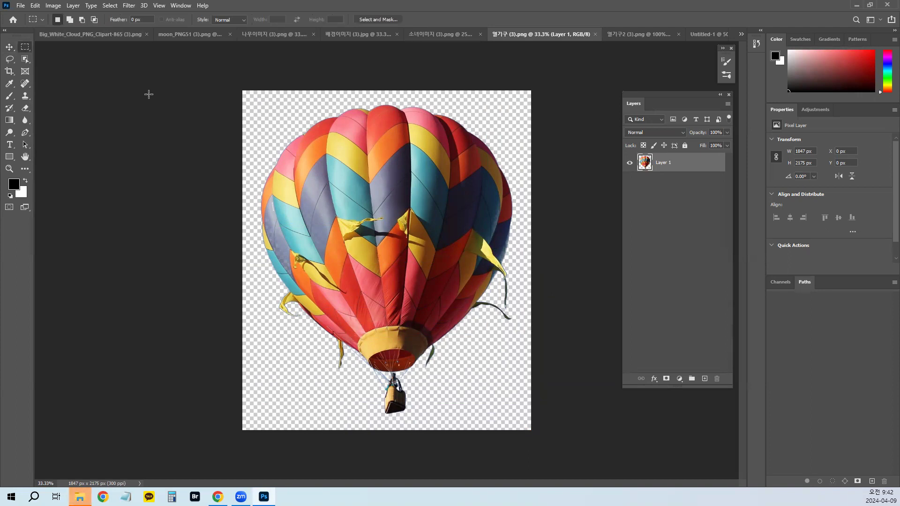
{"action": "left_click_drag", "start_coordinate": [237, 90], "coordinate": [491, 381]}
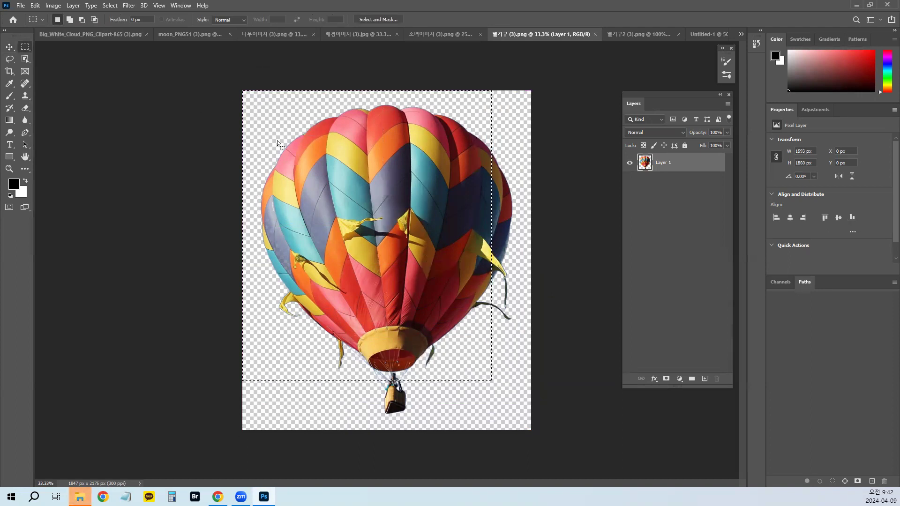
{"action": "left_click_drag", "start_coordinate": [225, 77], "coordinate": [548, 466]}
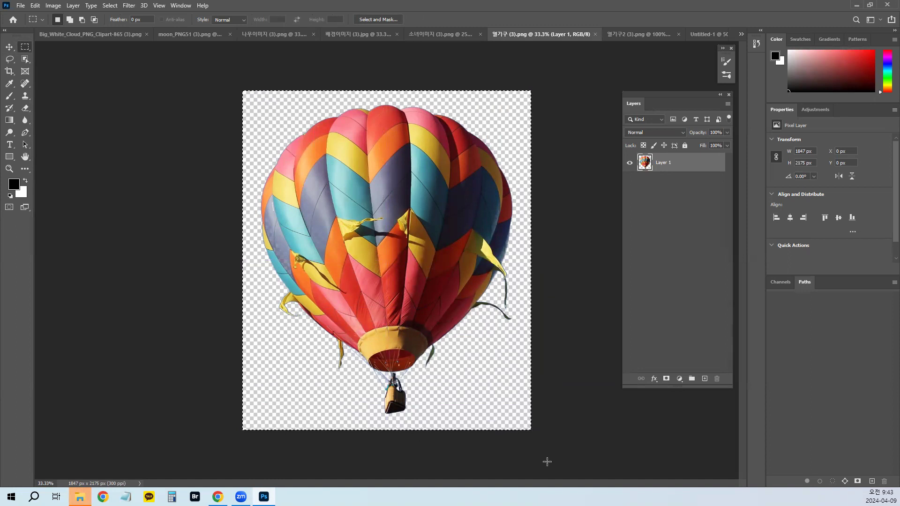
{"action": "left_click", "coordinate": [552, 467]}
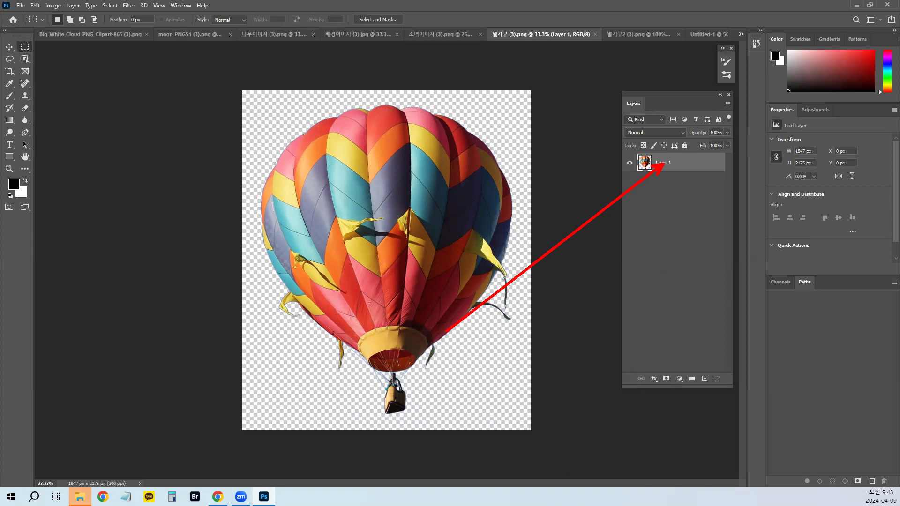
Apply Select All to the multicolored balloon image, deselect it, and return to the blank Untitled-1 document
{"action": "key", "text": "ctrl+a"}
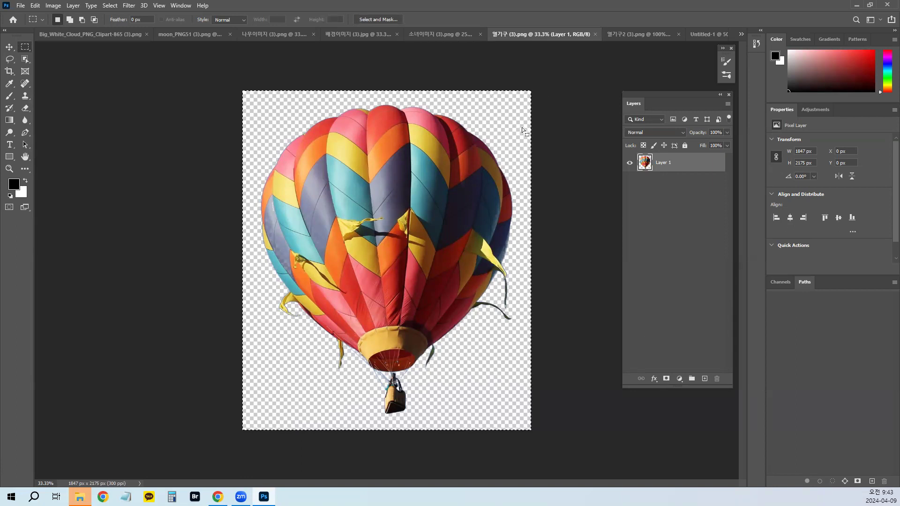
{"action": "key", "text": "ctrl+d"}
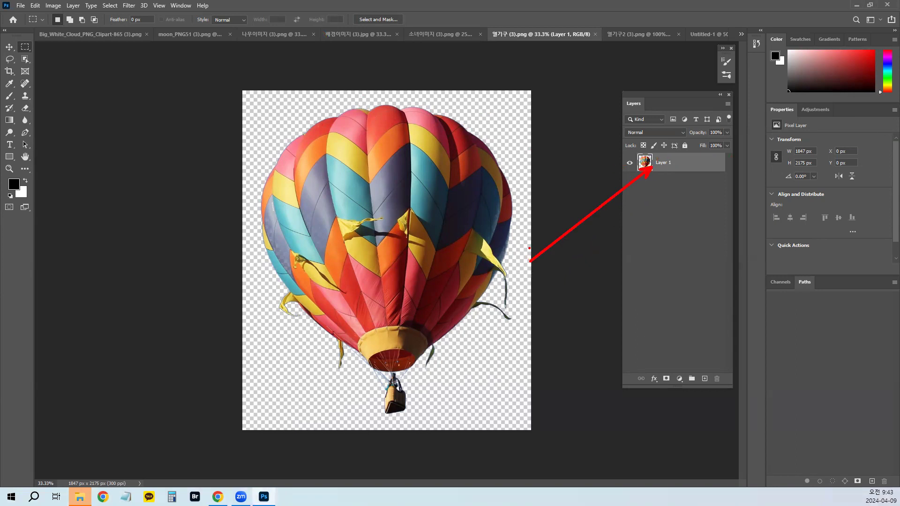
{"action": "left_click", "coordinate": [706, 35]}
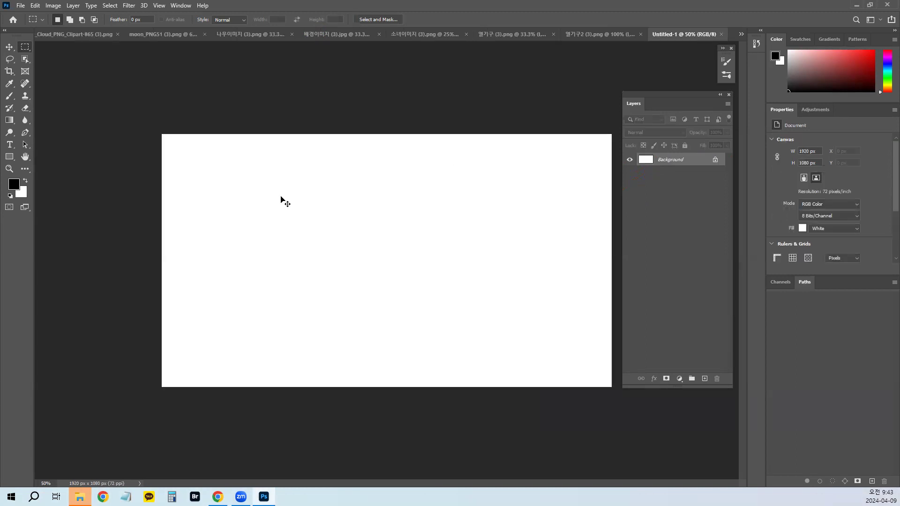
Paste the copied multicolored balloon into Untitled-1 and move it with the Move tool to X -168 px, Y -194 px
{"action": "key", "text": "ctrl+v"}
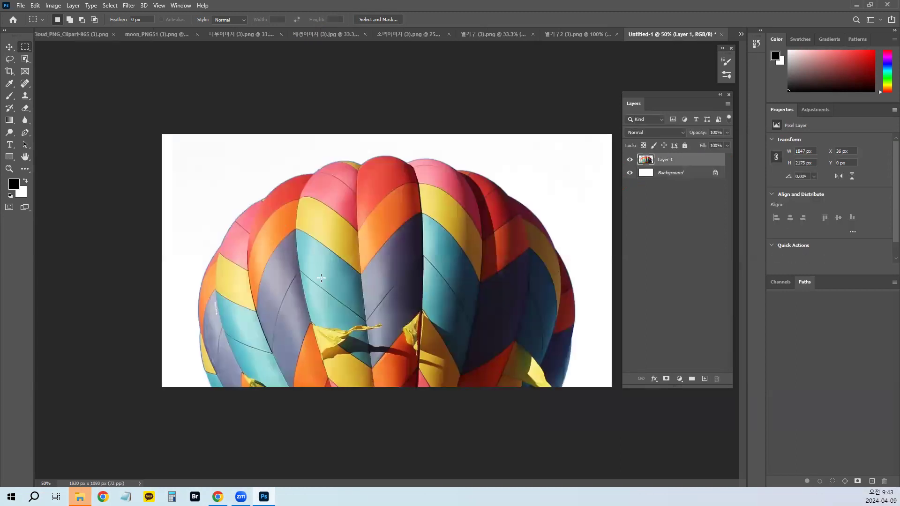
{"action": "key", "text": "v"}
{"action": "left_click_drag", "start_coordinate": [322, 278], "coordinate": [354, 266]}
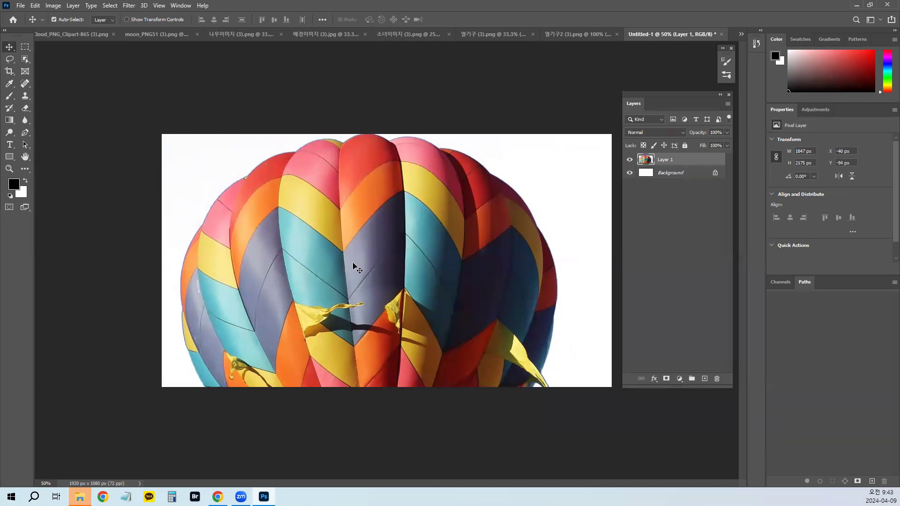
{"action": "left_click_drag", "start_coordinate": [422, 340], "coordinate": [384, 282]}
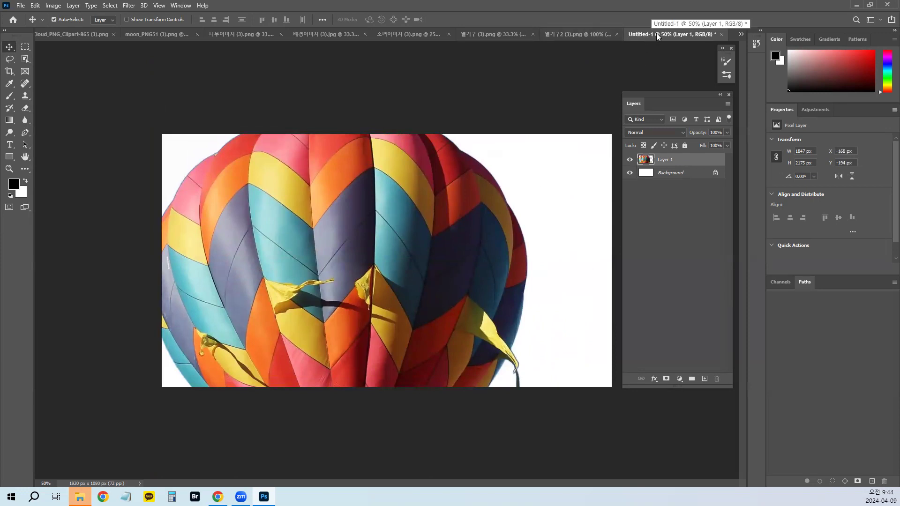
Return to the multicolored balloon image 열기구 (3).png and close it
{"action": "left_click", "coordinate": [561, 33]}
{"action": "left_click", "coordinate": [485, 30]}
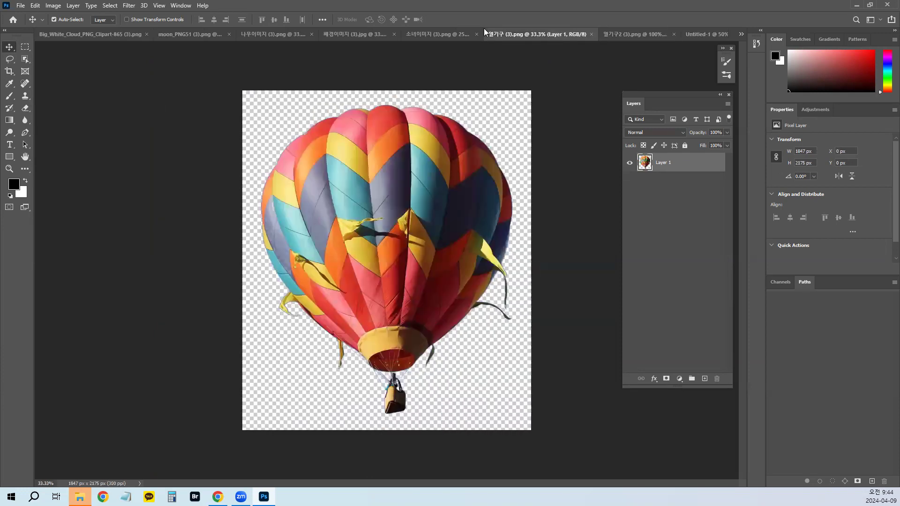
{"action": "left_click", "coordinate": [591, 35]}
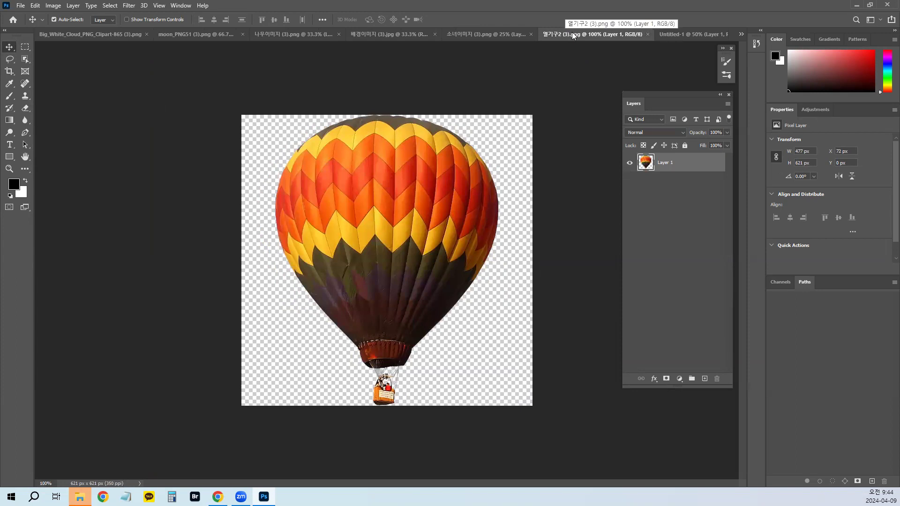
{"action": "key", "text": "ctrl+2"}
{"action": "mouse_move", "coordinate": [571, 35]}
{"action": "left_mouse_down"}
{"action": "mouse_move", "coordinate": [563, 115]}
{"action": "mouse_move", "coordinate": [482, 313]}
{"action": "left_mouse_up"}
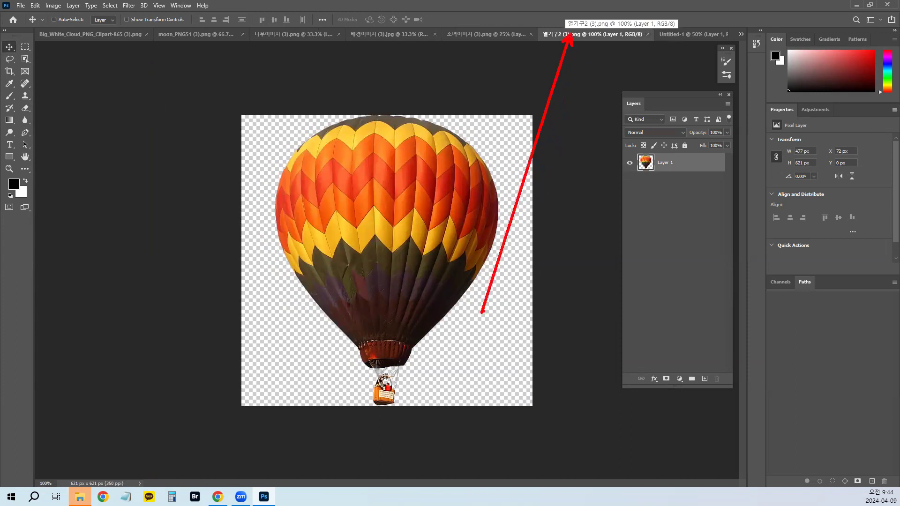
{"action": "key", "text": "Escape"}
Detach 열기구2 (3).png, 소녀이미지 (3).png and 배경이미지 (3).jpg into separate floating windows beside the Untitled-1 canvas
{"action": "left_click_drag", "start_coordinate": [585, 34], "coordinate": [111, 128]}
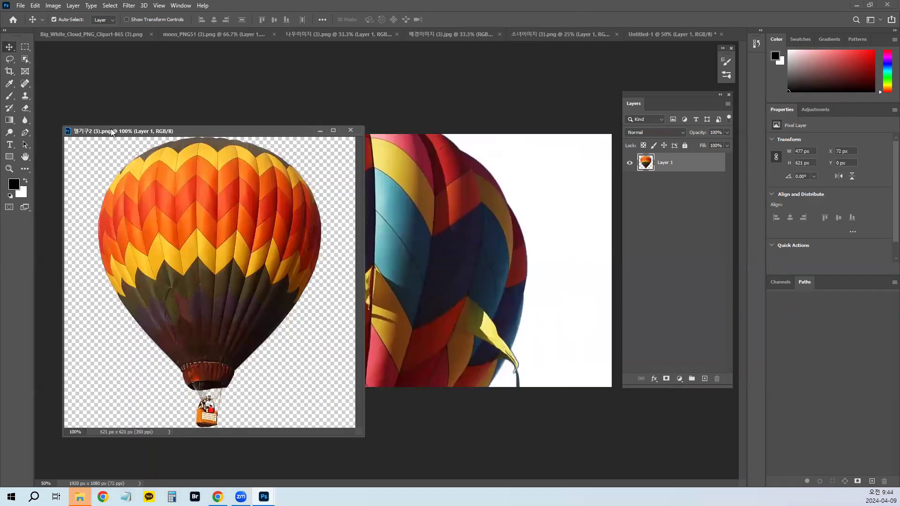
{"action": "left_click_drag", "start_coordinate": [173, 131], "coordinate": [146, 85]}
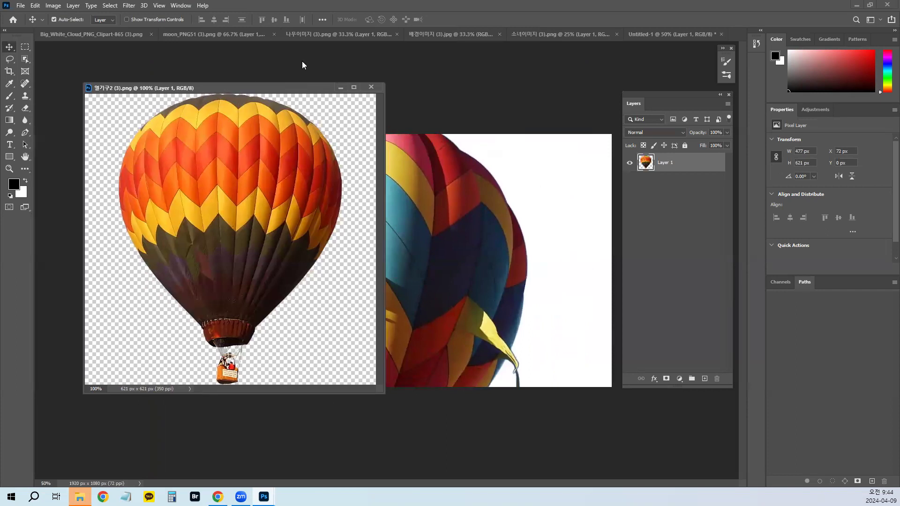
{"action": "left_click_drag", "start_coordinate": [570, 31], "coordinate": [210, 136]}
{"action": "left_click_drag", "start_coordinate": [276, 140], "coordinate": [219, 130]}
{"action": "left_click_drag", "start_coordinate": [519, 32], "coordinate": [174, 193]}
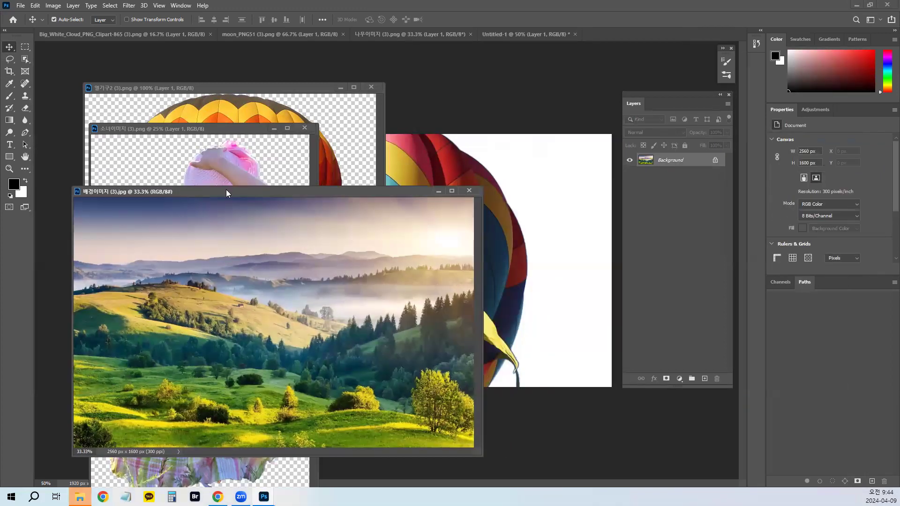
{"action": "left_click", "coordinate": [242, 133]}
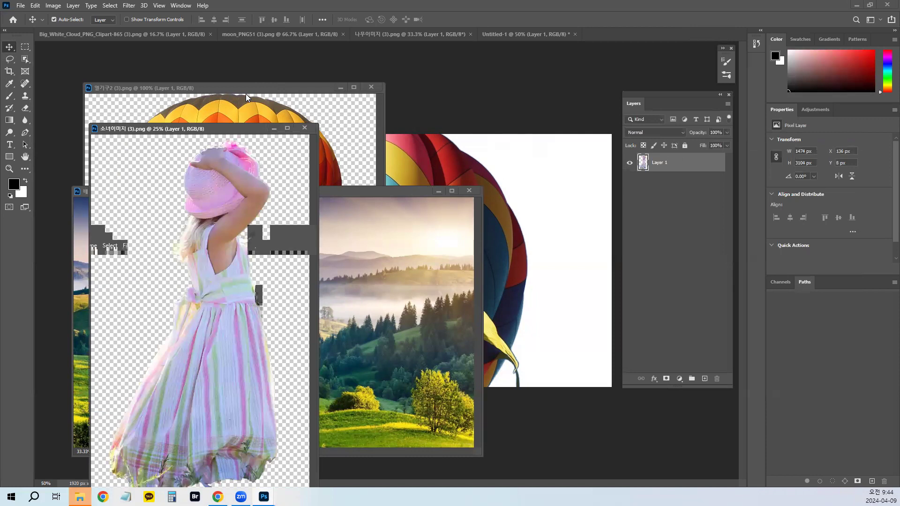
{"action": "left_click", "coordinate": [247, 90]}
{"action": "left_click", "coordinate": [410, 190]}
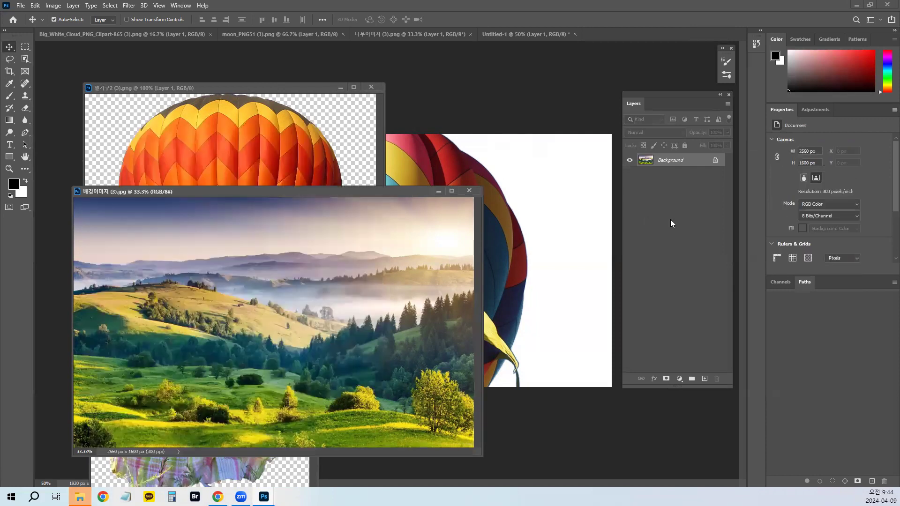
{"action": "left_click_drag", "start_coordinate": [673, 168], "coordinate": [500, 309]}
{"action": "key", "text": "Escape"}
Copy the landscape from 배경이미지 (3).jpg into Untitled-1 with the Move tool, placing it at X -90 px, Y -68 px
{"action": "left_click", "coordinate": [307, 87]}
{"action": "left_click_drag", "start_coordinate": [423, 196], "coordinate": [402, 196]}
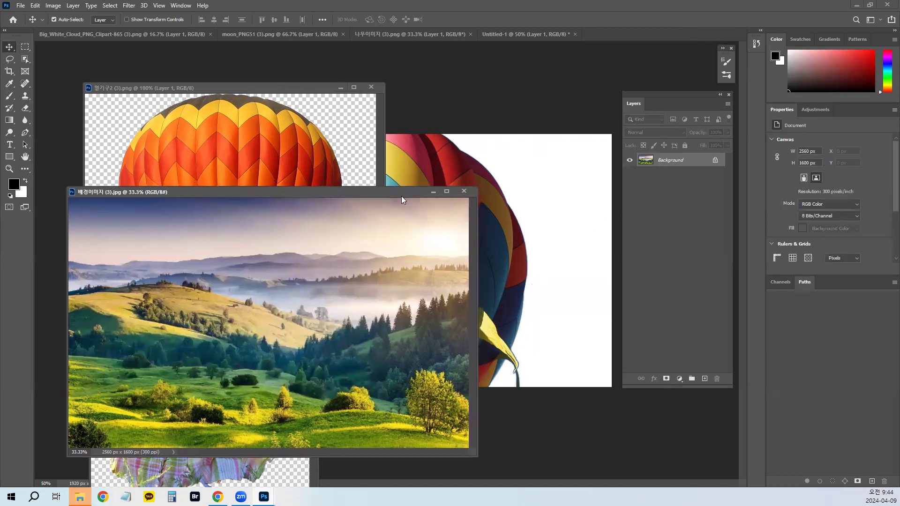
{"action": "left_click_drag", "start_coordinate": [373, 302], "coordinate": [568, 266]}
{"action": "left_click_drag", "start_coordinate": [569, 266], "coordinate": [568, 265]}
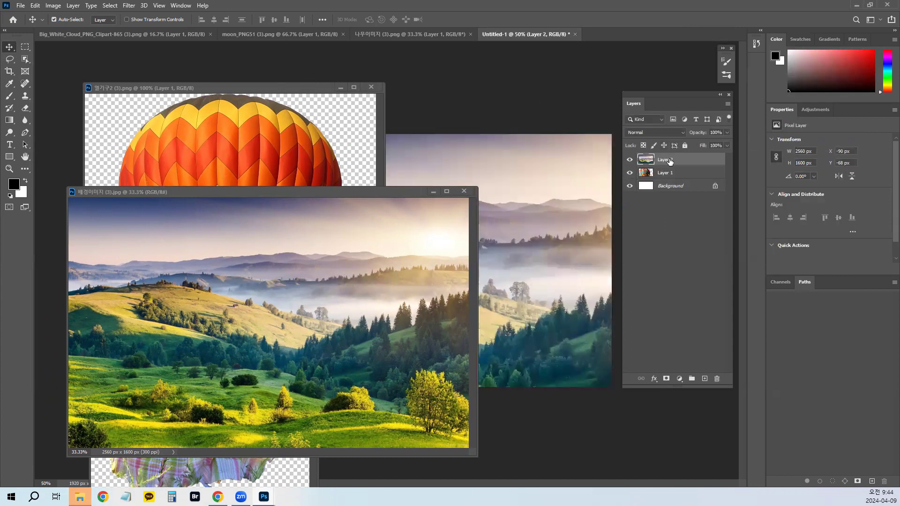
{"action": "key", "text": "ctrl+2"}
{"action": "left_click_drag", "start_coordinate": [656, 174], "coordinate": [575, 327]}
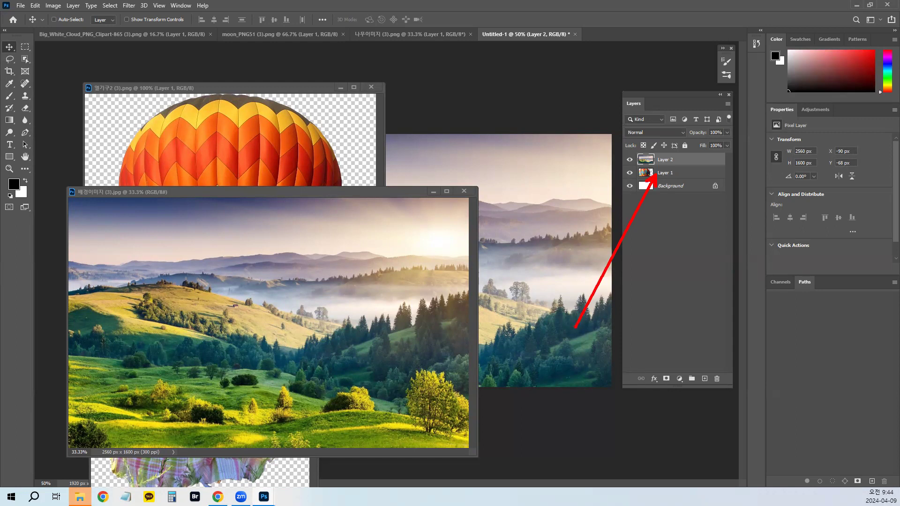
{"action": "key", "text": "Escape"}
Close the landscape image and copy the orange and yellow balloon into Untitled-1 at about X 1202 px, Y 258 px
{"action": "left_click", "coordinate": [464, 190]}
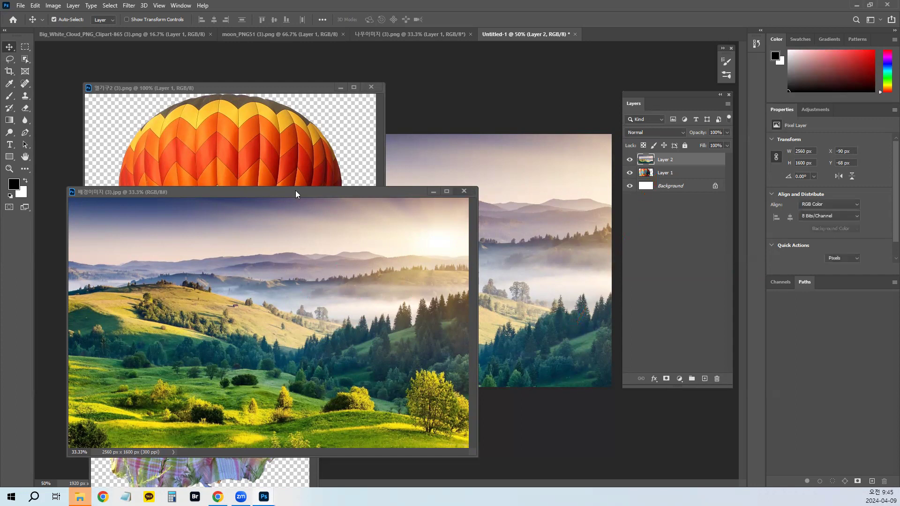
{"action": "left_click_drag", "start_coordinate": [257, 216], "coordinate": [394, 245]}
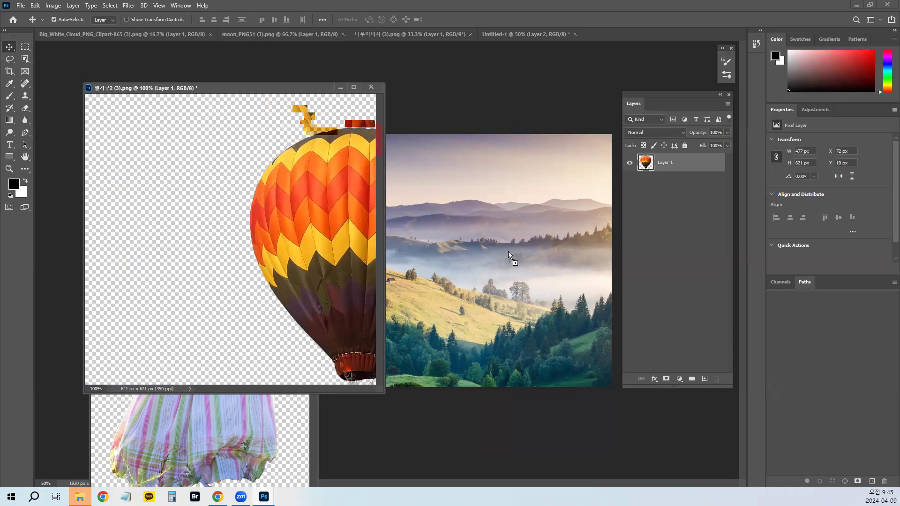
{"action": "left_click_drag", "start_coordinate": [508, 251], "coordinate": [508, 252]}
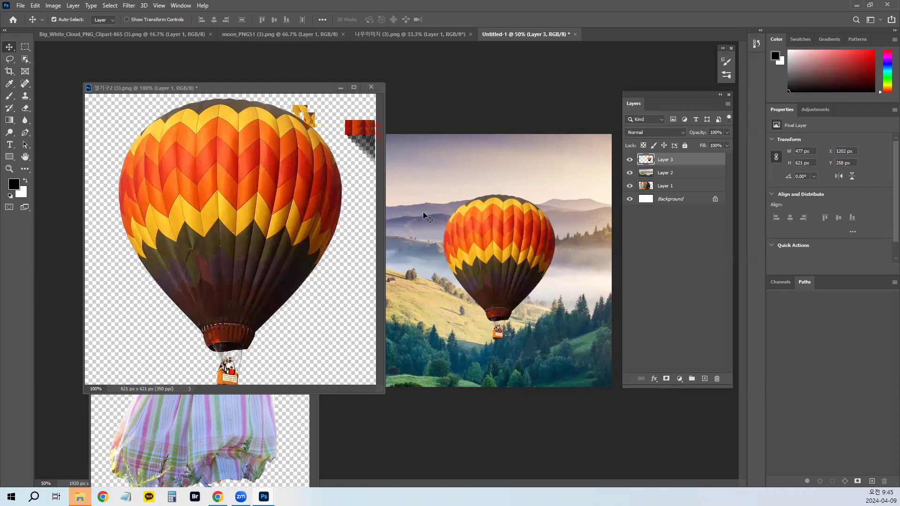
Close 열기구2 (3).png without saving its changes
{"action": "left_click", "coordinate": [371, 87]}
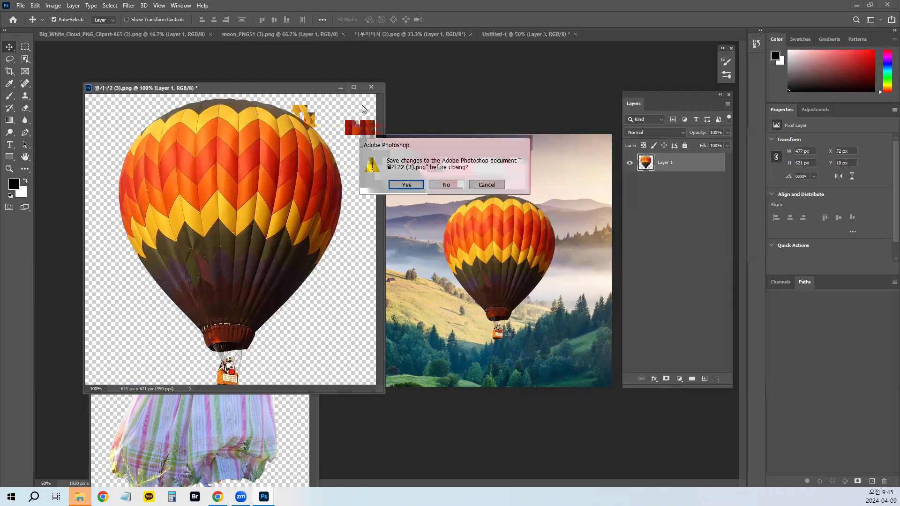
{"action": "left_click", "coordinate": [457, 185]}
Copy the girl from 소녀이미지 (3).png into Untitled-1 with the Move tool and close the source image
{"action": "left_click_drag", "start_coordinate": [248, 130], "coordinate": [226, 84]}
{"action": "left_click_drag", "start_coordinate": [188, 178], "coordinate": [392, 268]}
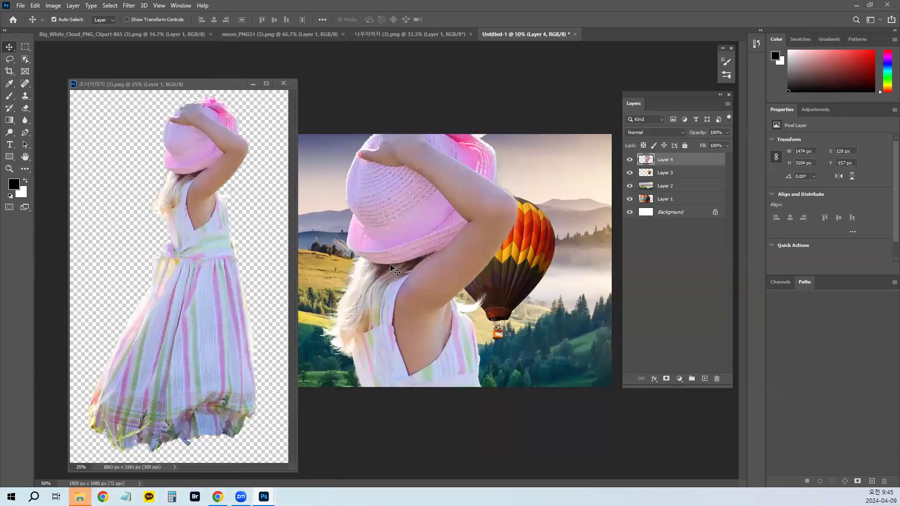
{"action": "left_click", "coordinate": [283, 83]}
Move the girl to the left side of the landscape, at X -514 px, Y 0 px
{"action": "left_click_drag", "start_coordinate": [422, 220], "coordinate": [265, 254]}
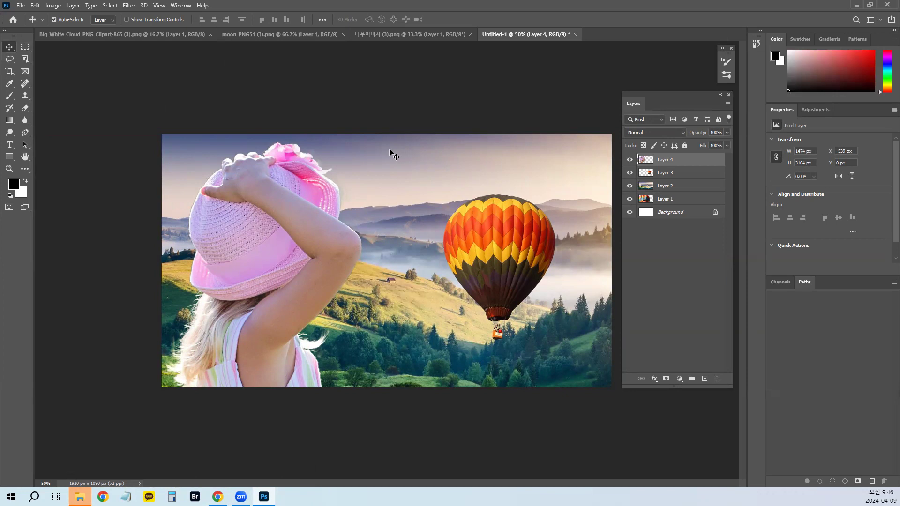
{"action": "left_click", "coordinate": [399, 35]}
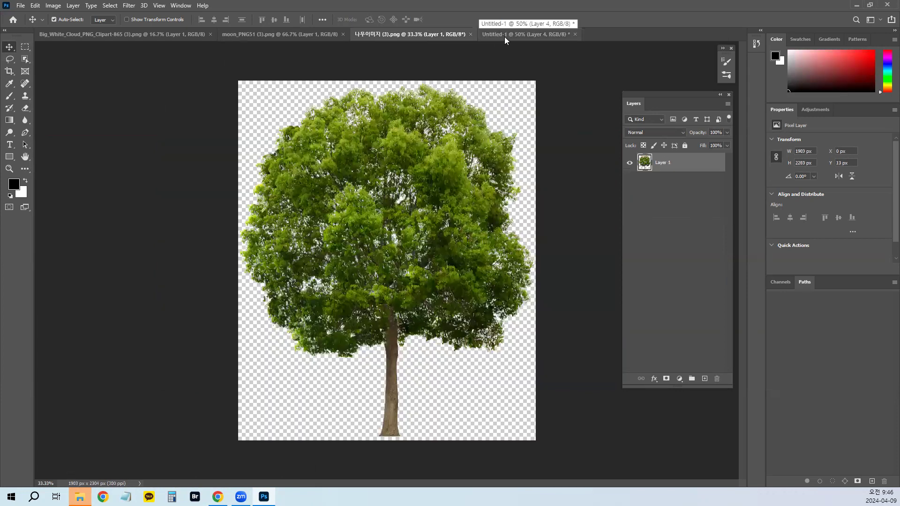
{"action": "left_click", "coordinate": [504, 36]}
{"action": "mouse_move", "coordinate": [265, 229]}
{"action": "left_mouse_down"}
{"action": "mouse_move", "coordinate": [303, 229]}
{"action": "mouse_move", "coordinate": [299, 240]}
{"action": "mouse_move", "coordinate": [272, 234]}
{"action": "left_mouse_up"}
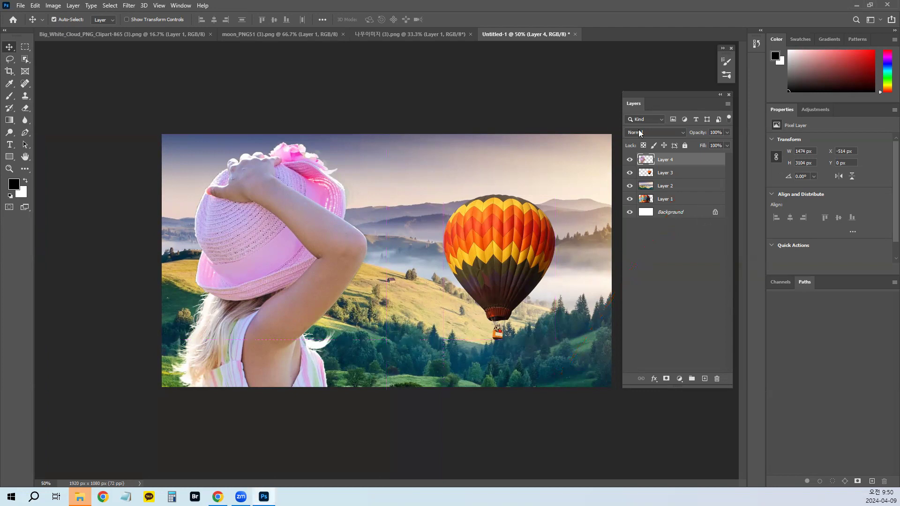
{"action": "mouse_move", "coordinate": [707, 241]}
{"action": "left_mouse_down"}
{"action": "mouse_move", "coordinate": [620, 233]}
{"action": "mouse_move", "coordinate": [571, 188]}
{"action": "mouse_move", "coordinate": [583, 145]}
{"action": "mouse_move", "coordinate": [673, 99]}
{"action": "mouse_move", "coordinate": [758, 123]}
{"action": "mouse_move", "coordinate": [764, 180]}
{"action": "mouse_move", "coordinate": [703, 240]}
{"action": "left_mouse_up"}
{"action": "left_click_drag", "start_coordinate": [673, 206], "coordinate": [672, 345]}
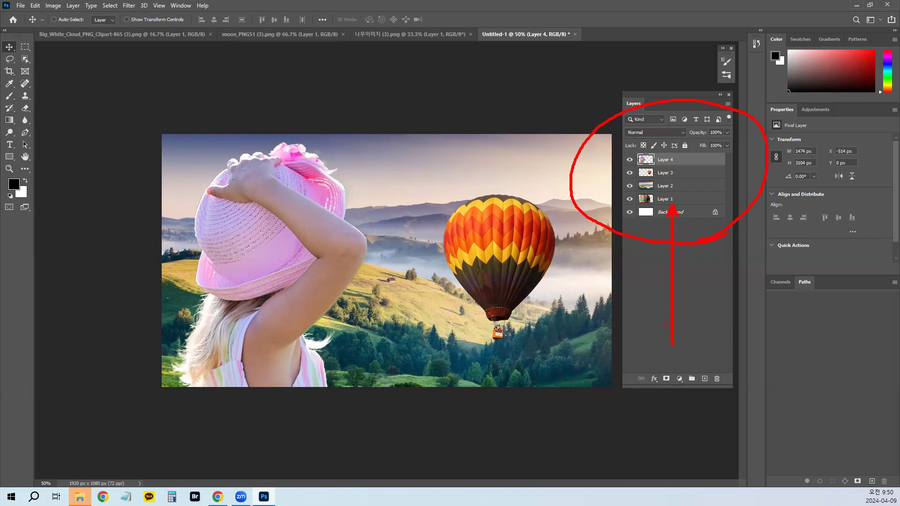
{"action": "key", "text": "Escape"}
{"action": "key", "text": "ctrl+2"}
{"action": "mouse_move", "coordinate": [160, 130]}
{"action": "left_mouse_down"}
{"action": "mouse_move", "coordinate": [588, 332]}
{"action": "mouse_move", "coordinate": [626, 381]}
{"action": "mouse_move", "coordinate": [616, 388]}
{"action": "left_mouse_up"}
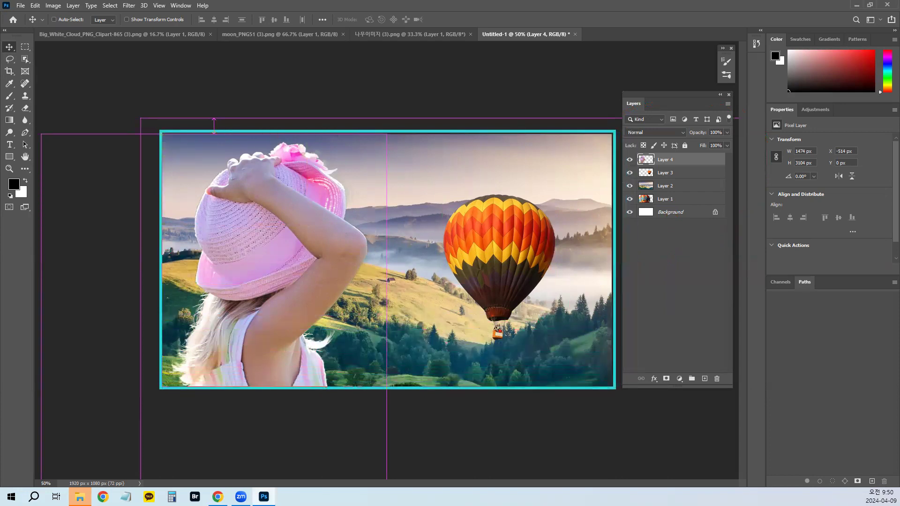
{"action": "left_click_drag", "start_coordinate": [414, 238], "coordinate": [527, 66]}
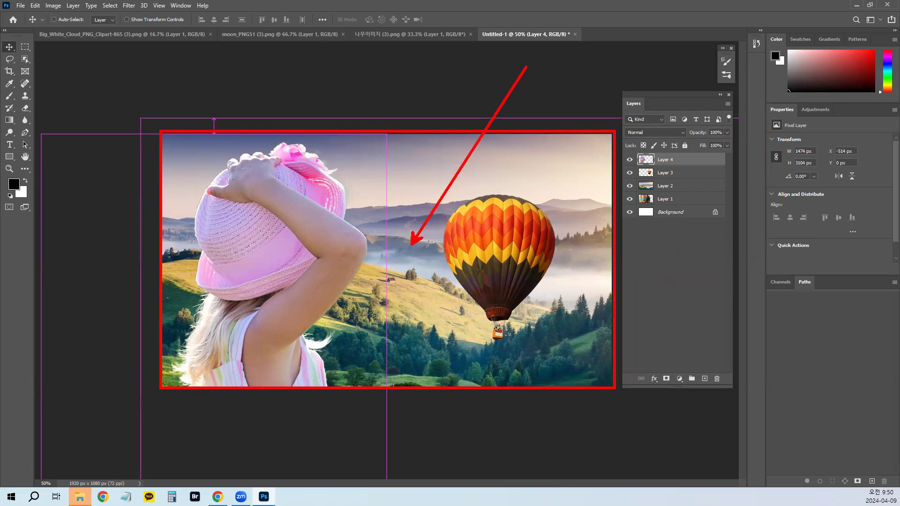
{"action": "key", "text": "Escape"}
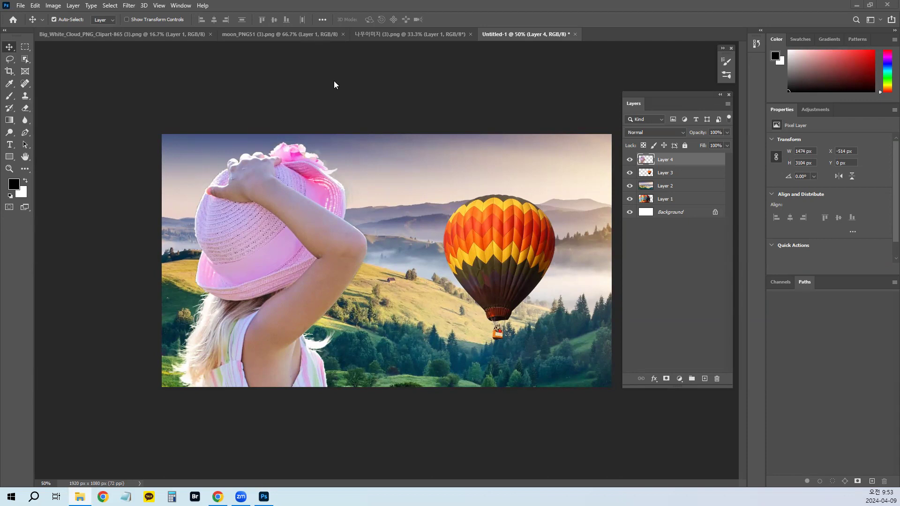
{"action": "left_click", "coordinate": [675, 186]}
{"action": "left_click", "coordinate": [680, 172]}
{"action": "left_click", "coordinate": [681, 162]}
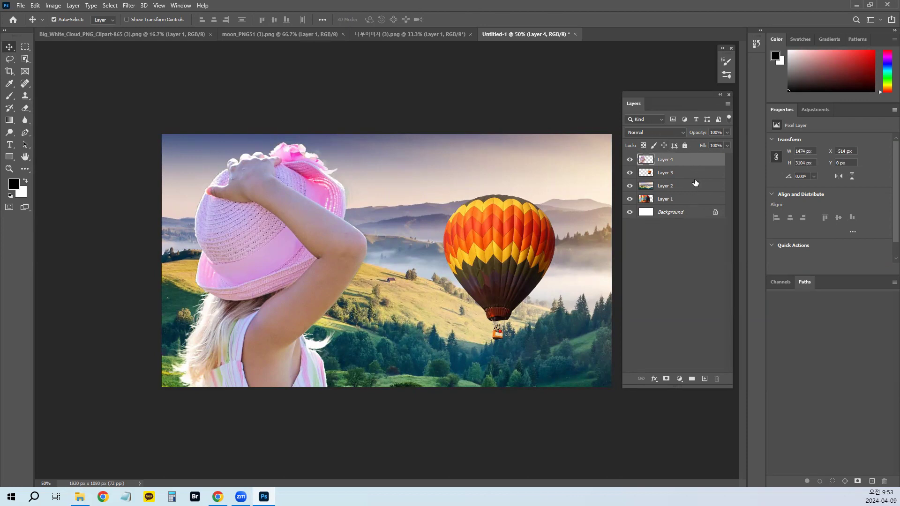
{"action": "key", "text": "ctrl+2"}
{"action": "mouse_move", "coordinate": [703, 225]}
{"action": "left_mouse_down"}
{"action": "mouse_move", "coordinate": [624, 204]}
{"action": "mouse_move", "coordinate": [619, 160]}
{"action": "left_mouse_up"}
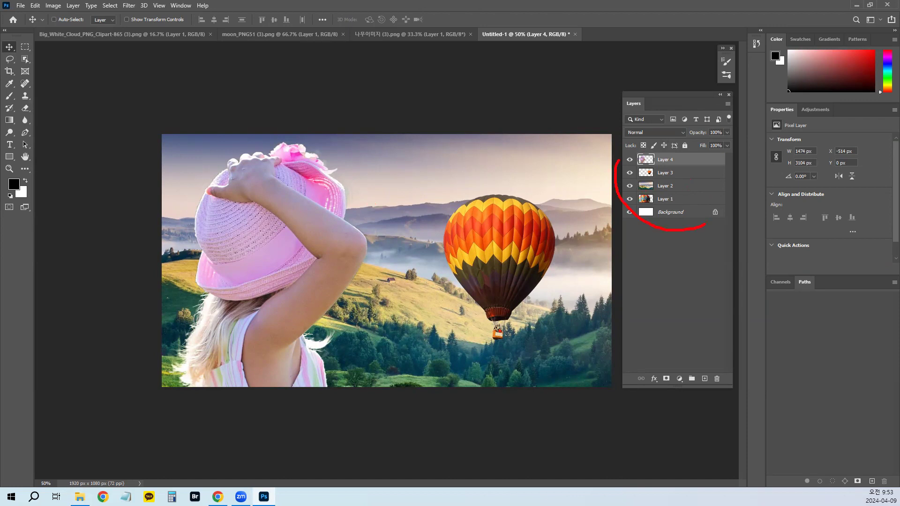
{"action": "mouse_move", "coordinate": [736, 136]}
{"action": "left_mouse_down"}
{"action": "mouse_move", "coordinate": [753, 176]}
{"action": "mouse_move", "coordinate": [735, 212]}
{"action": "left_mouse_up"}
{"action": "mouse_move", "coordinate": [439, 182]}
{"action": "left_mouse_down"}
{"action": "mouse_move", "coordinate": [402, 175]}
{"action": "mouse_move", "coordinate": [323, 240]}
{"action": "mouse_move", "coordinate": [347, 323]}
{"action": "mouse_move", "coordinate": [505, 329]}
{"action": "mouse_move", "coordinate": [533, 219]}
{"action": "mouse_move", "coordinate": [435, 178]}
{"action": "mouse_move", "coordinate": [345, 190]}
{"action": "mouse_move", "coordinate": [290, 170]}
{"action": "mouse_move", "coordinate": [266, 139]}
{"action": "mouse_move", "coordinate": [364, 195]}
{"action": "left_mouse_up"}
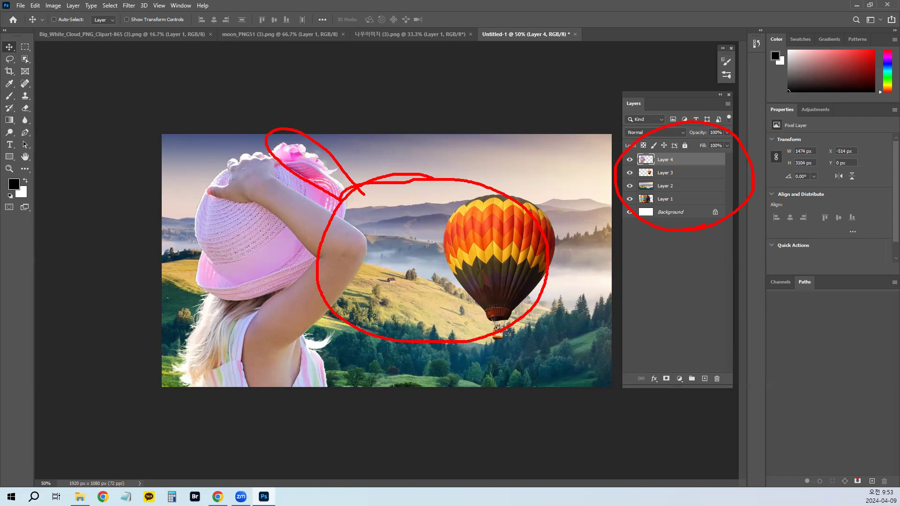
{"action": "key", "text": "Escape"}
{"action": "key", "text": "ctrl+2"}
{"action": "left_click_drag", "start_coordinate": [628, 355], "coordinate": [717, 379]}
{"action": "left_click_drag", "start_coordinate": [718, 419], "coordinate": [857, 474]}
{"action": "left_click_drag", "start_coordinate": [267, 158], "coordinate": [397, 41]}
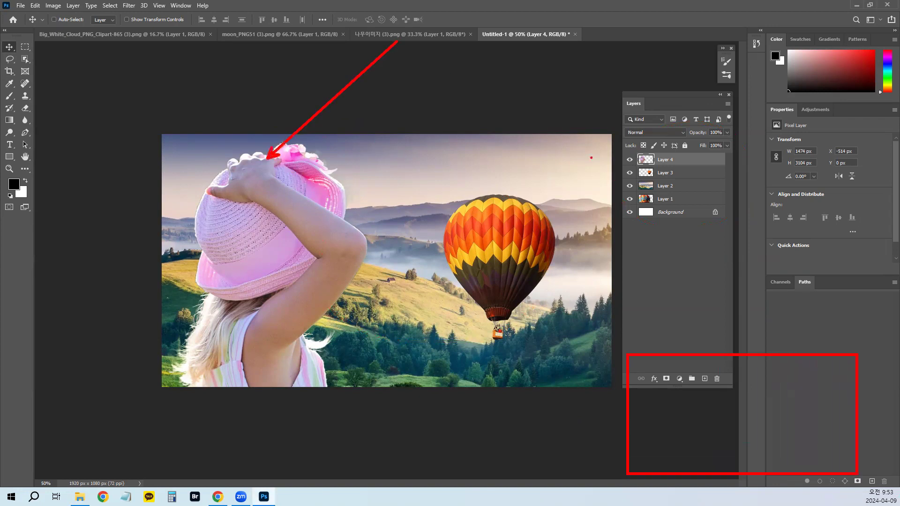
{"action": "mouse_move", "coordinate": [602, 48]}
{"action": "left_mouse_down"}
{"action": "mouse_move", "coordinate": [642, 84]}
{"action": "mouse_move", "coordinate": [788, 327]}
{"action": "mouse_move", "coordinate": [850, 341]}
{"action": "left_mouse_up"}
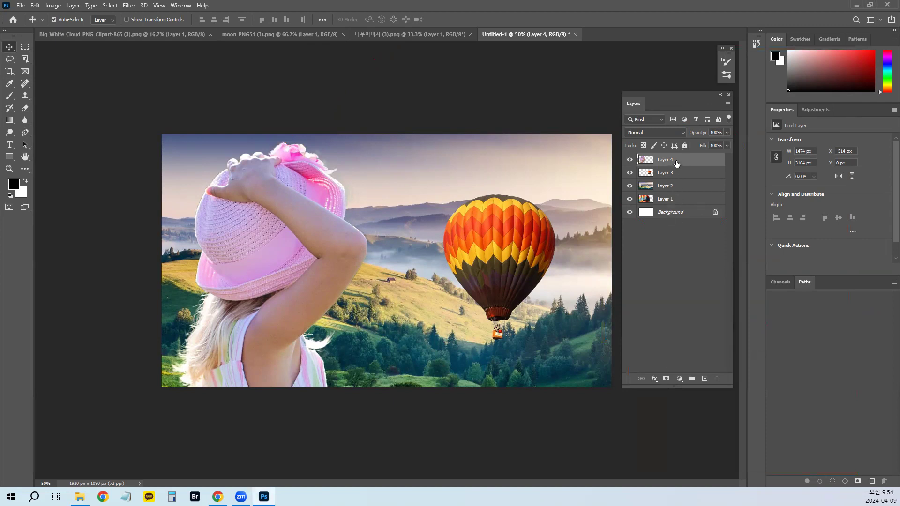
{"action": "key", "text": "ctrl+2"}
{"action": "mouse_move", "coordinate": [661, 217]}
{"action": "left_mouse_down"}
{"action": "mouse_move", "coordinate": [621, 322]}
{"action": "mouse_move", "coordinate": [581, 365]}
{"action": "left_mouse_up"}
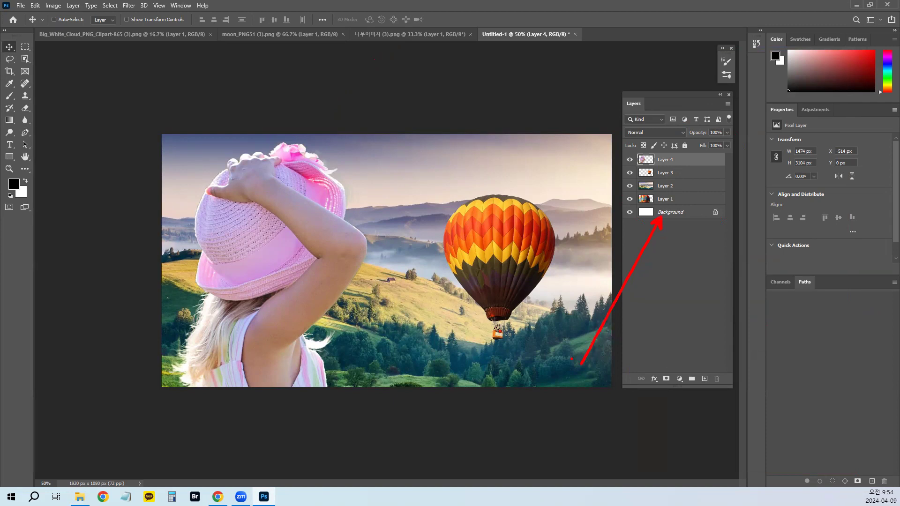
{"action": "key", "text": "Escape"}
Select Layer 1 through Layer 4 in turn, and move the landscape's Layer 2 above Layer 4 in the layer stack
{"action": "left_click", "coordinate": [677, 202]}
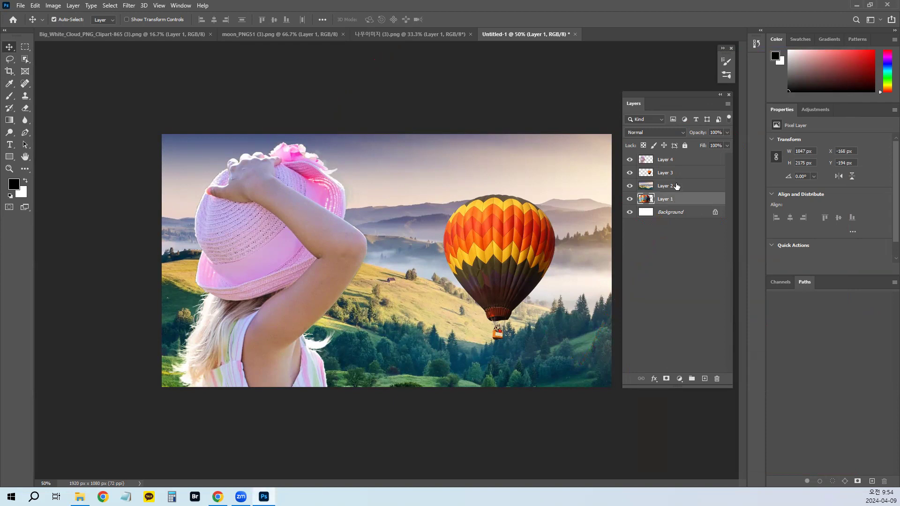
{"action": "left_click", "coordinate": [676, 187]}
{"action": "left_click", "coordinate": [676, 175]}
{"action": "left_click", "coordinate": [676, 162]}
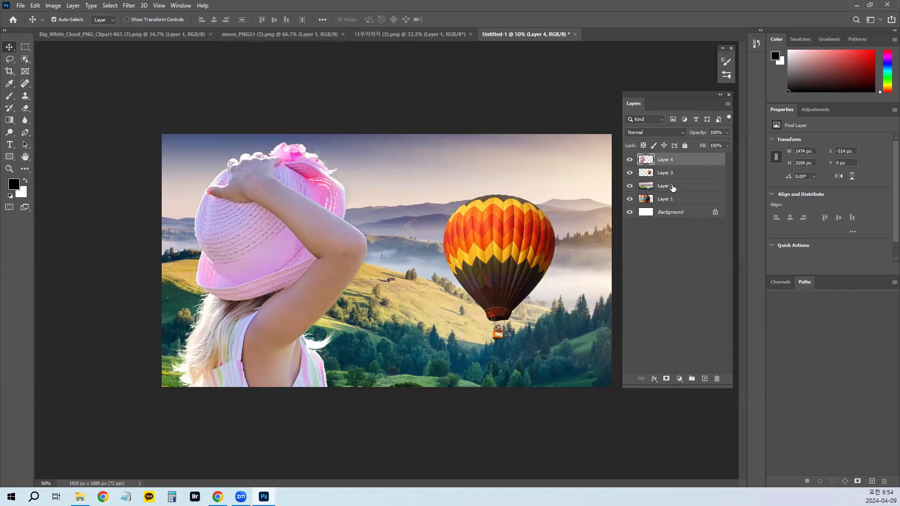
{"action": "left_click_drag", "start_coordinate": [674, 186], "coordinate": [673, 161]}
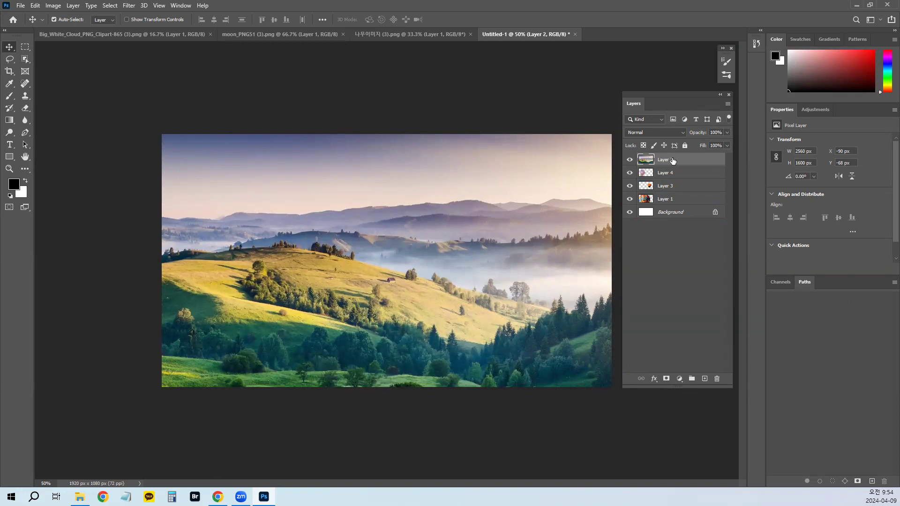
{"action": "key", "text": "ctrl+2"}
{"action": "left_click_drag", "start_coordinate": [663, 160], "coordinate": [450, 265]}
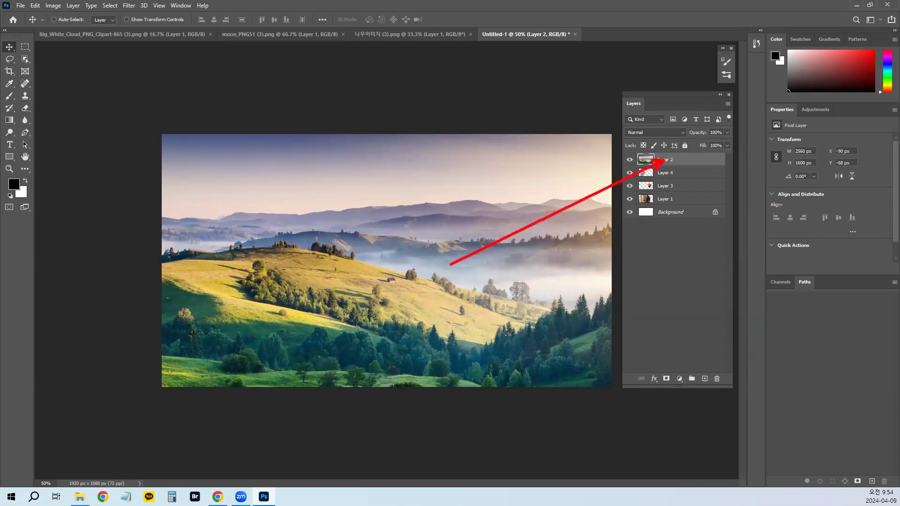
{"action": "mouse_move", "coordinate": [257, 261]}
{"action": "left_mouse_down"}
{"action": "mouse_move", "coordinate": [220, 296]}
{"action": "mouse_move", "coordinate": [269, 314]}
{"action": "mouse_move", "coordinate": [286, 286]}
{"action": "mouse_move", "coordinate": [275, 312]}
{"action": "mouse_move", "coordinate": [287, 314]}
{"action": "left_mouse_up"}
{"action": "left_click_drag", "start_coordinate": [287, 303], "coordinate": [310, 295]}
{"action": "mouse_move", "coordinate": [334, 245]}
{"action": "left_mouse_down"}
{"action": "mouse_move", "coordinate": [327, 305]}
{"action": "mouse_move", "coordinate": [382, 281]}
{"action": "mouse_move", "coordinate": [363, 301]}
{"action": "left_mouse_up"}
{"action": "mouse_move", "coordinate": [402, 246]}
{"action": "left_mouse_down"}
{"action": "mouse_move", "coordinate": [430, 245]}
{"action": "mouse_move", "coordinate": [401, 318]}
{"action": "mouse_move", "coordinate": [446, 312]}
{"action": "left_mouse_up"}
{"action": "mouse_move", "coordinate": [507, 251]}
{"action": "left_mouse_down"}
{"action": "mouse_move", "coordinate": [538, 251]}
{"action": "mouse_move", "coordinate": [549, 270]}
{"action": "mouse_move", "coordinate": [548, 314]}
{"action": "mouse_move", "coordinate": [500, 314]}
{"action": "left_mouse_up"}
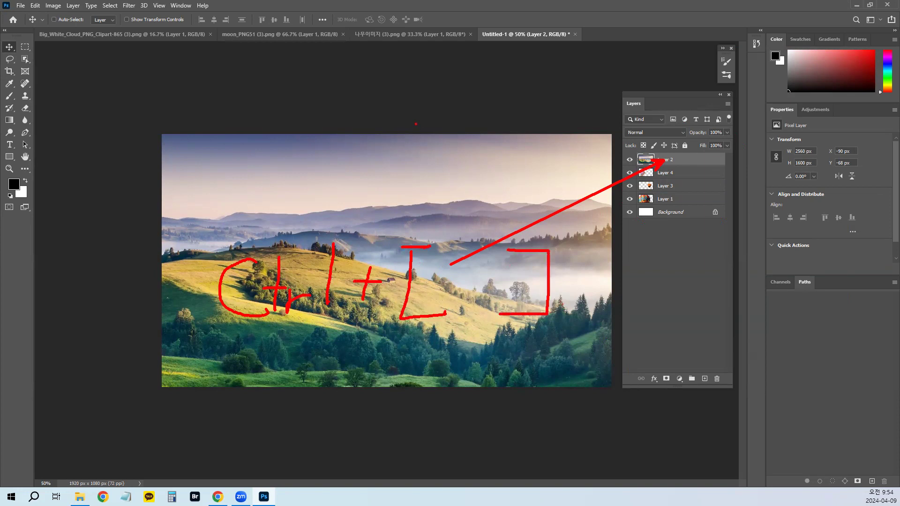
{"action": "key", "text": "Escape"}
Shift the landscape's Layer 2 down below Layer 4 and back up to the head of the layer stack
{"action": "key", "text": "ctrl+bracketleft"}
{"action": "key", "text": "ctrl+bracketleft"}
{"action": "key", "text": "ctrl+bracketleft"}
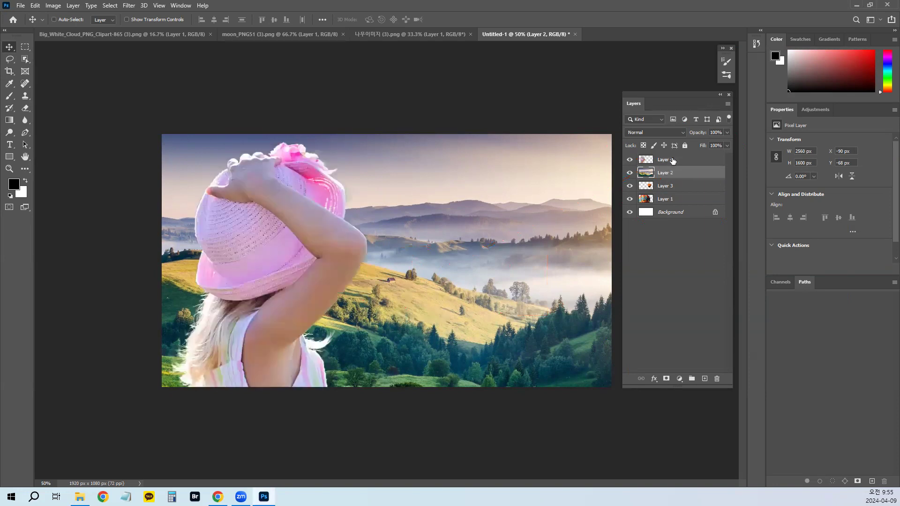
{"action": "key", "text": "ctrl+bracketright"}
{"action": "key", "text": "ctrl+bracketright"}
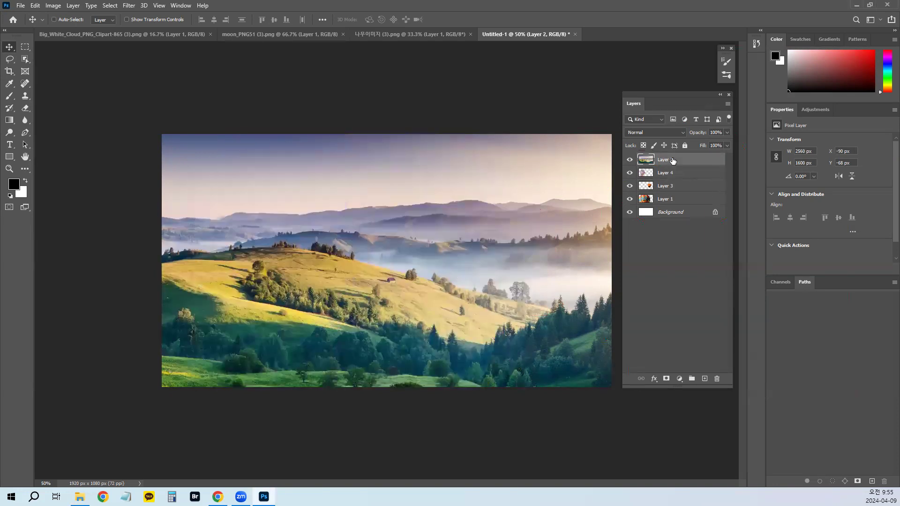
Step the landscape's Layer 2 up and down in the stack, leaving it below Layer 1 and directly above Background
{"action": "key", "text": "ctrl+bracketleft"}
{"action": "key", "text": "ctrl+bracketleft"}
{"action": "key", "text": "ctrl+bracketright"}
{"action": "key", "text": "ctrl+bracketright"}
{"action": "key", "text": "ctrl+bracketright"}
{"action": "key", "text": "ctrl+bracketleft"}
{"action": "key", "text": "ctrl+bracketleft"}
{"action": "key", "text": "ctrl"}
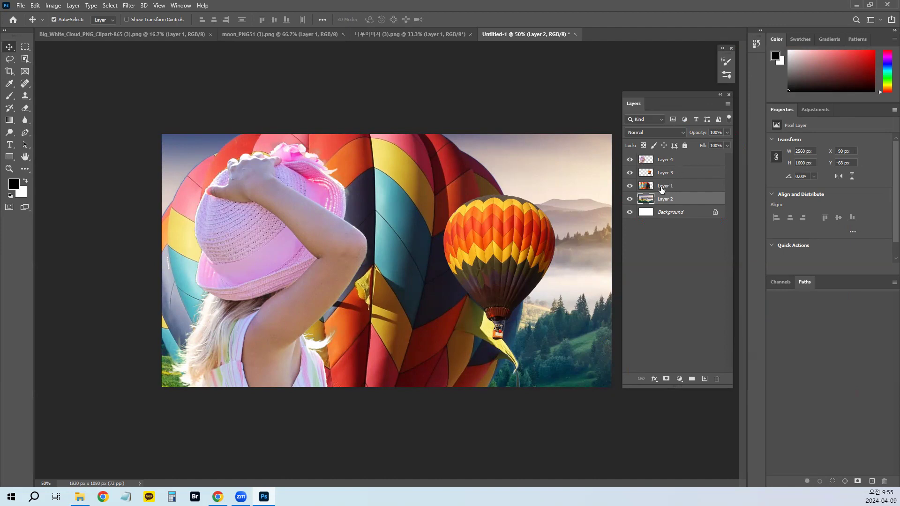
{"action": "key", "text": "ctrl+2"}
{"action": "left_click_drag", "start_coordinate": [671, 209], "coordinate": [671, 98]}
{"action": "key", "text": "Escape"}
Raise Layer 2 above Layer 4, and return it to its place between Layer 1 and Background
{"action": "key", "text": "ctrl+bracketright"}
{"action": "key", "text": "ctrl+bracketright"}
{"action": "key", "text": "ctrl+bracketright"}
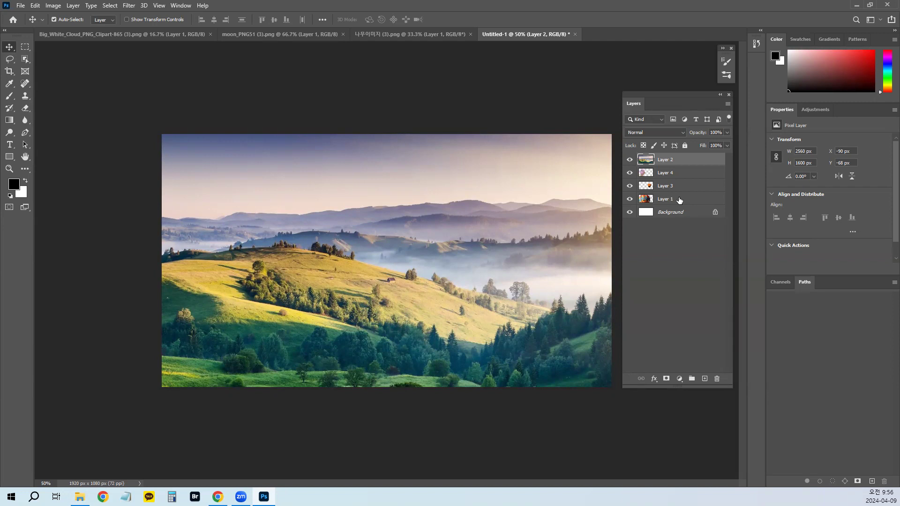
{"action": "left_click_drag", "start_coordinate": [670, 160], "coordinate": [667, 203]}
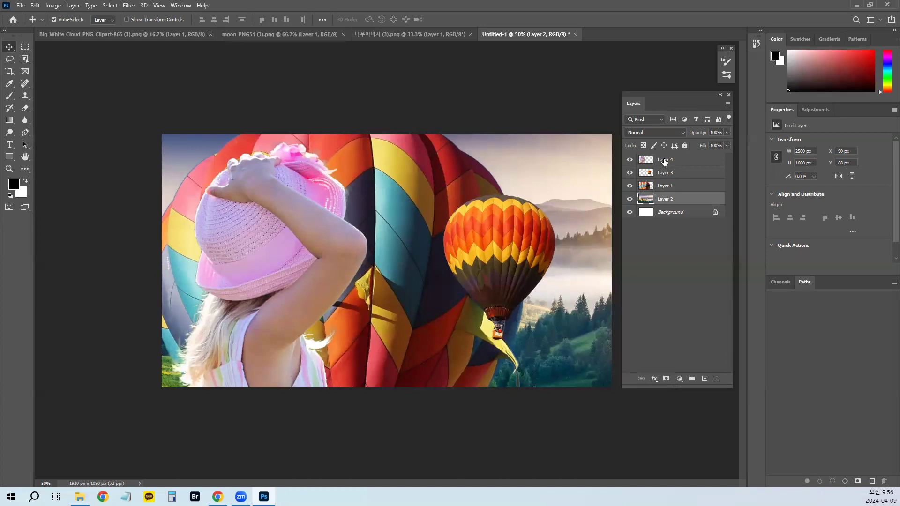
Select the girl's Layer 4 and scale it proportionally to 62.41% with the Scale transform
{"action": "left_click", "coordinate": [664, 161]}
{"action": "left_click_drag", "start_coordinate": [234, 214], "coordinate": [291, 243]}
{"action": "left_click", "coordinate": [35, 6]}
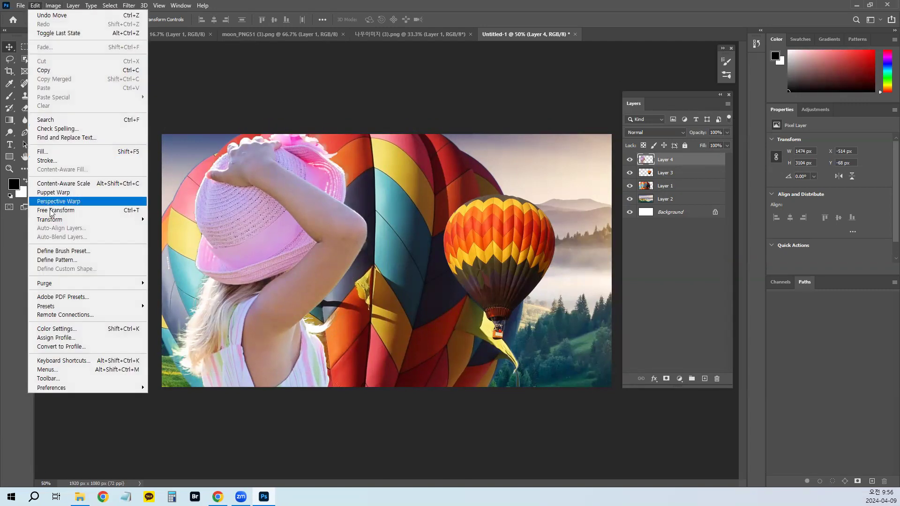
{"action": "mouse_move", "coordinate": [49, 220]}
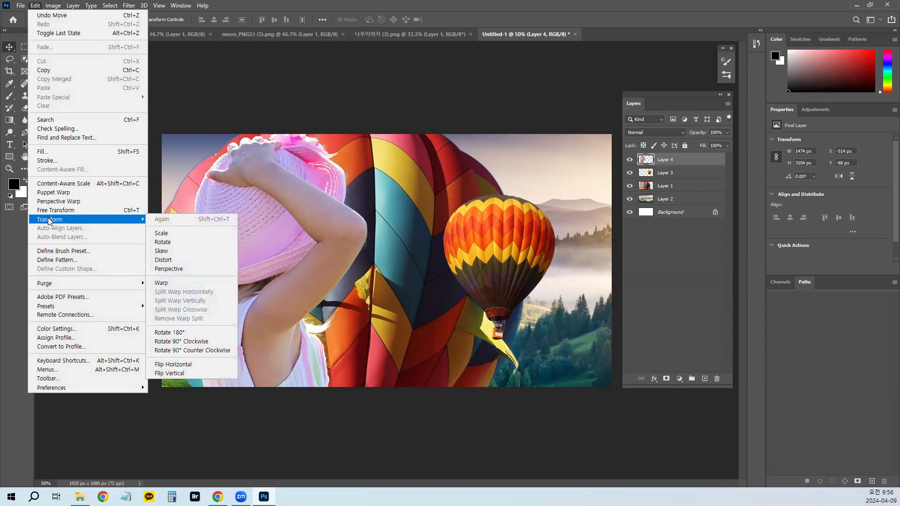
{"action": "left_click", "coordinate": [210, 232]}
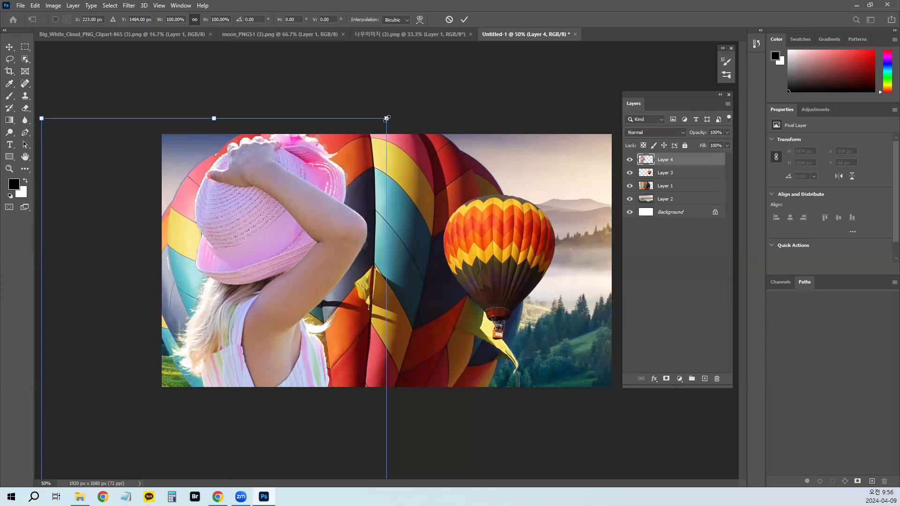
{"action": "left_click_drag", "start_coordinate": [386, 118], "coordinate": [577, 96]}
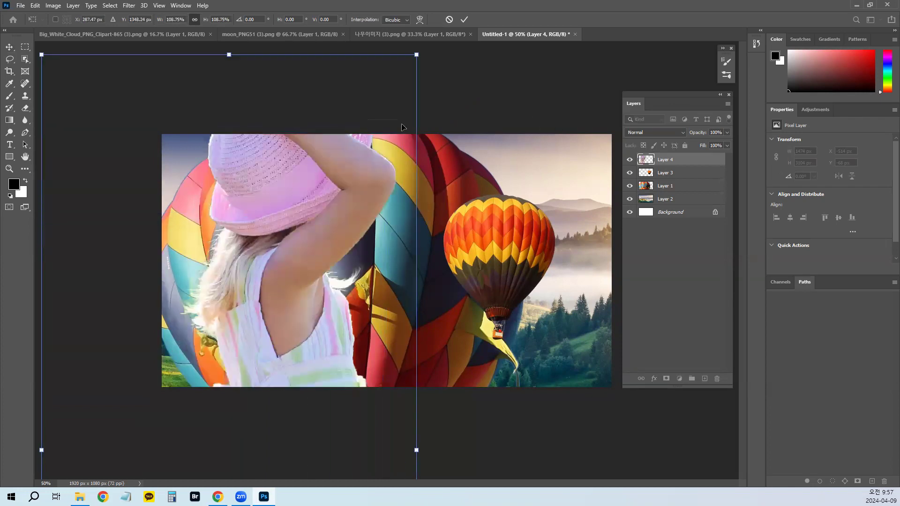
{"action": "left_click_drag", "start_coordinate": [417, 55], "coordinate": [217, 341]}
{"action": "left_click_drag", "start_coordinate": [145, 427], "coordinate": [213, 228]}
{"action": "left_click_drag", "start_coordinate": [338, 165], "coordinate": [314, 175]}
Position the scaled girl at X 0 px, Y 0 px on the canvas and apply the transform
{"action": "left_click_drag", "start_coordinate": [284, 221], "coordinate": [293, 211]}
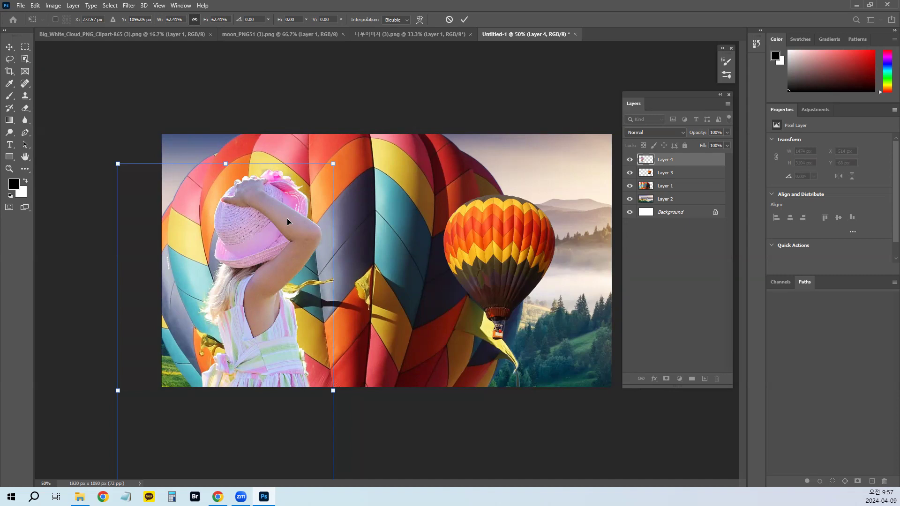
{"action": "left_click_drag", "start_coordinate": [266, 245], "coordinate": [309, 210]}
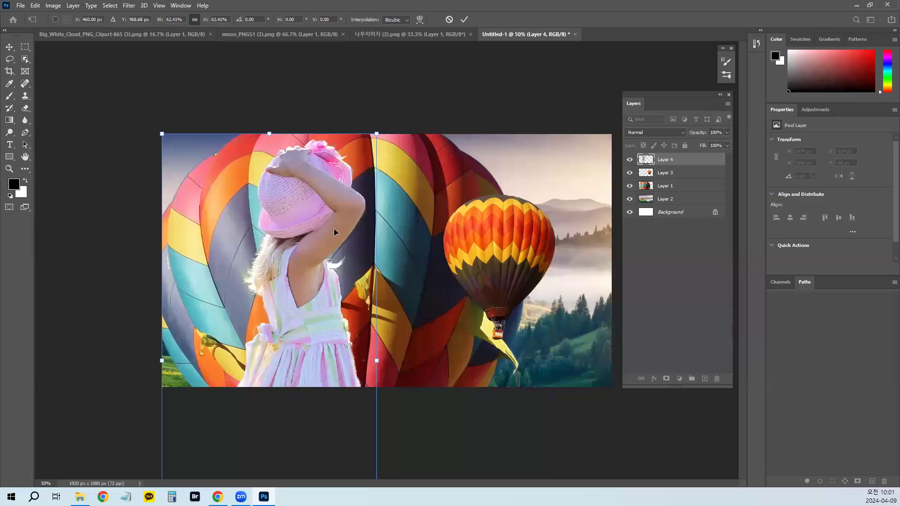
{"action": "mouse_move", "coordinate": [327, 244]}
{"action": "left_mouse_down"}
{"action": "mouse_move", "coordinate": [353, 226]}
{"action": "mouse_move", "coordinate": [342, 243]}
{"action": "mouse_move", "coordinate": [328, 243]}
{"action": "left_mouse_up"}
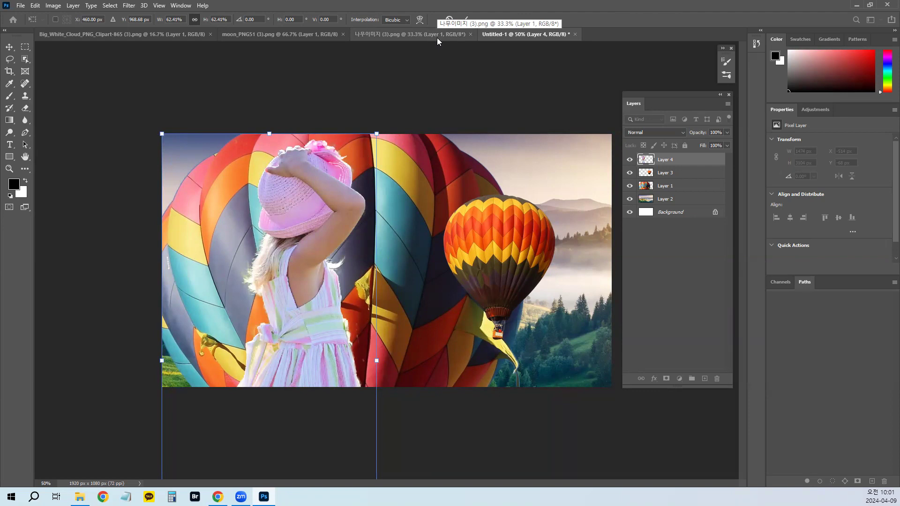
{"action": "left_click", "coordinate": [9, 49]}
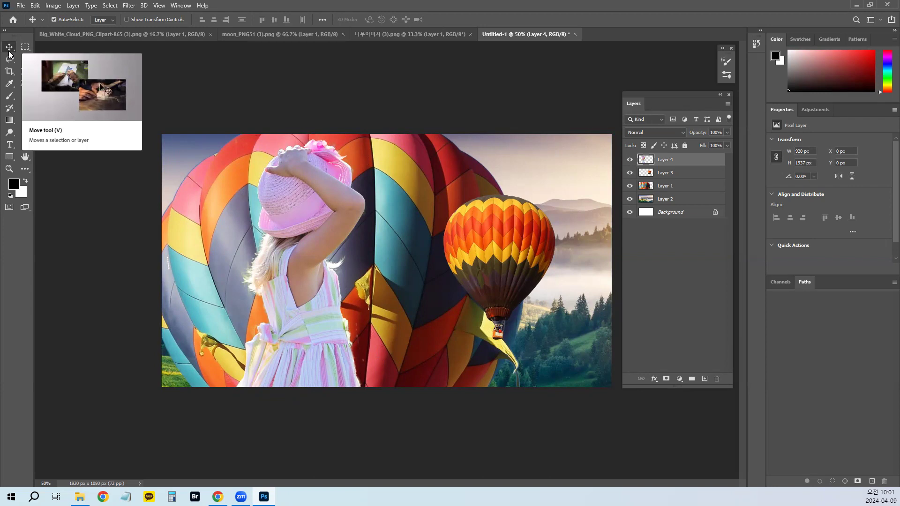
Try the Rotate transform on the girl's layer, shifting and turning her, and cancel it
{"action": "left_click", "coordinate": [35, 6]}
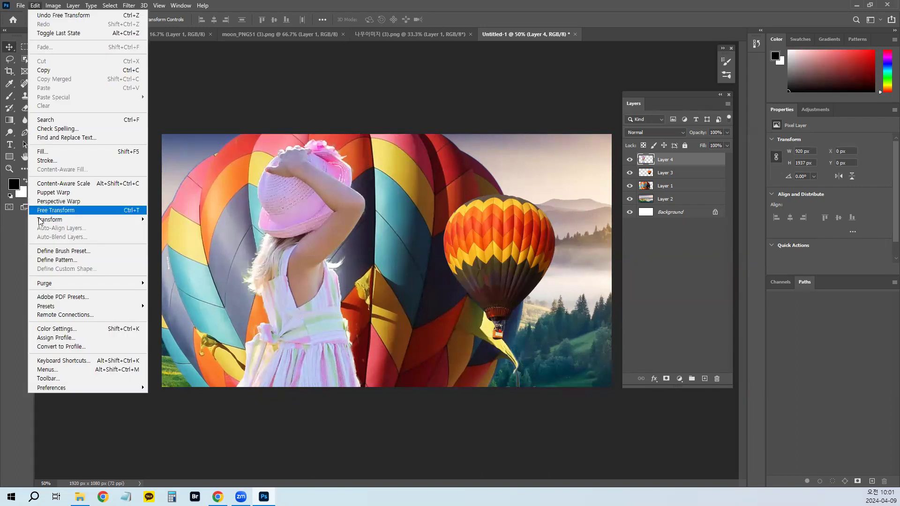
{"action": "mouse_move", "coordinate": [51, 220]}
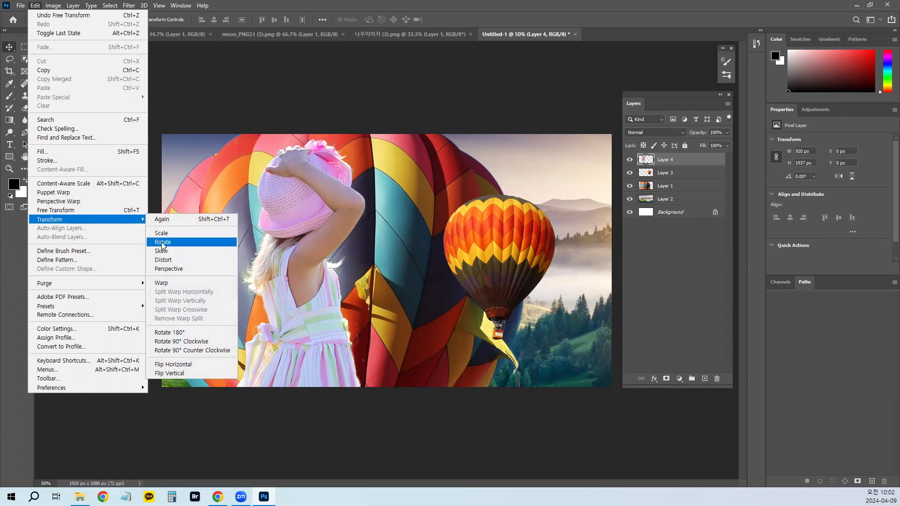
{"action": "left_click", "coordinate": [163, 242]}
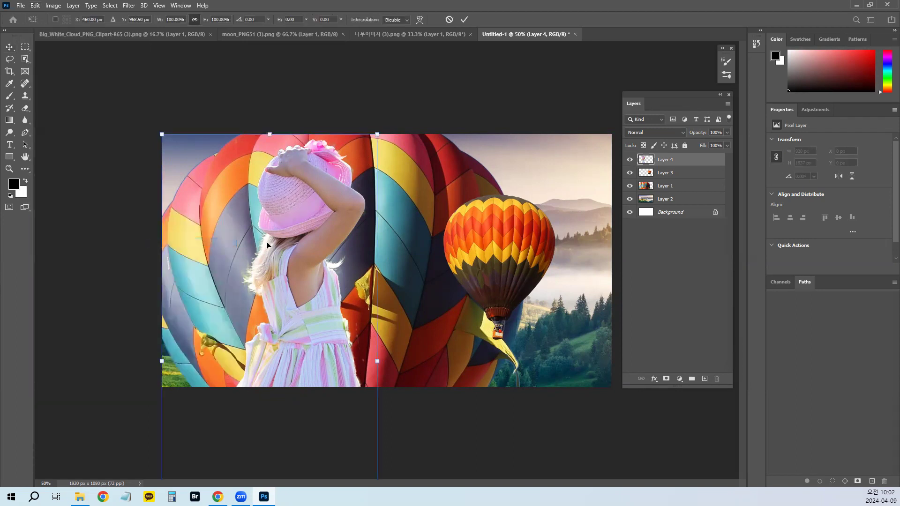
{"action": "left_click_drag", "start_coordinate": [292, 247], "coordinate": [330, 261]}
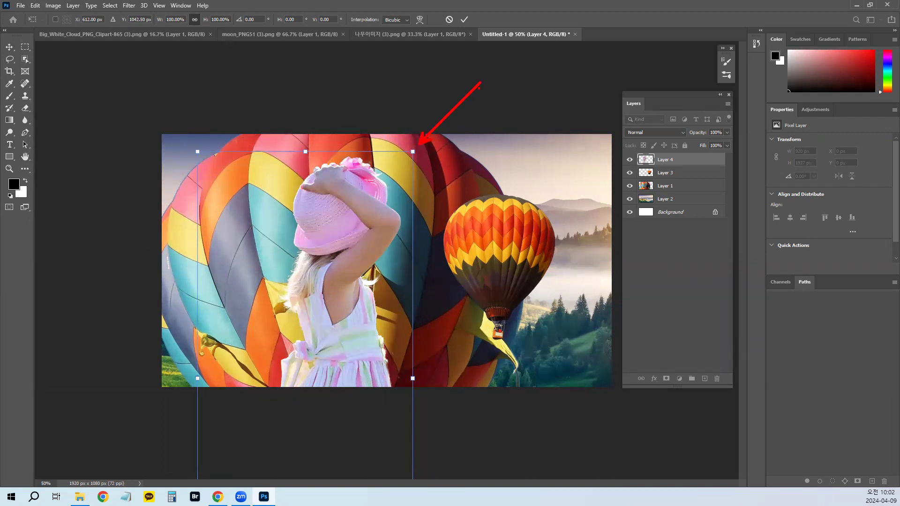
{"action": "left_click_drag", "start_coordinate": [419, 145], "coordinate": [455, 209]}
{"action": "key", "text": "ctrl+z"}
{"action": "mouse_move", "coordinate": [397, 129]}
{"action": "left_mouse_down"}
{"action": "mouse_move", "coordinate": [426, 130]}
{"action": "mouse_move", "coordinate": [449, 172]}
{"action": "mouse_move", "coordinate": [458, 155]}
{"action": "mouse_move", "coordinate": [368, 129]}
{"action": "mouse_move", "coordinate": [457, 175]}
{"action": "mouse_move", "coordinate": [512, 326]}
{"action": "mouse_move", "coordinate": [481, 242]}
{"action": "left_mouse_up"}
{"action": "key", "text": "Escape"}
{"action": "key", "text": "ctrl+z"}
{"action": "key", "text": "Escape"}
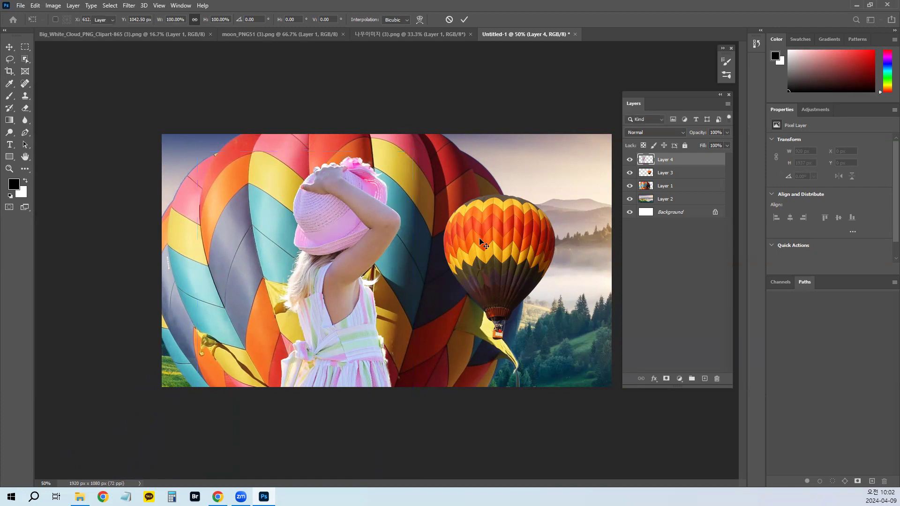
Try the Skew transform on the girl's layer using its edge and corner handles, and cancel it
{"action": "left_click", "coordinate": [36, 6]}
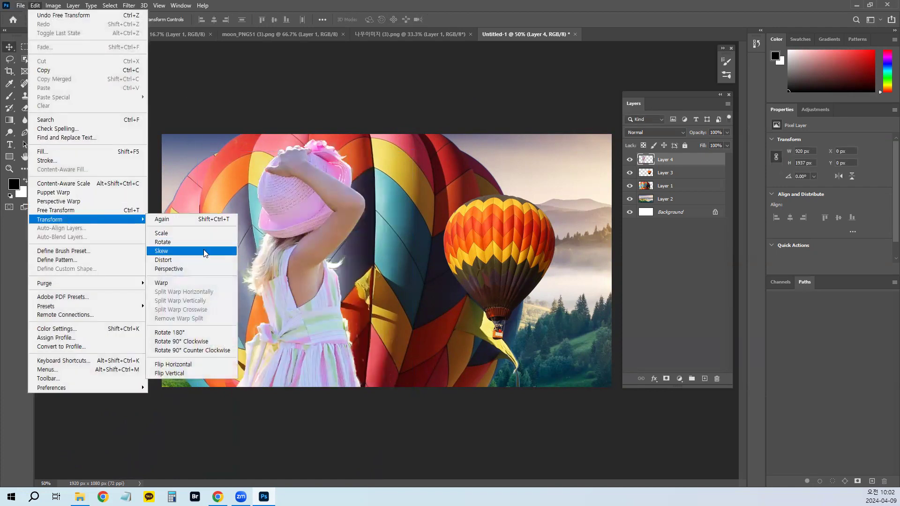
{"action": "left_click", "coordinate": [204, 252]}
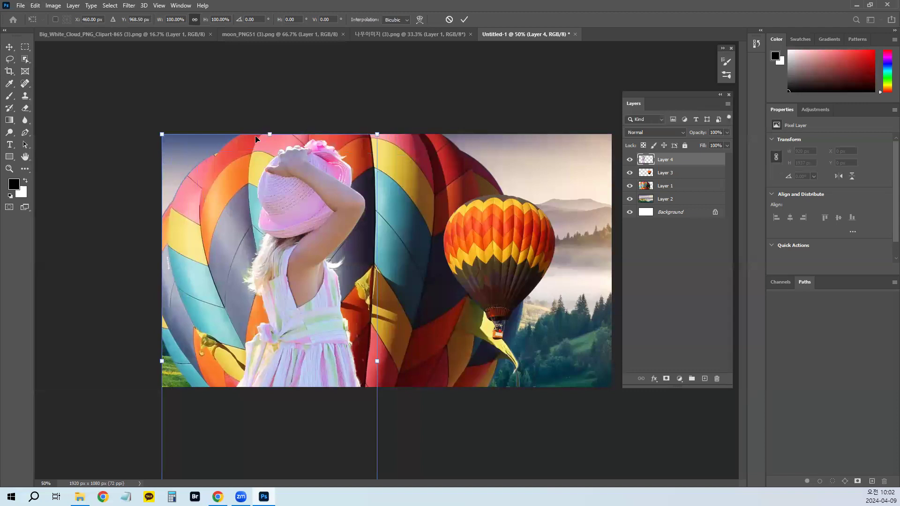
{"action": "mouse_move", "coordinate": [271, 133]}
{"action": "left_mouse_down"}
{"action": "mouse_move", "coordinate": [426, 130]}
{"action": "mouse_move", "coordinate": [271, 134]}
{"action": "left_mouse_up"}
{"action": "mouse_move", "coordinate": [378, 134]}
{"action": "left_mouse_down"}
{"action": "mouse_move", "coordinate": [479, 135]}
{"action": "mouse_move", "coordinate": [377, 135]}
{"action": "left_mouse_up"}
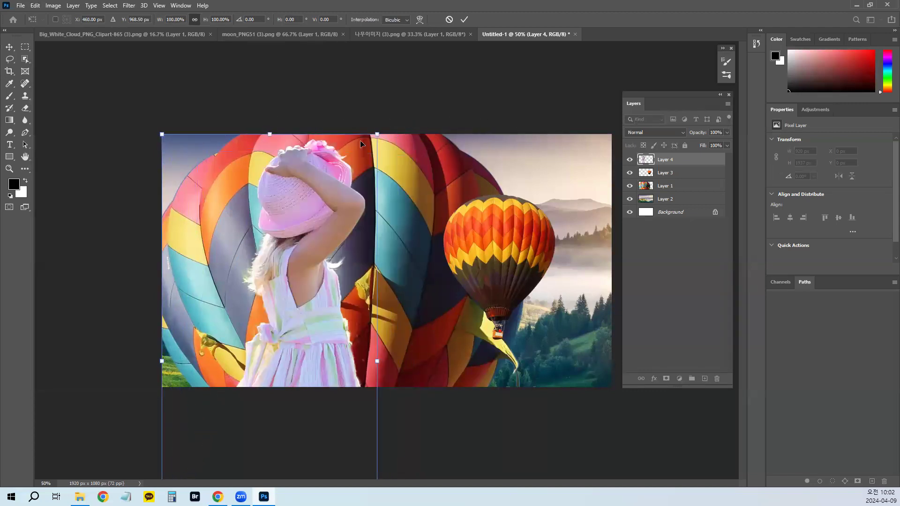
{"action": "left_click_drag", "start_coordinate": [269, 134], "coordinate": [257, 175]}
{"action": "left_click_drag", "start_coordinate": [271, 137], "coordinate": [388, 157]}
{"action": "left_click_drag", "start_coordinate": [435, 362], "coordinate": [391, 59]}
{"action": "key", "text": "ctrl+z"}
{"action": "key", "text": "ctrl+z"}
{"action": "key", "text": "Escape"}
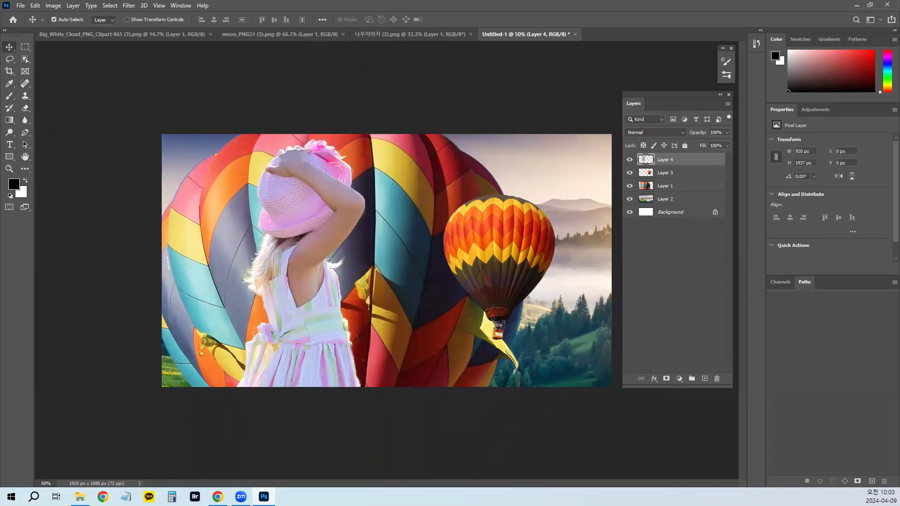
Try the Distort transform on the girl's layer using its corner and edge handles, and undo each distortion
{"action": "key", "text": "alt+Tab"}
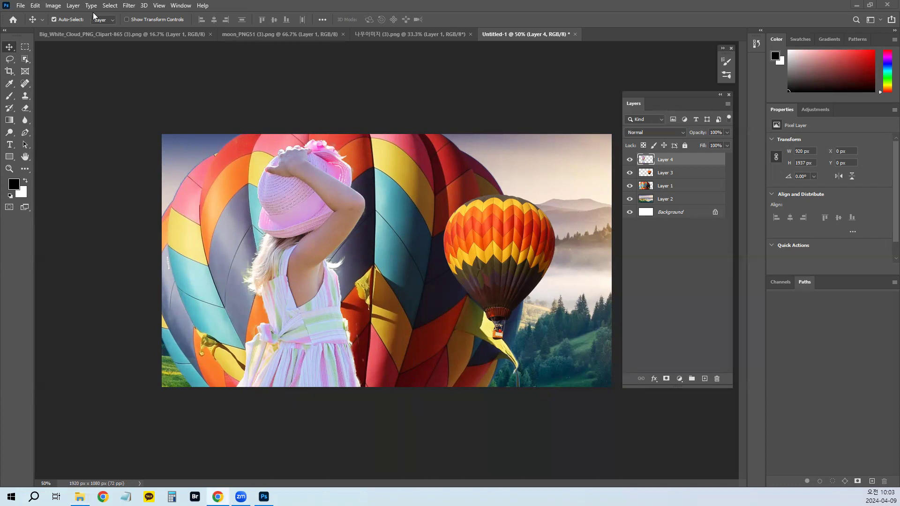
{"action": "left_click", "coordinate": [35, 5]}
{"action": "mouse_move", "coordinate": [68, 222]}
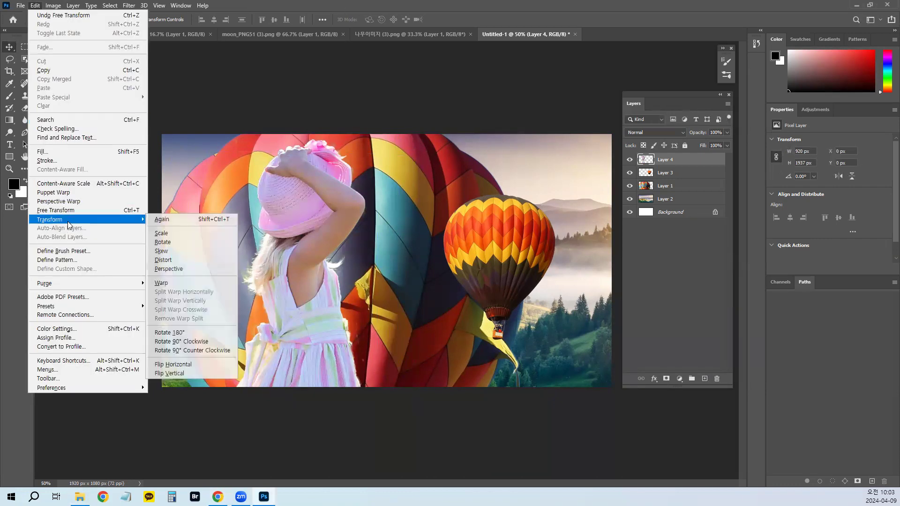
{"action": "left_click", "coordinate": [181, 266]}
{"action": "left_click_drag", "start_coordinate": [378, 136], "coordinate": [404, 135]}
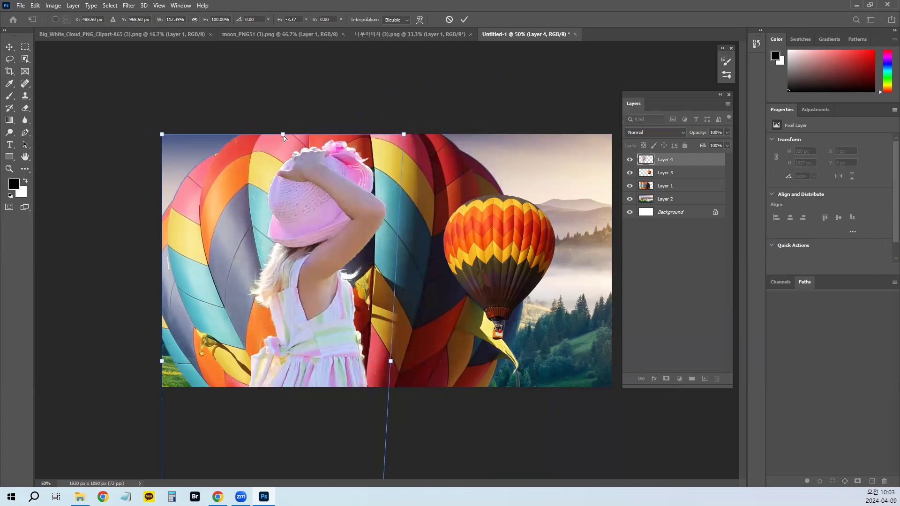
{"action": "left_click_drag", "start_coordinate": [283, 135], "coordinate": [424, 134]}
{"action": "key", "text": "ctrl+z"}
{"action": "key", "text": "ctrl+z"}
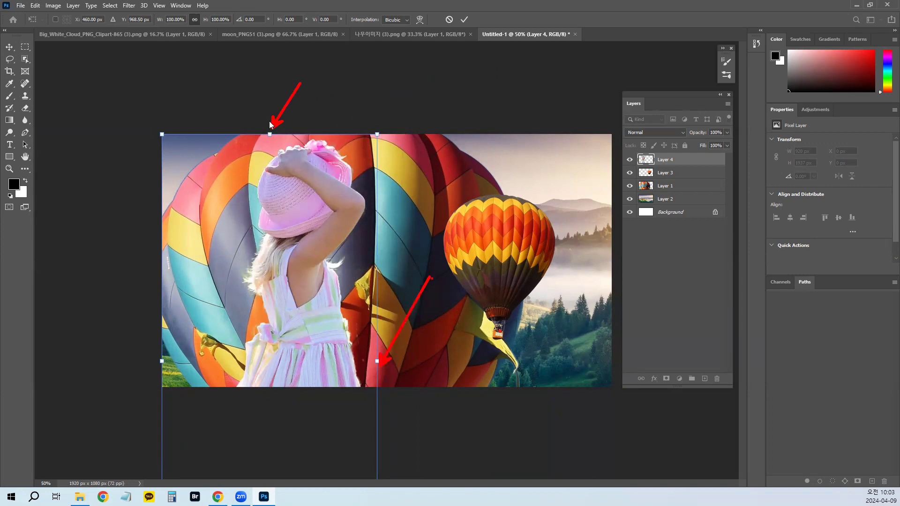
{"action": "left_click_drag", "start_coordinate": [378, 137], "coordinate": [612, 137]}
{"action": "key", "text": "ctrl+z"}
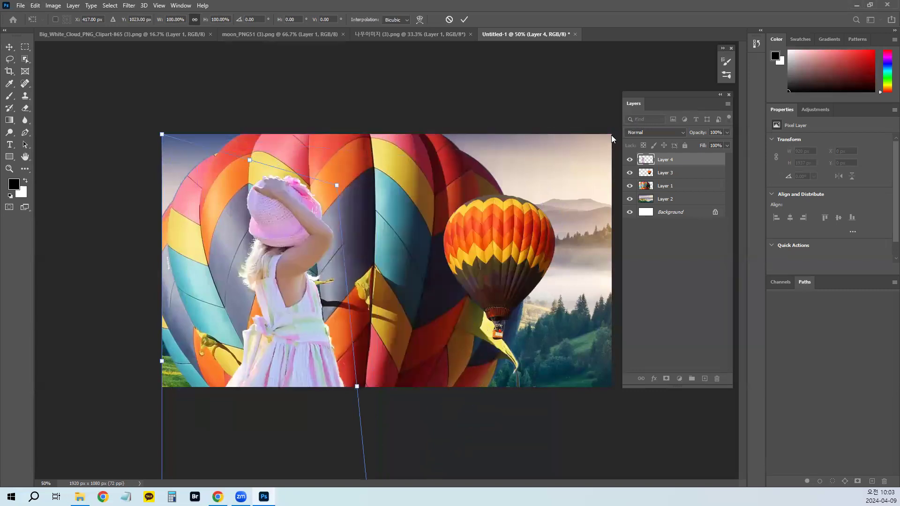
{"action": "key", "text": "ctrl+z"}
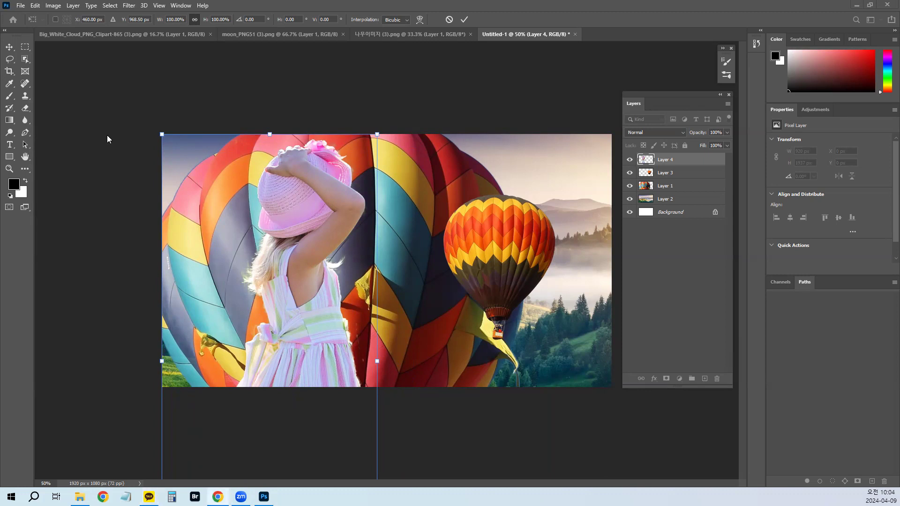
Try the Perspective transform on the girl's layer from its upper-right corner handle, and leave the transform
{"action": "left_click", "coordinate": [36, 5]}
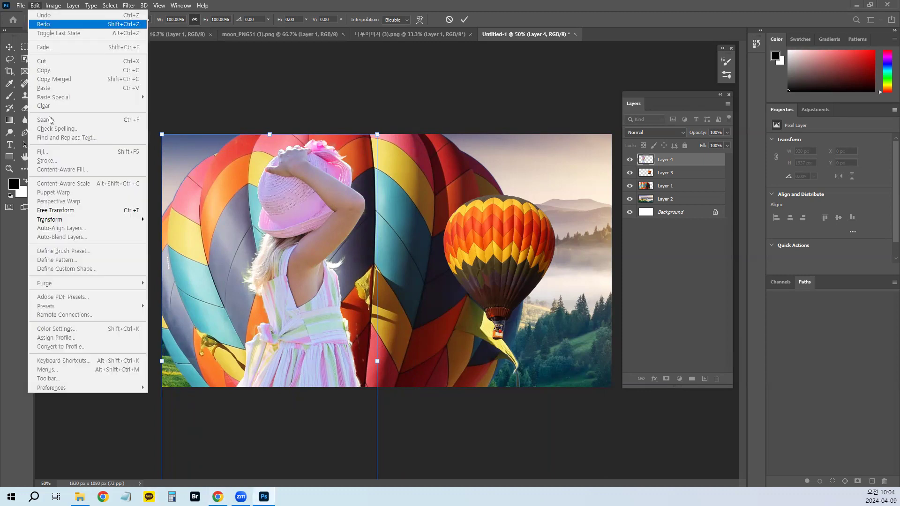
{"action": "mouse_move", "coordinate": [89, 219]}
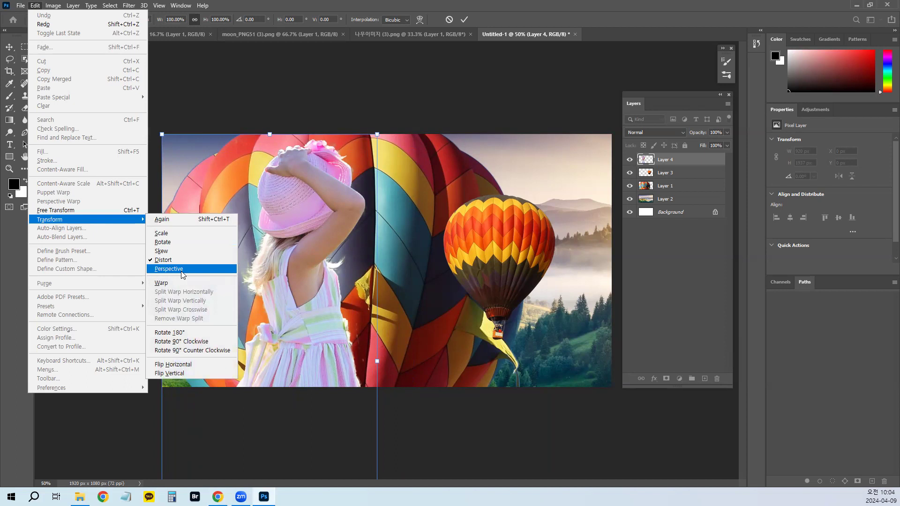
{"action": "left_click", "coordinate": [183, 274]}
{"action": "mouse_move", "coordinate": [378, 134]}
{"action": "left_mouse_down"}
{"action": "mouse_move", "coordinate": [375, 239]}
{"action": "mouse_move", "coordinate": [372, 138]}
{"action": "mouse_move", "coordinate": [288, 144]}
{"action": "mouse_move", "coordinate": [524, 149]}
{"action": "mouse_move", "coordinate": [304, 155]}
{"action": "mouse_move", "coordinate": [375, 135]}
{"action": "mouse_move", "coordinate": [746, 136]}
{"action": "mouse_move", "coordinate": [375, 133]}
{"action": "mouse_move", "coordinate": [391, 133]}
{"action": "left_mouse_up"}
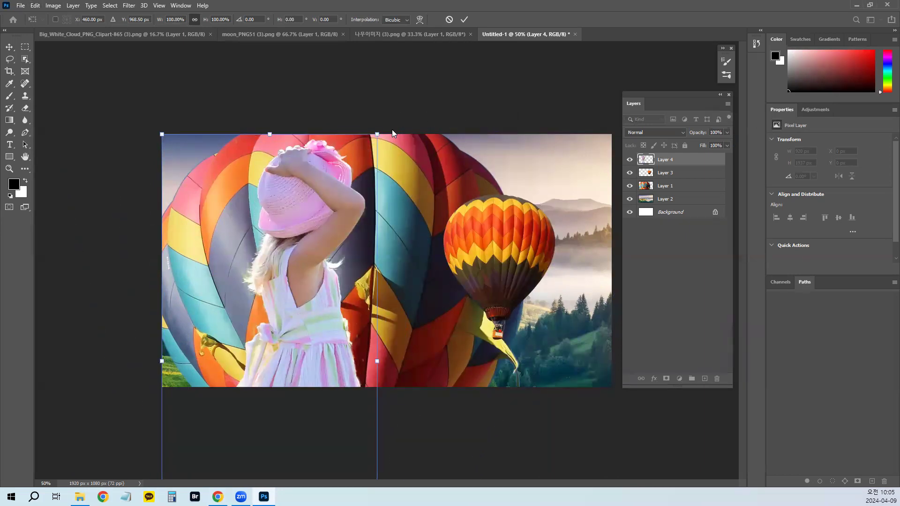
{"action": "key", "text": "Return"}
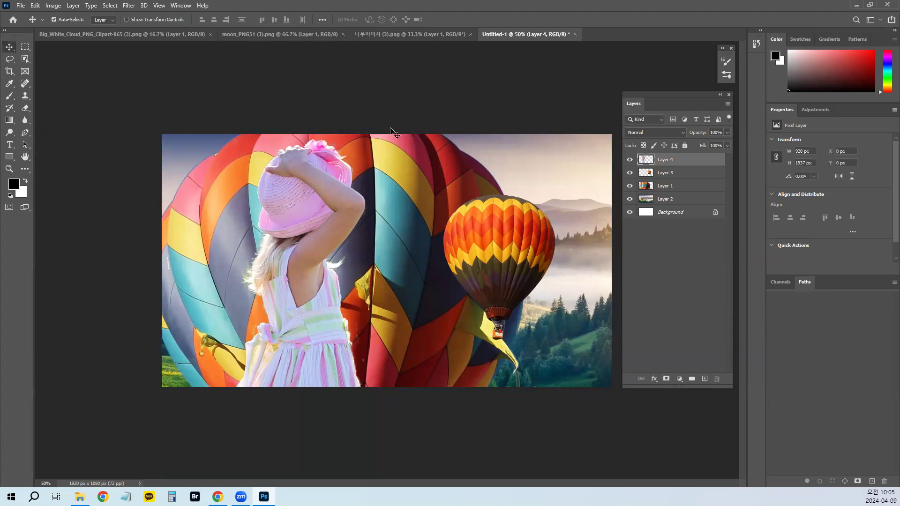
Try the Warp transform on the girl's layer, pulling its upper corners, top edge handle and left side handle
{"action": "mouse_move", "coordinate": [313, 276]}
{"action": "left_mouse_down"}
{"action": "mouse_move", "coordinate": [311, 229]}
{"action": "mouse_move", "coordinate": [294, 316]}
{"action": "mouse_move", "coordinate": [300, 337]}
{"action": "mouse_move", "coordinate": [317, 277]}
{"action": "left_mouse_up"}
{"action": "left_click", "coordinate": [35, 5]}
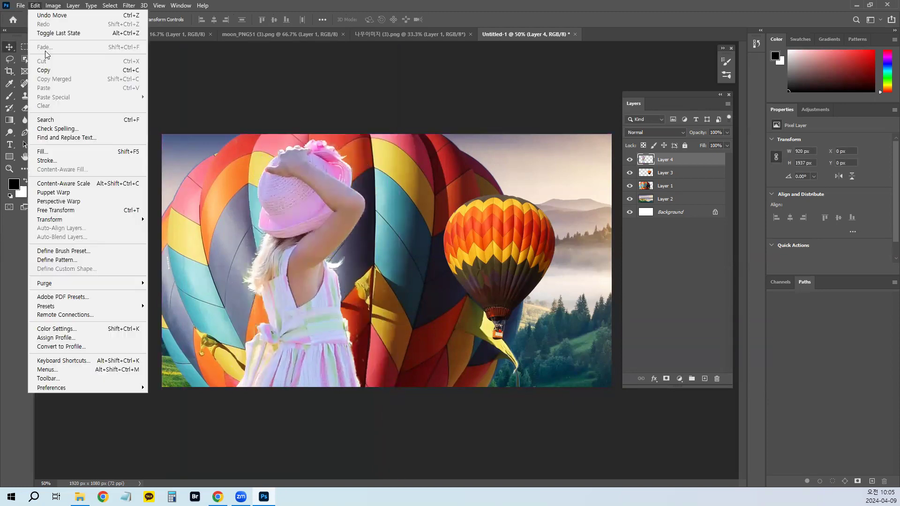
{"action": "mouse_move", "coordinate": [90, 219]}
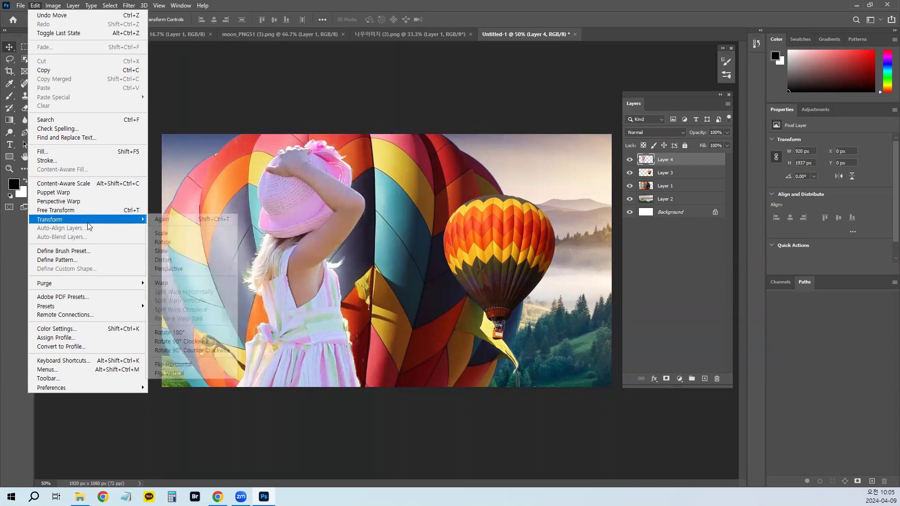
{"action": "left_click", "coordinate": [191, 282]}
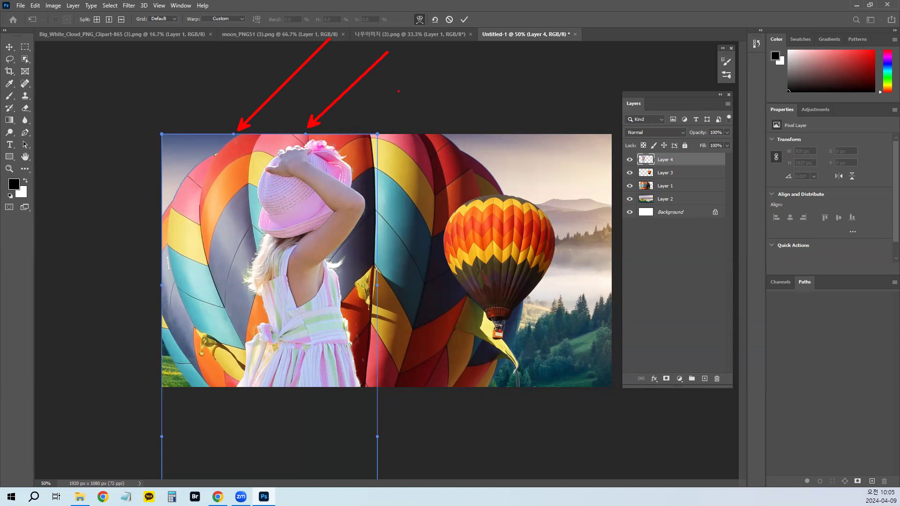
{"action": "left_click_drag", "start_coordinate": [378, 134], "coordinate": [399, 177]}
{"action": "key", "text": "ctrl+z"}
{"action": "left_click_drag", "start_coordinate": [158, 133], "coordinate": [307, 252]}
{"action": "key", "text": "ctrl+z"}
{"action": "left_click_drag", "start_coordinate": [235, 133], "coordinate": [269, 41]}
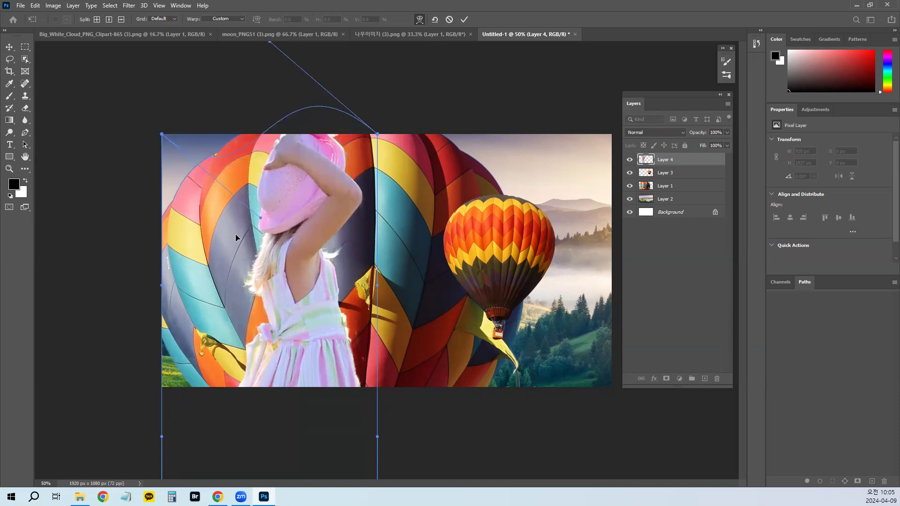
{"action": "left_click_drag", "start_coordinate": [161, 288], "coordinate": [78, 291]}
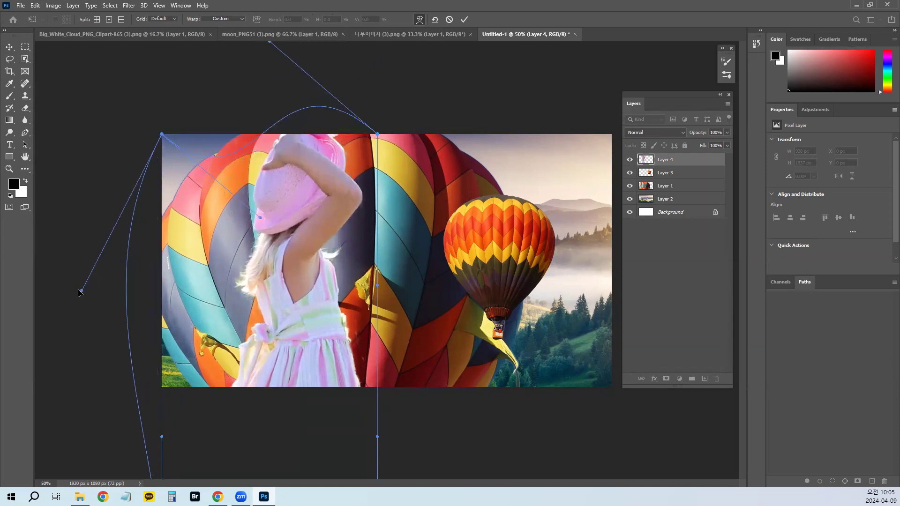
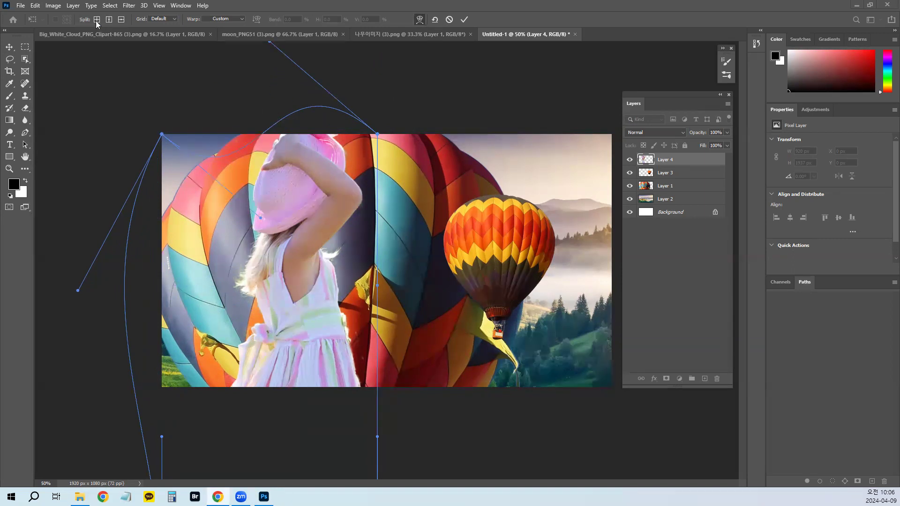
Split the girl's warp grid horizontally at mid-height, try reshaping the lower part, and leave the transform
{"action": "left_click", "coordinate": [120, 22]}
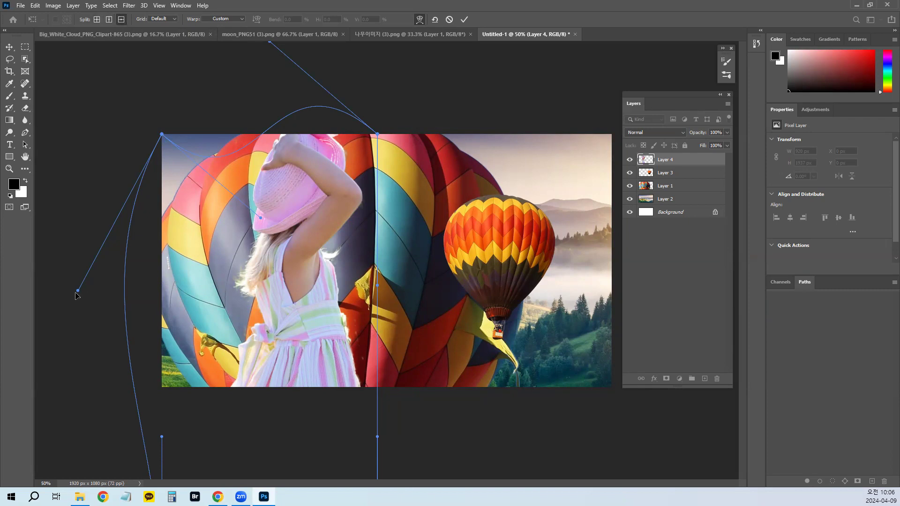
{"action": "left_click", "coordinate": [150, 293]}
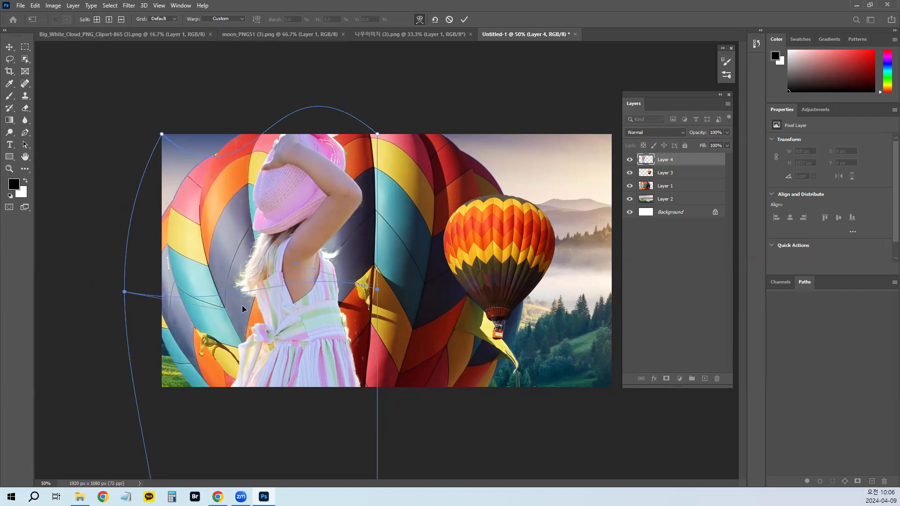
{"action": "left_click_drag", "start_coordinate": [241, 313], "coordinate": [231, 436]}
{"action": "key", "text": "Return"}
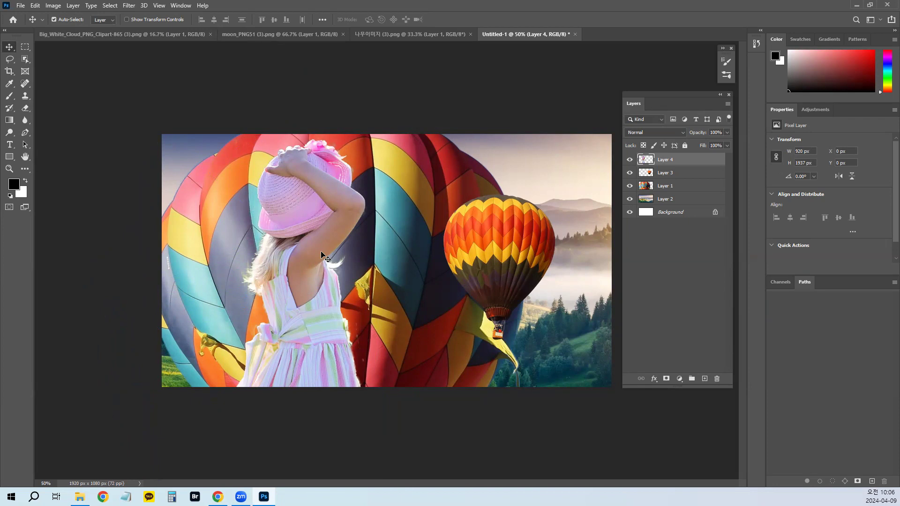
Try the Rotate 180° transform on the girl's layer and undo it
{"action": "left_click", "coordinate": [40, 6]}
{"action": "mouse_move", "coordinate": [71, 223]}
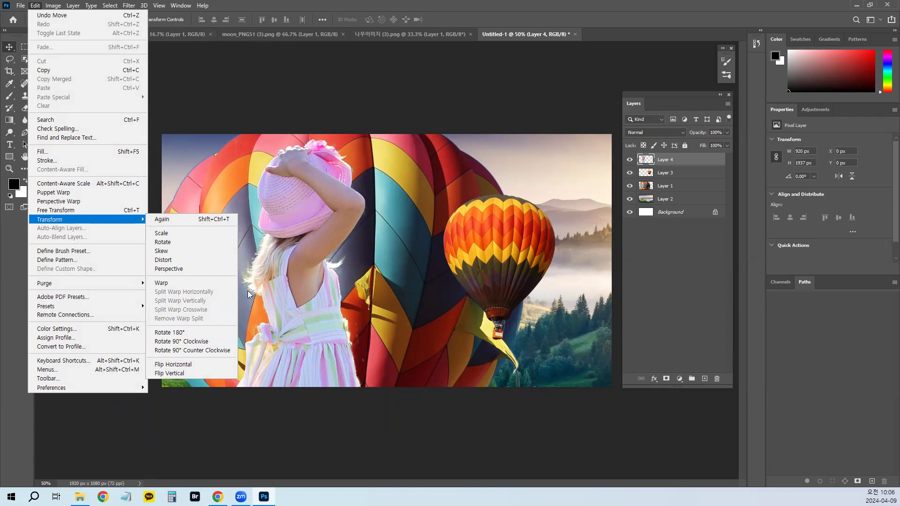
{"action": "left_click_drag", "start_coordinate": [316, 221], "coordinate": [474, 116]}
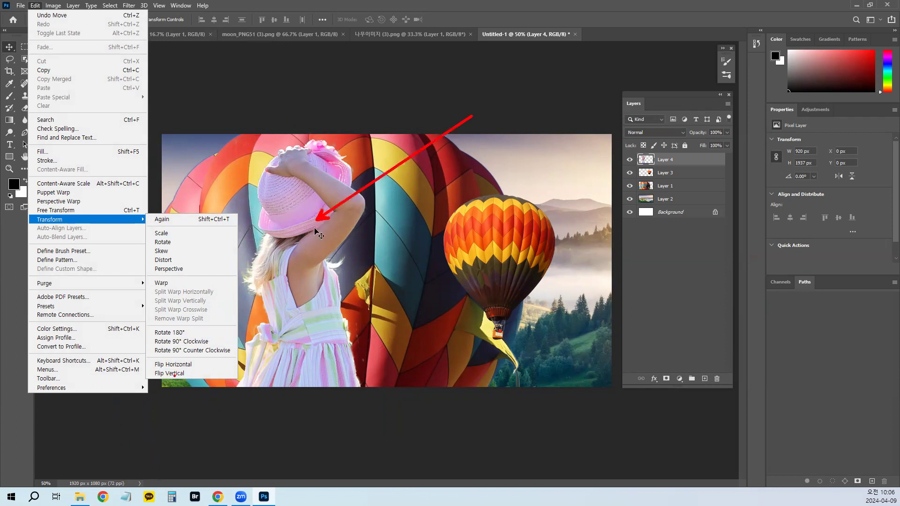
{"action": "key", "text": "Escape"}
{"action": "left_click", "coordinate": [36, 6]}
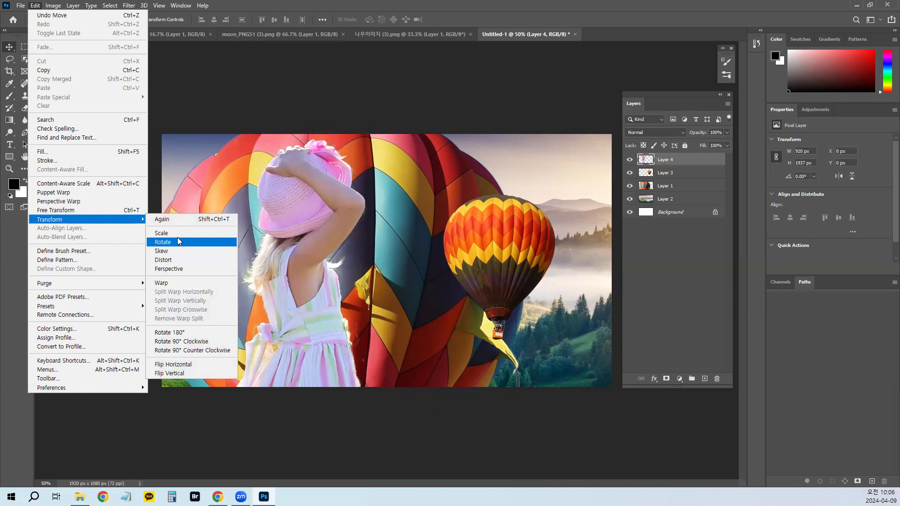
{"action": "left_click", "coordinate": [184, 333]}
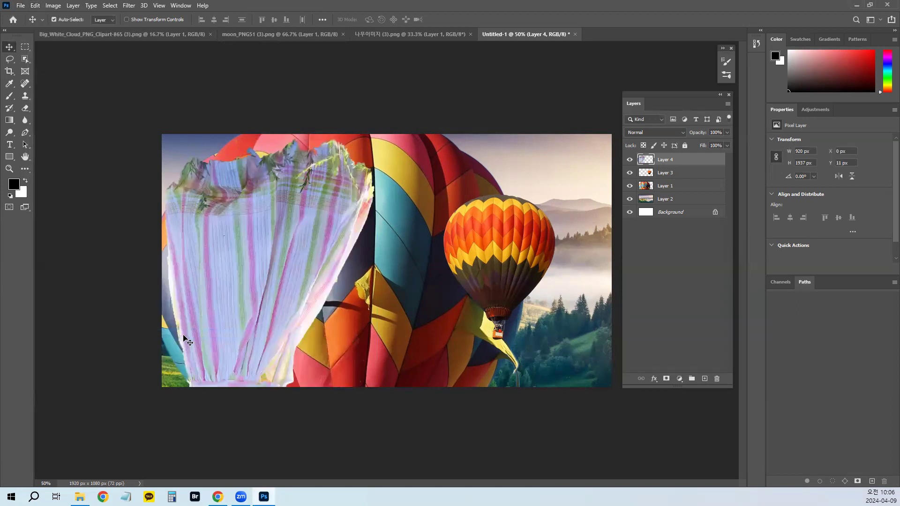
{"action": "key", "text": "ctrl+z"}
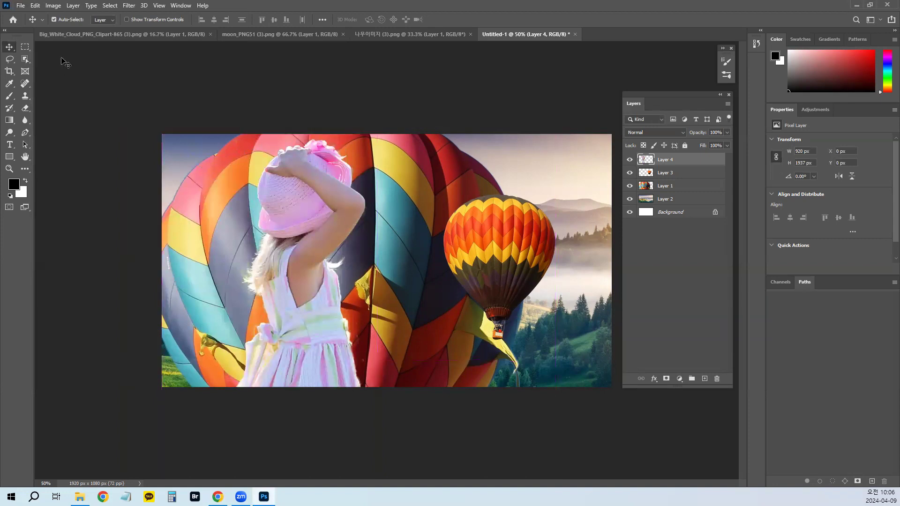
Try the free Rotate transform on the girl's layer from outside its upper-right corner
{"action": "left_click", "coordinate": [35, 6]}
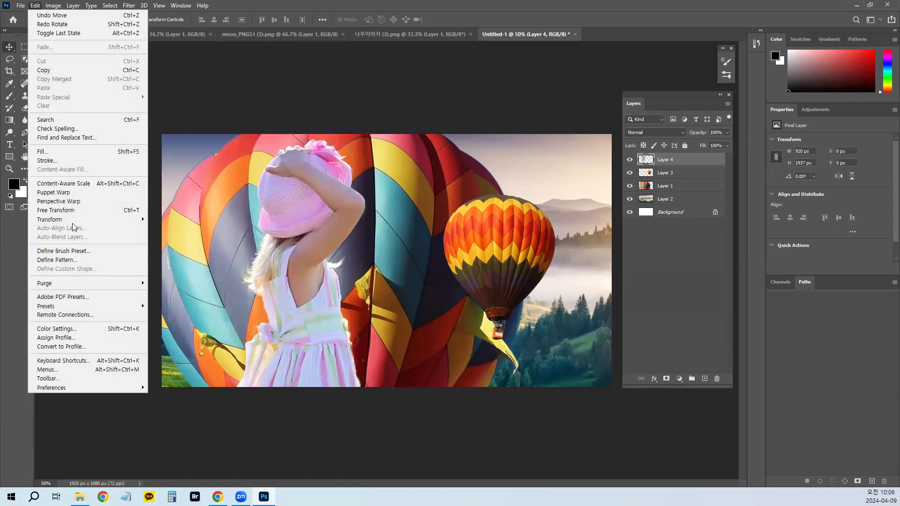
{"action": "mouse_move", "coordinate": [75, 220]}
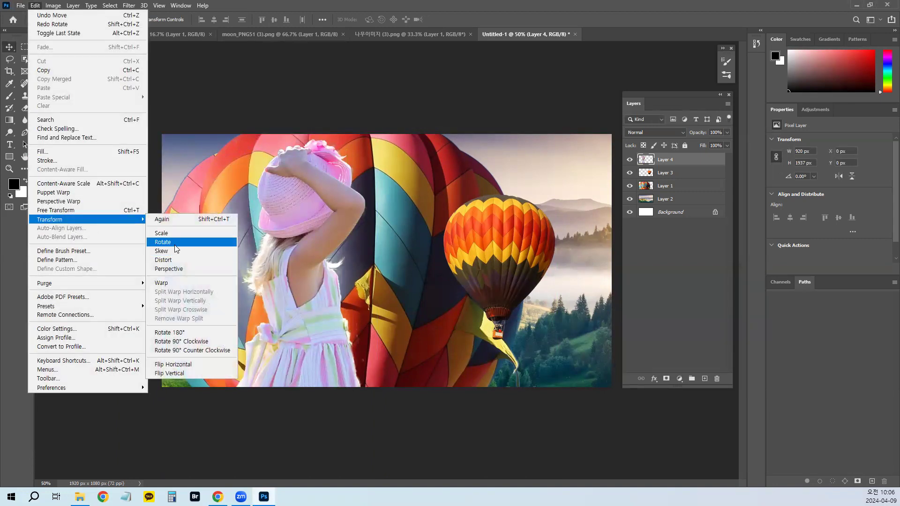
{"action": "left_click", "coordinate": [163, 242]}
{"action": "left_click_drag", "start_coordinate": [441, 169], "coordinate": [390, 129]}
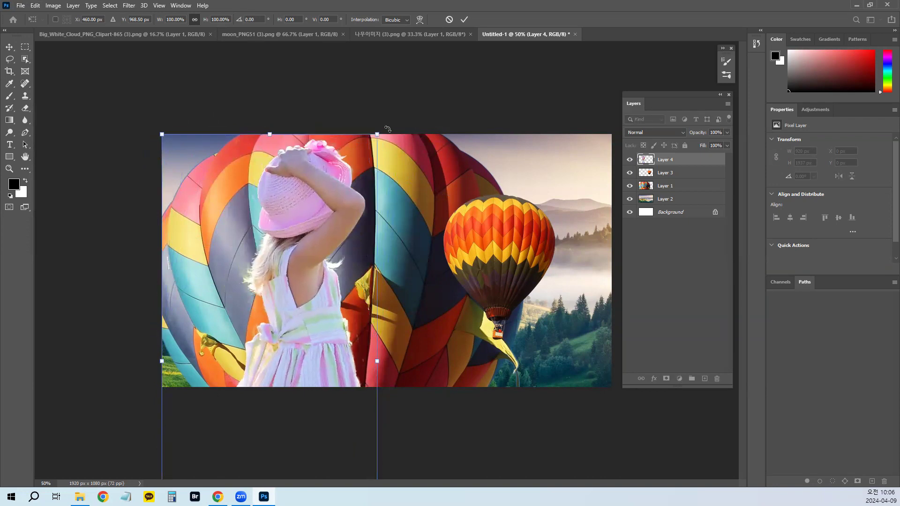
{"action": "left_click_drag", "start_coordinate": [387, 129], "coordinate": [338, 199]}
Try the Scale transform on the girl's layer from its upper-right corner and undo the scaling
{"action": "left_click", "coordinate": [42, 8]}
{"action": "mouse_move", "coordinate": [64, 221]}
{"action": "left_click", "coordinate": [226, 234]}
{"action": "left_click_drag", "start_coordinate": [377, 135], "coordinate": [294, 239]}
{"action": "key", "text": "ctrl+z"}
Try flipping the girl's layer horizontally and vertically, undo both flips, and close the transform
{"action": "left_click", "coordinate": [35, 6]}
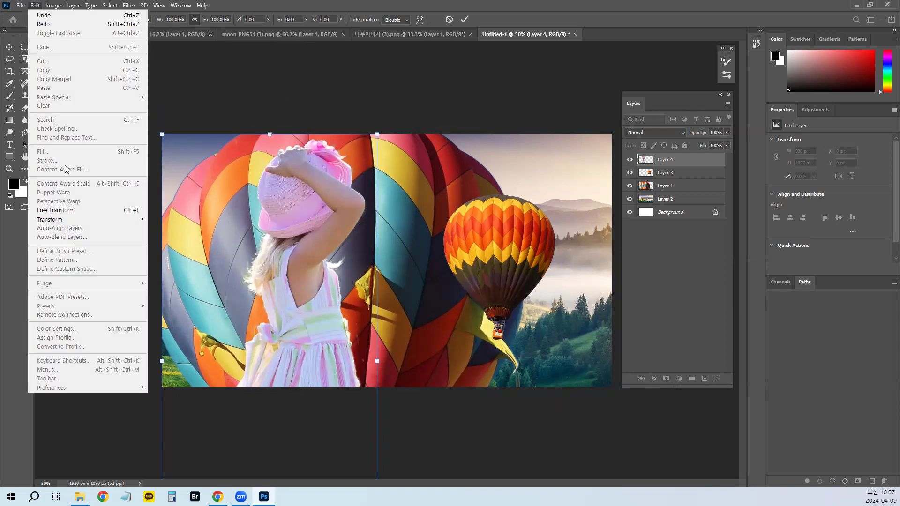
{"action": "mouse_move", "coordinate": [66, 220]}
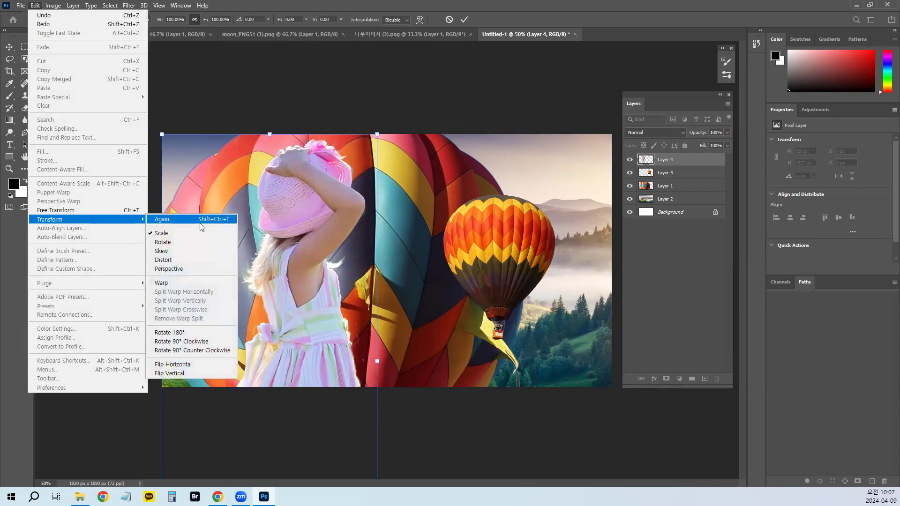
{"action": "left_click", "coordinate": [191, 365]}
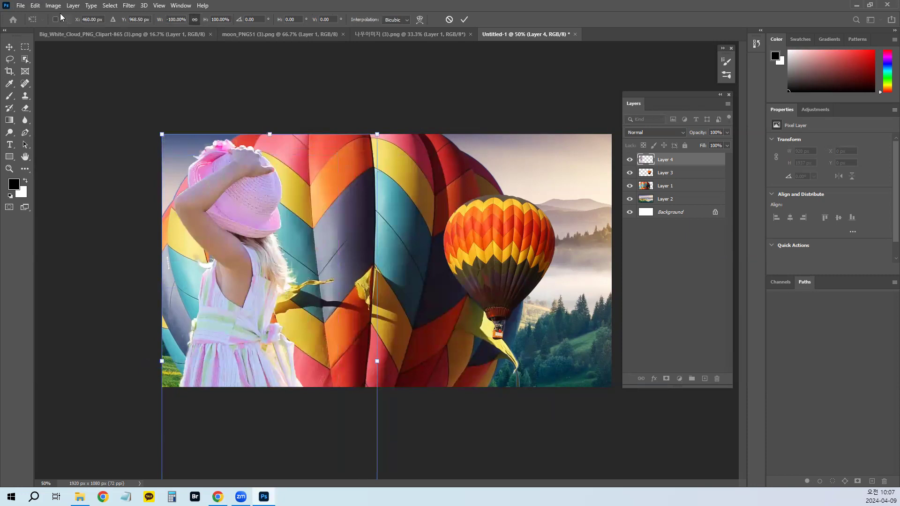
{"action": "left_click", "coordinate": [49, 7]}
{"action": "mouse_move", "coordinate": [35, 5]}
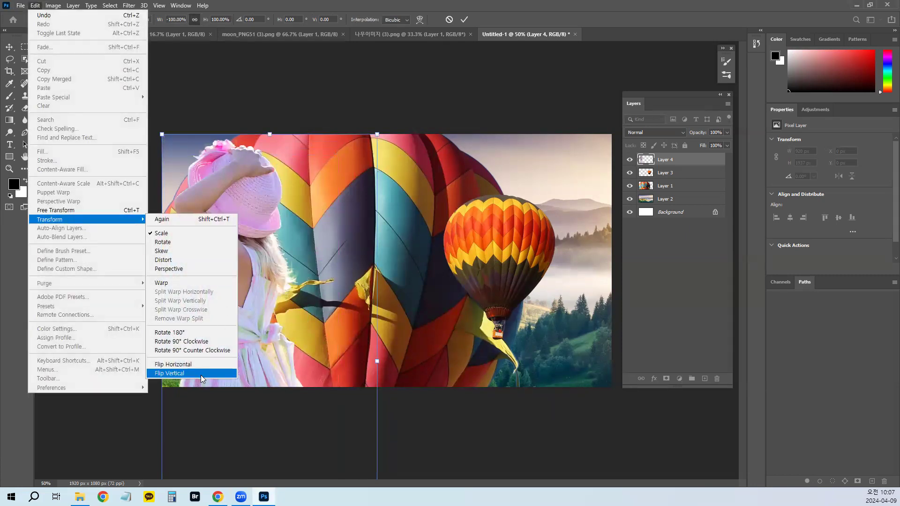
{"action": "left_click", "coordinate": [200, 374]}
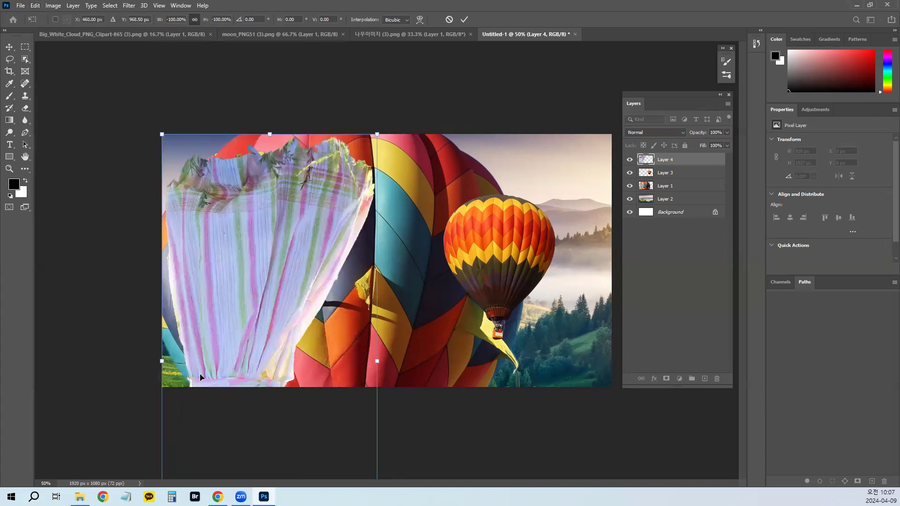
{"action": "key", "text": "ctrl+z"}
{"action": "key", "text": "ctrl+z"}
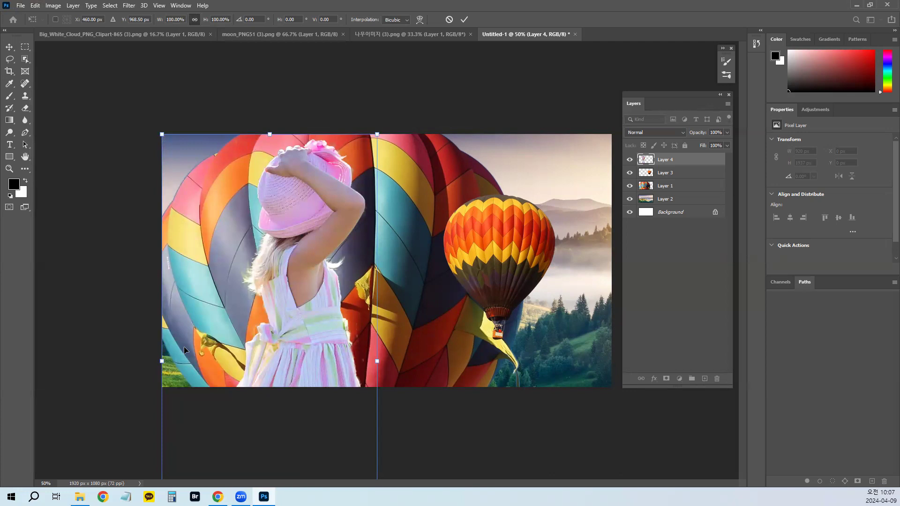
{"action": "key", "text": "Return"}
Move the girl's layer down and to the left, to about X -64 px and Y 44 px
{"action": "left_click_drag", "start_coordinate": [301, 219], "coordinate": [282, 245]}
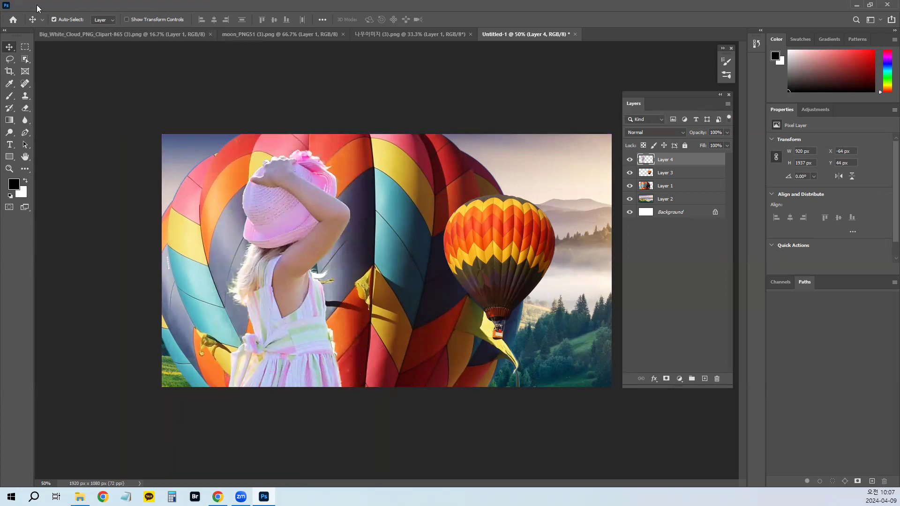
{"action": "left_click", "coordinate": [36, 5]}
{"action": "mouse_move", "coordinate": [105, 219]}
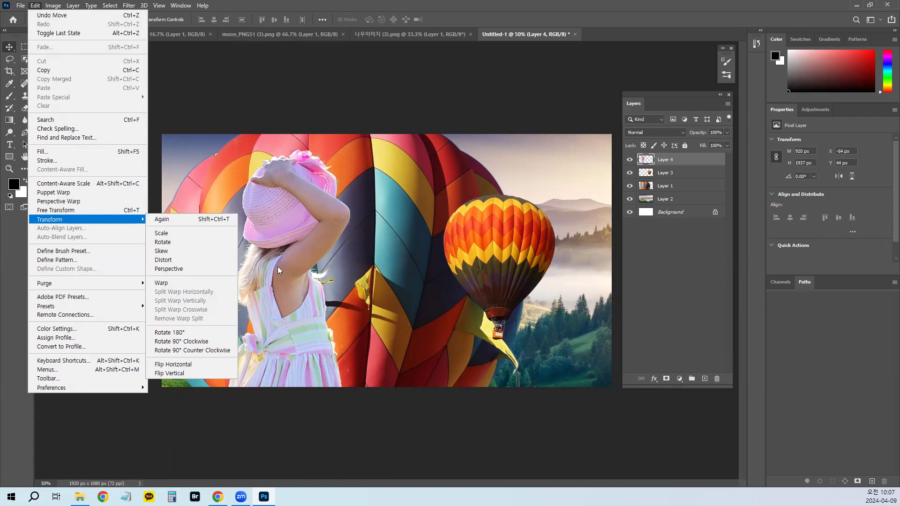
{"action": "left_click", "coordinate": [287, 280]}
Reapply the last transform to the girl's layer many times in a row, stopping when she is upright
{"action": "key", "text": "ctrl+z"}
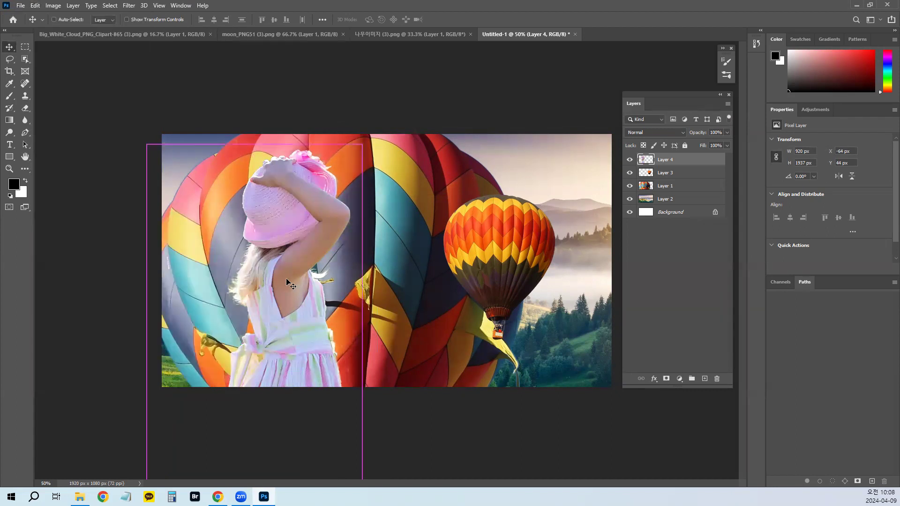
{"action": "key", "text": "ctrl+shift+t"}
{"action": "key", "text": "ctrl+shift+t"}
{"action": "key", "text": "ctrl+shift+t"}
{"action": "key", "text": "ctrl+shift+t"}
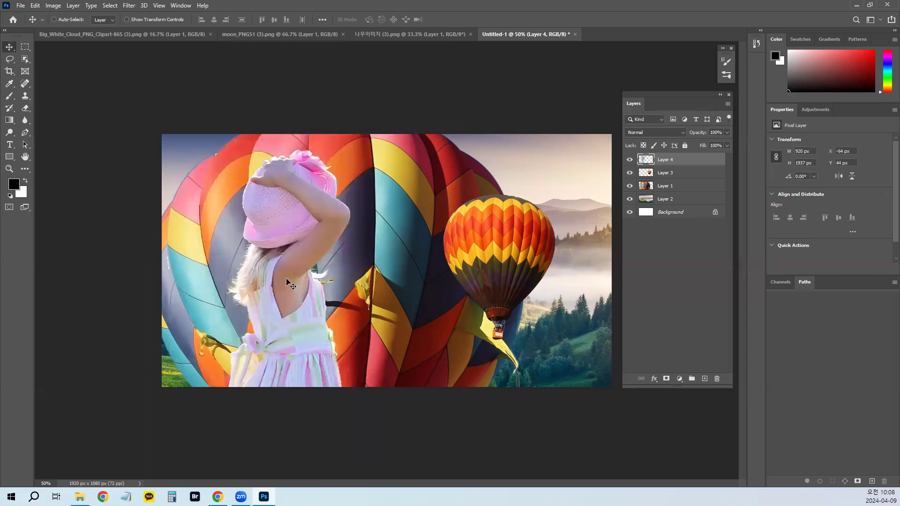
{"action": "key", "text": "ctrl+shift+t"}
{"action": "key", "text": "ctrl+shift+t"}
{"action": "key", "text": "ctrl+shift+t"}
{"action": "key", "text": "ctrl+shift+t"}
{"action": "key", "text": "ctrl+shift+t"}
{"action": "key", "text": "ctrl+shift+t"}
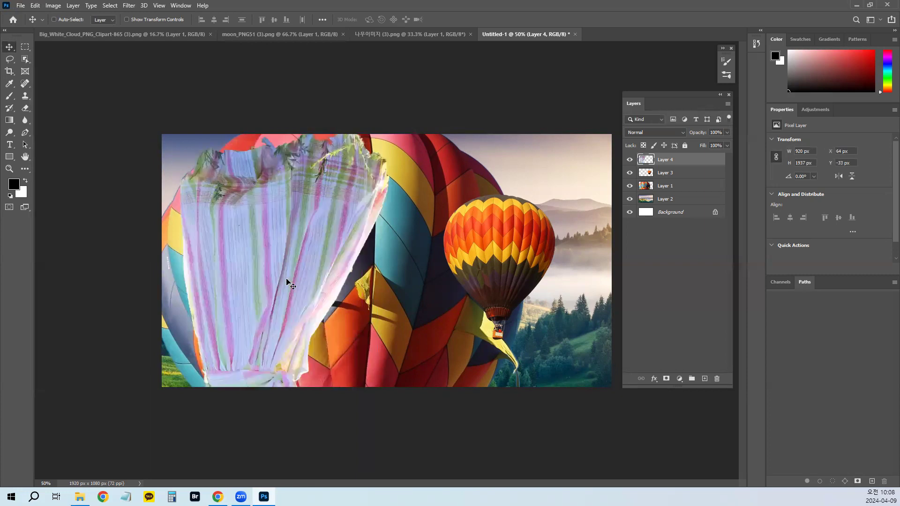
{"action": "key", "text": "ctrl+shift+t"}
{"action": "key", "text": "ctrl+shift+t"}
{"action": "key", "text": "ctrl+shift+t"}
{"action": "key", "text": "ctrl+shift+t"}
{"action": "key", "text": "ctrl+shift+t"}
{"action": "key", "text": "ctrl+shift+t"}
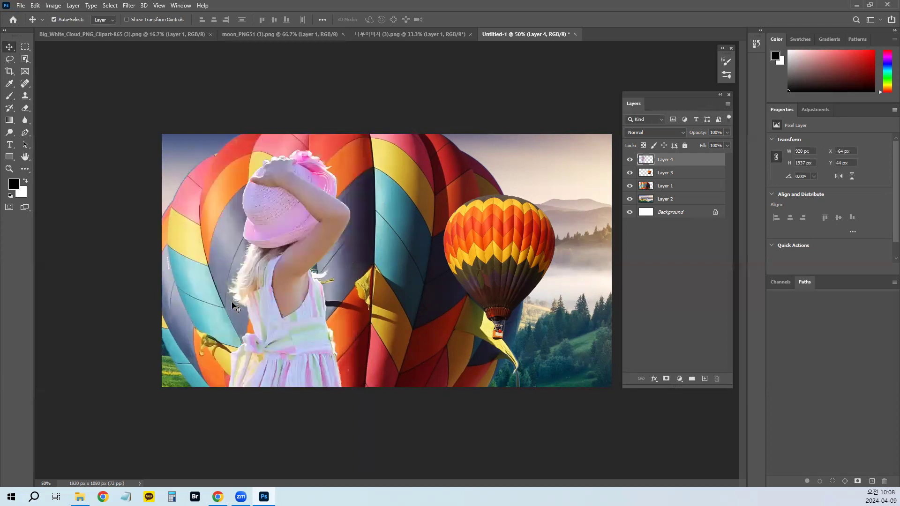
Move the girl's layer up to about Y -50 px, and use Free Transform to shift her right in front of the large balloon
{"action": "left_click_drag", "start_coordinate": [287, 317], "coordinate": [289, 291]}
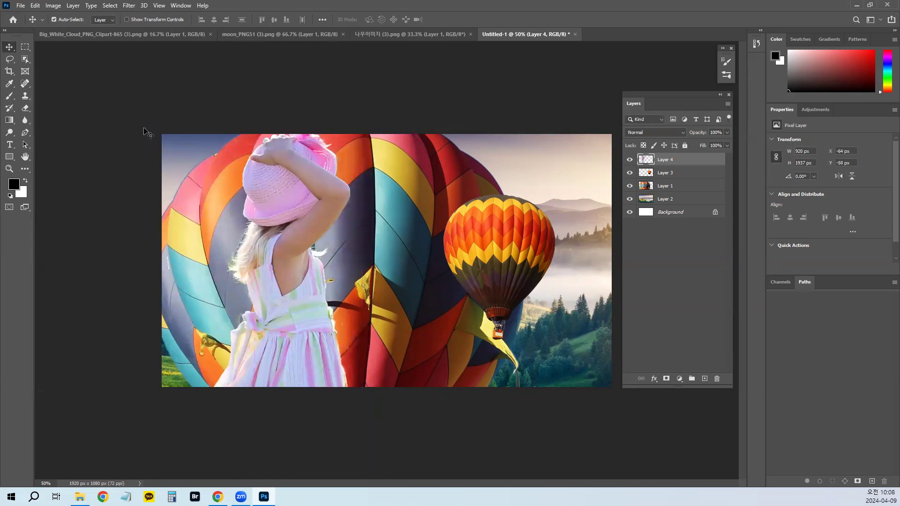
{"action": "left_click", "coordinate": [35, 5]}
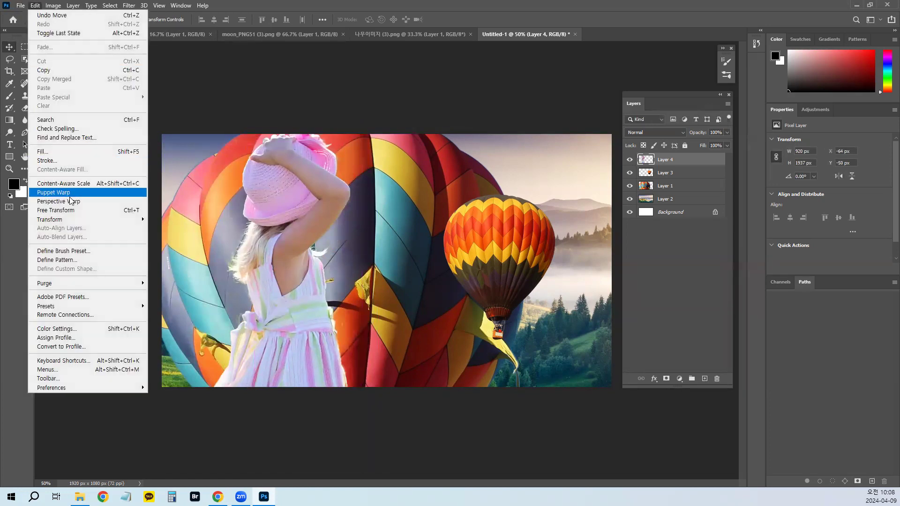
{"action": "mouse_move", "coordinate": [67, 218]}
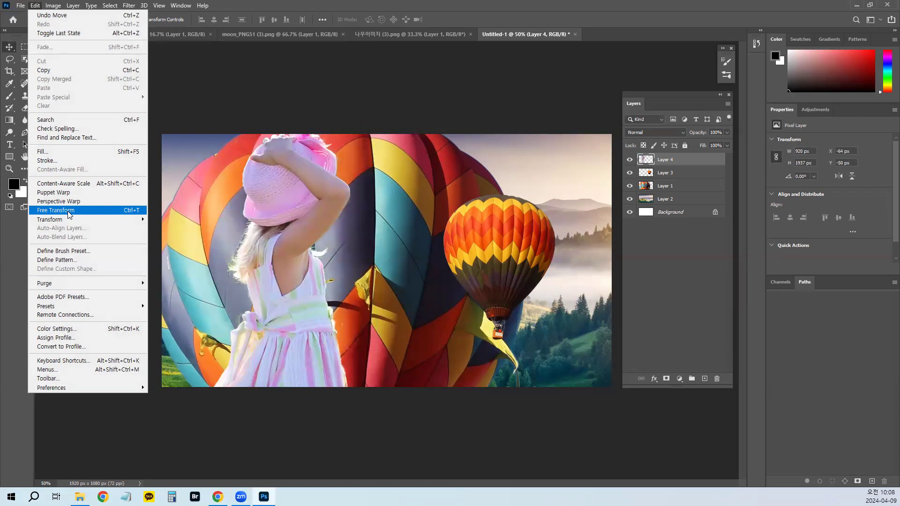
{"action": "left_click", "coordinate": [68, 211]}
{"action": "left_click_drag", "start_coordinate": [334, 308], "coordinate": [355, 308]}
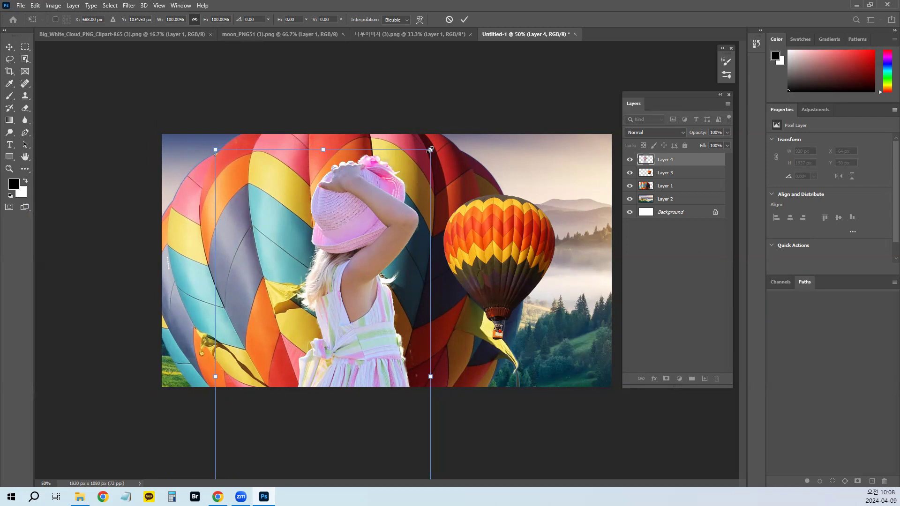
Scale the girl's layer down to about 411 x 865 px, keeping her in front of the large balloon
{"action": "left_click_drag", "start_coordinate": [430, 150], "coordinate": [310, 303]}
{"action": "left_click_drag", "start_coordinate": [302, 351], "coordinate": [329, 207]}
{"action": "left_click_drag", "start_coordinate": [297, 295], "coordinate": [302, 256]}
{"action": "left_click_drag", "start_coordinate": [428, 80], "coordinate": [365, 126]}
{"action": "mouse_move", "coordinate": [370, 91]}
{"action": "left_mouse_down"}
{"action": "mouse_move", "coordinate": [344, 135]}
{"action": "mouse_move", "coordinate": [408, 137]}
{"action": "left_mouse_up"}
{"action": "mouse_move", "coordinate": [405, 74]}
{"action": "left_mouse_down"}
{"action": "mouse_move", "coordinate": [460, 45]}
{"action": "mouse_move", "coordinate": [448, 111]}
{"action": "left_mouse_up"}
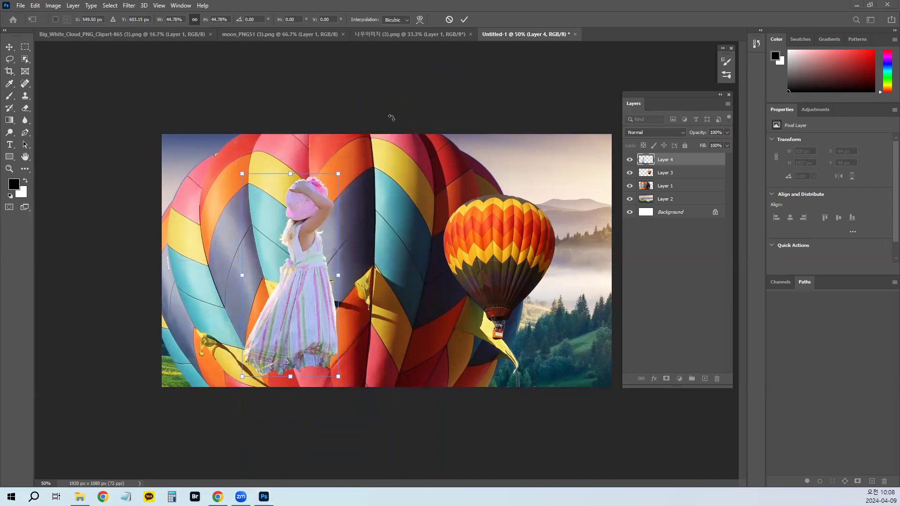
{"action": "left_click_drag", "start_coordinate": [338, 174], "coordinate": [339, 173]}
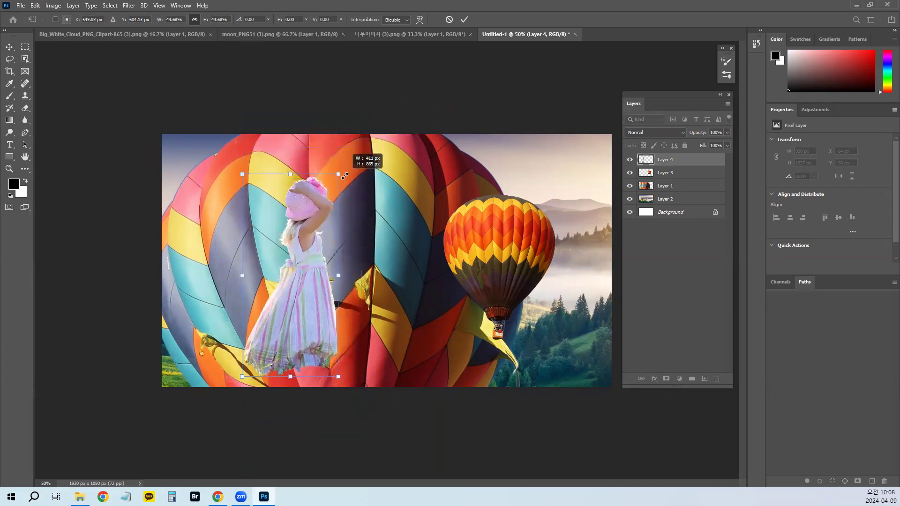
Move the girl's layer left to about X 474 px, Y 578 px and resize it to about 445 x 938 px
{"action": "left_click_drag", "start_coordinate": [301, 237], "coordinate": [283, 230]}
{"action": "left_click_drag", "start_coordinate": [318, 170], "coordinate": [337, 156]}
{"action": "left_click_drag", "start_coordinate": [291, 233], "coordinate": [281, 247]}
{"action": "left_click_drag", "start_coordinate": [279, 217], "coordinate": [286, 209]}
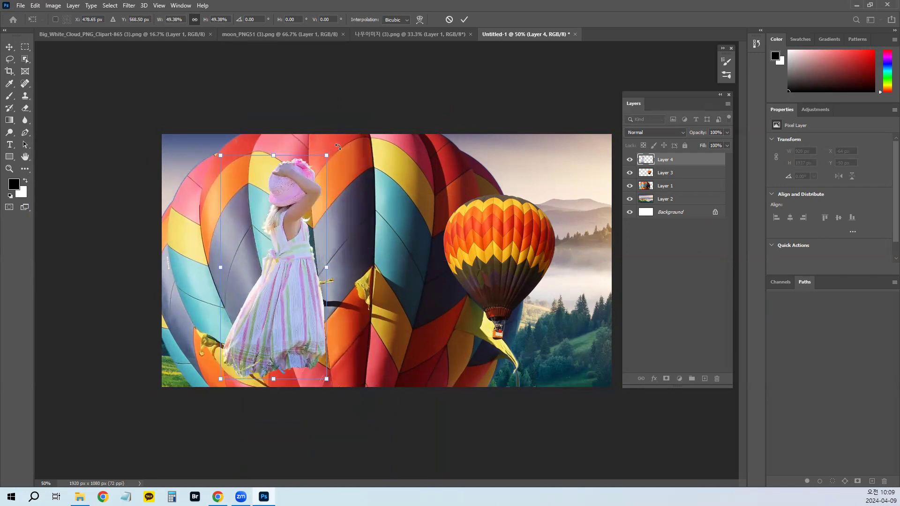
{"action": "mouse_move", "coordinate": [316, 117]}
{"action": "left_mouse_down"}
{"action": "mouse_move", "coordinate": [341, 120]}
{"action": "mouse_move", "coordinate": [351, 170]}
{"action": "mouse_move", "coordinate": [359, 166]}
{"action": "left_mouse_up"}
{"action": "mouse_move", "coordinate": [330, 109]}
{"action": "left_mouse_down"}
{"action": "mouse_move", "coordinate": [304, 123]}
{"action": "mouse_move", "coordinate": [325, 143]}
{"action": "left_mouse_up"}
{"action": "mouse_move", "coordinate": [326, 155]}
{"action": "left_mouse_down"}
{"action": "mouse_move", "coordinate": [399, 94]}
{"action": "mouse_move", "coordinate": [347, 126]}
{"action": "mouse_move", "coordinate": [322, 126]}
{"action": "mouse_move", "coordinate": [308, 181]}
{"action": "mouse_move", "coordinate": [340, 136]}
{"action": "mouse_move", "coordinate": [324, 169]}
{"action": "mouse_move", "coordinate": [329, 160]}
{"action": "left_mouse_up"}
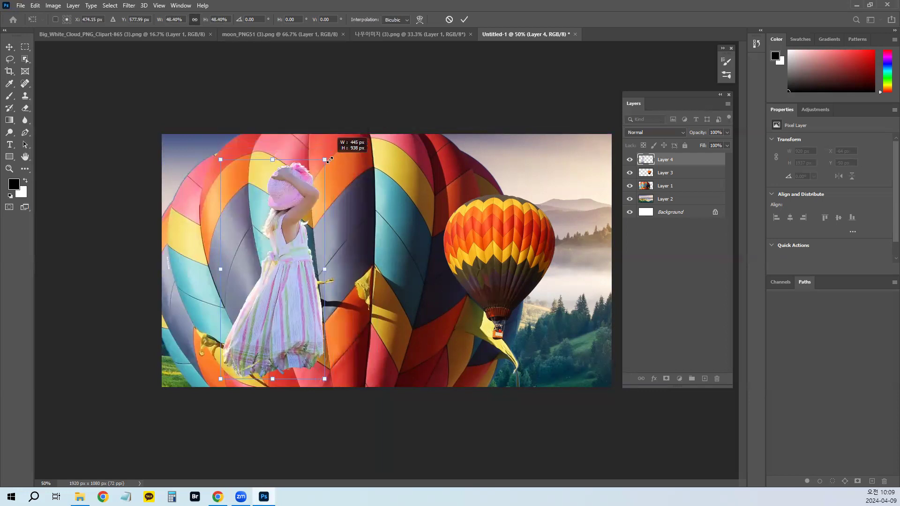
{"action": "left_click_drag", "start_coordinate": [329, 160], "coordinate": [330, 160]}
{"action": "mouse_move", "coordinate": [401, 79]}
{"action": "left_mouse_down"}
{"action": "mouse_move", "coordinate": [417, 67]}
{"action": "mouse_move", "coordinate": [418, 126]}
{"action": "mouse_move", "coordinate": [397, 112]}
{"action": "left_mouse_up"}
{"action": "mouse_move", "coordinate": [473, 63]}
{"action": "left_mouse_down"}
{"action": "mouse_move", "coordinate": [468, 105]}
{"action": "mouse_move", "coordinate": [457, 112]}
{"action": "left_mouse_up"}
{"action": "mouse_move", "coordinate": [485, 58]}
{"action": "left_mouse_down"}
{"action": "mouse_move", "coordinate": [486, 93]}
{"action": "mouse_move", "coordinate": [523, 97]}
{"action": "left_mouse_up"}
{"action": "left_click_drag", "start_coordinate": [544, 51], "coordinate": [535, 100]}
{"action": "left_click_drag", "start_coordinate": [522, 79], "coordinate": [578, 83]}
{"action": "left_click_drag", "start_coordinate": [565, 45], "coordinate": [553, 131]}
{"action": "mouse_move", "coordinate": [458, 149]}
{"action": "left_mouse_down"}
{"action": "mouse_move", "coordinate": [476, 156]}
{"action": "mouse_move", "coordinate": [488, 199]}
{"action": "left_mouse_up"}
{"action": "left_click_drag", "start_coordinate": [488, 171], "coordinate": [515, 167]}
{"action": "left_click_drag", "start_coordinate": [497, 129], "coordinate": [492, 199]}
{"action": "left_click_drag", "start_coordinate": [522, 161], "coordinate": [539, 163]}
{"action": "left_click_drag", "start_coordinate": [553, 131], "coordinate": [542, 213]}
{"action": "mouse_move", "coordinate": [470, 207]}
{"action": "left_mouse_down"}
{"action": "mouse_move", "coordinate": [447, 286]}
{"action": "mouse_move", "coordinate": [500, 261]}
{"action": "left_mouse_up"}
{"action": "left_click_drag", "start_coordinate": [470, 258], "coordinate": [493, 260]}
{"action": "left_click_drag", "start_coordinate": [511, 214], "coordinate": [505, 289]}
{"action": "left_click_drag", "start_coordinate": [517, 258], "coordinate": [555, 256]}
{"action": "left_click_drag", "start_coordinate": [535, 213], "coordinate": [536, 298]}
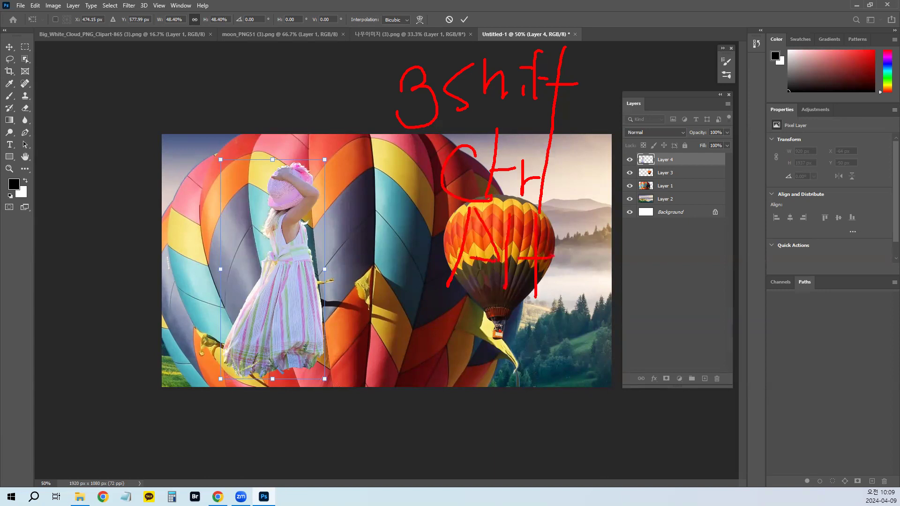
{"action": "key", "text": "Escape"}
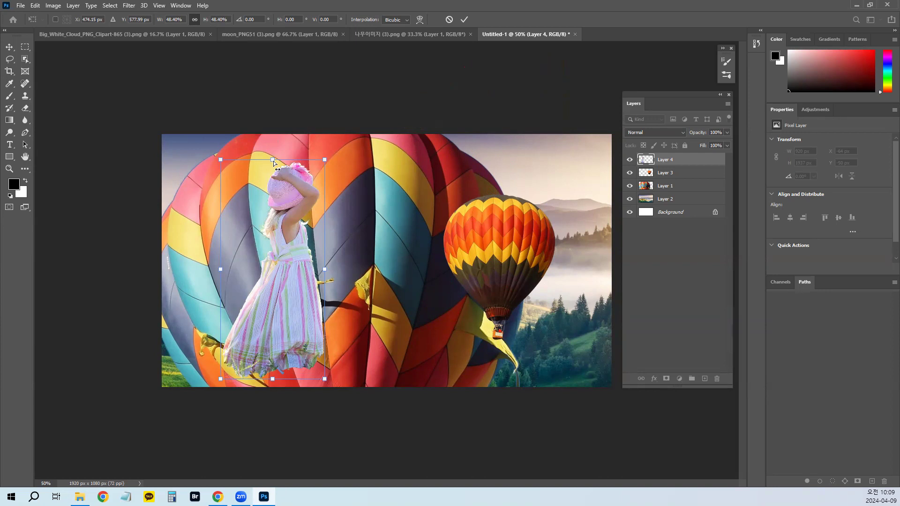
Try skewing and distorting the girl's layer from its upper edge, undoing each attempt
{"action": "left_click_drag", "start_coordinate": [273, 160], "coordinate": [318, 193]}
{"action": "key", "text": "ctrl+z"}
{"action": "left_click_drag", "start_coordinate": [295, 220], "coordinate": [377, 147]}
{"action": "key", "text": "ctrl+z"}
{"action": "left_click_drag", "start_coordinate": [285, 160], "coordinate": [267, 163]}
{"action": "key", "text": "ctrl+z"}
Try a perspective widening and a corner distortion on the girl's layer, undoing each attempt
{"action": "mouse_move", "coordinate": [327, 160]}
{"action": "left_mouse_down"}
{"action": "mouse_move", "coordinate": [432, 159]}
{"action": "mouse_move", "coordinate": [336, 160]}
{"action": "left_mouse_up"}
{"action": "key", "text": "ctrl+z"}
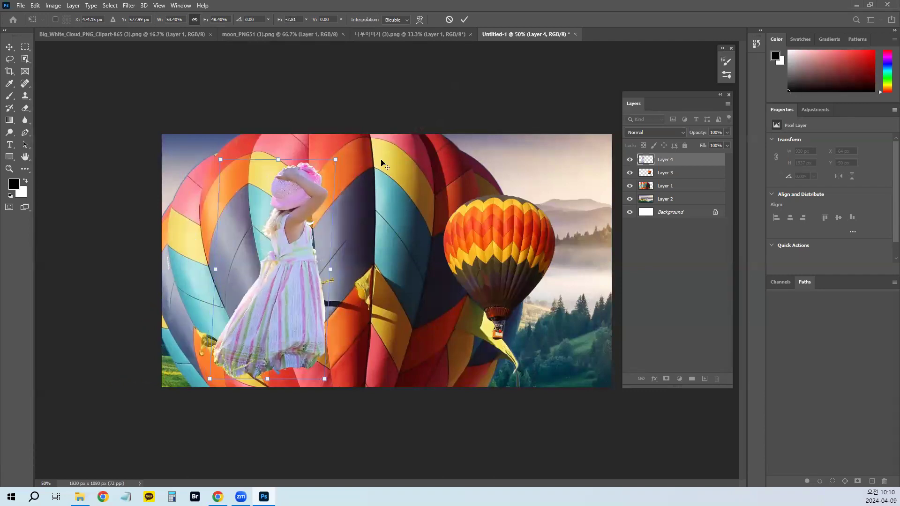
{"action": "key", "text": "ctrl+z"}
{"action": "left_click_drag", "start_coordinate": [327, 161], "coordinate": [331, 181]}
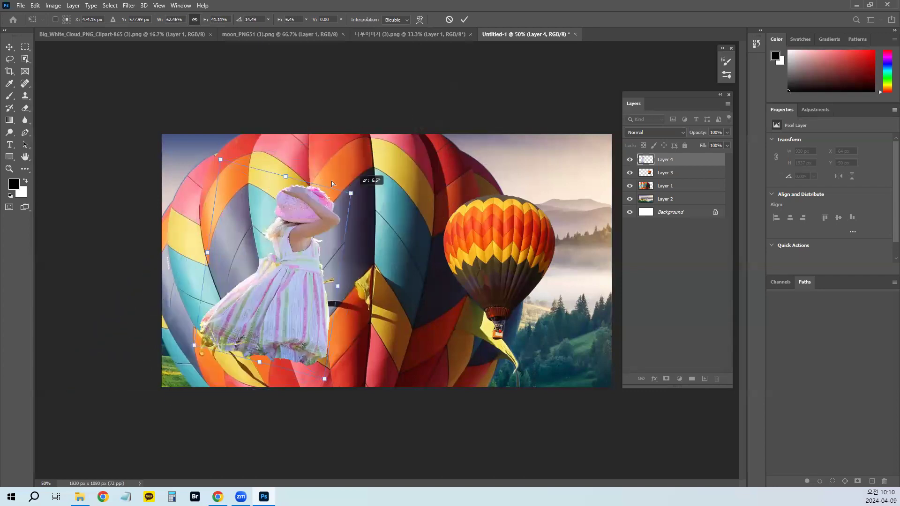
{"action": "key", "text": "ctrl+z"}
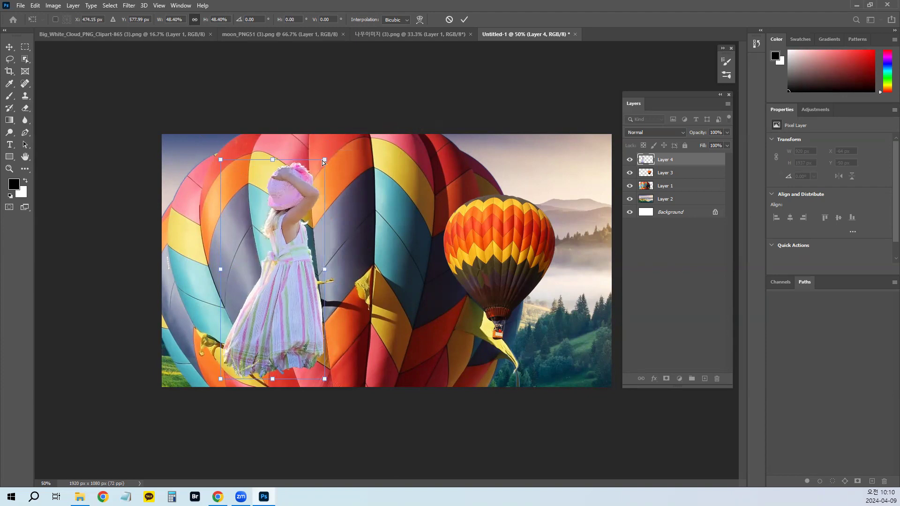
Widen the upper edge of the girl's layer slightly in perspective and review the available transform types
{"action": "mouse_move", "coordinate": [324, 160]}
{"action": "left_mouse_down"}
{"action": "mouse_move", "coordinate": [487, 160]}
{"action": "mouse_move", "coordinate": [313, 159]}
{"action": "mouse_move", "coordinate": [327, 159]}
{"action": "left_mouse_up"}
{"action": "mouse_move", "coordinate": [323, 382]}
{"action": "left_mouse_down"}
{"action": "mouse_move", "coordinate": [327, 467]}
{"action": "mouse_move", "coordinate": [353, 384]}
{"action": "mouse_move", "coordinate": [436, 385]}
{"action": "mouse_move", "coordinate": [316, 384]}
{"action": "mouse_move", "coordinate": [312, 450]}
{"action": "mouse_move", "coordinate": [318, 382]}
{"action": "mouse_move", "coordinate": [273, 416]}
{"action": "mouse_move", "coordinate": [400, 415]}
{"action": "mouse_move", "coordinate": [327, 411]}
{"action": "mouse_move", "coordinate": [330, 351]}
{"action": "mouse_move", "coordinate": [335, 471]}
{"action": "mouse_move", "coordinate": [326, 411]}
{"action": "mouse_move", "coordinate": [323, 500]}
{"action": "mouse_move", "coordinate": [323, 302]}
{"action": "mouse_move", "coordinate": [323, 467]}
{"action": "mouse_move", "coordinate": [325, 367]}
{"action": "left_mouse_up"}
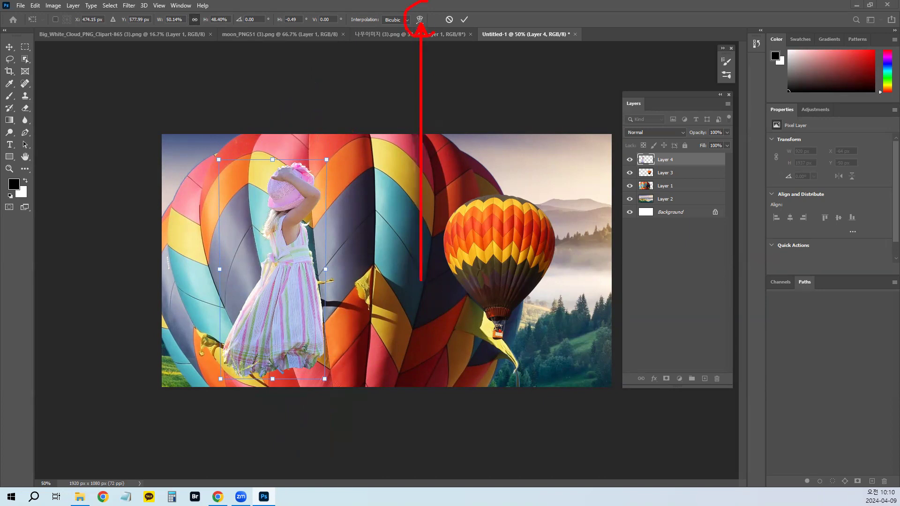
{"action": "right_click", "coordinate": [300, 250]}
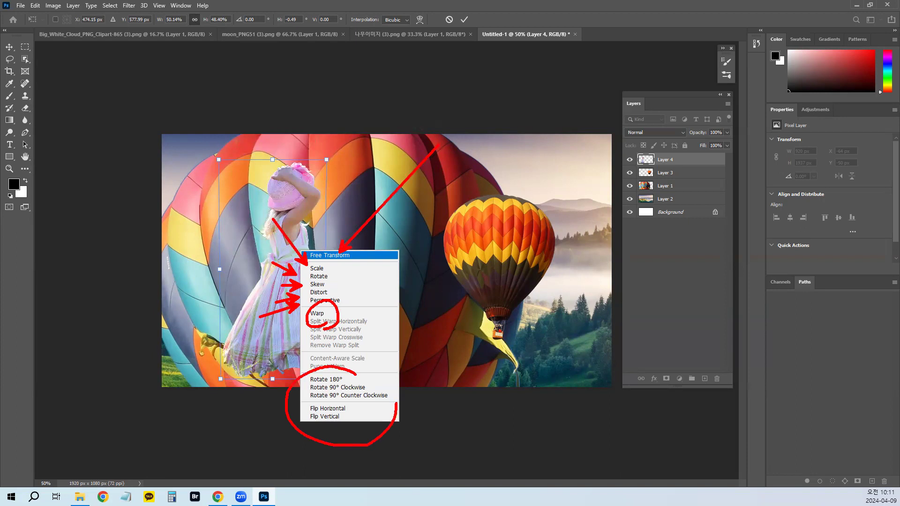
{"action": "key", "text": "Escape"}
{"action": "left_click", "coordinate": [35, 5]}
{"action": "left_click", "coordinate": [327, 275]}
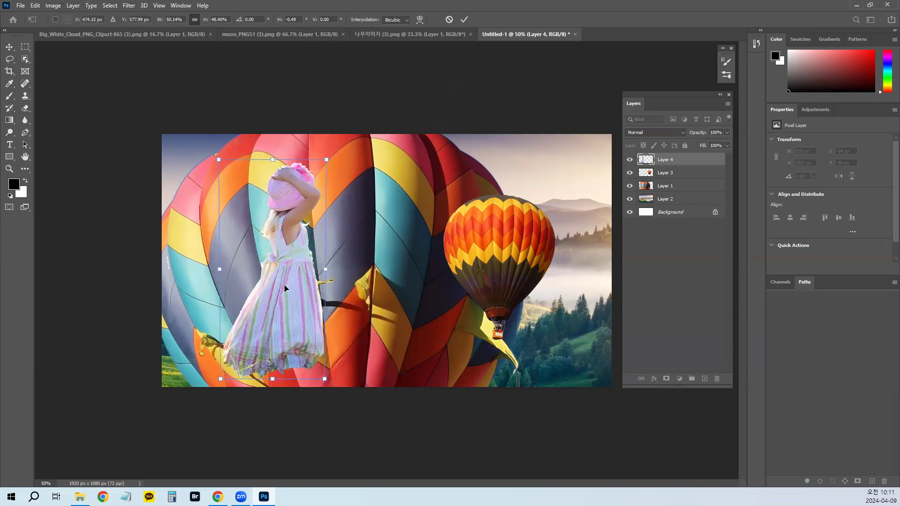
Move the girl's layer up and left to about X 237 px, Y 71 px and apply the transform
{"action": "left_click_drag", "start_coordinate": [297, 265], "coordinate": [216, 217]}
{"action": "right_click", "coordinate": [367, 237]}
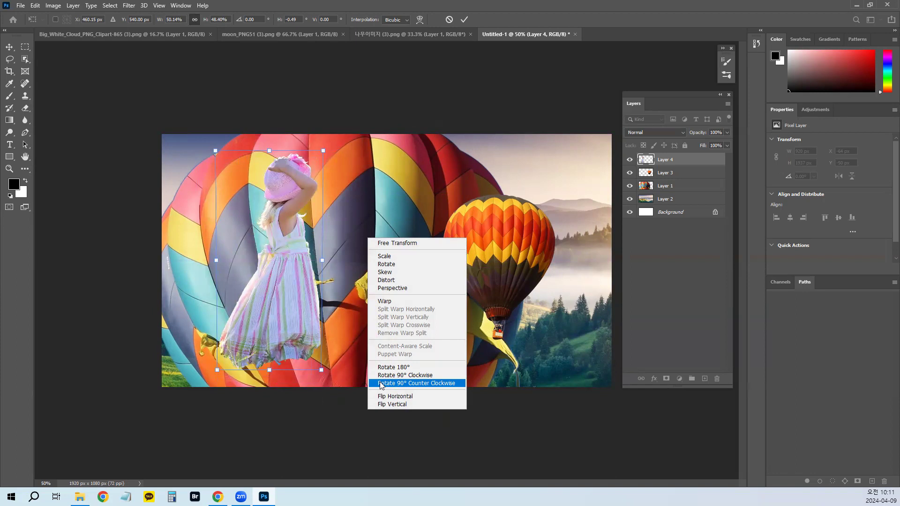
{"action": "key", "text": "Escape"}
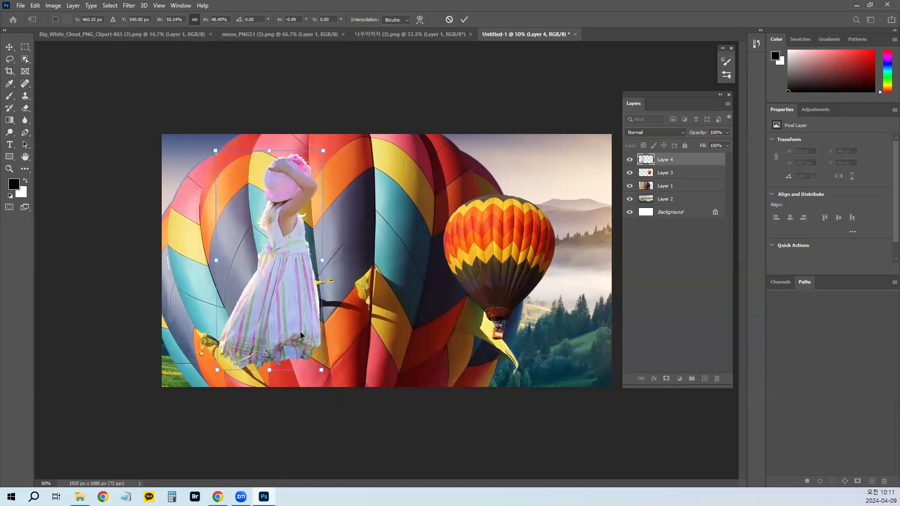
{"action": "key", "text": "Return"}
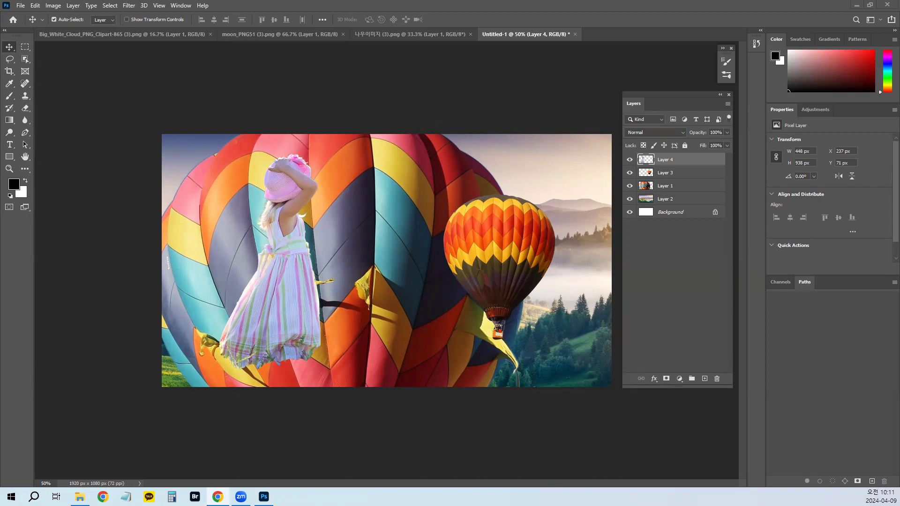
Switch to Chrome to check where the girl and balloons sit in the reference composite, and return to Photoshop
{"action": "left_click", "coordinate": [217, 497]}
{"action": "left_click", "coordinate": [531, 423]}
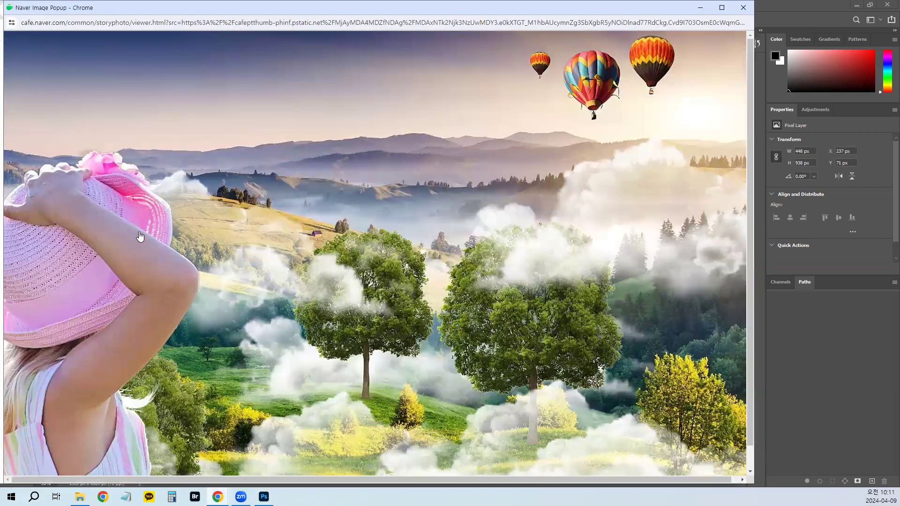
{"action": "left_click_drag", "start_coordinate": [212, 138], "coordinate": [155, 221]}
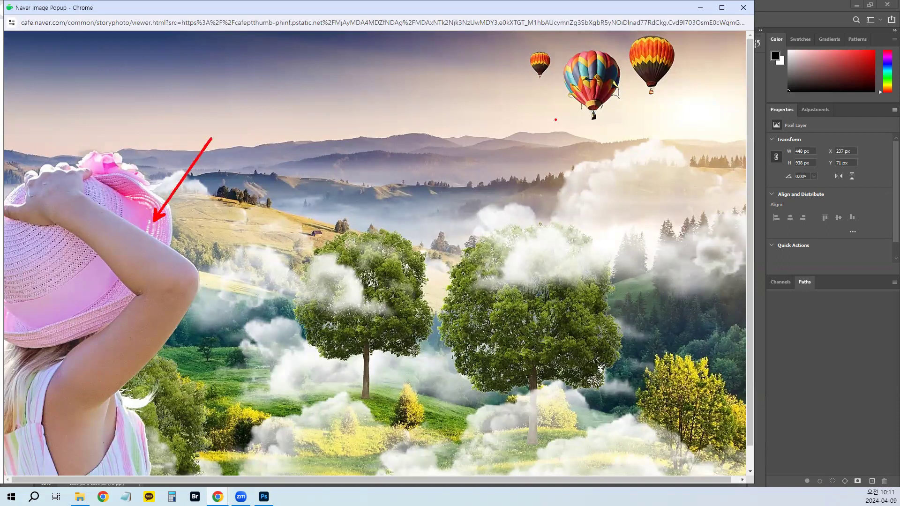
{"action": "left_click_drag", "start_coordinate": [462, 150], "coordinate": [567, 89]}
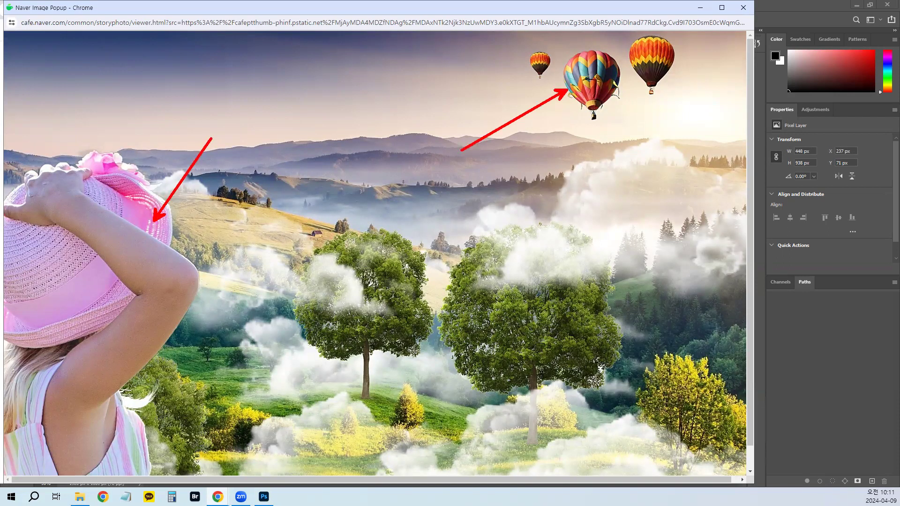
{"action": "key", "text": "Escape"}
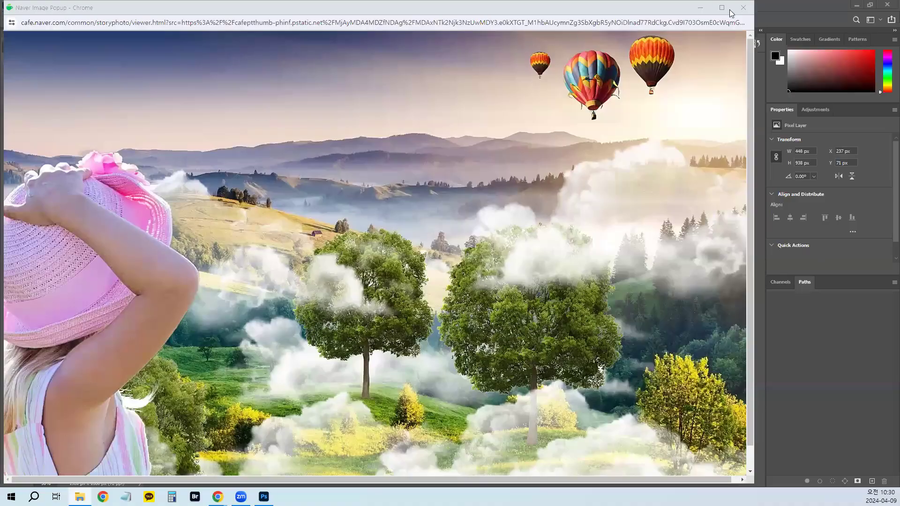
{"action": "key", "text": "alt+Tab"}
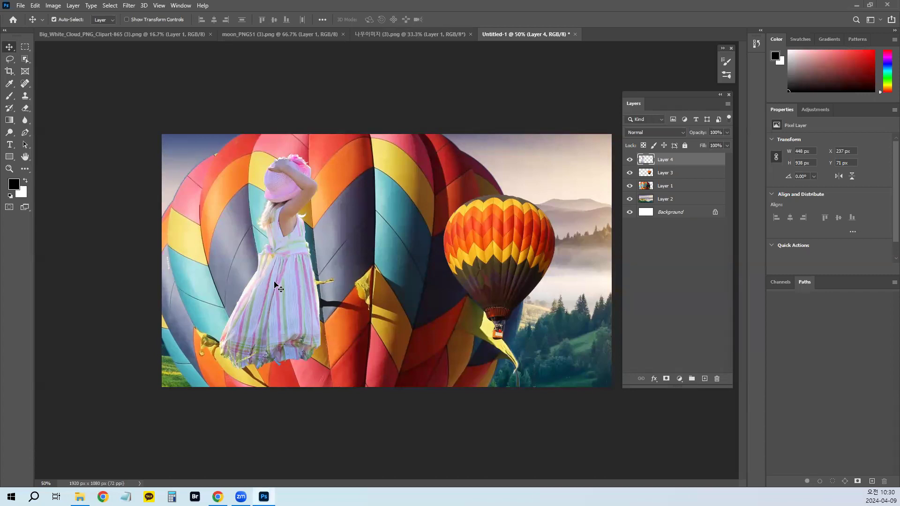
Move the girl into the lower-left corner of the canvas and enlarge her with Free Transform to about 531 x 1113 px
{"action": "left_click_drag", "start_coordinate": [290, 278], "coordinate": [230, 343]}
{"action": "key", "text": "ctrl+t"}
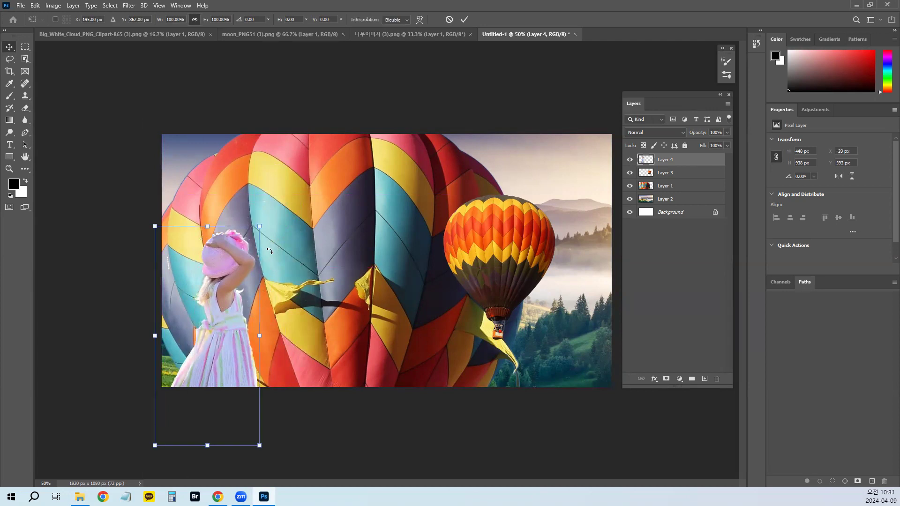
{"action": "left_click_drag", "start_coordinate": [259, 226], "coordinate": [329, 204]}
{"action": "left_click_drag", "start_coordinate": [248, 316], "coordinate": [246, 334]}
{"action": "key", "text": "Return"}
Move the orange balloon into the upper-right sky and scale it down to about 155 x 201 px
{"action": "left_click_drag", "start_coordinate": [490, 288], "coordinate": [521, 272]}
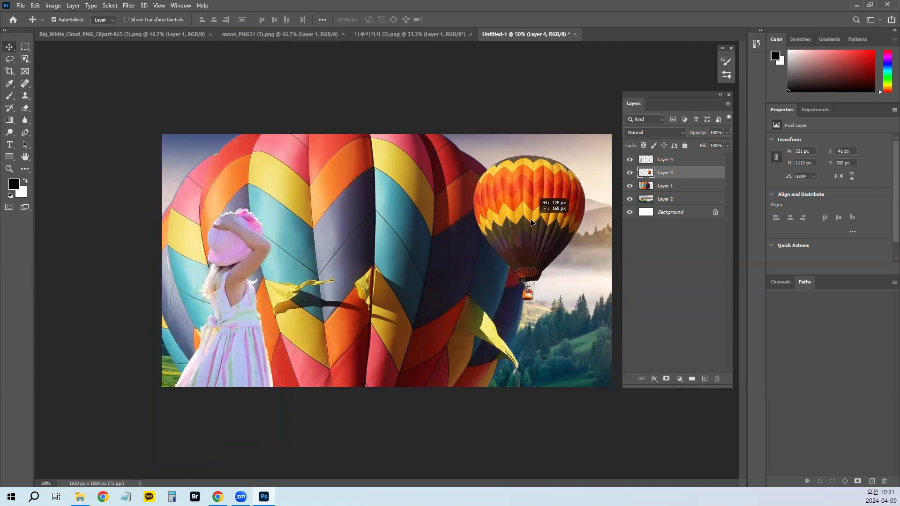
{"action": "key", "text": "ctrl+t"}
{"action": "left_click_drag", "start_coordinate": [473, 300], "coordinate": [559, 213]}
{"action": "key", "text": "Return"}
{"action": "left_click_drag", "start_coordinate": [573, 167], "coordinate": [575, 159]}
Scale the large multicoloured balloon down to a small size and place it in the upper-right sky
{"action": "left_click", "coordinate": [493, 215]}
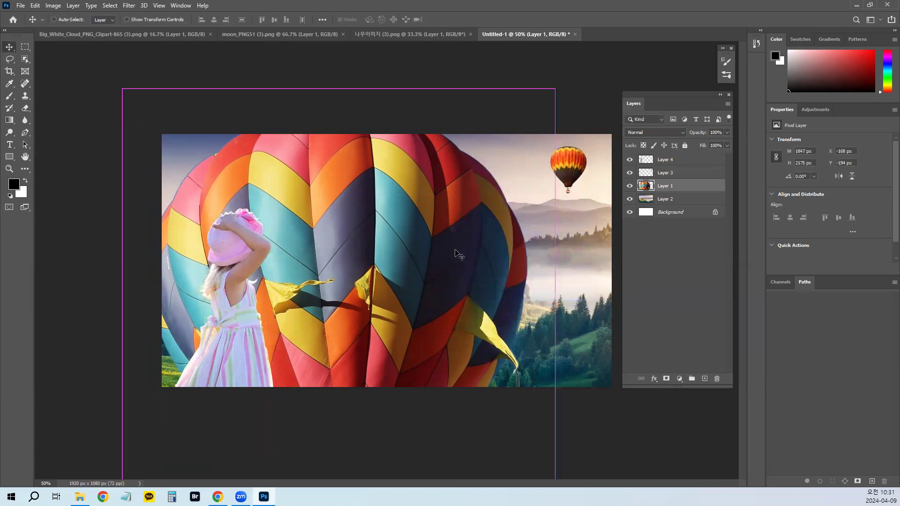
{"action": "key", "text": "ctrl+t"}
{"action": "left_click_drag", "start_coordinate": [559, 92], "coordinate": [525, 163]}
{"action": "left_click_drag", "start_coordinate": [376, 331], "coordinate": [486, 222]}
{"action": "key", "text": "Return"}
Move the orange balloon to the right of the multicoloured one and scale it down to about 120 x 155 px
{"action": "left_click_drag", "start_coordinate": [514, 186], "coordinate": [578, 170]}
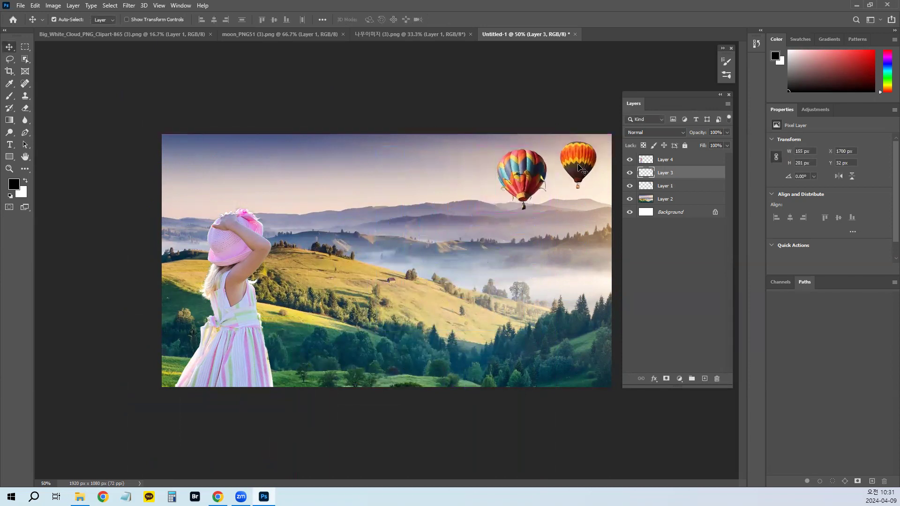
{"action": "key", "text": "ctrl+t"}
{"action": "left_click_drag", "start_coordinate": [596, 140], "coordinate": [589, 152]}
{"action": "key", "text": "Return"}
Bring up the reference composite in Chrome again to compare the balloon placement, and minimize its window
{"action": "key", "text": "alt+Tab"}
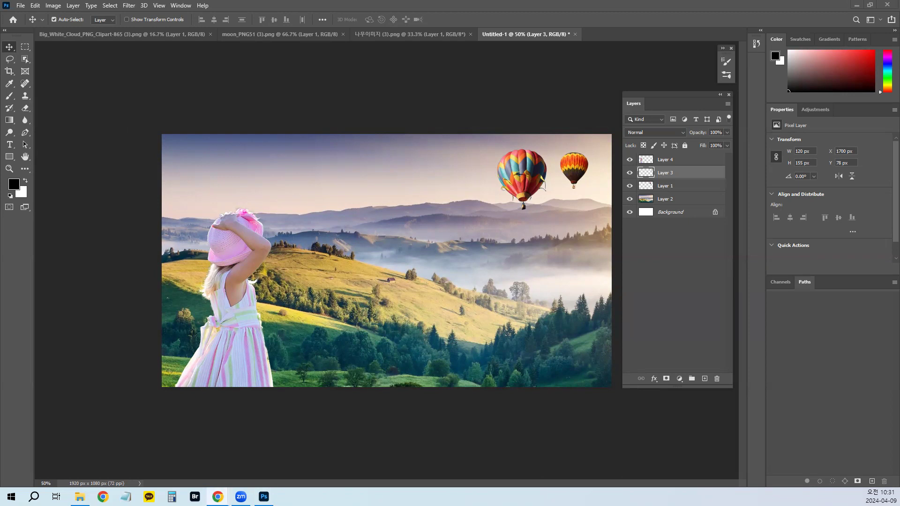
{"action": "left_click_drag", "start_coordinate": [0, 34], "coordinate": [491, 34]}
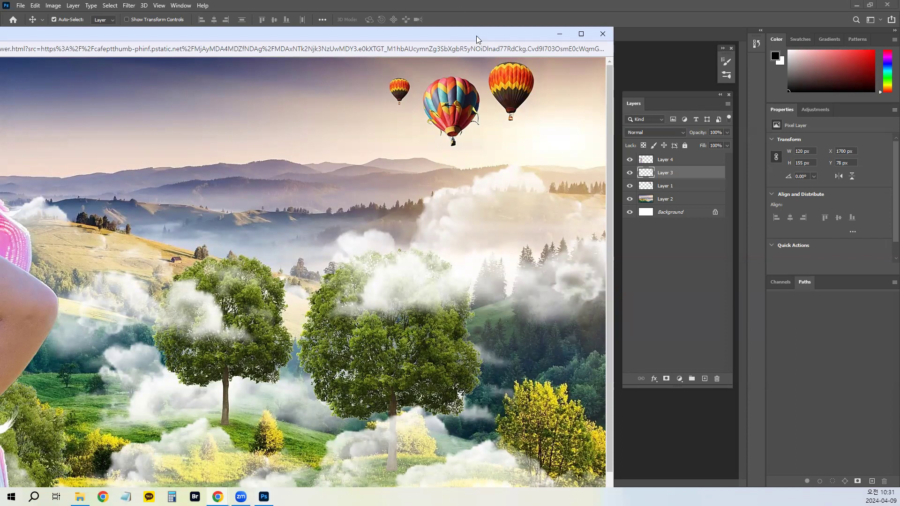
{"action": "left_click", "coordinate": [560, 33]}
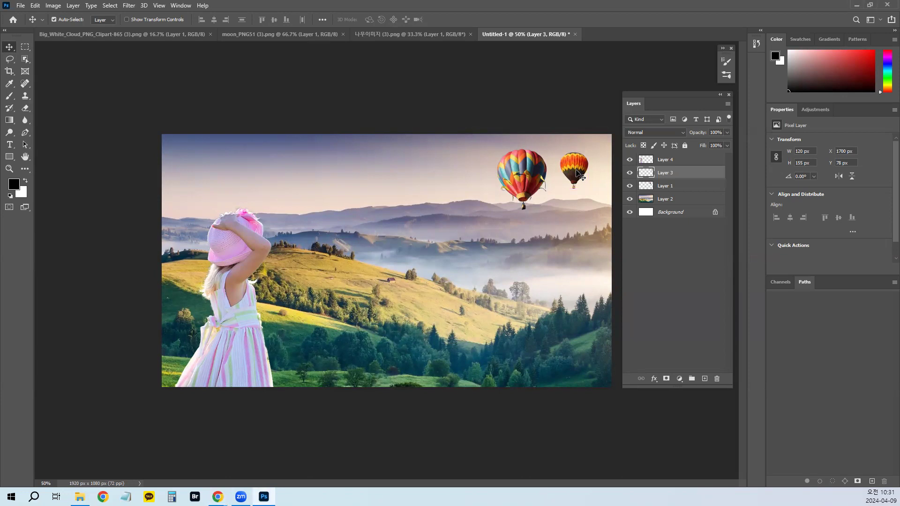
Shift the orange balloon to about X 1722 px, Y 40 px and nudge the multicoloured balloon up and right
{"action": "left_click", "coordinate": [662, 187]}
{"action": "left_click_drag", "start_coordinate": [571, 171], "coordinate": [575, 160]}
{"action": "left_click_drag", "start_coordinate": [525, 178], "coordinate": [535, 175]}
Copy the orange balloon and paste it as a new layer in the centre of the canvas
{"action": "left_click", "coordinate": [578, 163]}
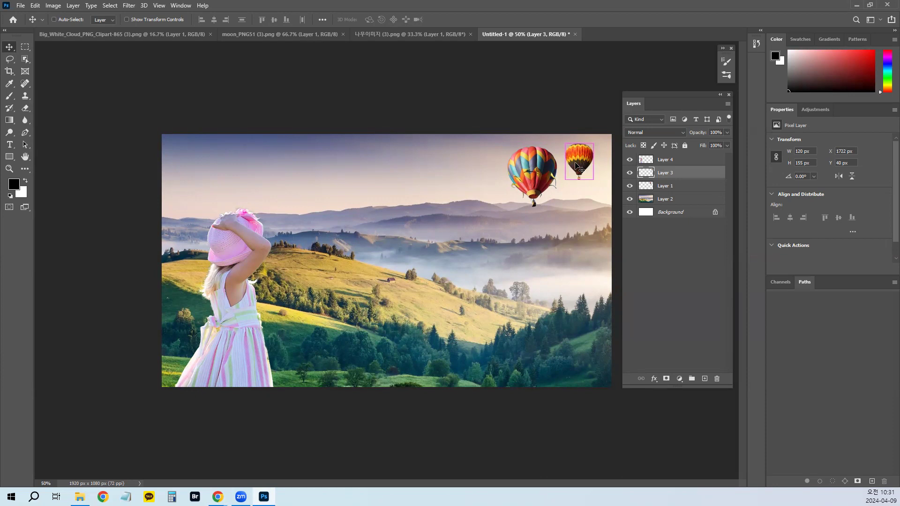
{"action": "left_click_drag", "start_coordinate": [576, 163], "coordinate": [410, 267]}
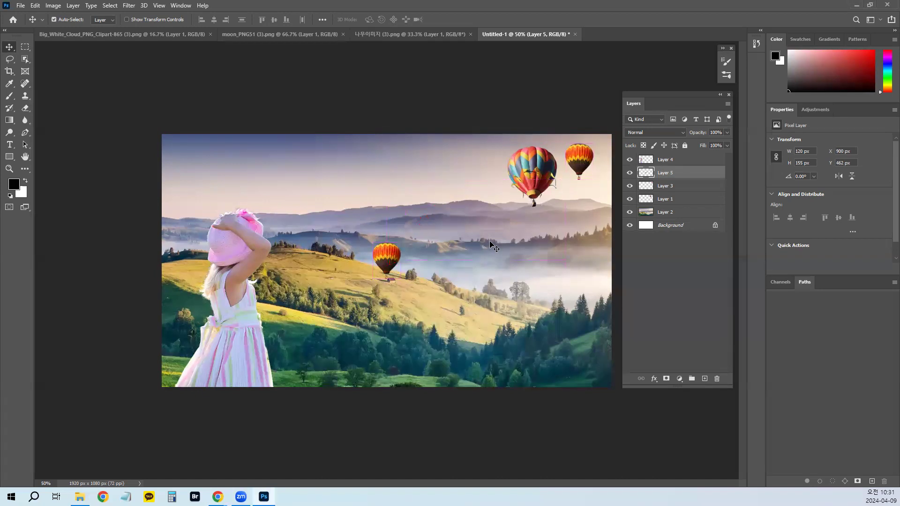
{"action": "key", "text": "ctrl"}
{"action": "key", "text": "ctrl"}
{"action": "key", "text": "ctrl"}
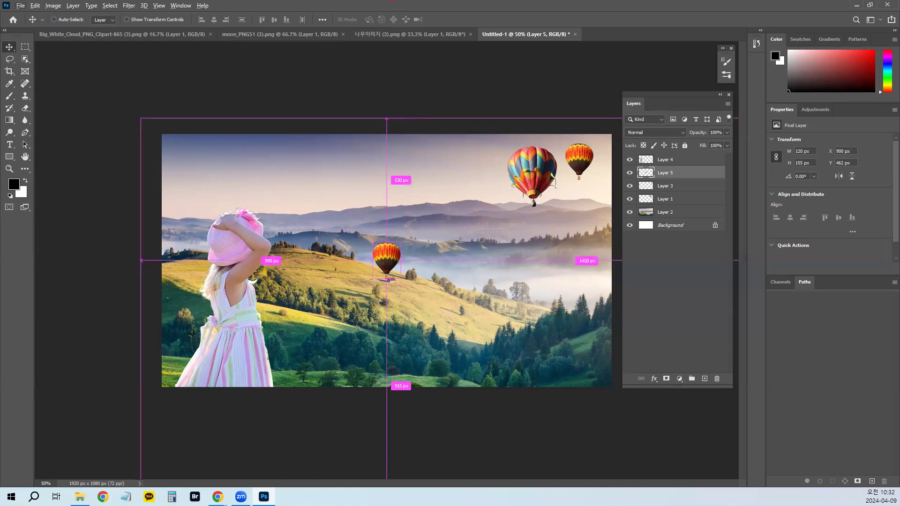
{"action": "mouse_move", "coordinate": [413, 66]}
{"action": "left_mouse_down"}
{"action": "mouse_move", "coordinate": [433, 112]}
{"action": "mouse_move", "coordinate": [468, 86]}
{"action": "mouse_move", "coordinate": [444, 119]}
{"action": "left_mouse_up"}
{"action": "mouse_move", "coordinate": [434, 58]}
{"action": "left_mouse_down"}
{"action": "mouse_move", "coordinate": [490, 87]}
{"action": "mouse_move", "coordinate": [463, 107]}
{"action": "left_mouse_up"}
{"action": "left_click_drag", "start_coordinate": [427, 70], "coordinate": [443, 103]}
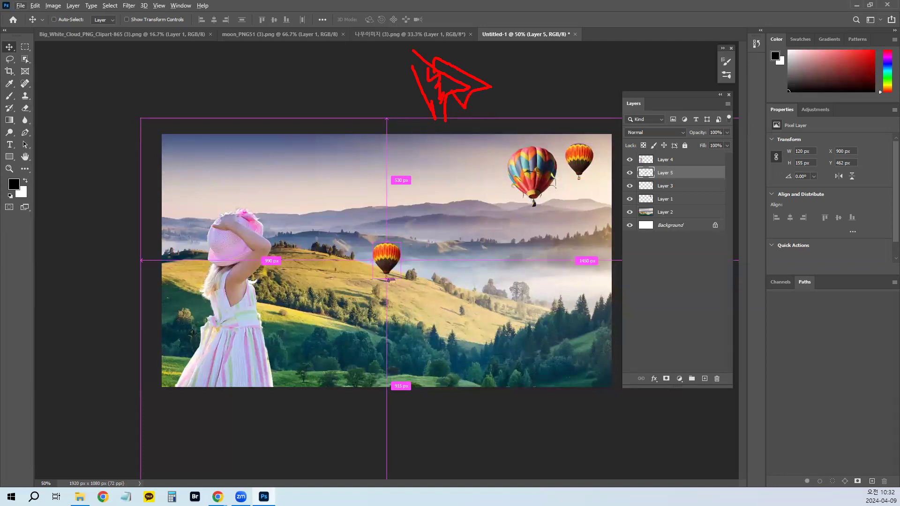
{"action": "key", "text": "Escape"}
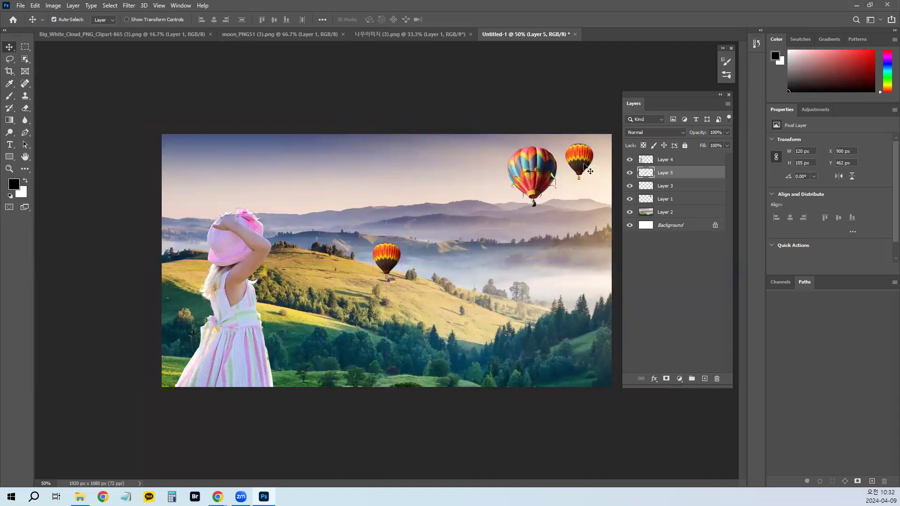
Duplicate the upper-right orange balloon to the left of the multicoloured one and scale the copy to about 79 x 102 px
{"action": "left_click_drag", "start_coordinate": [583, 164], "coordinate": [481, 165]}
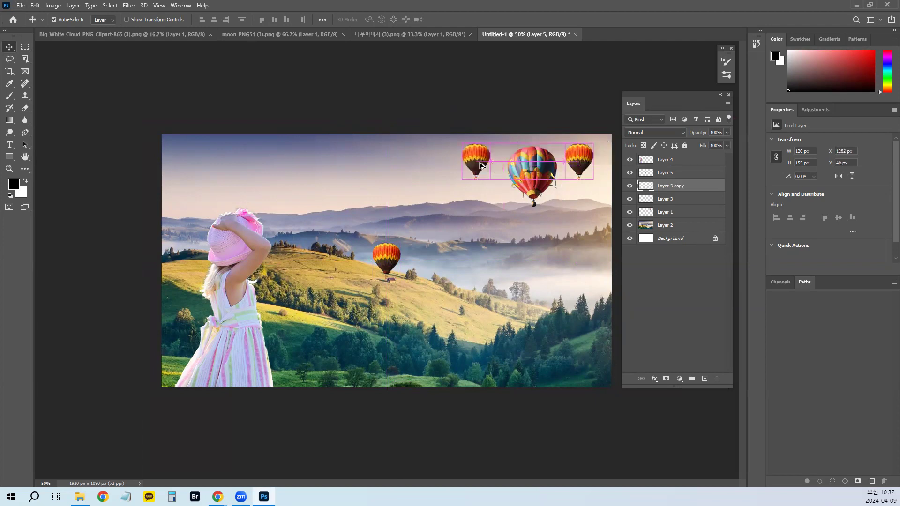
{"action": "left_click_drag", "start_coordinate": [693, 188], "coordinate": [720, 123]}
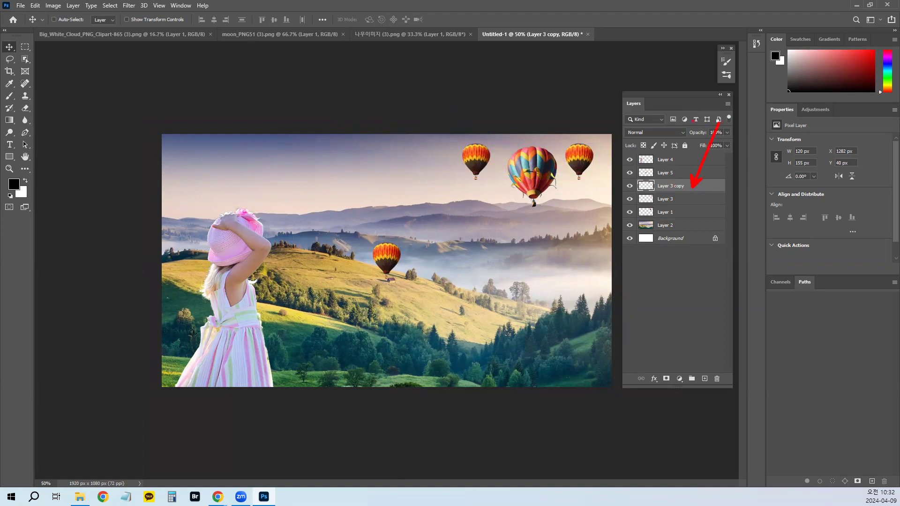
{"action": "key", "text": "Escape"}
{"action": "key", "text": "ctrl+t"}
{"action": "left_click_drag", "start_coordinate": [459, 181], "coordinate": [471, 167]}
{"action": "key", "text": "Return"}
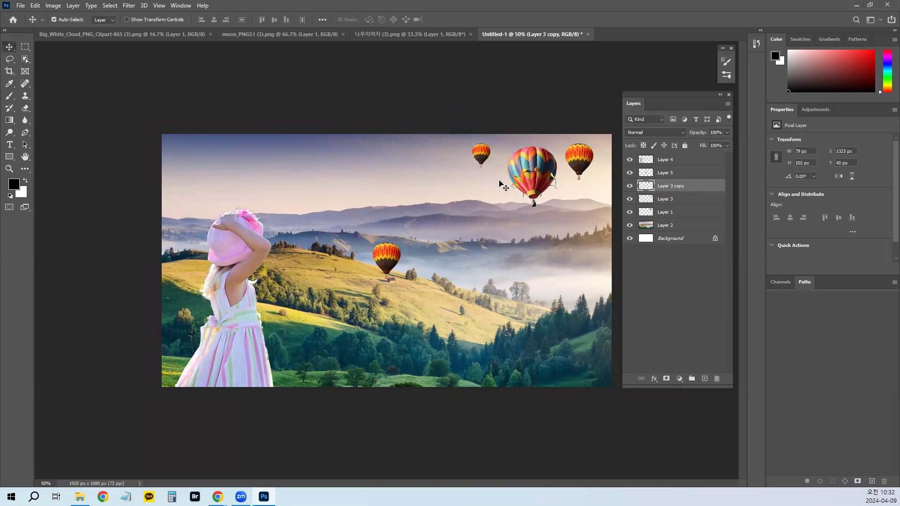
Shift the small orange balloon to X 1361 px, Y 40 px and move the Layers panel down, clear of the other balloons
{"action": "scroll", "coordinate": [501, 188], "scroll_direction": "up", "scroll_amount": 2}
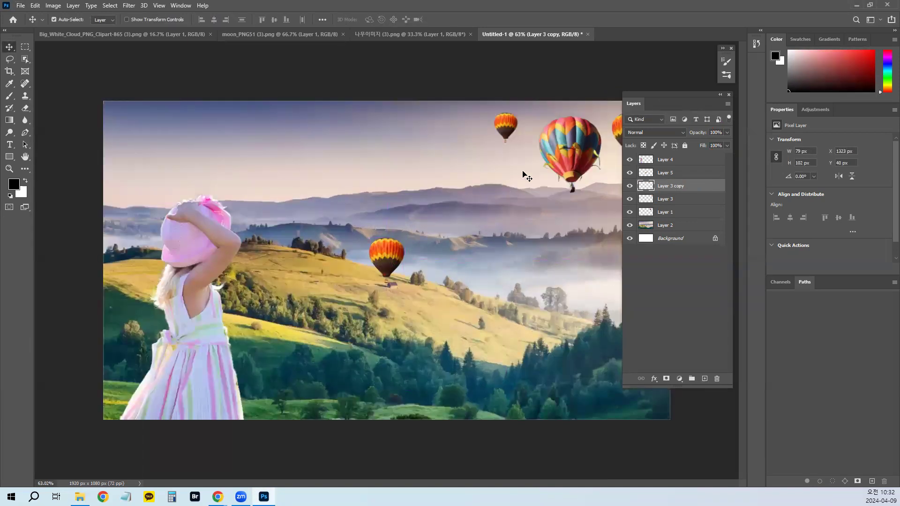
{"action": "left_click_drag", "start_coordinate": [513, 118], "coordinate": [525, 118]}
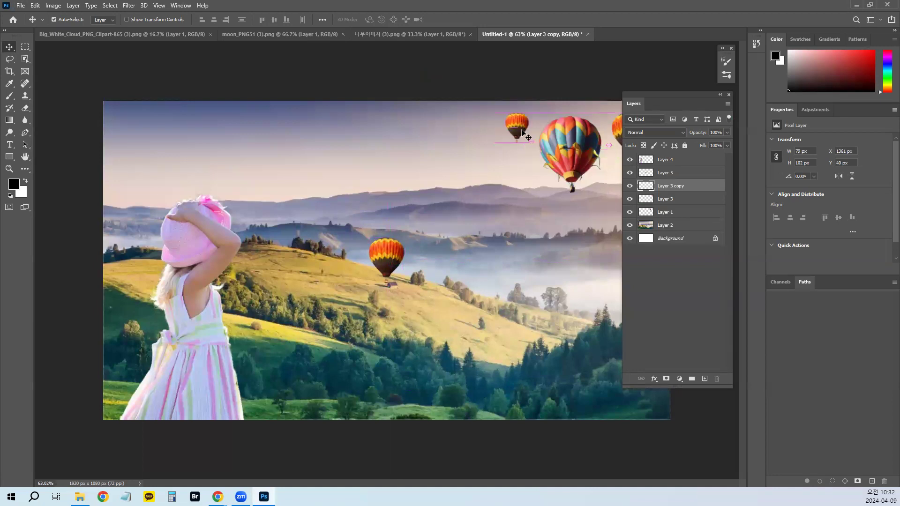
{"action": "left_click", "coordinate": [615, 129]}
{"action": "left_click_drag", "start_coordinate": [680, 95], "coordinate": [685, 186]}
{"action": "left_click", "coordinate": [520, 126]}
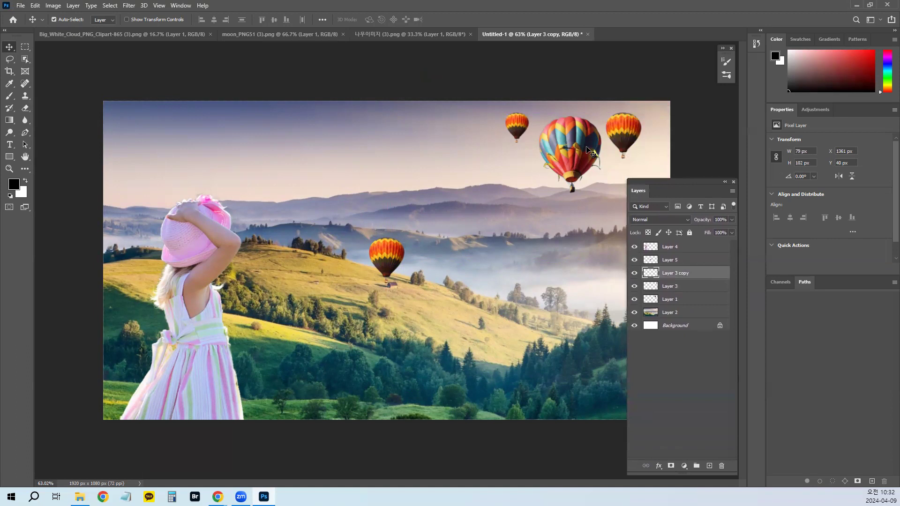
Nudge the multicoloured balloon to X 1450 px, Y 53 px and delete the orange balloon layer from the middle of the canvas
{"action": "left_click_drag", "start_coordinate": [590, 150], "coordinate": [587, 155]}
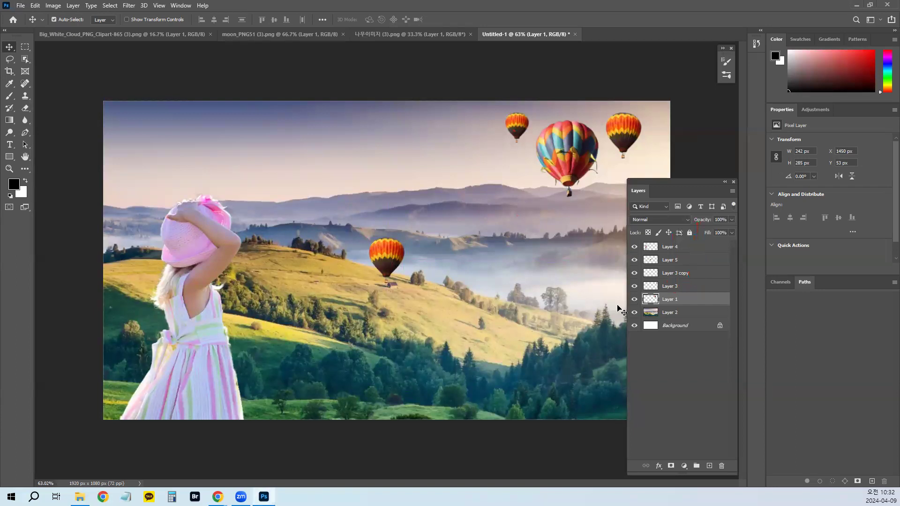
{"action": "left_click", "coordinate": [394, 263], "text": "ctrl"}
{"action": "left_click_drag", "start_coordinate": [675, 261], "coordinate": [722, 466]}
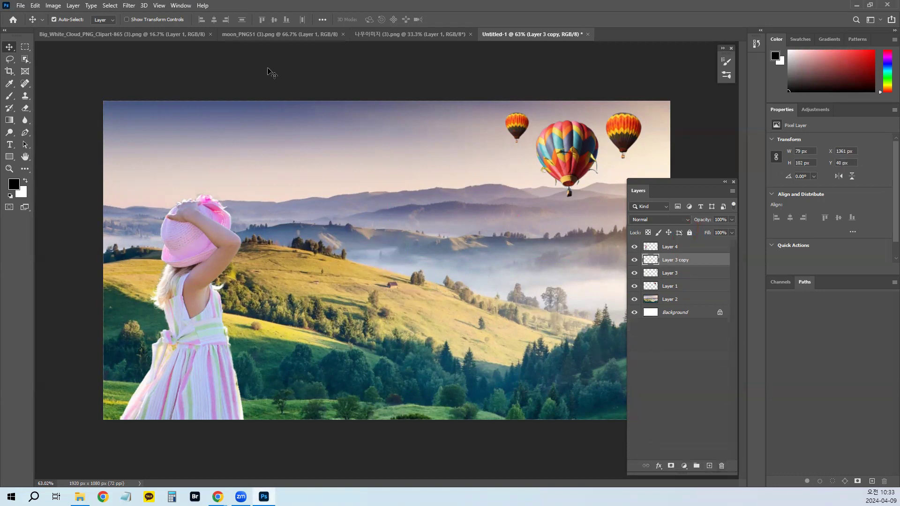
Copy the entire tree image from 나무이미지 (3).png and paste it into the Untitled-1 composite
{"action": "left_click", "coordinate": [381, 35]}
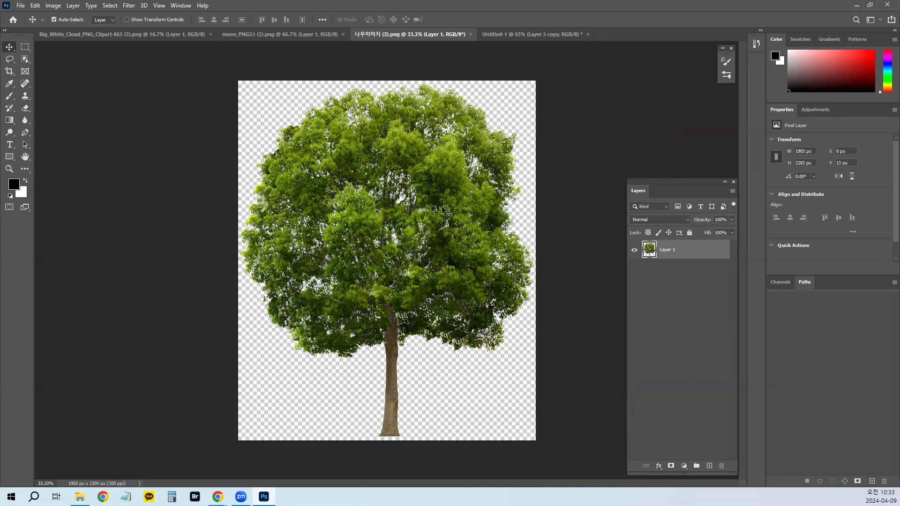
{"action": "key", "text": "ctrl+a"}
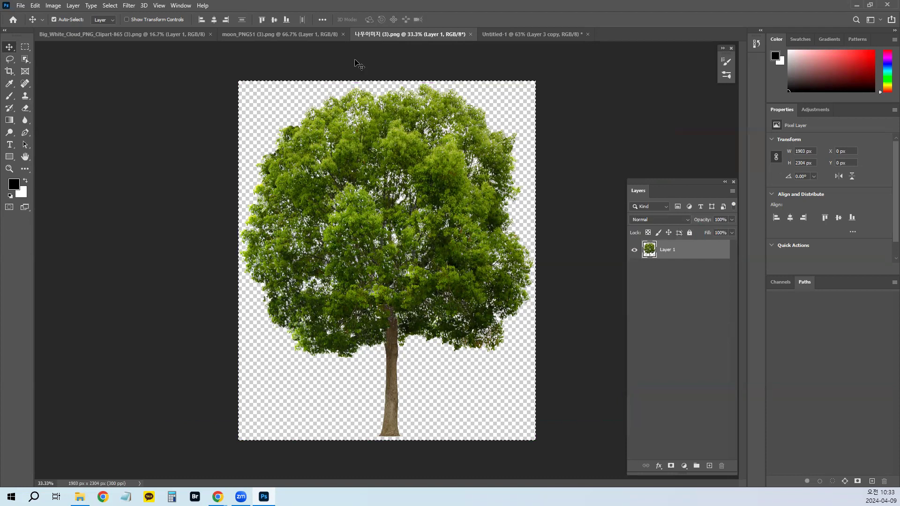
{"action": "left_click", "coordinate": [536, 36]}
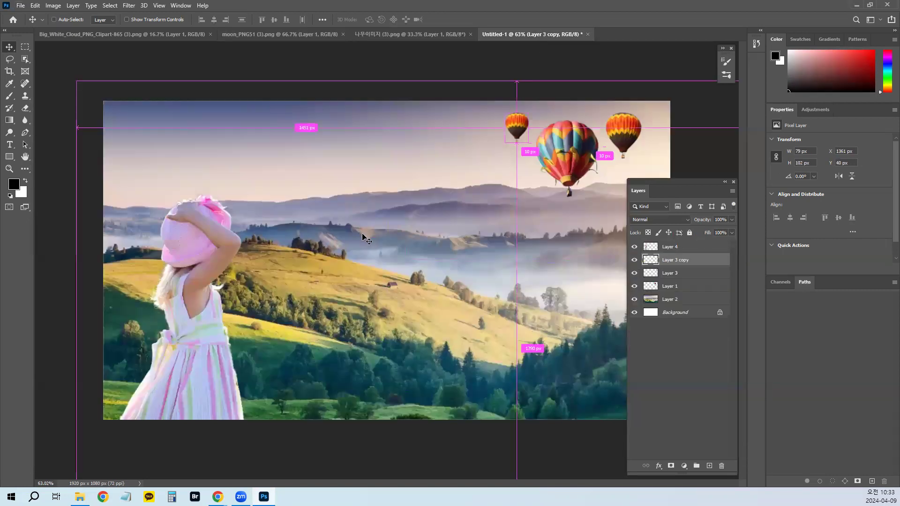
{"action": "key", "text": "ctrl+v"}
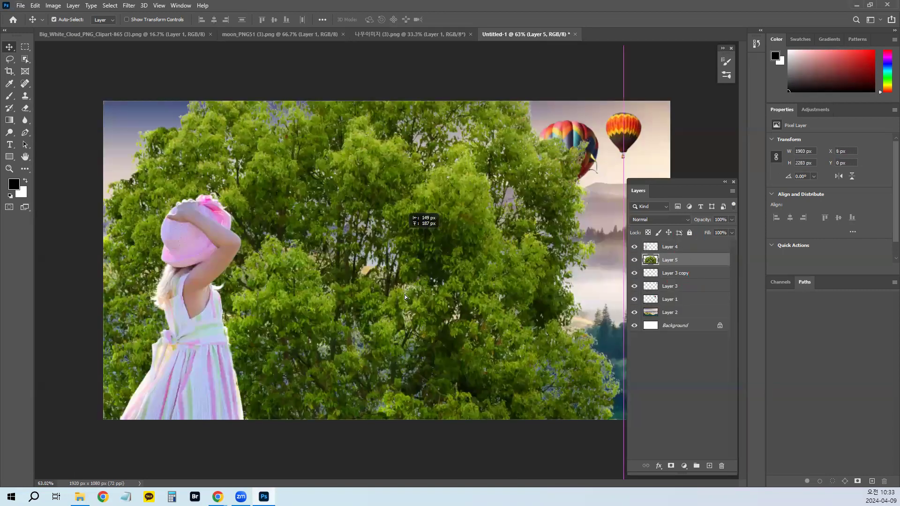
Scale the pasted tree to about 25%, stand it in the middle of the landscape, and bring up the reference composite in Chrome
{"action": "left_click_drag", "start_coordinate": [405, 295], "coordinate": [411, 287]}
{"action": "key", "text": "ctrl+t"}
{"action": "left_click_drag", "start_coordinate": [630, 101], "coordinate": [345, 438]}
{"action": "left_click_drag", "start_coordinate": [233, 460], "coordinate": [432, 211]}
{"action": "left_click_drag", "start_coordinate": [498, 197], "coordinate": [408, 182]}
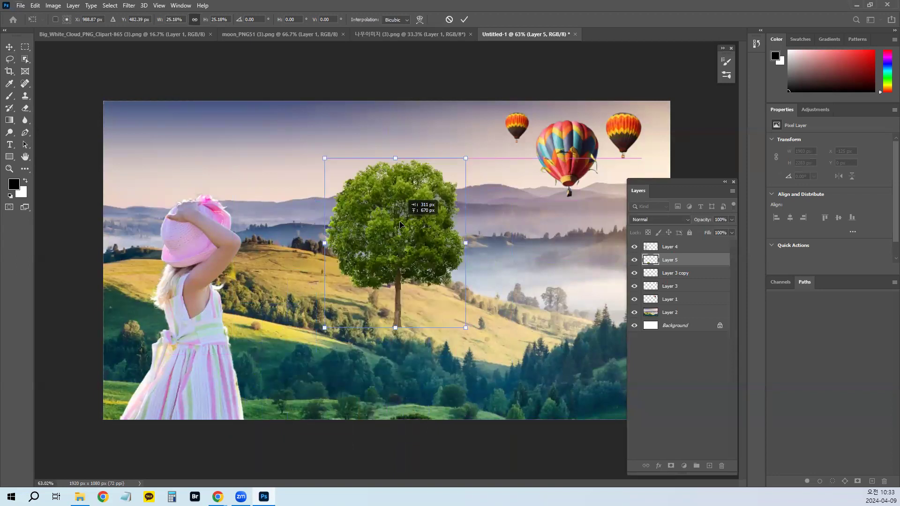
{"action": "left_click_drag", "start_coordinate": [400, 224], "coordinate": [398, 262]}
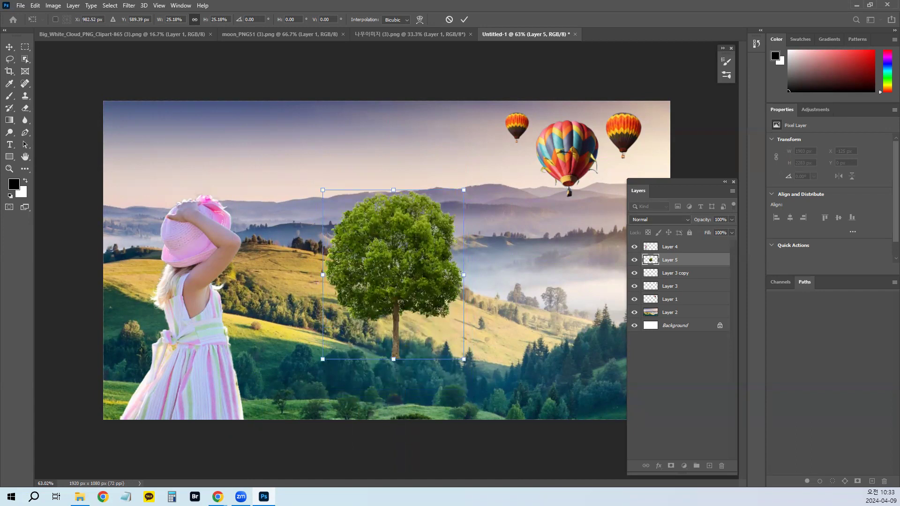
{"action": "key", "text": "alt+Tab"}
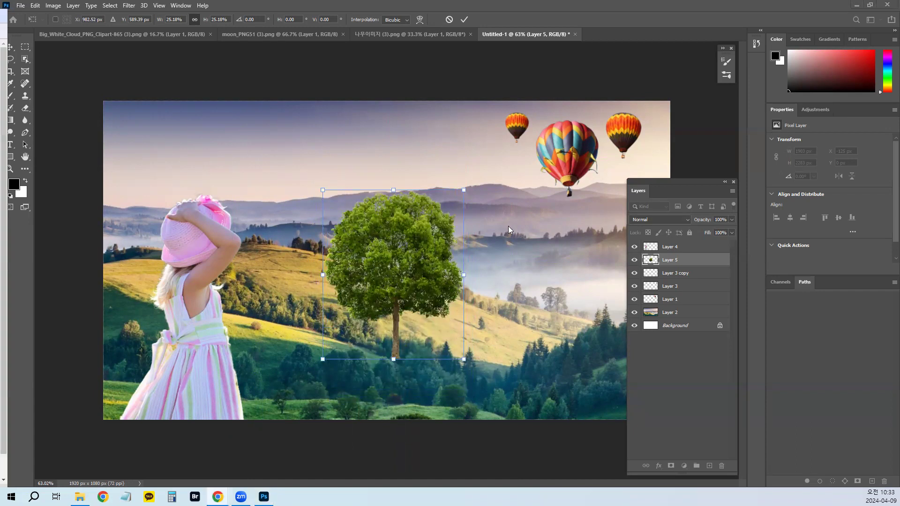
Select the landscape layer and shift it up and left to about X -150 px, Y -210 px
{"action": "left_click", "coordinate": [683, 317]}
{"action": "left_click", "coordinate": [680, 313]}
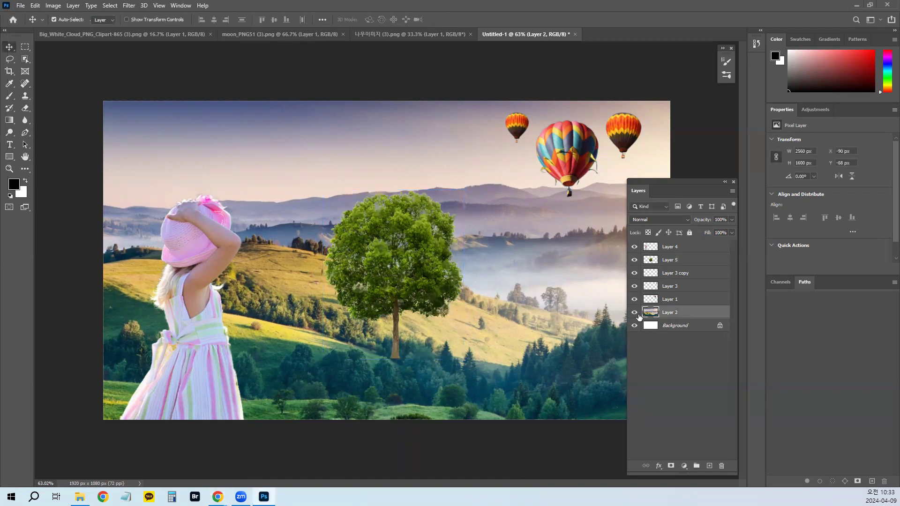
{"action": "left_click_drag", "start_coordinate": [257, 310], "coordinate": [244, 267]}
{"action": "key", "text": "ctrl+minus"}
{"action": "key", "text": "ctrl+minus"}
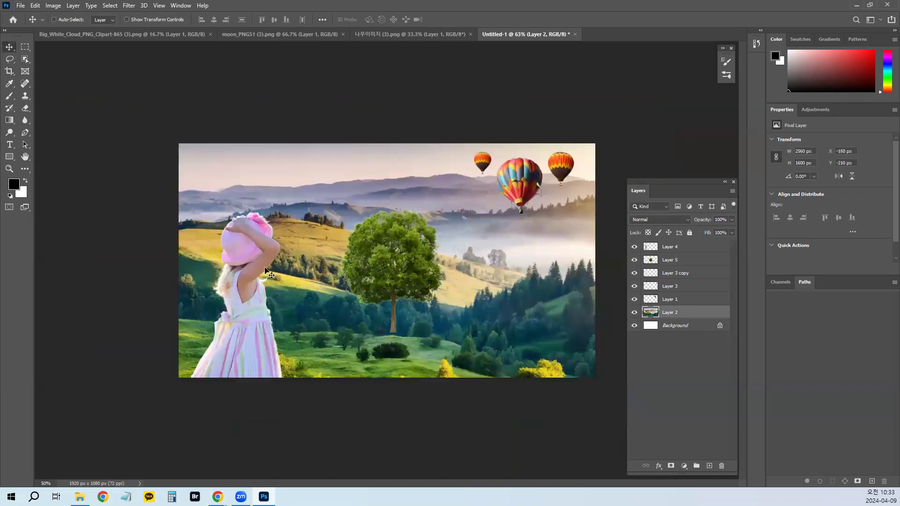
Scale the landscape layer down to 1967 x 1230 px and position it at X -73 px, Y -75 px
{"action": "key", "text": "ctrl+t"}
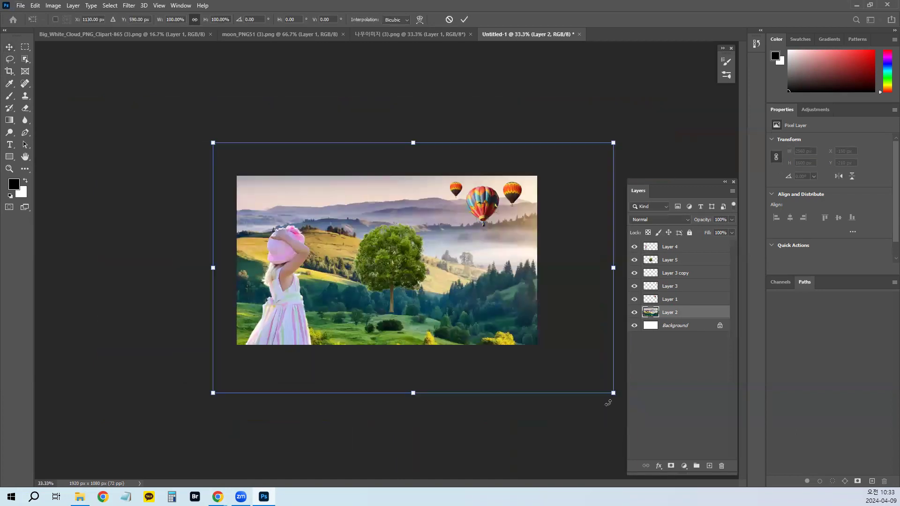
{"action": "left_click_drag", "start_coordinate": [614, 393], "coordinate": [539, 345]}
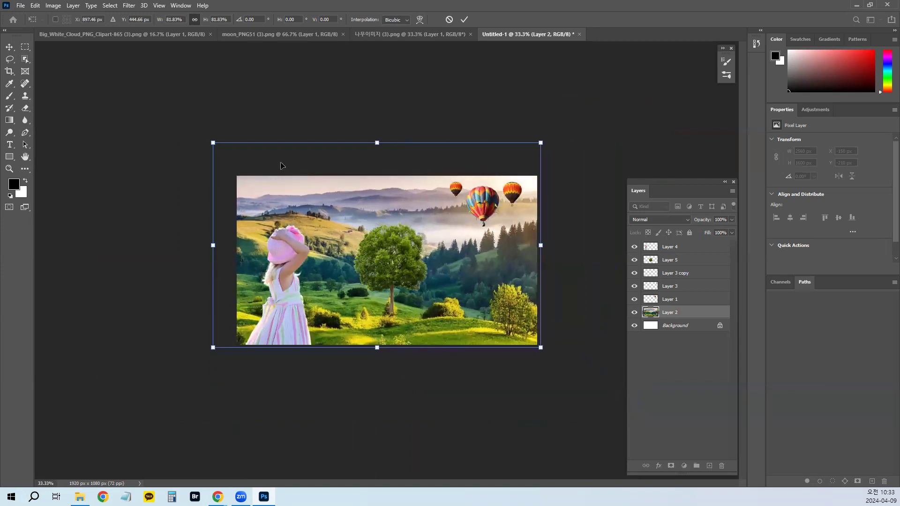
{"action": "left_click_drag", "start_coordinate": [213, 142], "coordinate": [225, 167]}
{"action": "left_click_drag", "start_coordinate": [325, 206], "coordinate": [320, 212]}
{"action": "key", "text": "Return"}
Enlarge the girl to about 199% and place her in the canvas's lower-left corner, partly cropped by the edges
{"action": "left_click_drag", "start_coordinate": [288, 311], "coordinate": [265, 309]}
{"action": "key", "text": "ctrl+t"}
{"action": "left_click_drag", "start_coordinate": [302, 214], "coordinate": [453, 126]}
{"action": "left_click_drag", "start_coordinate": [292, 275], "coordinate": [257, 379]}
{"action": "left_click_drag", "start_coordinate": [306, 208], "coordinate": [332, 157]}
{"action": "left_click_drag", "start_coordinate": [263, 287], "coordinate": [252, 340]}
{"action": "key", "text": "Return"}
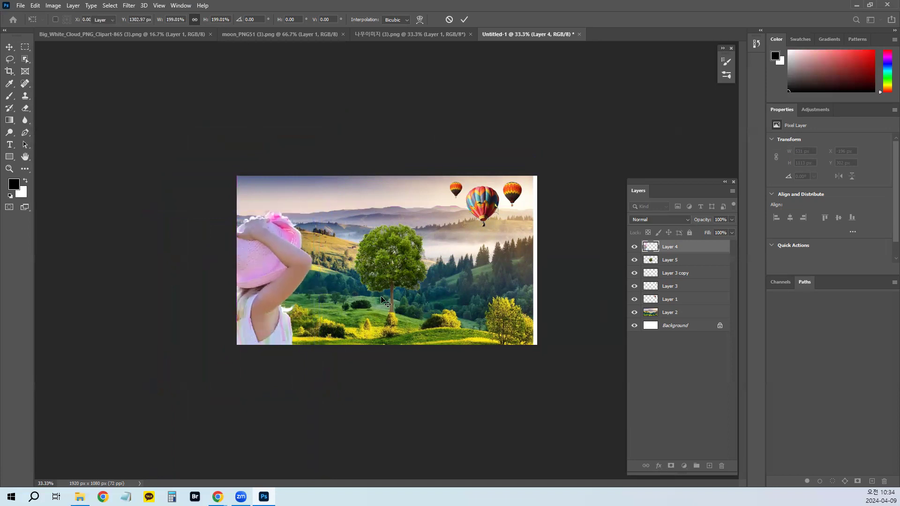
Move the tree slightly left, and enlarge the landscape layer to 2103 x 1315 px at X -121 px, Y -117 px
{"action": "left_click", "coordinate": [401, 274]}
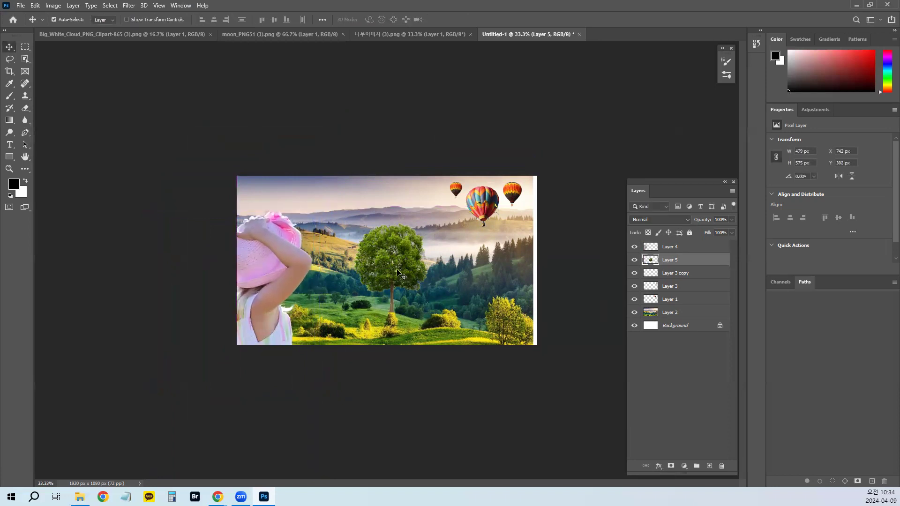
{"action": "left_click_drag", "start_coordinate": [397, 273], "coordinate": [378, 273]}
{"action": "left_click", "coordinate": [488, 287]}
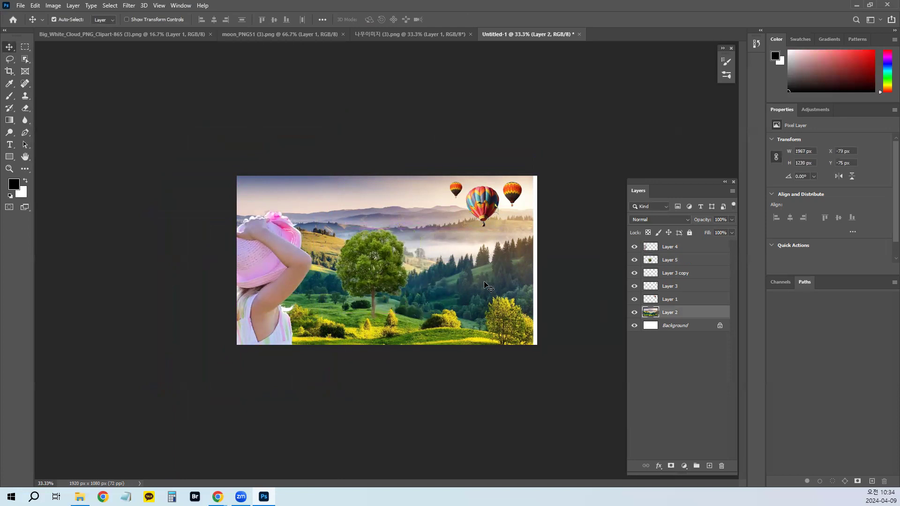
{"action": "key", "text": "ctrl+t"}
{"action": "left_click_drag", "start_coordinate": [532, 357], "coordinate": [554, 371]}
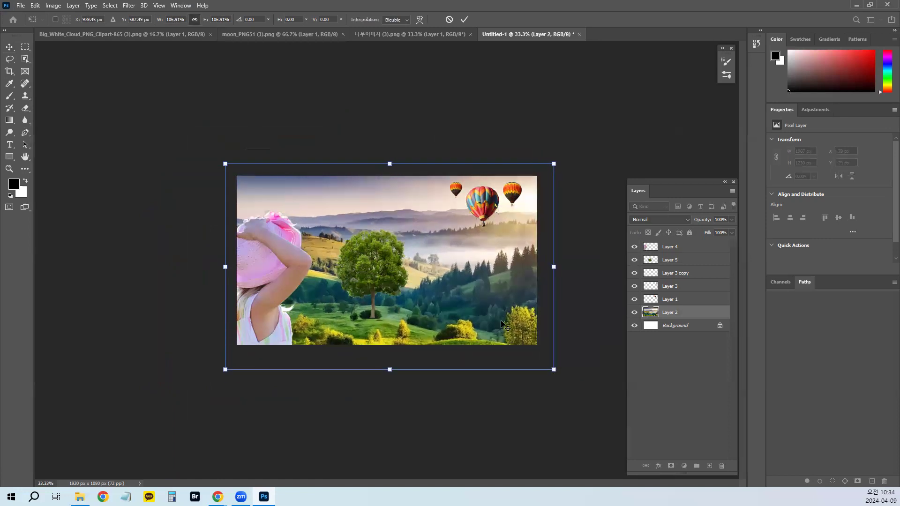
{"action": "key", "text": "Return"}
{"action": "left_click_drag", "start_coordinate": [487, 307], "coordinate": [468, 299]}
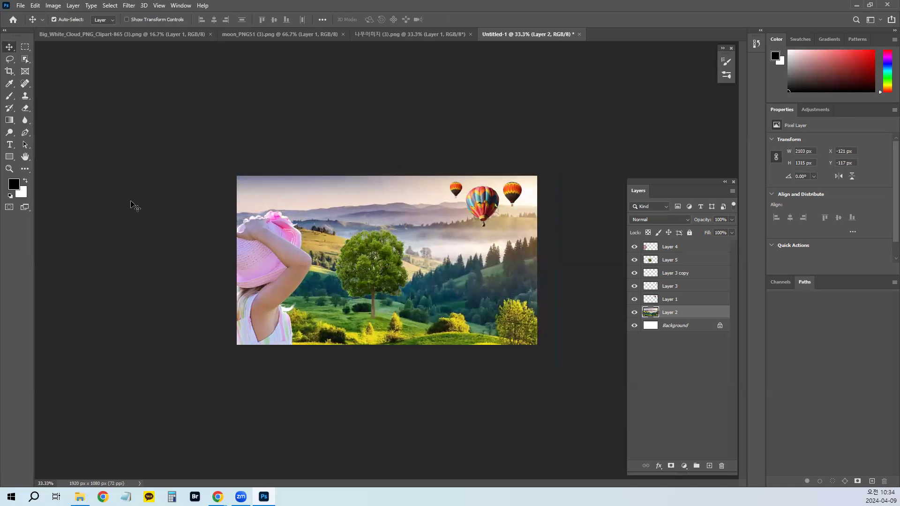
{"action": "key", "text": "ctrl+2"}
{"action": "left_click_drag", "start_coordinate": [23, 113], "coordinate": [242, 113]}
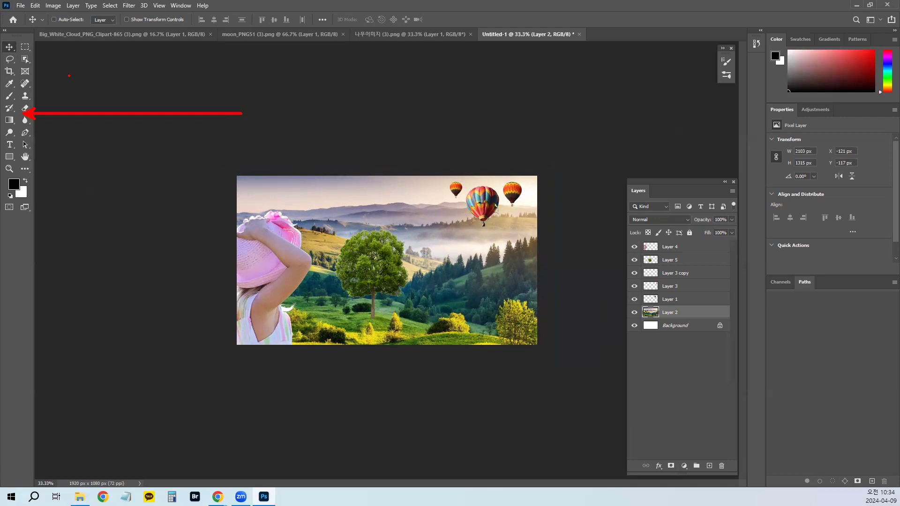
{"action": "left_click_drag", "start_coordinate": [15, 53], "coordinate": [221, 163]}
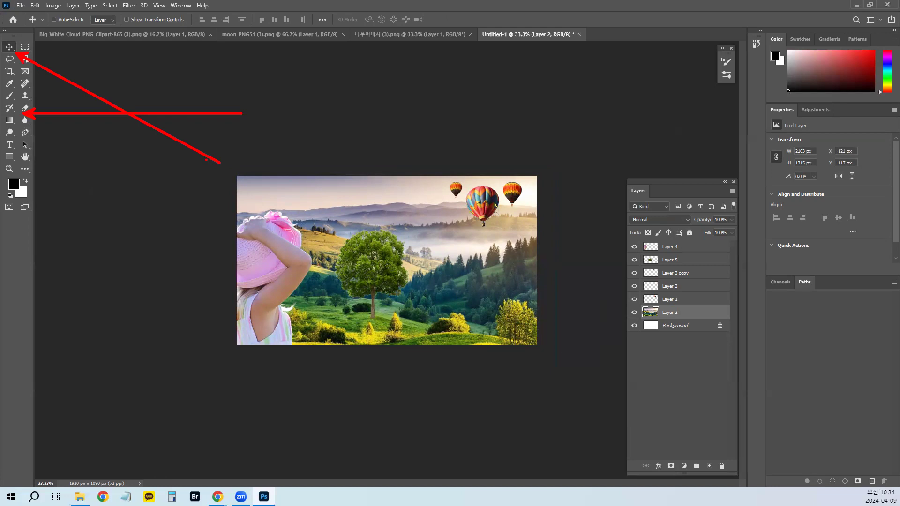
{"action": "key", "text": "Escape"}
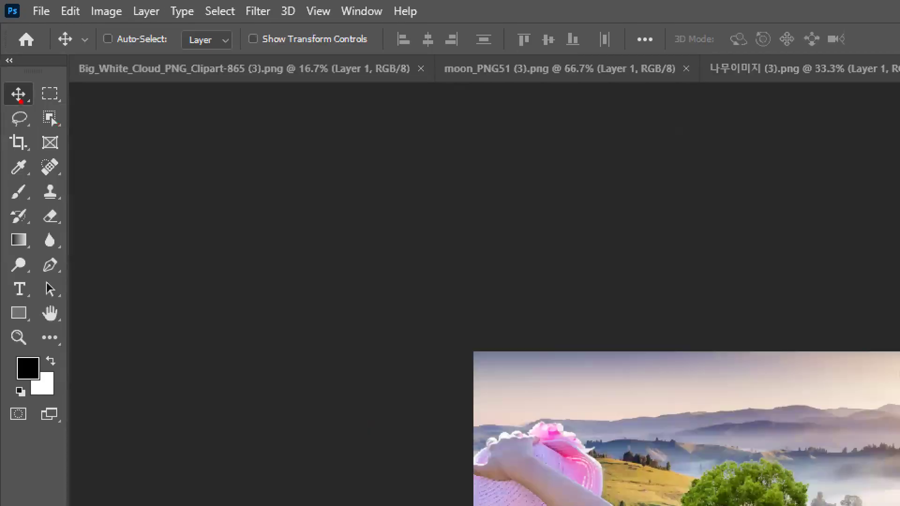
{"action": "left_click_drag", "start_coordinate": [21, 101], "coordinate": [352, 375]}
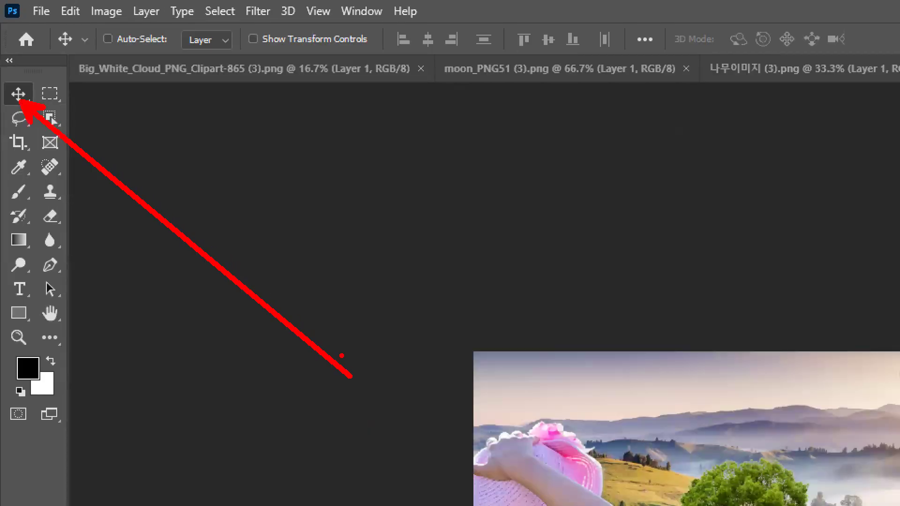
{"action": "mouse_move", "coordinate": [160, 56]}
{"action": "left_mouse_down"}
{"action": "mouse_move", "coordinate": [136, 71]}
{"action": "mouse_move", "coordinate": [64, 7]}
{"action": "mouse_move", "coordinate": [188, 14]}
{"action": "mouse_move", "coordinate": [175, 60]}
{"action": "left_mouse_up"}
{"action": "left_click_drag", "start_coordinate": [114, 44], "coordinate": [282, 237]}
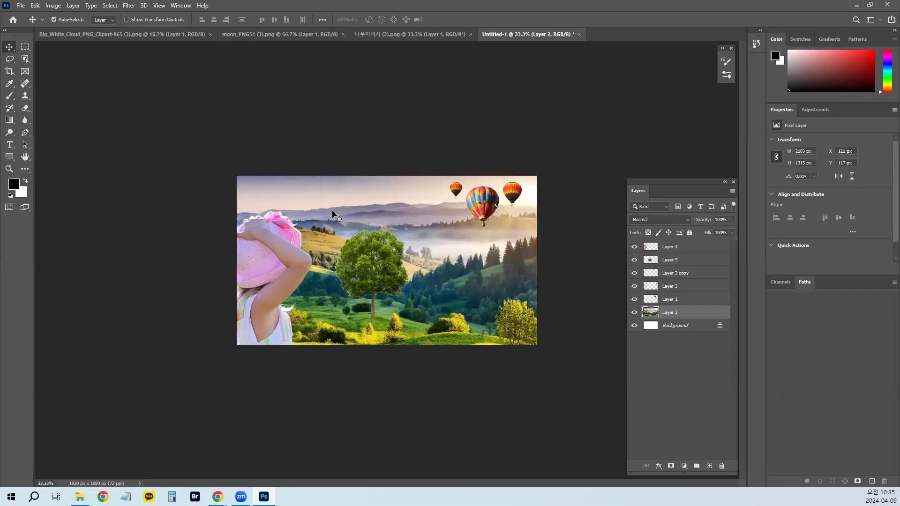
Auto-select the tree, landscape and balloon layers in turn on the canvas, and move the tree further left and slightly down
{"action": "key", "text": "ctrl+0"}
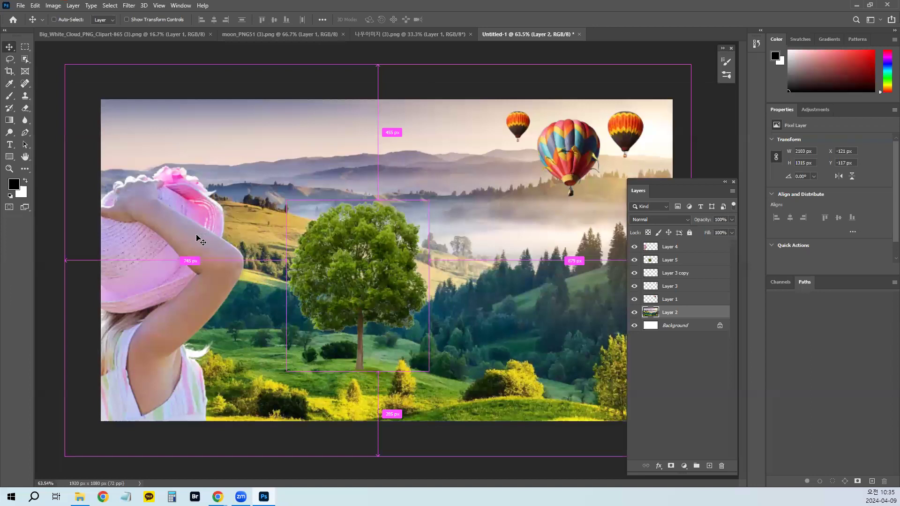
{"action": "left_click", "coordinate": [353, 268]}
{"action": "left_click", "coordinate": [477, 349]}
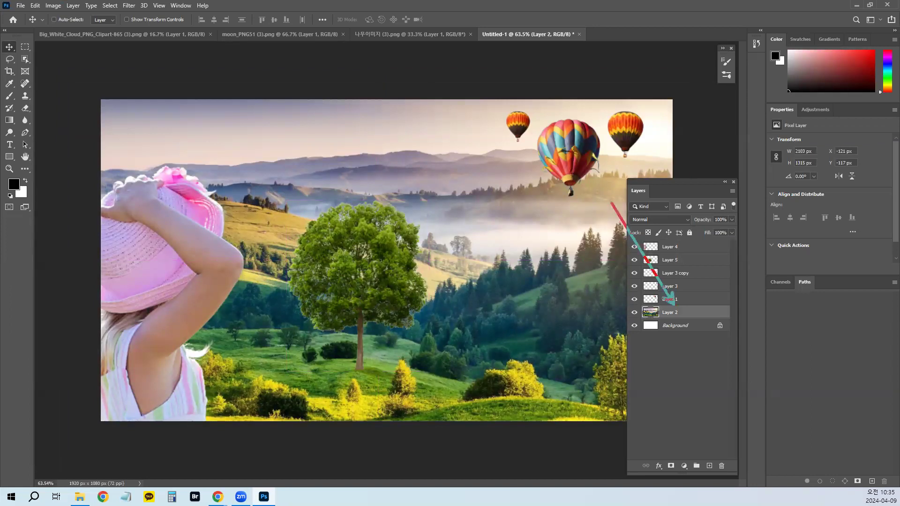
{"action": "left_click", "coordinate": [517, 120]}
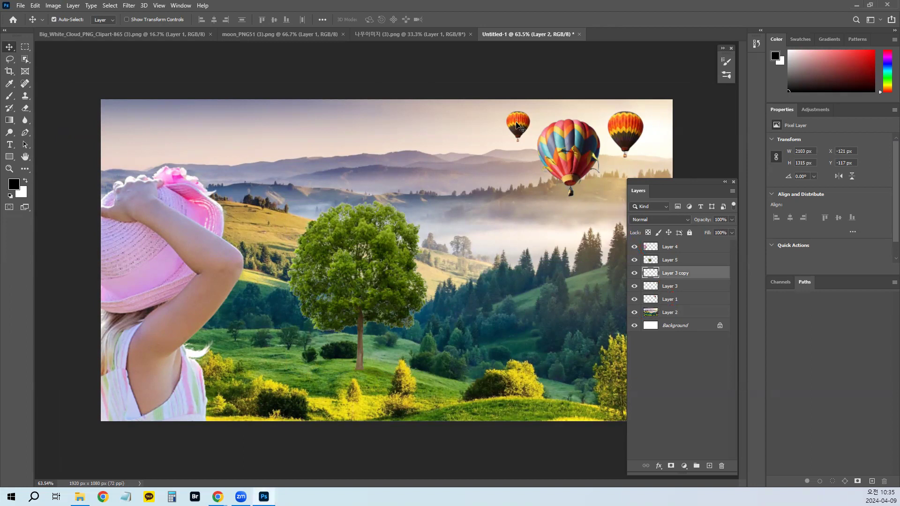
{"action": "left_click", "coordinate": [568, 134]}
{"action": "left_click", "coordinate": [621, 139]}
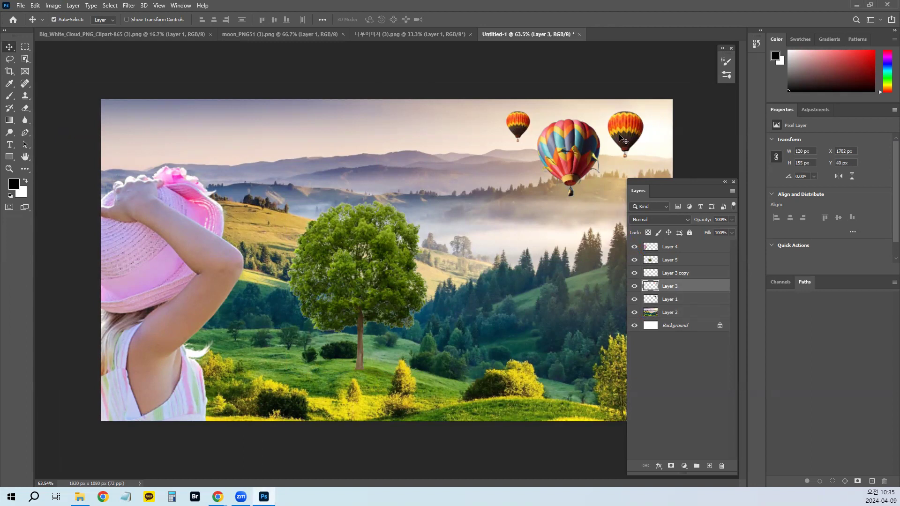
{"action": "left_click", "coordinate": [379, 295]}
{"action": "left_click_drag", "start_coordinate": [379, 295], "coordinate": [350, 303]}
Try shifting the landscape layer up and to the right, and undo the move
{"action": "left_click", "coordinate": [420, 291]}
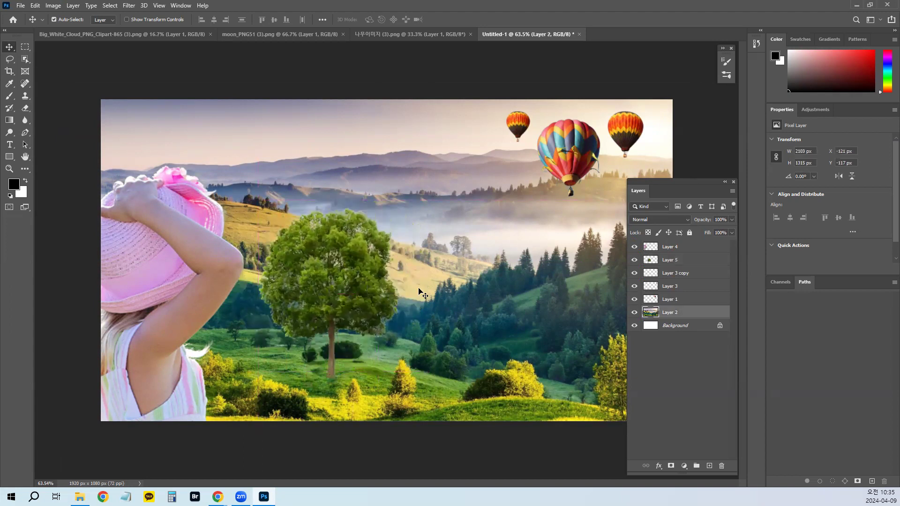
{"action": "left_click_drag", "start_coordinate": [420, 291], "coordinate": [448, 282]}
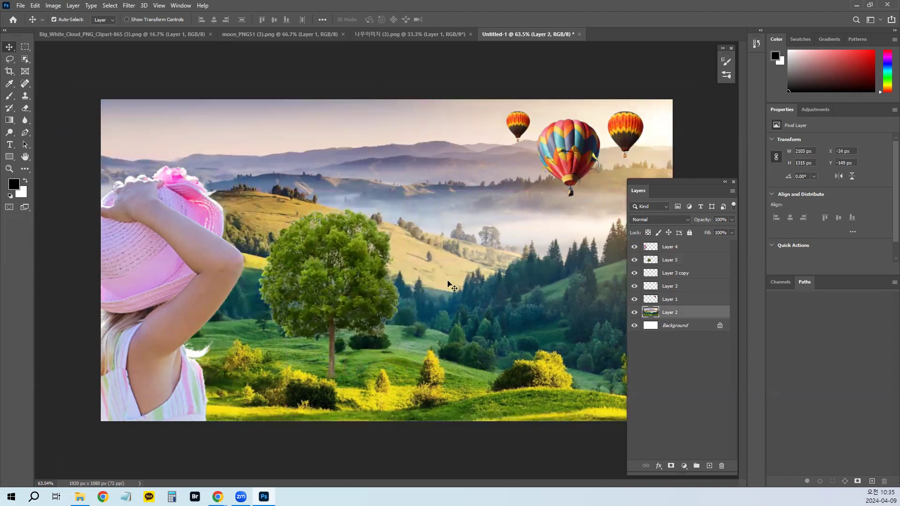
{"action": "key", "text": "ctrl+z"}
{"action": "key", "text": "ctrl+z"}
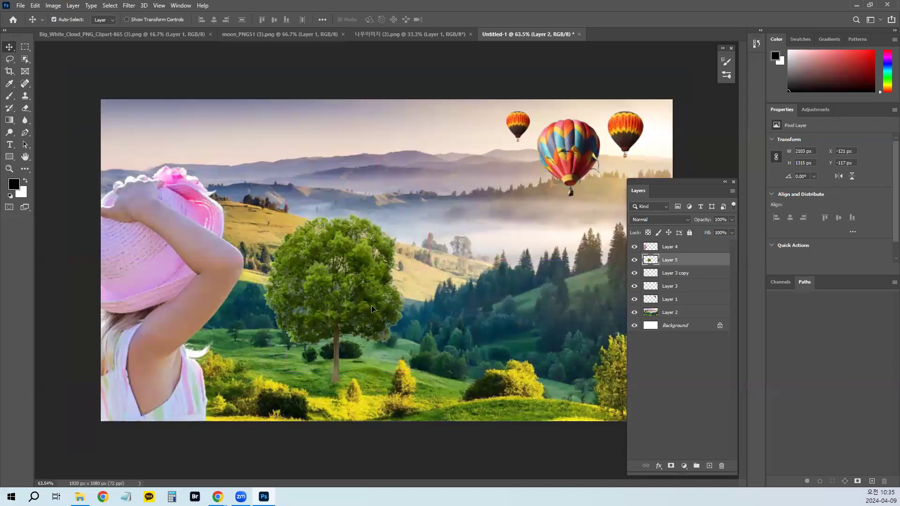
Place the tree at X 552 px, Y 399 px, and toggle the Move tool's Auto-Select option off and back on
{"action": "key", "text": "ctrl+z"}
{"action": "left_click", "coordinate": [53, 19]}
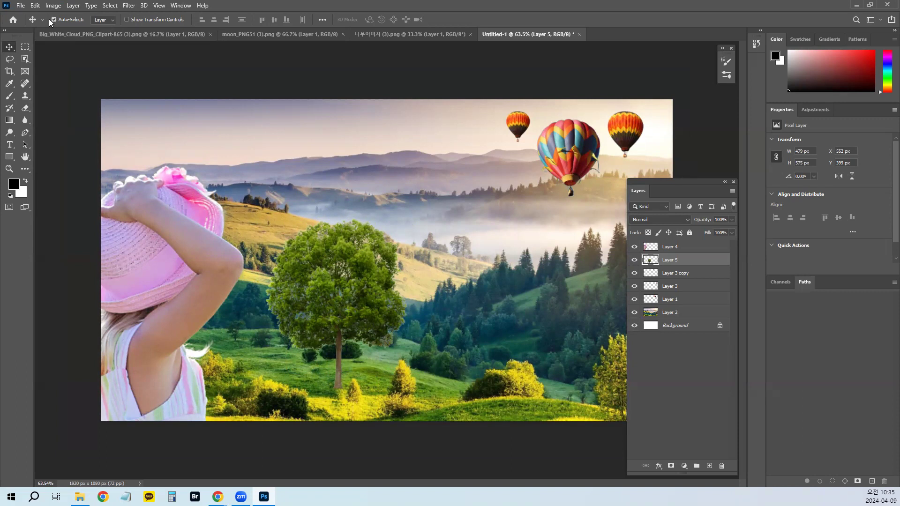
{"action": "left_click", "coordinate": [53, 20]}
{"action": "key", "text": "ctrl"}
{"action": "left_click", "coordinate": [57, 21]}
Duplicate the tree to its right, scale the copy to 598 x 718 px and place it at X 1031 px, Y 328 px
{"action": "left_click_drag", "start_coordinate": [358, 322], "coordinate": [518, 335]}
{"action": "key", "text": "ctrl+t"}
{"action": "left_click_drag", "start_coordinate": [569, 231], "coordinate": [612, 187]}
{"action": "key", "text": "Return"}
{"action": "left_click_drag", "start_coordinate": [541, 275], "coordinate": [516, 281]}
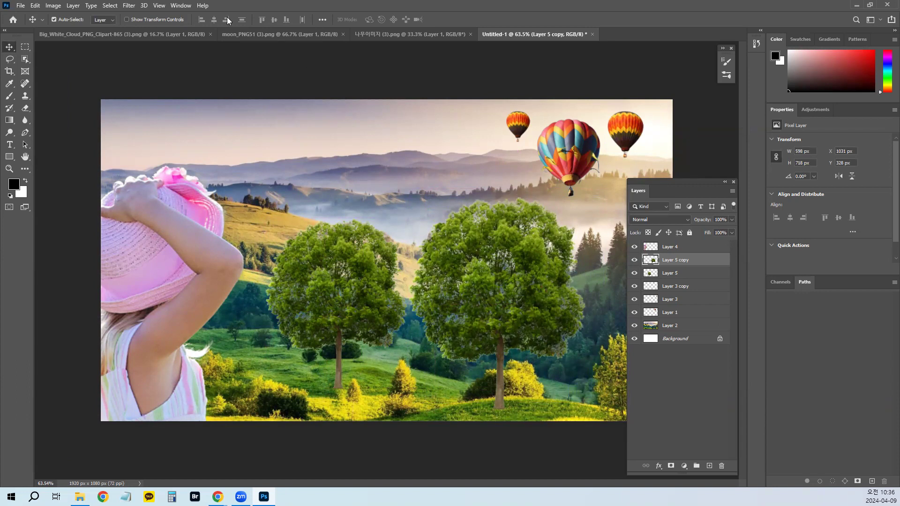
Close the source tree and moon image documents, and return to the Untitled-1 composite
{"action": "left_click", "coordinate": [411, 35]}
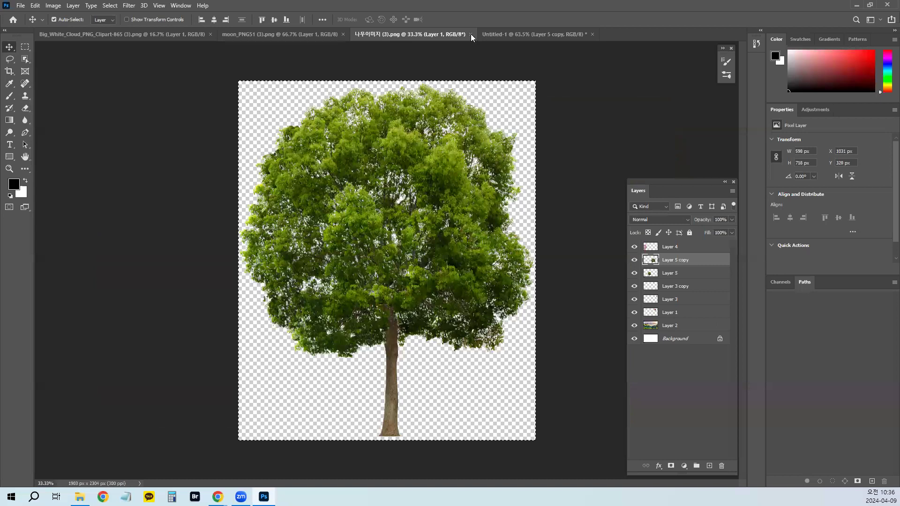
{"action": "left_click", "coordinate": [470, 34]}
{"action": "left_click", "coordinate": [301, 34]}
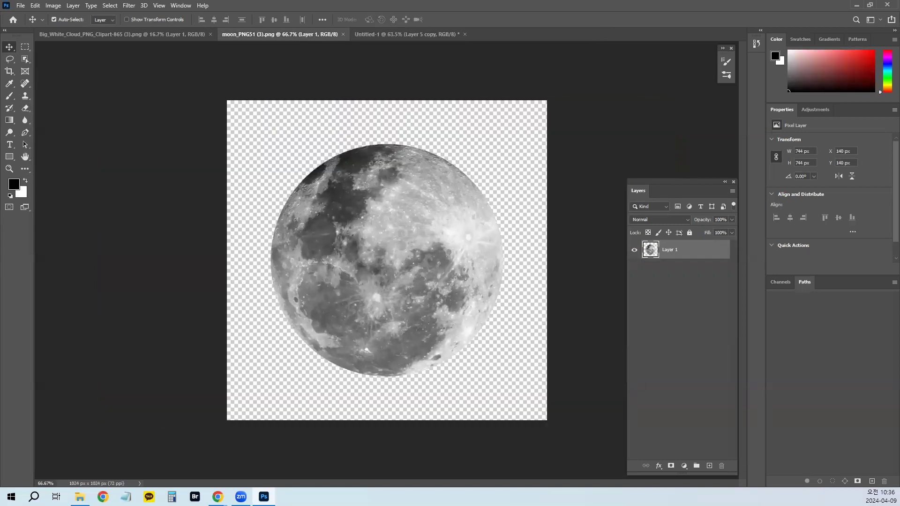
{"action": "key", "text": "alt+Tab"}
{"action": "key", "text": "alt+Tab"}
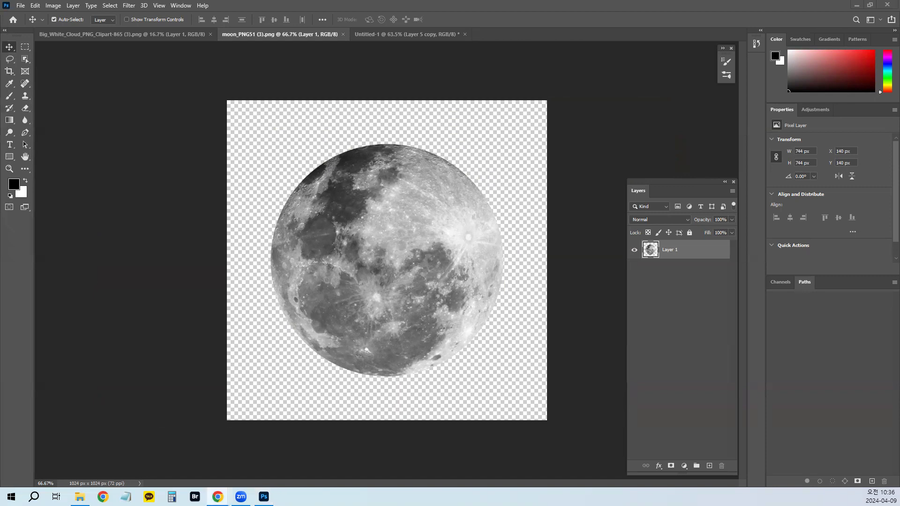
{"action": "left_click", "coordinate": [137, 33]}
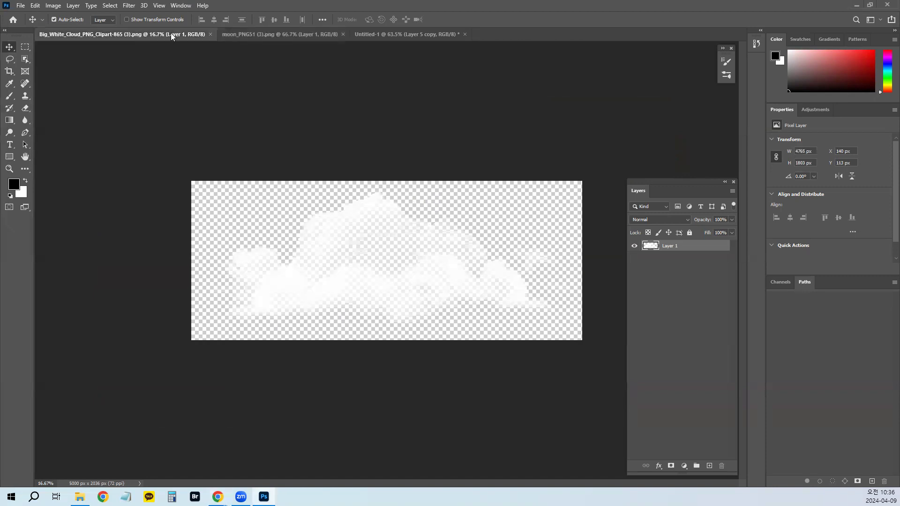
{"action": "left_click", "coordinate": [343, 34]}
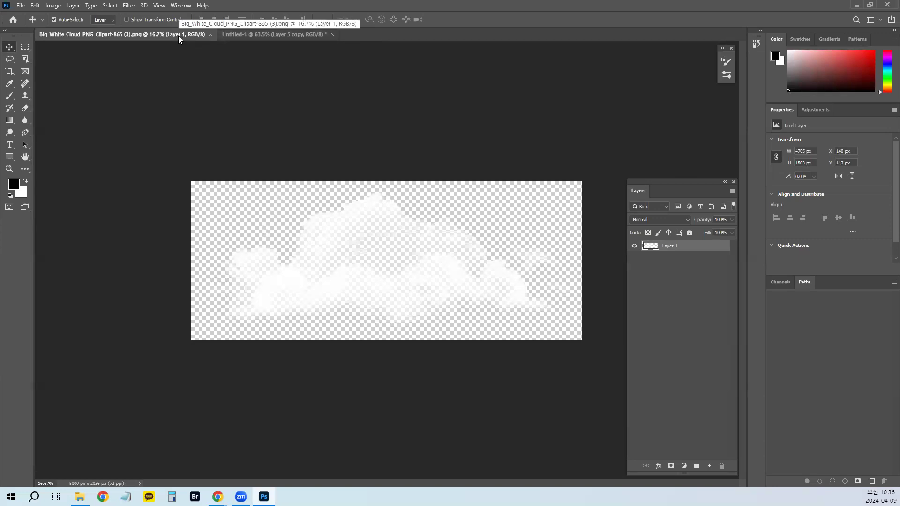
{"action": "left_click", "coordinate": [278, 35]}
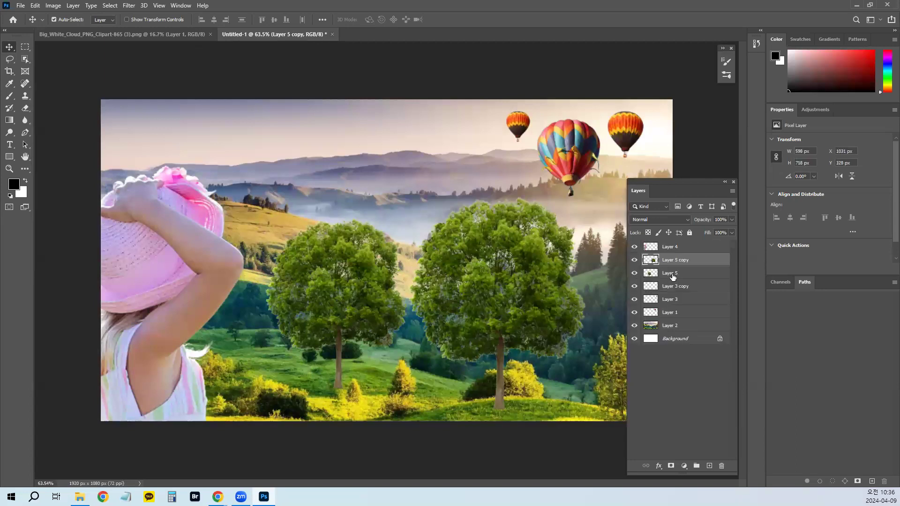
Delete the larger tree copy, and duplicate the remaining tree layer within the same document as Layer 5 copy
{"action": "left_click_drag", "start_coordinate": [686, 264], "coordinate": [720, 466]}
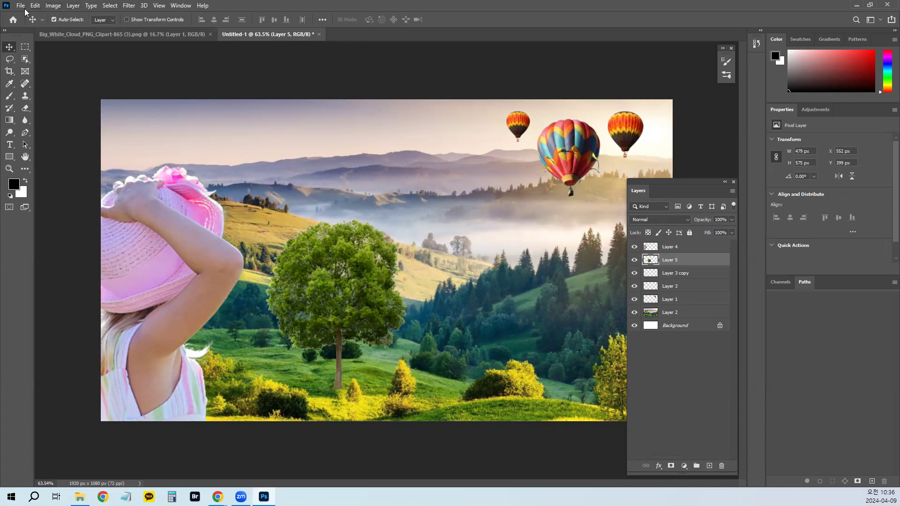
{"action": "left_click", "coordinate": [73, 5]}
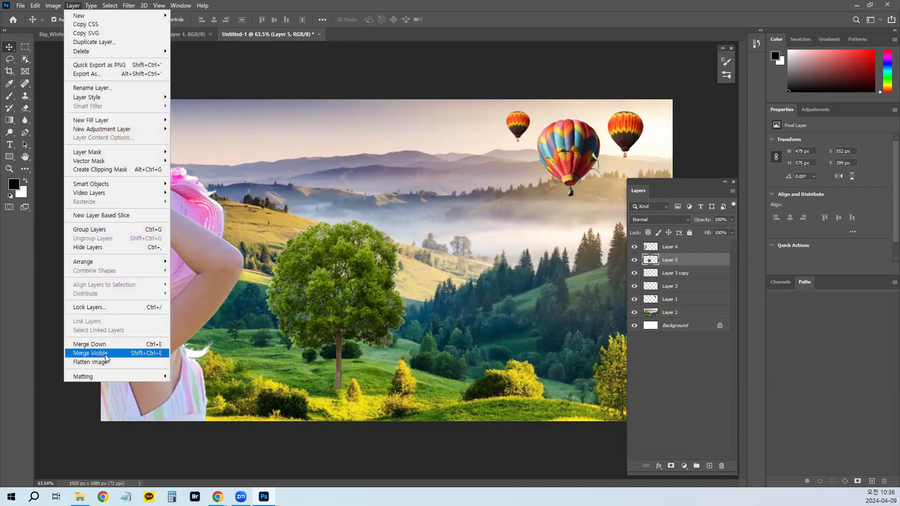
{"action": "mouse_move", "coordinate": [139, 19]}
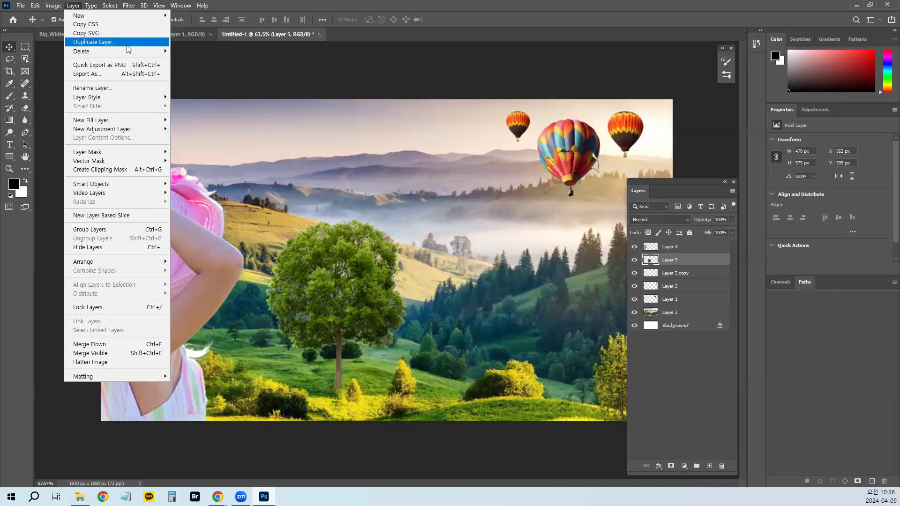
{"action": "mouse_move", "coordinate": [126, 48]}
{"action": "left_click", "coordinate": [123, 46]}
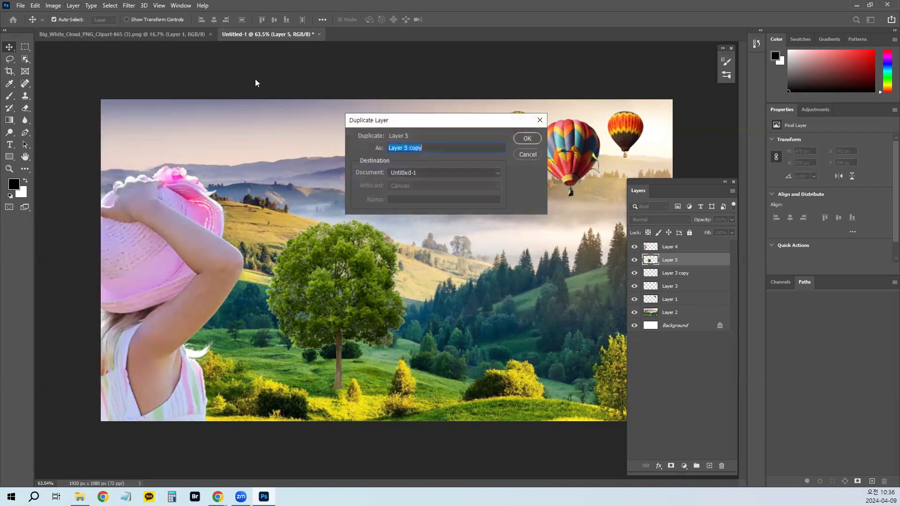
{"action": "left_click", "coordinate": [527, 138]}
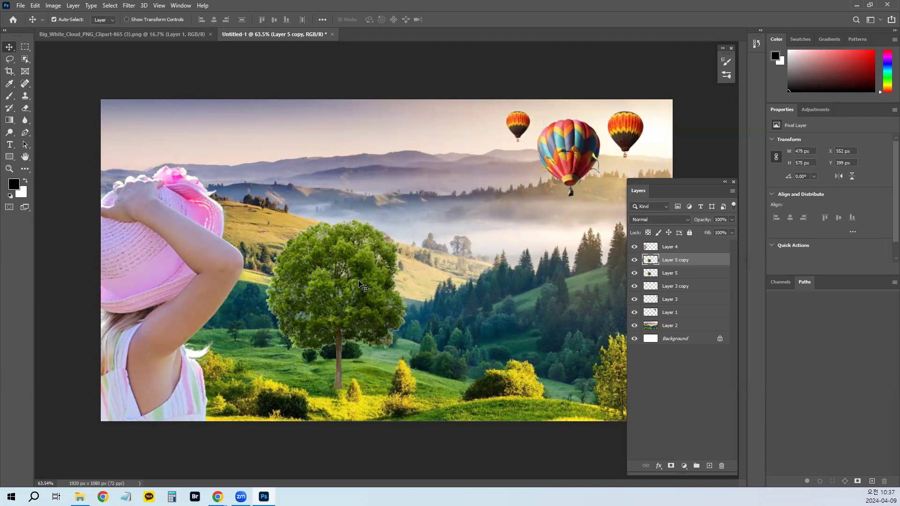
Move the tree copy upward, bring it back down to Y 399 px, and delete the copy
{"action": "left_click_drag", "start_coordinate": [381, 290], "coordinate": [368, 271]}
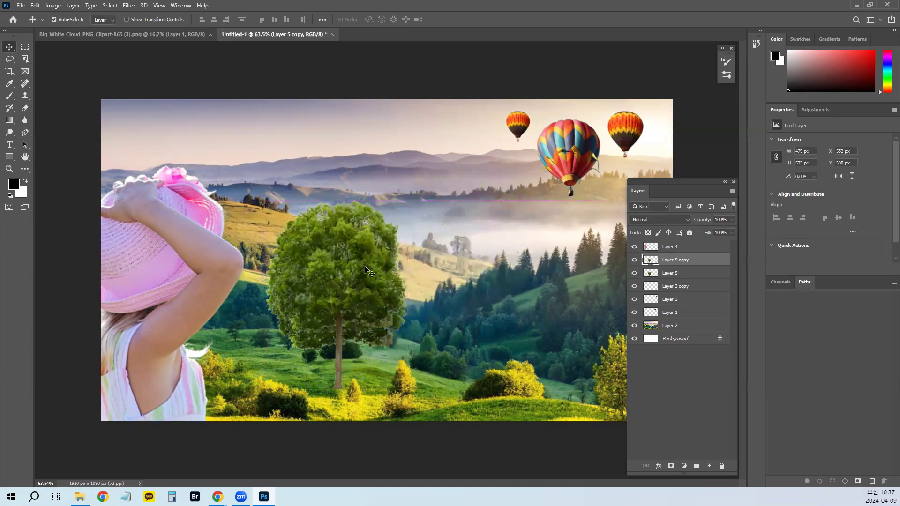
{"action": "key", "text": "shift+Down"}
{"action": "key", "text": "shift+Down"}
{"action": "key", "text": "shift+Down"}
{"action": "key", "text": "shift+Down"}
{"action": "key", "text": "shift+Down"}
{"action": "key", "text": "shift+Down"}
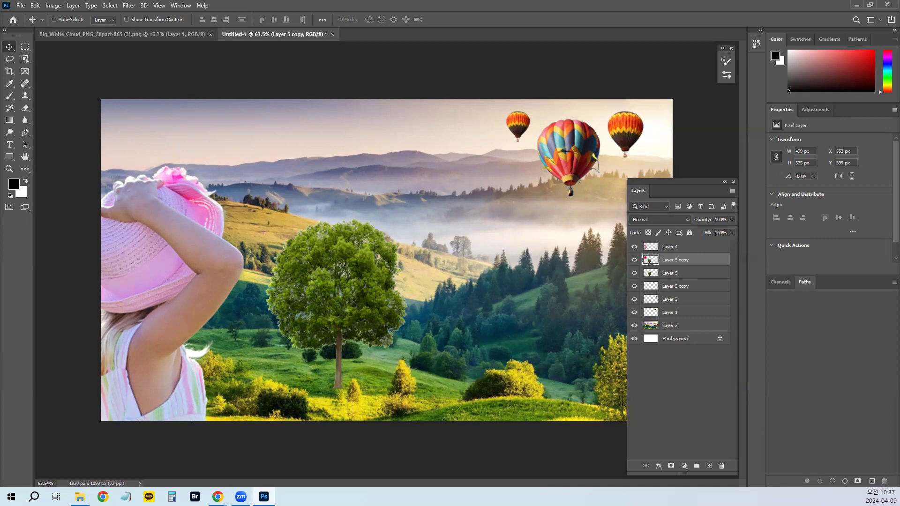
{"action": "mouse_move", "coordinate": [699, 266]}
{"action": "left_mouse_down"}
{"action": "mouse_move", "coordinate": [708, 454]}
{"action": "mouse_move", "coordinate": [721, 466]}
{"action": "left_mouse_up"}
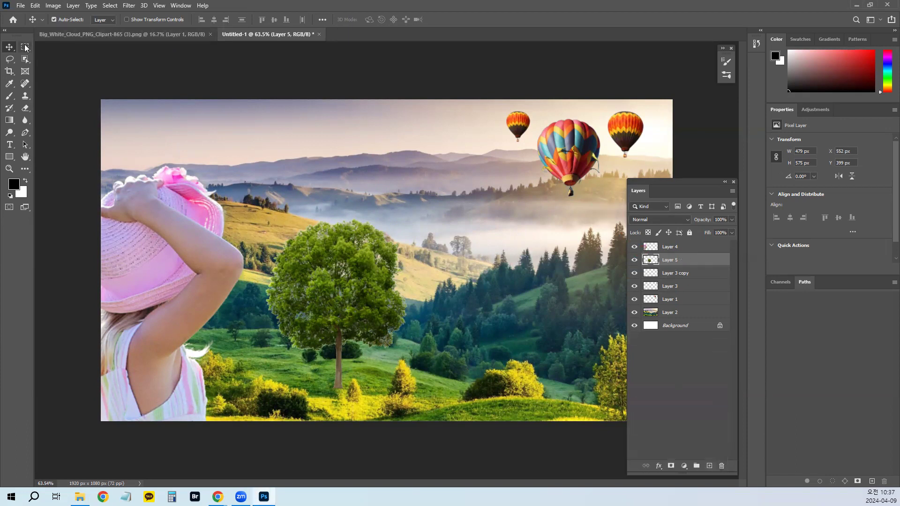
Try copying a rectangular selection of the tree's crown, about 460 x 352 px, over to X 1105 px, Y 269 px, and deselect
{"action": "left_click", "coordinate": [25, 47]}
{"action": "left_click_drag", "start_coordinate": [268, 200], "coordinate": [405, 305]}
{"action": "key", "text": "v"}
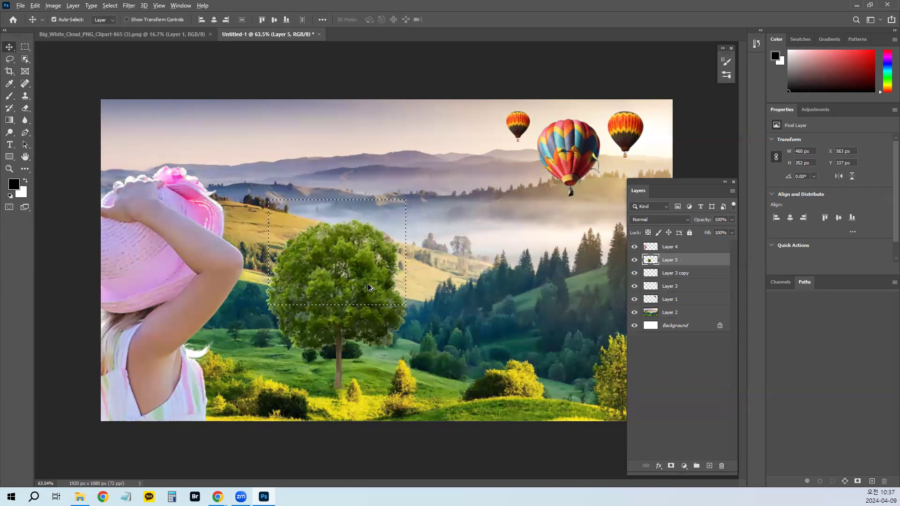
{"action": "left_click_drag", "start_coordinate": [337, 261], "coordinate": [440, 242]}
{"action": "left_click_drag", "start_coordinate": [512, 248], "coordinate": [512, 248]}
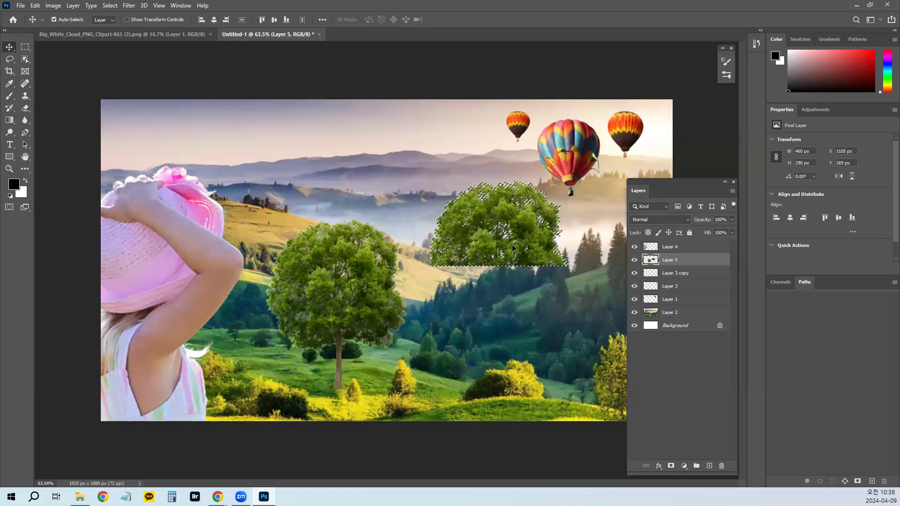
{"action": "key", "text": "ctrl+z"}
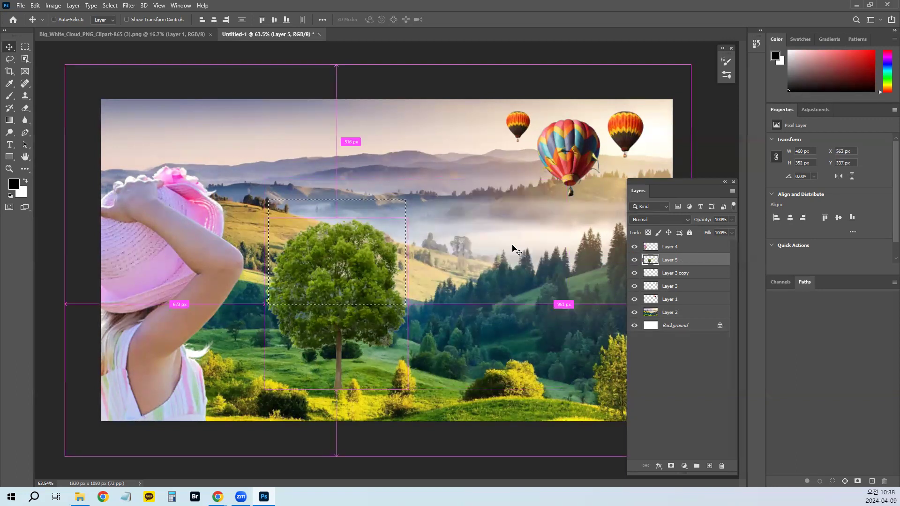
{"action": "key", "text": "ctrl+d"}
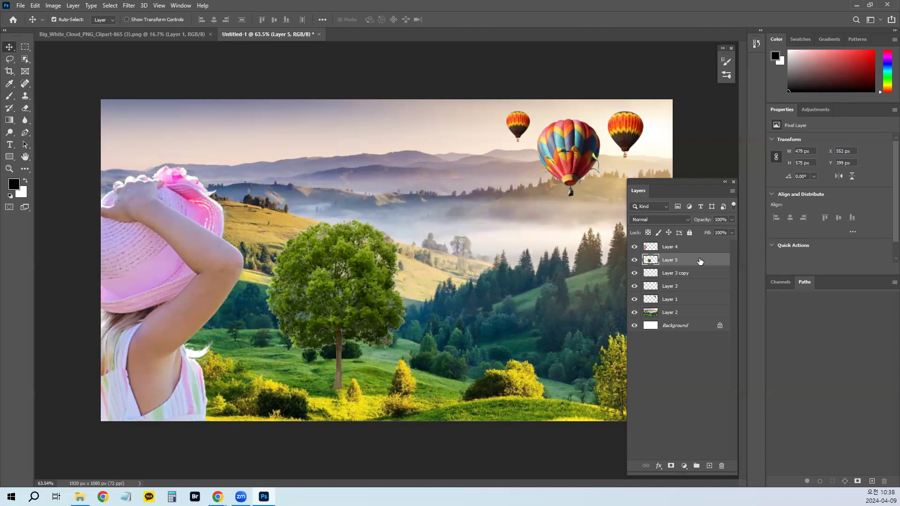
Duplicate the whole tree layer with Layer Via Copy, and undo the duplication
{"action": "left_click", "coordinate": [72, 5]}
{"action": "mouse_move", "coordinate": [80, 20]}
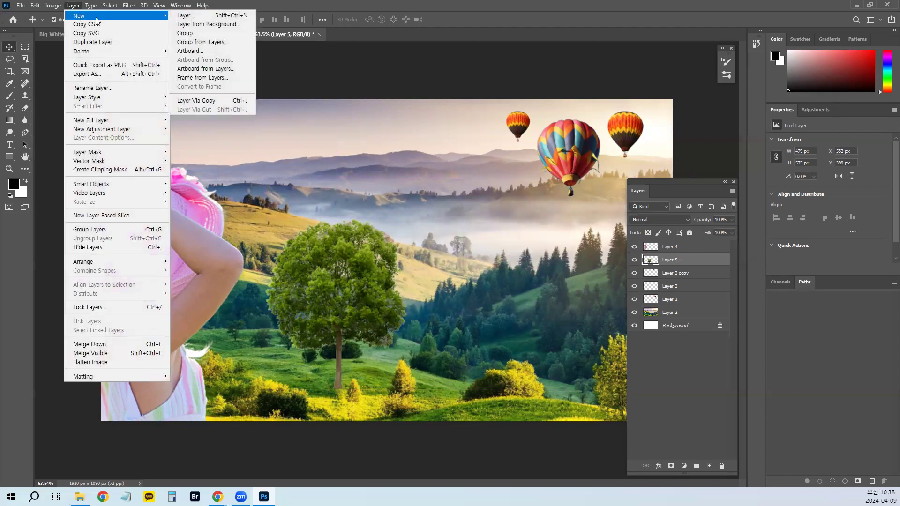
{"action": "left_click", "coordinate": [203, 107]}
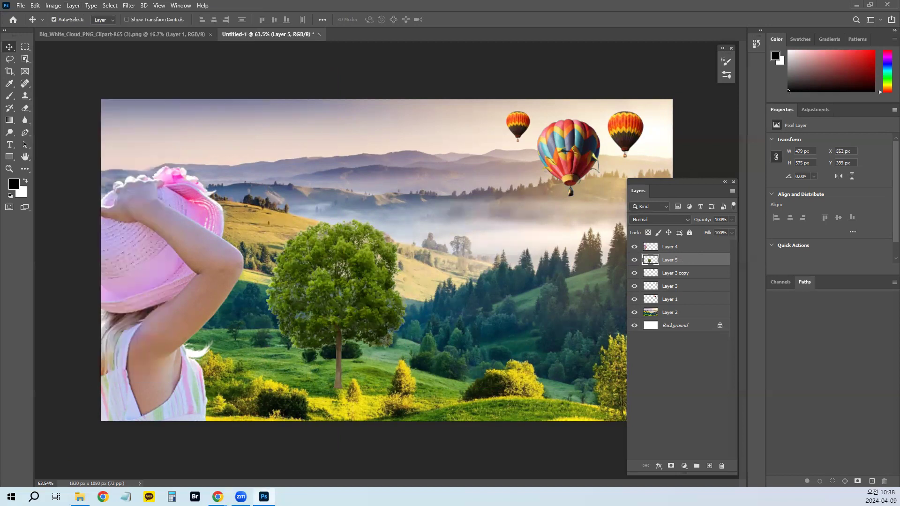
{"action": "left_click", "coordinate": [217, 497]}
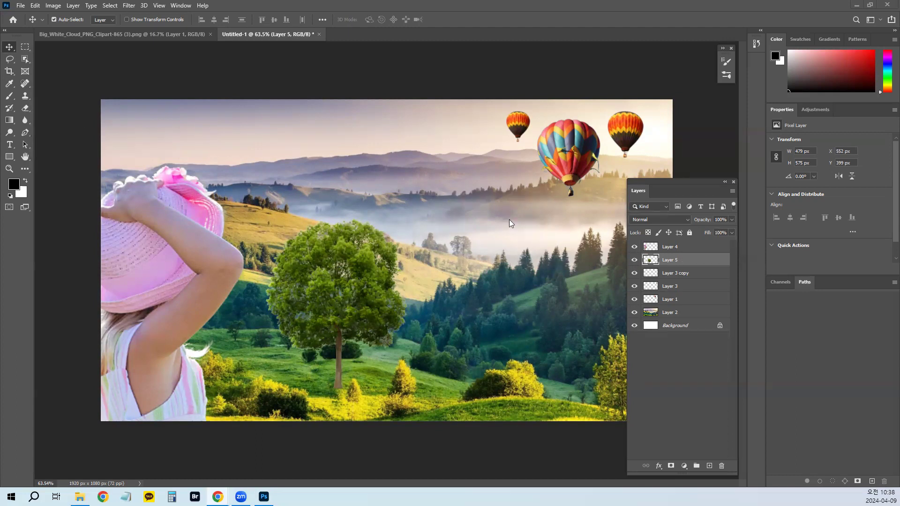
{"action": "key", "text": "ctrl"}
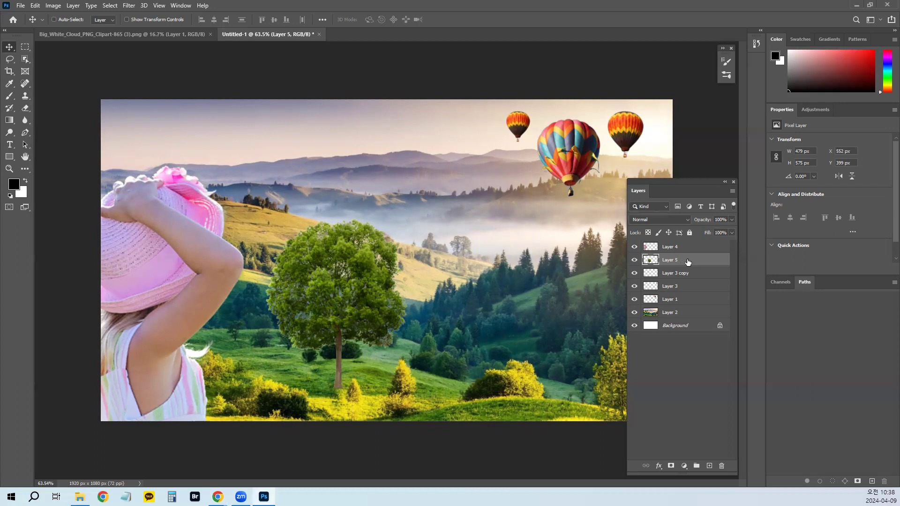
{"action": "key", "text": "ctrl+j"}
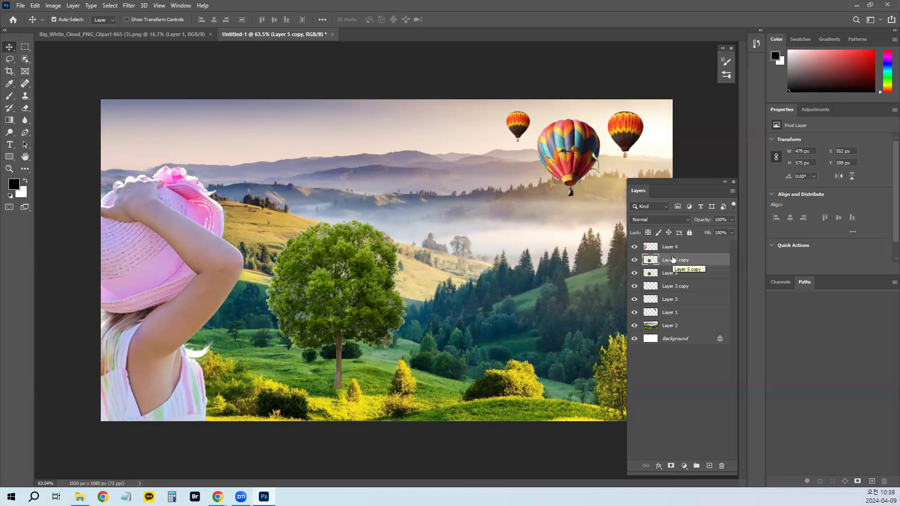
{"action": "key", "text": "ctrl+z"}
Copy a rectangular part of the tree crown, about 274 x 351 px, to a new layer and place it at X 1055 px, Y 142 px
{"action": "key", "text": "m"}
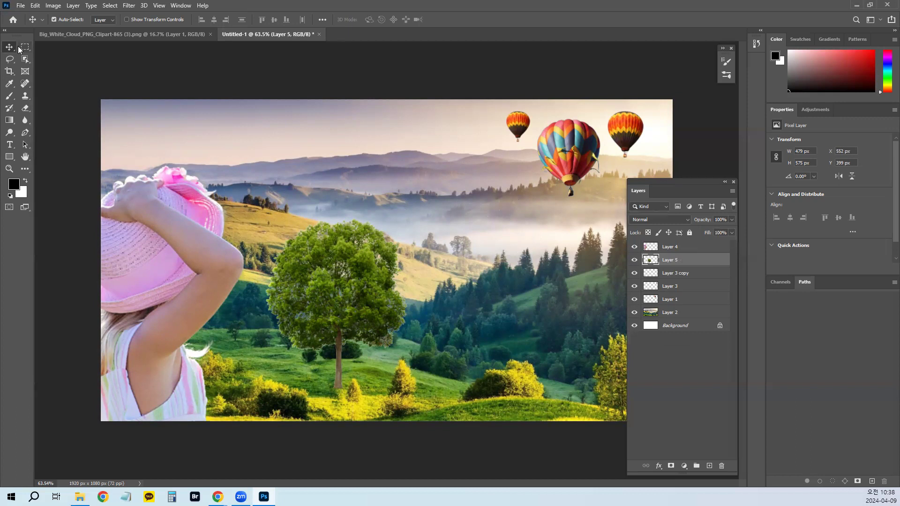
{"action": "left_click_drag", "start_coordinate": [310, 217], "coordinate": [393, 323]}
{"action": "key", "text": "ctrl+j"}
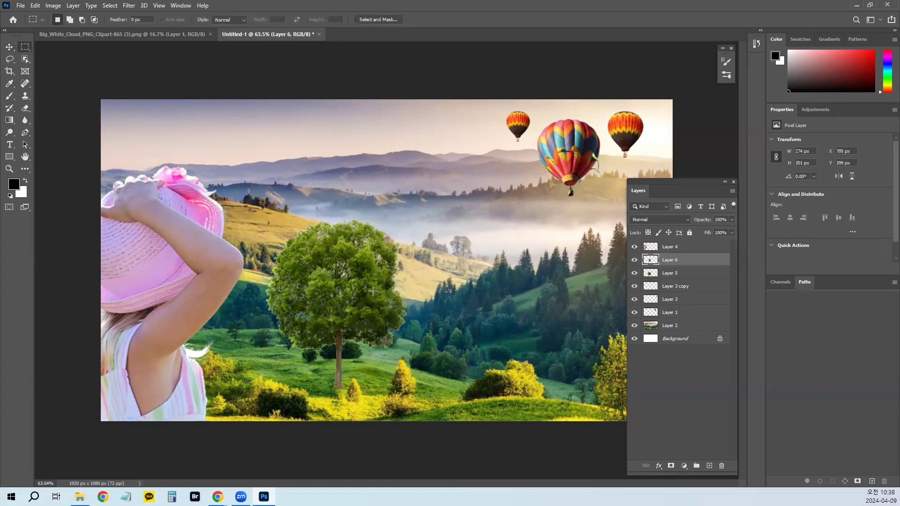
{"action": "key", "text": "v"}
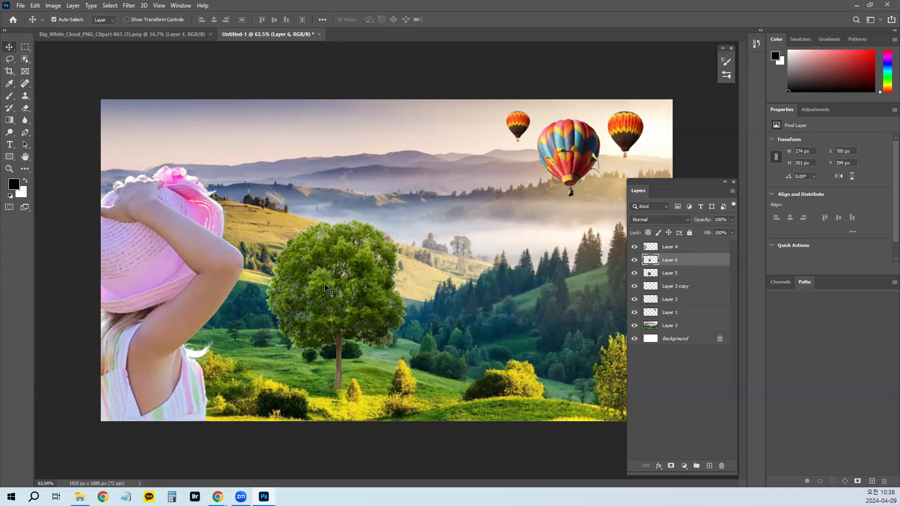
{"action": "left_click_drag", "start_coordinate": [357, 284], "coordinate": [462, 208]}
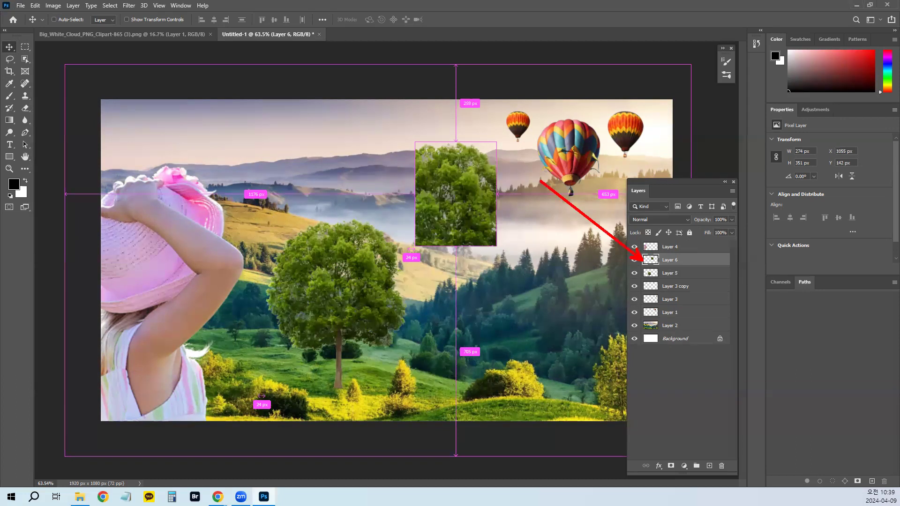
Undo the move and the creation of the partial tree layer, and clear the selection
{"action": "key", "text": "Escape"}
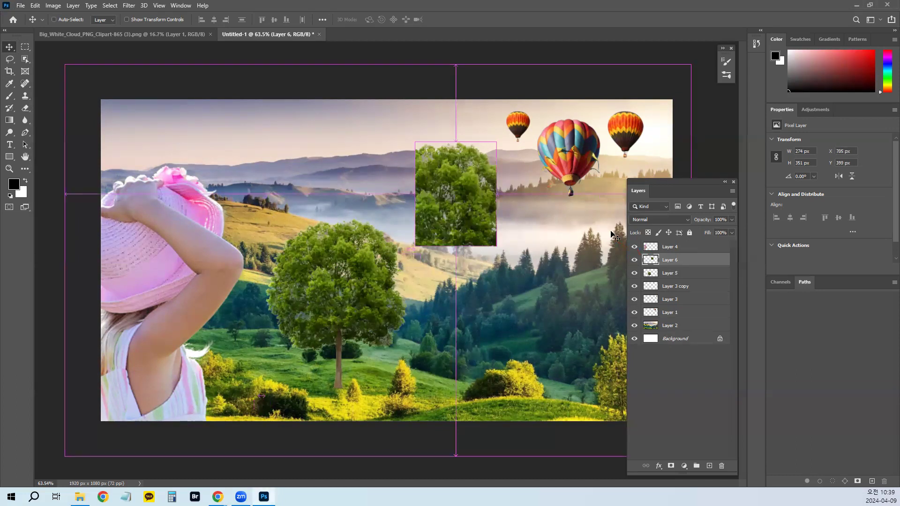
{"action": "key", "text": "ctrl+z"}
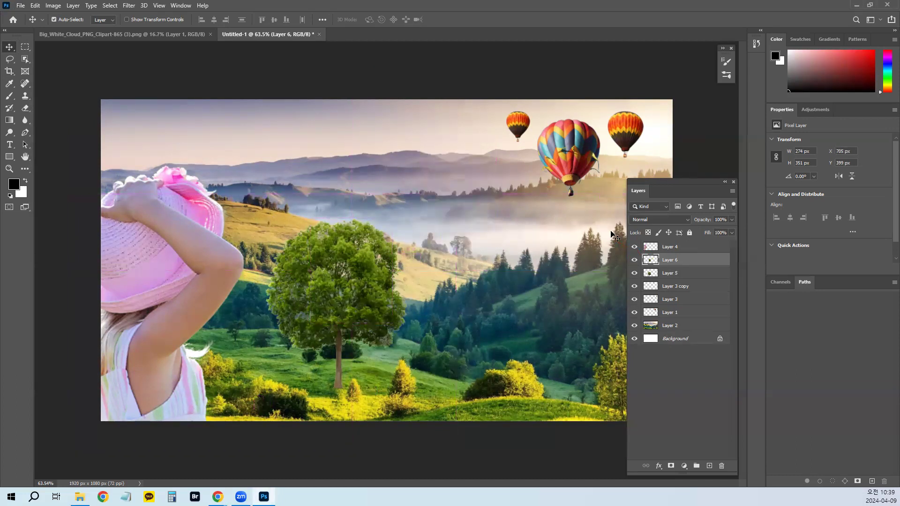
{"action": "key", "text": "ctrl"}
{"action": "key", "text": "ctrl+e"}
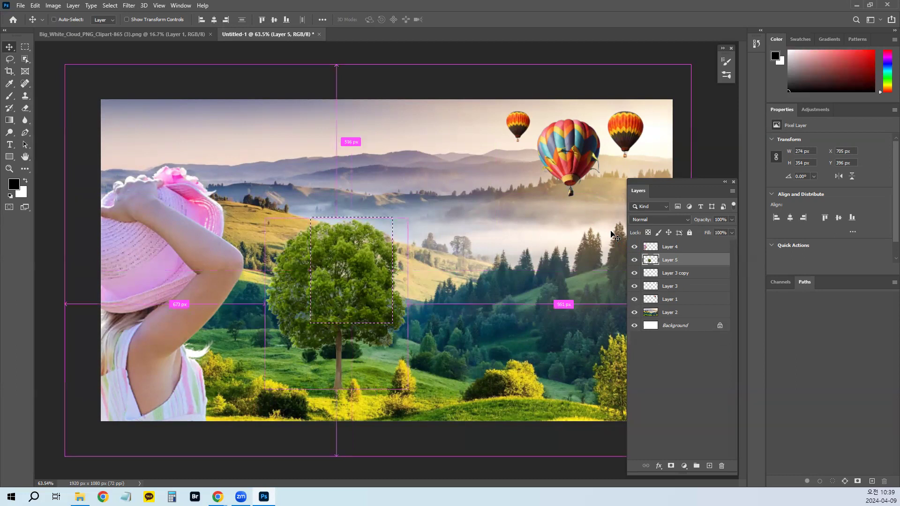
{"action": "key", "text": "ctrl+d"}
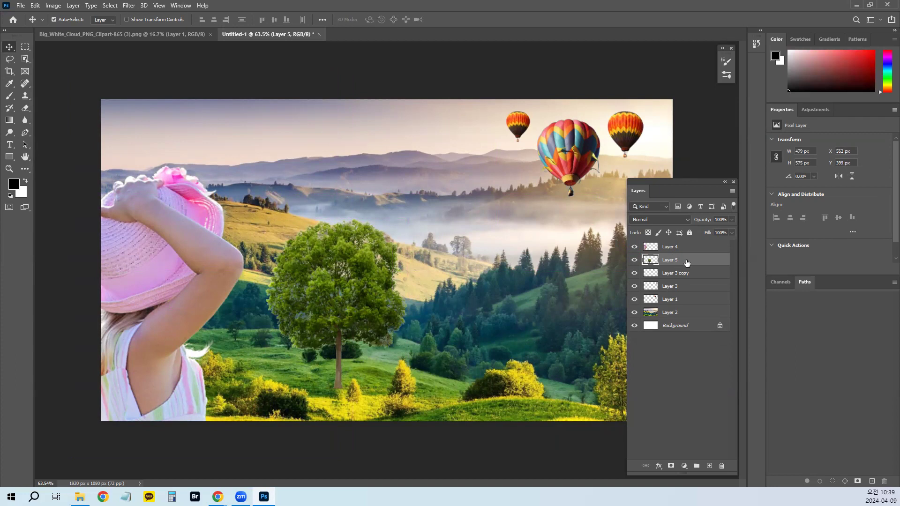
{"action": "key", "text": "ctrl"}
{"action": "mouse_move", "coordinate": [349, 167]}
{"action": "left_mouse_down"}
{"action": "mouse_move", "coordinate": [286, 170]}
{"action": "mouse_move", "coordinate": [361, 201]}
{"action": "left_mouse_up"}
{"action": "left_click_drag", "start_coordinate": [355, 172], "coordinate": [385, 171]}
{"action": "mouse_move", "coordinate": [384, 117]}
{"action": "left_mouse_down"}
{"action": "mouse_move", "coordinate": [375, 198]}
{"action": "mouse_move", "coordinate": [417, 187]}
{"action": "left_mouse_up"}
{"action": "left_click_drag", "start_coordinate": [430, 135], "coordinate": [417, 226]}
{"action": "mouse_move", "coordinate": [455, 178]}
{"action": "left_mouse_down"}
{"action": "mouse_move", "coordinate": [483, 178]}
{"action": "mouse_move", "coordinate": [469, 192]}
{"action": "left_mouse_up"}
{"action": "left_click_drag", "start_coordinate": [508, 165], "coordinate": [478, 244]}
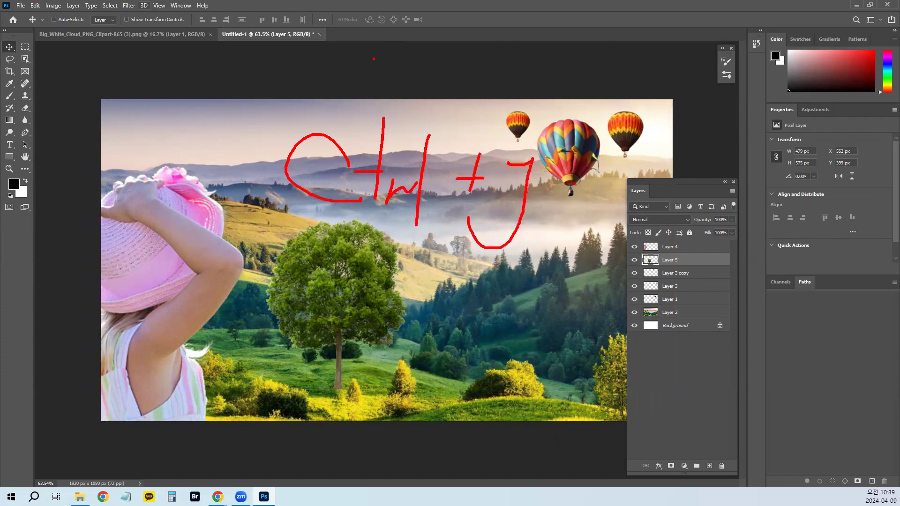
{"action": "key", "text": "Escape"}
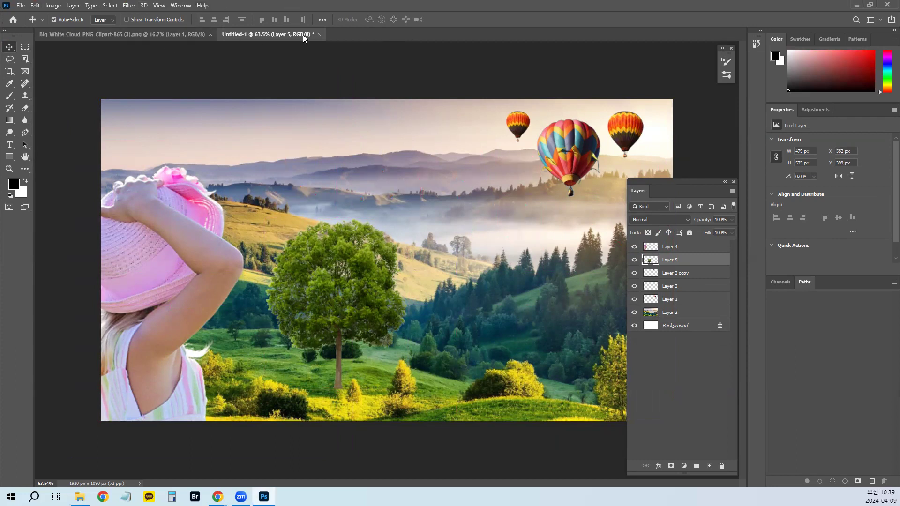
{"action": "left_click", "coordinate": [732, 191]}
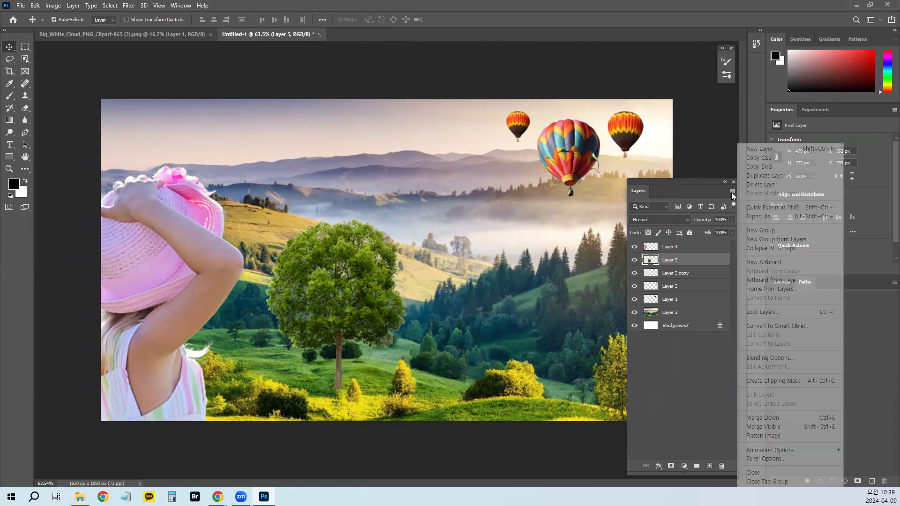
{"action": "key", "text": "ctrl+2"}
{"action": "left_click", "coordinate": [751, 177]}
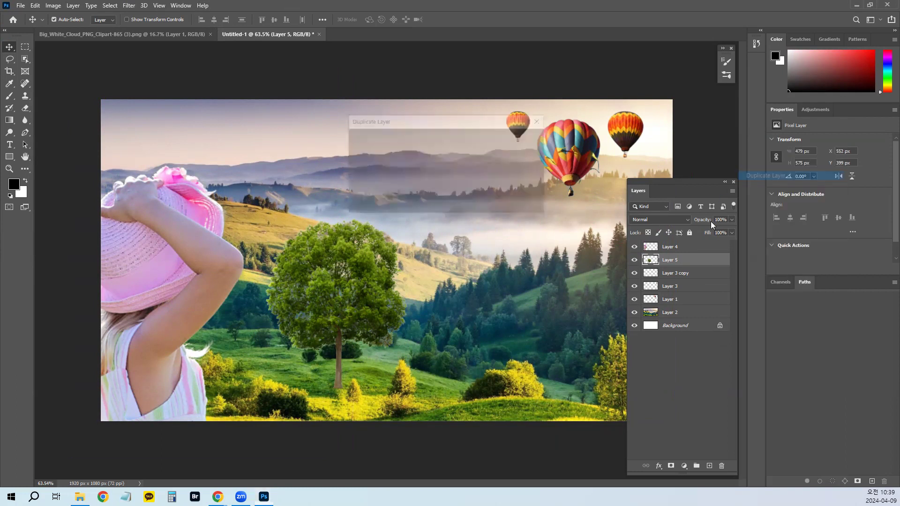
{"action": "key", "text": "Escape"}
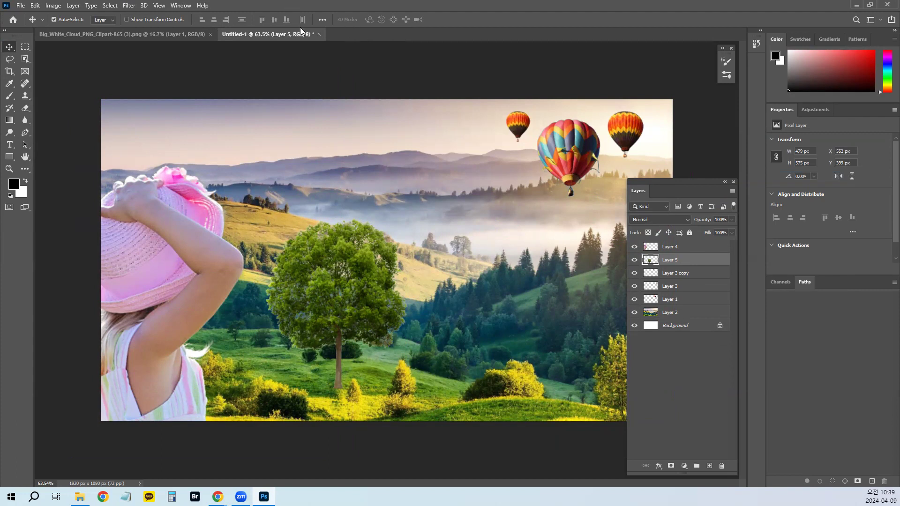
Switch to the Big_White_Cloud document, try shifting the cloud layer, and undo the move
{"action": "left_click", "coordinate": [149, 37]}
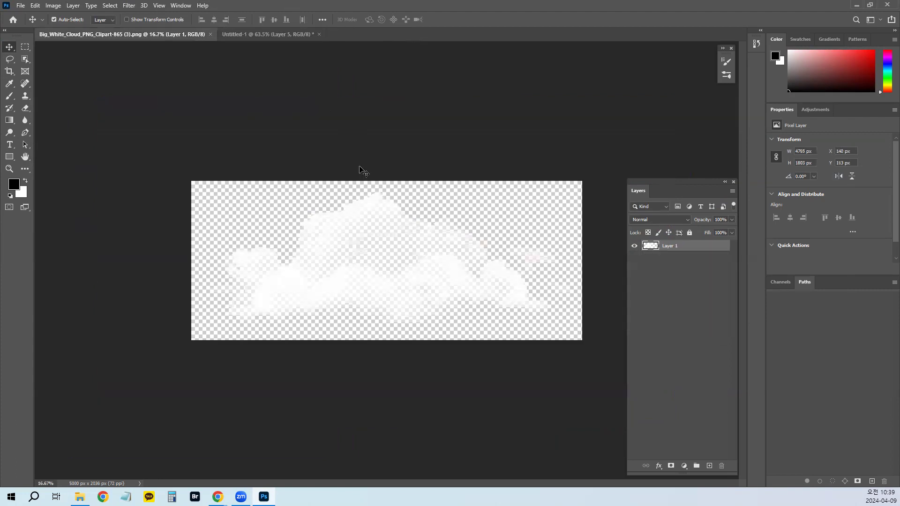
{"action": "mouse_move", "coordinate": [320, 249]}
{"action": "left_mouse_down"}
{"action": "mouse_move", "coordinate": [341, 244]}
{"action": "mouse_move", "coordinate": [327, 236]}
{"action": "left_mouse_up"}
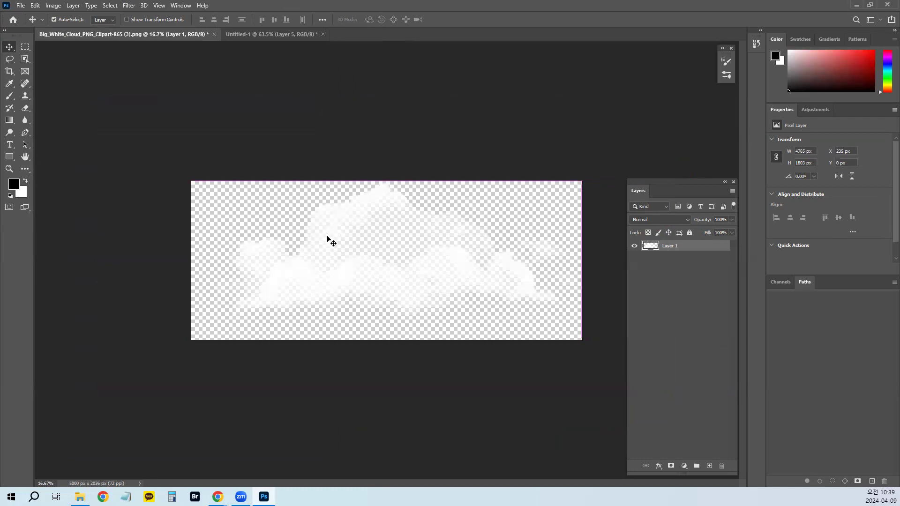
{"action": "key", "text": "ctrl+z"}
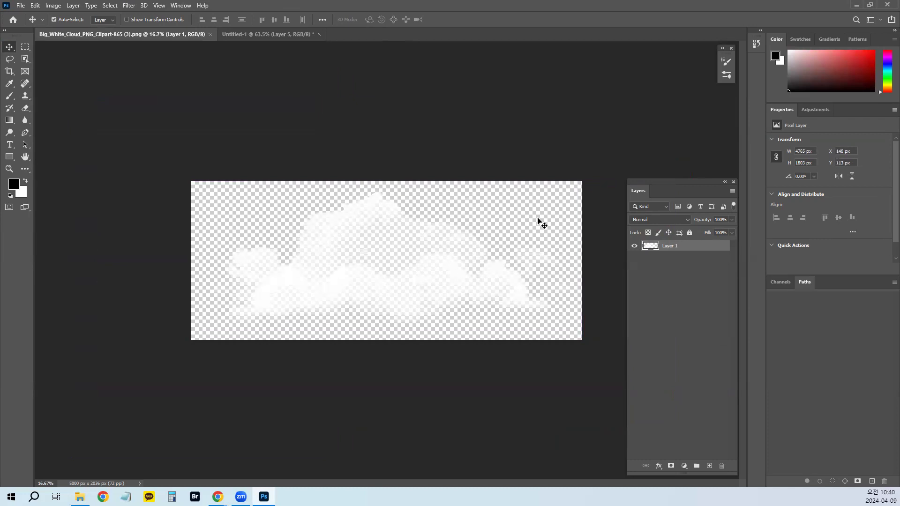
Duplicate the cloud layer within its own document as Layer 1 copy using Duplicate Layer
{"action": "left_click", "coordinate": [732, 192]}
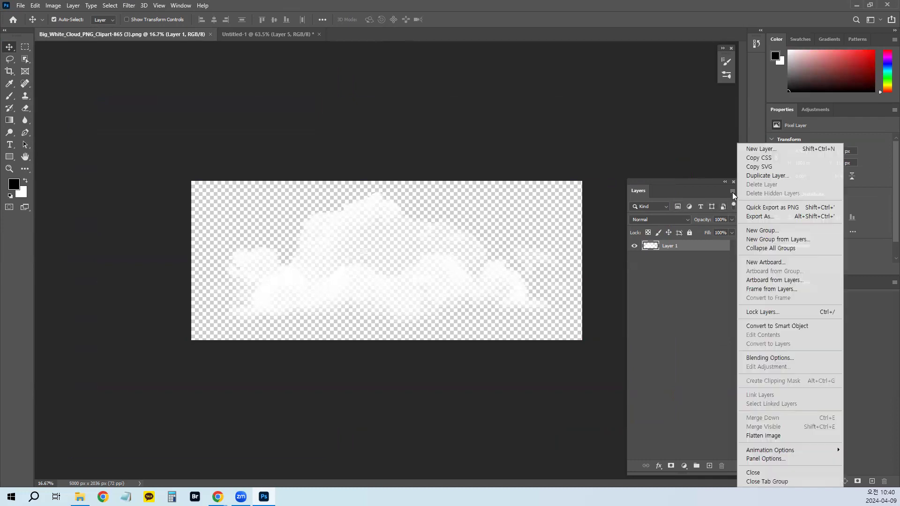
{"action": "left_click", "coordinate": [761, 181]}
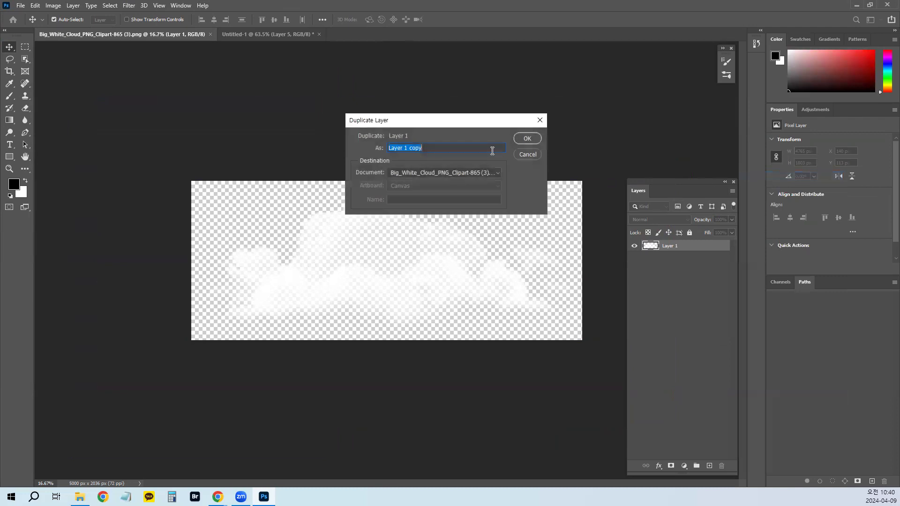
{"action": "left_click_drag", "start_coordinate": [468, 120], "coordinate": [427, 83]}
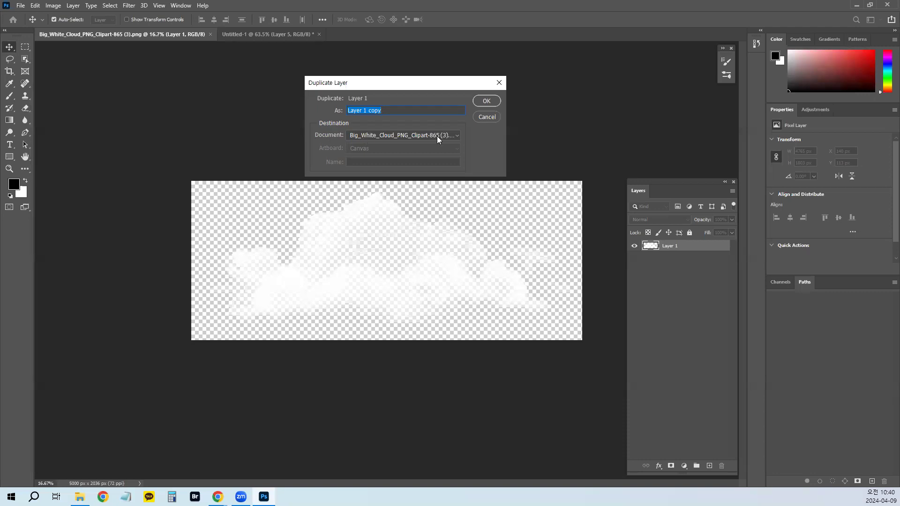
{"action": "left_click", "coordinate": [457, 137]}
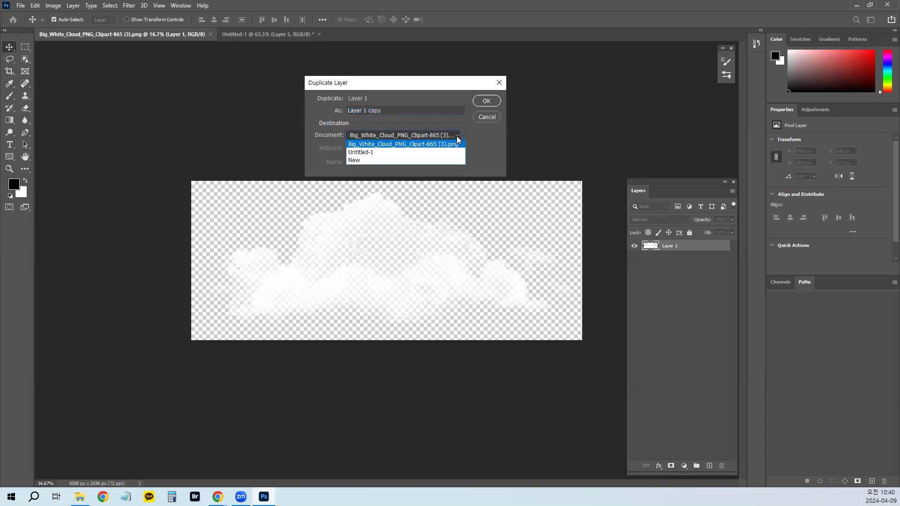
{"action": "left_click", "coordinate": [380, 153]}
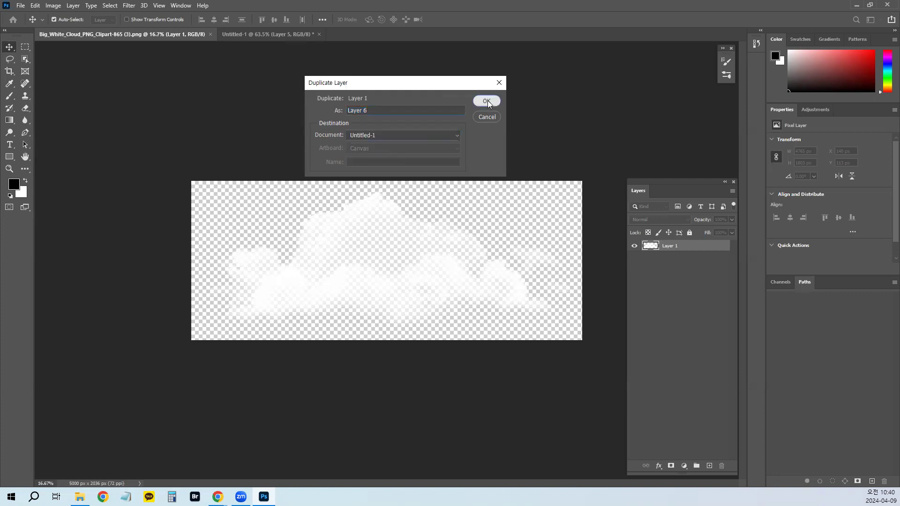
{"action": "left_click", "coordinate": [444, 136]}
{"action": "left_click", "coordinate": [422, 146]}
{"action": "left_click", "coordinate": [482, 103]}
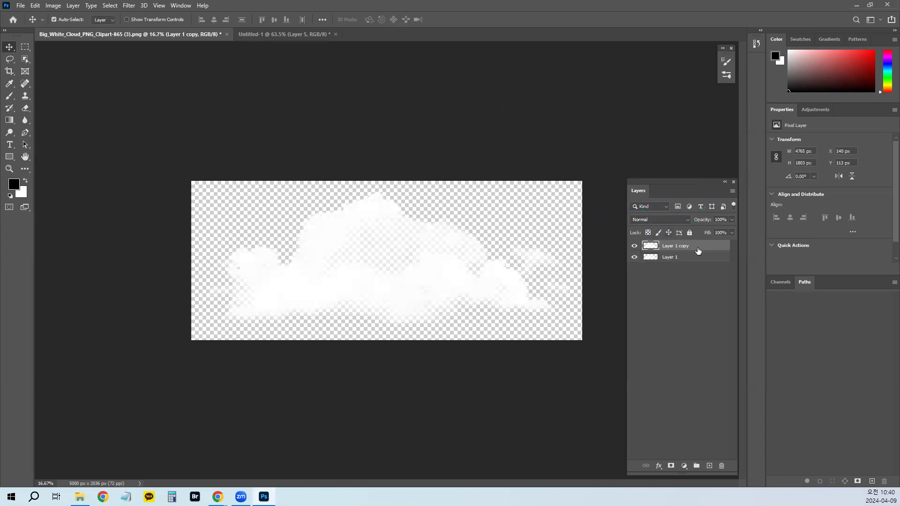
Duplicate the cloud's copied layer into the Untitled-1 document under the name Layer 1 copy
{"action": "left_click_drag", "start_coordinate": [428, 264], "coordinate": [447, 288]}
{"action": "left_click", "coordinate": [731, 191]}
{"action": "left_click", "coordinate": [767, 176]}
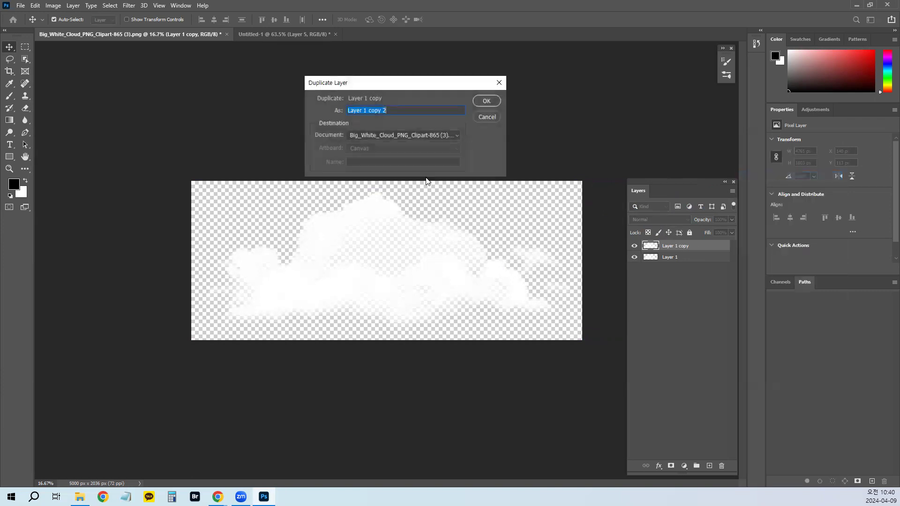
{"action": "left_click", "coordinate": [355, 136]}
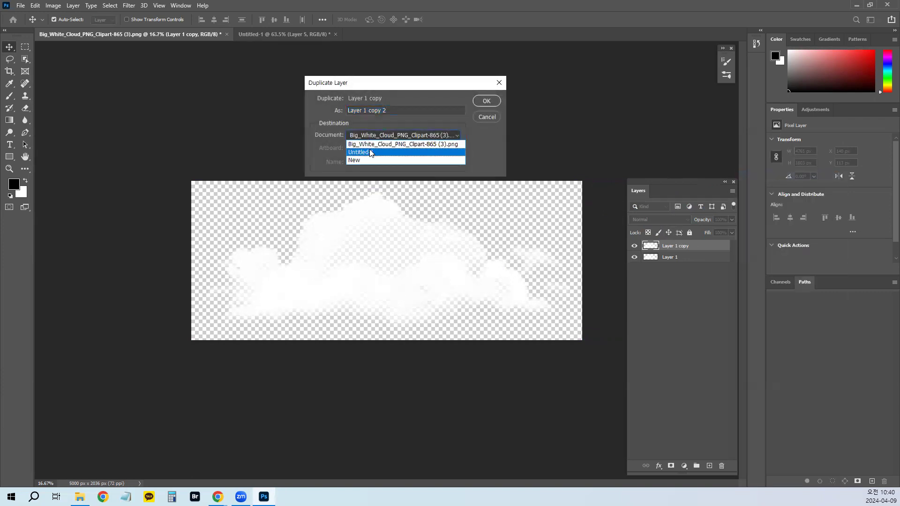
{"action": "left_click", "coordinate": [370, 152]}
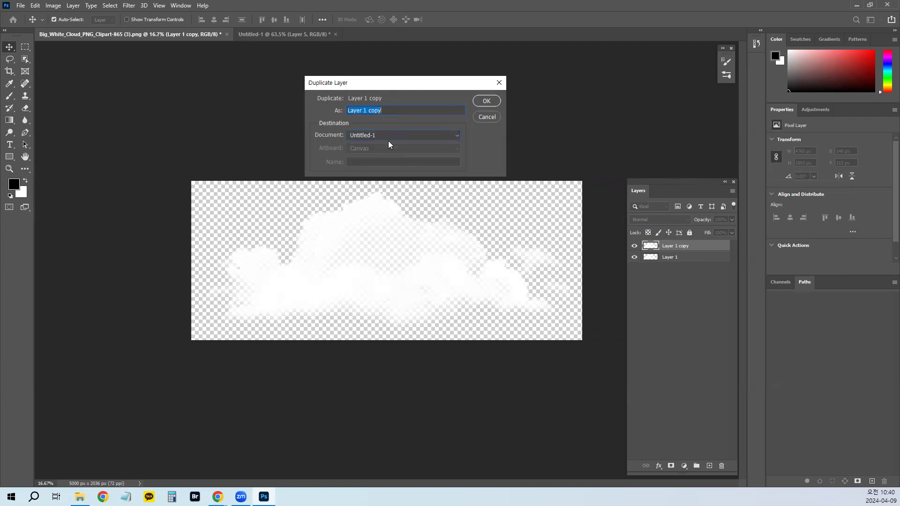
{"action": "left_click", "coordinate": [490, 101]}
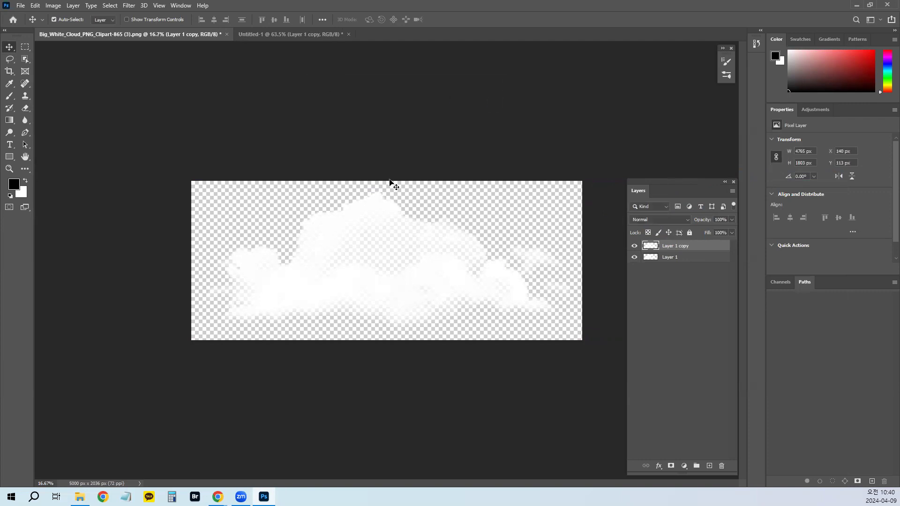
In the Untitled-1 document, scale the cloud down to about 1250 x 473 px and place it at about X 42 px, Y 465 px
{"action": "key", "text": "ctrl"}
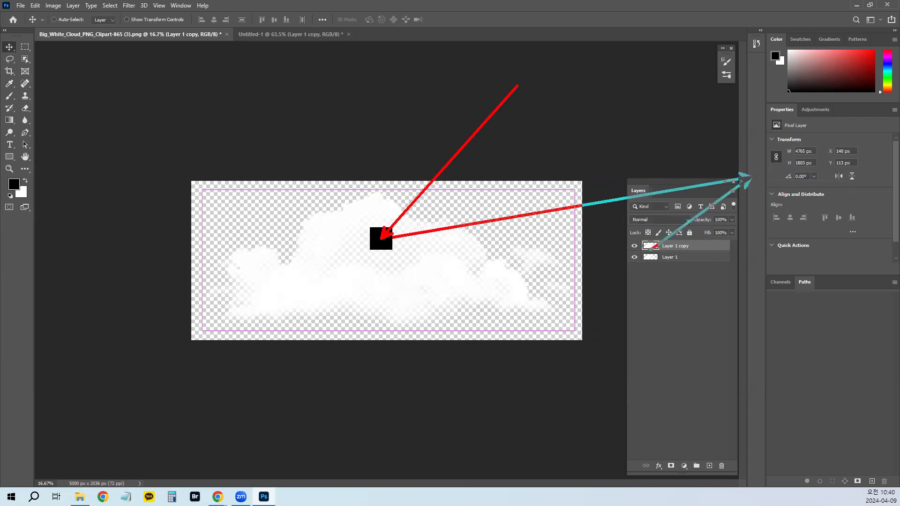
{"action": "left_click", "coordinate": [263, 34]}
{"action": "left_click_drag", "start_coordinate": [550, 324], "coordinate": [546, 306]}
{"action": "key", "text": "ctrl+t"}
{"action": "left_click_drag", "start_coordinate": [101, 115], "coordinate": [471, 320]}
{"action": "left_click_drag", "start_coordinate": [533, 380], "coordinate": [180, 193]}
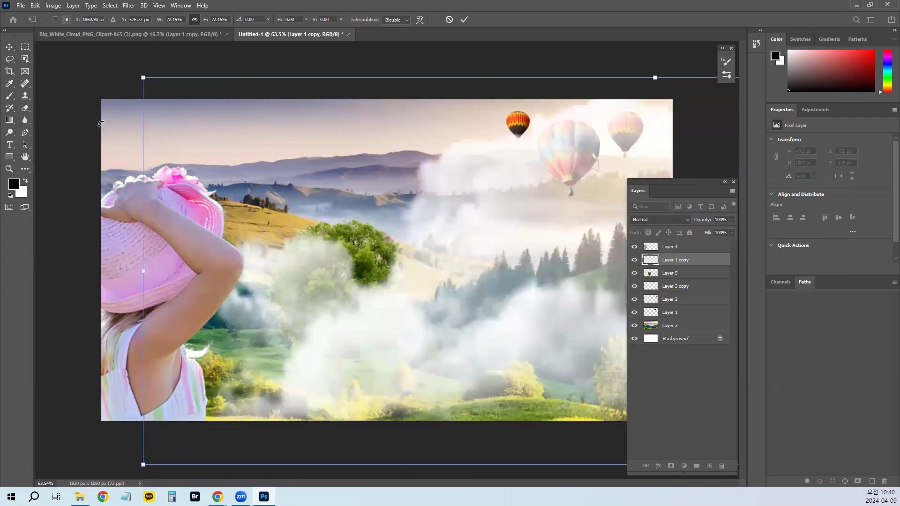
{"action": "left_click_drag", "start_coordinate": [143, 77], "coordinate": [433, 268]}
{"action": "left_click_drag", "start_coordinate": [532, 331], "coordinate": [175, 212]}
{"action": "left_click_drag", "start_coordinate": [93, 98], "coordinate": [425, 226]}
{"action": "left_click_drag", "start_coordinate": [534, 325], "coordinate": [281, 339]}
{"action": "key", "text": "Return"}
Try Nearest Neighbor interpolation for the cloud's transform, restore Bicubic, and look at warp mode before leaving the transform
{"action": "key", "text": "ctrl+t"}
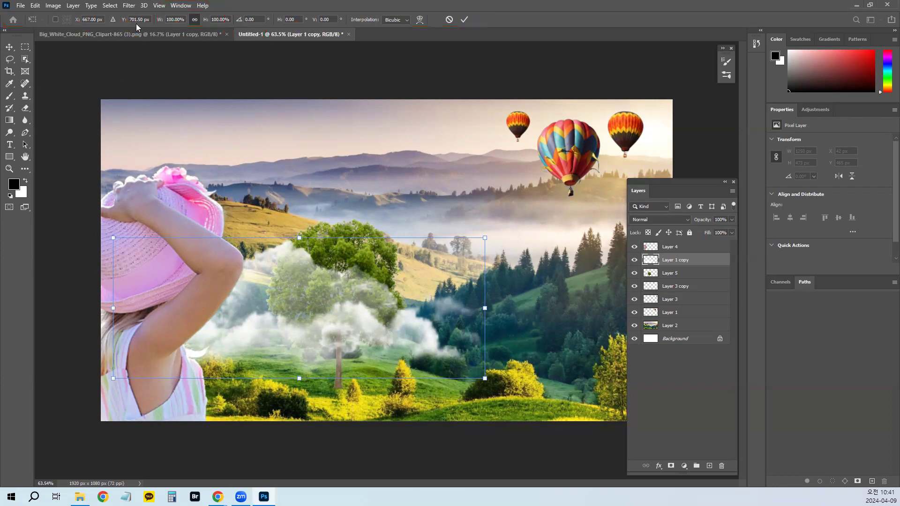
{"action": "left_click", "coordinate": [407, 20]}
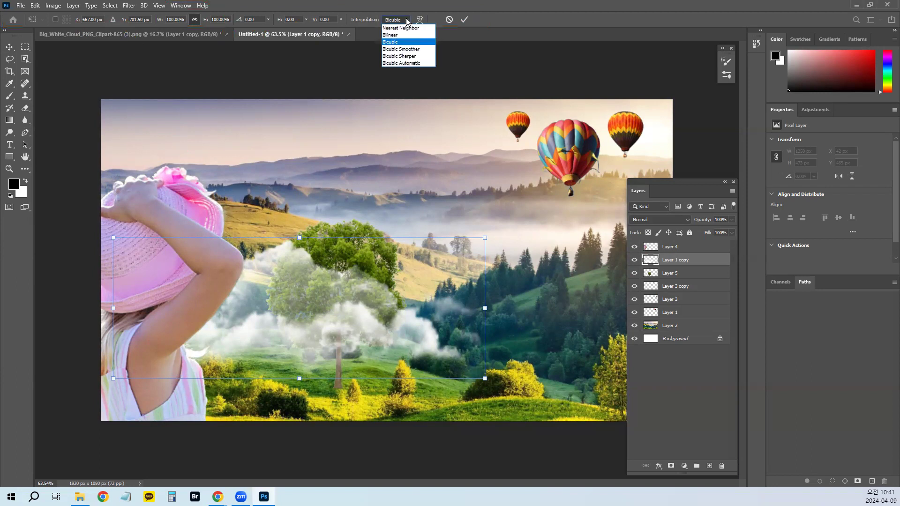
{"action": "left_click", "coordinate": [406, 28]}
{"action": "left_click", "coordinate": [407, 20]}
{"action": "left_click", "coordinate": [399, 42]}
{"action": "left_click", "coordinate": [420, 19]}
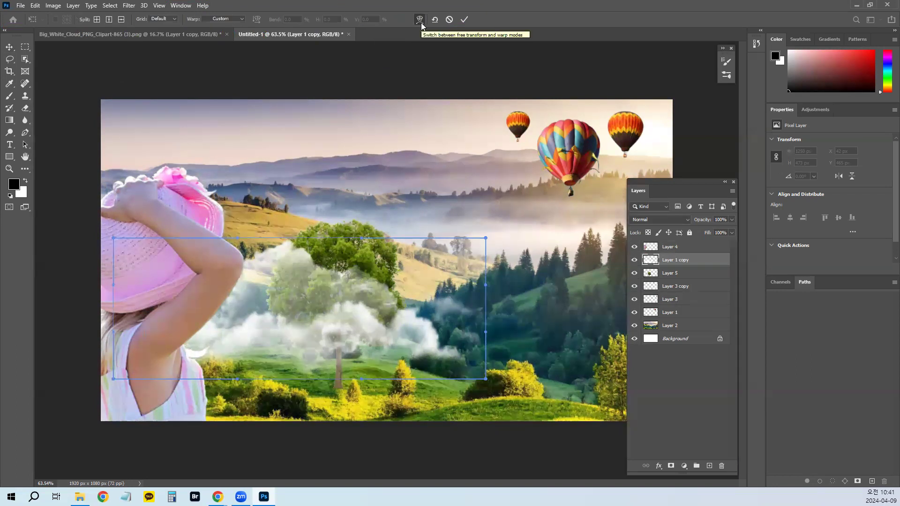
{"action": "key", "text": "Return"}
Free-transform the cloud again, toggle warp mode on and off, and set the interpolation to Bicubic Automatic
{"action": "key", "text": "ctrl"}
{"action": "key", "text": "ctrl+t"}
{"action": "left_click", "coordinate": [421, 20]}
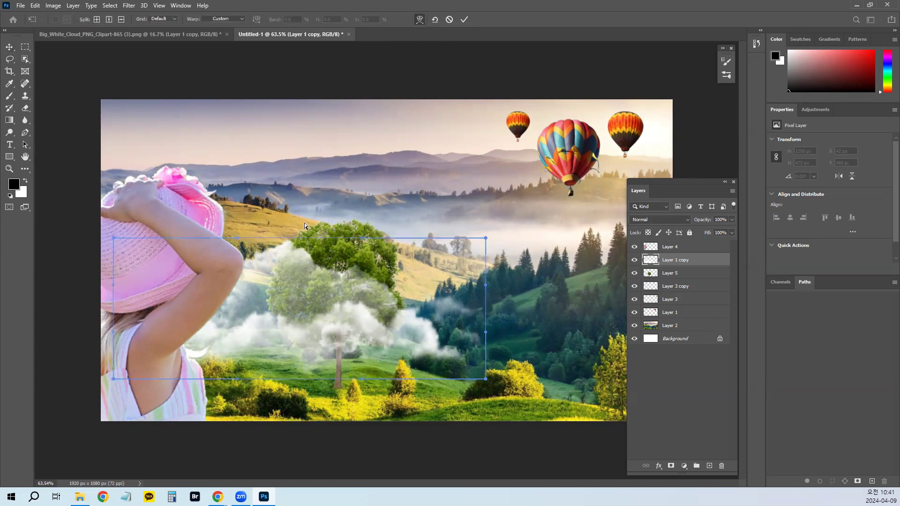
{"action": "left_click", "coordinate": [421, 20]}
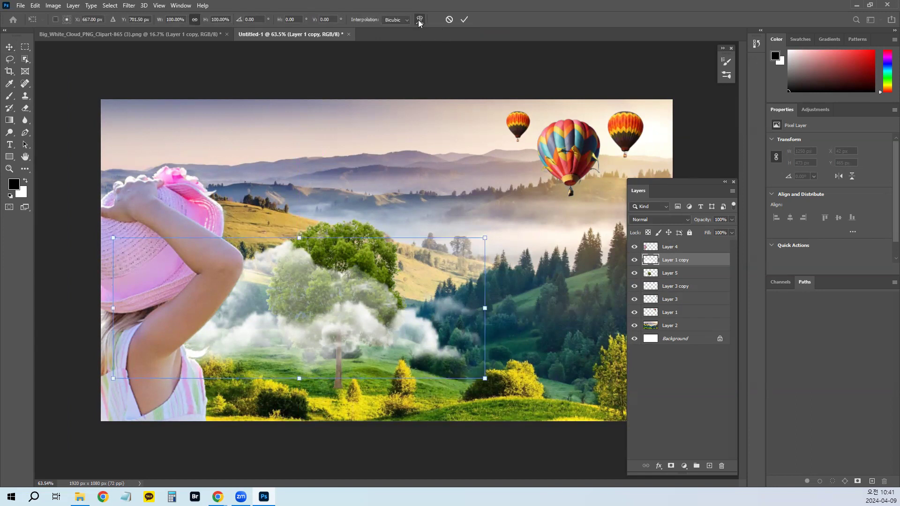
{"action": "left_click", "coordinate": [401, 20]}
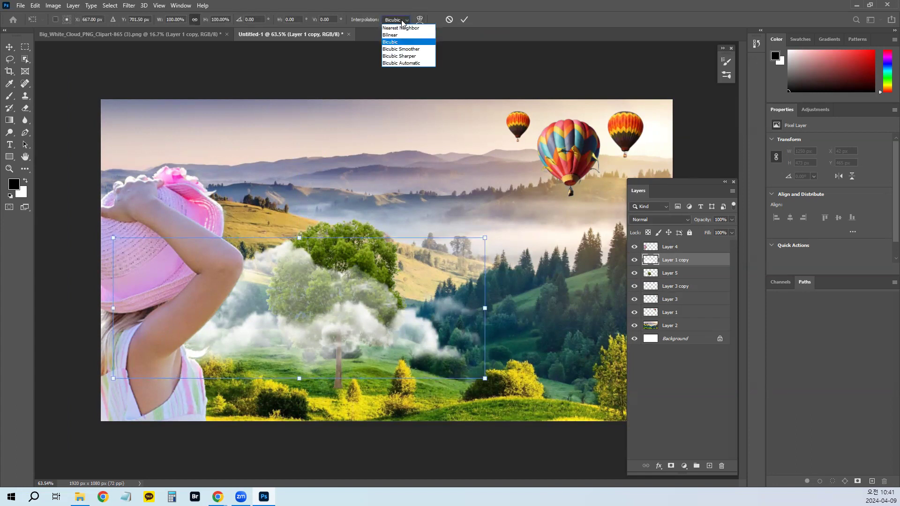
{"action": "left_click", "coordinate": [401, 62]}
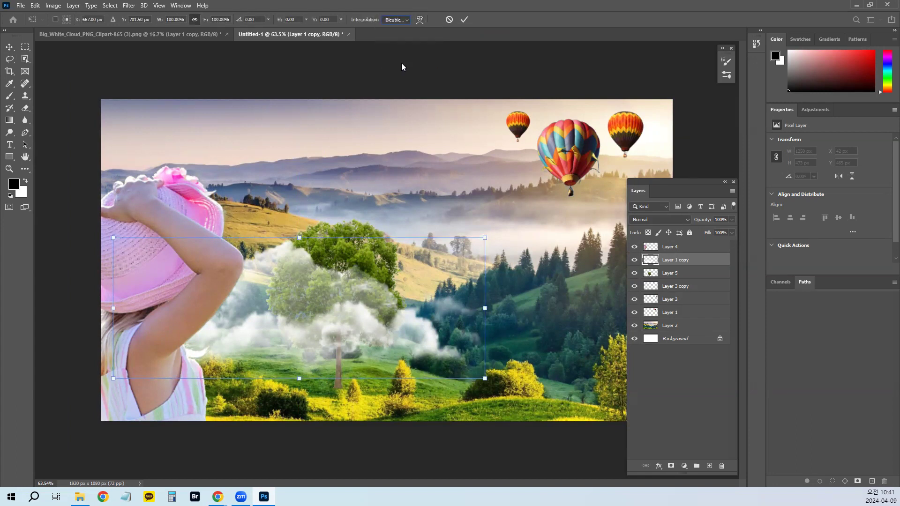
Try warping the cloud's upper edge up towards the sky, undo the distortion, and leave the transform
{"action": "left_click", "coordinate": [419, 21]}
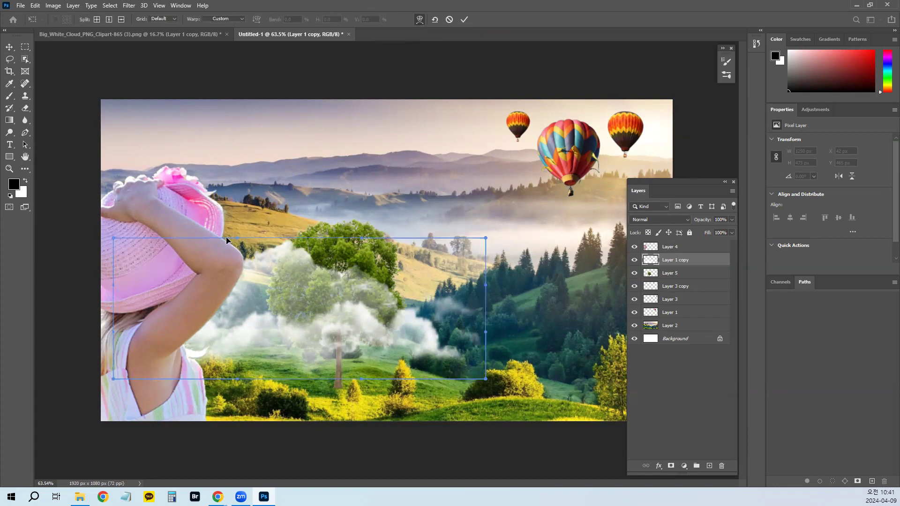
{"action": "left_click_drag", "start_coordinate": [236, 237], "coordinate": [411, 136]}
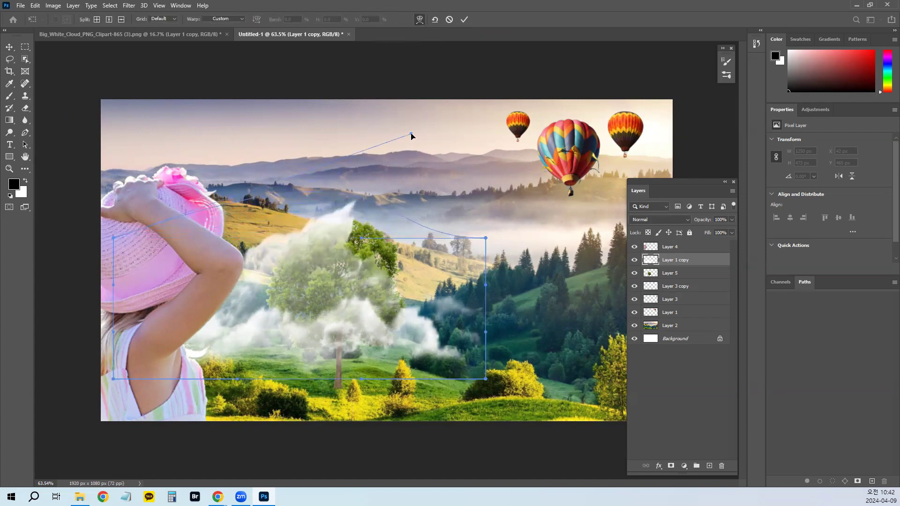
{"action": "key", "text": "ctrl+z"}
{"action": "key", "text": "Return"}
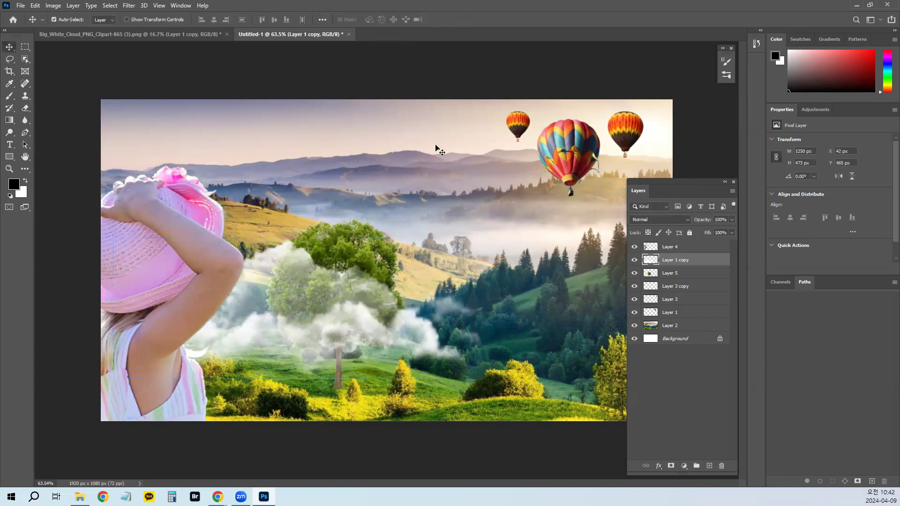
Duplicate the cloud to X 706 px, Y 526 px, and add another copy scaled to about 799 x 305 px at X 602 px, Y 270 px
{"action": "left_click_drag", "start_coordinate": [255, 321], "coordinate": [464, 333]}
{"action": "key", "text": "ctrl+j"}
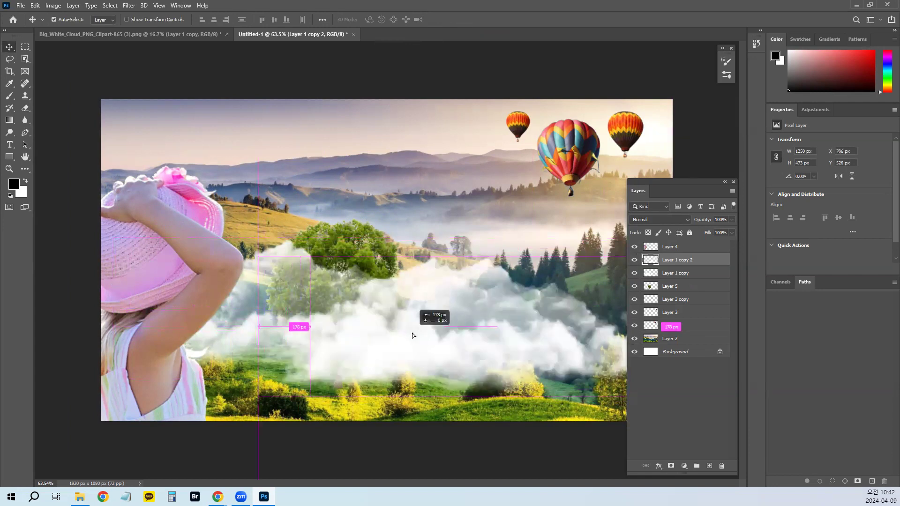
{"action": "left_click_drag", "start_coordinate": [517, 348], "coordinate": [474, 221]}
{"action": "key", "text": "ctrl+t"}
{"action": "left_click_drag", "start_coordinate": [653, 129], "coordinate": [519, 179]}
{"action": "key", "text": "Return"}
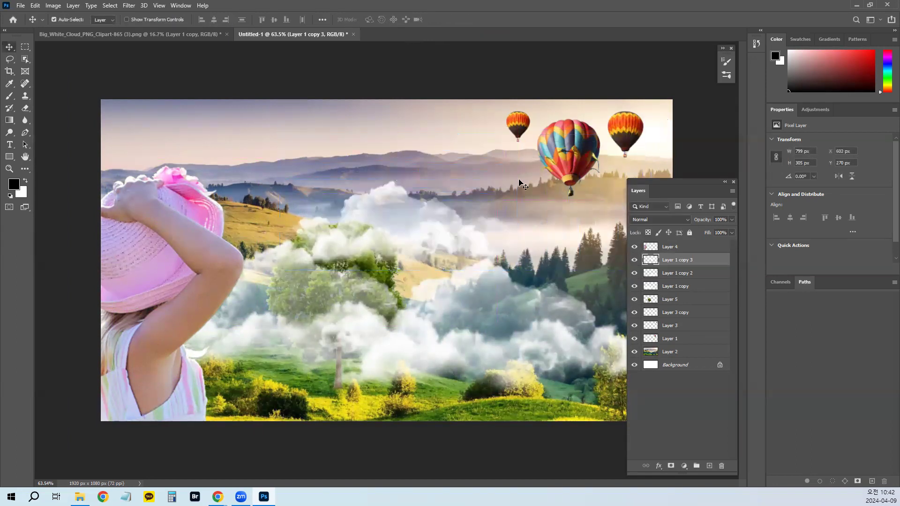
{"action": "key", "text": "alt+Tab"}
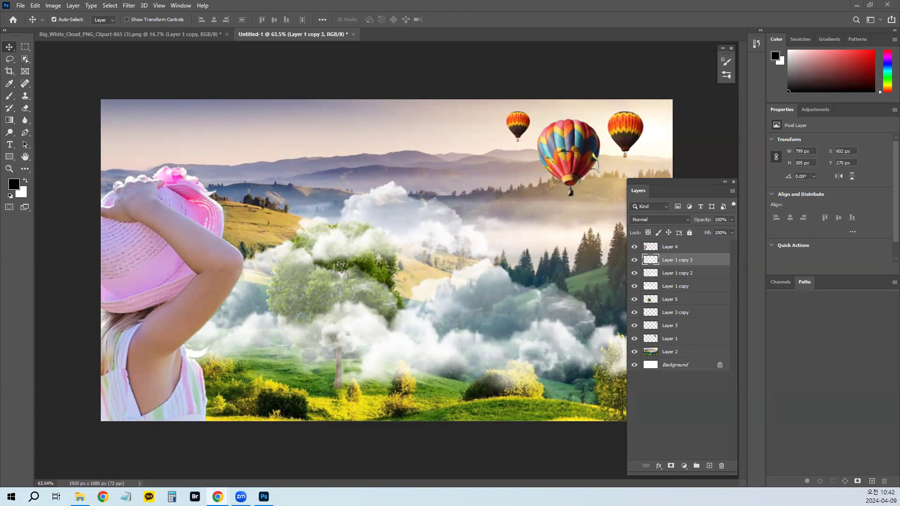
{"action": "left_click", "coordinate": [516, 245]}
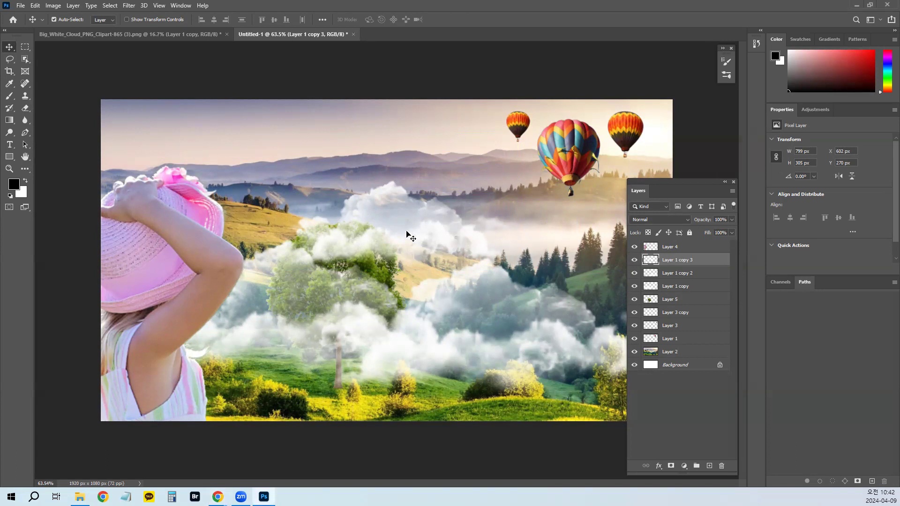
{"action": "left_click", "coordinate": [36, 5]}
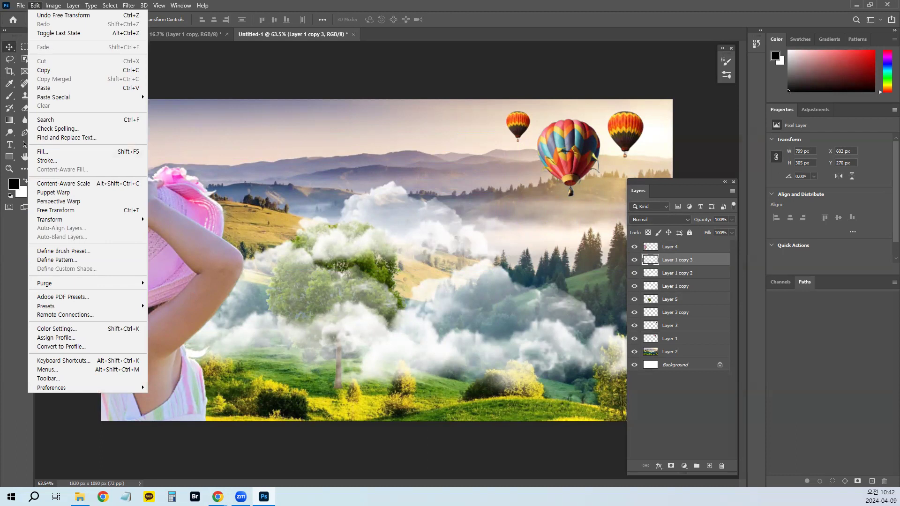
{"action": "key", "text": "Escape"}
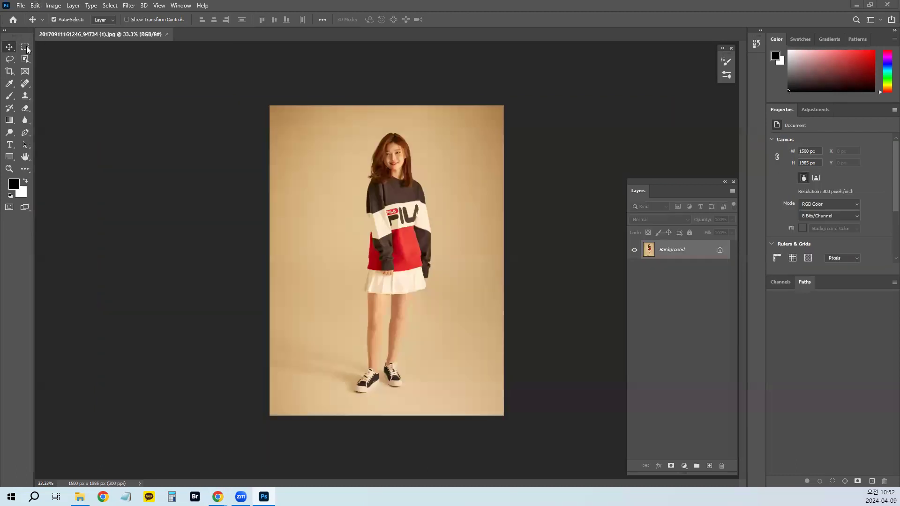
Draw a rectangular marquee selection around the person's head and upper body
{"action": "left_click", "coordinate": [26, 48]}
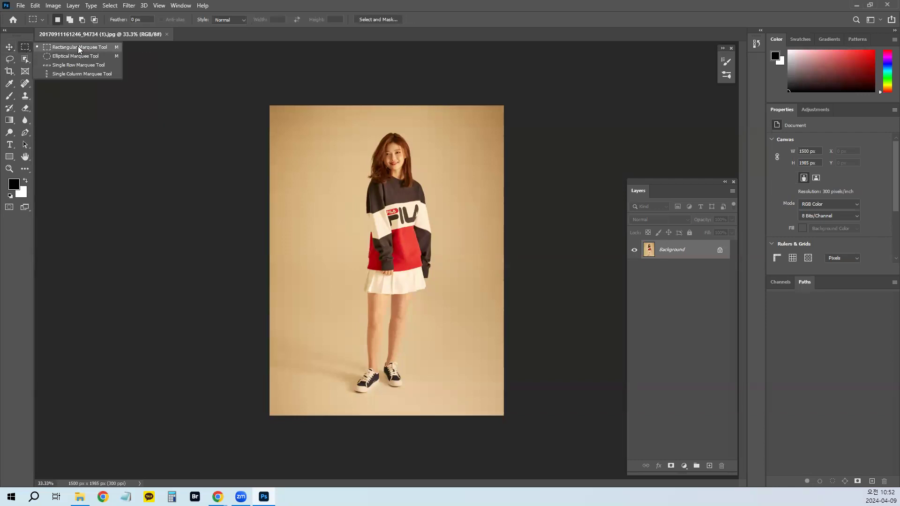
{"action": "left_click", "coordinate": [26, 48]}
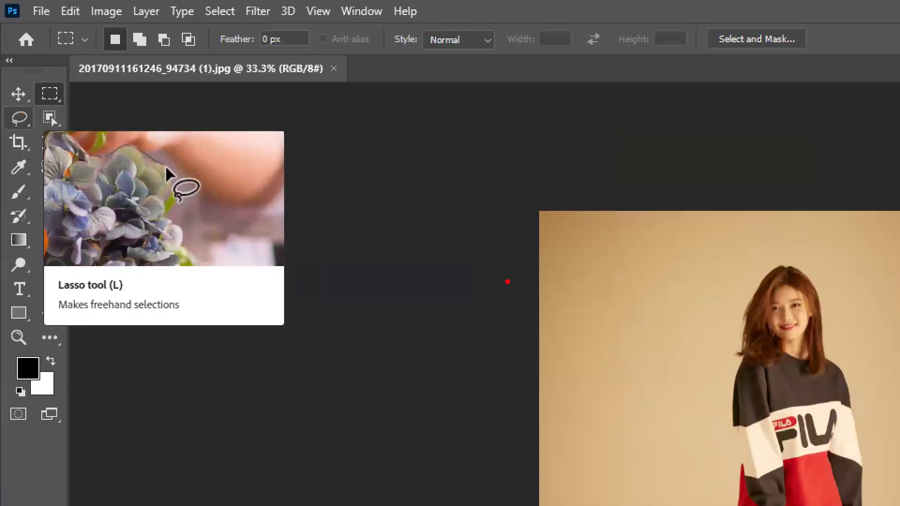
{"action": "mouse_move", "coordinate": [508, 282]}
{"action": "left_mouse_down"}
{"action": "mouse_move", "coordinate": [380, 312]}
{"action": "mouse_move", "coordinate": [333, 223]}
{"action": "mouse_move", "coordinate": [482, 154]}
{"action": "mouse_move", "coordinate": [543, 218]}
{"action": "mouse_move", "coordinate": [513, 265]}
{"action": "mouse_move", "coordinate": [446, 322]}
{"action": "mouse_move", "coordinate": [364, 321]}
{"action": "mouse_move", "coordinate": [409, 303]}
{"action": "mouse_move", "coordinate": [390, 332]}
{"action": "mouse_move", "coordinate": [416, 336]}
{"action": "mouse_move", "coordinate": [390, 385]}
{"action": "left_mouse_up"}
{"action": "left_click", "coordinate": [370, 374]}
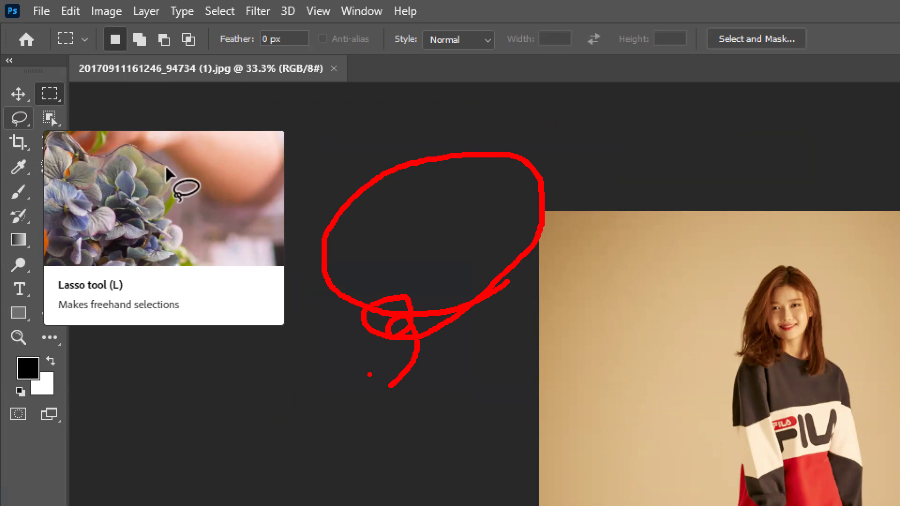
{"action": "key", "text": "Escape"}
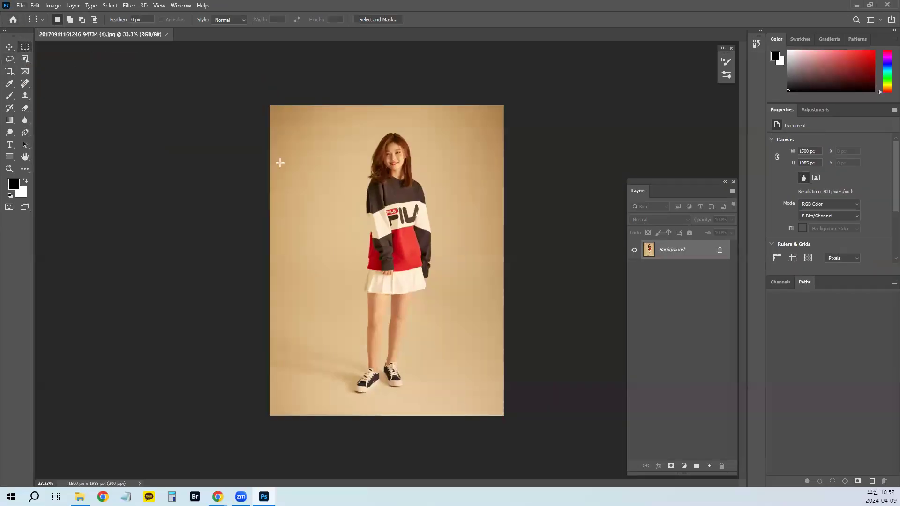
{"action": "left_click_drag", "start_coordinate": [296, 125], "coordinate": [452, 242]}
Try an elliptical marquee beside the person's head, undo it, and clear the remaining rectangular selection
{"action": "right_click", "coordinate": [27, 46]}
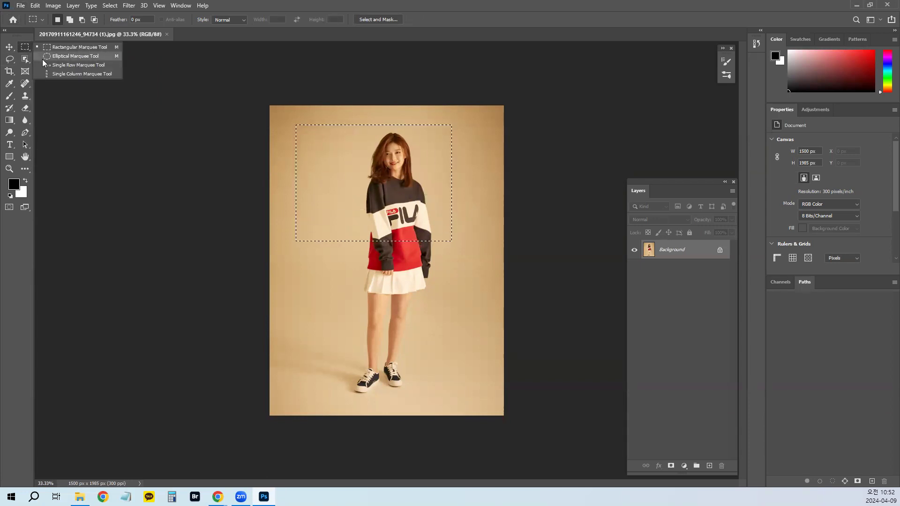
{"action": "left_click", "coordinate": [52, 58]}
{"action": "left_click_drag", "start_coordinate": [320, 121], "coordinate": [397, 208]}
{"action": "key", "text": "ctrl+z"}
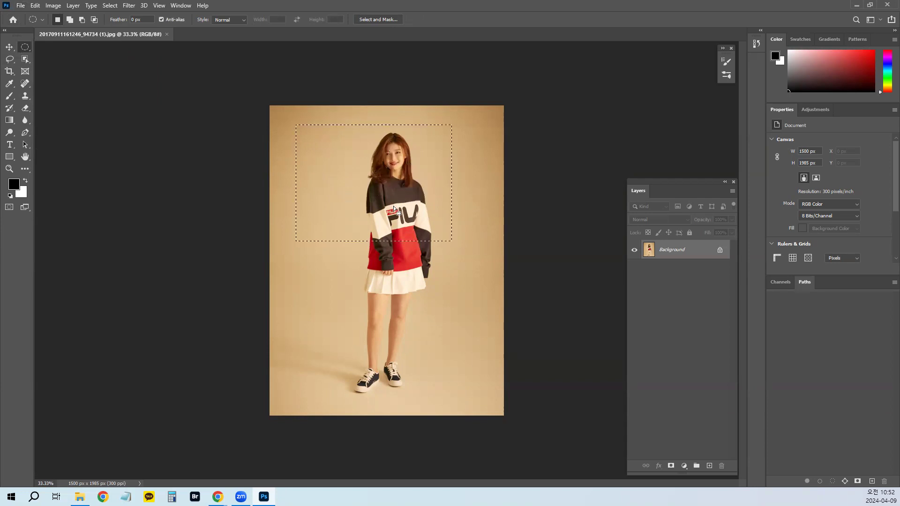
{"action": "left_click", "coordinate": [416, 156]}
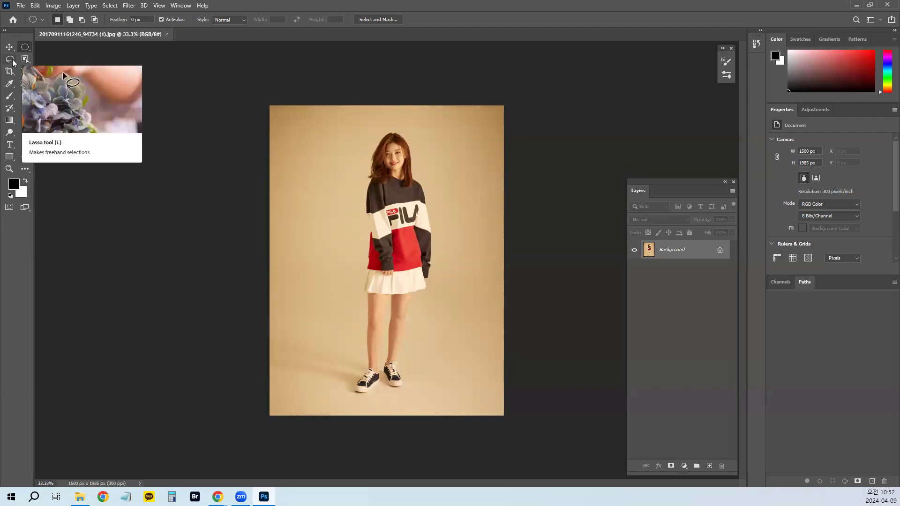
Try freehand Lasso selections around the person's head and upper body, clearing each one
{"action": "left_click", "coordinate": [12, 60]}
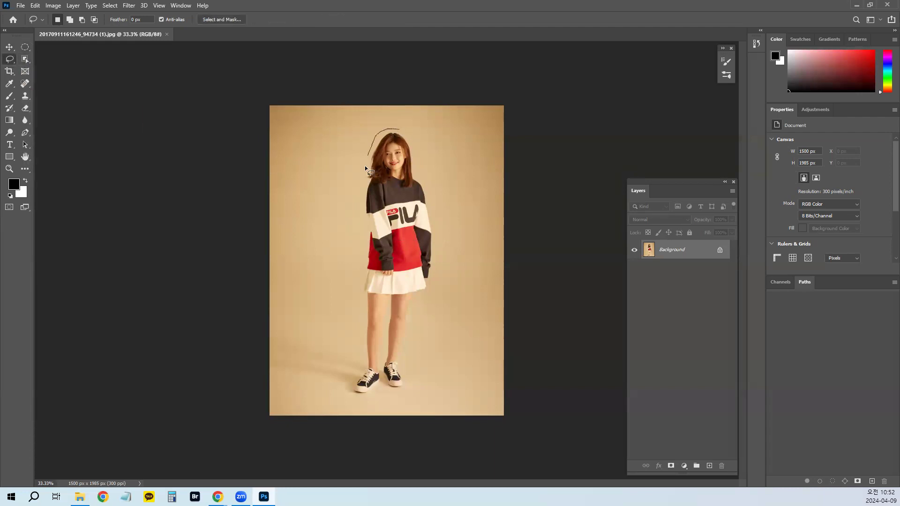
{"action": "mouse_move", "coordinate": [361, 203]}
{"action": "left_mouse_down"}
{"action": "mouse_move", "coordinate": [361, 342]}
{"action": "mouse_move", "coordinate": [350, 388]}
{"action": "mouse_move", "coordinate": [364, 403]}
{"action": "mouse_move", "coordinate": [400, 397]}
{"action": "mouse_move", "coordinate": [417, 382]}
{"action": "mouse_move", "coordinate": [450, 252]}
{"action": "mouse_move", "coordinate": [438, 180]}
{"action": "mouse_move", "coordinate": [406, 133]}
{"action": "left_mouse_up"}
{"action": "key", "text": "ctrl+d"}
{"action": "mouse_move", "coordinate": [364, 230]}
{"action": "left_mouse_down"}
{"action": "mouse_move", "coordinate": [469, 176]}
{"action": "mouse_move", "coordinate": [462, 141]}
{"action": "left_mouse_up"}
{"action": "left_click_drag", "start_coordinate": [456, 134], "coordinate": [456, 135]}
{"action": "key", "text": "ctrl+d"}
Draw a loose freehand selection around the upper body and add further lassoed areas to it
{"action": "mouse_move", "coordinate": [340, 201]}
{"action": "left_mouse_down"}
{"action": "mouse_move", "coordinate": [291, 184]}
{"action": "mouse_move", "coordinate": [295, 218]}
{"action": "mouse_move", "coordinate": [327, 234]}
{"action": "mouse_move", "coordinate": [346, 246]}
{"action": "left_mouse_up"}
{"action": "left_click", "coordinate": [354, 223]}
{"action": "mouse_move", "coordinate": [347, 162]}
{"action": "left_mouse_down"}
{"action": "mouse_move", "coordinate": [340, 248]}
{"action": "mouse_move", "coordinate": [368, 176]}
{"action": "mouse_move", "coordinate": [353, 165]}
{"action": "left_mouse_up"}
{"action": "key", "text": "shift"}
{"action": "mouse_move", "coordinate": [362, 147]}
{"action": "left_mouse_down"}
{"action": "mouse_move", "coordinate": [345, 153]}
{"action": "mouse_move", "coordinate": [387, 118]}
{"action": "mouse_move", "coordinate": [461, 179]}
{"action": "mouse_move", "coordinate": [396, 240]}
{"action": "mouse_move", "coordinate": [341, 177]}
{"action": "mouse_move", "coordinate": [363, 150]}
{"action": "left_mouse_up"}
{"action": "mouse_move", "coordinate": [379, 230]}
{"action": "left_mouse_down"}
{"action": "mouse_move", "coordinate": [332, 265]}
{"action": "mouse_move", "coordinate": [429, 262]}
{"action": "mouse_move", "coordinate": [405, 205]}
{"action": "mouse_move", "coordinate": [407, 252]}
{"action": "mouse_move", "coordinate": [434, 248]}
{"action": "left_mouse_up"}
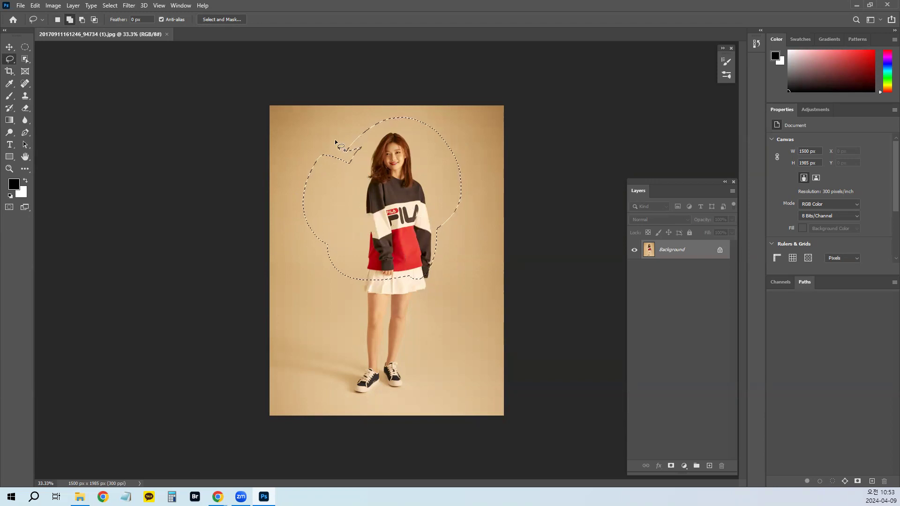
Subtract the surplus background on both sides of the body from the lasso selection, then clear the selection
{"action": "mouse_move", "coordinate": [355, 132]}
{"action": "left_mouse_down"}
{"action": "mouse_move", "coordinate": [356, 105]}
{"action": "mouse_move", "coordinate": [367, 120]}
{"action": "left_mouse_up"}
{"action": "mouse_move", "coordinate": [356, 232]}
{"action": "left_mouse_down"}
{"action": "mouse_move", "coordinate": [361, 275]}
{"action": "mouse_move", "coordinate": [285, 275]}
{"action": "mouse_move", "coordinate": [287, 121]}
{"action": "mouse_move", "coordinate": [372, 96]}
{"action": "left_mouse_up"}
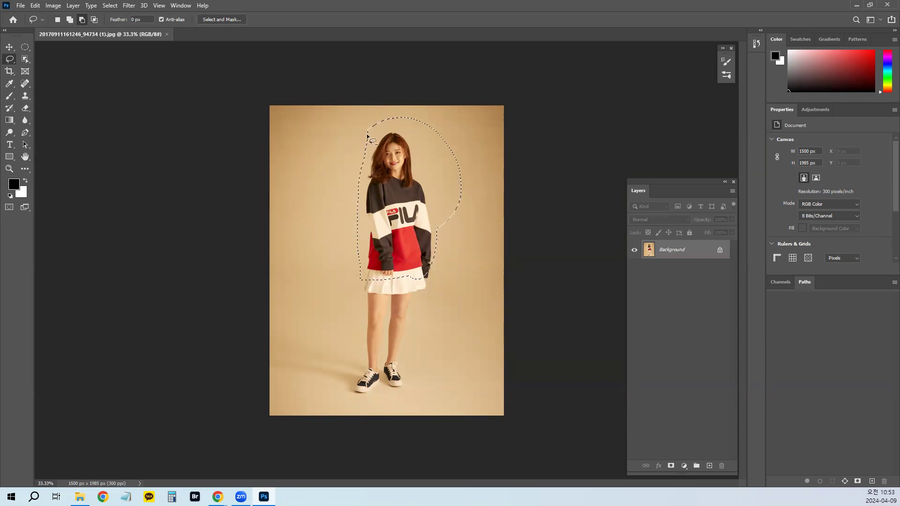
{"action": "mouse_move", "coordinate": [356, 163]}
{"action": "left_mouse_down"}
{"action": "mouse_move", "coordinate": [381, 126]}
{"action": "mouse_move", "coordinate": [404, 125]}
{"action": "mouse_move", "coordinate": [421, 145]}
{"action": "mouse_move", "coordinate": [445, 246]}
{"action": "mouse_move", "coordinate": [472, 216]}
{"action": "mouse_move", "coordinate": [475, 144]}
{"action": "mouse_move", "coordinate": [430, 104]}
{"action": "mouse_move", "coordinate": [364, 125]}
{"action": "left_mouse_up"}
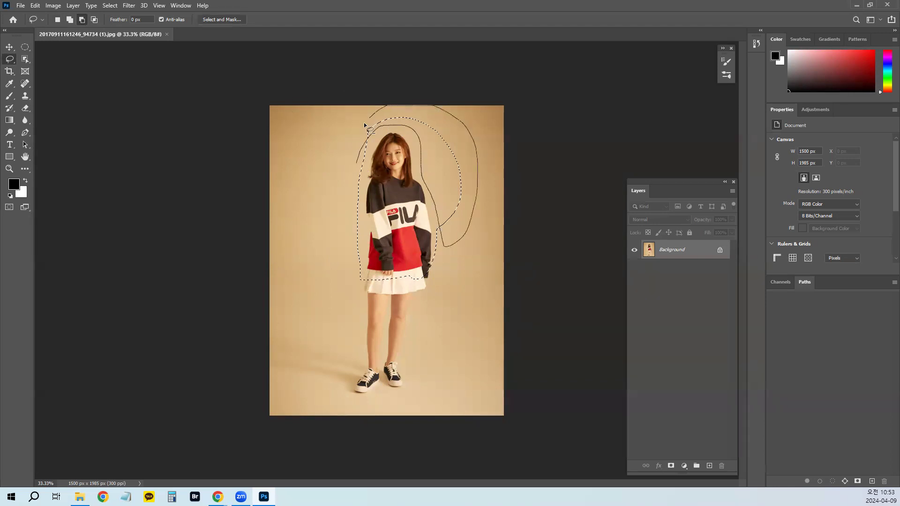
{"action": "left_click_drag", "start_coordinate": [352, 163], "coordinate": [354, 162]}
{"action": "mouse_move", "coordinate": [357, 296]}
{"action": "left_mouse_down"}
{"action": "mouse_move", "coordinate": [364, 164]}
{"action": "mouse_move", "coordinate": [373, 135]}
{"action": "mouse_move", "coordinate": [386, 128]}
{"action": "mouse_move", "coordinate": [409, 137]}
{"action": "mouse_move", "coordinate": [429, 193]}
{"action": "mouse_move", "coordinate": [438, 268]}
{"action": "mouse_move", "coordinate": [455, 220]}
{"action": "mouse_move", "coordinate": [441, 132]}
{"action": "left_mouse_up"}
{"action": "mouse_move", "coordinate": [376, 112]}
{"action": "left_mouse_down"}
{"action": "mouse_move", "coordinate": [348, 151]}
{"action": "mouse_move", "coordinate": [352, 291]}
{"action": "left_mouse_up"}
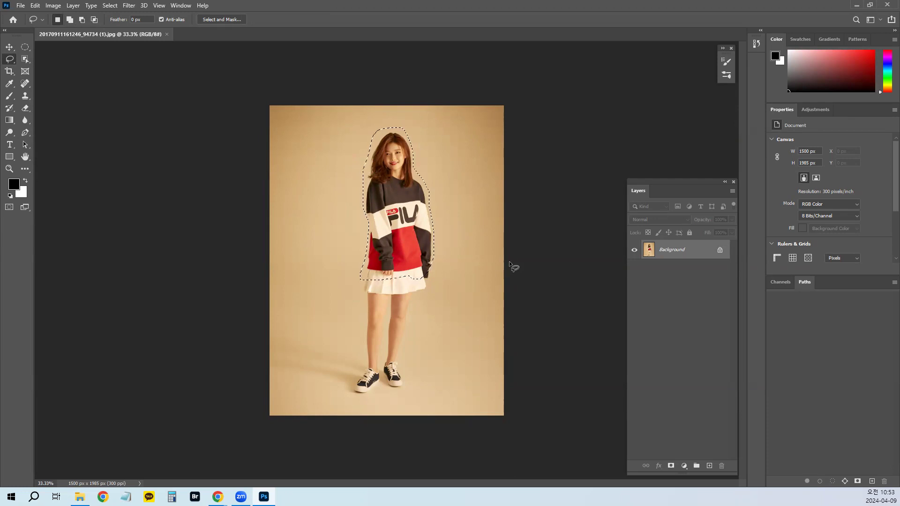
{"action": "key", "text": "ctrl+d"}
Start a Polygonal Lasso outline at the crown of the head and trace it down the outer hair to the shoulder
{"action": "right_click", "coordinate": [13, 59]}
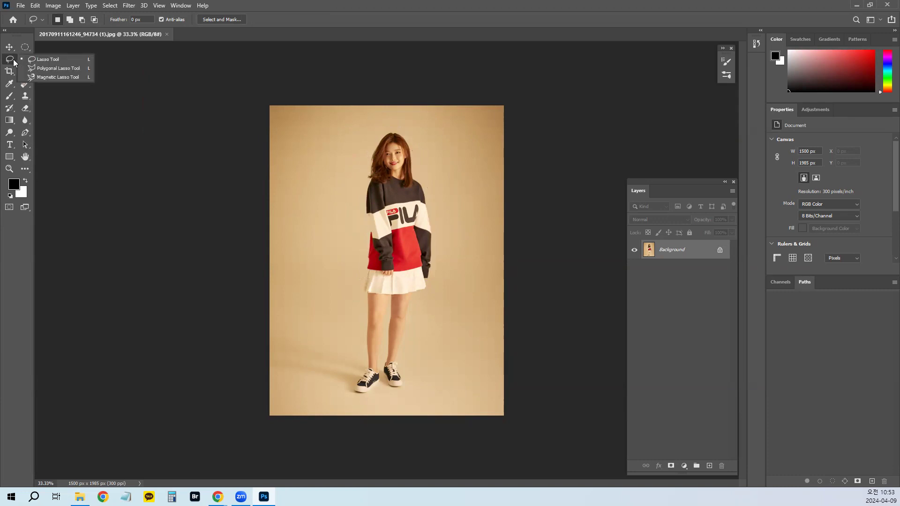
{"action": "left_click", "coordinate": [45, 69]}
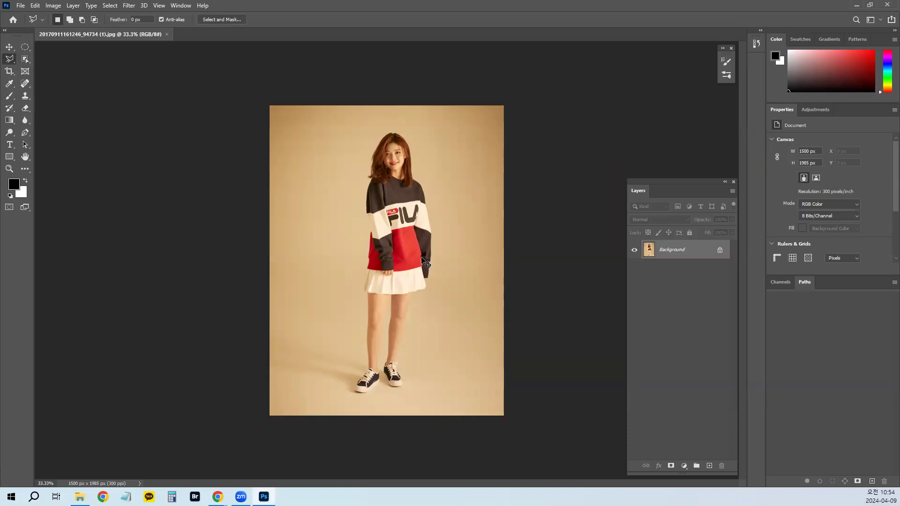
{"action": "key", "text": "ctrl+plus"}
{"action": "key", "text": "ctrl+plus"}
{"action": "key", "text": "ctrl+plus"}
{"action": "key", "text": "ctrl+plus"}
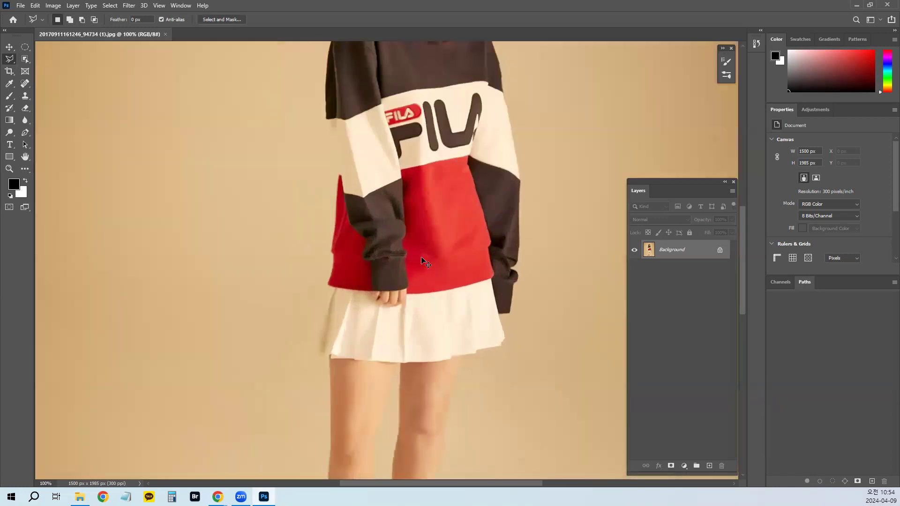
{"action": "left_click_drag", "start_coordinate": [410, 283], "coordinate": [410, 311]}
{"action": "scroll", "coordinate": [410, 311], "scroll_direction": "up", "scroll_amount": 10}
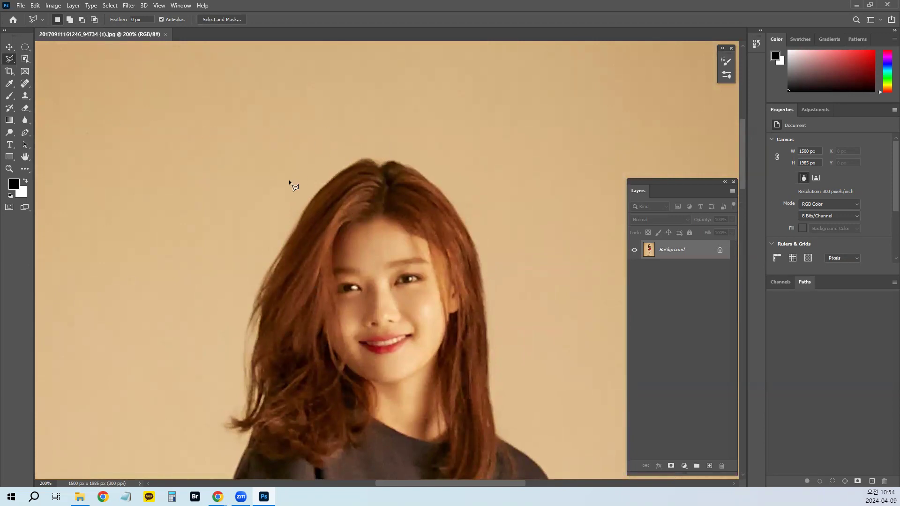
{"action": "left_click", "coordinate": [380, 166]}
{"action": "left_click", "coordinate": [368, 156]}
{"action": "left_click", "coordinate": [345, 167]}
{"action": "mouse_move", "coordinate": [233, 462]}
{"action": "left_mouse_down"}
{"action": "mouse_move", "coordinate": [299, 207]}
{"action": "mouse_move", "coordinate": [301, 134]}
{"action": "left_mouse_up"}
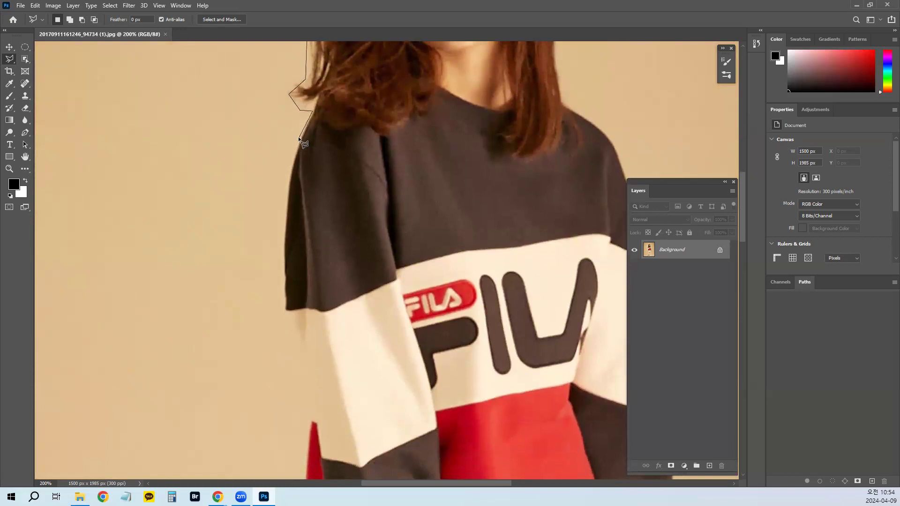
Continue the polygonal outline down the dark sleeve and out into the background, close it, and clear the selection
{"action": "left_click", "coordinate": [289, 173]}
{"action": "left_click", "coordinate": [285, 215]}
{"action": "left_click", "coordinate": [284, 311]}
{"action": "left_click", "coordinate": [69, 247]}
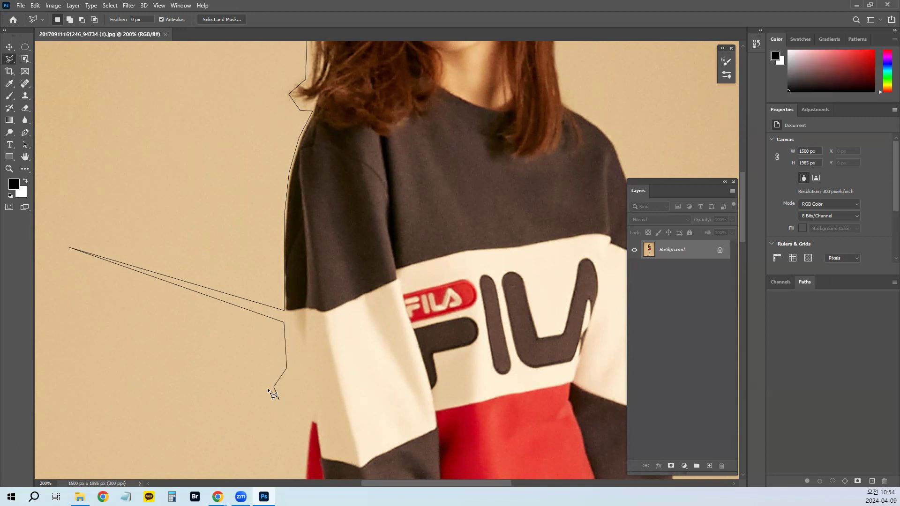
{"action": "double_click", "coordinate": [268, 388]}
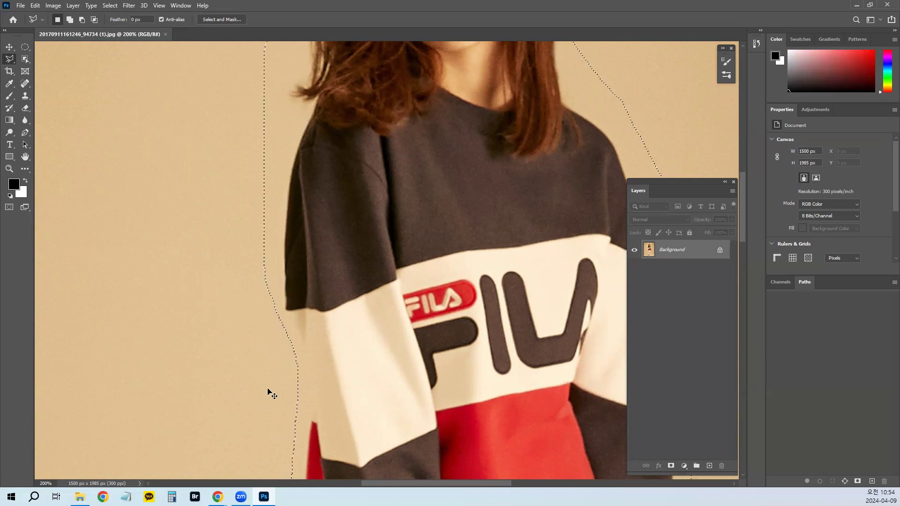
{"action": "key", "text": "ctrl+d"}
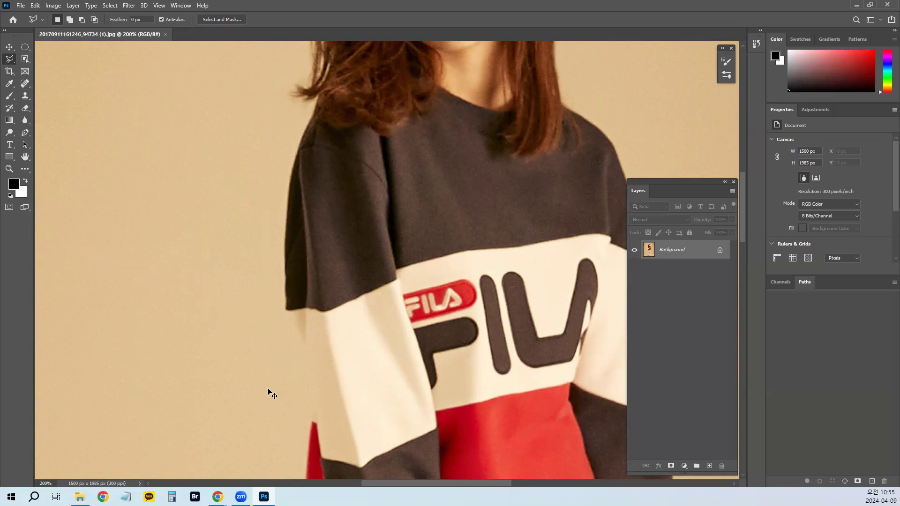
Start a new Polygonal Lasso outline at the crown, trace part of the hair, and place stray points out in the background
{"action": "mouse_move", "coordinate": [274, 304]}
{"action": "left_mouse_down"}
{"action": "mouse_move", "coordinate": [232, 413]}
{"action": "mouse_move", "coordinate": [404, 289]}
{"action": "mouse_move", "coordinate": [483, 192]}
{"action": "left_mouse_up"}
{"action": "left_click", "coordinate": [477, 139]}
{"action": "left_click", "coordinate": [358, 274]}
{"action": "left_click", "coordinate": [310, 319]}
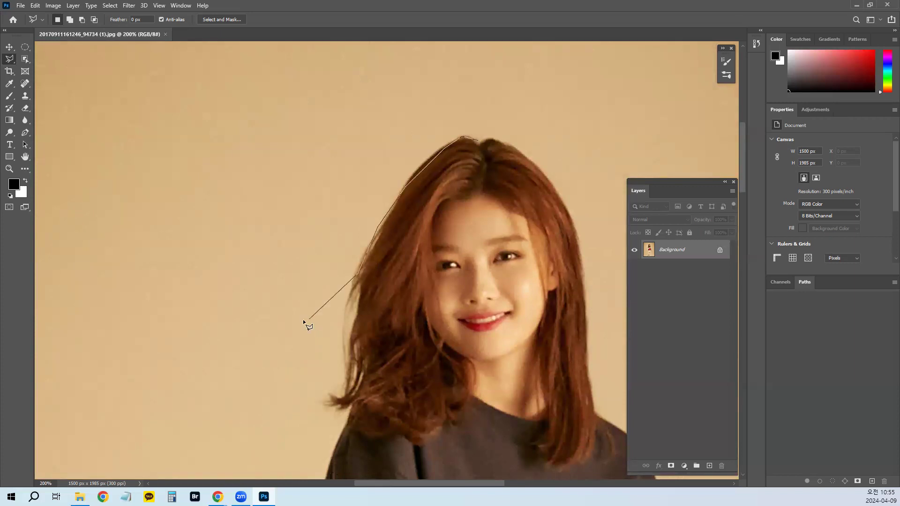
{"action": "left_click", "coordinate": [260, 343]}
{"action": "left_click", "coordinate": [81, 367]}
{"action": "left_click", "coordinate": [287, 352]}
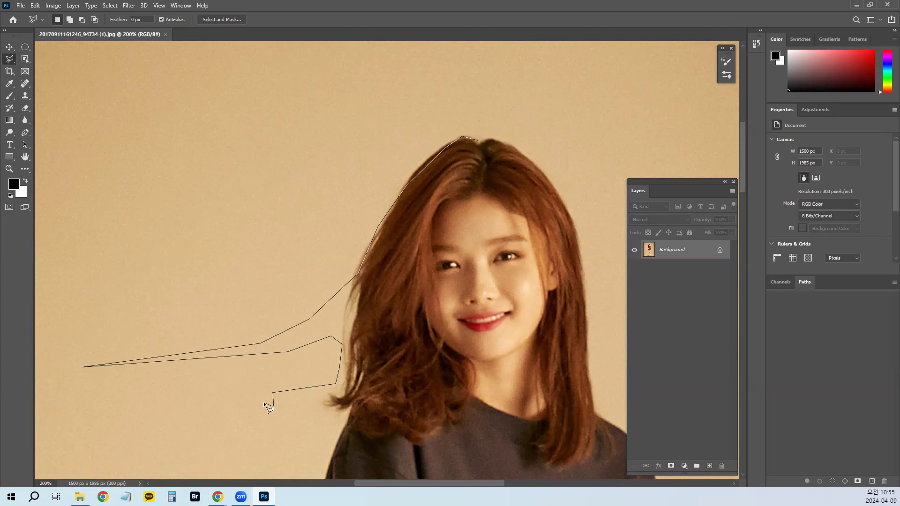
Remove the stray background points from the polygonal outline and retrace the hair edge down to the shoulder
{"action": "key", "text": "BackSpace"}
{"action": "key", "text": "BackSpace"}
{"action": "key", "text": "BackSpace"}
{"action": "key", "text": "BackSpace"}
{"action": "key", "text": "BackSpace"}
{"action": "key", "text": "BackSpace"}
{"action": "key", "text": "BackSpace"}
{"action": "key", "text": "BackSpace"}
{"action": "key", "text": "BackSpace"}
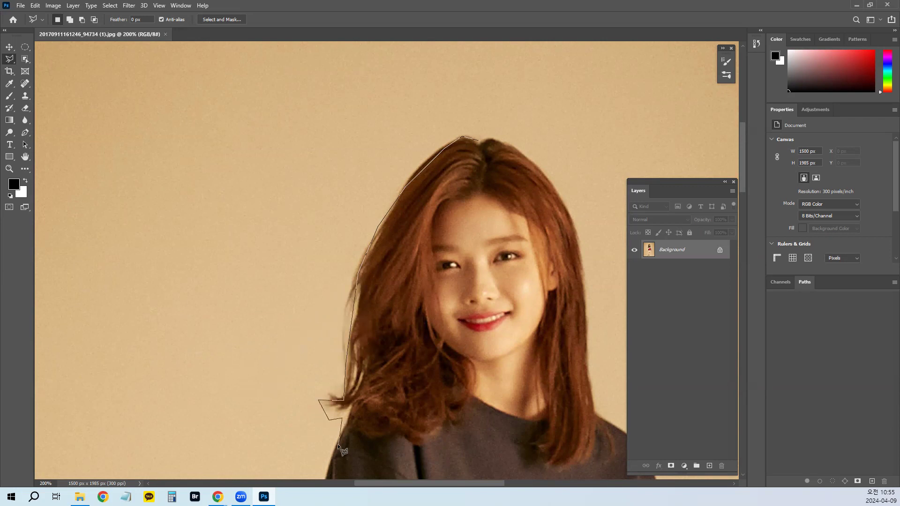
Extend the polygonal outline down the shoulder and sleeve to the lower edge of the sweater
{"action": "scroll", "coordinate": [324, 440], "scroll_direction": "down", "scroll_amount": 5}
{"action": "left_click", "coordinate": [320, 257]}
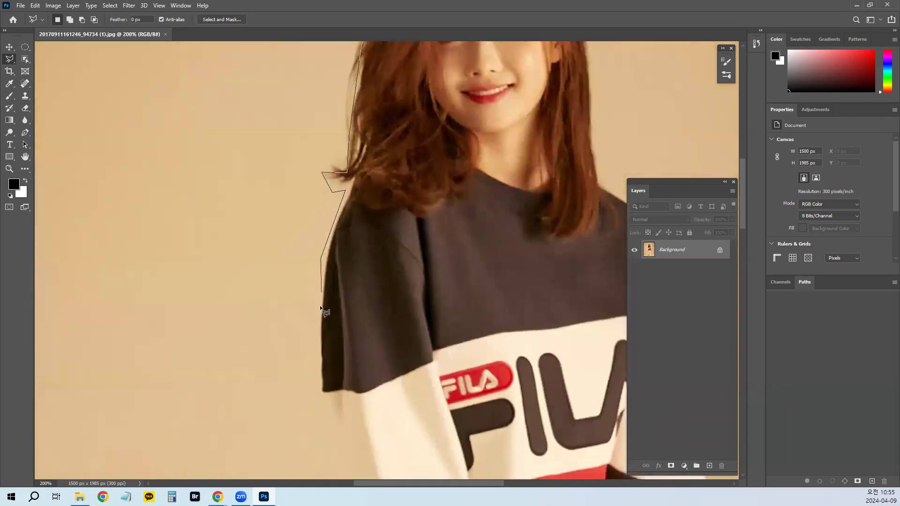
{"action": "scroll", "coordinate": [308, 323], "scroll_direction": "down", "scroll_amount": 4}
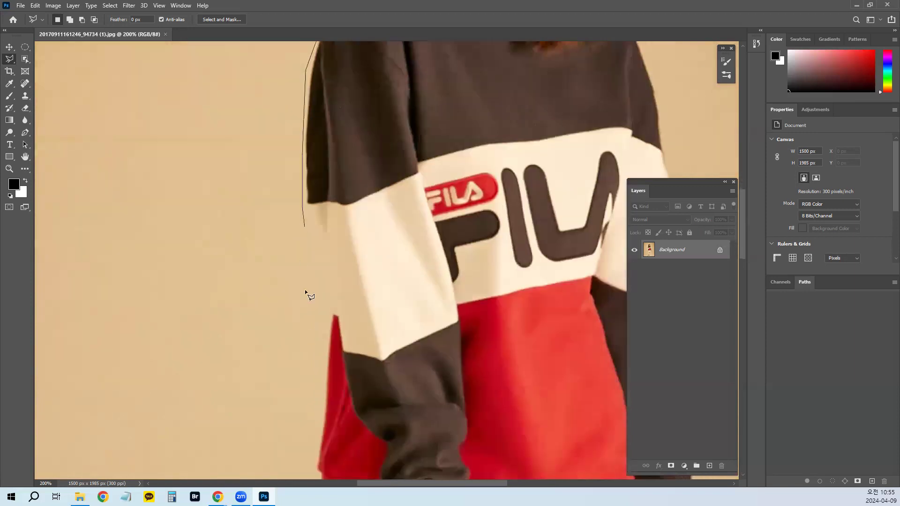
{"action": "scroll", "coordinate": [313, 374], "scroll_direction": "down", "scroll_amount": 4}
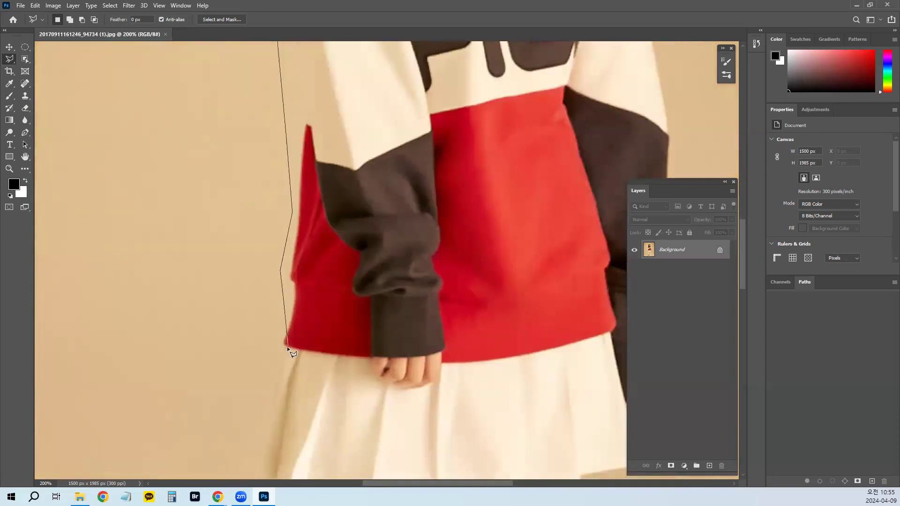
{"action": "scroll", "coordinate": [283, 339], "scroll_direction": "up", "scroll_amount": 3}
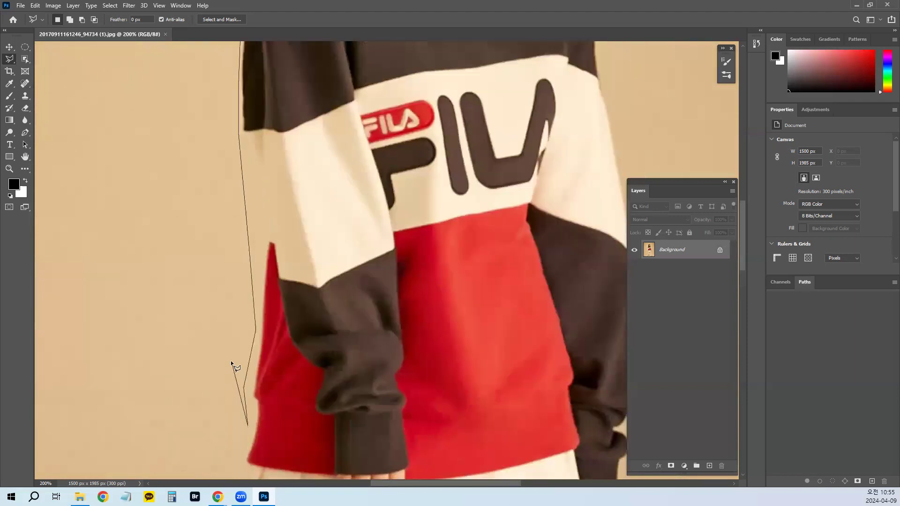
Route the polygonal outline across the sweater and up around the far side of the head to its starting point
{"action": "left_click_drag", "start_coordinate": [378, 362], "coordinate": [300, 440]}
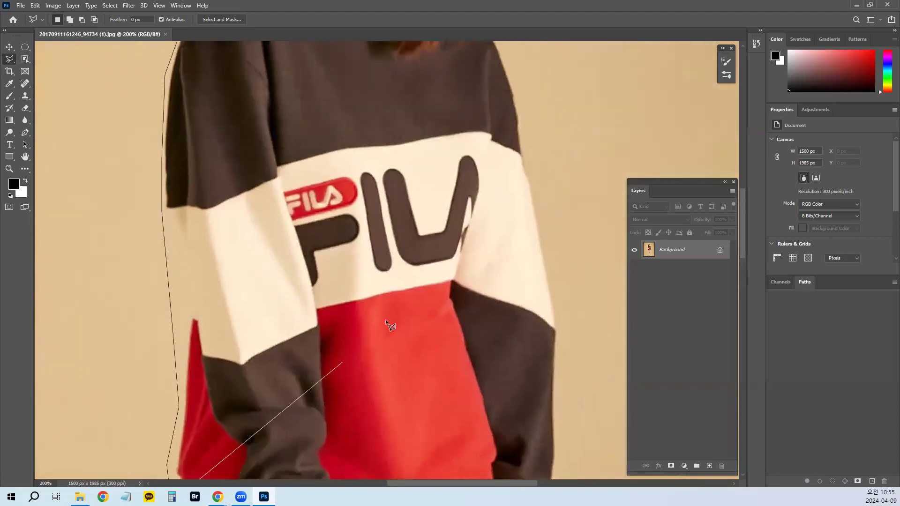
{"action": "left_click_drag", "start_coordinate": [356, 303], "coordinate": [347, 414]}
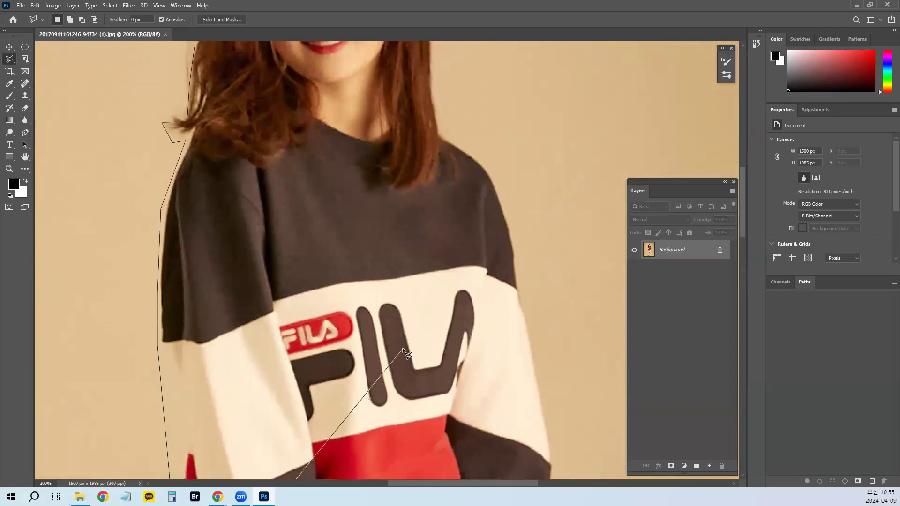
{"action": "scroll", "coordinate": [470, 254], "scroll_direction": "up", "scroll_amount": 6}
{"action": "left_click", "coordinate": [473, 213]}
{"action": "left_click", "coordinate": [440, 108]}
{"action": "left_click", "coordinate": [352, 109]}
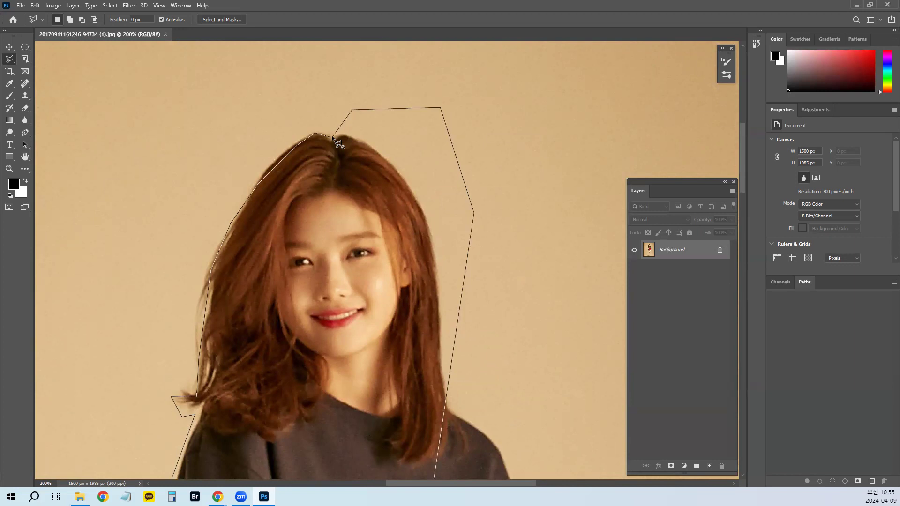
{"action": "key", "text": "ctrl+2"}
{"action": "mouse_move", "coordinate": [366, 143]}
{"action": "left_mouse_down"}
{"action": "mouse_move", "coordinate": [329, 142]}
{"action": "mouse_move", "coordinate": [335, 190]}
{"action": "mouse_move", "coordinate": [350, 154]}
{"action": "left_mouse_up"}
{"action": "key", "text": "p"}
{"action": "mouse_move", "coordinate": [93, 63]}
{"action": "left_mouse_down"}
{"action": "mouse_move", "coordinate": [388, 108]}
{"action": "mouse_move", "coordinate": [477, 52]}
{"action": "left_mouse_up"}
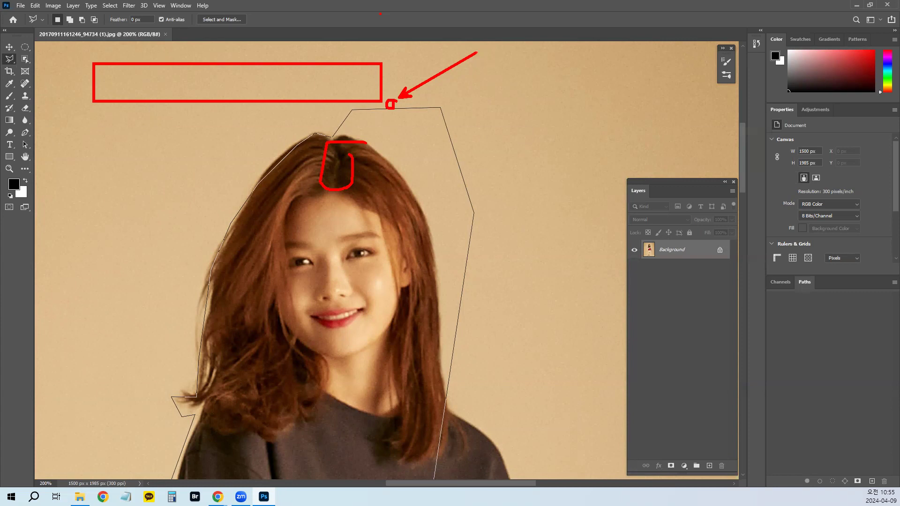
{"action": "key", "text": "Escape"}
Draw a closed Polygonal Lasso selection from the crown, crossing the face at eye level and taking in background on both sides
{"action": "left_click", "coordinate": [333, 137]}
{"action": "left_click", "coordinate": [437, 86]}
{"action": "left_click", "coordinate": [515, 171]}
{"action": "left_click", "coordinate": [453, 285]}
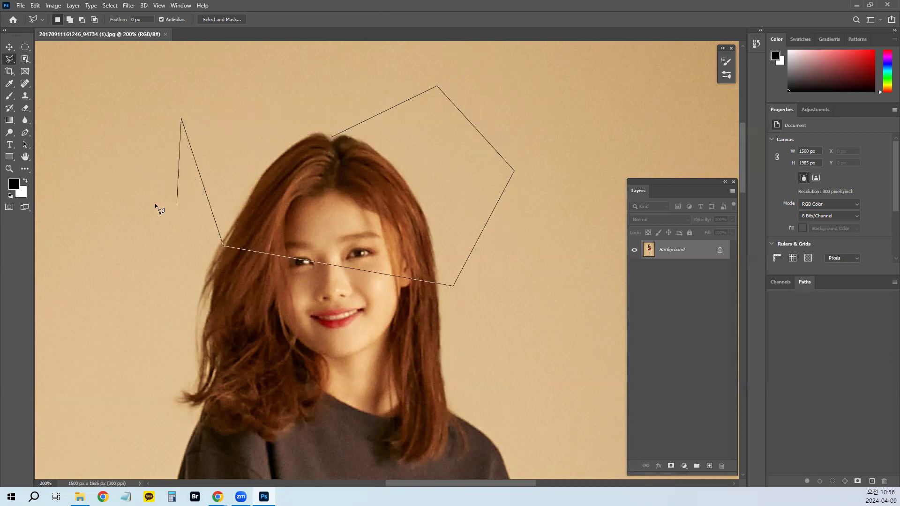
{"action": "left_click", "coordinate": [197, 78]}
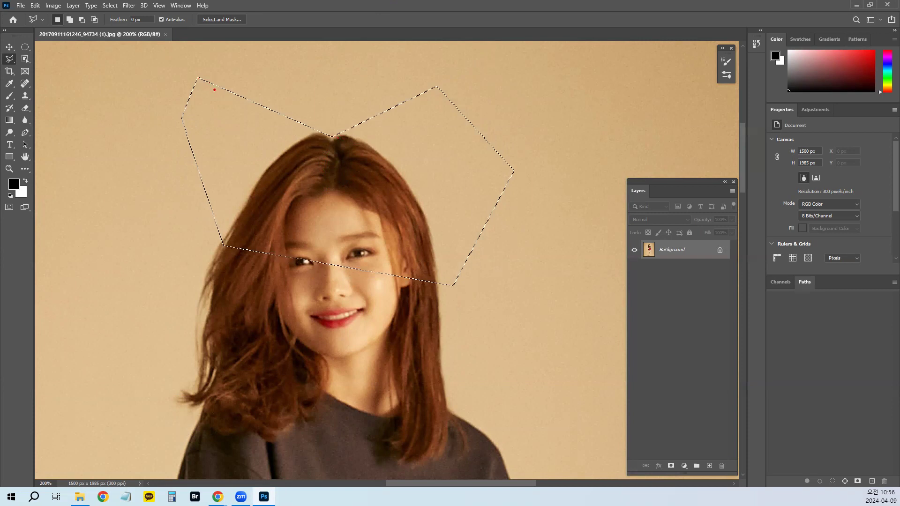
{"action": "left_click_drag", "start_coordinate": [200, 78], "coordinate": [334, 137]}
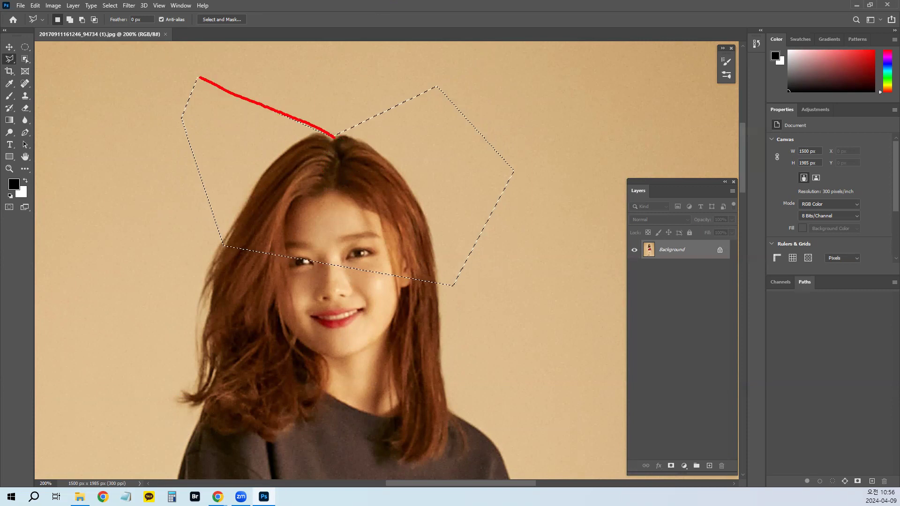
{"action": "key", "text": "Escape"}
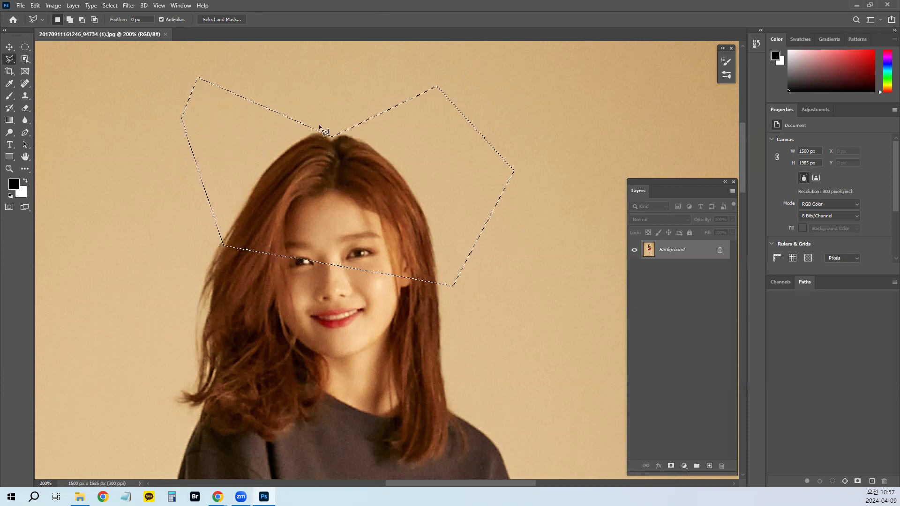
Clear the selection and draw a rectangular marquee about 142 x 120 px over the background and the hair's upper edge
{"action": "key", "text": "ctrl+d"}
{"action": "right_click", "coordinate": [29, 47]}
{"action": "left_click", "coordinate": [61, 48]}
{"action": "left_click_drag", "start_coordinate": [152, 108], "coordinate": [286, 219]}
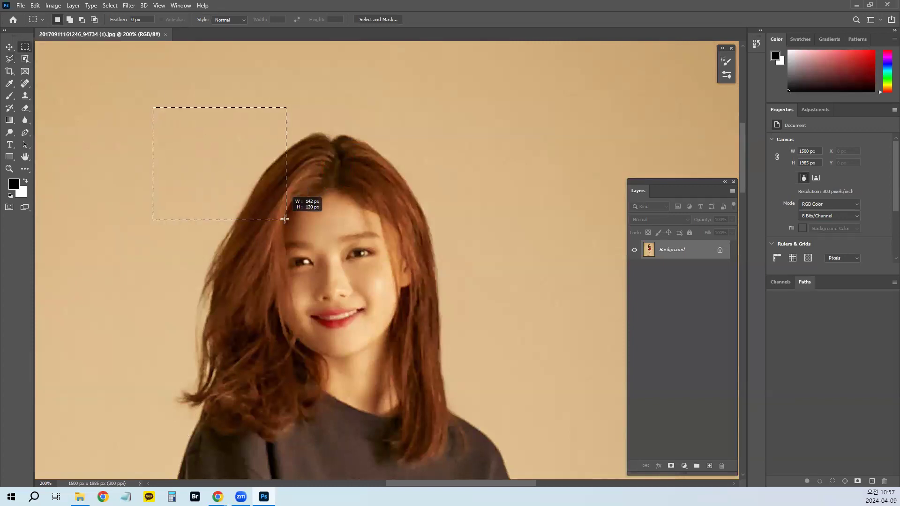
Add a closed Polygonal Lasso area around the head and face, overlapping the rectangle, to the existing selection
{"action": "key", "text": "l"}
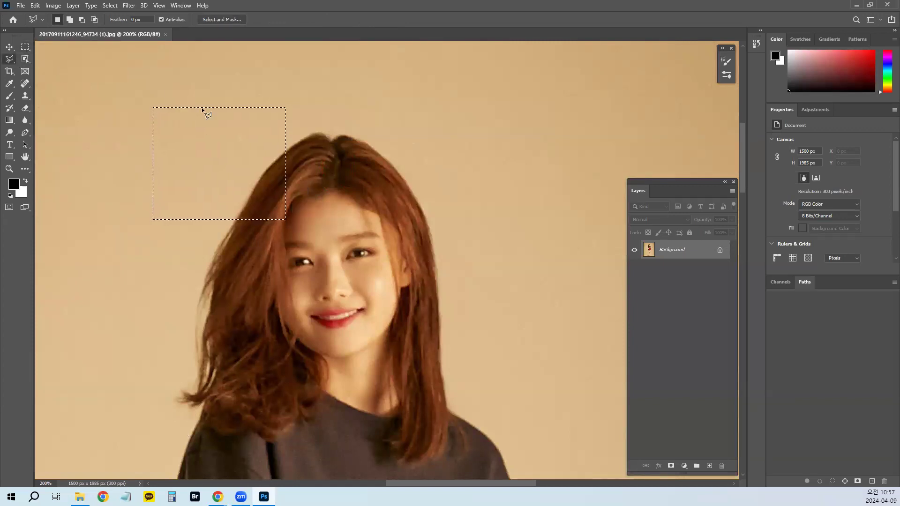
{"action": "left_click", "coordinate": [280, 140], "text": "shift"}
{"action": "left_click", "coordinate": [358, 86]}
{"action": "left_click", "coordinate": [474, 167]}
{"action": "left_click", "coordinate": [504, 257]}
{"action": "left_click", "coordinate": [444, 312]}
{"action": "left_click", "coordinate": [337, 369]}
{"action": "left_click", "coordinate": [192, 350]}
{"action": "left_click", "coordinate": [185, 233]}
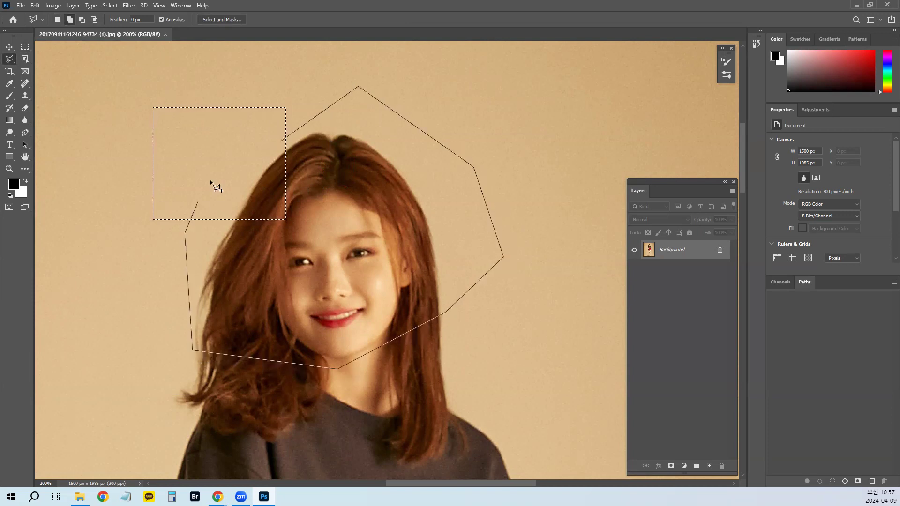
{"action": "double_click", "coordinate": [210, 179]}
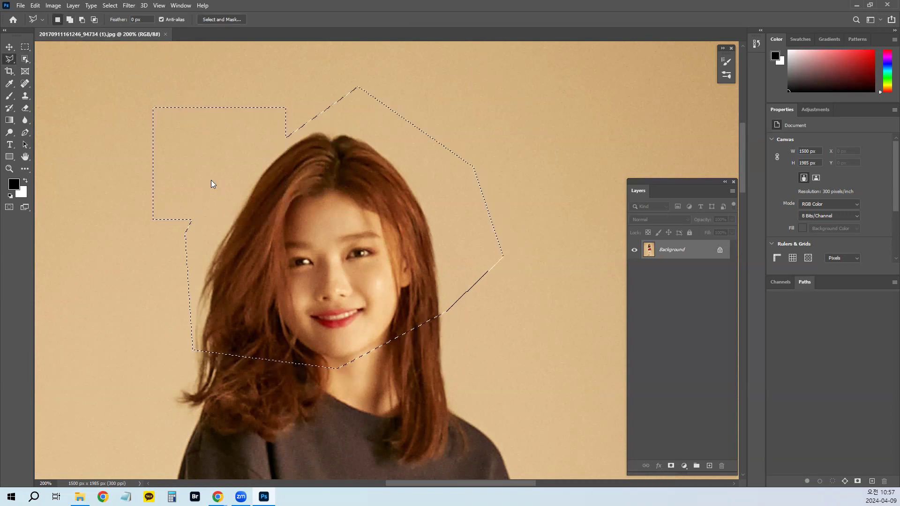
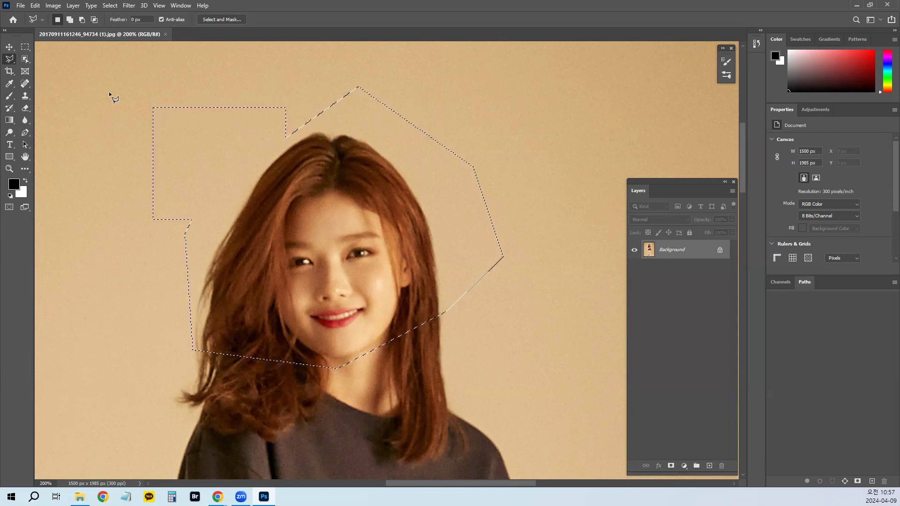
Choose the Magnetic Lasso tool and clear the combined selection
{"action": "right_click", "coordinate": [10, 62]}
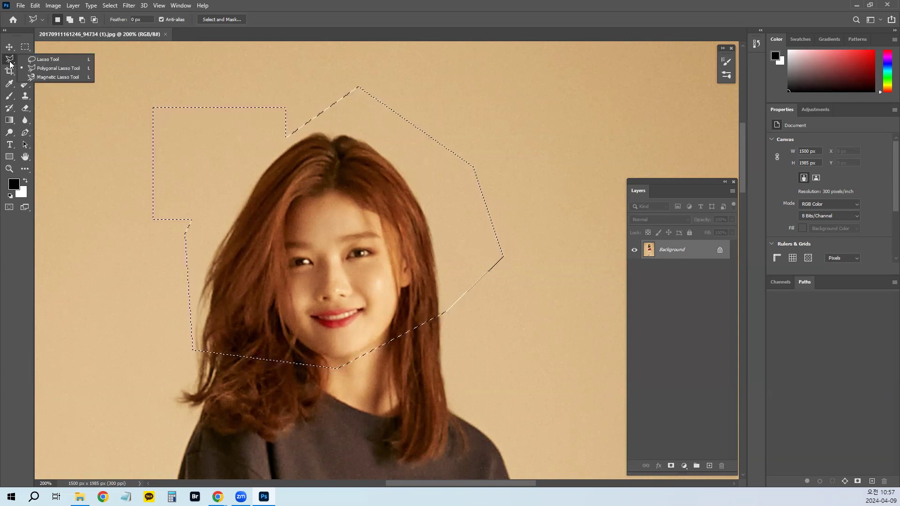
{"action": "left_click", "coordinate": [61, 78]}
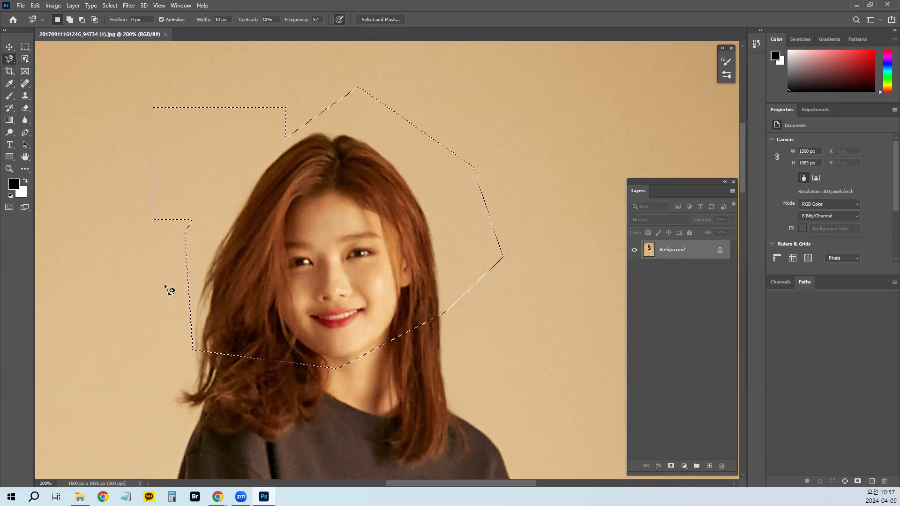
{"action": "key", "text": "ctrl+d"}
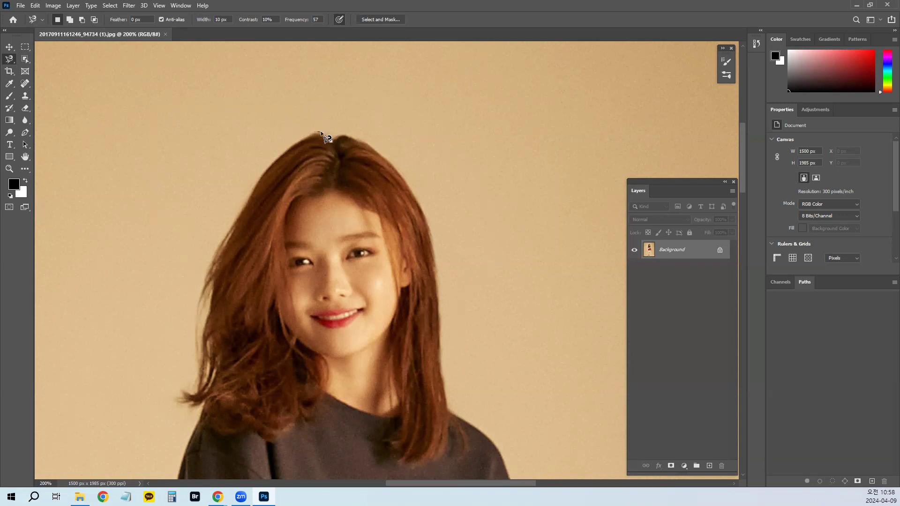
Try to trace a Magnetic Lasso outline from the crown along the hair, sleeve and sweater to the skirt hem
{"action": "left_click", "coordinate": [331, 140]}
{"action": "left_click_drag", "start_coordinate": [208, 417], "coordinate": [281, 131]}
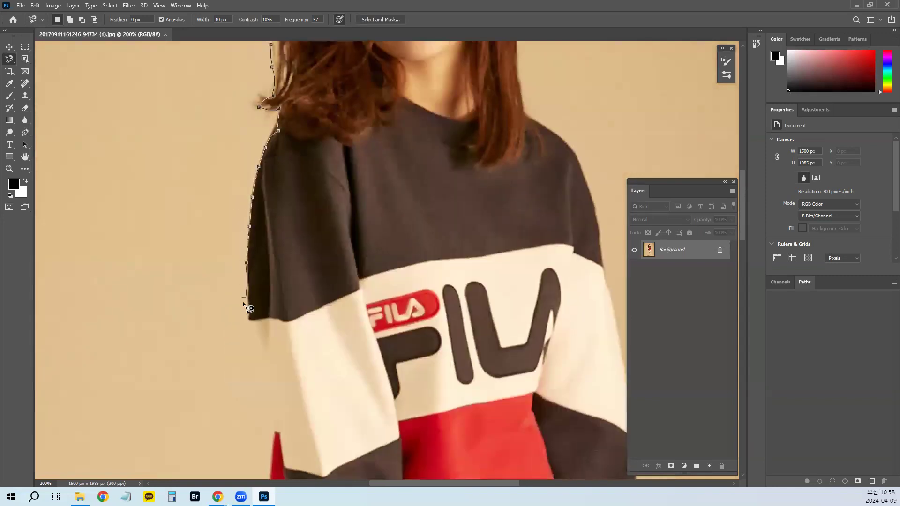
{"action": "left_click_drag", "start_coordinate": [245, 324], "coordinate": [246, 165]}
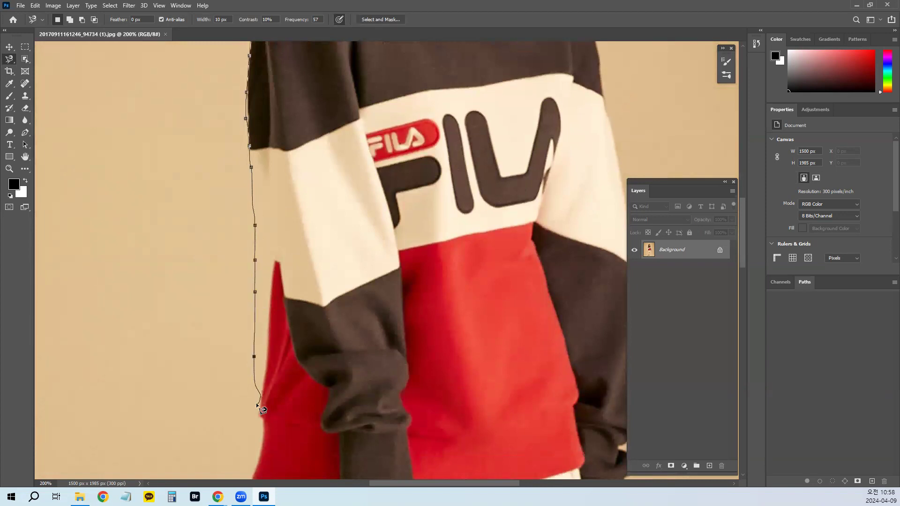
{"action": "left_click_drag", "start_coordinate": [257, 407], "coordinate": [256, 219]}
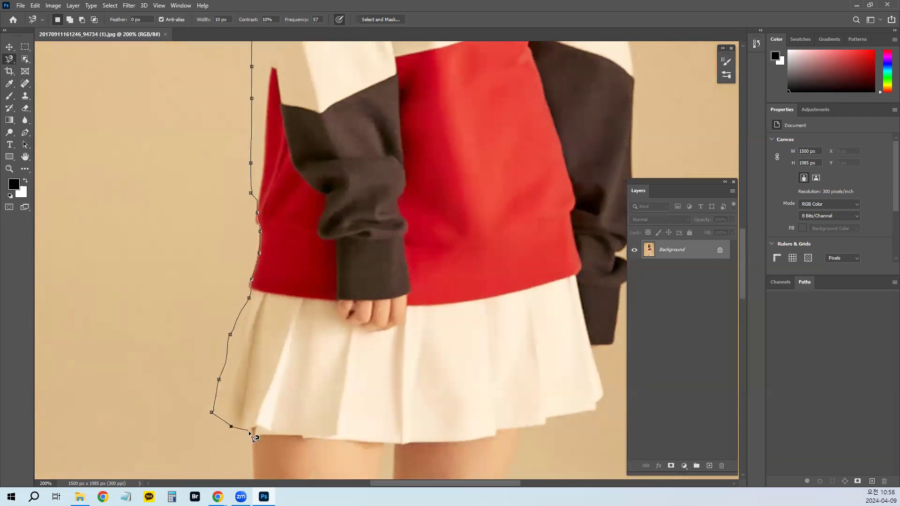
{"action": "left_click_drag", "start_coordinate": [268, 447], "coordinate": [264, 246]}
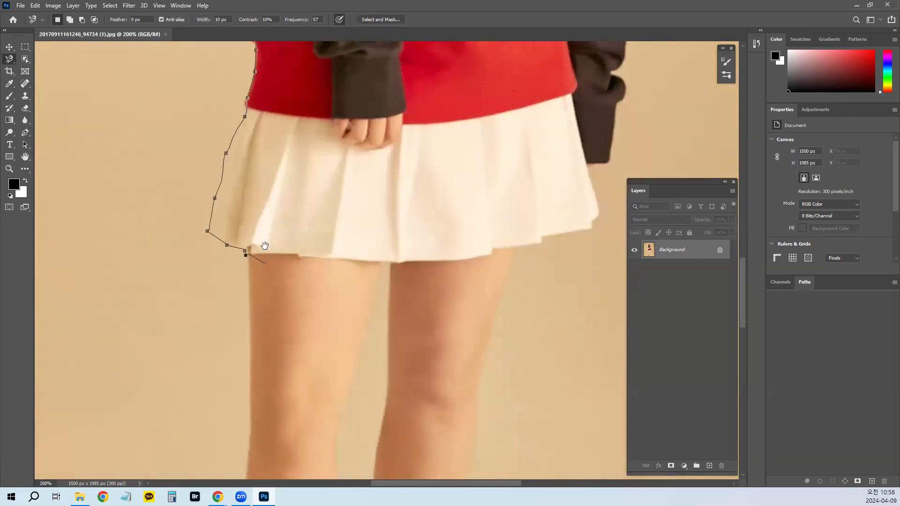
Remove the stray hem points, try to continue the magnetic outline around the front leg to the knee, and abandon the outline
{"action": "key", "text": "BackSpace"}
{"action": "key", "text": "BackSpace"}
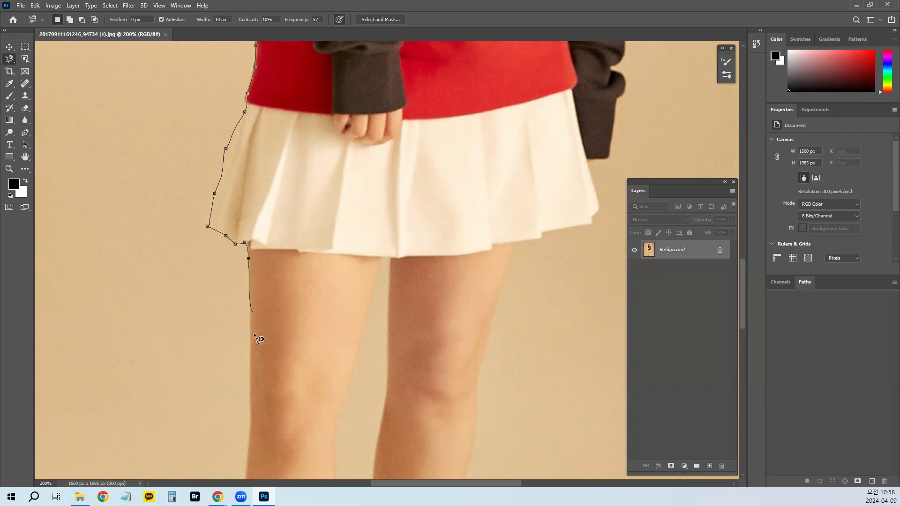
{"action": "key", "text": "space"}
{"action": "left_click_drag", "start_coordinate": [251, 414], "coordinate": [259, 195]}
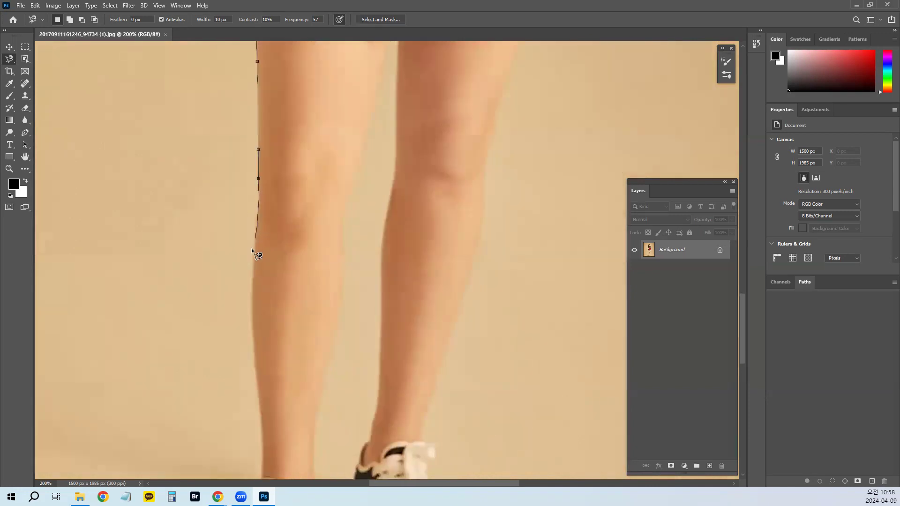
{"action": "left_click_drag", "start_coordinate": [252, 345], "coordinate": [251, 258]}
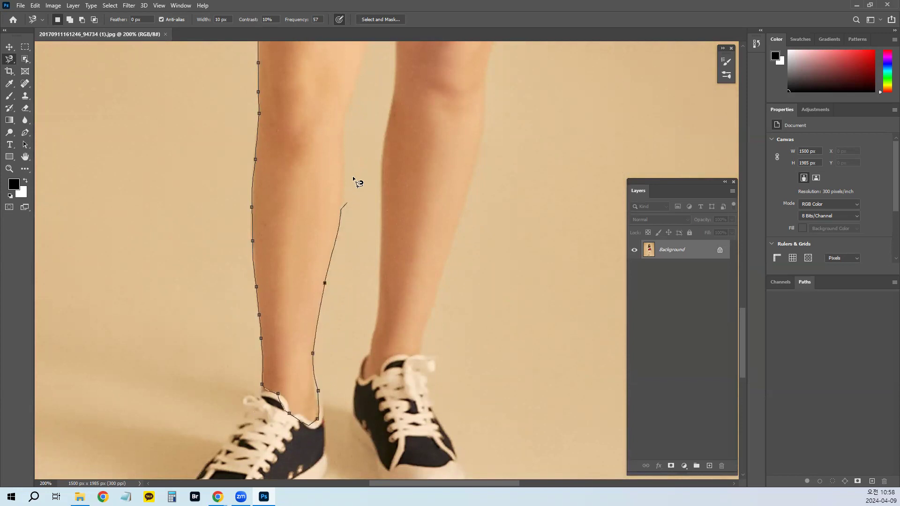
{"action": "key", "text": "space"}
{"action": "left_click_drag", "start_coordinate": [338, 125], "coordinate": [325, 321]}
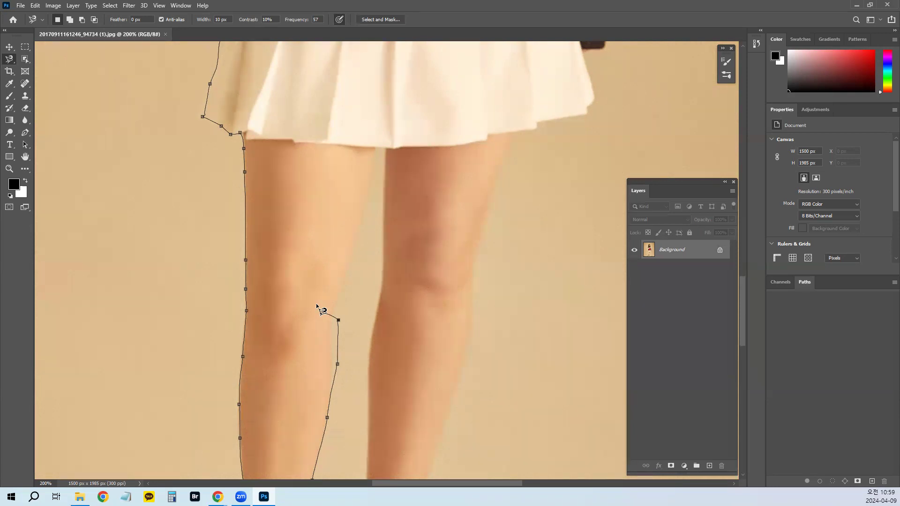
{"action": "key", "text": "Escape"}
Trace the whole figure with the Magnetic Lasso from the crown, around the legs and back, closing it at the head
{"action": "key", "text": "ctrl+minus"}
{"action": "key", "text": "ctrl+minus"}
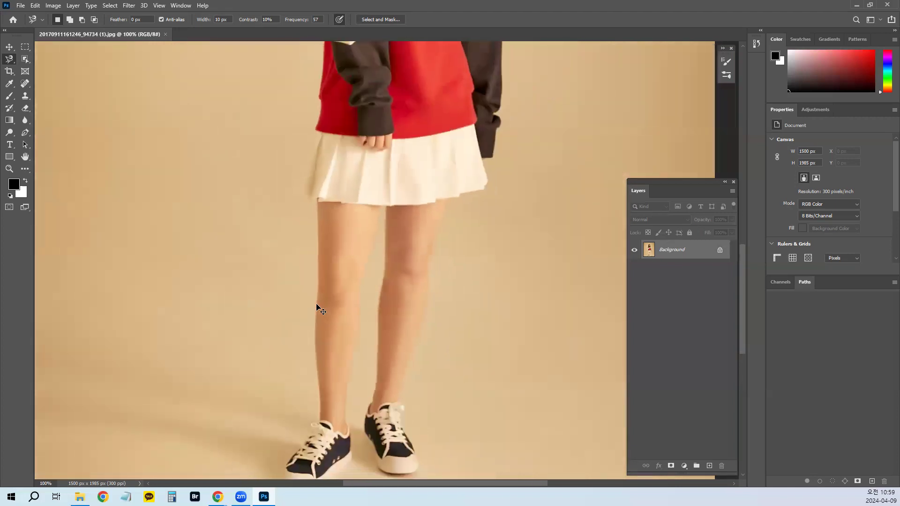
{"action": "left_click_drag", "start_coordinate": [299, 273], "coordinate": [225, 418]}
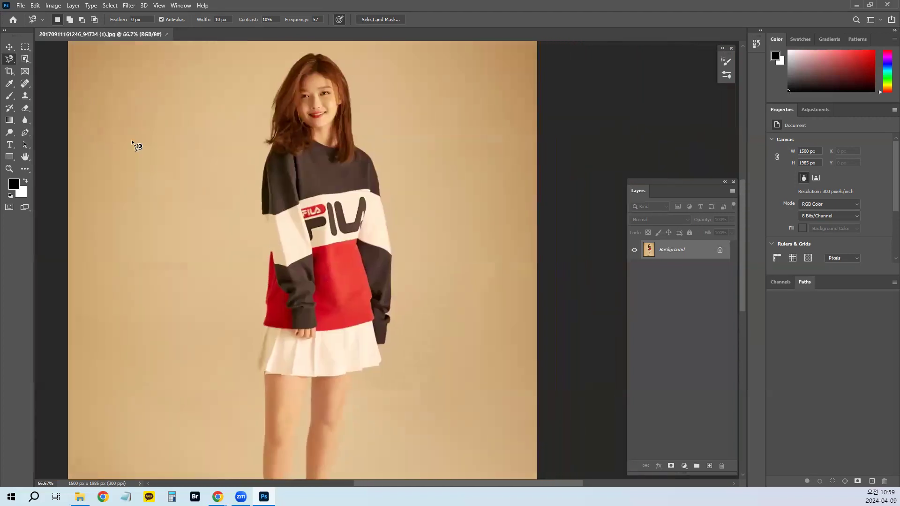
{"action": "left_click", "coordinate": [314, 53]}
{"action": "left_click_drag", "start_coordinate": [260, 372], "coordinate": [276, 135]}
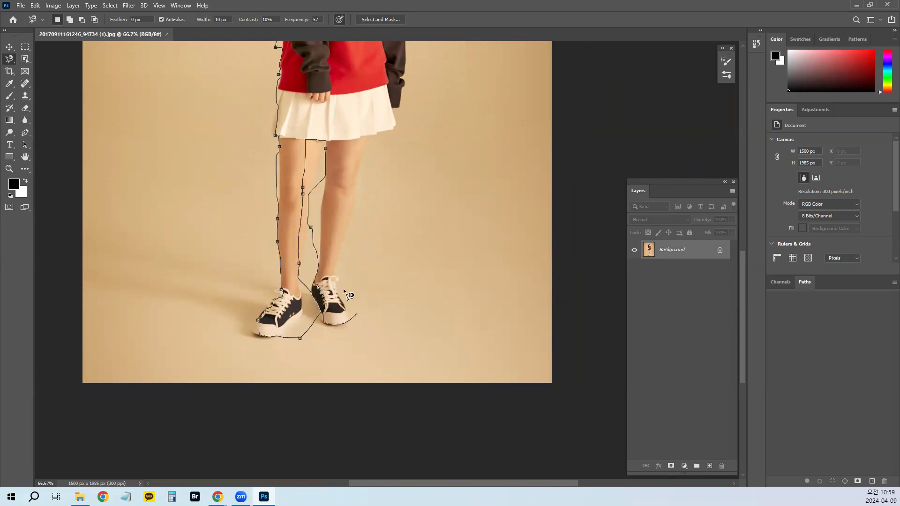
{"action": "scroll", "coordinate": [412, 85], "scroll_direction": "up", "scroll_amount": 5}
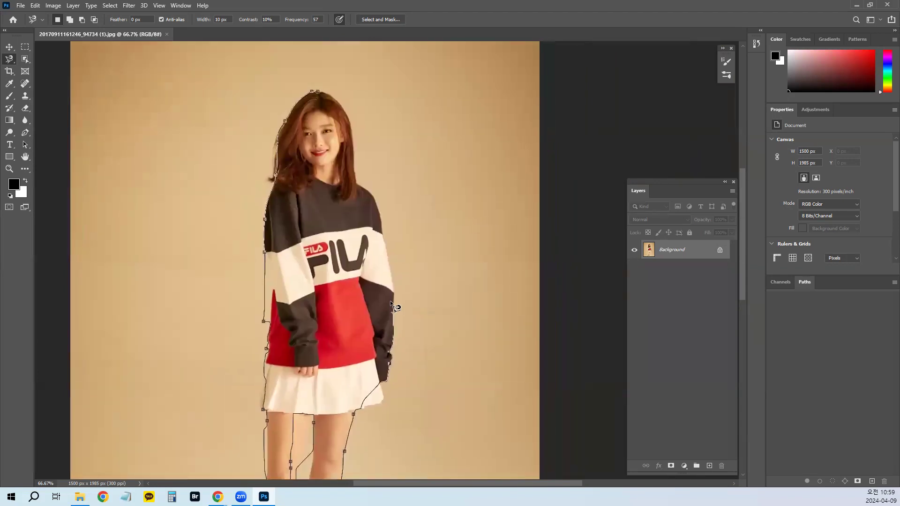
{"action": "left_click", "coordinate": [317, 90]}
Correct the figure selection with the Lasso tool, adding the missed inner thigh and subtracting background between the legs
{"action": "key", "text": "ctrl+d"}
{"action": "left_click_drag", "start_coordinate": [330, 425], "coordinate": [328, 265]}
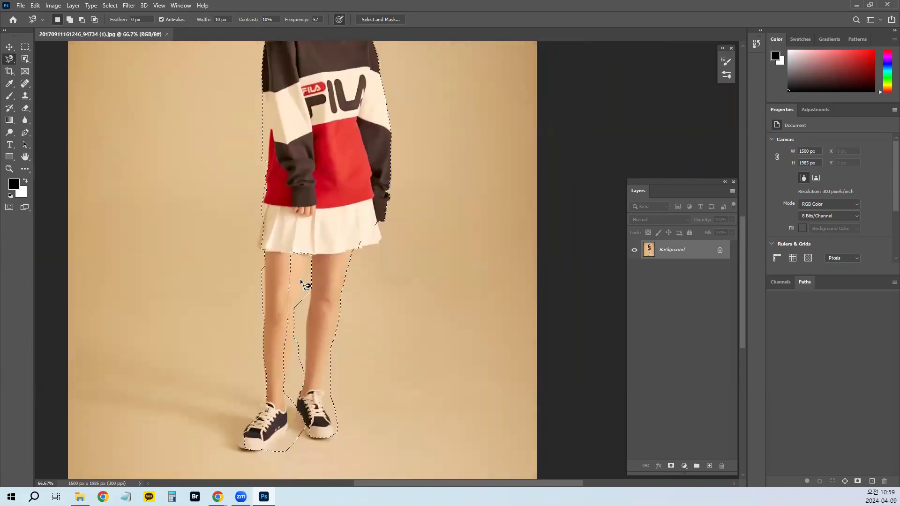
{"action": "left_click", "coordinate": [305, 257]}
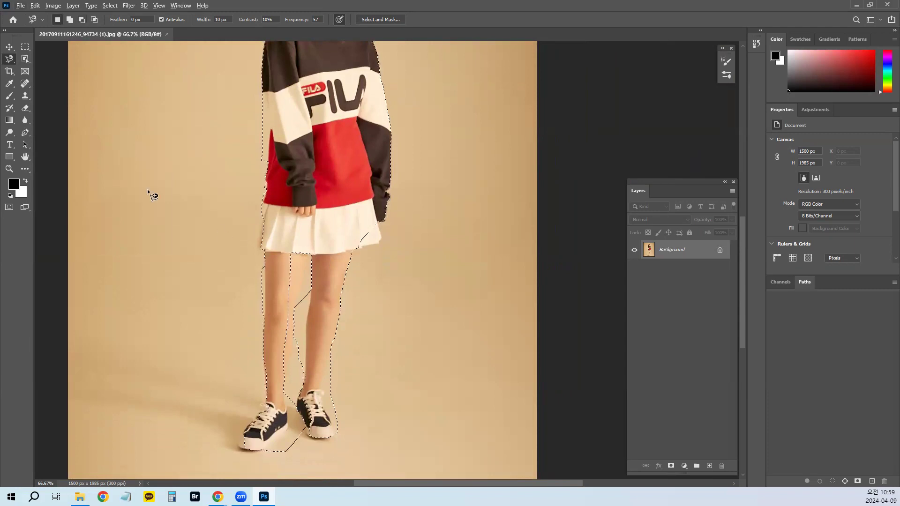
{"action": "right_click", "coordinate": [9, 60]}
{"action": "left_click", "coordinate": [45, 59]}
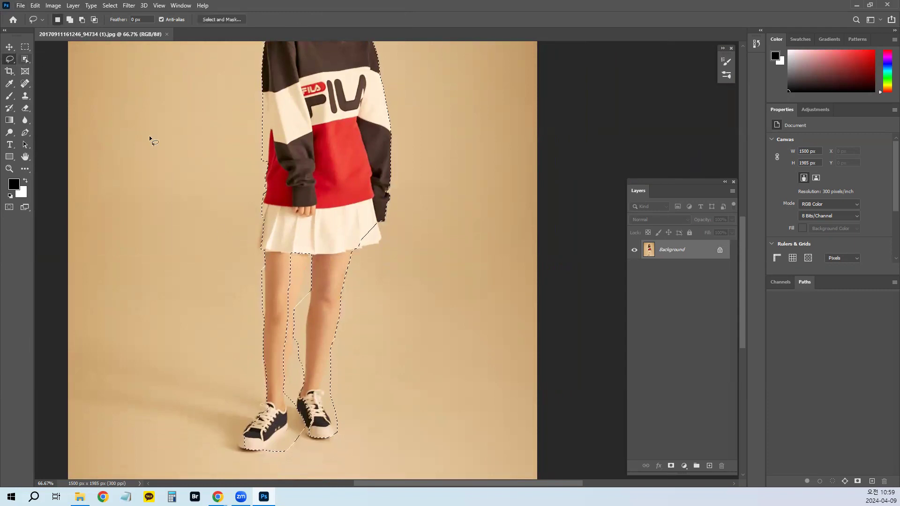
{"action": "mouse_move", "coordinate": [310, 251]}
{"action": "left_mouse_down"}
{"action": "mouse_move", "coordinate": [279, 386]}
{"action": "mouse_move", "coordinate": [276, 277]}
{"action": "mouse_move", "coordinate": [300, 227]}
{"action": "mouse_move", "coordinate": [312, 286]}
{"action": "mouse_move", "coordinate": [316, 238]}
{"action": "mouse_move", "coordinate": [307, 218]}
{"action": "mouse_move", "coordinate": [287, 220]}
{"action": "mouse_move", "coordinate": [264, 327]}
{"action": "mouse_move", "coordinate": [272, 385]}
{"action": "mouse_move", "coordinate": [312, 240]}
{"action": "mouse_move", "coordinate": [328, 219]}
{"action": "mouse_move", "coordinate": [293, 210]}
{"action": "mouse_move", "coordinate": [276, 228]}
{"action": "mouse_move", "coordinate": [261, 308]}
{"action": "mouse_move", "coordinate": [265, 397]}
{"action": "mouse_move", "coordinate": [282, 379]}
{"action": "mouse_move", "coordinate": [325, 213]}
{"action": "left_mouse_up"}
{"action": "key", "text": "alt"}
{"action": "mouse_move", "coordinate": [310, 305]}
{"action": "left_mouse_down"}
{"action": "mouse_move", "coordinate": [300, 382]}
{"action": "mouse_move", "coordinate": [291, 362]}
{"action": "mouse_move", "coordinate": [304, 304]}
{"action": "left_mouse_up"}
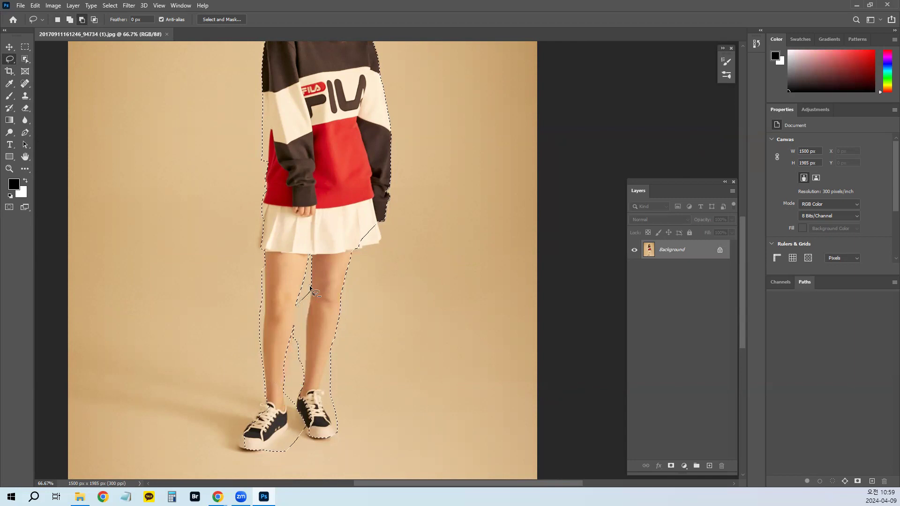
{"action": "mouse_move", "coordinate": [287, 395]}
{"action": "left_mouse_down"}
{"action": "mouse_move", "coordinate": [288, 434]}
{"action": "mouse_move", "coordinate": [263, 450]}
{"action": "mouse_move", "coordinate": [292, 450]}
{"action": "mouse_move", "coordinate": [309, 437]}
{"action": "mouse_move", "coordinate": [301, 386]}
{"action": "mouse_move", "coordinate": [321, 387]}
{"action": "mouse_move", "coordinate": [336, 426]}
{"action": "left_mouse_up"}
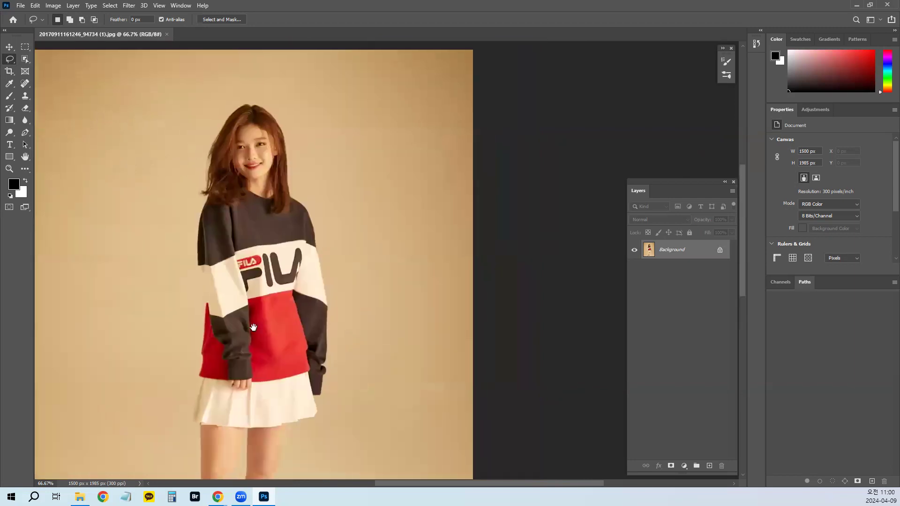
Select the light backdrop beside the figure's sleeve with the Magic Wand tool
{"action": "left_click_drag", "start_coordinate": [253, 328], "coordinate": [327, 320]}
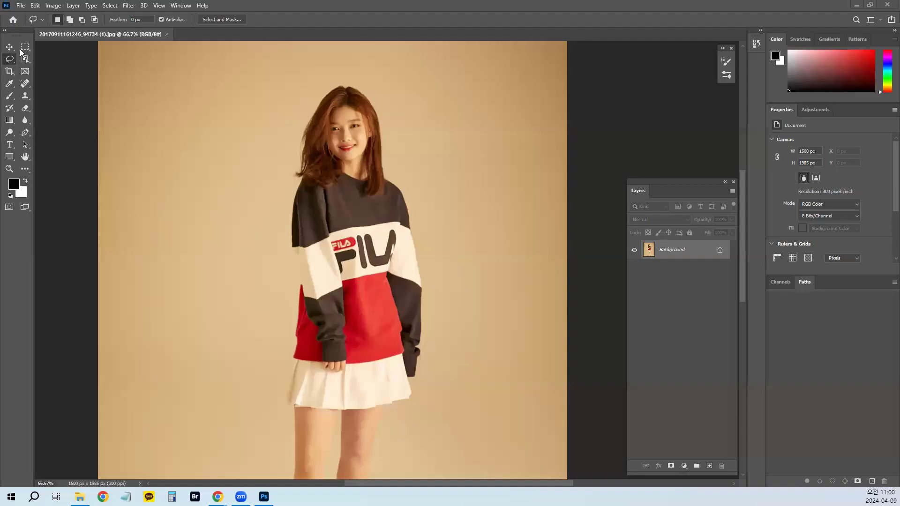
{"action": "left_click", "coordinate": [49, 118]}
{"action": "left_click", "coordinate": [25, 60]}
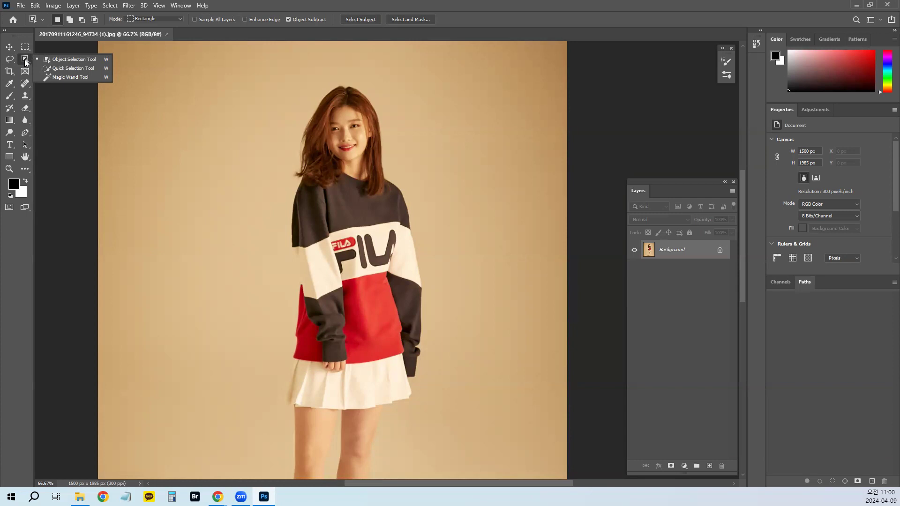
{"action": "left_click", "coordinate": [60, 78]}
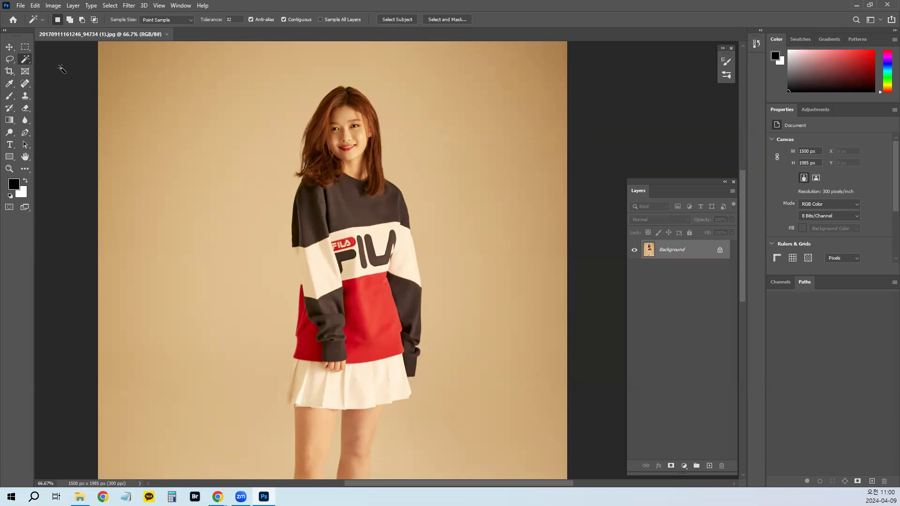
{"action": "left_click", "coordinate": [227, 218]}
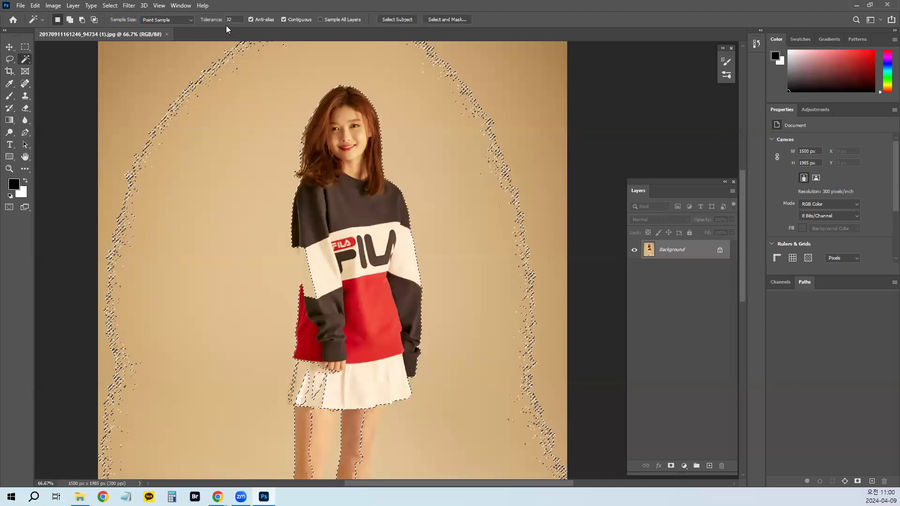
{"action": "mouse_move", "coordinate": [203, 33]}
{"action": "left_mouse_down"}
{"action": "mouse_move", "coordinate": [238, 2]}
{"action": "mouse_move", "coordinate": [259, 23]}
{"action": "mouse_move", "coordinate": [231, 78]}
{"action": "mouse_move", "coordinate": [231, 200]}
{"action": "left_mouse_up"}
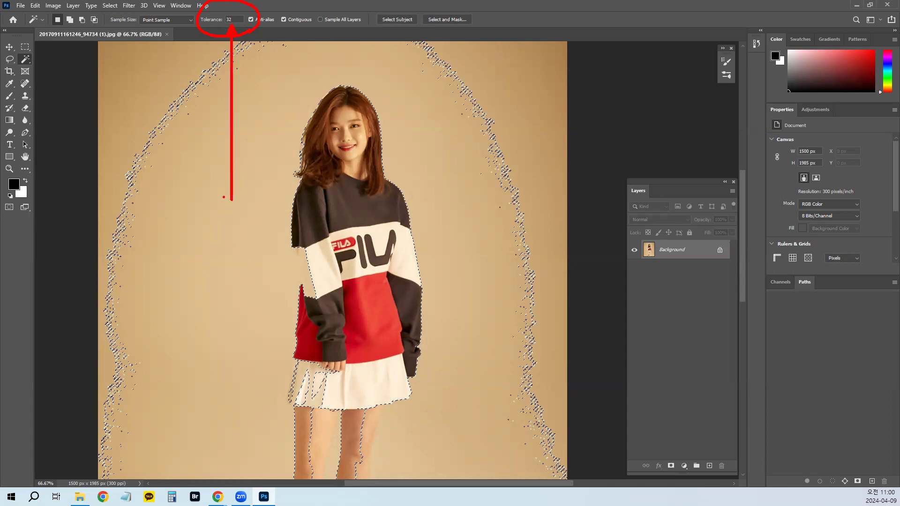
{"action": "key", "text": "Escape"}
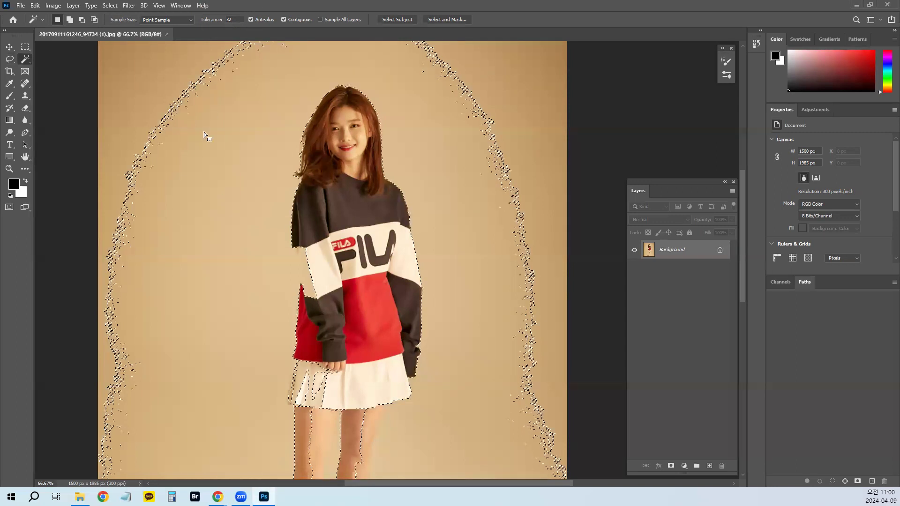
{"action": "mouse_move", "coordinate": [218, 143]}
{"action": "left_mouse_down"}
{"action": "mouse_move", "coordinate": [224, 173]}
{"action": "mouse_move", "coordinate": [209, 190]}
{"action": "left_mouse_up"}
{"action": "mouse_move", "coordinate": [245, 147]}
{"action": "left_mouse_down"}
{"action": "mouse_move", "coordinate": [260, 178]}
{"action": "mouse_move", "coordinate": [218, 150]}
{"action": "mouse_move", "coordinate": [218, 166]}
{"action": "mouse_move", "coordinate": [233, 172]}
{"action": "mouse_move", "coordinate": [212, 191]}
{"action": "mouse_move", "coordinate": [245, 148]}
{"action": "mouse_move", "coordinate": [256, 183]}
{"action": "left_mouse_up"}
{"action": "key", "text": "ctrl+z"}
{"action": "key", "text": "ctrl+z"}
{"action": "left_click_drag", "start_coordinate": [174, 170], "coordinate": [192, 170]}
{"action": "mouse_move", "coordinate": [266, 164]}
{"action": "left_mouse_down"}
{"action": "mouse_move", "coordinate": [289, 156]}
{"action": "mouse_move", "coordinate": [273, 170]}
{"action": "left_mouse_up"}
{"action": "mouse_move", "coordinate": [184, 164]}
{"action": "left_mouse_down"}
{"action": "mouse_move", "coordinate": [180, 181]}
{"action": "mouse_move", "coordinate": [189, 184]}
{"action": "left_mouse_up"}
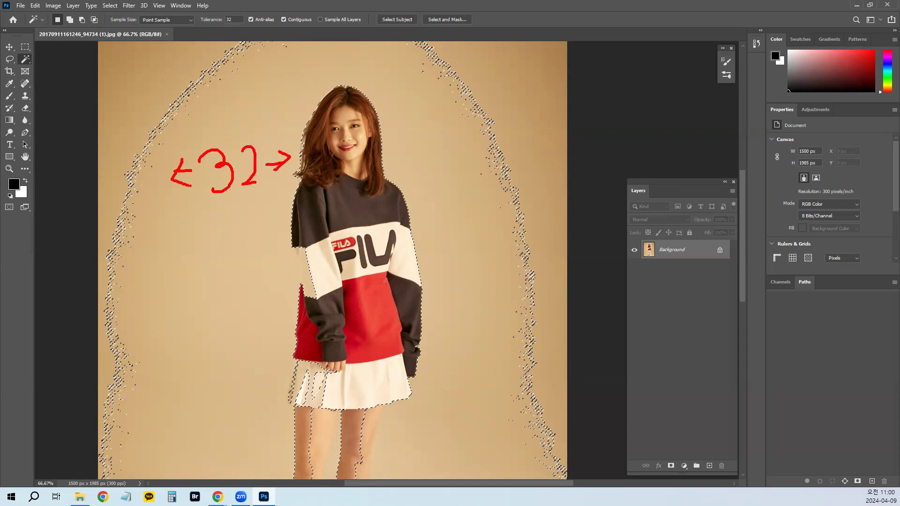
{"action": "key", "text": "Escape"}
{"action": "key", "text": "ctrl+2"}
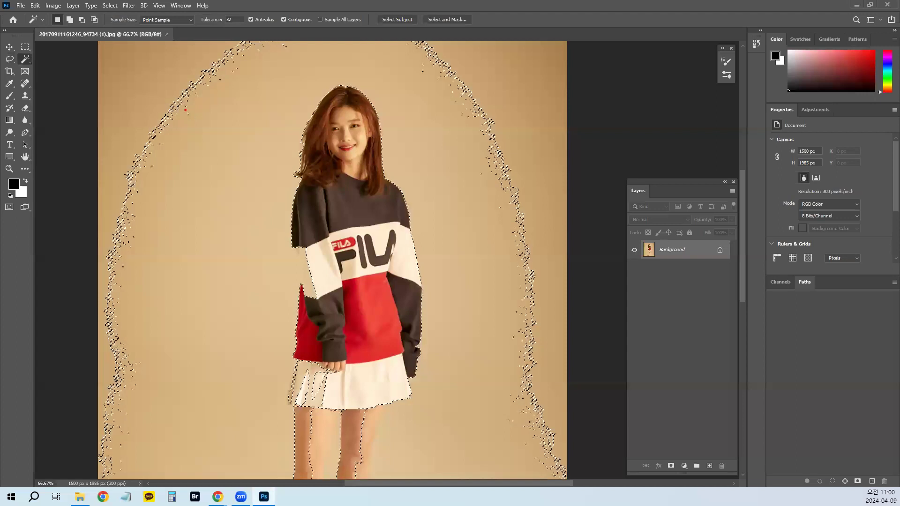
{"action": "key", "text": "Escape"}
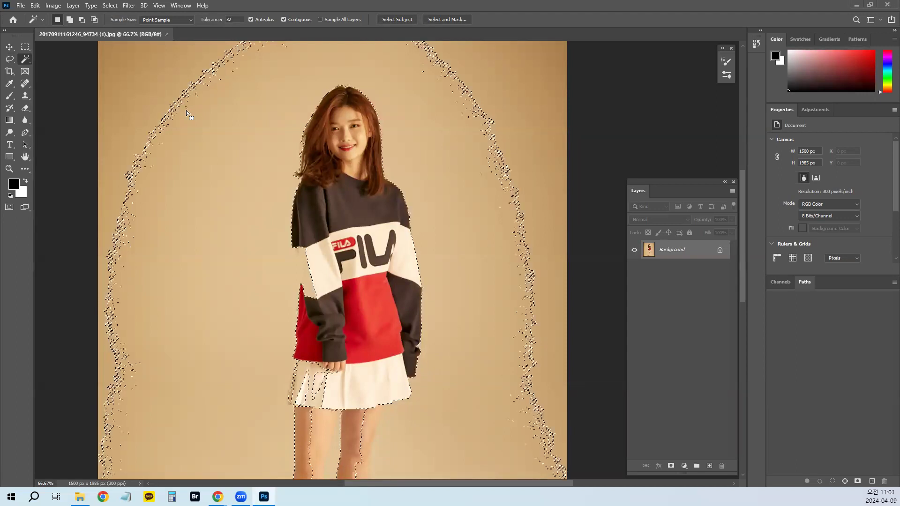
Clear the selection and sample the darker backdrop near the photo's upper corner with the Magic Wand
{"action": "key", "text": "ctrl+d"}
{"action": "left_click", "coordinate": [169, 98]}
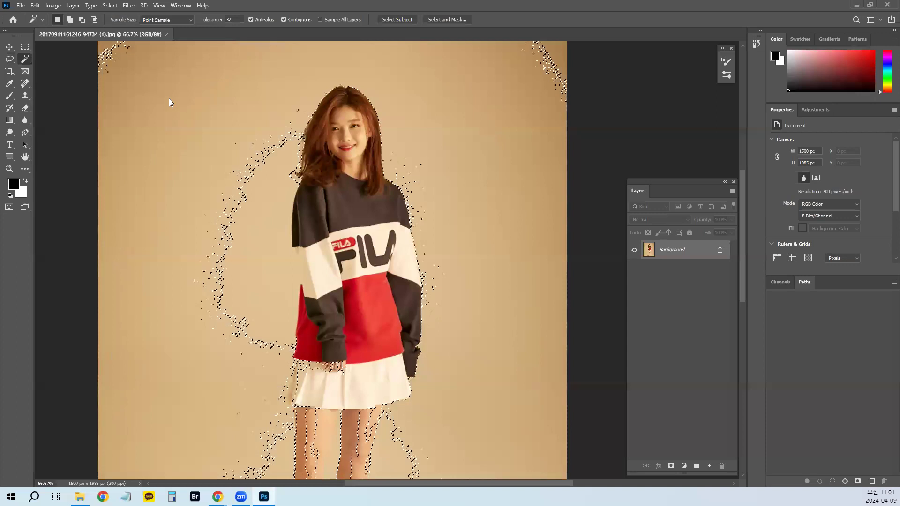
Add the backdrop beside the shoulder and the other dark upper corner to the Magic Wand selection, and clear it
{"action": "left_click_drag", "start_coordinate": [106, 46], "coordinate": [134, 115]}
{"action": "left_click_drag", "start_coordinate": [263, 188], "coordinate": [219, 114]}
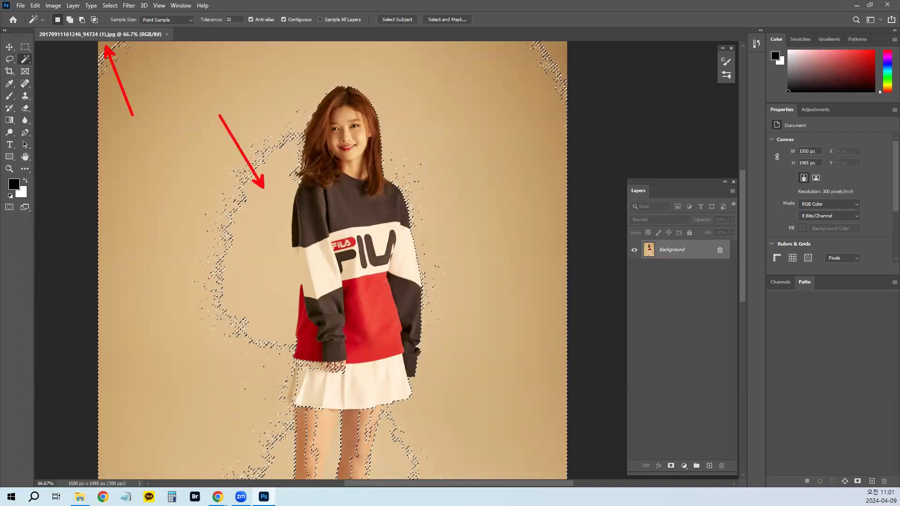
{"action": "key", "text": "Escape"}
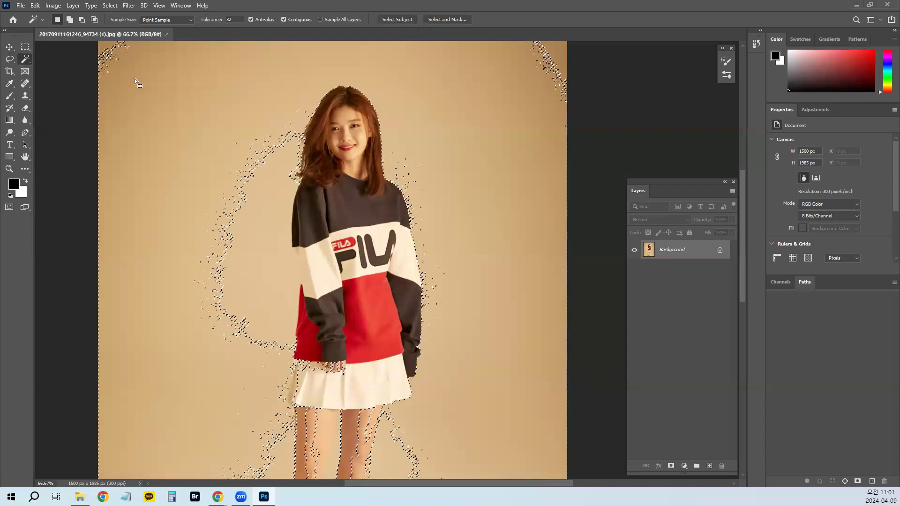
{"action": "left_click", "coordinate": [268, 185], "text": "shift"}
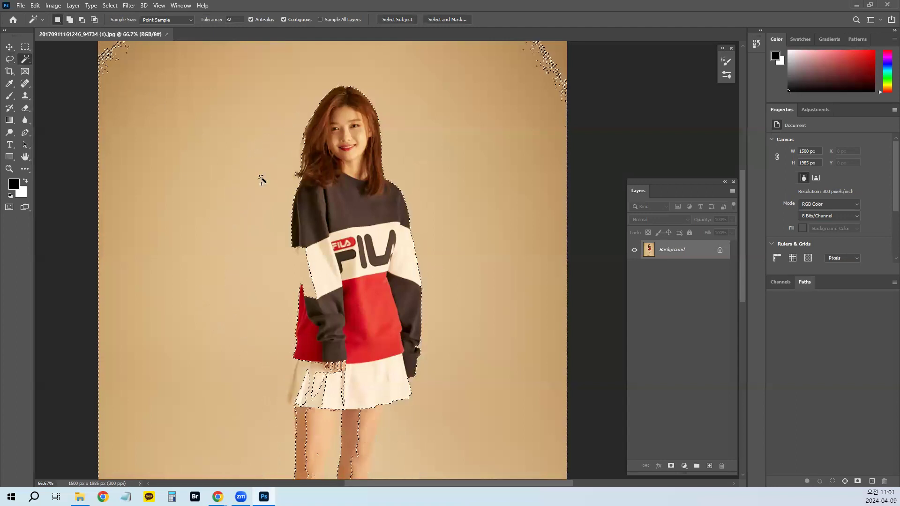
{"action": "left_click", "coordinate": [560, 69], "text": "shift"}
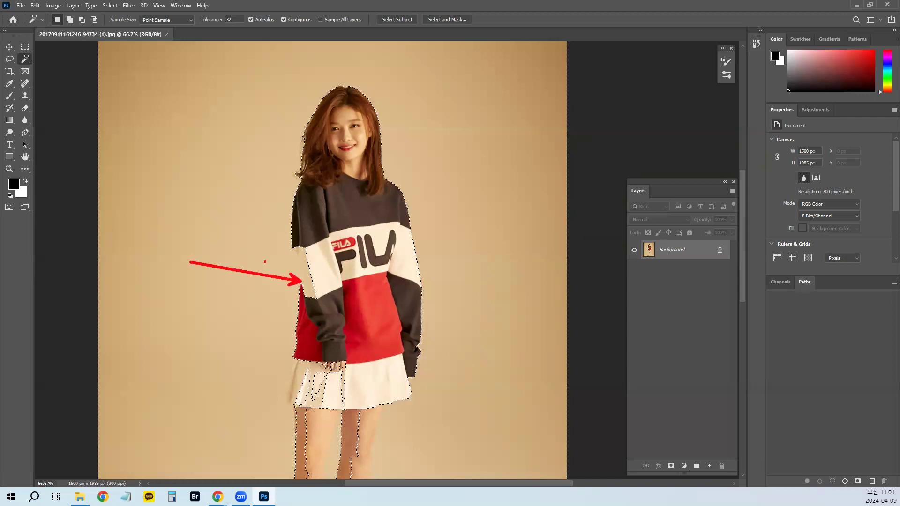
{"action": "mouse_move", "coordinate": [265, 259]}
{"action": "left_mouse_down"}
{"action": "mouse_move", "coordinate": [241, 246]}
{"action": "mouse_move", "coordinate": [266, 256]}
{"action": "mouse_move", "coordinate": [296, 302]}
{"action": "mouse_move", "coordinate": [294, 397]}
{"action": "mouse_move", "coordinate": [354, 412]}
{"action": "left_mouse_up"}
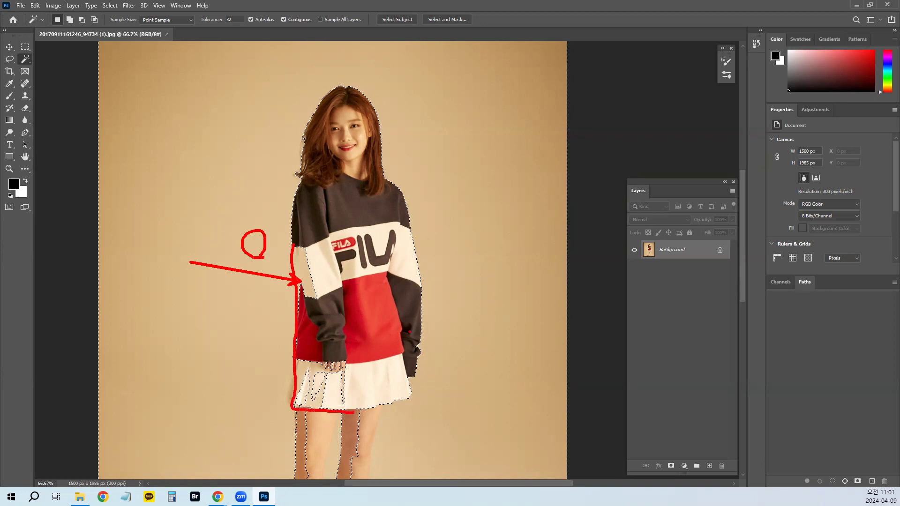
{"action": "key", "text": "Escape"}
{"action": "key", "text": "ctrl+d"}
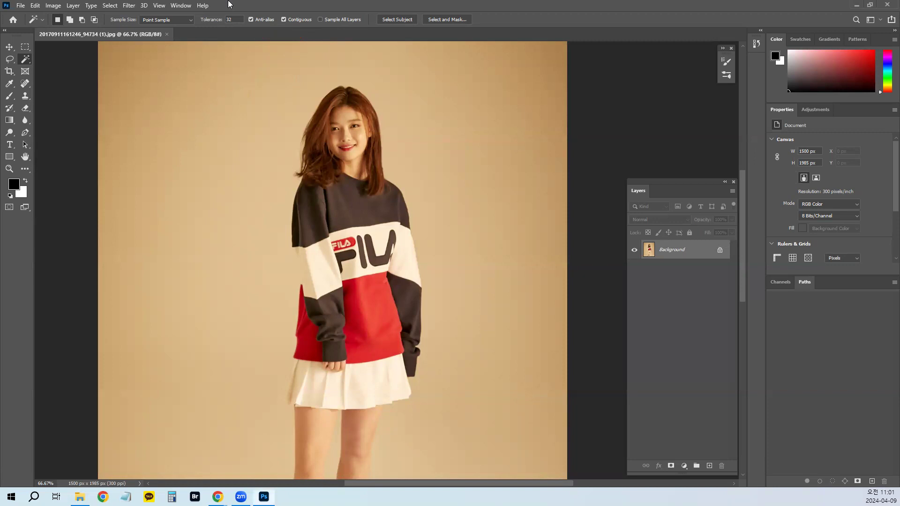
Select the backdrop beside the hair with the Magic Wand, Anti-alias on, and inspect the selection edge at pixel level
{"action": "left_click", "coordinate": [309, 110]}
{"action": "scroll", "coordinate": [314, 108], "scroll_direction": "up", "scroll_amount": 5}
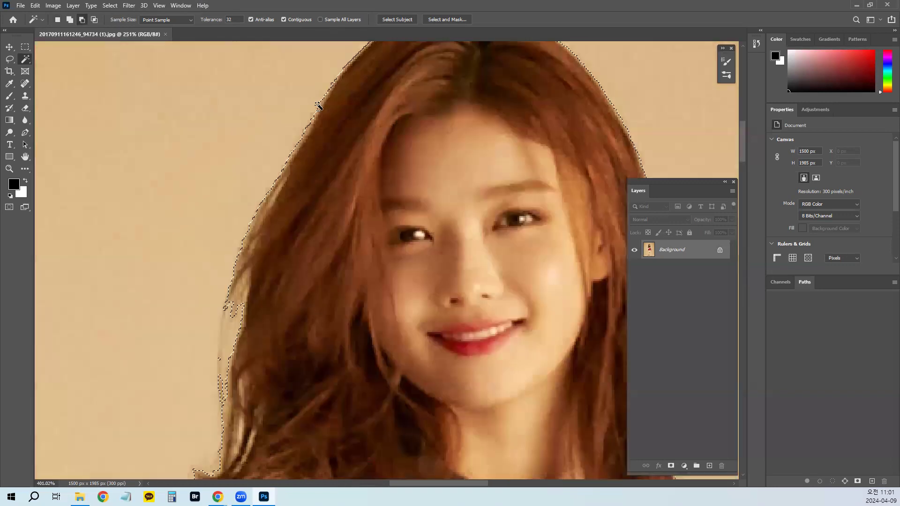
{"action": "scroll", "coordinate": [328, 110], "scroll_direction": "up", "scroll_amount": 3}
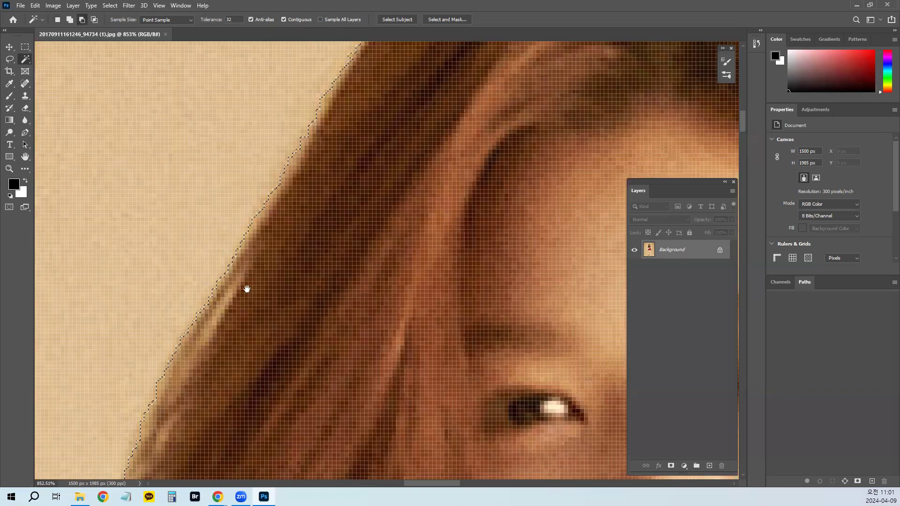
{"action": "scroll", "coordinate": [255, 287], "scroll_direction": "up", "scroll_amount": 2}
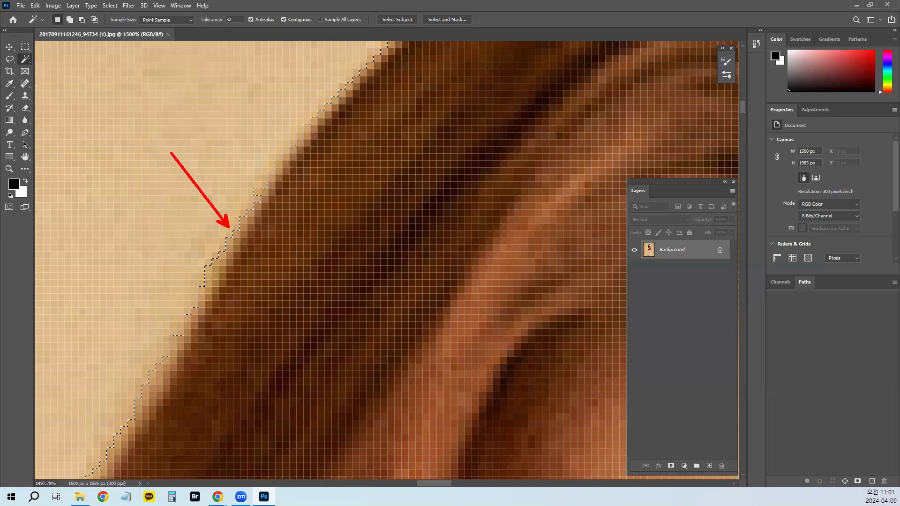
{"action": "key", "text": "Escape"}
{"action": "key", "text": "ctrl+d"}
Sample the backdrop beside the hair with Anti-alias off, and restore Anti-alias with nothing selected
{"action": "left_click", "coordinate": [251, 20]}
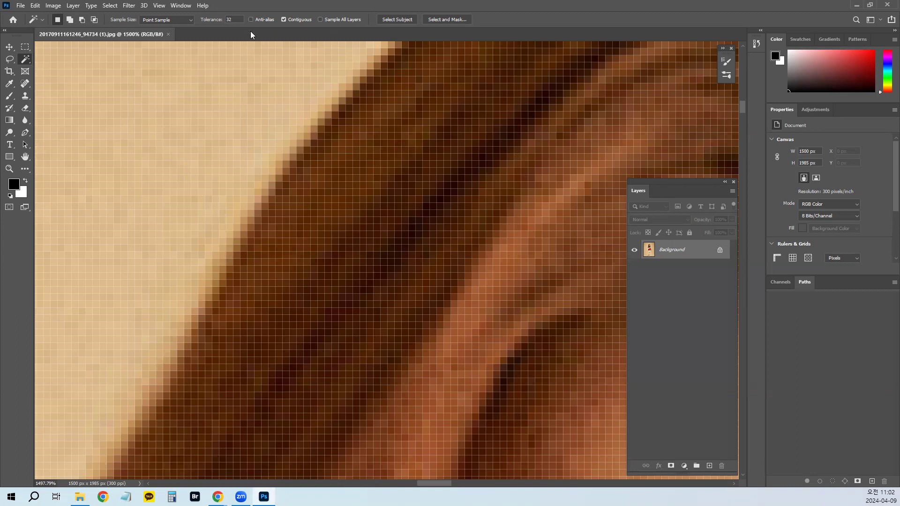
{"action": "left_click", "coordinate": [215, 157]}
{"action": "left_click", "coordinate": [251, 19]}
{"action": "key", "text": "ctrl+d"}
{"action": "key", "text": "ctrl+minus"}
{"action": "key", "text": "ctrl+minus"}
{"action": "key", "text": "ctrl+minus"}
{"action": "key", "text": "ctrl+minus"}
{"action": "key", "text": "ctrl+minus"}
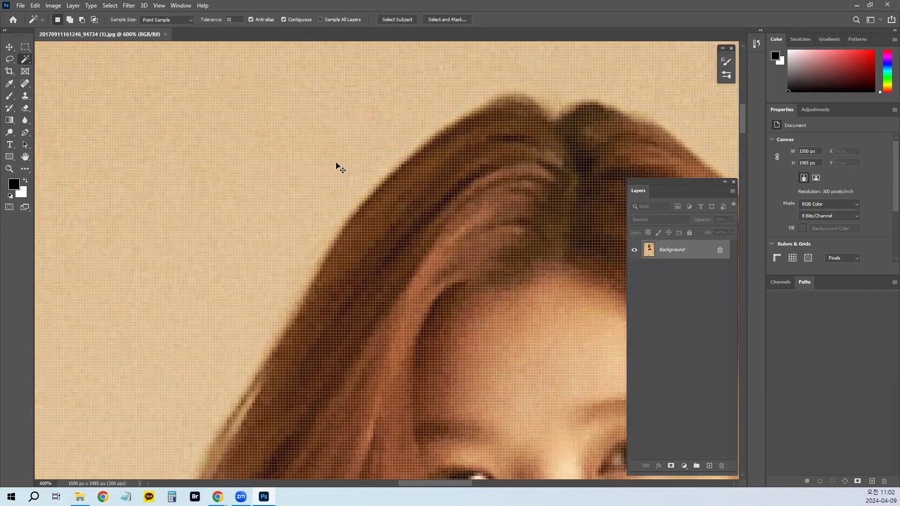
{"action": "key", "text": "ctrl+minus"}
{"action": "key", "text": "ctrl+minus"}
{"action": "key", "text": "ctrl+minus"}
{"action": "key", "text": "ctrl+minus"}
{"action": "key", "text": "ctrl+minus"}
{"action": "key", "text": "ctrl+minus"}
{"action": "key", "text": "ctrl+minus"}
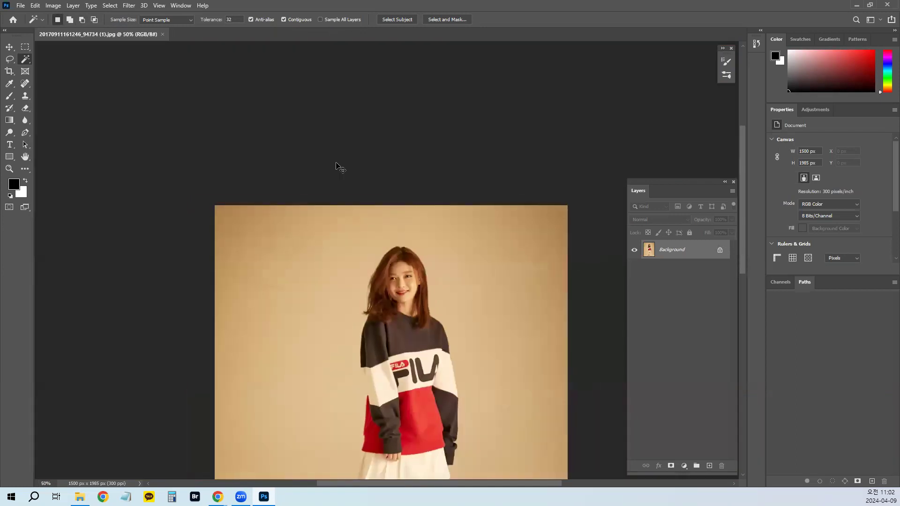
{"action": "key", "text": "ctrl+plus"}
{"action": "key", "text": "ctrl+plus"}
{"action": "key", "text": "ctrl+plus"}
{"action": "key", "text": "ctrl+plus"}
{"action": "key", "text": "ctrl+plus"}
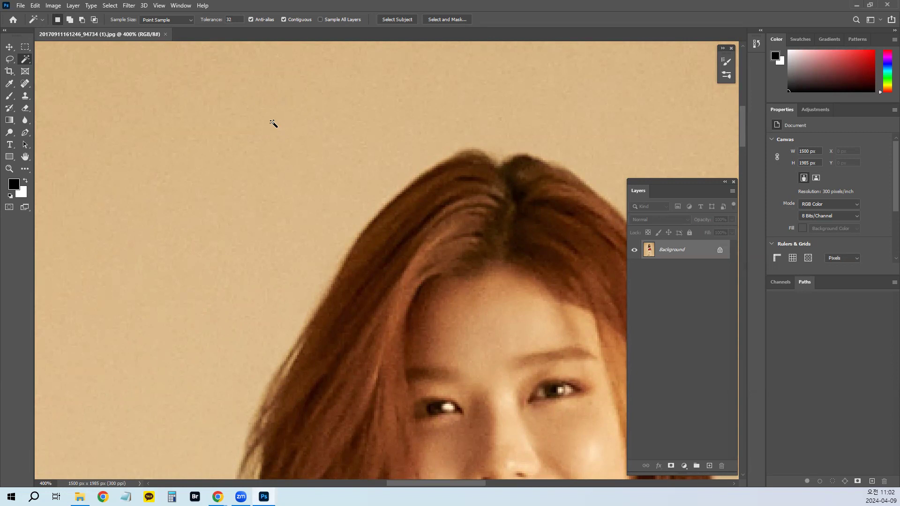
{"action": "key", "text": "ctrl+minus"}
{"action": "key", "text": "ctrl+minus"}
{"action": "key", "text": "ctrl+minus"}
{"action": "key", "text": "ctrl+minus"}
{"action": "key", "text": "ctrl+minus"}
{"action": "key", "text": "ctrl+minus"}
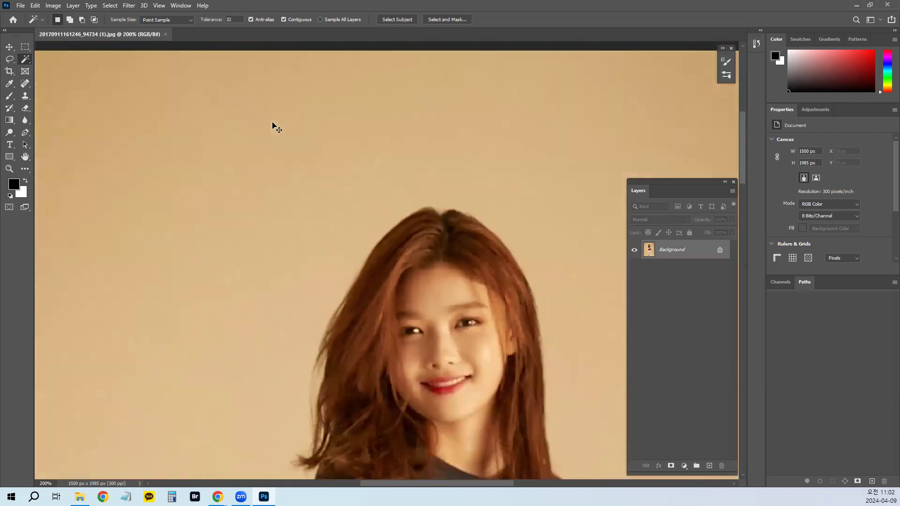
{"action": "key", "text": "ctrl+minus"}
{"action": "key", "text": "ctrl+minus"}
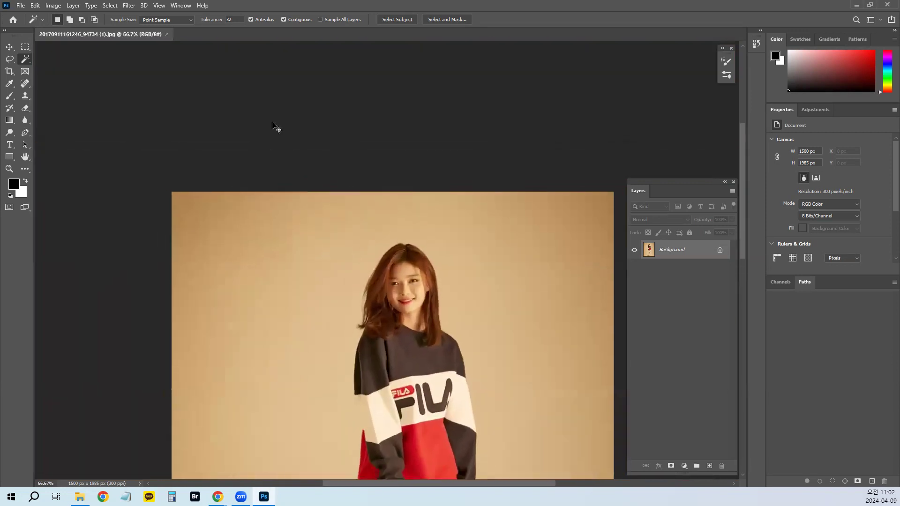
Select only the last dark letter of the FILA logo on the sweater with the Magic Wand, Contiguous on
{"action": "key", "text": "ctrl+plus"}
{"action": "key", "text": "ctrl+plus"}
{"action": "key", "text": "ctrl+plus"}
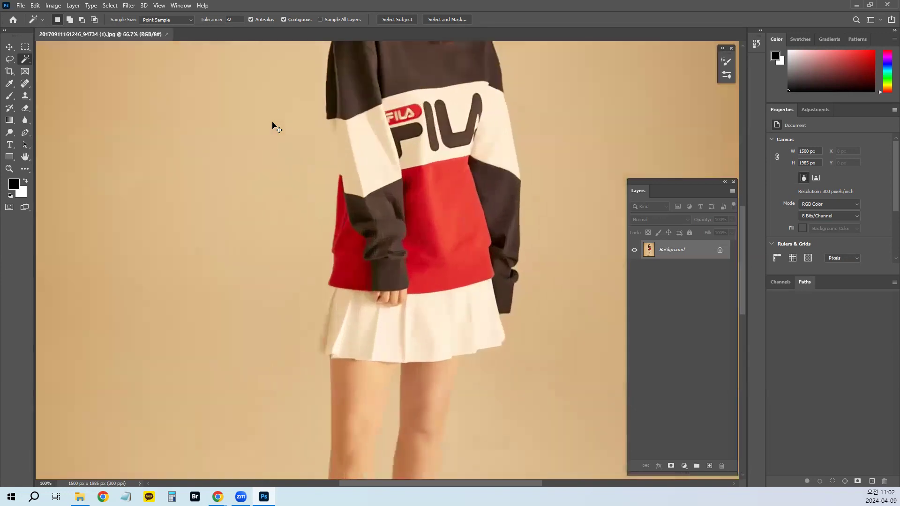
{"action": "left_click_drag", "start_coordinate": [444, 149], "coordinate": [392, 246]}
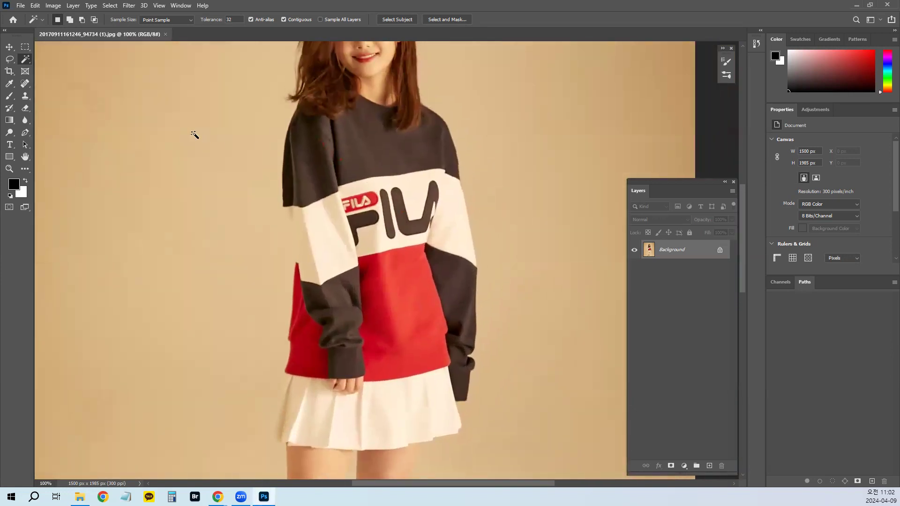
{"action": "left_click", "coordinate": [404, 221]}
{"action": "left_click", "coordinate": [392, 226]}
{"action": "left_click", "coordinate": [404, 225]}
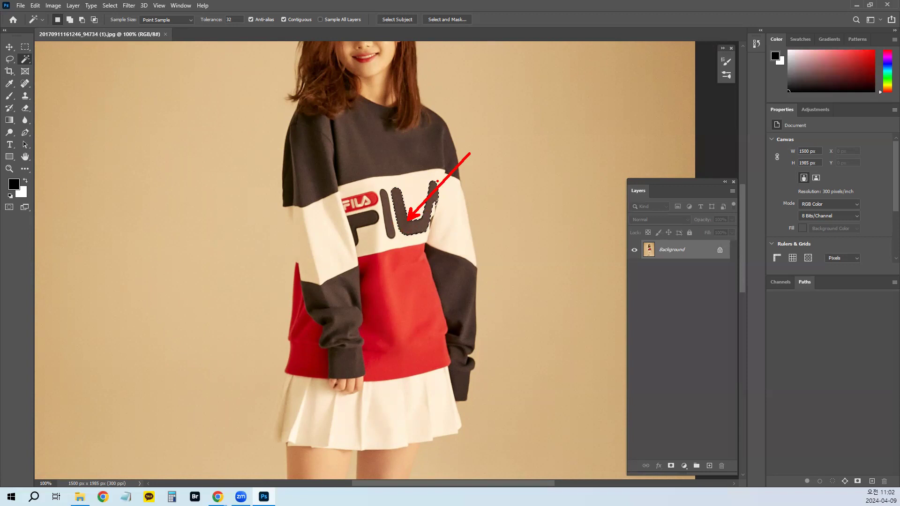
Select the logo letter's dark color across the whole photo with Contiguous off, and restore Contiguous with nothing selected
{"action": "left_click", "coordinate": [283, 19]}
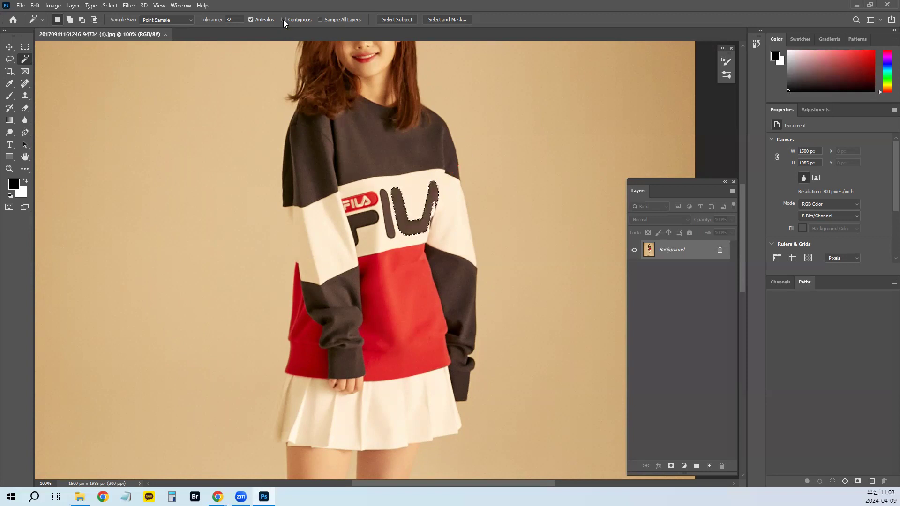
{"action": "key", "text": "ctrl+d"}
{"action": "left_click", "coordinate": [415, 227]}
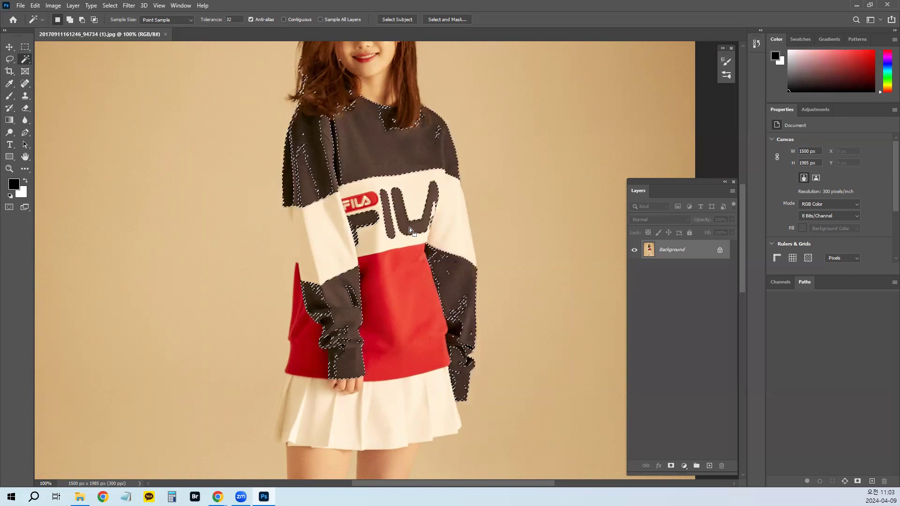
{"action": "key", "text": "ctrl+d"}
{"action": "left_click", "coordinate": [408, 229]}
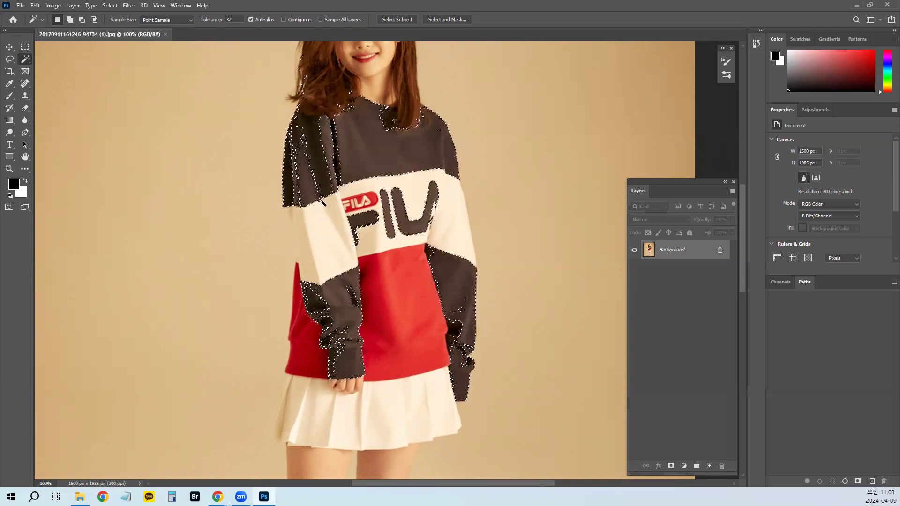
{"action": "left_click", "coordinate": [291, 20]}
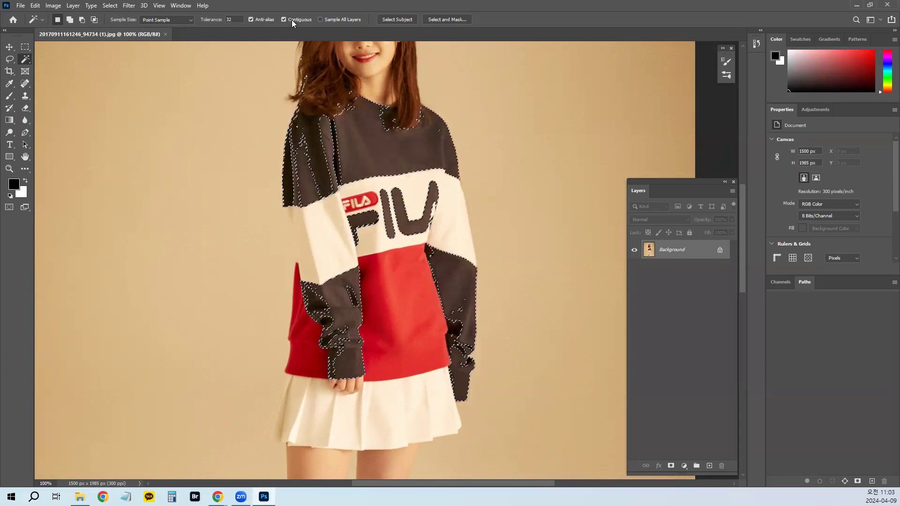
{"action": "key", "text": "ctrl+d"}
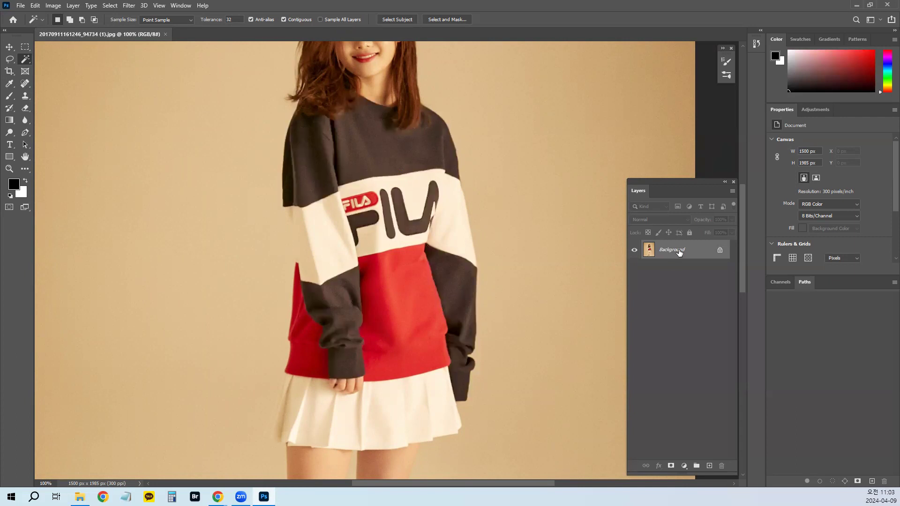
Sample the last logo letter with the Magic Wand on a new empty layer and on Background, and delete the new layer
{"action": "left_click", "coordinate": [710, 465]}
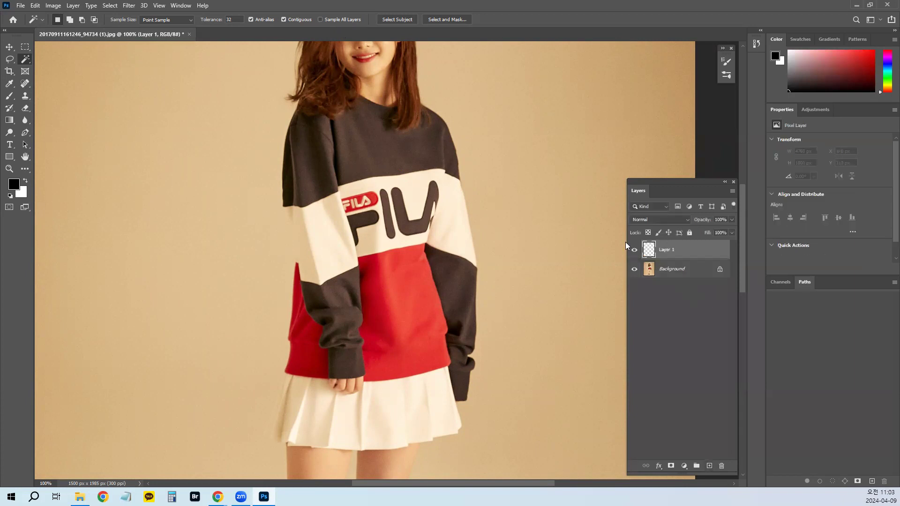
{"action": "left_click", "coordinate": [401, 223]}
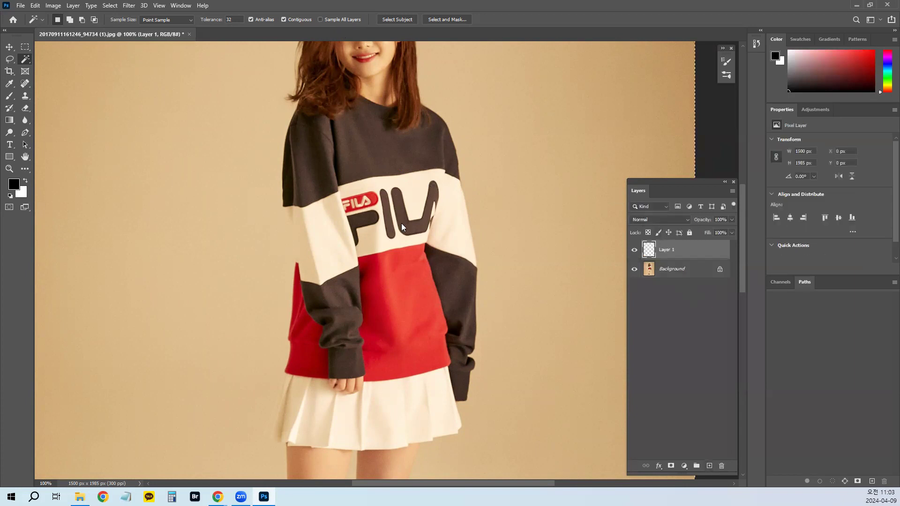
{"action": "left_click", "coordinate": [670, 269]}
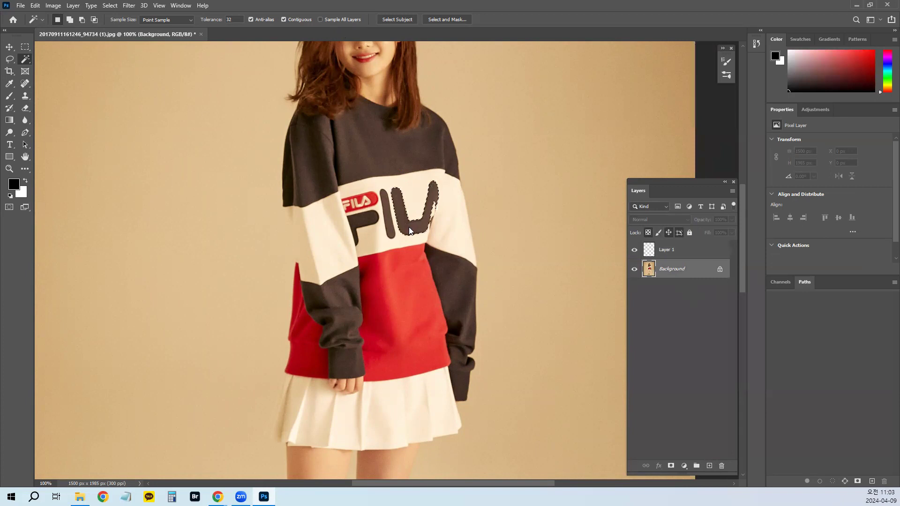
{"action": "left_click_drag", "start_coordinate": [681, 251], "coordinate": [722, 465]}
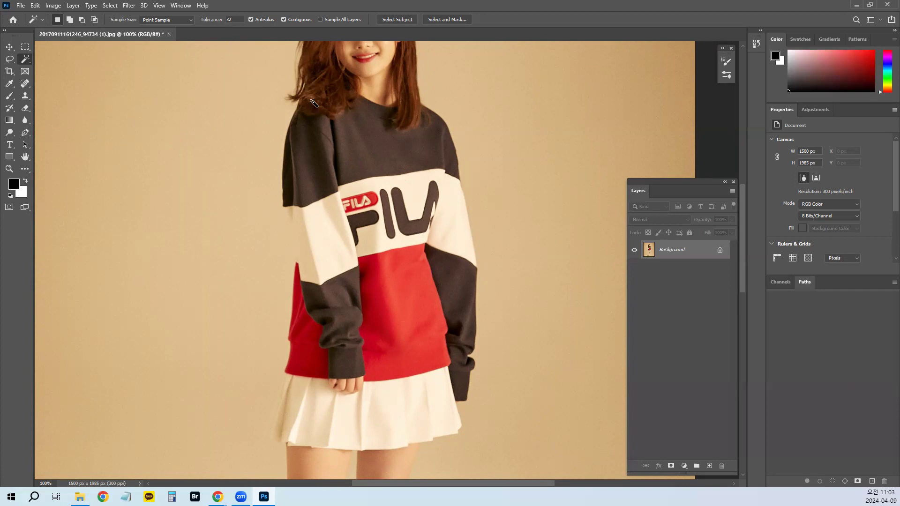
{"action": "key", "text": "Return"}
{"action": "key", "text": "l"}
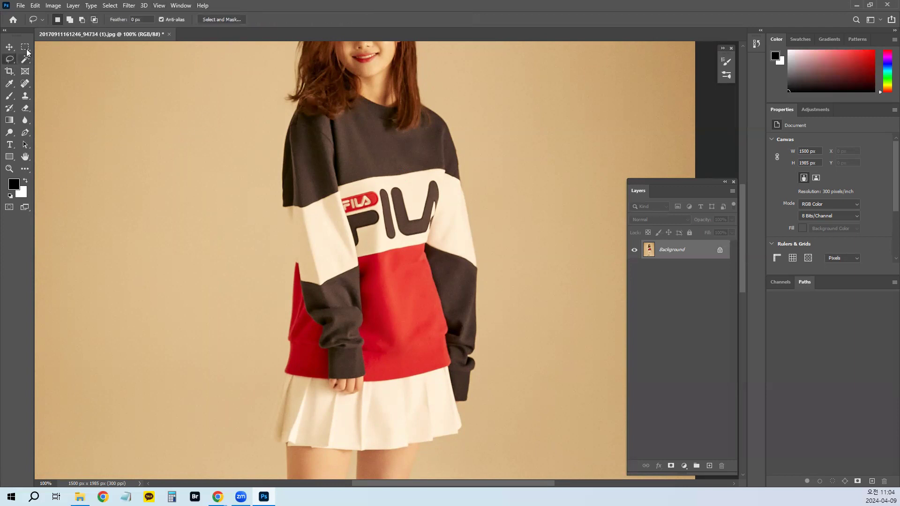
{"action": "left_click", "coordinate": [23, 45]}
{"action": "left_click", "coordinate": [24, 58]}
{"action": "left_click", "coordinate": [9, 60]}
{"action": "left_click", "coordinate": [24, 61]}
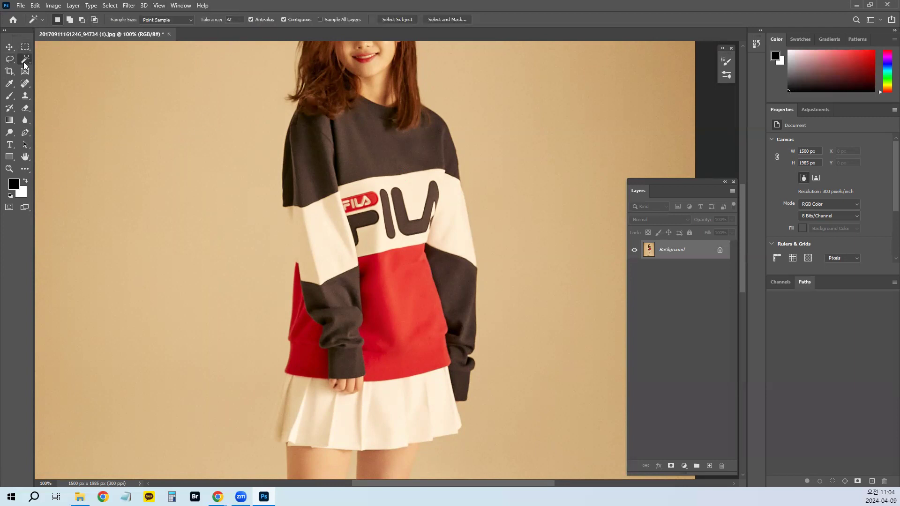
{"action": "left_click", "coordinate": [24, 47]}
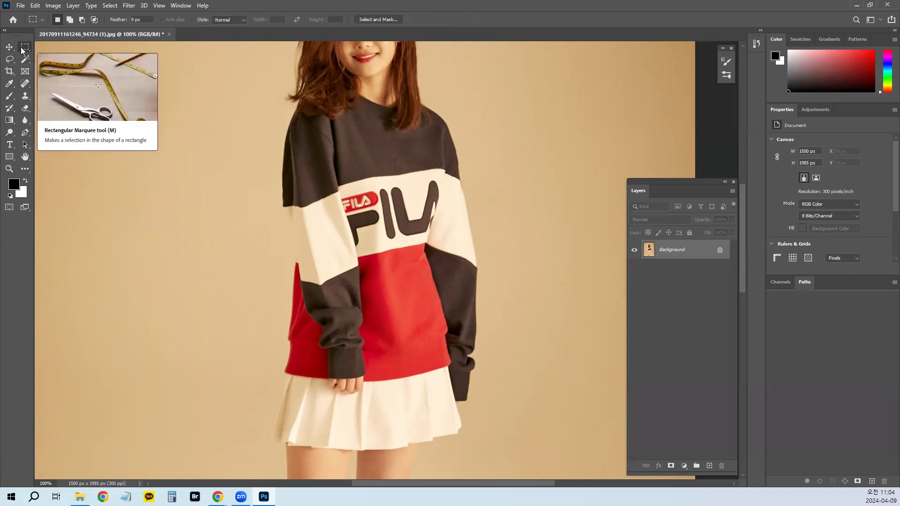
{"action": "left_click", "coordinate": [22, 70]}
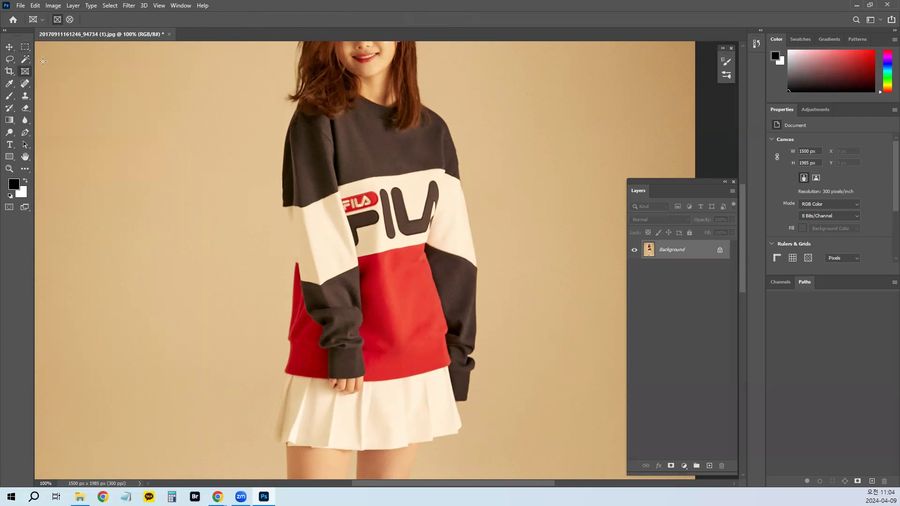
Set the Magic Wand tolerance to 32 and select the light backdrop beside the figure
{"action": "left_click", "coordinate": [25, 59]}
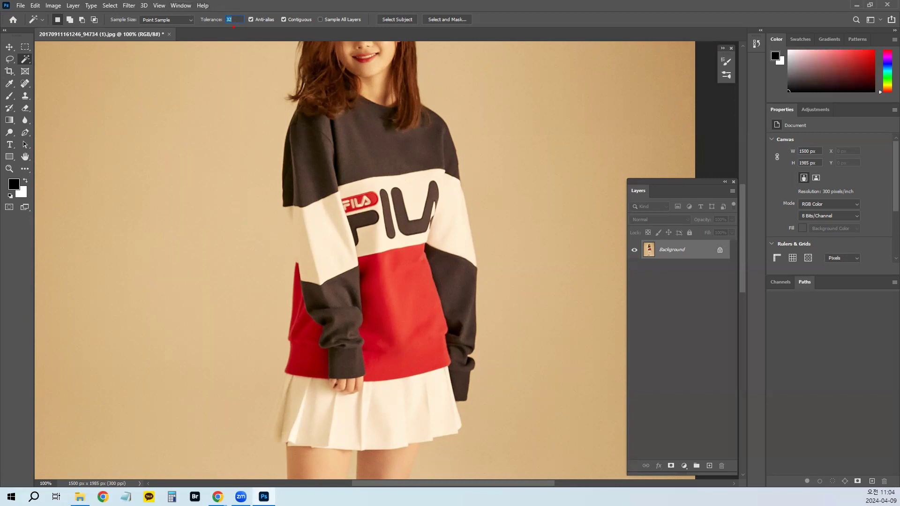
{"action": "key", "text": "Return"}
{"action": "key", "text": "BackSpace"}
{"action": "left_click", "coordinate": [156, 132]}
{"action": "left_click", "coordinate": [158, 159]}
{"action": "left_click", "coordinate": [197, 178]}
{"action": "left_click", "coordinate": [132, 127]}
{"action": "type", "text": "3"}
{"action": "key", "text": "BackSpace"}
{"action": "key", "text": "BackSpace"}
{"action": "type", "text": "32"}
{"action": "left_click", "coordinate": [164, 155]}
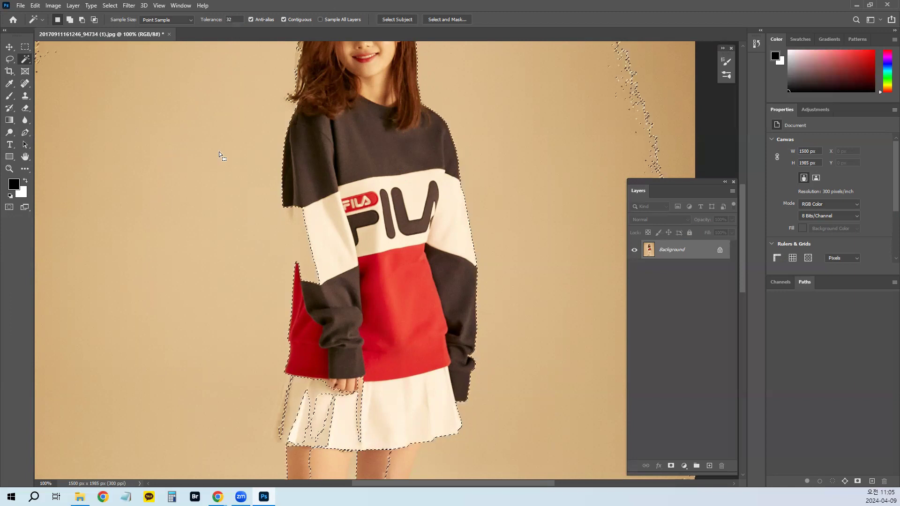
Draw a tall rectangular marquee with Feather 0 px on the backdrop beside the figure's head
{"action": "key", "text": "ctrl+minus"}
{"action": "key", "text": "ctrl+minus"}
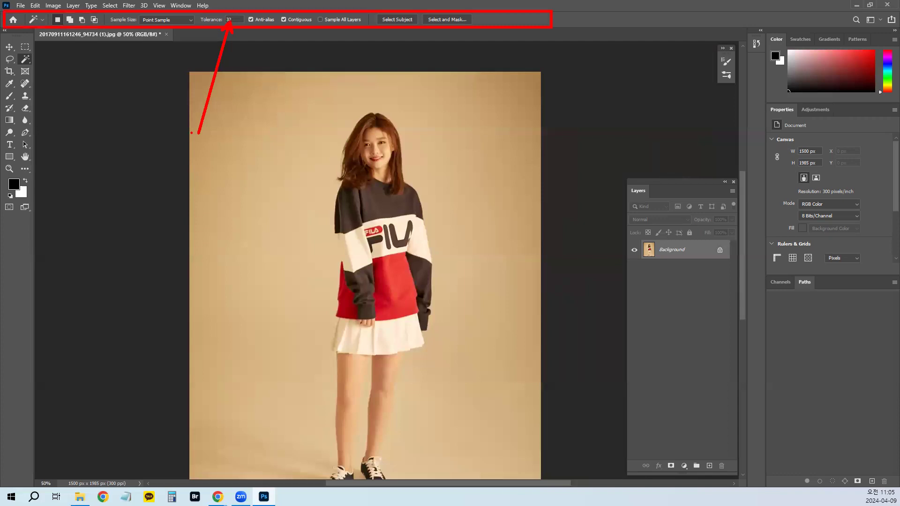
{"action": "left_click", "coordinate": [27, 50]}
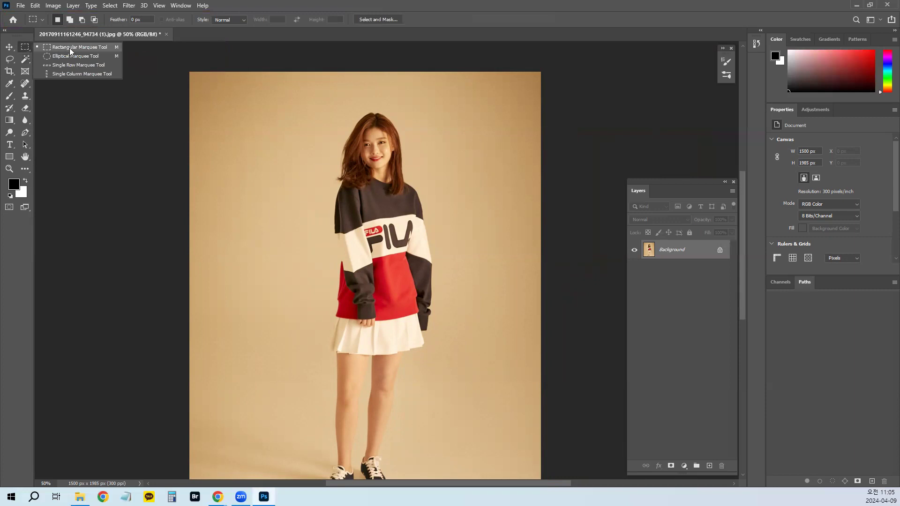
{"action": "left_click", "coordinate": [158, 111]}
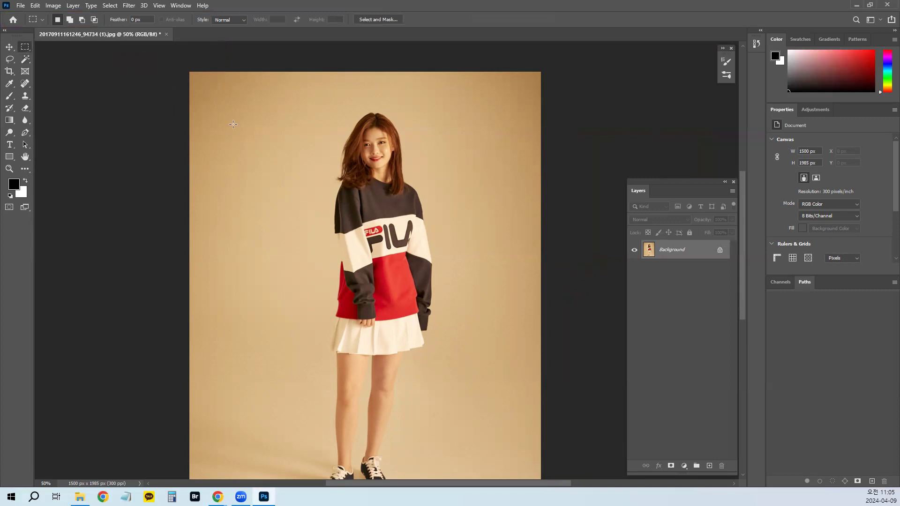
{"action": "key", "text": "Return"}
{"action": "left_click_drag", "start_coordinate": [224, 104], "coordinate": [297, 237]}
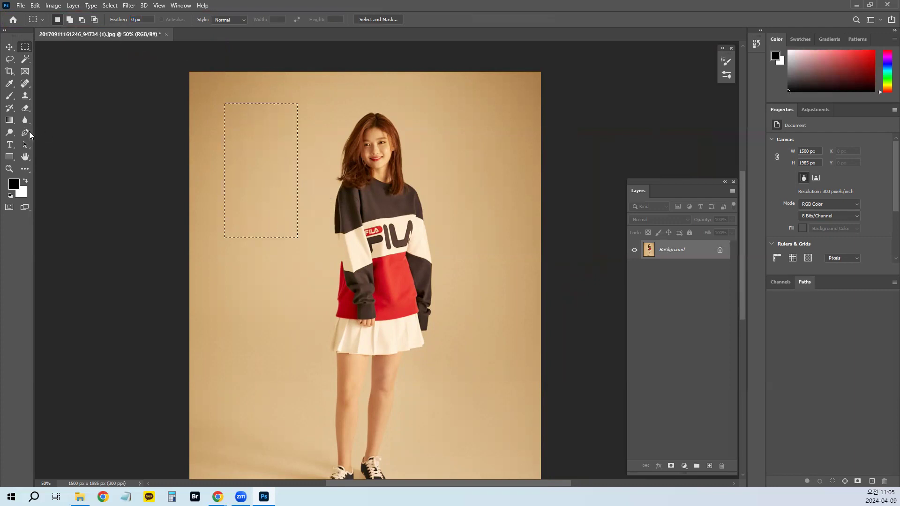
Paint a diagonal black brush stroke across the marquee beside the head, and clear the selection
{"action": "left_click", "coordinate": [9, 96]}
{"action": "left_click_drag", "start_coordinate": [237, 228], "coordinate": [318, 131]}
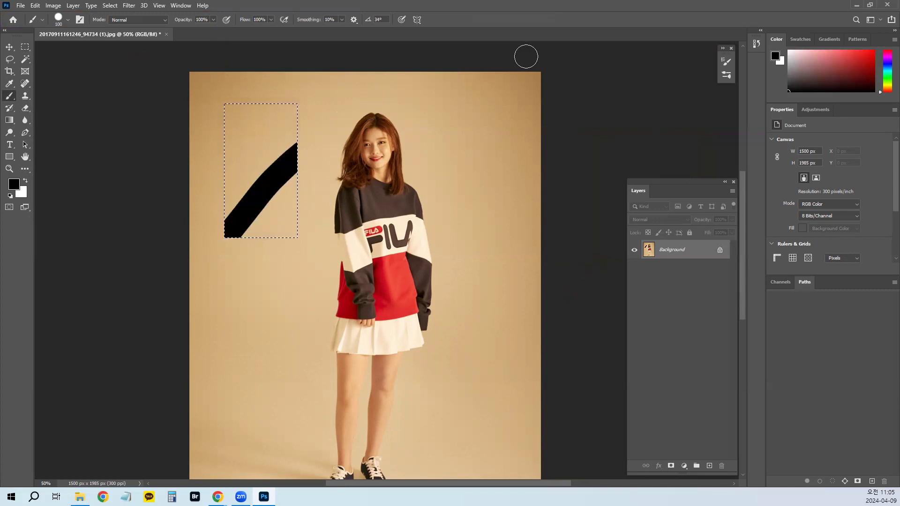
{"action": "key", "text": "ctrl+d"}
Draw a rectangular marquee with Feather 100 px on the lower backdrop and paint a black brush stroke across it
{"action": "key", "text": "m"}
{"action": "key", "text": "Return"}
{"action": "type", "text": "100"}
{"action": "key", "text": "Return"}
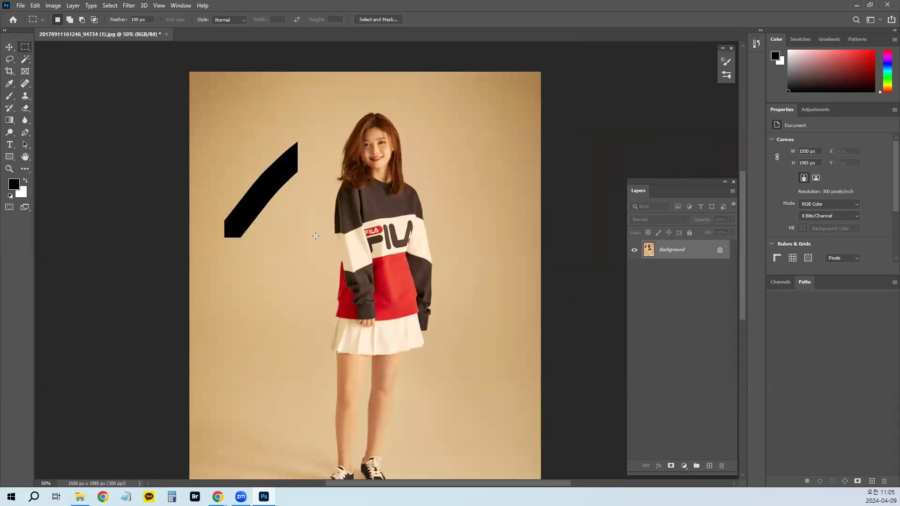
{"action": "left_click_drag", "start_coordinate": [223, 265], "coordinate": [302, 425]}
{"action": "left_click", "coordinate": [9, 96]}
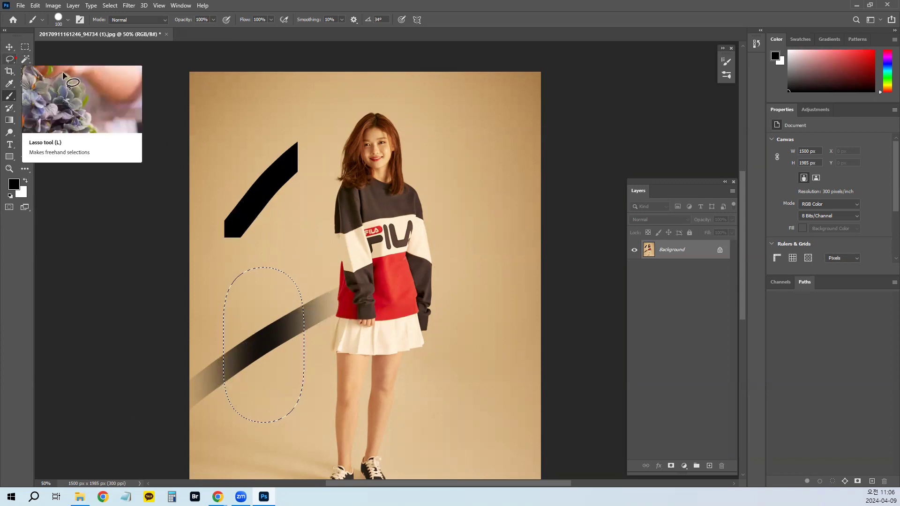
{"action": "mouse_move", "coordinate": [280, 333]}
{"action": "left_mouse_down"}
{"action": "mouse_move", "coordinate": [336, 339]}
{"action": "mouse_move", "coordinate": [283, 338]}
{"action": "left_mouse_up"}
{"action": "left_click_drag", "start_coordinate": [323, 292], "coordinate": [313, 321]}
{"action": "mouse_move", "coordinate": [335, 304]}
{"action": "left_mouse_down"}
{"action": "mouse_move", "coordinate": [329, 314]}
{"action": "mouse_move", "coordinate": [349, 306]}
{"action": "mouse_move", "coordinate": [344, 330]}
{"action": "left_mouse_up"}
{"action": "left_click_drag", "start_coordinate": [358, 318], "coordinate": [361, 321]}
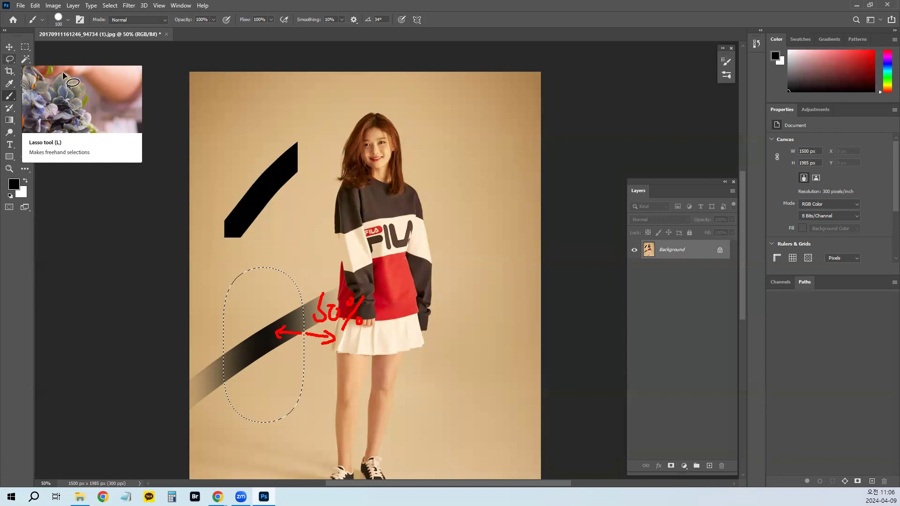
{"action": "key", "text": "Escape"}
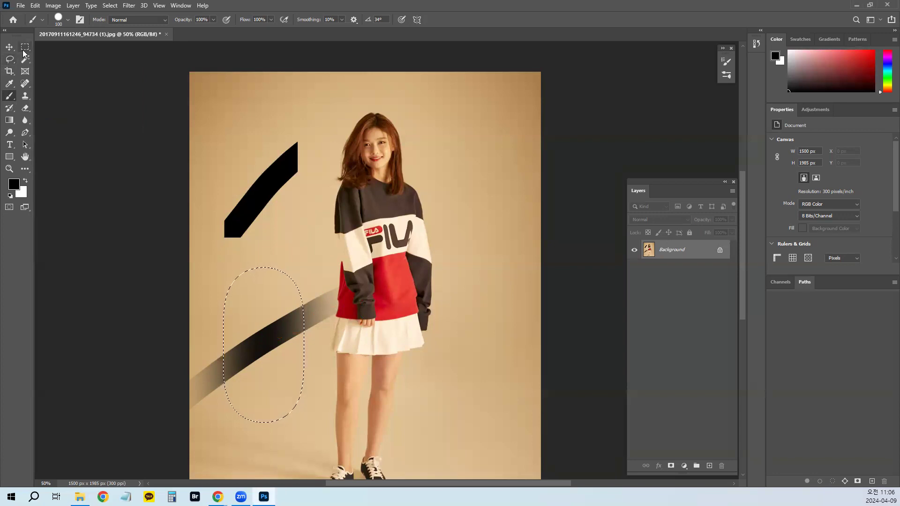
Set the marquee Feather to 0 px and remove the feathered brush stroke and its selection from the lower backdrop
{"action": "key", "text": "m"}
{"action": "key", "text": "Return"}
{"action": "type", "text": "0"}
{"action": "key", "text": "Return"}
{"action": "left_click_drag", "start_coordinate": [315, 173], "coordinate": [413, 364]}
{"action": "key", "text": "ctrl+z"}
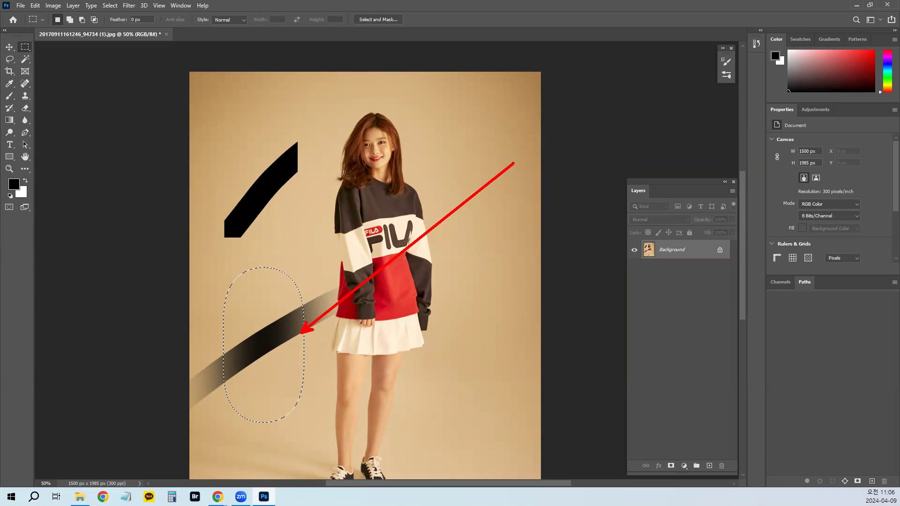
{"action": "left_click", "coordinate": [307, 310]}
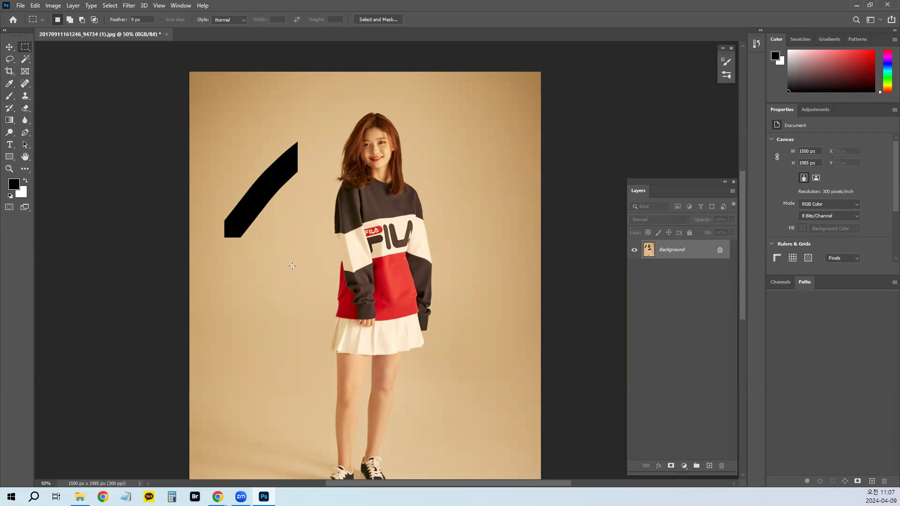
Try a black brush stroke across a new tall marquee on the lower backdrop, and clear both
{"action": "left_click_drag", "start_coordinate": [229, 263], "coordinate": [326, 439]}
{"action": "key", "text": "b"}
{"action": "left_click_drag", "start_coordinate": [181, 429], "coordinate": [416, 290]}
{"action": "key", "text": "ctrl+z"}
{"action": "key", "text": "ctrl+d"}
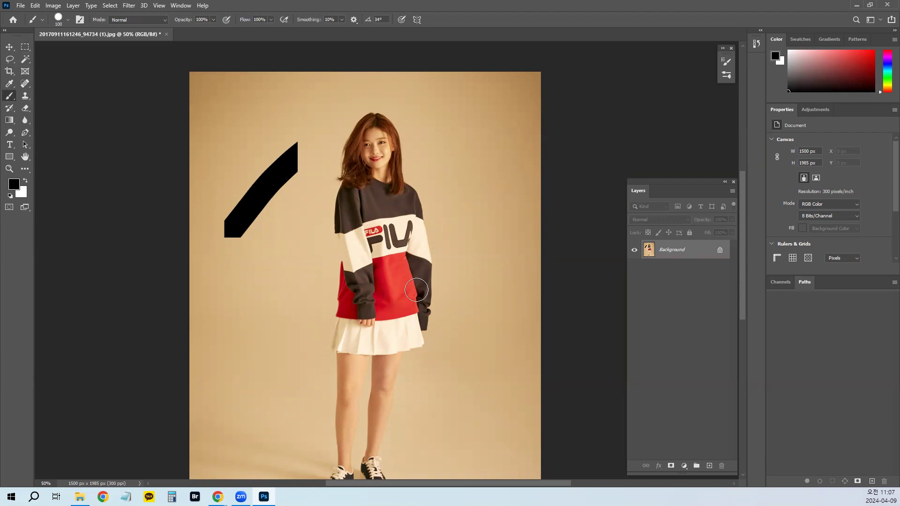
Undo the remaining black stroke beside the head and clear the rectangular selection
{"action": "key", "text": "ctrl+z"}
{"action": "key", "text": "ctrl+z"}
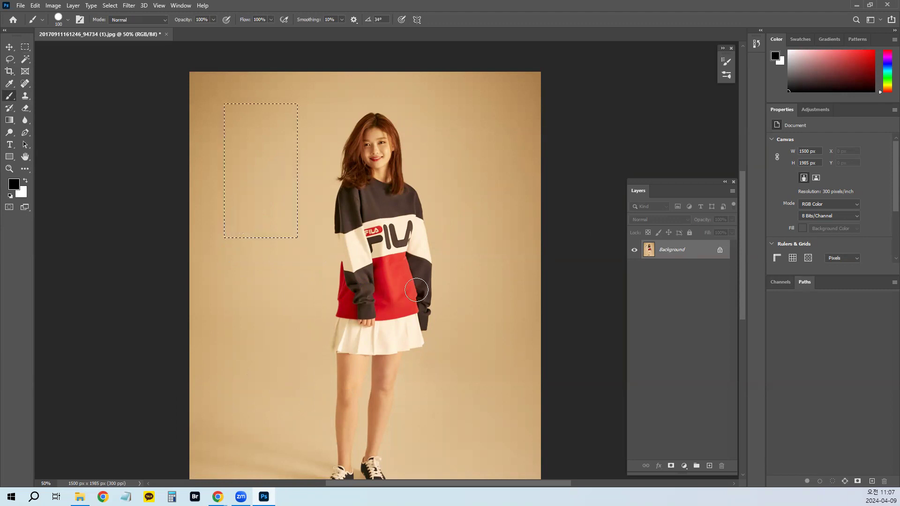
{"action": "key", "text": "ctrl+d"}
{"action": "key", "text": "ctrl+f"}
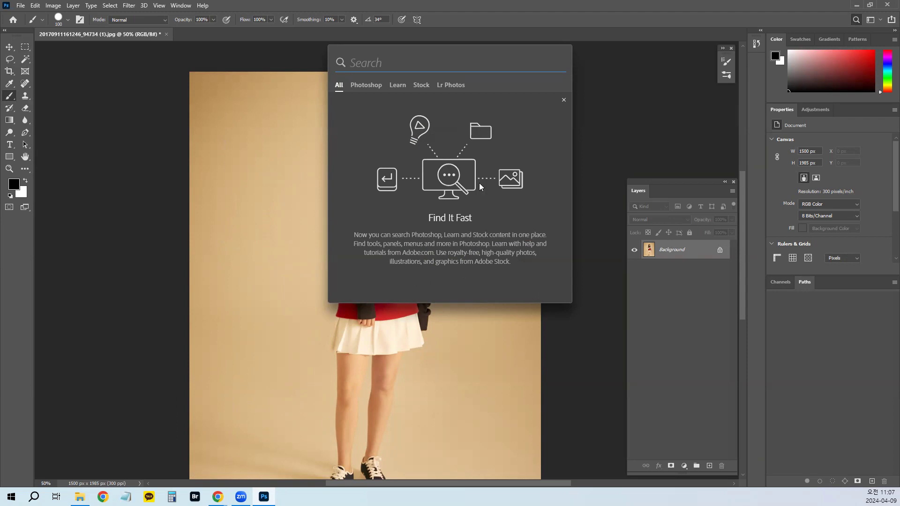
{"action": "left_click", "coordinate": [563, 100]}
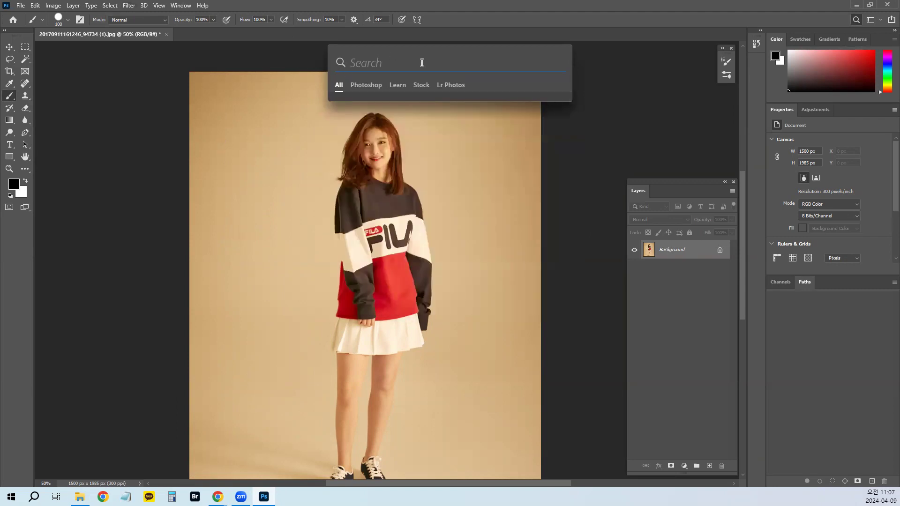
{"action": "left_click", "coordinate": [659, 116]}
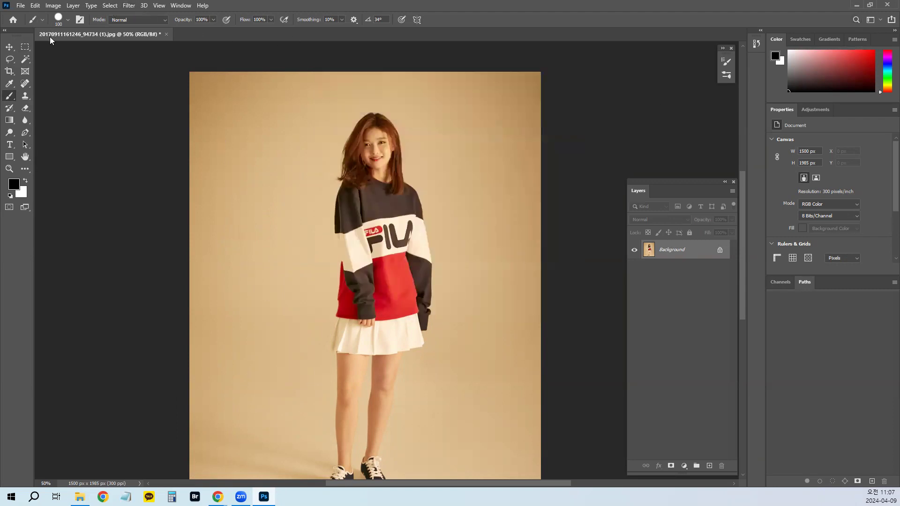
Set the Rectangular Marquee Feather to 300 px and try a marquee of about 335 x 381 px beside the head
{"action": "left_click", "coordinate": [26, 47]}
{"action": "left_click", "coordinate": [145, 20]}
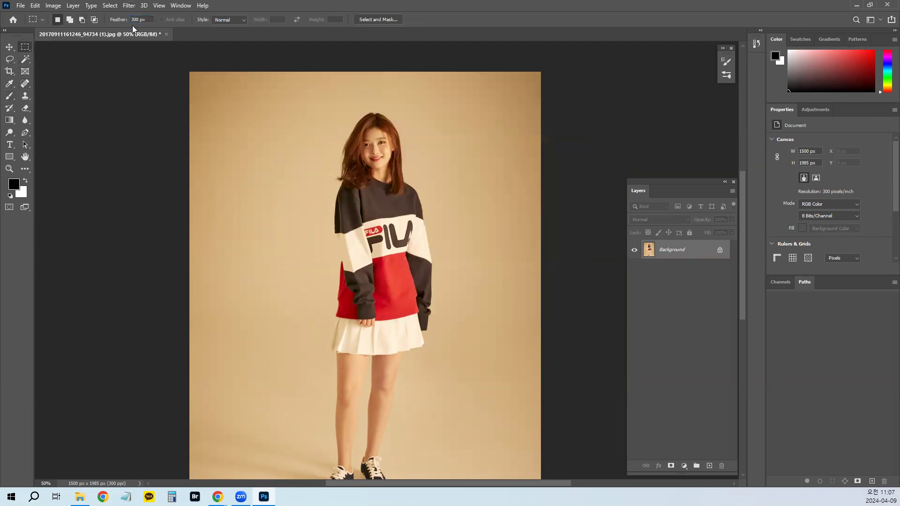
{"action": "left_click_drag", "start_coordinate": [248, 129], "coordinate": [326, 217]}
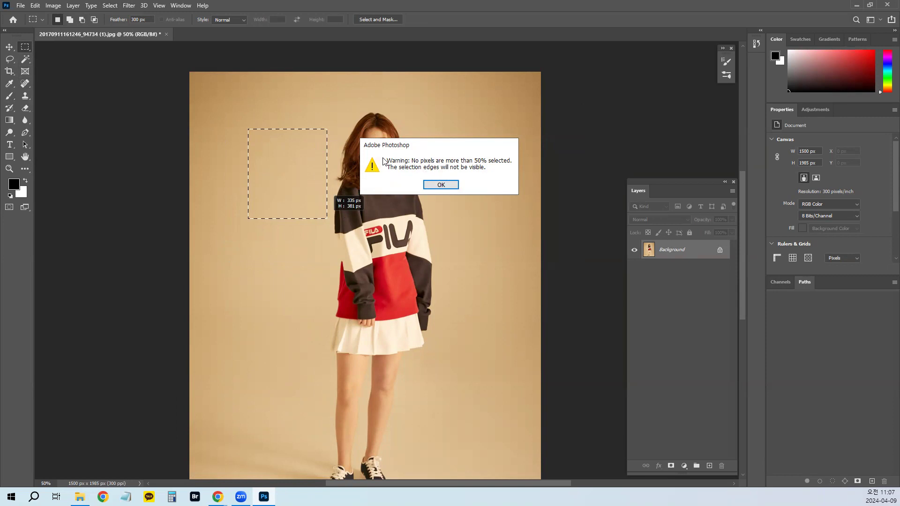
{"action": "left_click", "coordinate": [449, 186]}
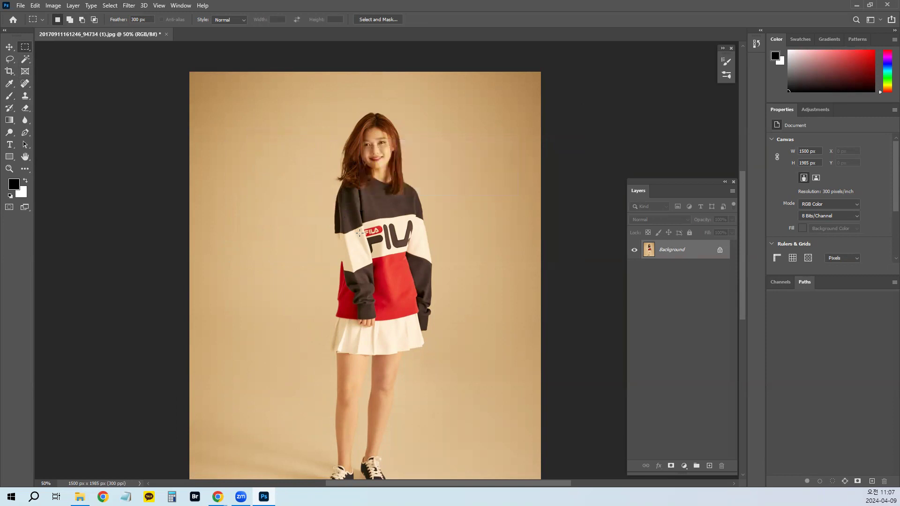
Try a larger marquee reaching over the sweater and one of about 267 x 345 px beside the head, with the same Feather
{"action": "left_click_drag", "start_coordinate": [233, 136], "coordinate": [402, 267]}
{"action": "left_click", "coordinate": [440, 184]}
{"action": "left_click_drag", "start_coordinate": [245, 114], "coordinate": [306, 194]}
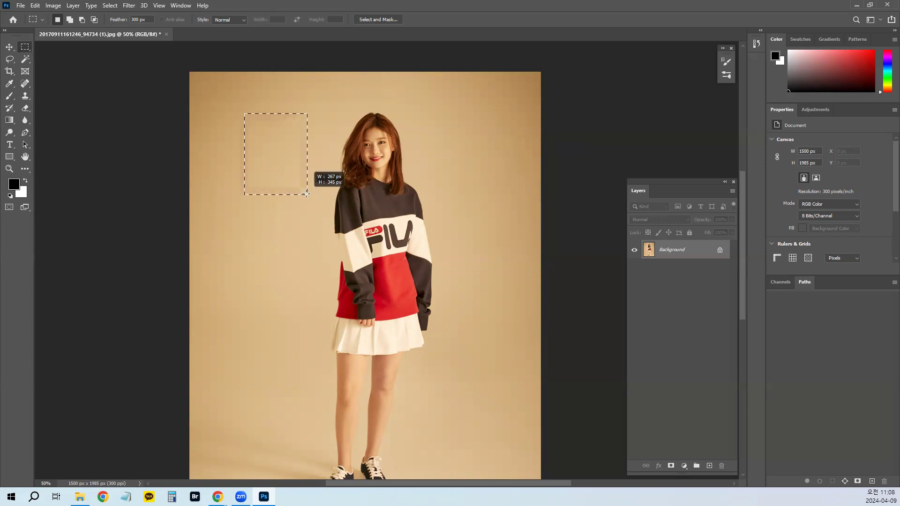
{"action": "left_click_drag", "start_coordinate": [306, 194], "coordinate": [307, 194]}
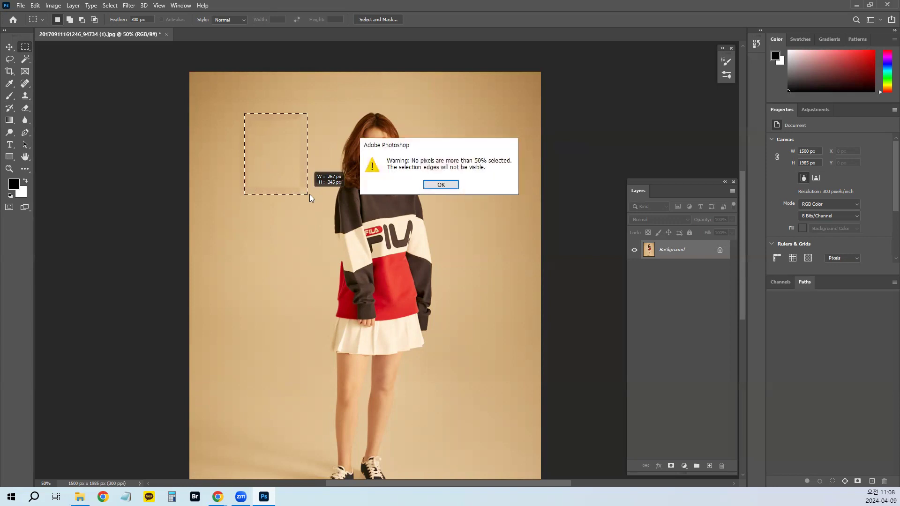
{"action": "left_click", "coordinate": [441, 185]}
Set the marquee Feather to 100 px and draw a large marquee on the backdrop reaching the figure's hair and sleeve
{"action": "left_click_drag", "start_coordinate": [147, 18], "coordinate": [130, 23]}
{"action": "key", "text": "Return"}
{"action": "left_click_drag", "start_coordinate": [231, 111], "coordinate": [311, 207]}
{"action": "left_click", "coordinate": [341, 266]}
{"action": "left_click_drag", "start_coordinate": [341, 266], "coordinate": [234, 113]}
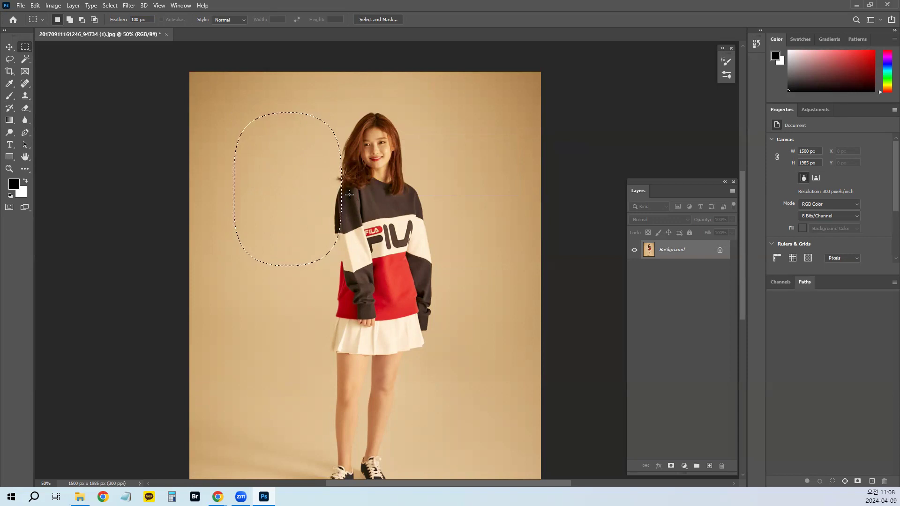
Set the Rectangular Marquee tool's feather to 0 px and clear the rounded selection beside the woman
{"action": "key", "text": "Return"}
{"action": "type", "text": "0"}
{"action": "key", "text": "Return"}
{"action": "left_click", "coordinate": [350, 196]}
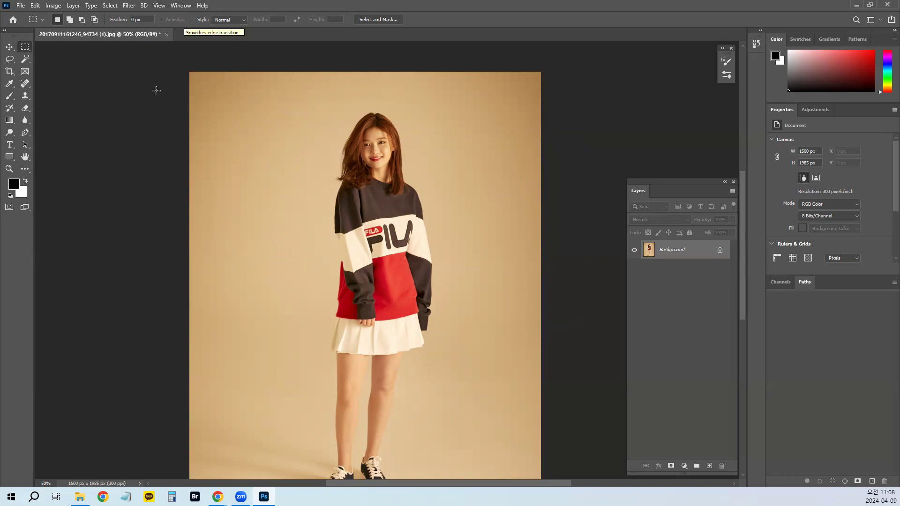
Examine the tool variants grouped with the Lasso, Rectangular Marquee and Magic Wand tools
{"action": "left_click", "coordinate": [12, 60]}
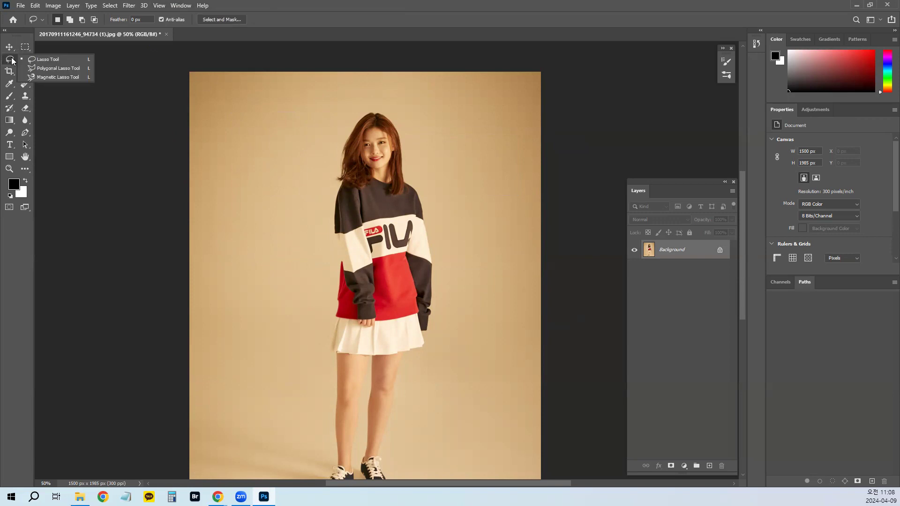
{"action": "key", "text": "ctrl+2"}
{"action": "mouse_move", "coordinate": [100, 59]}
{"action": "left_mouse_down"}
{"action": "mouse_move", "coordinate": [169, 47]}
{"action": "mouse_move", "coordinate": [150, 63]}
{"action": "mouse_move", "coordinate": [187, 75]}
{"action": "left_mouse_up"}
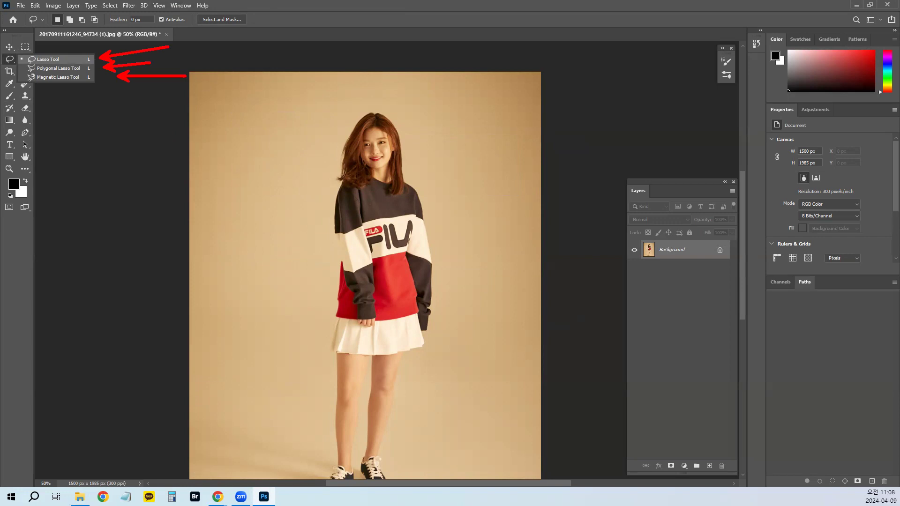
{"action": "key", "text": "Escape"}
{"action": "left_click", "coordinate": [26, 48]}
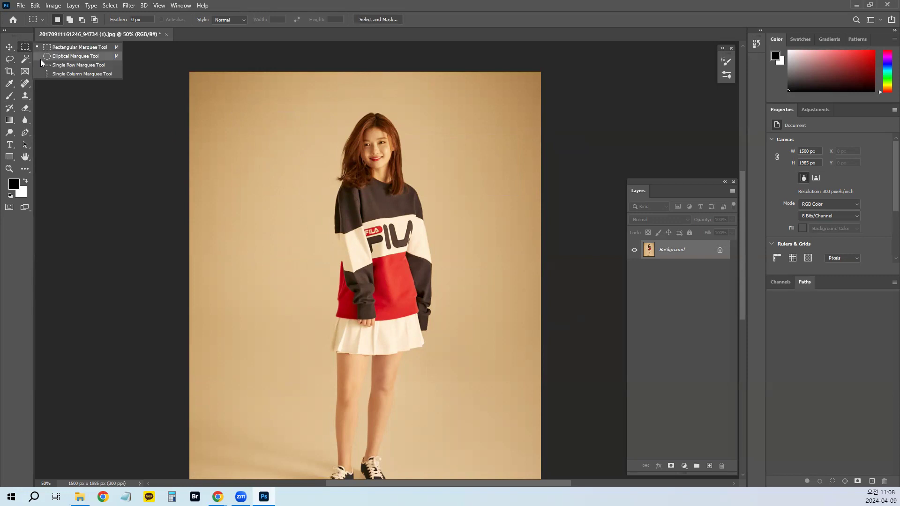
{"action": "left_click", "coordinate": [25, 59]}
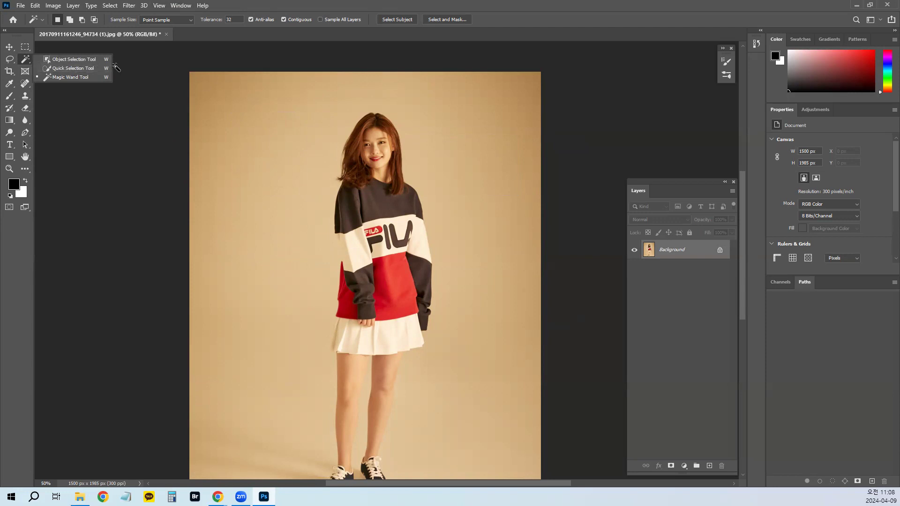
{"action": "left_click", "coordinate": [115, 67]}
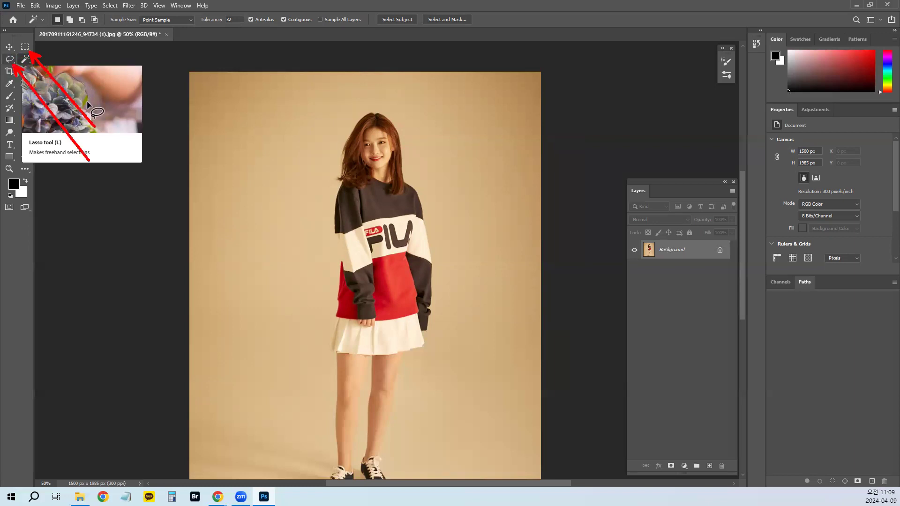
Switch to the Elliptical Marquee tool and back to the Rectangular Marquee tool
{"action": "left_click", "coordinate": [25, 49]}
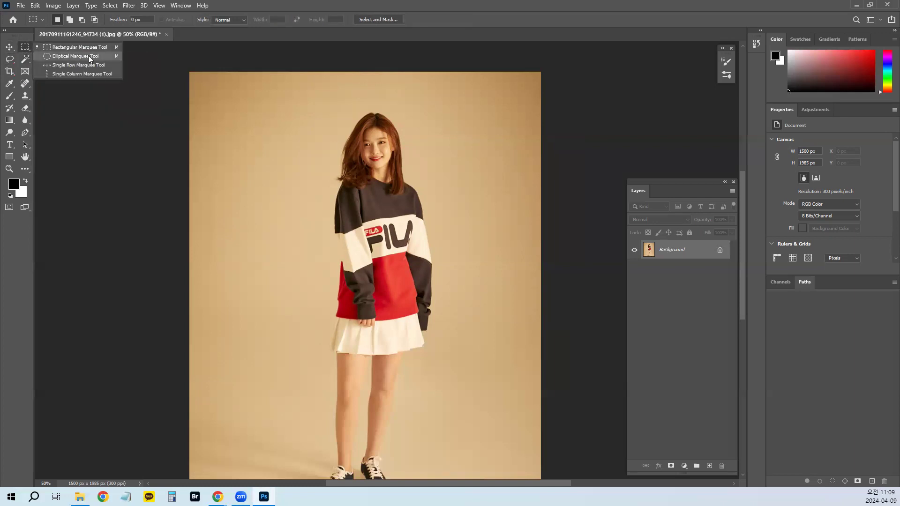
{"action": "left_click", "coordinate": [89, 56]}
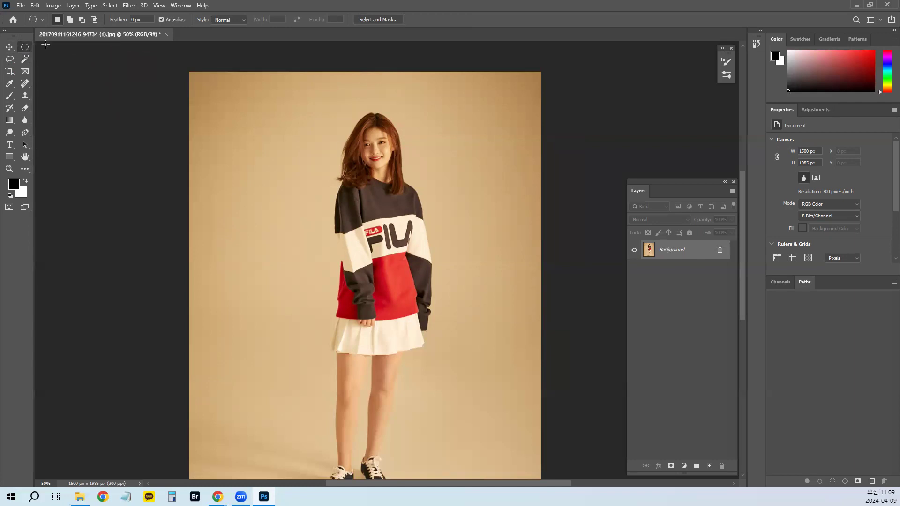
{"action": "left_click", "coordinate": [26, 50]}
{"action": "left_click", "coordinate": [72, 47]}
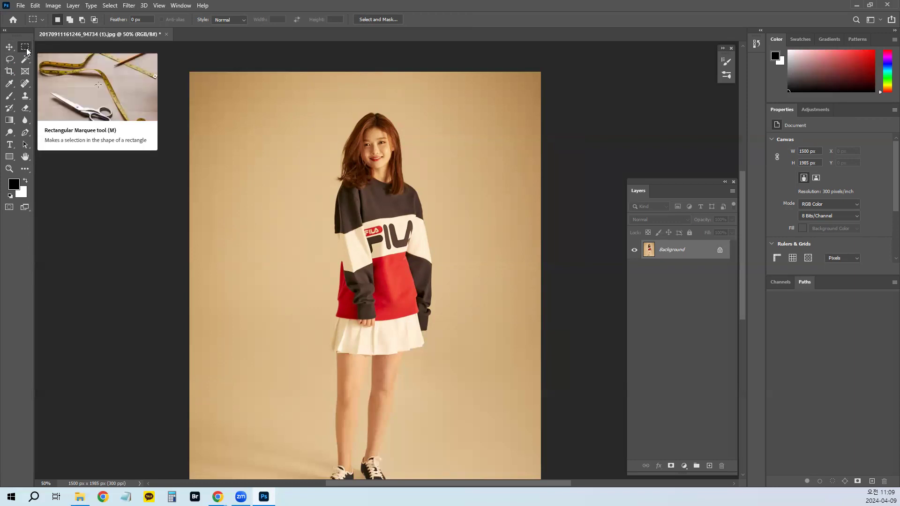
Cycle through the rectangular, elliptical, single row and single column marquee variants, ending on the Elliptical Marquee tool
{"action": "key", "text": "shift+m"}
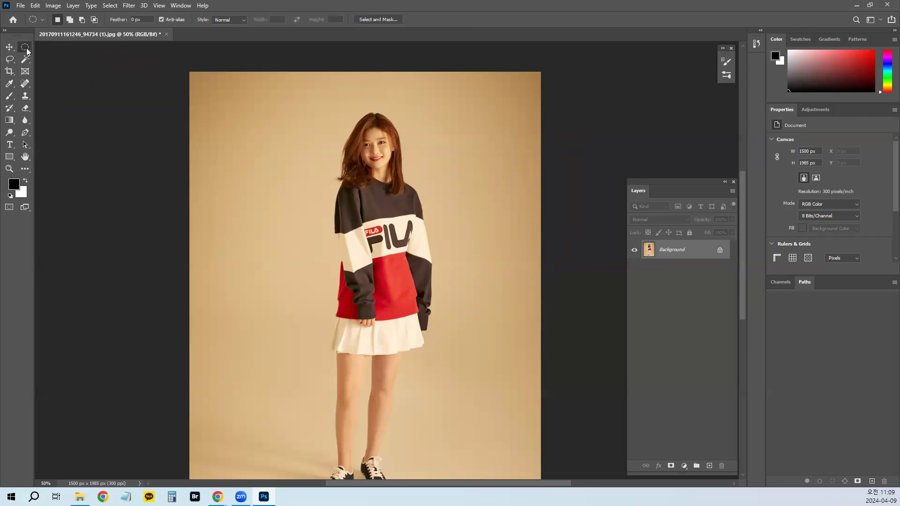
{"action": "left_click", "coordinate": [27, 51], "text": "alt"}
{"action": "left_click", "coordinate": [27, 51], "text": "alt"}
{"action": "left_click", "coordinate": [27, 51], "text": "alt"}
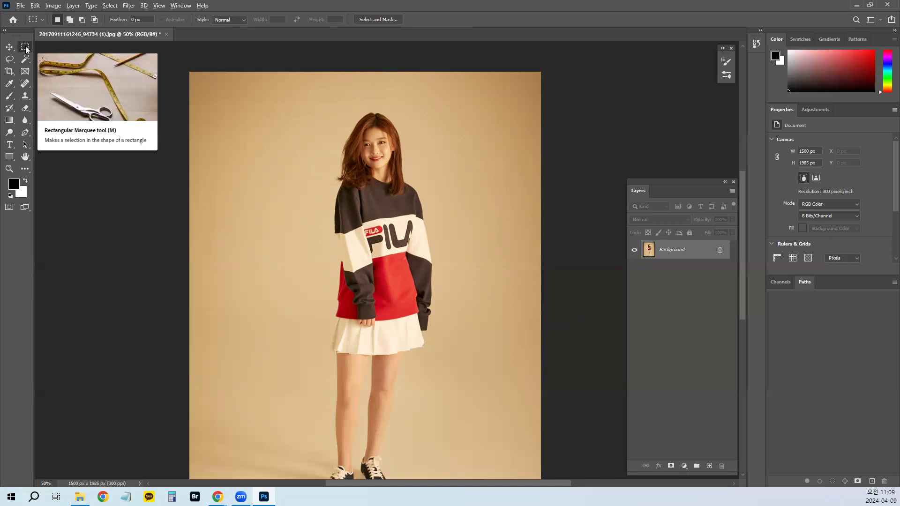
{"action": "key", "text": "shift+m"}
{"action": "left_click", "coordinate": [25, 47], "text": "alt"}
{"action": "left_click", "coordinate": [26, 46], "text": "alt"}
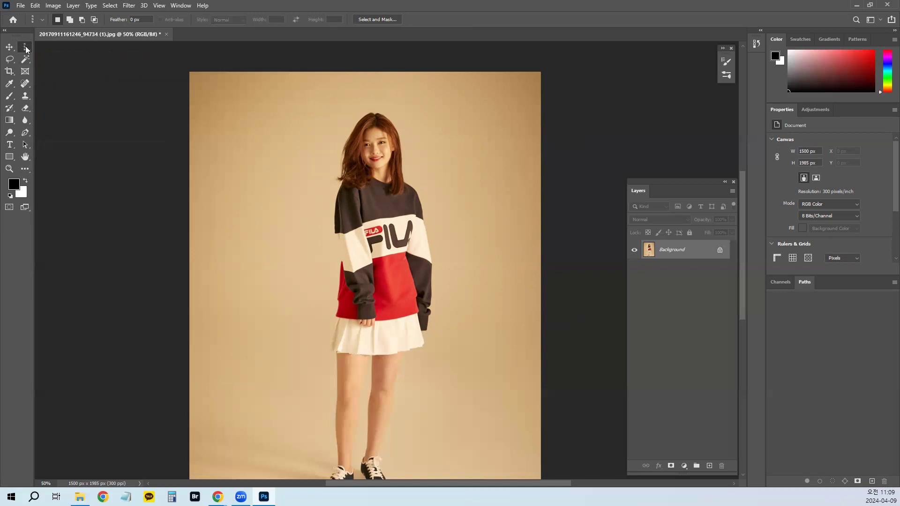
{"action": "left_click", "coordinate": [26, 47], "text": "alt"}
{"action": "left_click", "coordinate": [25, 46], "text": "alt"}
{"action": "left_click", "coordinate": [25, 47], "text": "alt"}
{"action": "left_click", "coordinate": [25, 46], "text": "alt"}
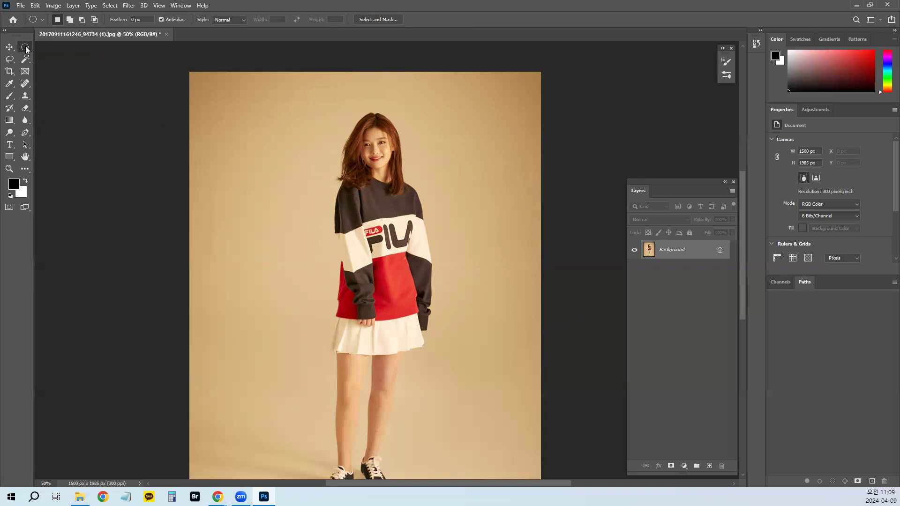
Cycle repeatedly through the Lasso, Polygonal Lasso and Magnetic Lasso tools, ending on the standard Lasso tool
{"action": "left_click", "coordinate": [10, 59], "text": "alt"}
{"action": "left_click", "coordinate": [10, 59], "text": "alt"}
{"action": "left_click", "coordinate": [10, 61], "text": "alt"}
{"action": "left_click", "coordinate": [10, 61], "text": "alt"}
{"action": "left_click", "coordinate": [10, 61], "text": "alt"}
{"action": "left_click", "coordinate": [10, 61], "text": "alt"}
{"action": "left_click", "coordinate": [10, 60], "text": "alt"}
{"action": "left_click", "coordinate": [10, 61], "text": "alt"}
{"action": "left_click", "coordinate": [10, 61], "text": "alt"}
{"action": "left_click", "coordinate": [9, 61], "text": "alt"}
{"action": "left_click", "coordinate": [10, 61], "text": "alt"}
{"action": "left_click", "coordinate": [10, 61], "text": "alt"}
{"action": "left_click", "coordinate": [10, 60], "text": "alt"}
{"action": "left_click", "coordinate": [10, 59], "text": "alt"}
{"action": "left_click", "coordinate": [10, 59], "text": "alt"}
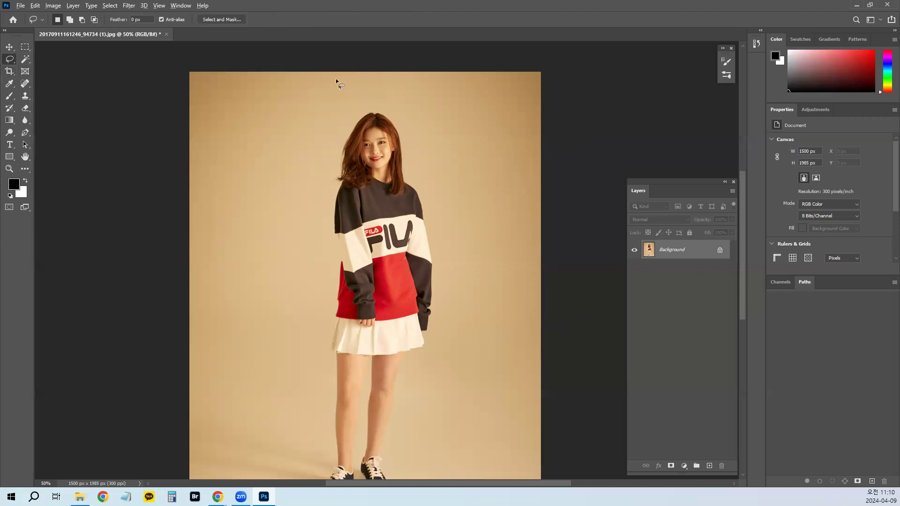
{"action": "key", "text": "alt+l"}
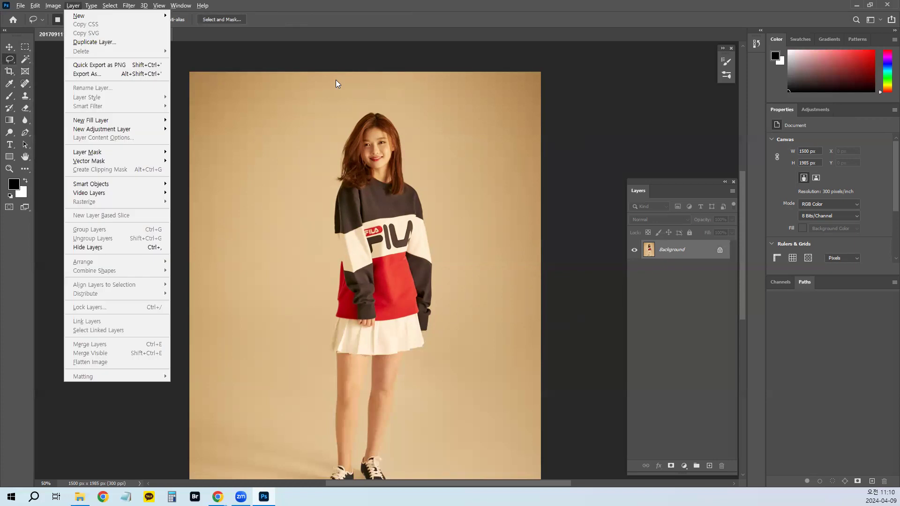
{"action": "left_click", "coordinate": [336, 84]}
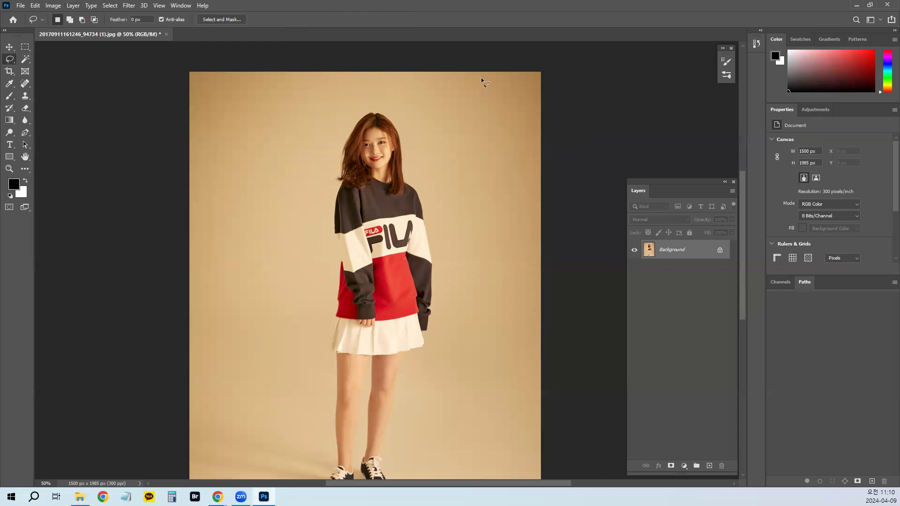
Switch to the Elliptical Marquee tool, return to the Lasso tool and cycle through its variants
{"action": "key", "text": "shift+m"}
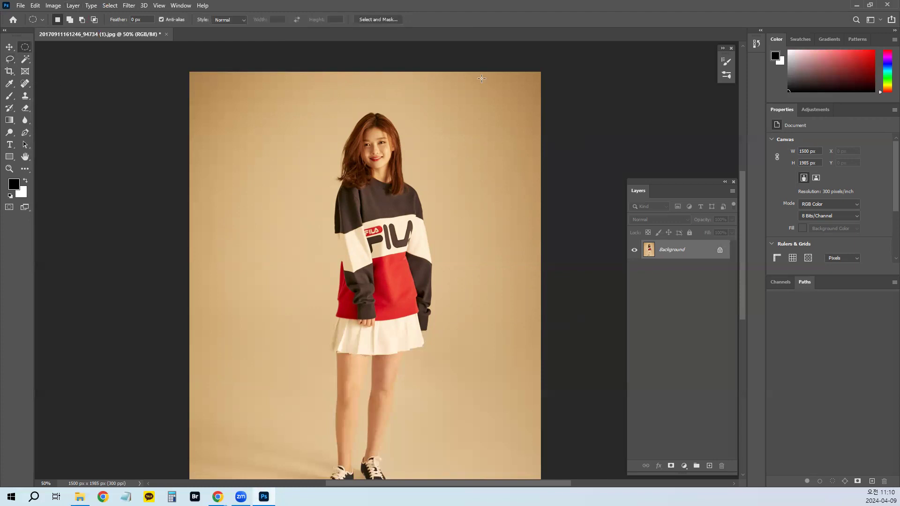
{"action": "key", "text": "l"}
{"action": "key", "text": "shift+l"}
{"action": "key", "text": "shift+l"}
{"action": "key", "text": "shift+l"}
{"action": "key", "text": "shift+l"}
{"action": "key", "text": "shift+l"}
{"action": "key", "text": "shift+l"}
{"action": "key", "text": "shift+l"}
{"action": "key", "text": "shift+l"}
{"action": "key", "text": "shift+l"}
{"action": "key", "text": "shift+l"}
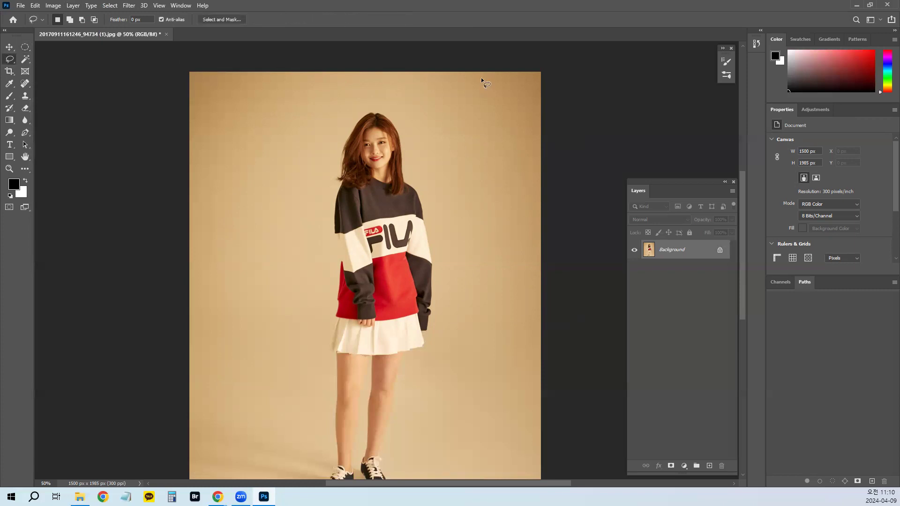
{"action": "key", "text": "shift+l"}
{"action": "key", "text": "shift+l"}
{"action": "key", "text": "shift+l"}
{"action": "key", "text": "shift+l"}
{"action": "key", "text": "shift+l"}
{"action": "key", "text": "shift+l"}
{"action": "key", "text": "shift+l"}
{"action": "key", "text": "shift+l"}
{"action": "key", "text": "shift+l"}
{"action": "key", "text": "shift+l"}
{"action": "key", "text": "shift+l"}
Choose the Magic Wand tool, look over the Lasso and Marquee groups, and return to the Magic Wand group
{"action": "left_click", "coordinate": [27, 61]}
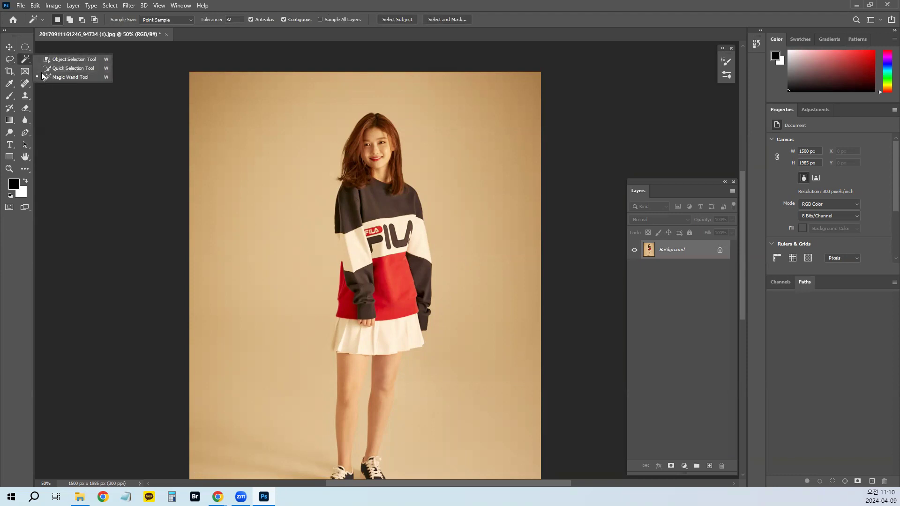
{"action": "left_click", "coordinate": [55, 78]}
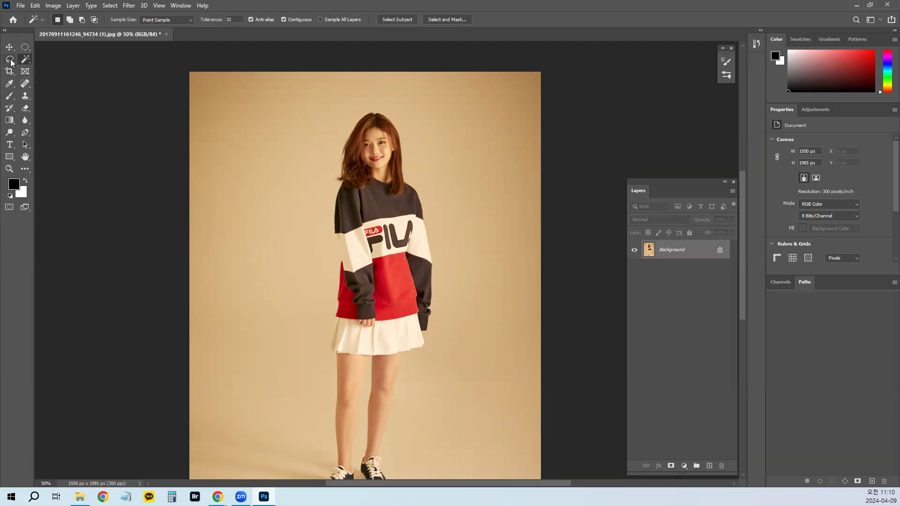
{"action": "left_click", "coordinate": [10, 59]}
{"action": "left_click", "coordinate": [29, 50]}
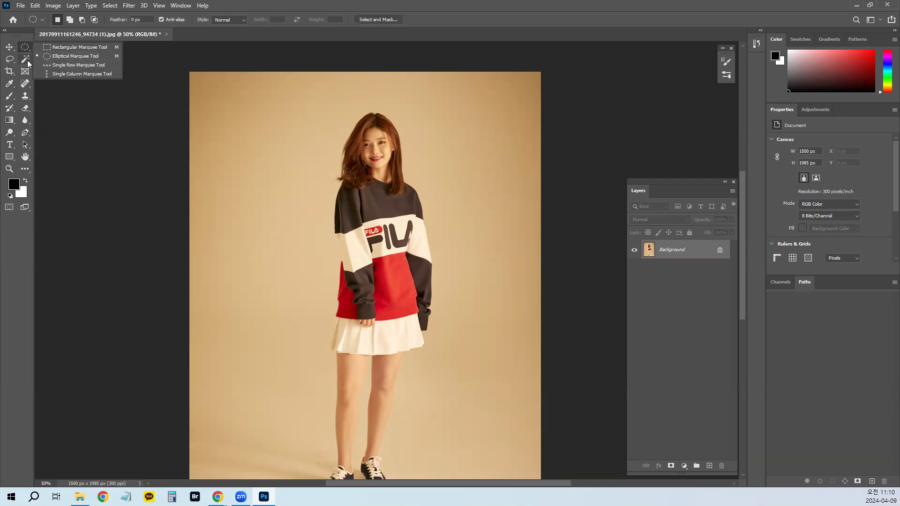
{"action": "left_click", "coordinate": [27, 56]}
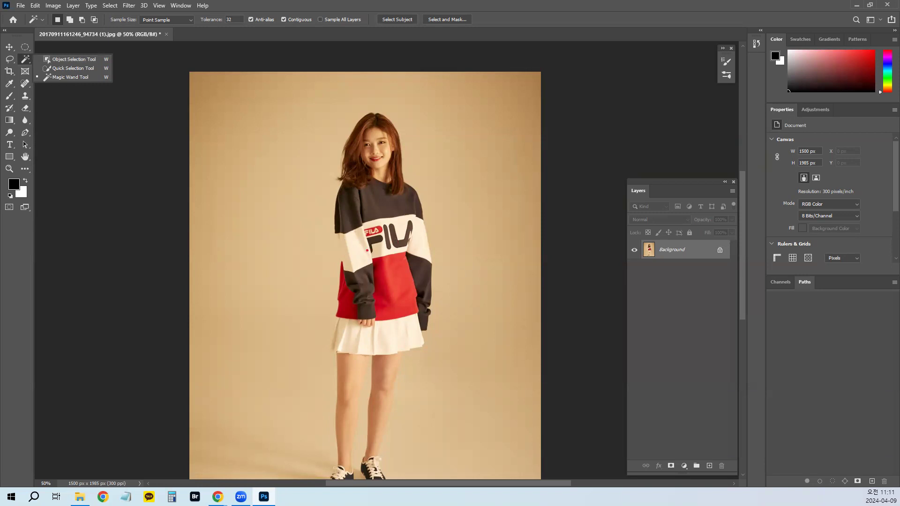
{"action": "left_click_drag", "start_coordinate": [458, 299], "coordinate": [443, 266]}
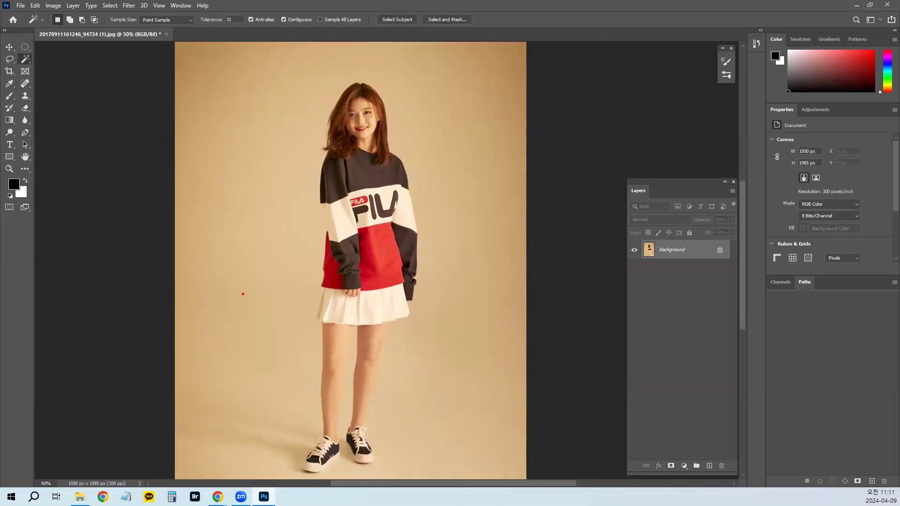
{"action": "mouse_move", "coordinate": [199, 366]}
{"action": "left_mouse_down"}
{"action": "mouse_move", "coordinate": [202, 310]}
{"action": "mouse_move", "coordinate": [244, 286]}
{"action": "mouse_move", "coordinate": [247, 355]}
{"action": "mouse_move", "coordinate": [270, 334]}
{"action": "mouse_move", "coordinate": [324, 320]}
{"action": "left_mouse_up"}
{"action": "left_click_drag", "start_coordinate": [248, 116], "coordinate": [247, 164]}
{"action": "mouse_move", "coordinate": [278, 112]}
{"action": "left_mouse_down"}
{"action": "mouse_move", "coordinate": [276, 156]}
{"action": "mouse_move", "coordinate": [308, 154]}
{"action": "left_mouse_up"}
{"action": "mouse_move", "coordinate": [319, 114]}
{"action": "left_mouse_down"}
{"action": "mouse_move", "coordinate": [318, 140]}
{"action": "mouse_move", "coordinate": [342, 108]}
{"action": "mouse_move", "coordinate": [337, 137]}
{"action": "left_mouse_up"}
{"action": "mouse_move", "coordinate": [335, 135]}
{"action": "left_mouse_down"}
{"action": "mouse_move", "coordinate": [352, 125]}
{"action": "mouse_move", "coordinate": [346, 117]}
{"action": "mouse_move", "coordinate": [365, 115]}
{"action": "mouse_move", "coordinate": [355, 132]}
{"action": "left_mouse_up"}
{"action": "mouse_move", "coordinate": [365, 116]}
{"action": "left_mouse_down"}
{"action": "mouse_move", "coordinate": [355, 132]}
{"action": "mouse_move", "coordinate": [361, 162]}
{"action": "mouse_move", "coordinate": [323, 181]}
{"action": "mouse_move", "coordinate": [337, 159]}
{"action": "mouse_move", "coordinate": [305, 160]}
{"action": "left_mouse_up"}
Close the portrait photo document and open the settings for creating a new document
{"action": "key", "text": "Escape"}
{"action": "left_click", "coordinate": [166, 34]}
{"action": "left_click", "coordinate": [447, 184]}
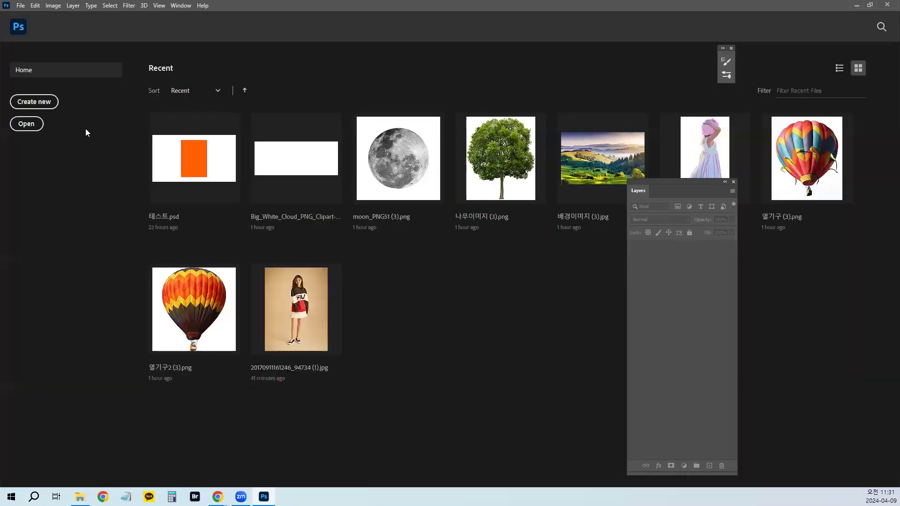
{"action": "left_click", "coordinate": [39, 104]}
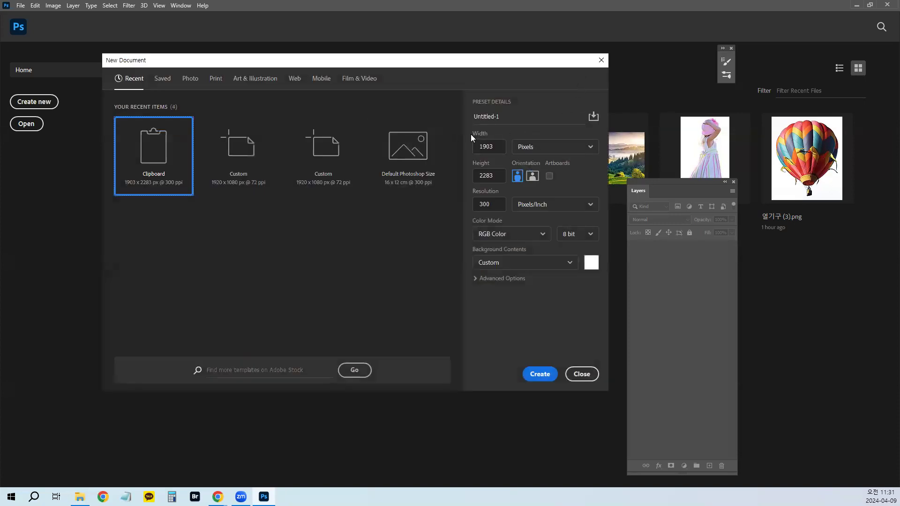
{"action": "mouse_move", "coordinate": [184, 221]}
{"action": "left_mouse_down"}
{"action": "mouse_move", "coordinate": [248, 210]}
{"action": "mouse_move", "coordinate": [238, 258]}
{"action": "left_mouse_up"}
{"action": "left_click_drag", "start_coordinate": [272, 226], "coordinate": [262, 259]}
{"action": "mouse_move", "coordinate": [296, 223]}
{"action": "left_mouse_down"}
{"action": "mouse_move", "coordinate": [285, 257]}
{"action": "mouse_move", "coordinate": [312, 216]}
{"action": "left_mouse_up"}
{"action": "left_click_drag", "start_coordinate": [337, 234], "coordinate": [363, 231]}
{"action": "mouse_move", "coordinate": [396, 216]}
{"action": "left_mouse_down"}
{"action": "mouse_move", "coordinate": [441, 266]}
{"action": "mouse_move", "coordinate": [453, 268]}
{"action": "left_mouse_up"}
{"action": "mouse_move", "coordinate": [490, 246]}
{"action": "left_mouse_down"}
{"action": "mouse_move", "coordinate": [464, 241]}
{"action": "mouse_move", "coordinate": [467, 272]}
{"action": "left_mouse_up"}
{"action": "mouse_move", "coordinate": [515, 215]}
{"action": "left_mouse_down"}
{"action": "mouse_move", "coordinate": [584, 203]}
{"action": "mouse_move", "coordinate": [569, 279]}
{"action": "left_mouse_up"}
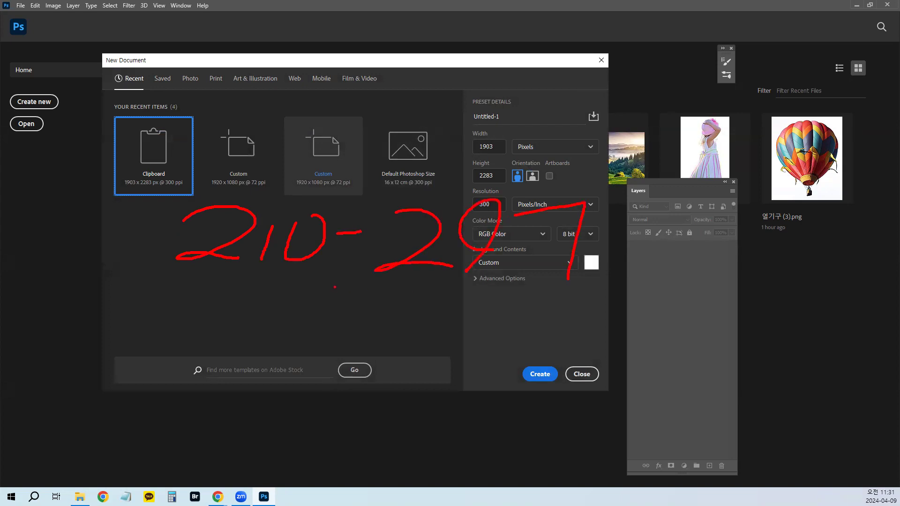
{"action": "mouse_move", "coordinate": [309, 301]}
{"action": "left_mouse_down"}
{"action": "mouse_move", "coordinate": [375, 296]}
{"action": "mouse_move", "coordinate": [490, 310]}
{"action": "left_mouse_up"}
{"action": "left_click_drag", "start_coordinate": [256, 338], "coordinate": [277, 395]}
{"action": "left_click_drag", "start_coordinate": [330, 362], "coordinate": [371, 357]}
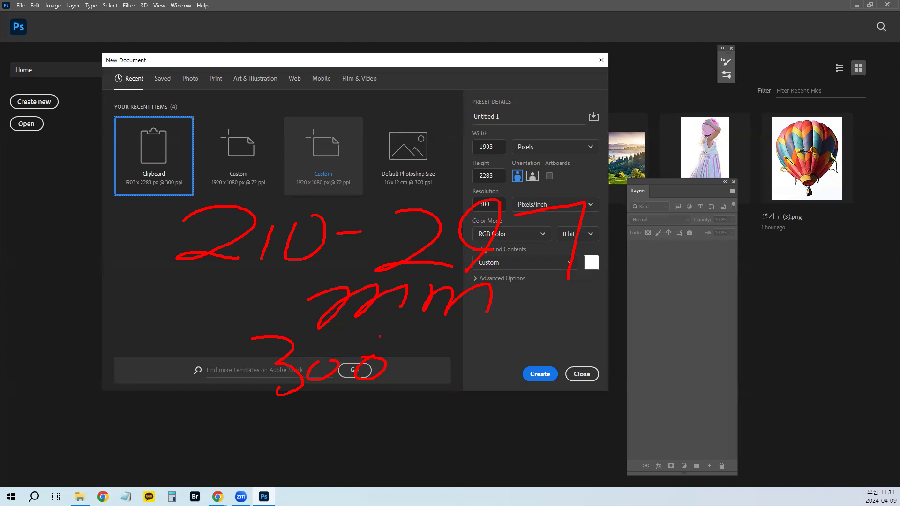
{"action": "key", "text": "Escape"}
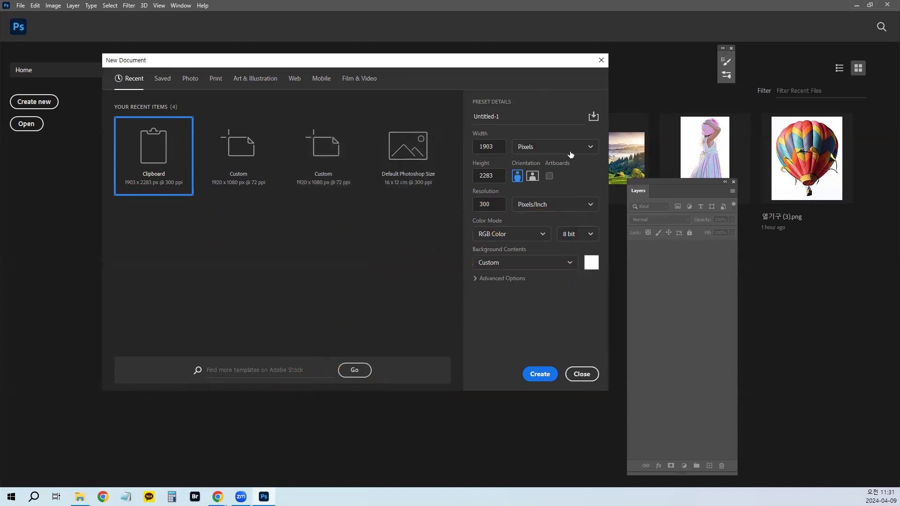
Create the new document in millimeters with a width of 210 and a height of 297
{"action": "left_click", "coordinate": [593, 147]}
{"action": "left_click", "coordinate": [528, 213]}
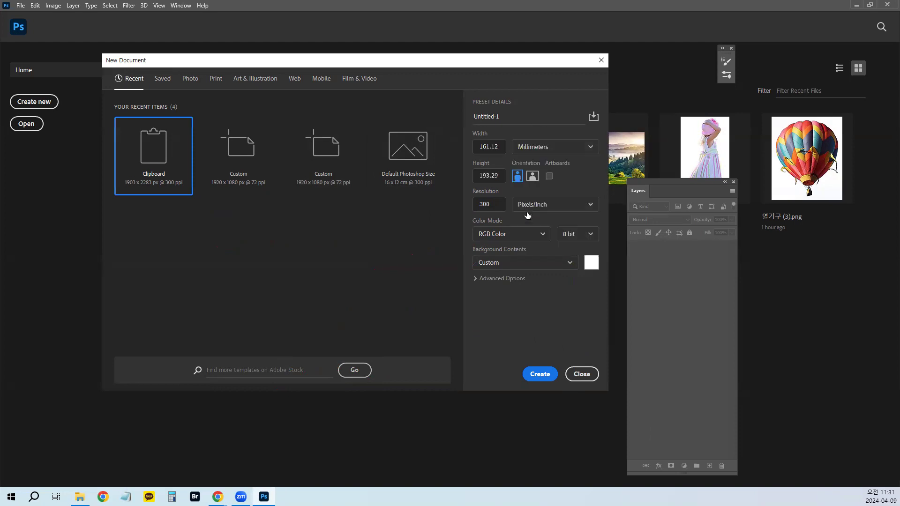
{"action": "double_click", "coordinate": [490, 145]}
{"action": "type", "text": "210"}
{"action": "key", "text": "Tab"}
{"action": "key", "text": "Tab"}
{"action": "type", "text": "297"}
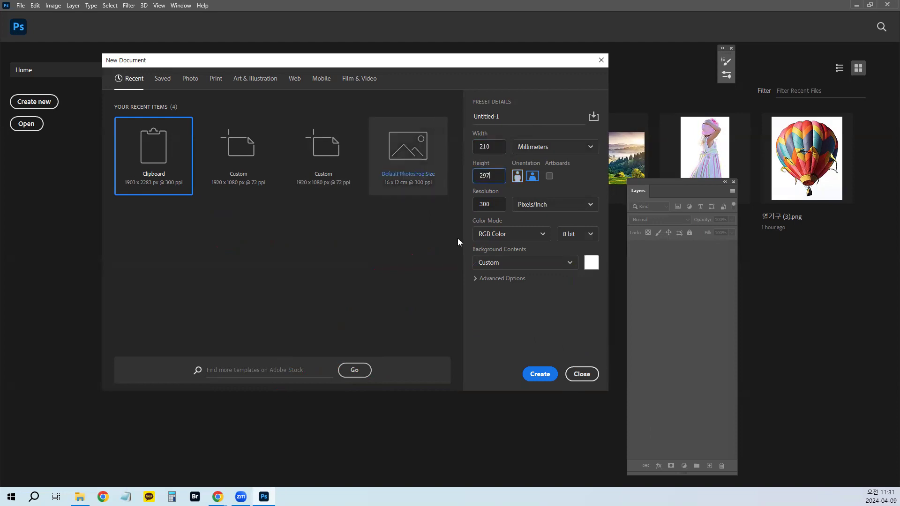
{"action": "left_click", "coordinate": [542, 375]}
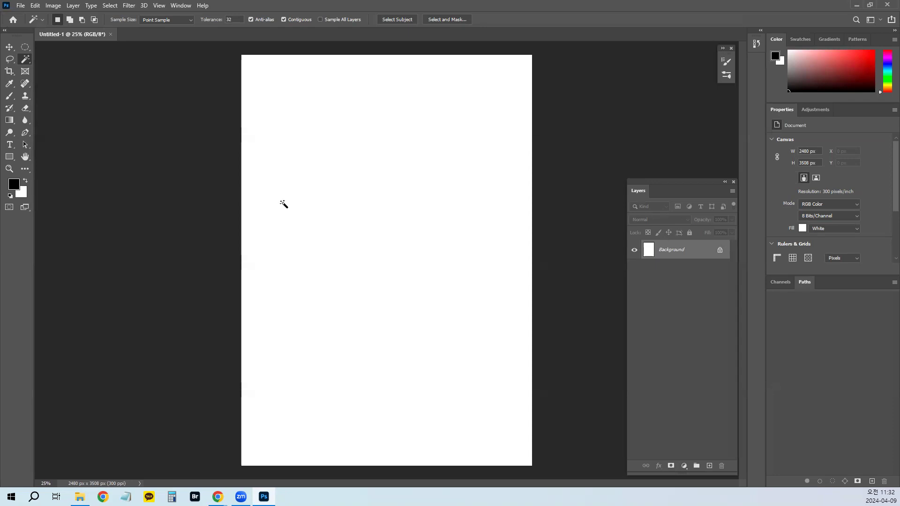
Activate the Move tool and look over the Edit commands and the Move tool's variants
{"action": "left_click", "coordinate": [10, 47]}
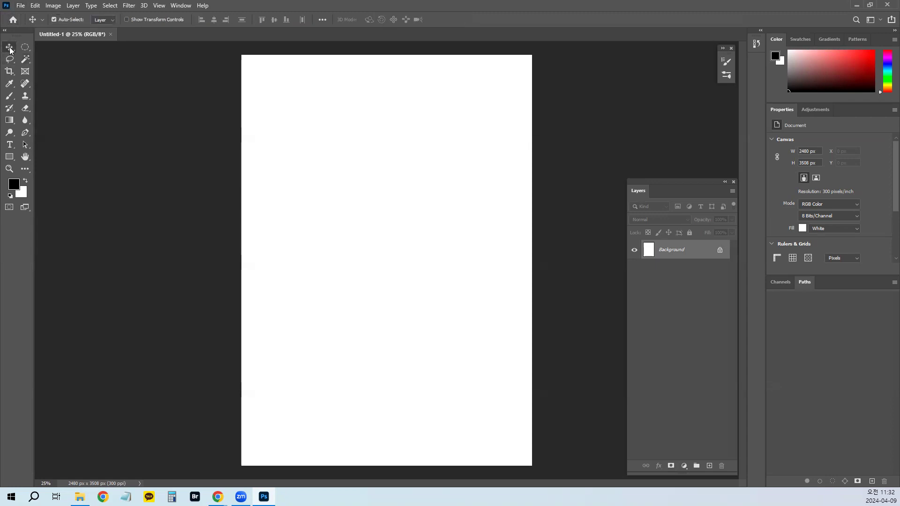
{"action": "left_click", "coordinate": [36, 6]}
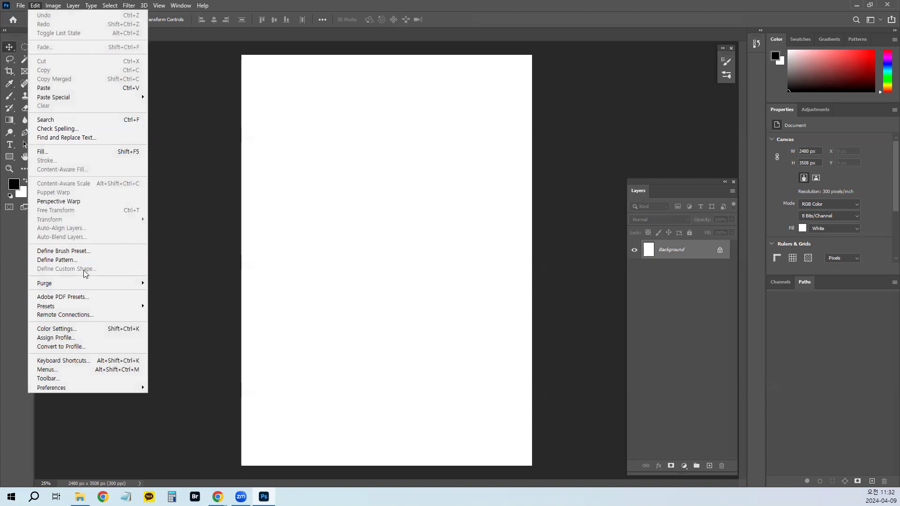
{"action": "left_click", "coordinate": [251, 184]}
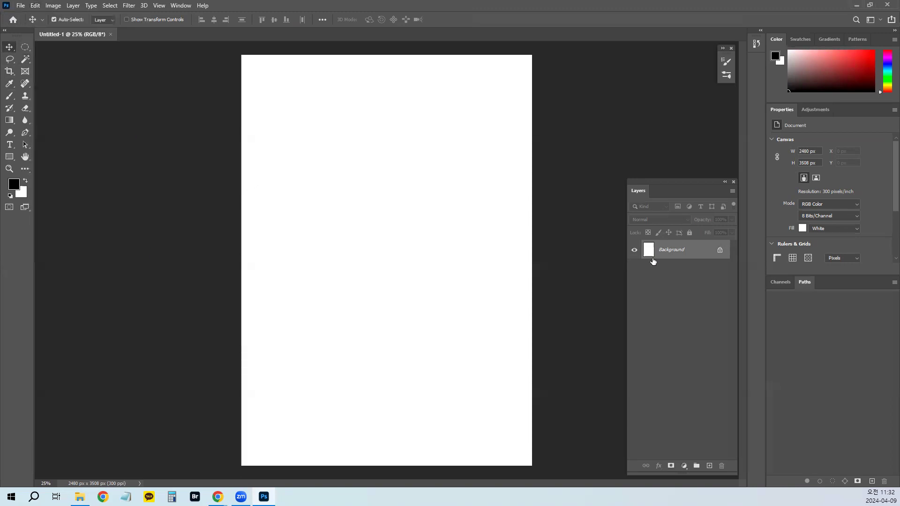
{"action": "left_click", "coordinate": [37, 5]}
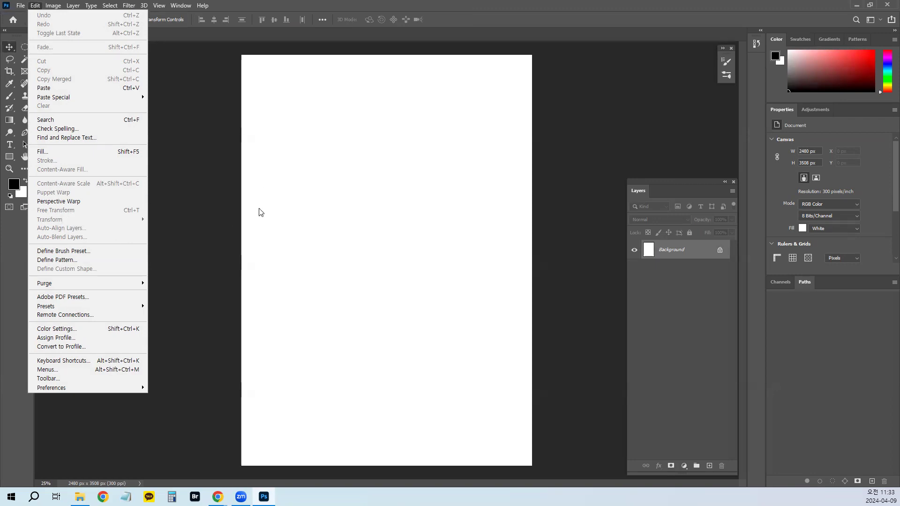
{"action": "left_click", "coordinate": [671, 249]}
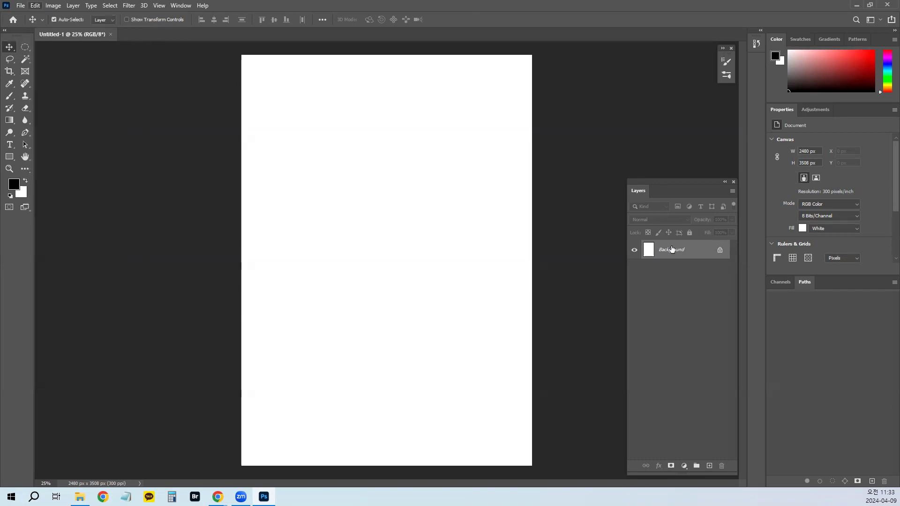
{"action": "right_click", "coordinate": [11, 48]}
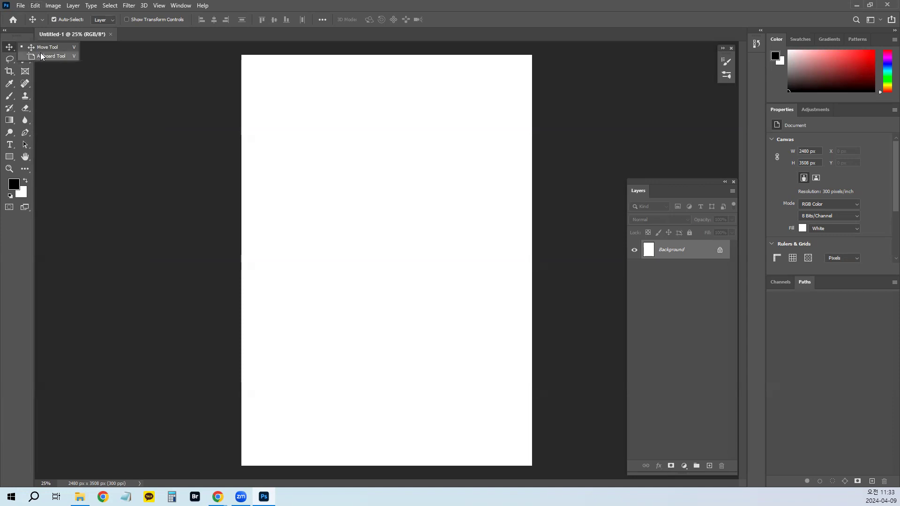
Rotate the canvas view freehand with the Rotate View tool and set the rotation angle to 90°
{"action": "left_click", "coordinate": [26, 155]}
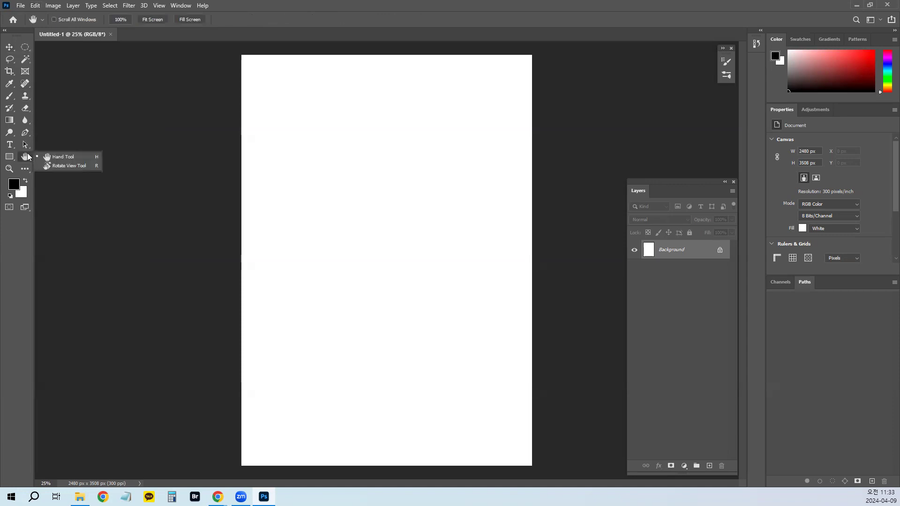
{"action": "left_click", "coordinate": [68, 167]}
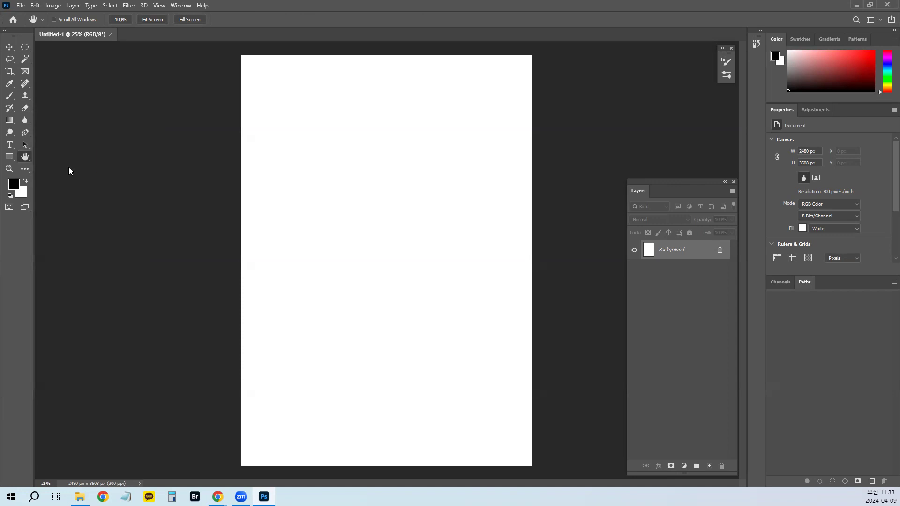
{"action": "left_click_drag", "start_coordinate": [418, 152], "coordinate": [496, 316]}
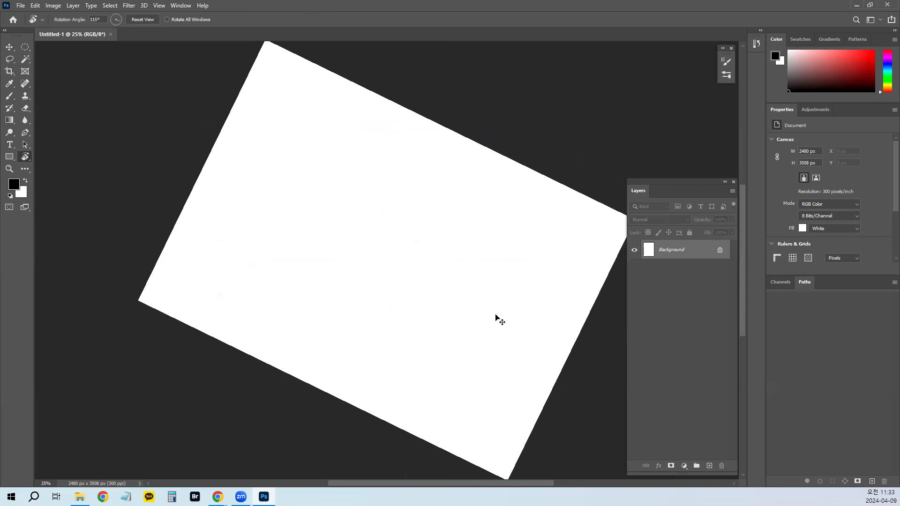
{"action": "left_click", "coordinate": [103, 21]}
{"action": "type", "text": "90"}
{"action": "key", "text": "Return"}
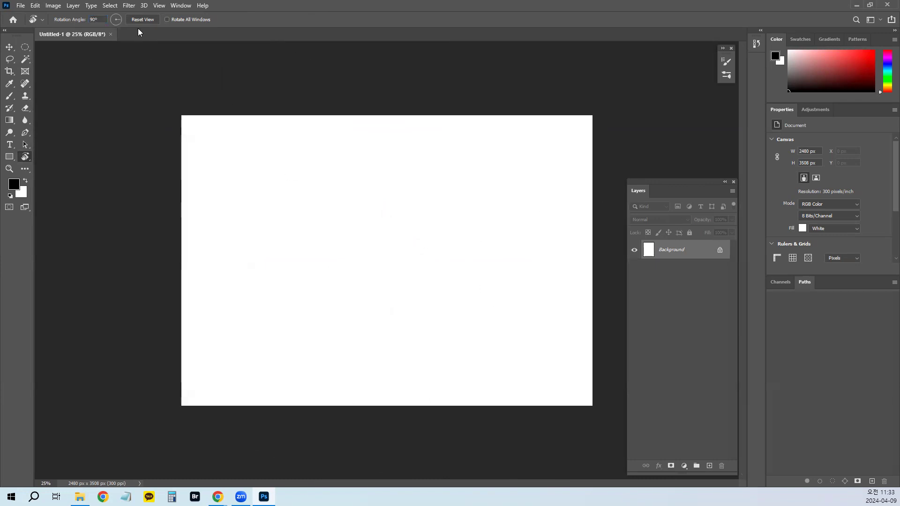
Reset the view rotation, tilt it freehand again and set the angle to 0°, returning through the Hand tool to the Move tool
{"action": "left_click", "coordinate": [143, 19]}
{"action": "left_click_drag", "start_coordinate": [372, 161], "coordinate": [454, 251]}
{"action": "left_click", "coordinate": [95, 19]}
{"action": "type", "text": "0"}
{"action": "key", "text": "Return"}
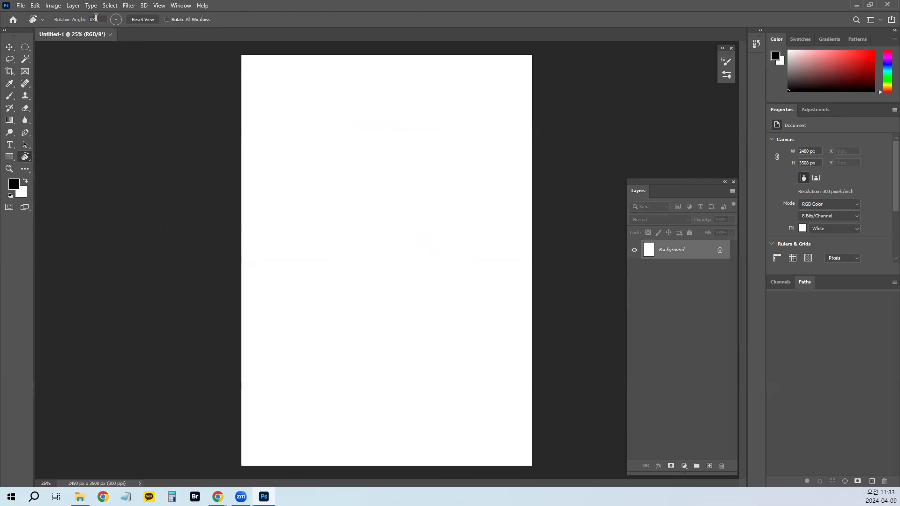
{"action": "right_click", "coordinate": [26, 159]}
{"action": "left_click", "coordinate": [51, 156]}
{"action": "left_click", "coordinate": [10, 47]}
Switch to the Artboard tool and examine its canvas options, tool presets, device size list, width and height
{"action": "right_click", "coordinate": [12, 48]}
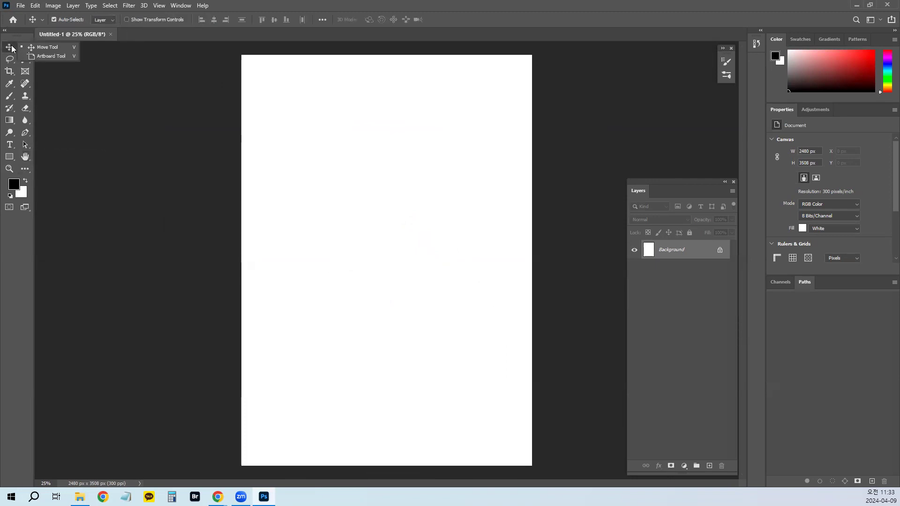
{"action": "left_click", "coordinate": [51, 57]}
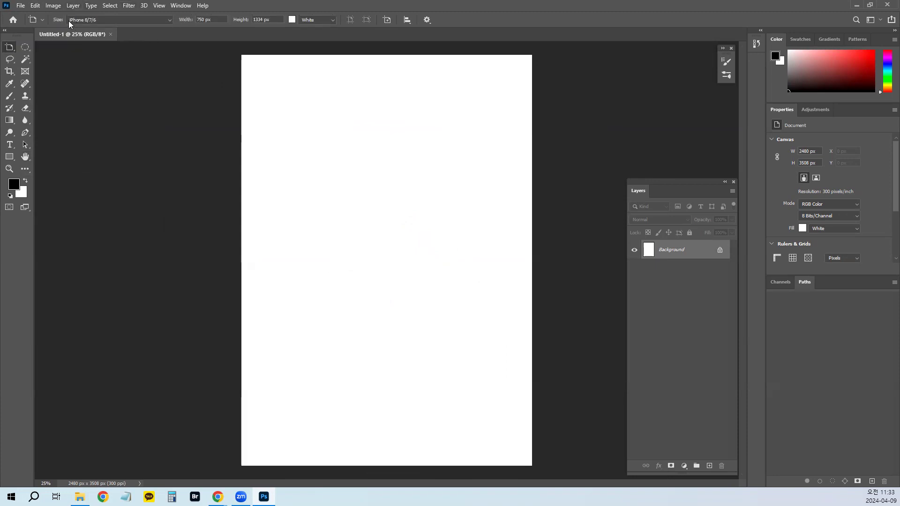
{"action": "left_click", "coordinate": [426, 19]}
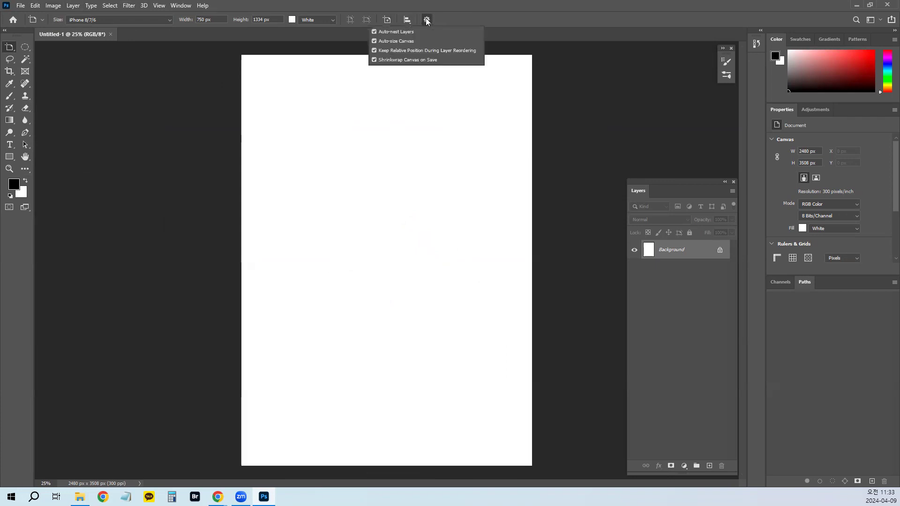
{"action": "left_click", "coordinate": [440, 16]}
{"action": "left_click", "coordinate": [407, 19]}
{"action": "left_click", "coordinate": [40, 20]}
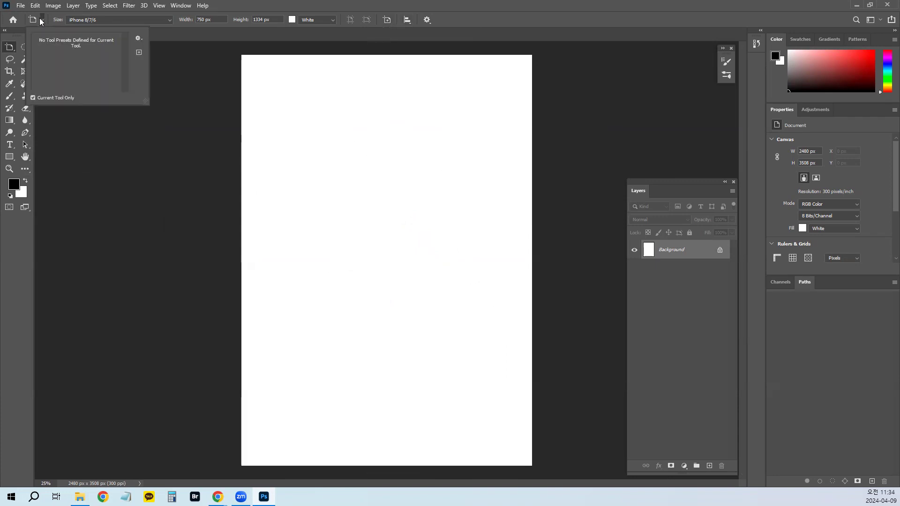
{"action": "left_click", "coordinate": [36, 20]}
{"action": "left_click", "coordinate": [146, 20]}
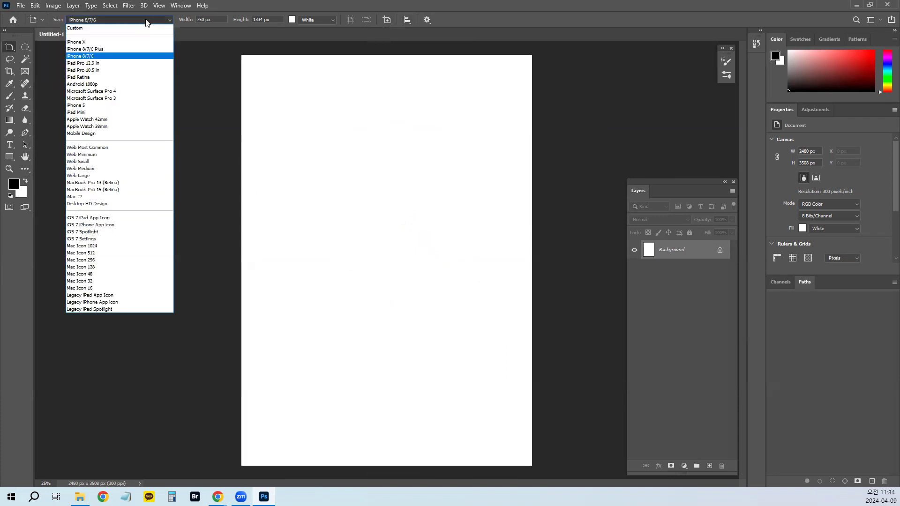
{"action": "left_click", "coordinate": [211, 20]}
{"action": "left_click_drag", "start_coordinate": [211, 20], "coordinate": [188, 20]}
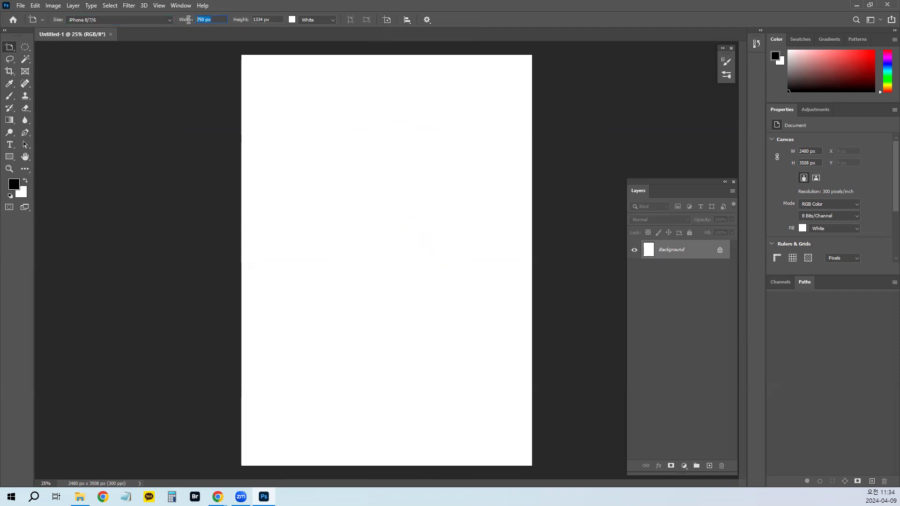
{"action": "left_click_drag", "start_coordinate": [272, 20], "coordinate": [241, 20]}
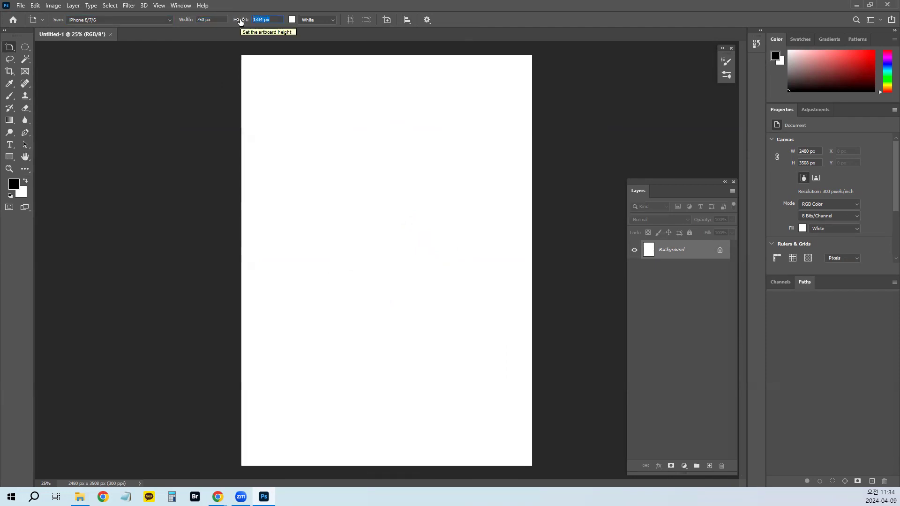
Return to the Move tool and rotate the whole image 90° clockwise
{"action": "right_click", "coordinate": [12, 49]}
{"action": "left_click", "coordinate": [42, 48]}
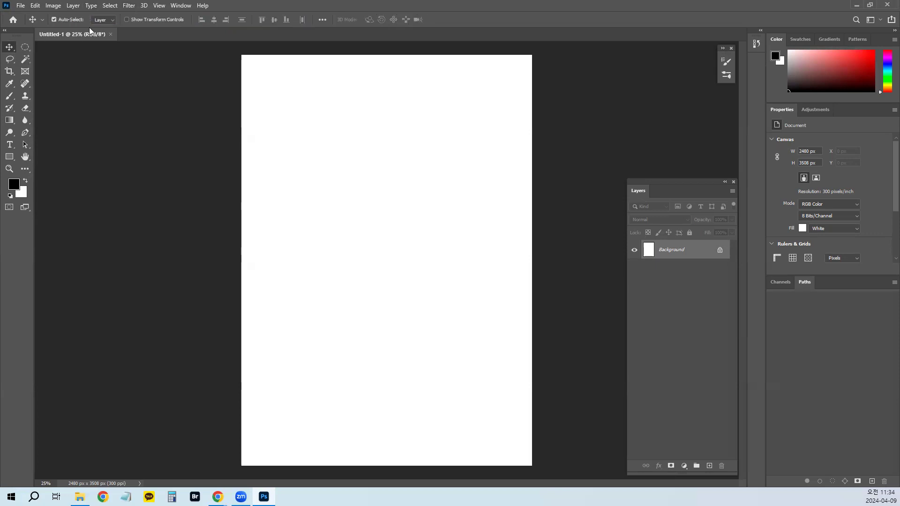
{"action": "left_click", "coordinate": [55, 6]}
{"action": "left_click", "coordinate": [56, 6]}
{"action": "left_click", "coordinate": [21, 6]}
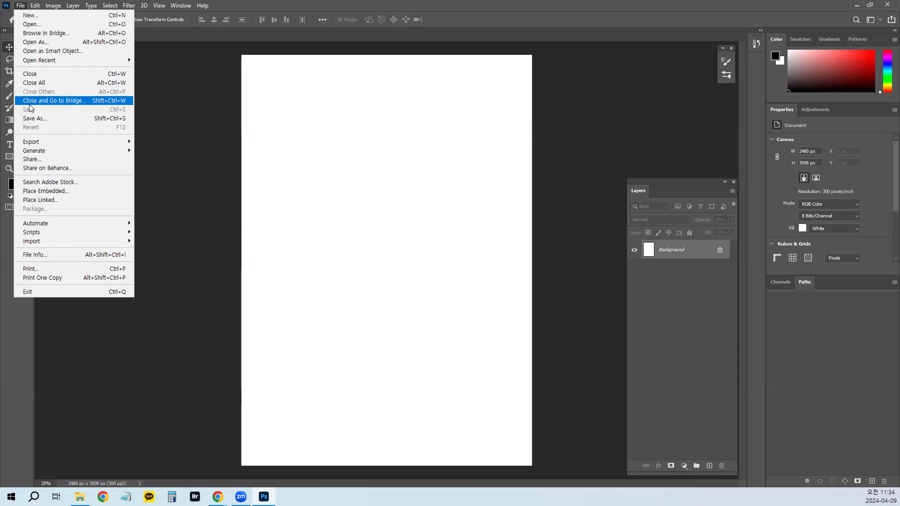
{"action": "mouse_move", "coordinate": [39, 9]}
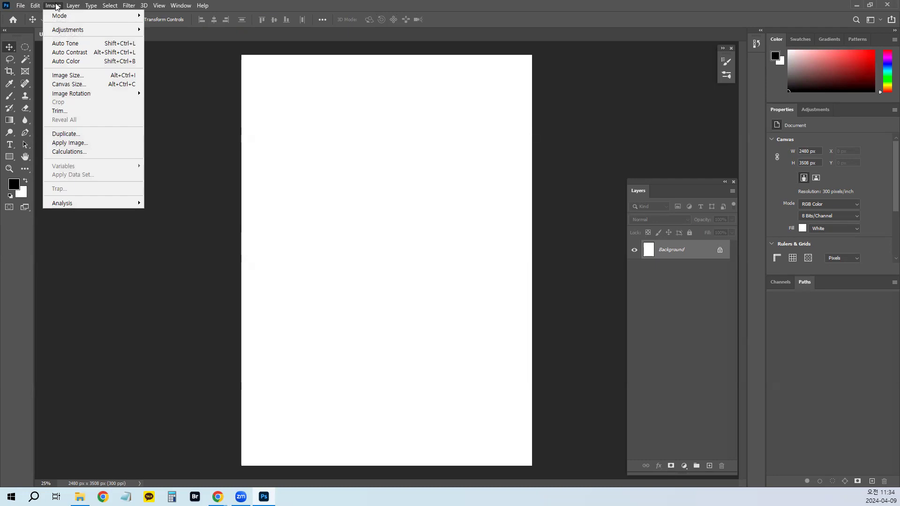
{"action": "mouse_move", "coordinate": [53, 95]}
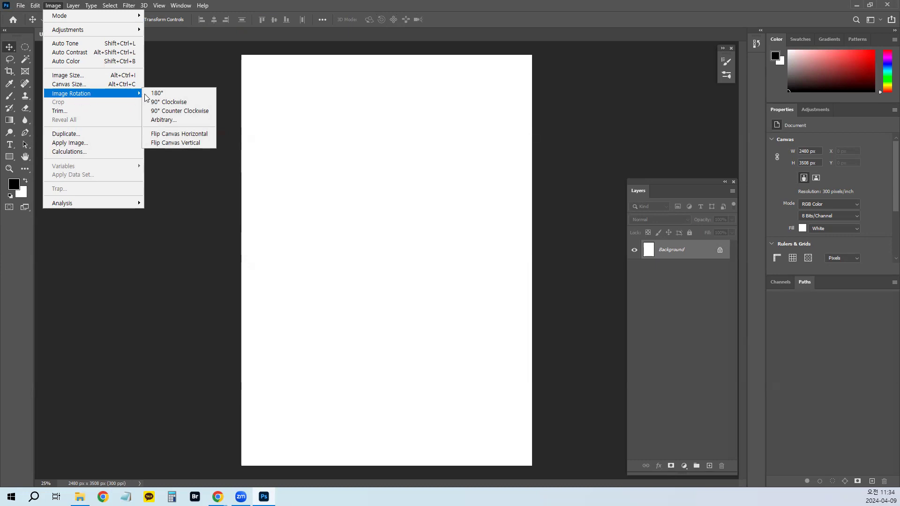
{"action": "left_click", "coordinate": [180, 102]}
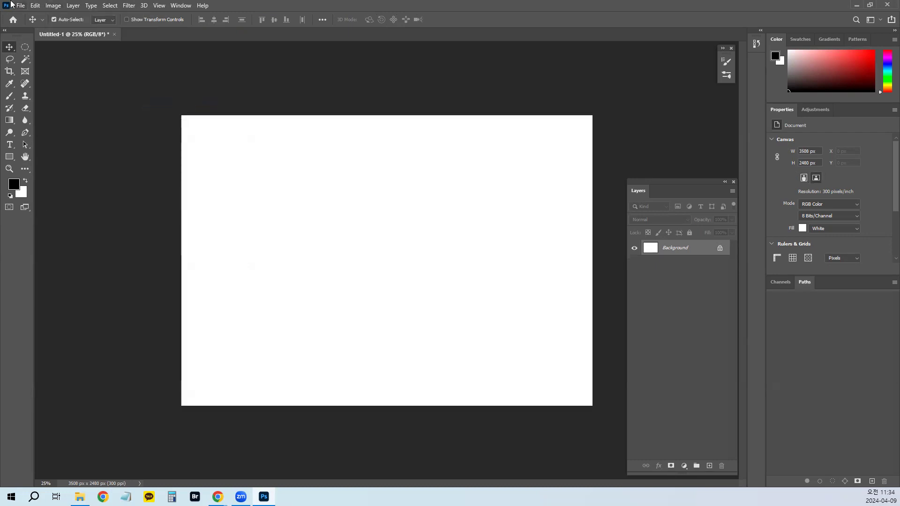
{"action": "left_click", "coordinate": [35, 6]}
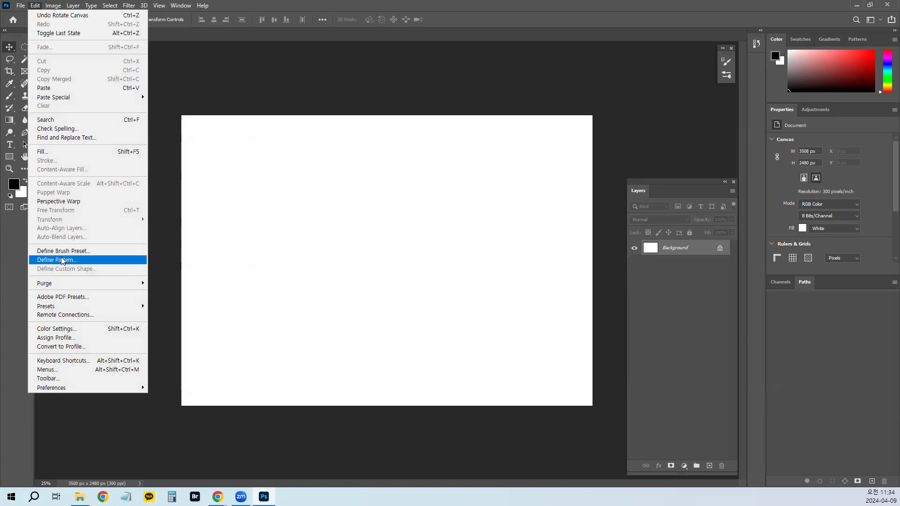
{"action": "mouse_move", "coordinate": [60, 8]}
{"action": "left_click", "coordinate": [288, 5]}
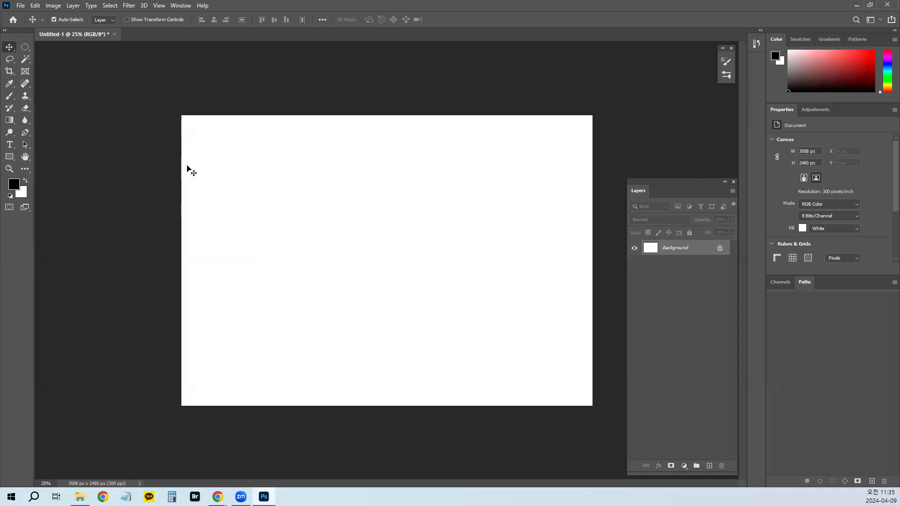
Draw a Rectangular Marquee selection with a 30 px feather across the middle of the page
{"action": "left_click", "coordinate": [24, 44]}
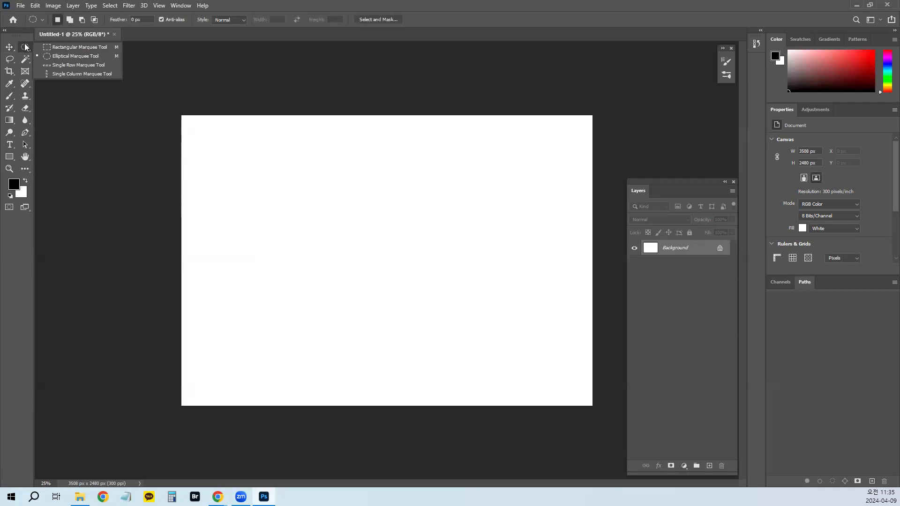
{"action": "left_click", "coordinate": [64, 46]}
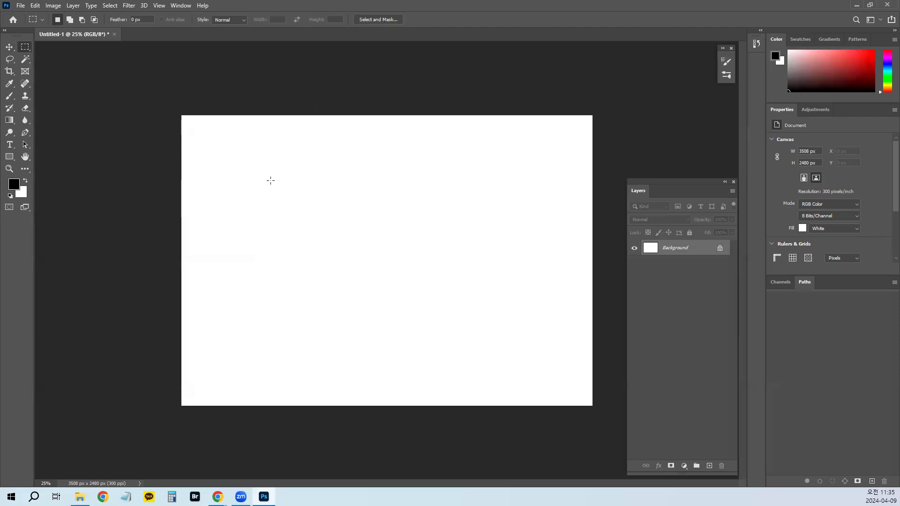
{"action": "key", "text": "Return"}
{"action": "type", "text": "30"}
{"action": "key", "text": "Return"}
{"action": "left_click_drag", "start_coordinate": [259, 167], "coordinate": [516, 339]}
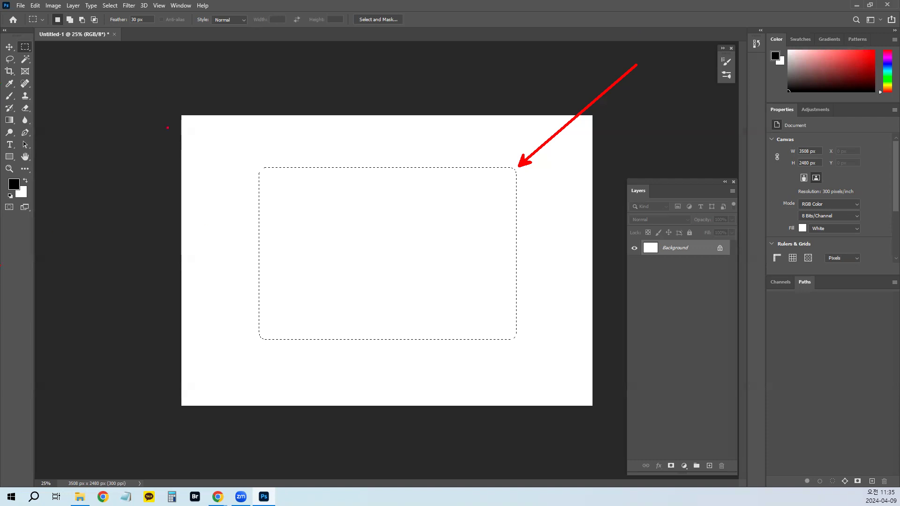
{"action": "key", "text": "Escape"}
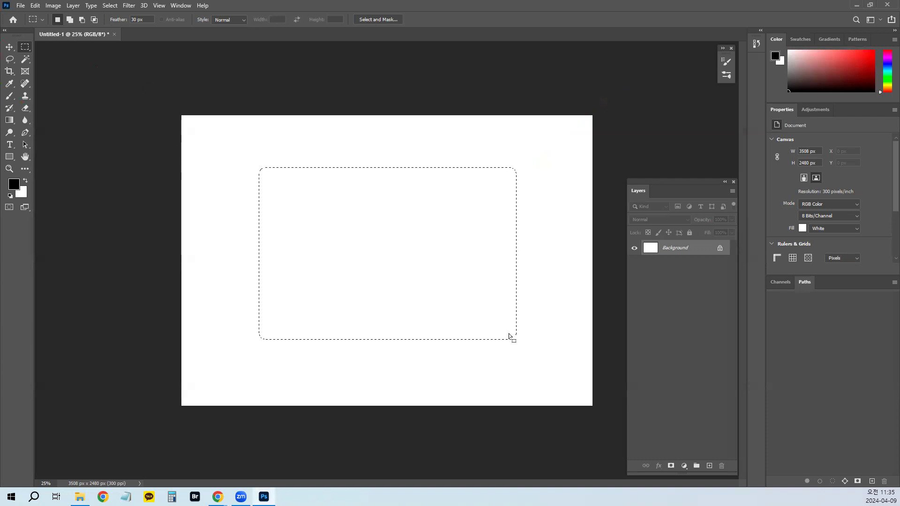
Activate the Brush tool, dock the floating brush panels with the History panel and hide the Color panel
{"action": "left_click", "coordinate": [8, 100]}
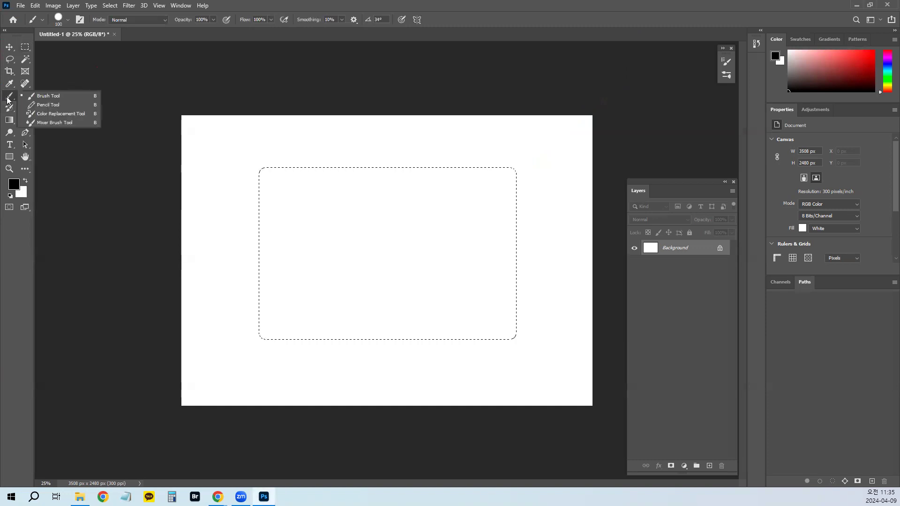
{"action": "left_click", "coordinate": [8, 100]}
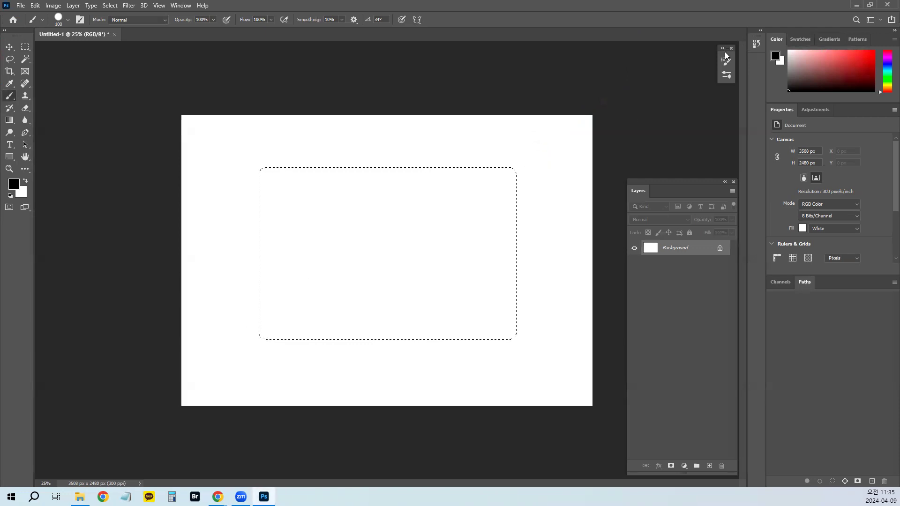
{"action": "left_click_drag", "start_coordinate": [725, 55], "coordinate": [750, 58]}
{"action": "key", "text": "F6"}
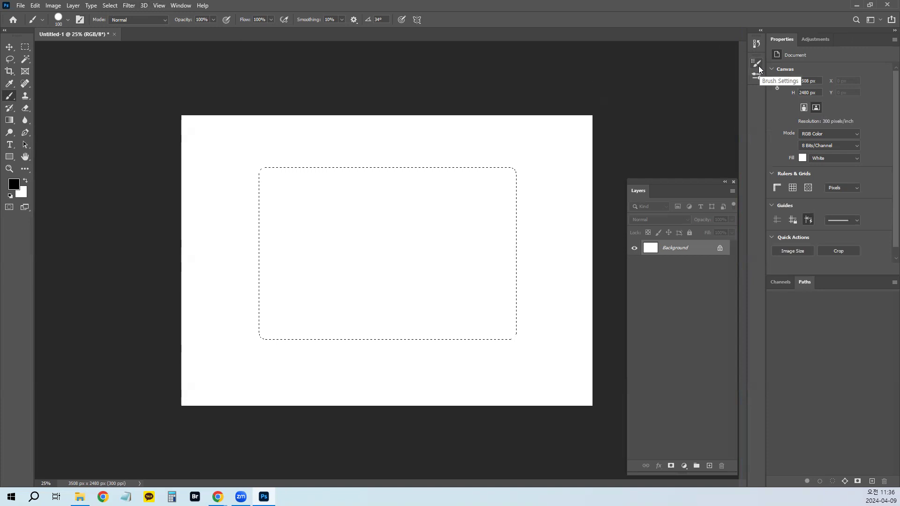
Choose a 30 px brush tip in the brush settings and reduce its roundness to 17%
{"action": "left_click", "coordinate": [759, 68]}
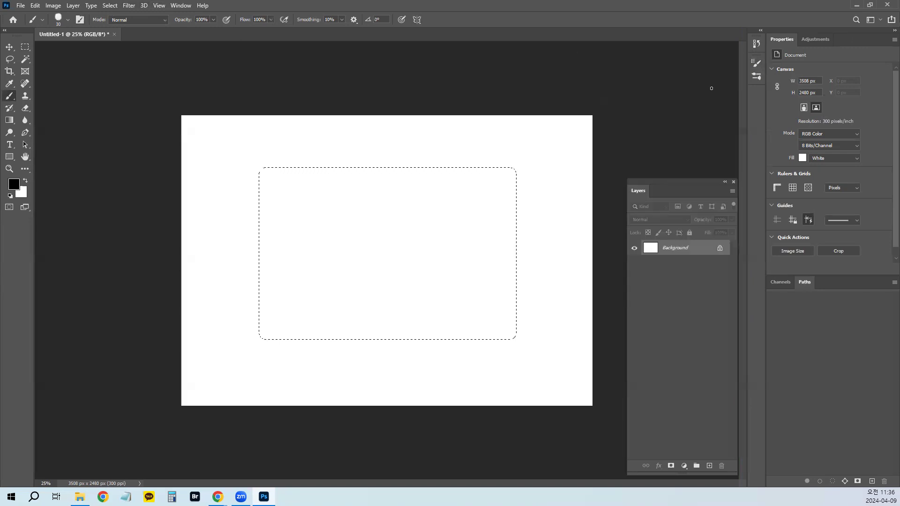
{"action": "left_click", "coordinate": [714, 91]}
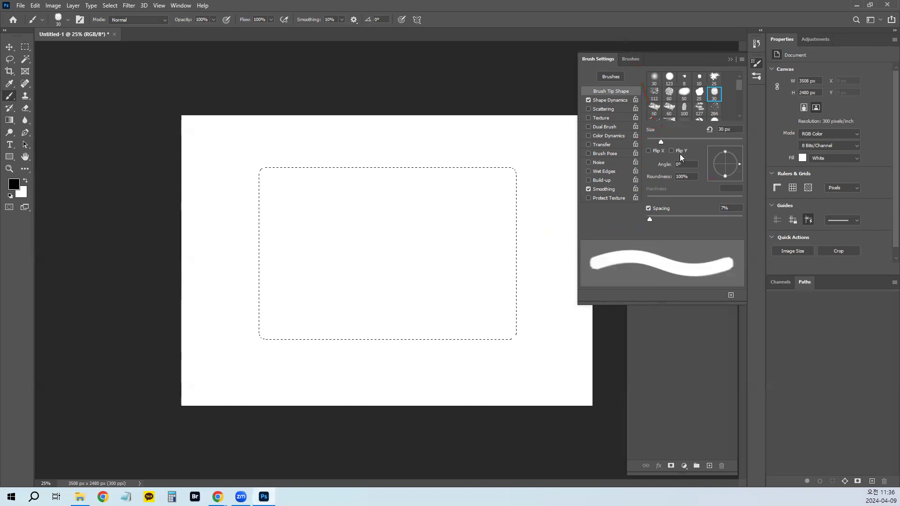
{"action": "left_click", "coordinate": [666, 180]}
{"action": "left_click_drag", "start_coordinate": [666, 180], "coordinate": [622, 181]}
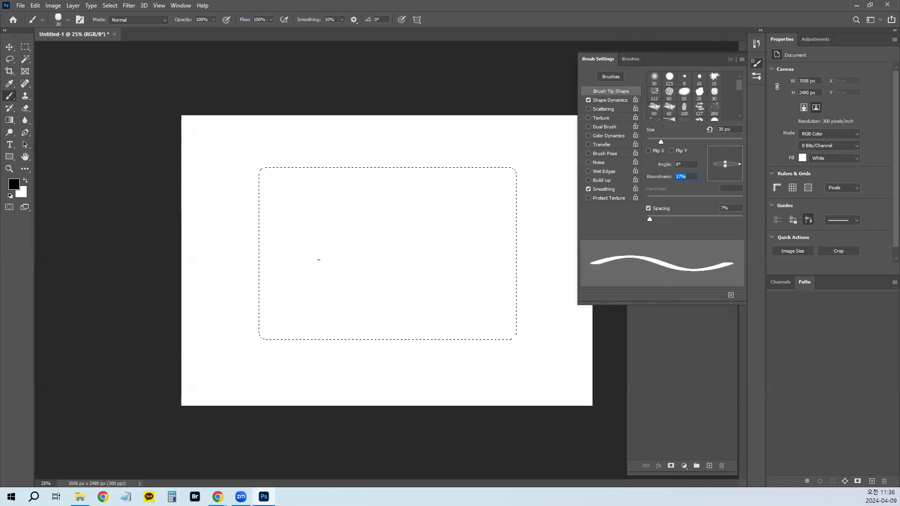
Enlarge the brush to 66 px, paint test strokes inside the selection and undo them
{"action": "left_click_drag", "start_coordinate": [661, 142], "coordinate": [677, 142]}
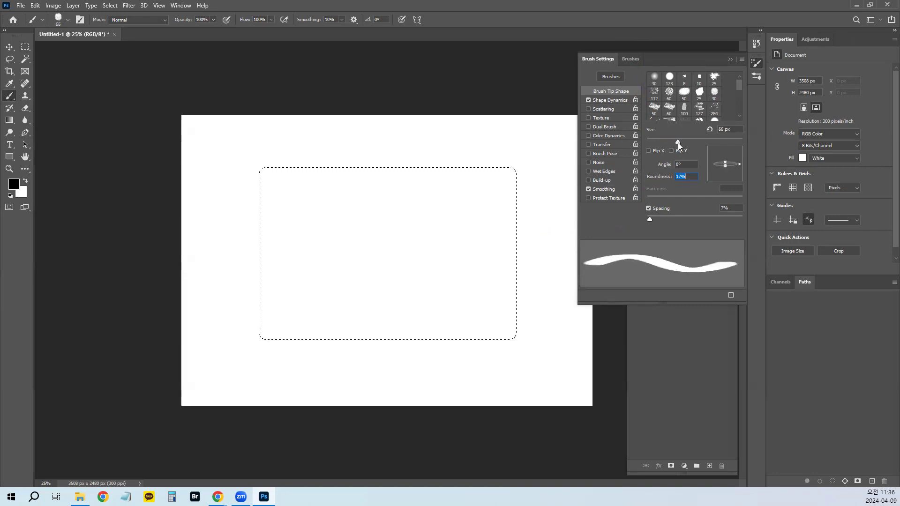
{"action": "left_click_drag", "start_coordinate": [292, 274], "coordinate": [306, 234]}
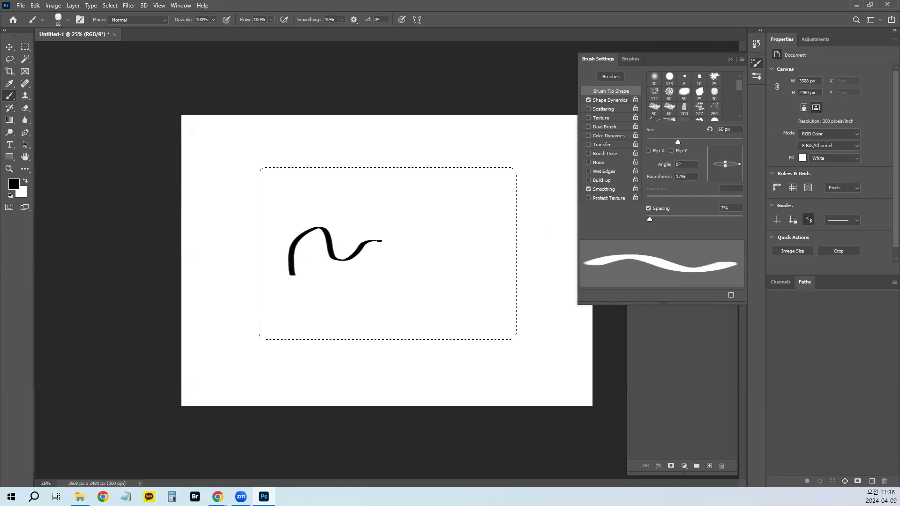
{"action": "mouse_move", "coordinate": [435, 294]}
{"action": "left_mouse_down"}
{"action": "mouse_move", "coordinate": [475, 240]}
{"action": "mouse_move", "coordinate": [480, 195]}
{"action": "left_mouse_up"}
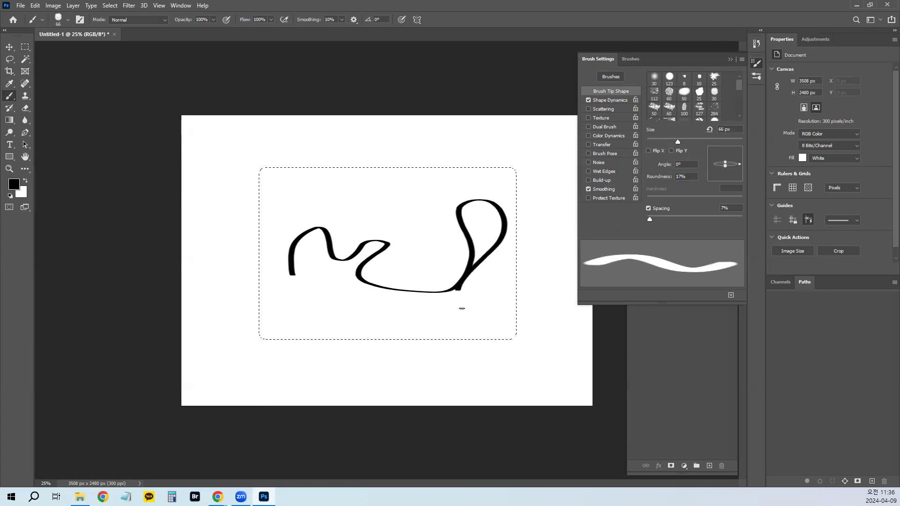
{"action": "key", "text": "ctrl+z"}
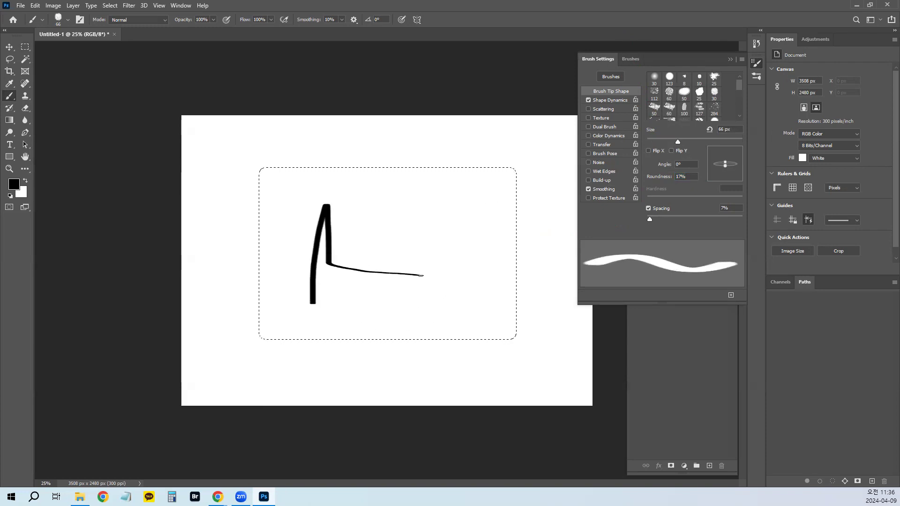
Set the brush size to 135 px and its roundness to 100%, and collapse the brush settings
{"action": "mouse_move", "coordinate": [649, 178]}
{"action": "left_mouse_down"}
{"action": "mouse_move", "coordinate": [667, 180]}
{"action": "mouse_move", "coordinate": [581, 180]}
{"action": "left_mouse_up"}
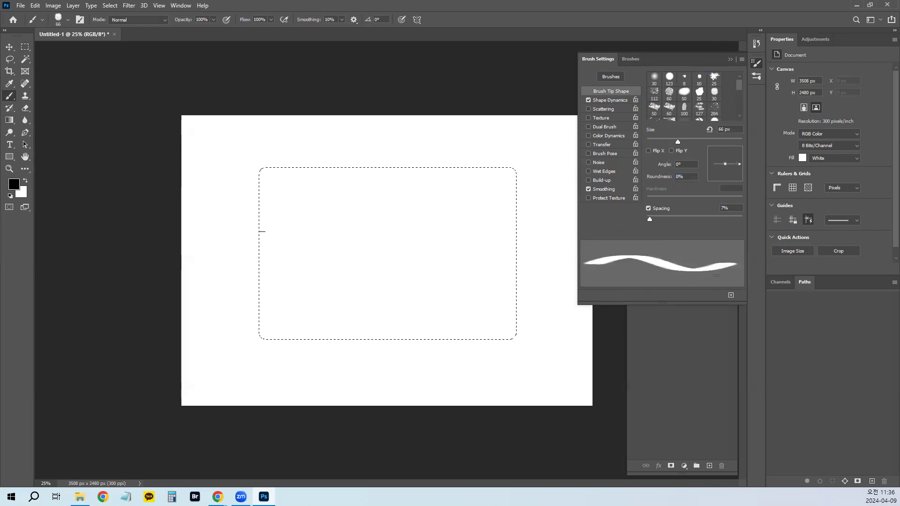
{"action": "left_click_drag", "start_coordinate": [686, 141], "coordinate": [703, 141]}
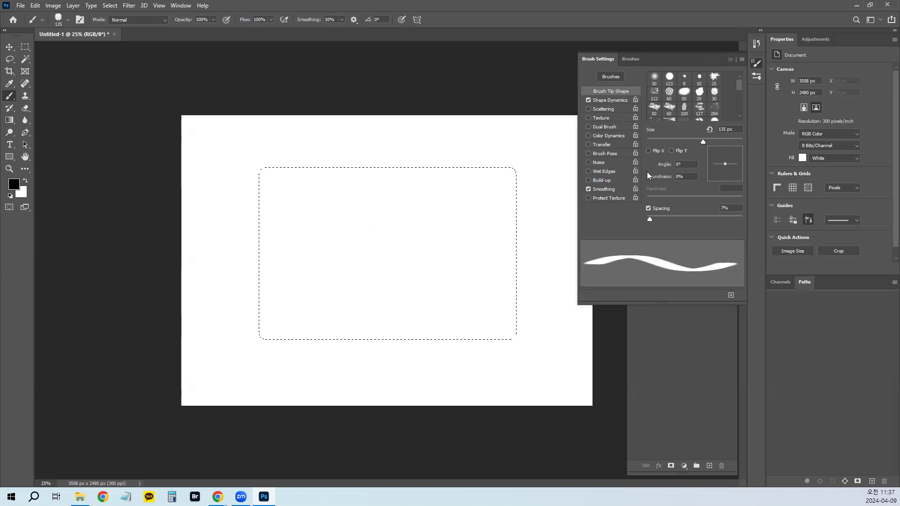
{"action": "left_click_drag", "start_coordinate": [660, 178], "coordinate": [760, 184]}
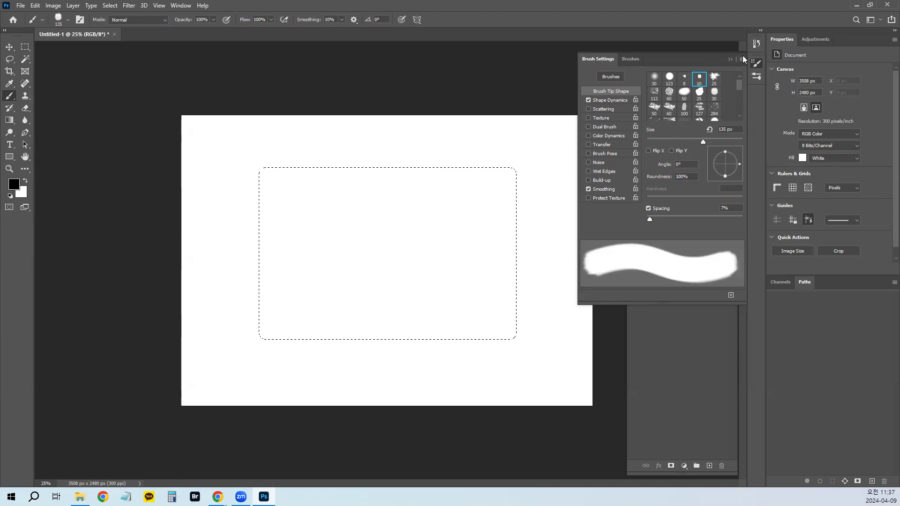
{"action": "left_click", "coordinate": [730, 59]}
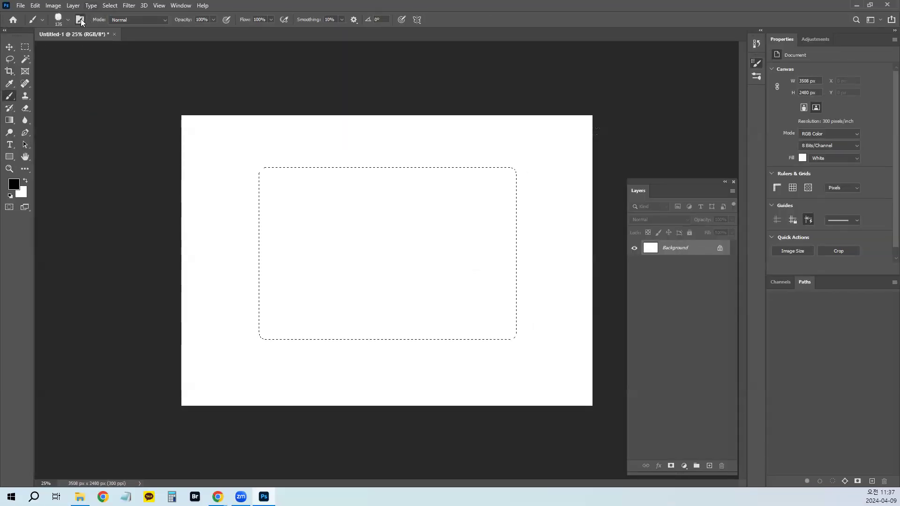
{"action": "left_click", "coordinate": [81, 21]}
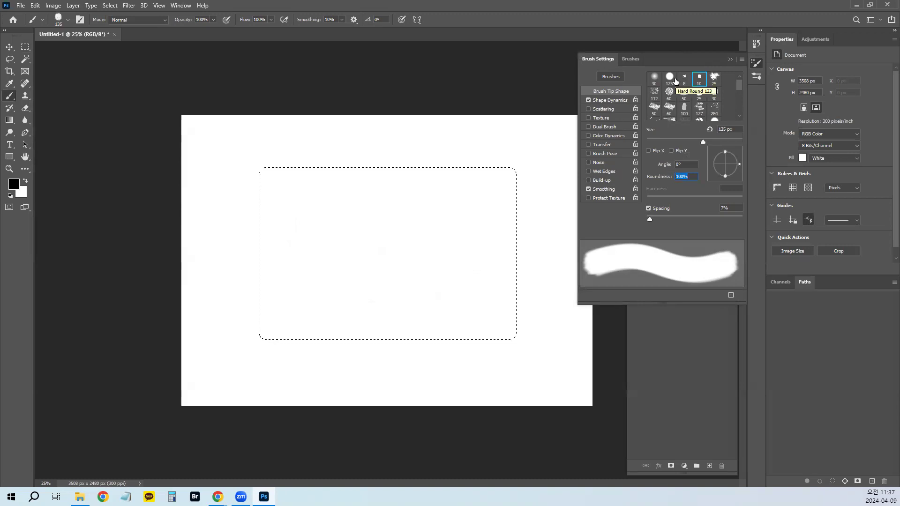
{"action": "left_click", "coordinate": [730, 59]}
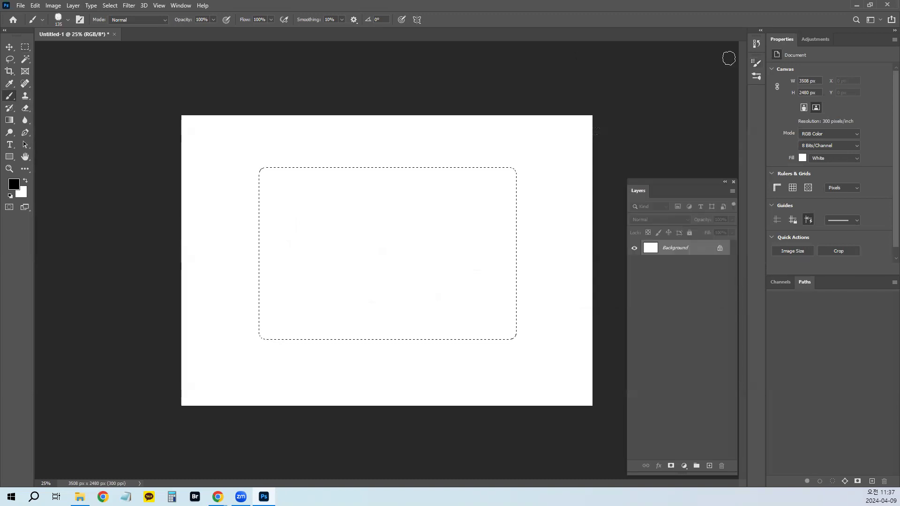
Reduce the brush size to 99 px and enlarge the brush preset picker with General Brushes expanded
{"action": "left_click", "coordinate": [66, 22]}
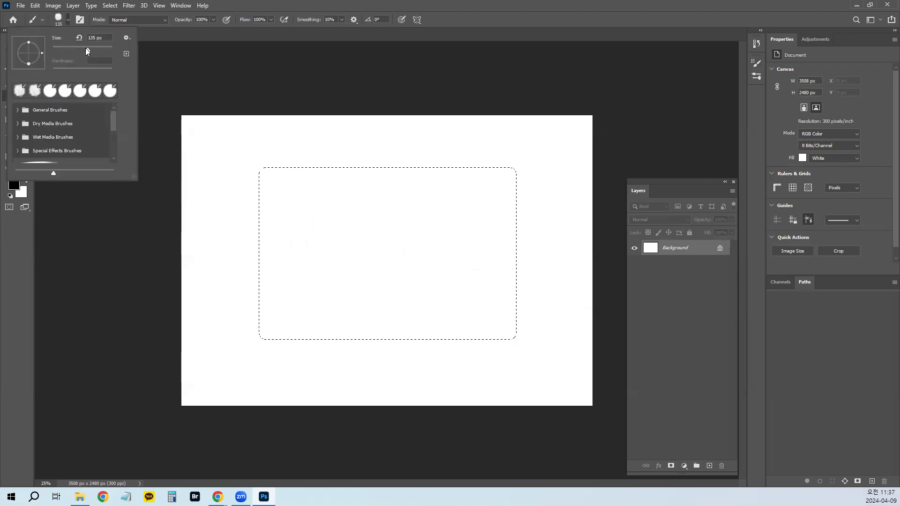
{"action": "mouse_move", "coordinate": [82, 48]}
{"action": "left_mouse_down"}
{"action": "mouse_move", "coordinate": [102, 47]}
{"action": "mouse_move", "coordinate": [71, 49]}
{"action": "mouse_move", "coordinate": [82, 50]}
{"action": "left_mouse_up"}
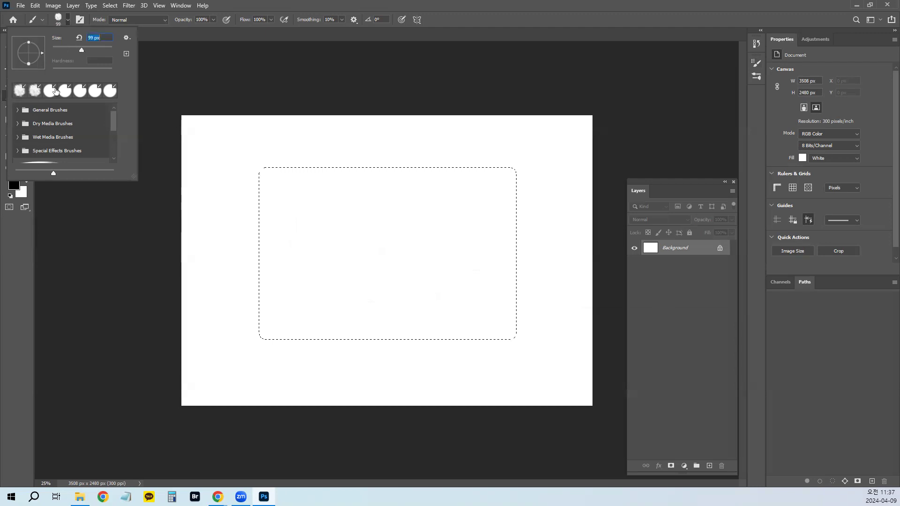
{"action": "left_click", "coordinate": [17, 110]}
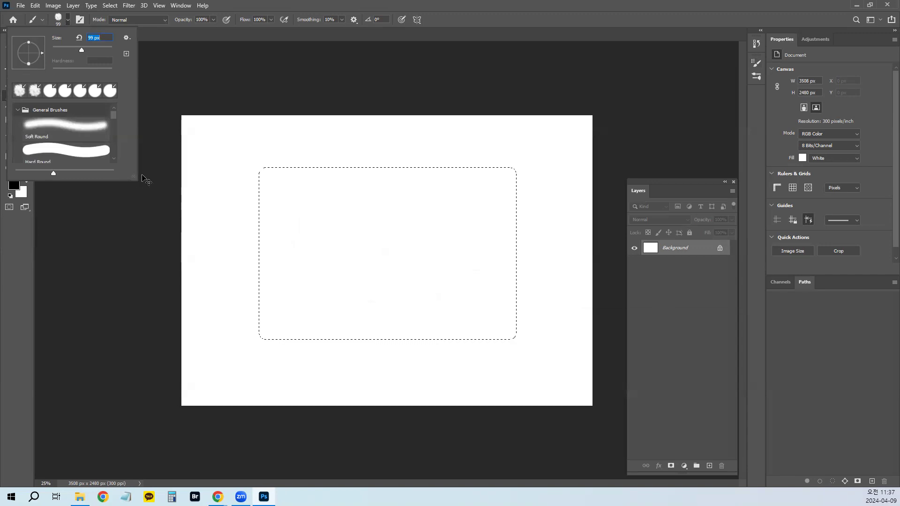
{"action": "left_click", "coordinate": [134, 176]}
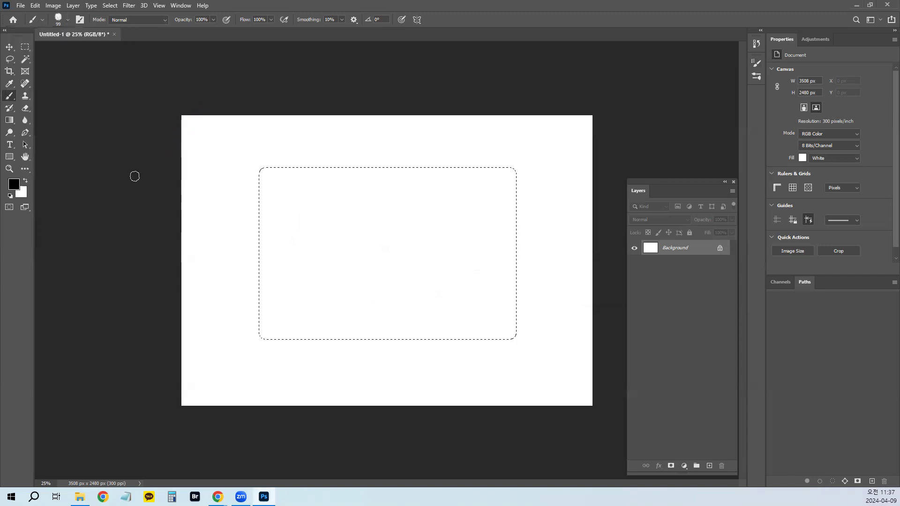
{"action": "left_click", "coordinate": [68, 19]}
{"action": "left_click_drag", "start_coordinate": [133, 176], "coordinate": [265, 304]}
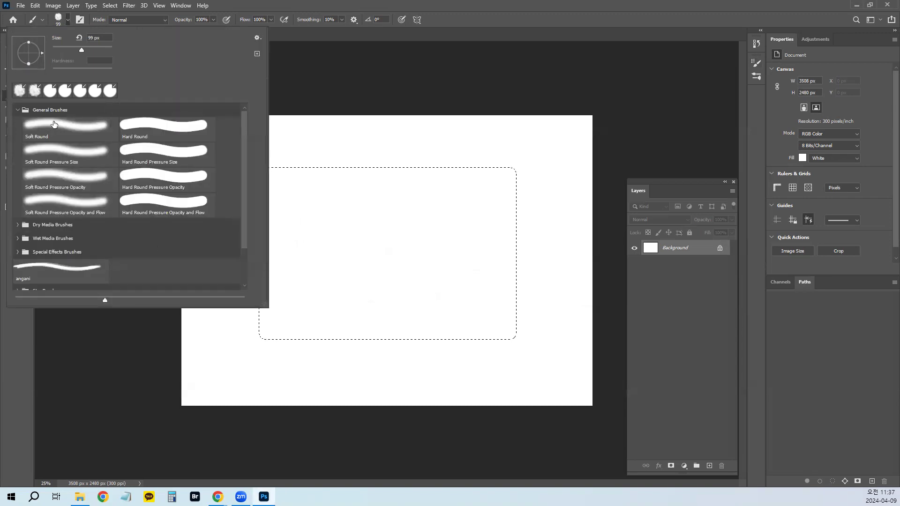
Try the General Brushes presets, ending with Soft Round Pressure Opacity
{"action": "left_click", "coordinate": [143, 126]}
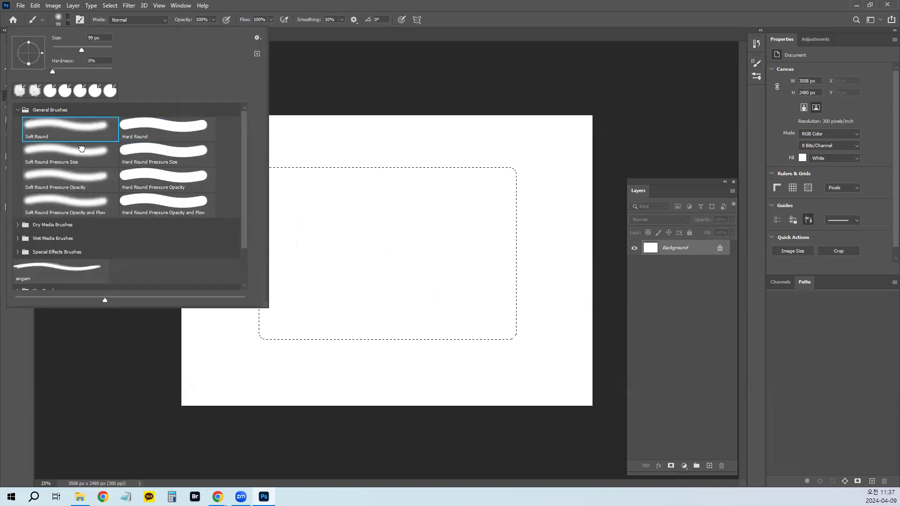
{"action": "left_click", "coordinate": [150, 202]}
{"action": "left_click", "coordinate": [68, 167]}
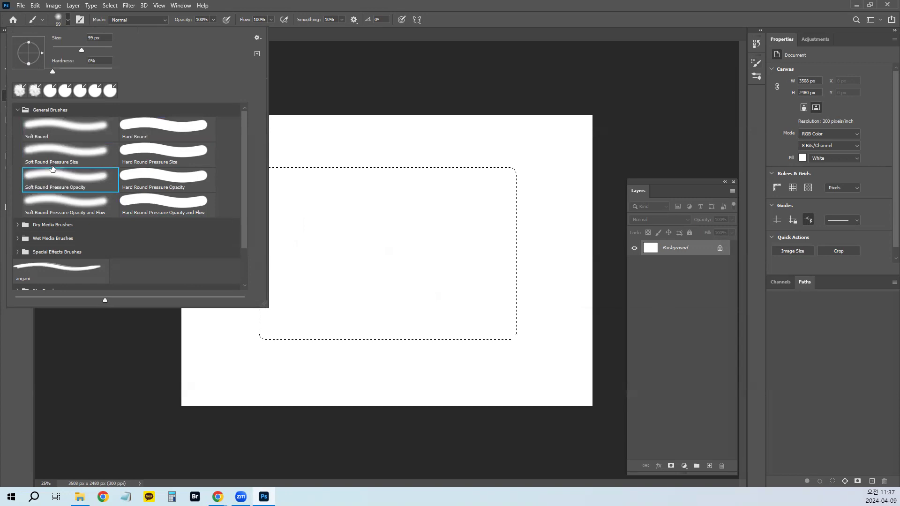
Collapse General Brushes and try the Dry Media Brushes, including Kyle's Ultimate Pastel Palooza and KYLE Bonus Chunky Charcoal
{"action": "left_click", "coordinate": [17, 110]}
{"action": "left_click", "coordinate": [17, 124]}
{"action": "left_click", "coordinate": [65, 142]}
{"action": "left_click", "coordinate": [72, 163]}
{"action": "left_click", "coordinate": [70, 188]}
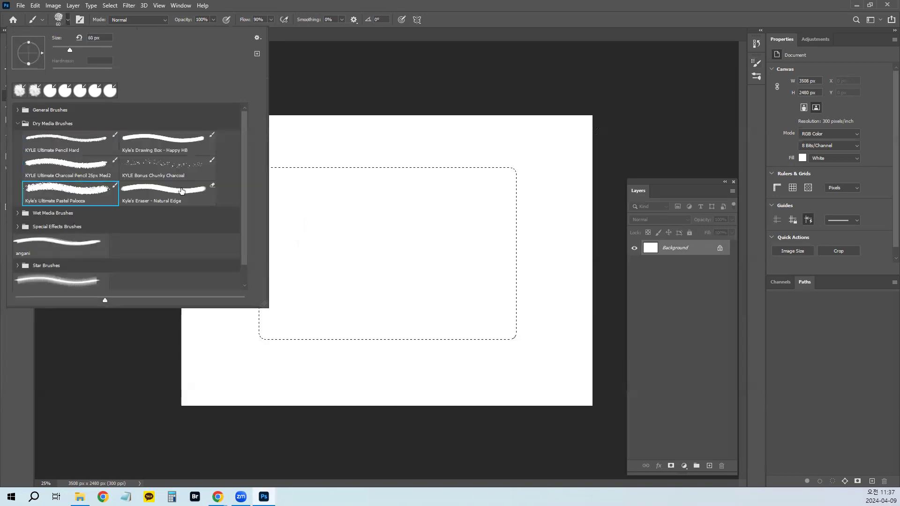
{"action": "left_click", "coordinate": [174, 165]}
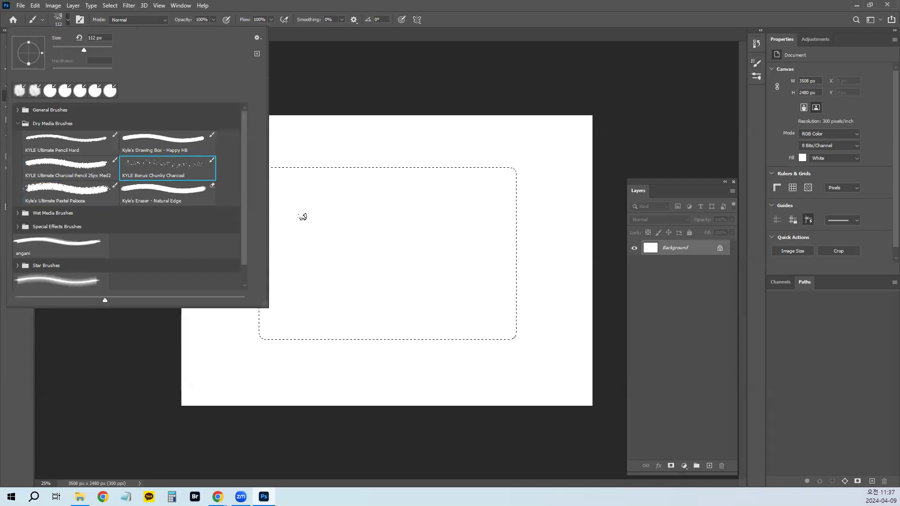
Expand Wet Media Brushes, try some of its presets and close the brush preset picker
{"action": "left_click", "coordinate": [16, 213]}
{"action": "scroll", "coordinate": [157, 220], "scroll_direction": "down", "scroll_amount": 3}
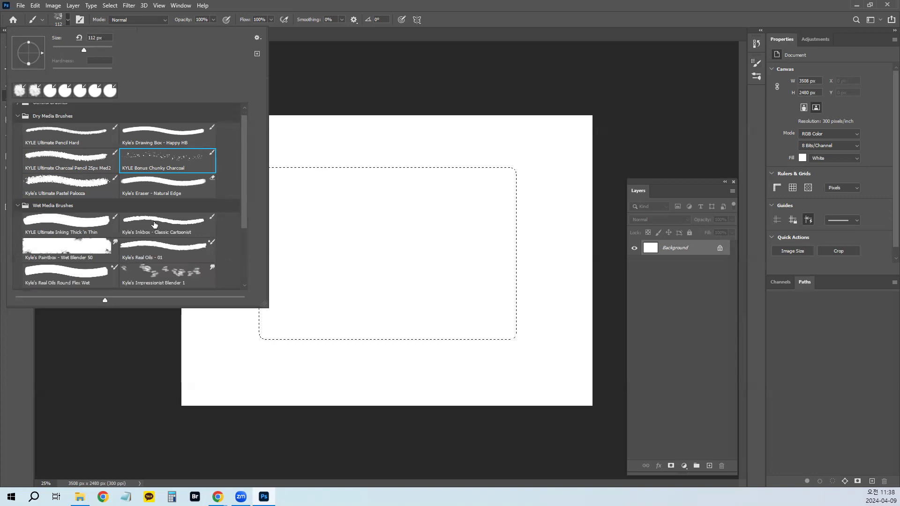
{"action": "left_click", "coordinate": [69, 230]}
{"action": "left_click", "coordinate": [159, 228]}
{"action": "left_click", "coordinate": [356, 213]}
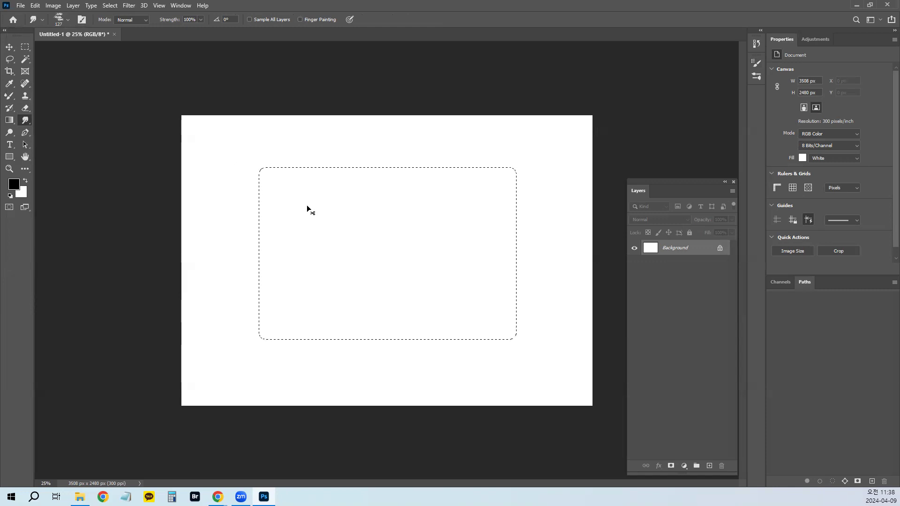
Remove the marquee selection and switch back to the Brush tool
{"action": "key", "text": "ctrl+d"}
{"action": "left_click", "coordinate": [9, 97]}
{"action": "left_click", "coordinate": [48, 97]}
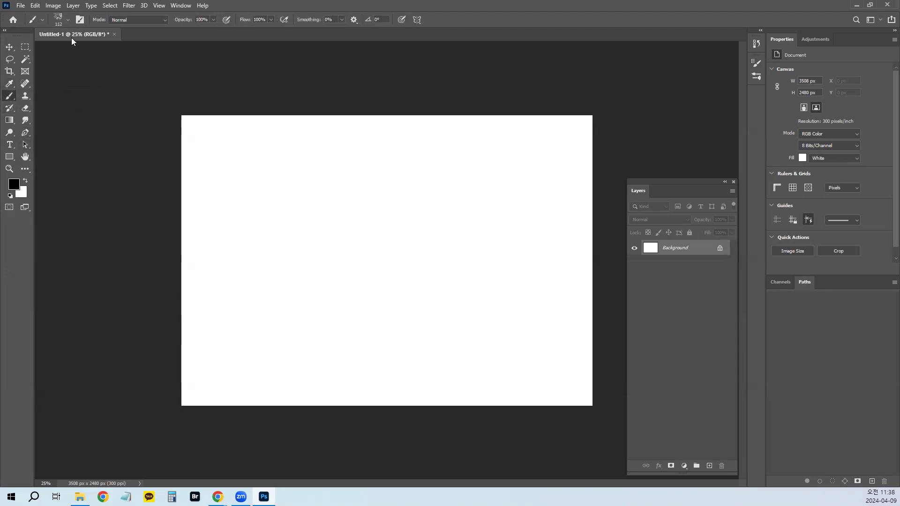
Choose the KYLE Ultimate Inking Thick 'n Thin brush and paint a short wavy stroke on the upper part of the page
{"action": "left_click", "coordinate": [69, 20]}
{"action": "left_click", "coordinate": [71, 178]}
{"action": "left_click", "coordinate": [364, 195]}
{"action": "mouse_move", "coordinate": [312, 207]}
{"action": "left_mouse_down"}
{"action": "mouse_move", "coordinate": [350, 195]}
{"action": "mouse_move", "coordinate": [406, 205]}
{"action": "left_mouse_up"}
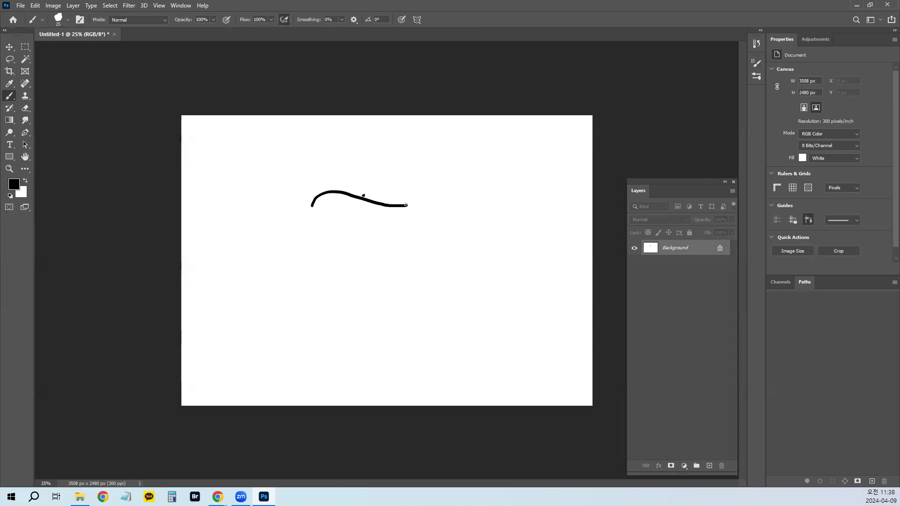
Choose Kyle's Spatter Brushes - Pressure Control from Special Effects Brushes and spatter paint across the whole page
{"action": "left_click", "coordinate": [66, 20]}
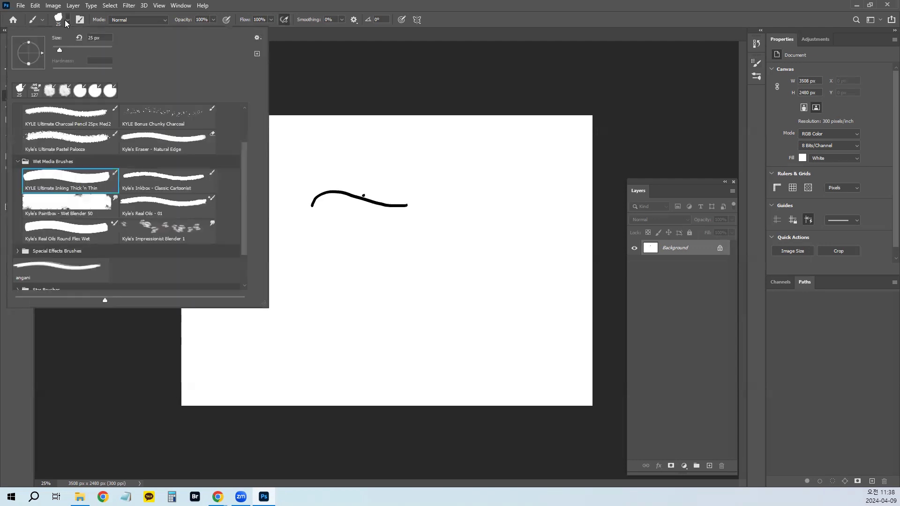
{"action": "left_click", "coordinate": [17, 162]}
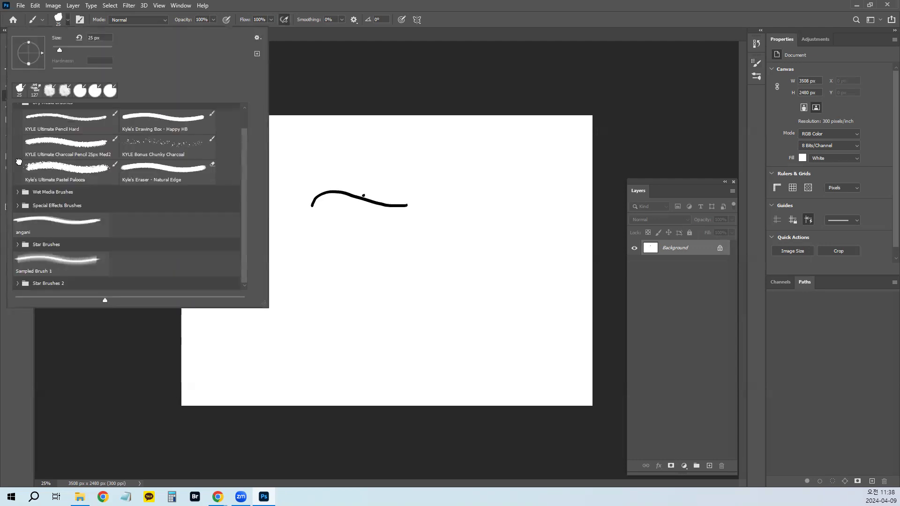
{"action": "left_click", "coordinate": [18, 205]}
{"action": "left_click", "coordinate": [70, 251]}
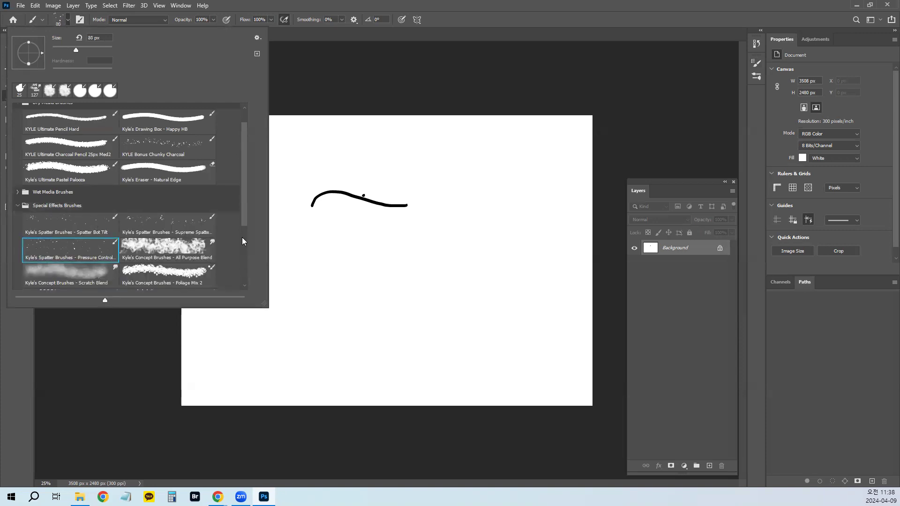
{"action": "left_click", "coordinate": [339, 185]}
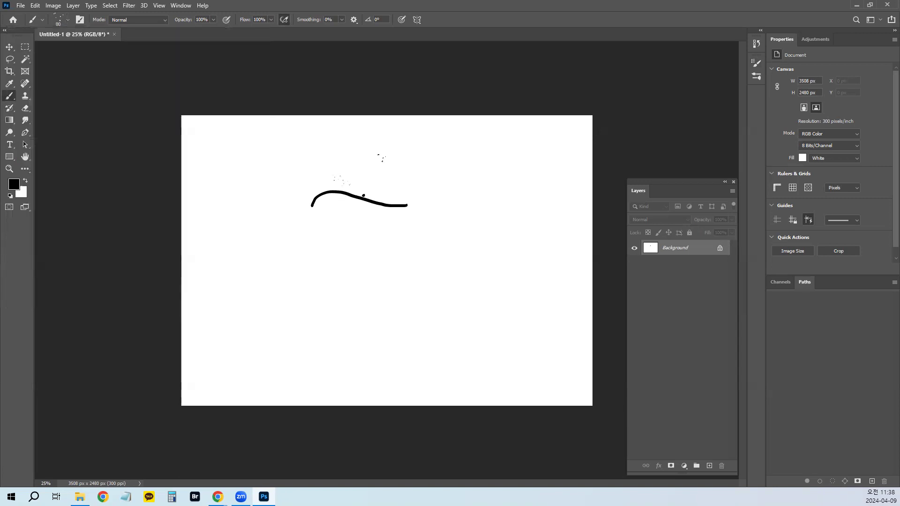
{"action": "mouse_move", "coordinate": [353, 235]}
{"action": "left_mouse_down"}
{"action": "mouse_move", "coordinate": [274, 267]}
{"action": "mouse_move", "coordinate": [261, 173]}
{"action": "mouse_move", "coordinate": [337, 249]}
{"action": "mouse_move", "coordinate": [564, 338]}
{"action": "mouse_move", "coordinate": [329, 366]}
{"action": "mouse_move", "coordinate": [436, 332]}
{"action": "mouse_move", "coordinate": [329, 296]}
{"action": "mouse_move", "coordinate": [555, 239]}
{"action": "mouse_move", "coordinate": [288, 222]}
{"action": "mouse_move", "coordinate": [483, 178]}
{"action": "mouse_move", "coordinate": [194, 141]}
{"action": "mouse_move", "coordinate": [572, 150]}
{"action": "mouse_move", "coordinate": [459, 244]}
{"action": "left_mouse_up"}
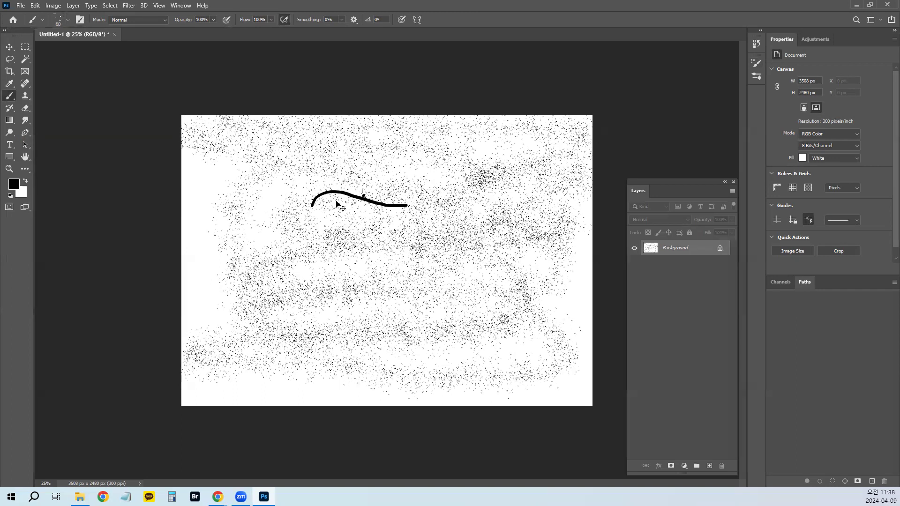
Undo all the spatter and ink test strokes on the page
{"action": "key", "text": "ctrl+z"}
{"action": "key", "text": "ctrl+z"}
{"action": "key", "text": "ctrl+z"}
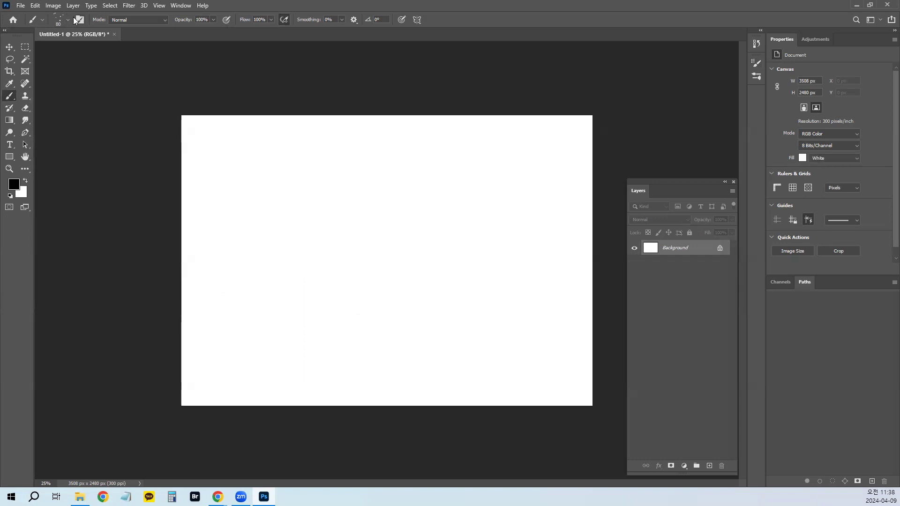
Open the brush preset picker over the canvas and shrink it to a single column of presets
{"action": "left_click", "coordinate": [67, 21]}
{"action": "left_click", "coordinate": [67, 21]}
{"action": "right_click", "coordinate": [332, 185]}
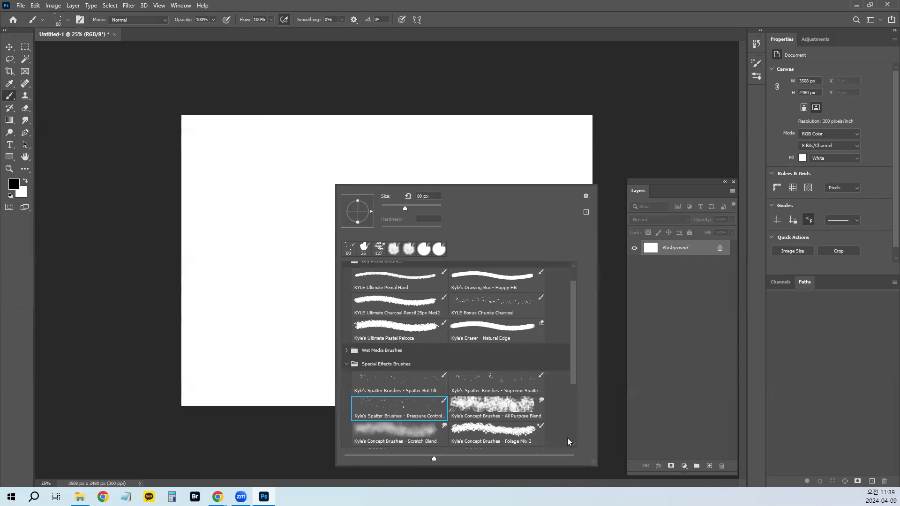
{"action": "mouse_move", "coordinate": [593, 464]}
{"action": "left_mouse_down"}
{"action": "mouse_move", "coordinate": [402, 352]}
{"action": "mouse_move", "coordinate": [465, 410]}
{"action": "mouse_move", "coordinate": [464, 452]}
{"action": "left_mouse_up"}
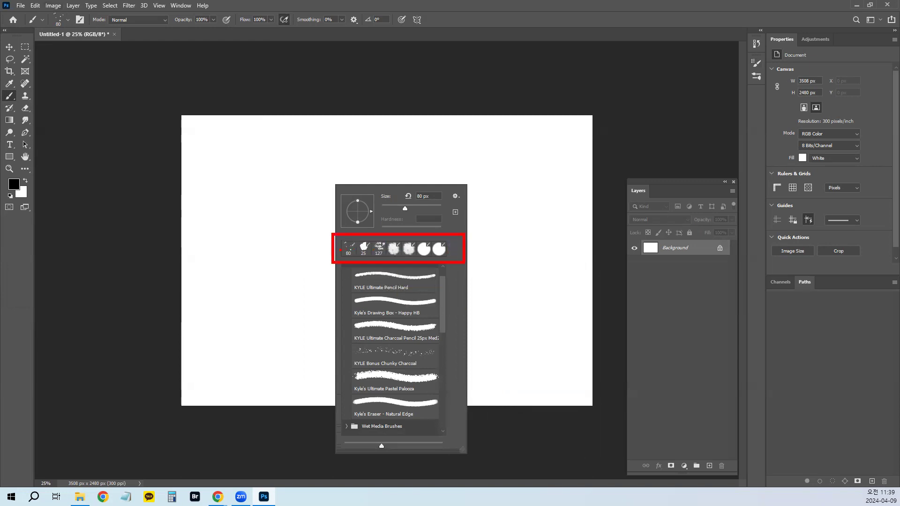
{"action": "mouse_move", "coordinate": [162, 129]}
{"action": "left_mouse_down"}
{"action": "mouse_move", "coordinate": [164, 177]}
{"action": "mouse_move", "coordinate": [183, 152]}
{"action": "mouse_move", "coordinate": [183, 172]}
{"action": "left_mouse_up"}
{"action": "left_click_drag", "start_coordinate": [189, 147], "coordinate": [193, 167]}
{"action": "left_click_drag", "start_coordinate": [206, 152], "coordinate": [197, 170]}
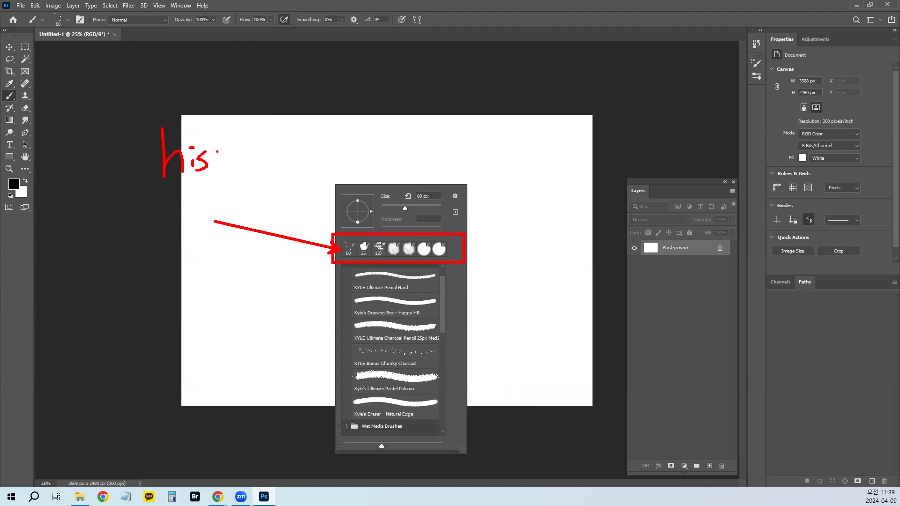
{"action": "key", "text": "Escape"}
Choose the last of the recently used brushes, paint a winding dotted curve across the page, and reopen the brush preset picker
{"action": "right_click", "coordinate": [338, 214]}
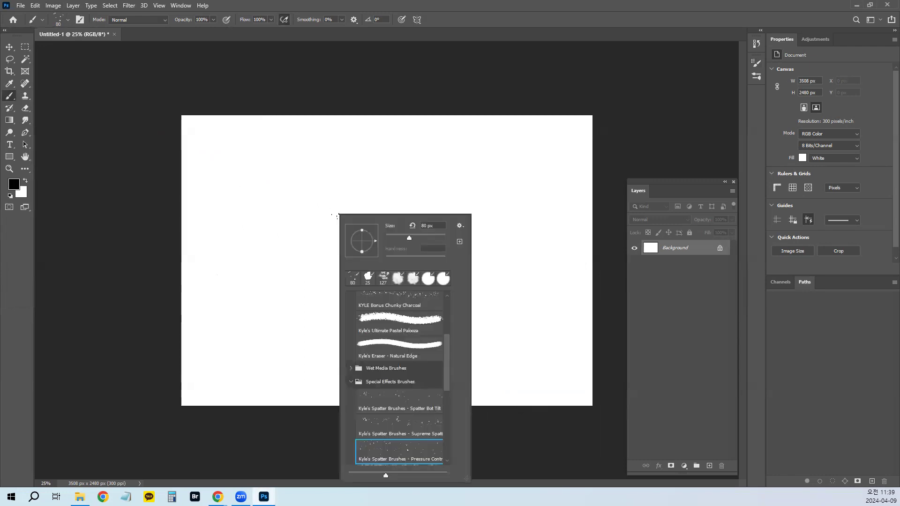
{"action": "left_click", "coordinate": [443, 283]}
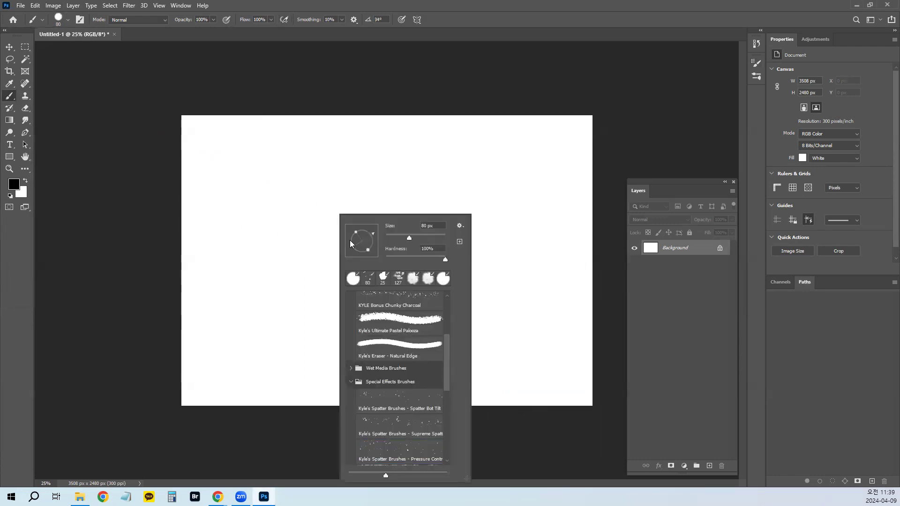
{"action": "mouse_move", "coordinate": [255, 193]}
{"action": "left_mouse_down"}
{"action": "mouse_move", "coordinate": [309, 153]}
{"action": "mouse_move", "coordinate": [401, 202]}
{"action": "mouse_move", "coordinate": [503, 159]}
{"action": "mouse_move", "coordinate": [528, 224]}
{"action": "mouse_move", "coordinate": [380, 269]}
{"action": "mouse_move", "coordinate": [391, 312]}
{"action": "left_mouse_up"}
{"action": "right_click", "coordinate": [321, 219]}
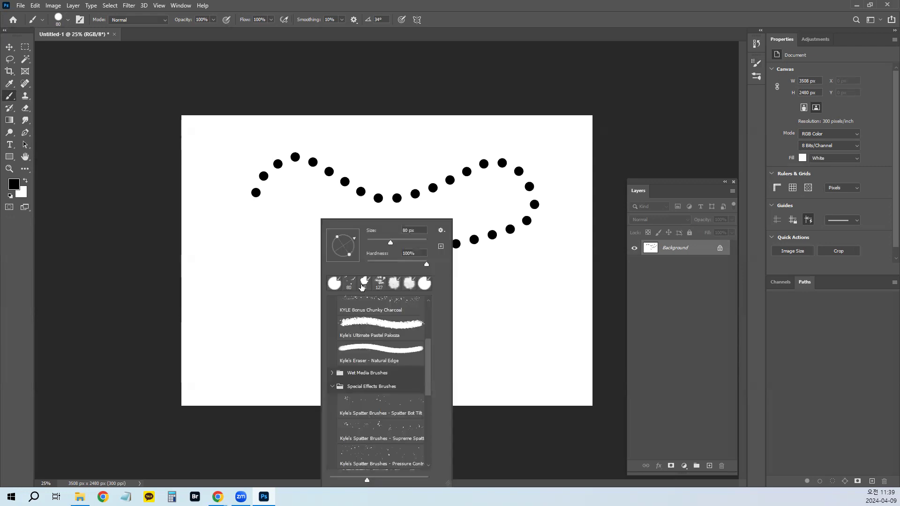
Collapse the Special Effects Brushes and Dry Media Brushes groups, and briefly expand the Star Brushes 2 group
{"action": "left_click", "coordinate": [330, 387]}
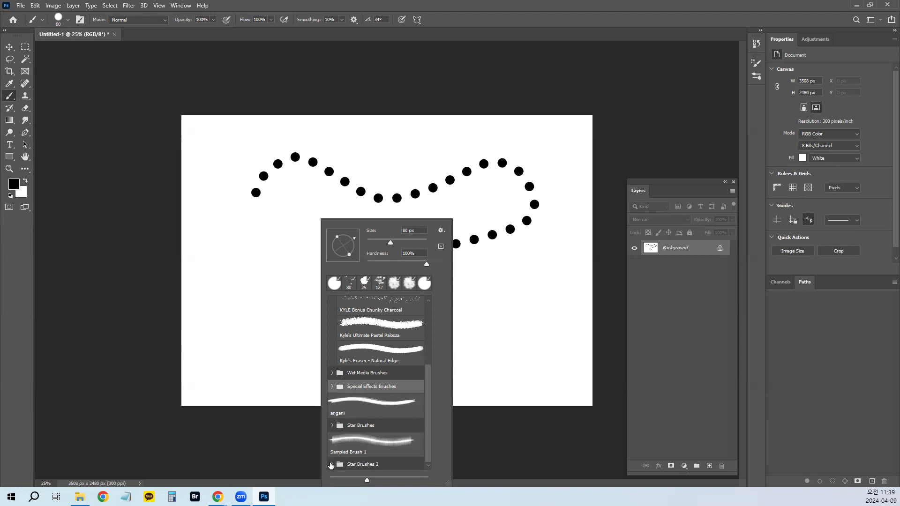
{"action": "left_click_drag", "start_coordinate": [428, 410], "coordinate": [428, 405]}
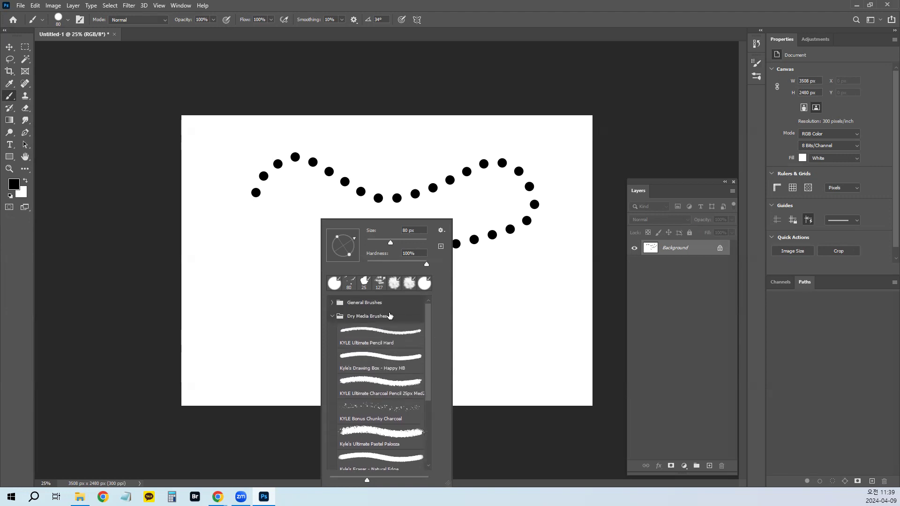
{"action": "left_click", "coordinate": [332, 317]}
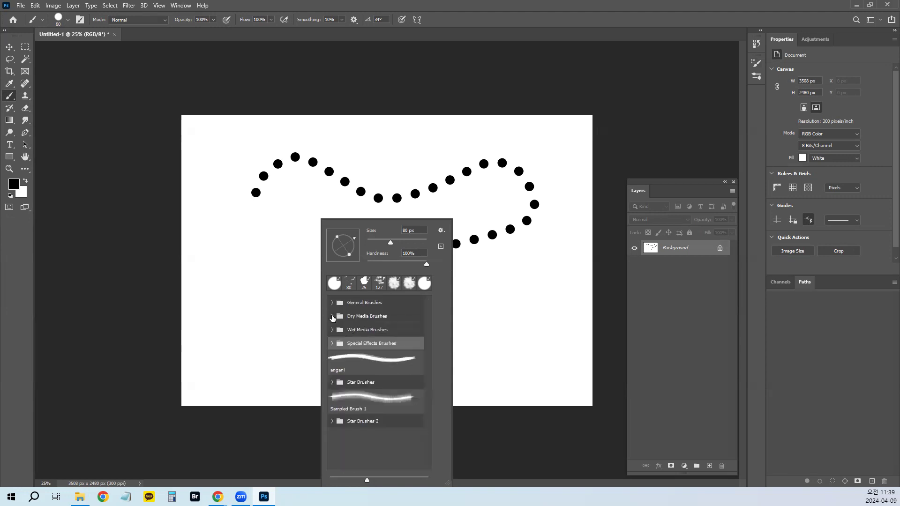
{"action": "left_click", "coordinate": [332, 422]}
{"action": "left_click", "coordinate": [332, 421]}
{"action": "left_click", "coordinate": [332, 421]}
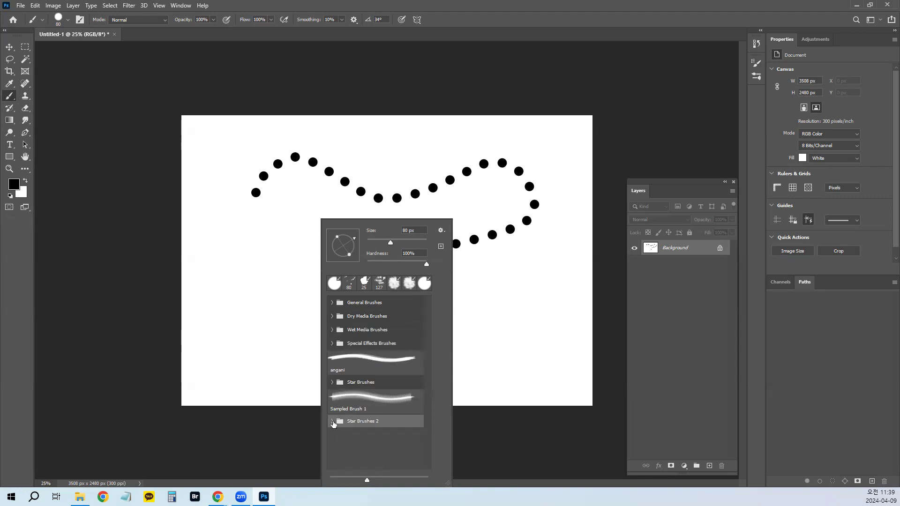
Set the brush tip spacing to 1% and undo the dotted curve
{"action": "left_click", "coordinate": [758, 64]}
{"action": "mouse_move", "coordinate": [717, 217]}
{"action": "left_mouse_down"}
{"action": "mouse_move", "coordinate": [636, 220]}
{"action": "mouse_move", "coordinate": [725, 220]}
{"action": "mouse_move", "coordinate": [603, 218]}
{"action": "left_mouse_up"}
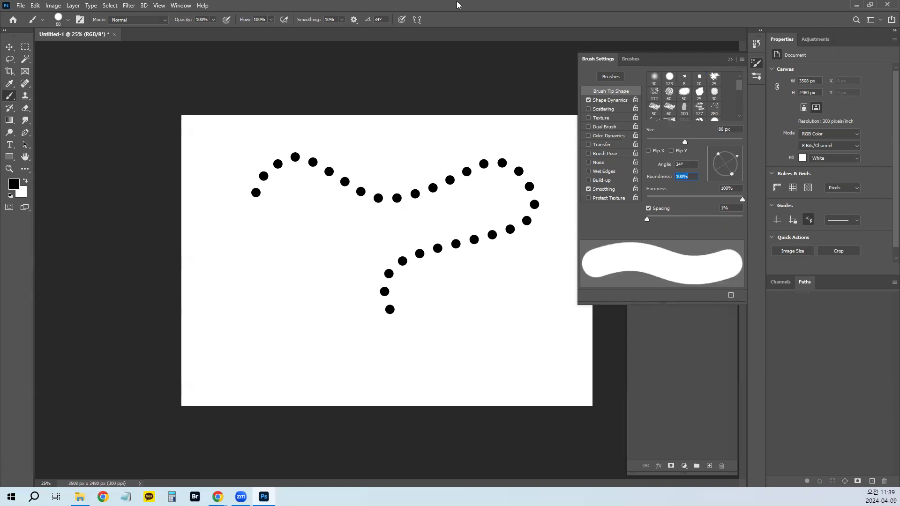
{"action": "left_click", "coordinate": [730, 60]}
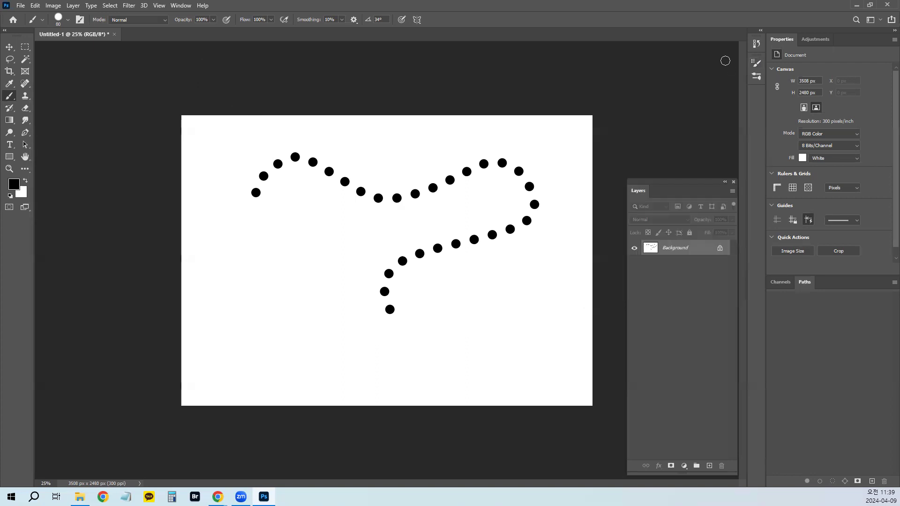
{"action": "key", "text": "ctrl+z"}
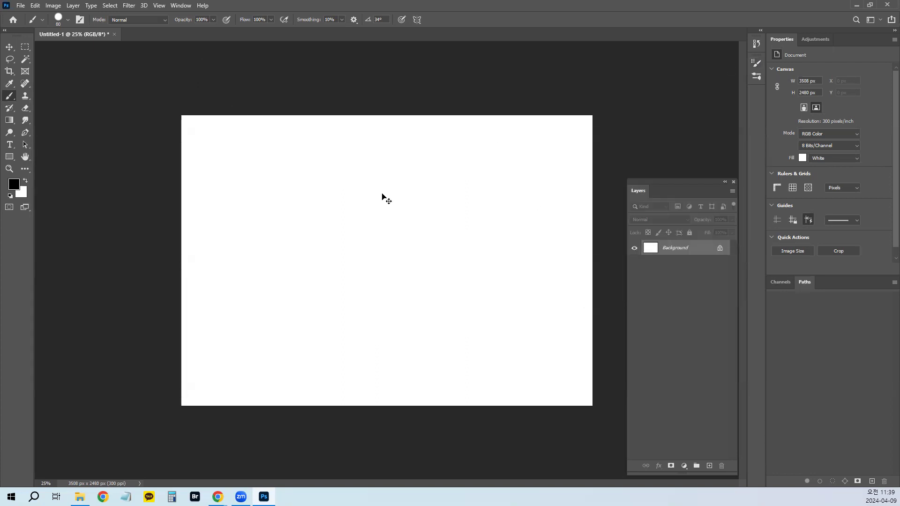
{"action": "mouse_move", "coordinate": [358, 139]}
{"action": "left_mouse_down"}
{"action": "mouse_move", "coordinate": [310, 194]}
{"action": "mouse_move", "coordinate": [370, 198]}
{"action": "left_mouse_up"}
{"action": "mouse_move", "coordinate": [401, 141]}
{"action": "left_mouse_down"}
{"action": "mouse_move", "coordinate": [436, 197]}
{"action": "mouse_move", "coordinate": [398, 198]}
{"action": "left_mouse_up"}
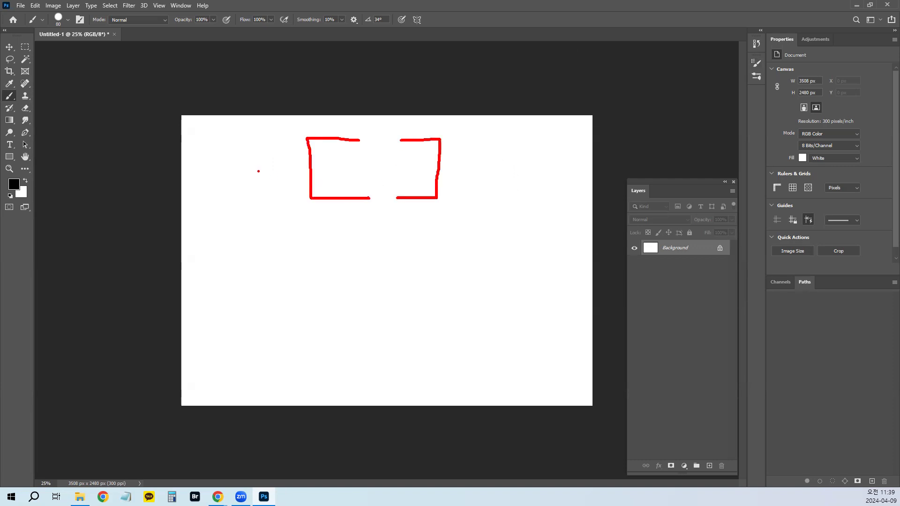
{"action": "left_click_drag", "start_coordinate": [169, 168], "coordinate": [270, 168]}
{"action": "mouse_move", "coordinate": [89, 154]}
{"action": "left_mouse_down"}
{"action": "mouse_move", "coordinate": [126, 156]}
{"action": "mouse_move", "coordinate": [90, 182]}
{"action": "mouse_move", "coordinate": [128, 180]}
{"action": "left_mouse_up"}
{"action": "mouse_move", "coordinate": [96, 234]}
{"action": "left_mouse_down"}
{"action": "mouse_move", "coordinate": [96, 270]}
{"action": "mouse_move", "coordinate": [152, 249]}
{"action": "mouse_move", "coordinate": [109, 264]}
{"action": "left_mouse_up"}
{"action": "left_click_drag", "start_coordinate": [128, 206], "coordinate": [129, 273]}
{"action": "mouse_move", "coordinate": [353, 226]}
{"action": "left_mouse_down"}
{"action": "mouse_move", "coordinate": [334, 241]}
{"action": "mouse_move", "coordinate": [343, 292]}
{"action": "mouse_move", "coordinate": [361, 284]}
{"action": "left_mouse_up"}
{"action": "mouse_move", "coordinate": [406, 222]}
{"action": "left_mouse_down"}
{"action": "mouse_move", "coordinate": [428, 221]}
{"action": "mouse_move", "coordinate": [434, 286]}
{"action": "mouse_move", "coordinate": [396, 296]}
{"action": "left_mouse_up"}
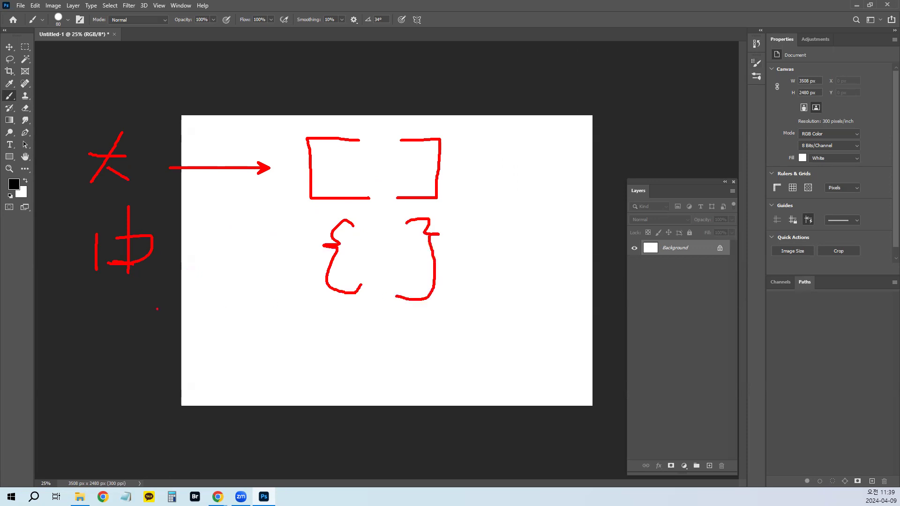
{"action": "left_click_drag", "start_coordinate": [134, 305], "coordinate": [114, 358]}
{"action": "mouse_move", "coordinate": [99, 327]}
{"action": "left_mouse_down"}
{"action": "mouse_move", "coordinate": [145, 330]}
{"action": "mouse_move", "coordinate": [174, 351]}
{"action": "left_mouse_up"}
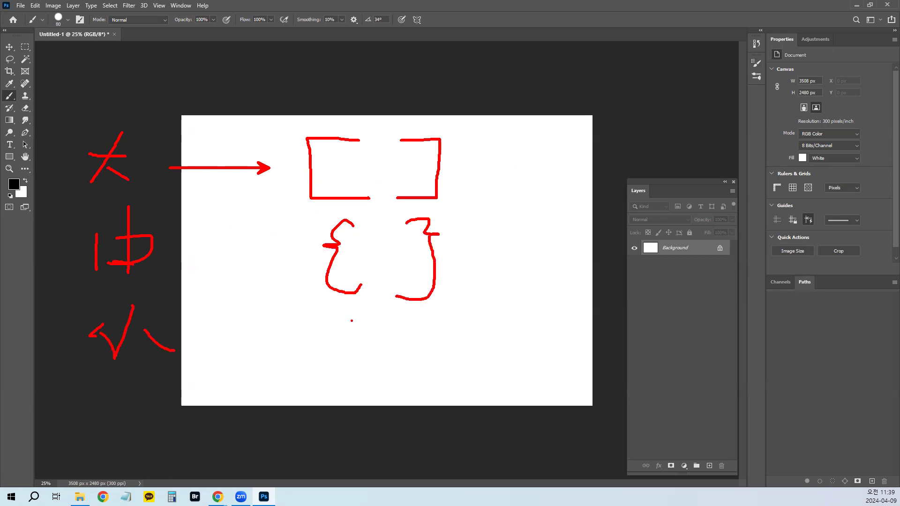
{"action": "left_click_drag", "start_coordinate": [328, 315], "coordinate": [331, 413]}
{"action": "mouse_move", "coordinate": [417, 308]}
{"action": "left_mouse_down"}
{"action": "mouse_move", "coordinate": [426, 332]}
{"action": "mouse_move", "coordinate": [404, 398]}
{"action": "left_mouse_up"}
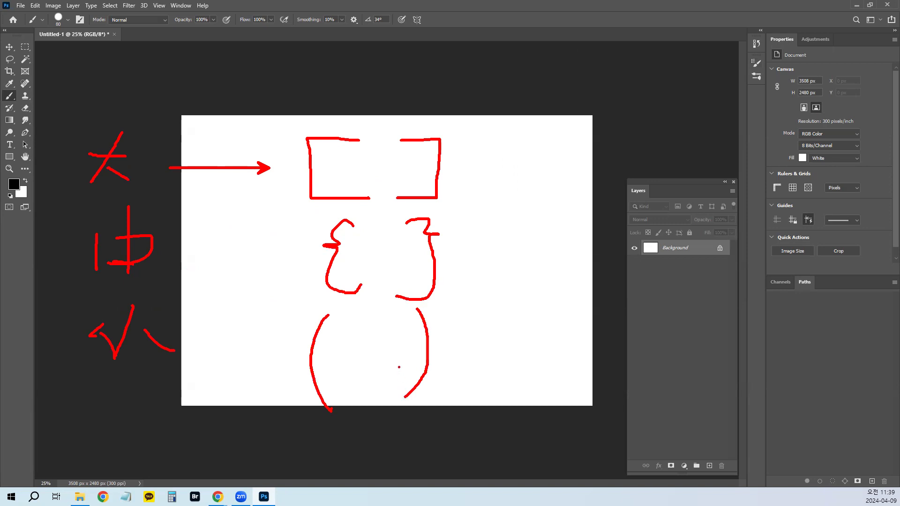
{"action": "key", "text": "Escape"}
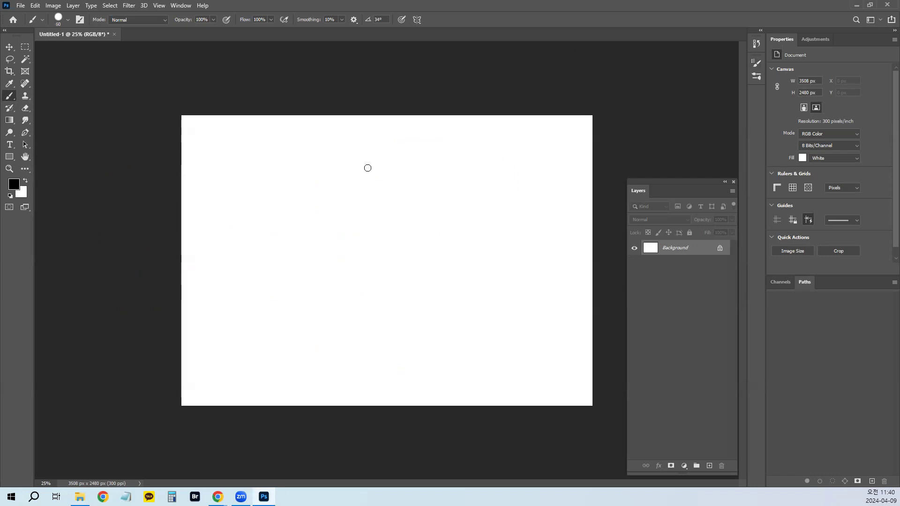
Enlarge the brush to 600 px
{"action": "key", "text": "bracketright"}
{"action": "key", "text": "bracketright"}
{"action": "key", "text": "bracketright"}
{"action": "key", "text": "bracketright"}
{"action": "key", "text": "bracketright"}
{"action": "key", "text": "bracketright"}
{"action": "key", "text": "bracketright"}
{"action": "key", "text": "bracketright"}
{"action": "key", "text": "bracketright"}
{"action": "key", "text": "bracketright"}
{"action": "key", "text": "bracketright"}
{"action": "key", "text": "bracketright"}
{"action": "key", "text": "bracketright"}
{"action": "key", "text": "bracketright"}
{"action": "key", "text": "bracketright"}
{"action": "key", "text": "bracketright"}
{"action": "key", "text": "bracketright"}
{"action": "key", "text": "bracketright"}
{"action": "key", "text": "bracketright"}
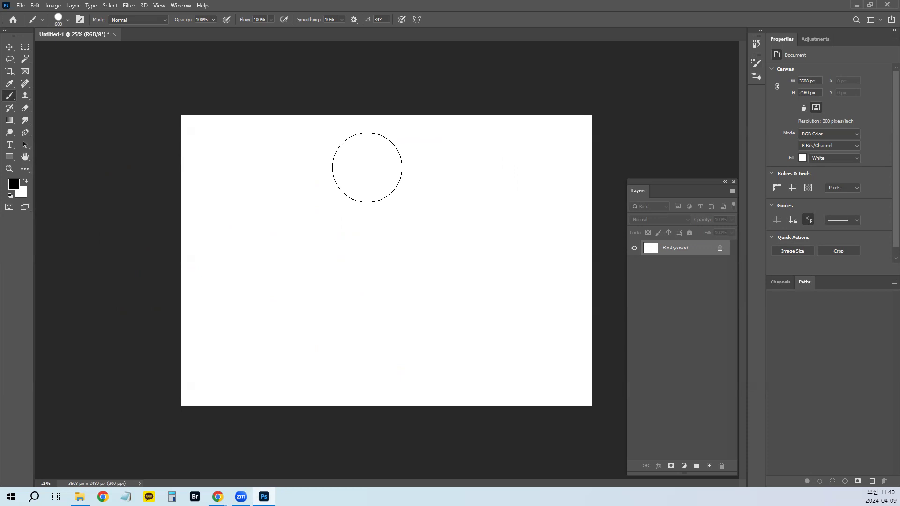
Shrink the brush and paint a thick looping curve across the page
{"action": "key", "text": "bracketleft"}
{"action": "key", "text": "bracketleft"}
{"action": "key", "text": "bracketleft"}
{"action": "key", "text": "bracketleft"}
{"action": "key", "text": "bracketleft"}
{"action": "key", "text": "bracketleft"}
{"action": "key", "text": "bracketleft"}
{"action": "key", "text": "bracketleft"}
{"action": "key", "text": "bracketleft"}
{"action": "key", "text": "bracketleft"}
{"action": "key", "text": "bracketleft"}
{"action": "key", "text": "bracketright"}
{"action": "mouse_move", "coordinate": [260, 289]}
{"action": "left_mouse_down"}
{"action": "mouse_move", "coordinate": [268, 230]}
{"action": "mouse_move", "coordinate": [393, 253]}
{"action": "mouse_move", "coordinate": [488, 201]}
{"action": "mouse_move", "coordinate": [439, 147]}
{"action": "mouse_move", "coordinate": [428, 236]}
{"action": "mouse_move", "coordinate": [472, 315]}
{"action": "mouse_move", "coordinate": [361, 351]}
{"action": "mouse_move", "coordinate": [295, 325]}
{"action": "mouse_move", "coordinate": [316, 296]}
{"action": "mouse_move", "coordinate": [381, 314]}
{"action": "mouse_move", "coordinate": [392, 292]}
{"action": "mouse_move", "coordinate": [327, 266]}
{"action": "mouse_move", "coordinate": [359, 193]}
{"action": "mouse_move", "coordinate": [313, 127]}
{"action": "left_mouse_up"}
Shrink the brush much further and paint several thin curved strokes around the thick curve
{"action": "key", "text": "bracketleft"}
{"action": "key", "text": "bracketleft"}
{"action": "key", "text": "bracketleft"}
{"action": "key", "text": "bracketleft"}
{"action": "key", "text": "bracketleft"}
{"action": "key", "text": "bracketleft"}
{"action": "key", "text": "bracketleft"}
{"action": "key", "text": "bracketleft"}
{"action": "key", "text": "bracketleft"}
{"action": "key", "text": "bracketleft"}
{"action": "key", "text": "bracketleft"}
{"action": "key", "text": "bracketright"}
{"action": "left_click_drag", "start_coordinate": [261, 158], "coordinate": [194, 181]}
{"action": "mouse_move", "coordinate": [267, 171]}
{"action": "left_mouse_down"}
{"action": "mouse_move", "coordinate": [285, 182]}
{"action": "mouse_move", "coordinate": [451, 193]}
{"action": "left_mouse_up"}
Enlarge the brush to 400 px and paint a very broad winding stroke across the lower part of the page
{"action": "key", "text": "bracketright"}
{"action": "key", "text": "bracketright"}
{"action": "key", "text": "bracketright"}
{"action": "key", "text": "bracketright"}
{"action": "key", "text": "bracketright"}
{"action": "key", "text": "bracketright"}
{"action": "key", "text": "bracketright"}
{"action": "key", "text": "bracketright"}
{"action": "key", "text": "bracketright"}
{"action": "key", "text": "bracketright"}
{"action": "key", "text": "bracketright"}
{"action": "key", "text": "bracketright"}
{"action": "mouse_move", "coordinate": [536, 211]}
{"action": "left_mouse_down"}
{"action": "mouse_move", "coordinate": [522, 267]}
{"action": "mouse_move", "coordinate": [412, 331]}
{"action": "mouse_move", "coordinate": [281, 262]}
{"action": "mouse_move", "coordinate": [274, 270]}
{"action": "left_mouse_up"}
Lower the brush hardness to its minimum and paint a soft-edged stroke over the page
{"action": "right_click", "coordinate": [334, 169]}
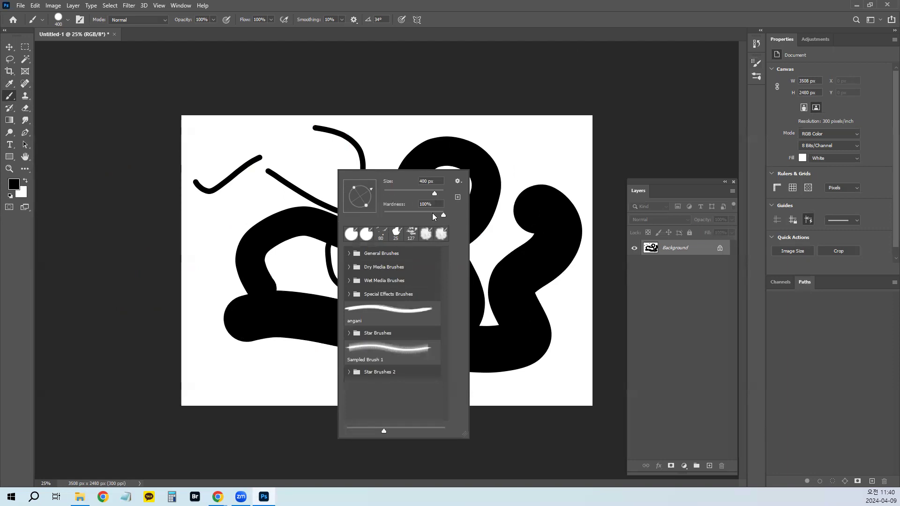
{"action": "left_click_drag", "start_coordinate": [439, 215], "coordinate": [380, 213]}
{"action": "mouse_move", "coordinate": [548, 154]}
{"action": "left_mouse_down"}
{"action": "mouse_move", "coordinate": [528, 155]}
{"action": "mouse_move", "coordinate": [547, 203]}
{"action": "mouse_move", "coordinate": [494, 271]}
{"action": "mouse_move", "coordinate": [379, 322]}
{"action": "mouse_move", "coordinate": [417, 354]}
{"action": "mouse_move", "coordinate": [415, 384]}
{"action": "mouse_move", "coordinate": [287, 359]}
{"action": "mouse_move", "coordinate": [307, 273]}
{"action": "mouse_move", "coordinate": [337, 255]}
{"action": "mouse_move", "coordinate": [333, 286]}
{"action": "mouse_move", "coordinate": [354, 258]}
{"action": "mouse_move", "coordinate": [351, 300]}
{"action": "mouse_move", "coordinate": [339, 313]}
{"action": "mouse_move", "coordinate": [354, 341]}
{"action": "mouse_move", "coordinate": [394, 338]}
{"action": "mouse_move", "coordinate": [425, 313]}
{"action": "mouse_move", "coordinate": [423, 260]}
{"action": "mouse_move", "coordinate": [324, 281]}
{"action": "mouse_move", "coordinate": [416, 239]}
{"action": "mouse_move", "coordinate": [386, 282]}
{"action": "mouse_move", "coordinate": [500, 321]}
{"action": "mouse_move", "coordinate": [418, 255]}
{"action": "mouse_move", "coordinate": [272, 261]}
{"action": "mouse_move", "coordinate": [375, 223]}
{"action": "mouse_move", "coordinate": [524, 233]}
{"action": "mouse_move", "coordinate": [384, 200]}
{"action": "mouse_move", "coordinate": [519, 181]}
{"action": "mouse_move", "coordinate": [402, 184]}
{"action": "left_mouse_up"}
Undo all the thick, thin and soft-edged test strokes on the page
{"action": "key", "text": "ctrl+z"}
{"action": "key", "text": "ctrl+z"}
{"action": "key", "text": "ctrl+z"}
{"action": "key", "text": "ctrl+z"}
{"action": "key", "text": "ctrl+z"}
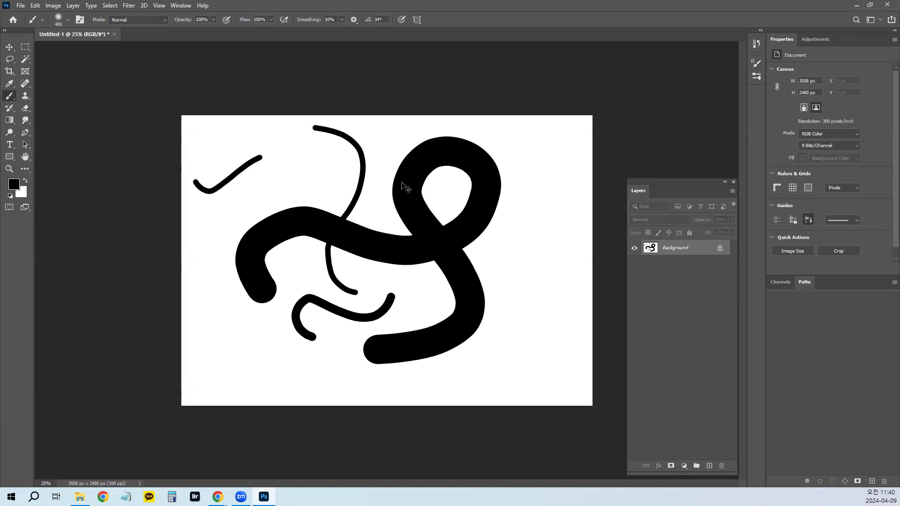
{"action": "key", "text": "ctrl+z"}
{"action": "key", "text": "ctrl+z"}
{"action": "key", "text": "ctrl+z"}
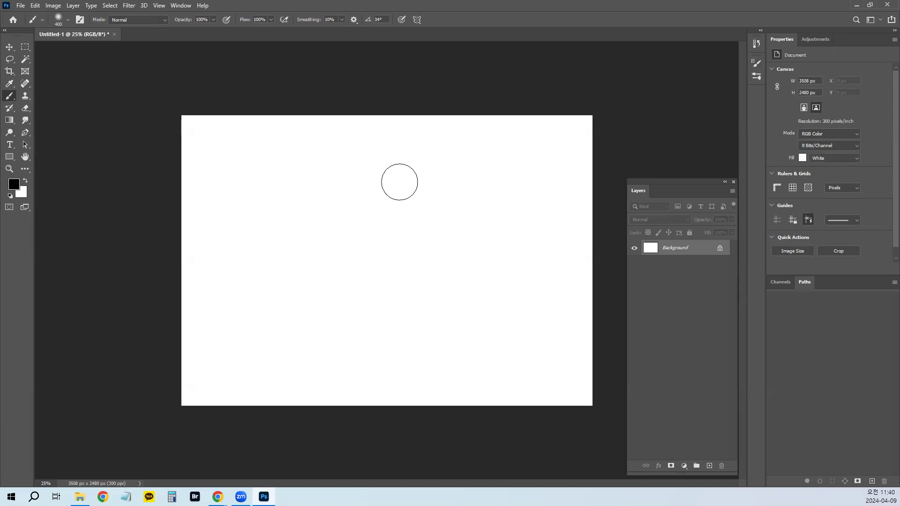
Select a large rectangular area in the middle of the page and paint crossing soft brush strokes inside it
{"action": "key", "text": "m"}
{"action": "left_click_drag", "start_coordinate": [303, 168], "coordinate": [497, 352]}
{"action": "key", "text": "b"}
{"action": "left_click_drag", "start_coordinate": [327, 302], "coordinate": [534, 197]}
{"action": "left_click", "coordinate": [284, 157]}
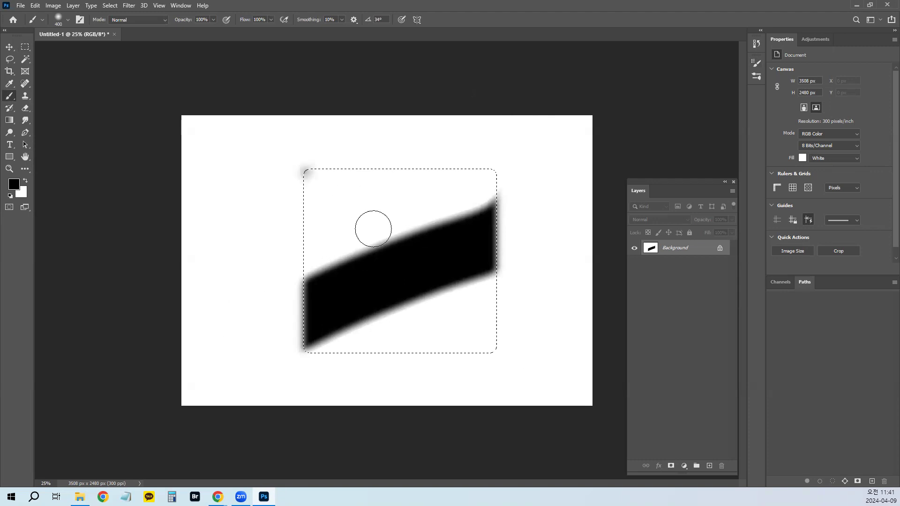
{"action": "mouse_move", "coordinate": [374, 229]}
{"action": "left_mouse_down"}
{"action": "mouse_move", "coordinate": [441, 320]}
{"action": "mouse_move", "coordinate": [574, 410]}
{"action": "left_mouse_up"}
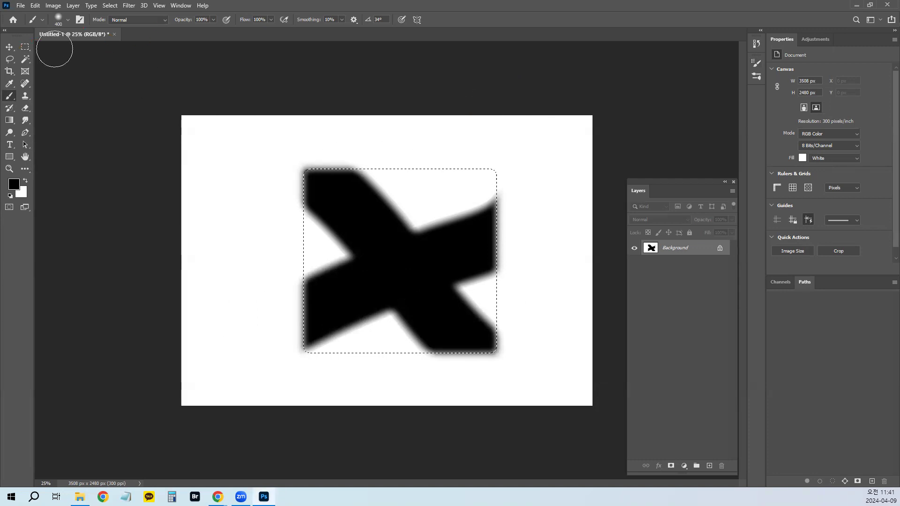
Clear the rectangular selection after checking the marquee's feather setting, and switch to the Elliptical Marquee Tool
{"action": "left_click", "coordinate": [21, 49]}
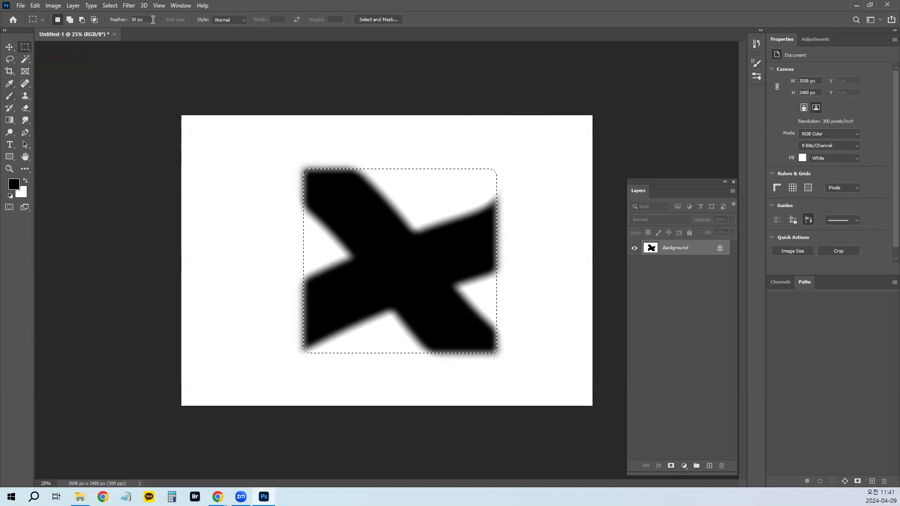
{"action": "left_click_drag", "start_coordinate": [153, 19], "coordinate": [110, 20]}
{"action": "key", "text": "ctrl+d"}
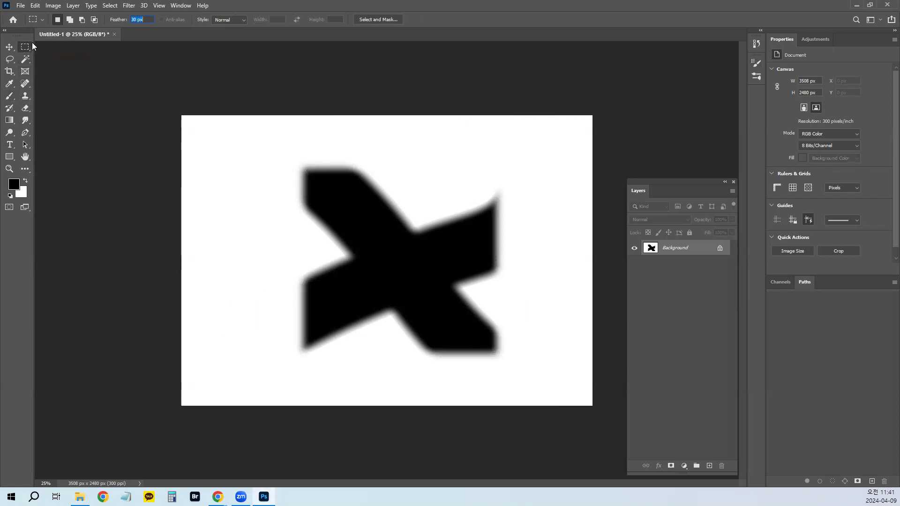
{"action": "left_click", "coordinate": [27, 47], "text": "alt"}
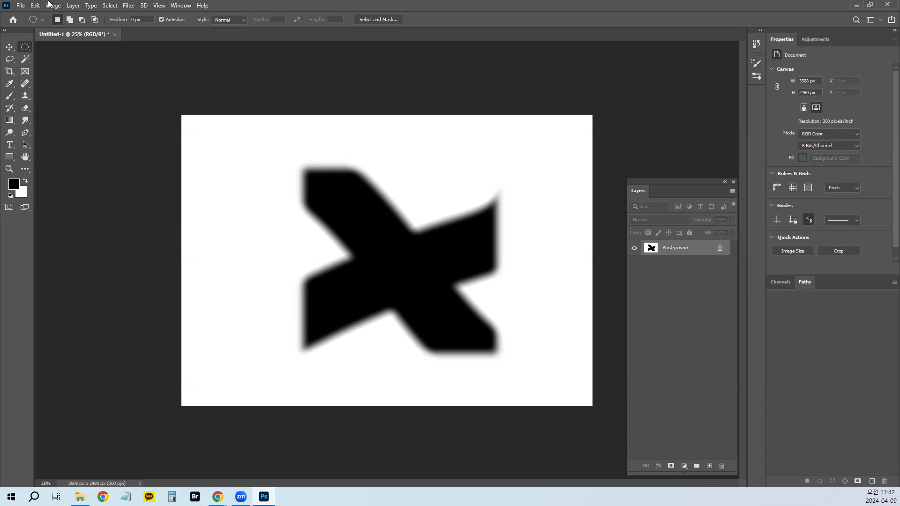
Undo the crossing brush strokes and remove the restored rectangular selection
{"action": "key", "text": "ctrl+z"}
{"action": "key", "text": "ctrl+shift+z"}
{"action": "key", "text": "ctrl+shift+z"}
{"action": "key", "text": "ctrl+z"}
{"action": "key", "text": "ctrl+z"}
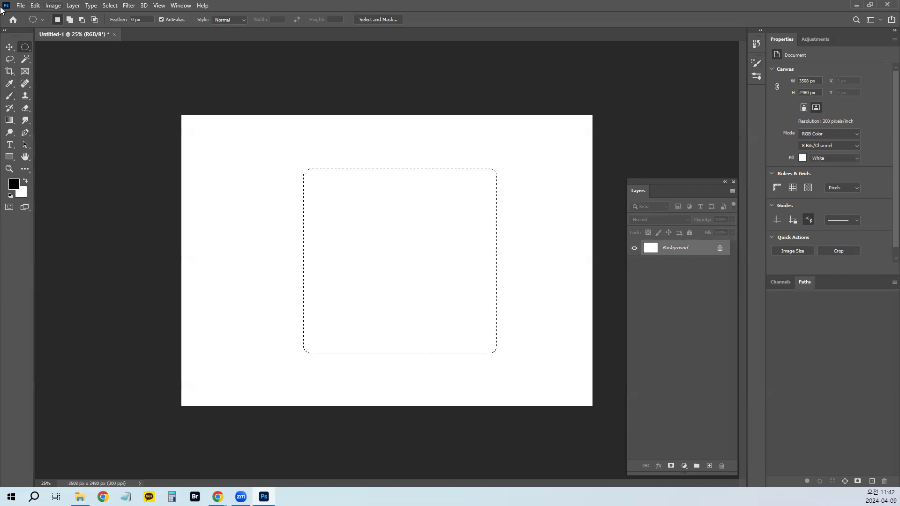
{"action": "key", "text": "ctrl+d"}
Switch to the Pencil Tool, enlarge it to 45 px, and draw a winding curve in the middle of the page
{"action": "left_click", "coordinate": [10, 84]}
{"action": "left_click", "coordinate": [10, 97]}
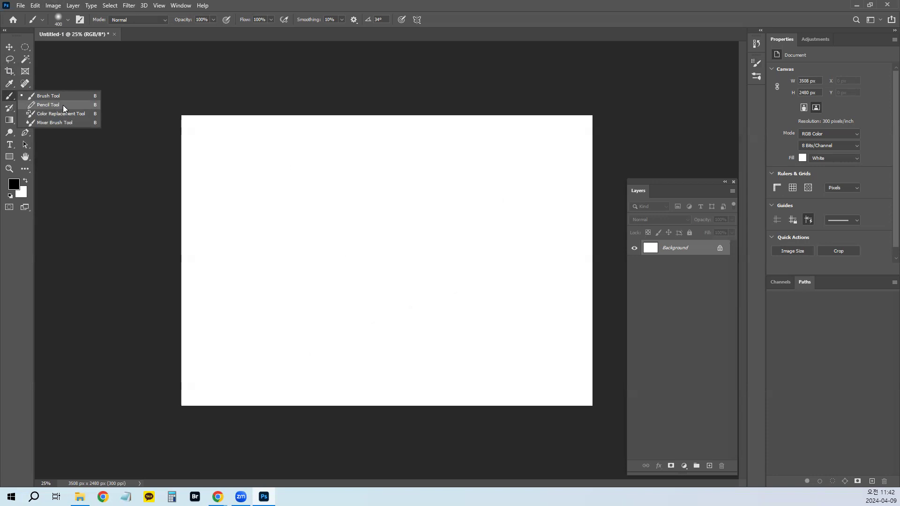
{"action": "left_click", "coordinate": [66, 105]}
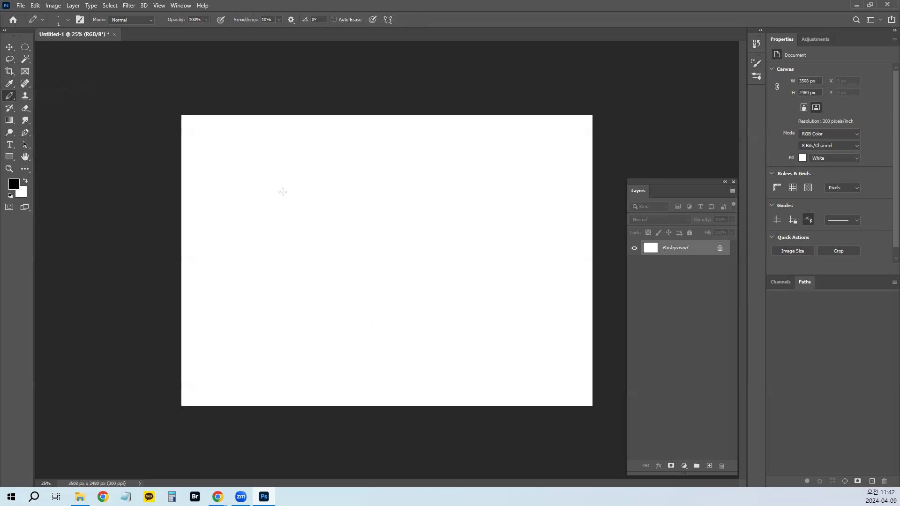
{"action": "key", "text": "bracketright"}
{"action": "key", "text": "bracketright"}
{"action": "key", "text": "bracketright"}
{"action": "key", "text": "bracketright"}
{"action": "key", "text": "bracketright"}
{"action": "key", "text": "bracketright"}
{"action": "key", "text": "bracketright"}
{"action": "key", "text": "bracketright"}
{"action": "mouse_move", "coordinate": [293, 330]}
{"action": "left_mouse_down"}
{"action": "mouse_move", "coordinate": [277, 311]}
{"action": "mouse_move", "coordinate": [353, 301]}
{"action": "mouse_move", "coordinate": [439, 248]}
{"action": "left_mouse_up"}
{"action": "left_click_drag", "start_coordinate": [432, 215], "coordinate": [427, 211]}
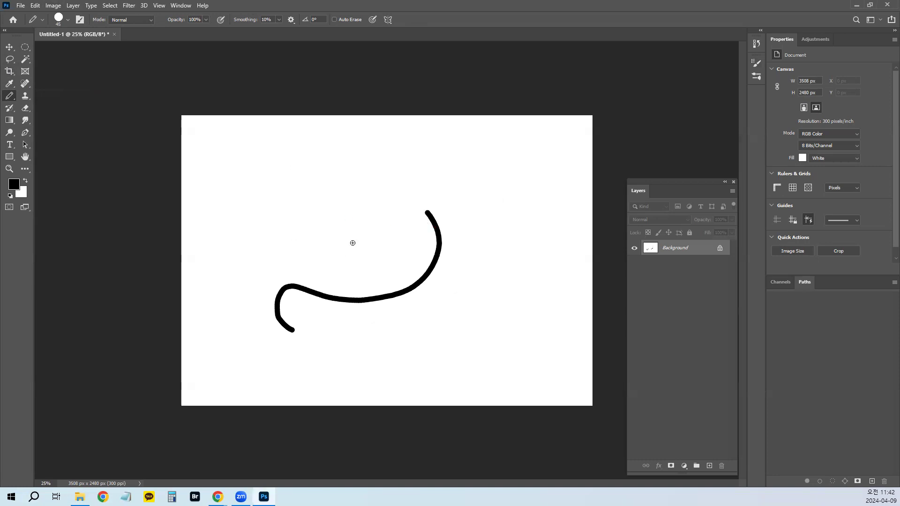
Try lowering the pencil's hardness and draw a second curve across the page
{"action": "right_click", "coordinate": [355, 242]}
{"action": "left_click_drag", "start_coordinate": [451, 264], "coordinate": [490, 269]}
{"action": "mouse_move", "coordinate": [320, 327]}
{"action": "left_mouse_down"}
{"action": "mouse_move", "coordinate": [310, 289]}
{"action": "mouse_move", "coordinate": [347, 253]}
{"action": "mouse_move", "coordinate": [431, 286]}
{"action": "mouse_move", "coordinate": [539, 222]}
{"action": "left_mouse_up"}
Undo both pencil curves and draw a new looping curve with the Pencil Tool
{"action": "key", "text": "ctrl+z"}
{"action": "key", "text": "ctrl+z"}
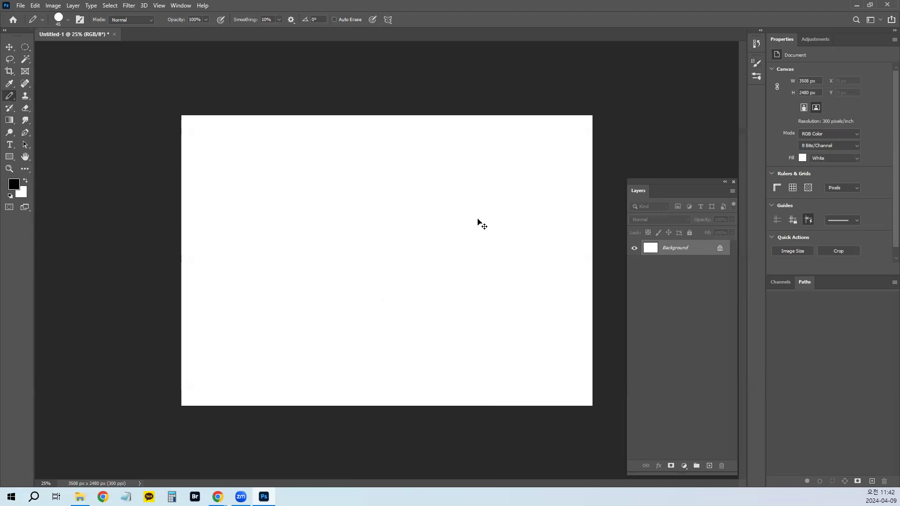
{"action": "mouse_move", "coordinate": [307, 312]}
{"action": "left_mouse_down"}
{"action": "mouse_move", "coordinate": [358, 255]}
{"action": "mouse_move", "coordinate": [501, 192]}
{"action": "mouse_move", "coordinate": [406, 352]}
{"action": "mouse_move", "coordinate": [323, 329]}
{"action": "left_mouse_up"}
Switch to the Color Replacement Tool, enlarge it to 40 px, and set the foreground color to red
{"action": "right_click", "coordinate": [13, 97]}
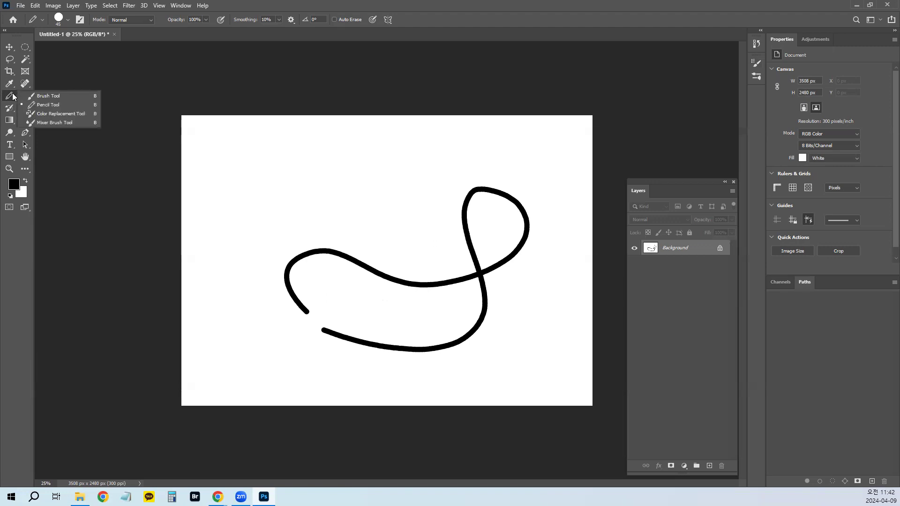
{"action": "left_click", "coordinate": [47, 114]}
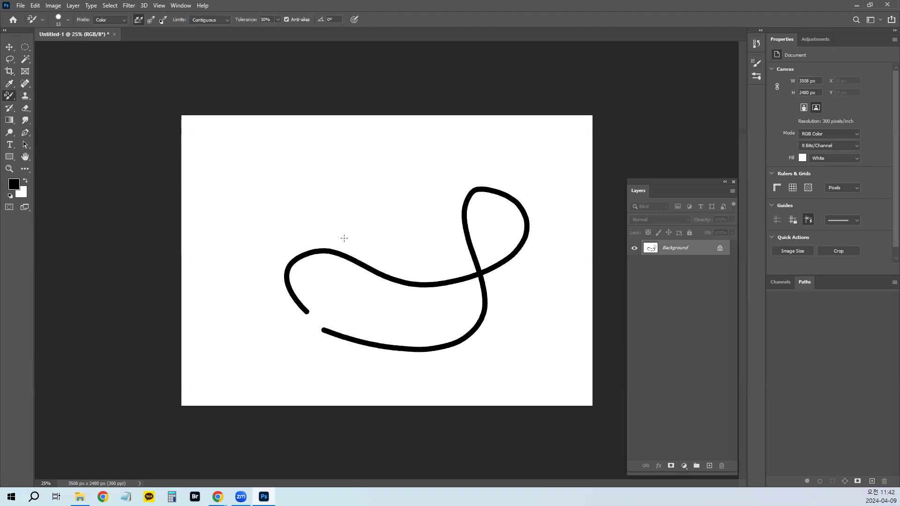
{"action": "key", "text": "bracketright"}
{"action": "key", "text": "bracketright"}
{"action": "key", "text": "bracketright"}
{"action": "left_click", "coordinate": [13, 186]}
{"action": "left_click", "coordinate": [417, 147]}
{"action": "left_click", "coordinate": [509, 134]}
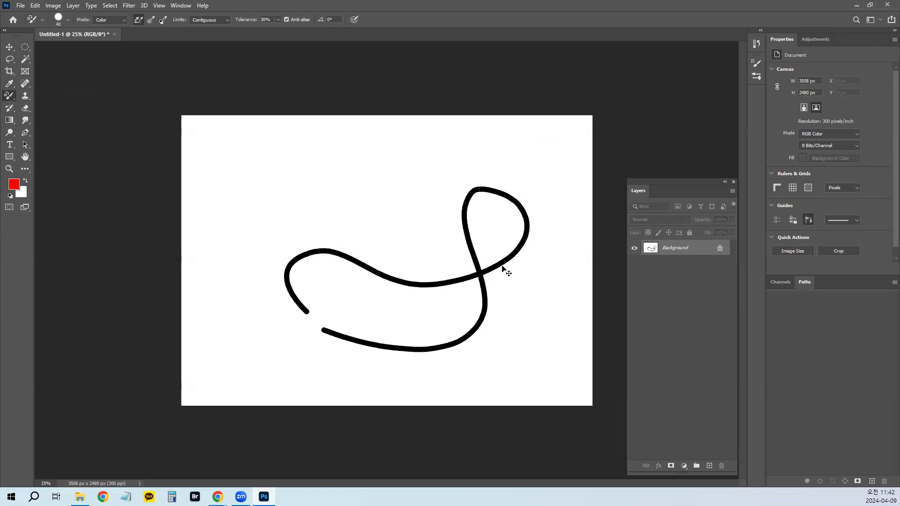
Undo the looping pencil curve on the page and keep the Color Replacement Tool selected
{"action": "key", "text": "ctrl+z"}
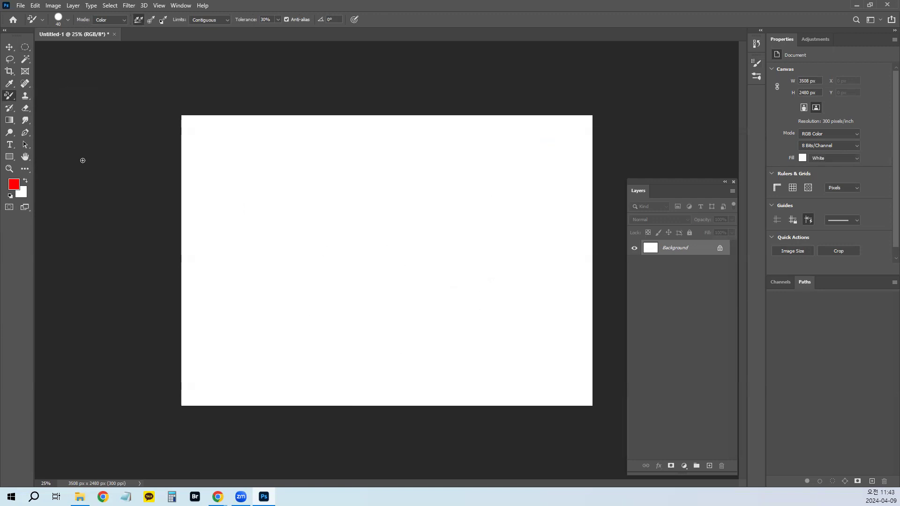
{"action": "right_click", "coordinate": [9, 96]}
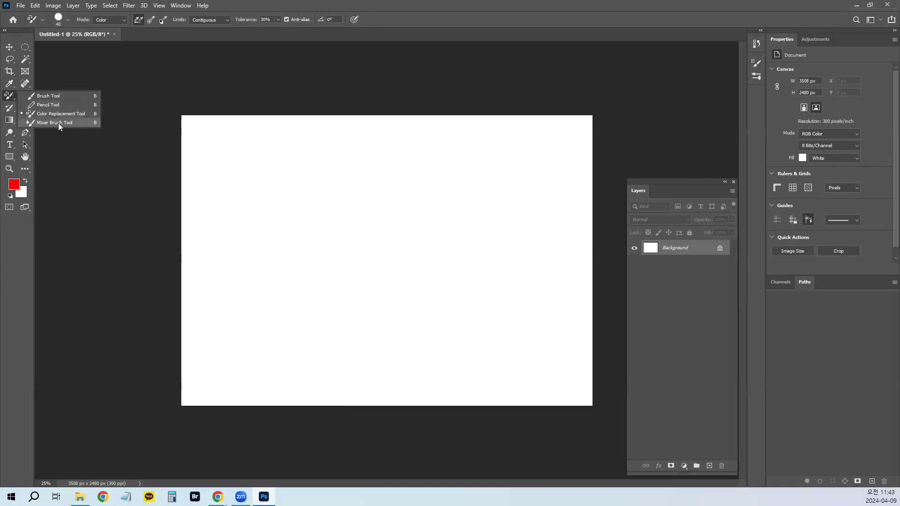
{"action": "left_click", "coordinate": [215, 93]}
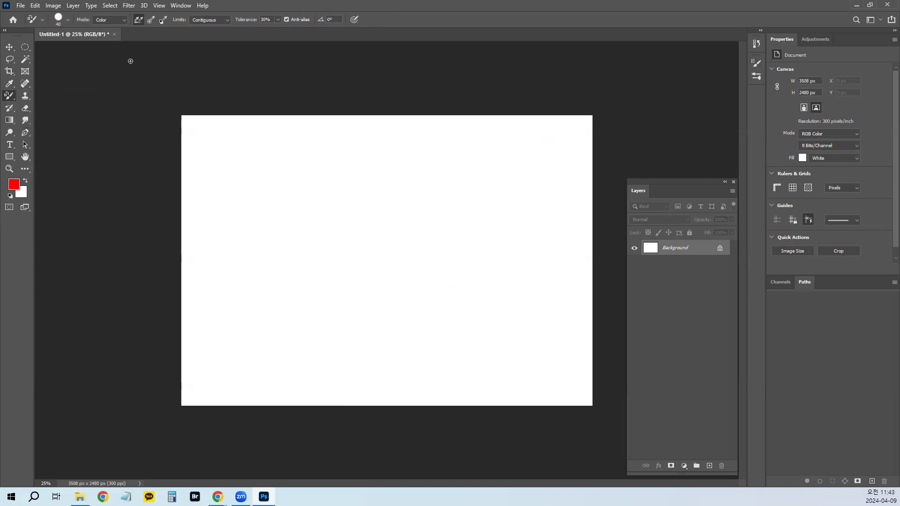
{"action": "left_click", "coordinate": [20, 6]}
{"action": "left_click", "coordinate": [28, 24]}
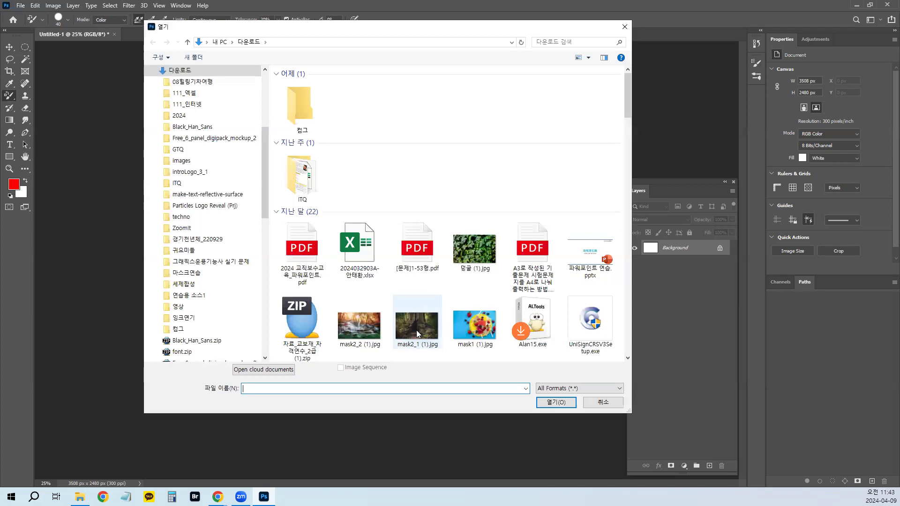
{"action": "scroll", "coordinate": [483, 283], "scroll_direction": "down", "scroll_amount": 3}
{"action": "scroll", "coordinate": [483, 282], "scroll_direction": "down", "scroll_amount": 4}
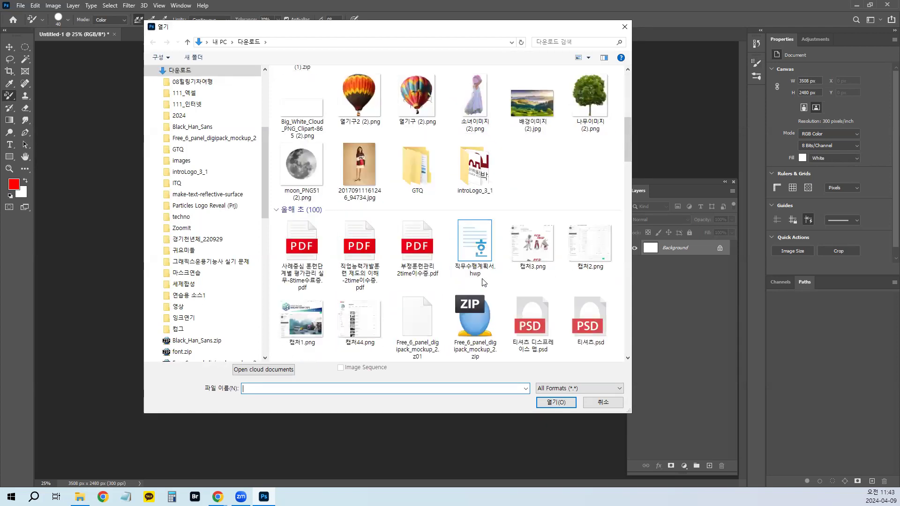
{"action": "left_click", "coordinate": [351, 159]}
{"action": "double_click", "coordinate": [351, 158]}
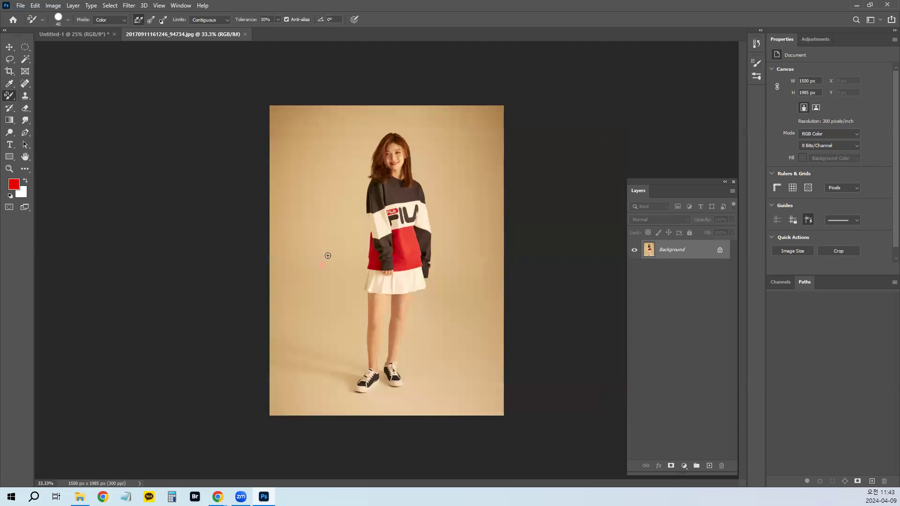
Paint a looping red stroke across the photo's background and figure with the Color Replacement Tool
{"action": "left_click_drag", "start_coordinate": [471, 181], "coordinate": [514, 149]}
{"action": "mouse_move", "coordinate": [288, 230]}
{"action": "left_mouse_down"}
{"action": "mouse_move", "coordinate": [335, 200]}
{"action": "mouse_move", "coordinate": [413, 200]}
{"action": "mouse_move", "coordinate": [456, 186]}
{"action": "mouse_move", "coordinate": [476, 154]}
{"action": "mouse_move", "coordinate": [404, 145]}
{"action": "left_mouse_up"}
{"action": "left_click_drag", "start_coordinate": [337, 263], "coordinate": [280, 269]}
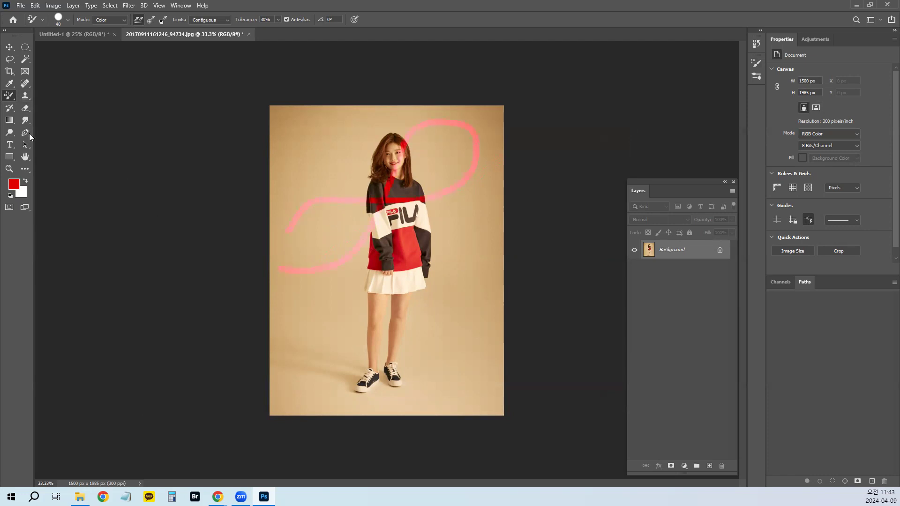
Switch to the Mixer Brush Tool and paint several red test strokes over the sweater, skirt, legs and background of the photo
{"action": "right_click", "coordinate": [12, 100]}
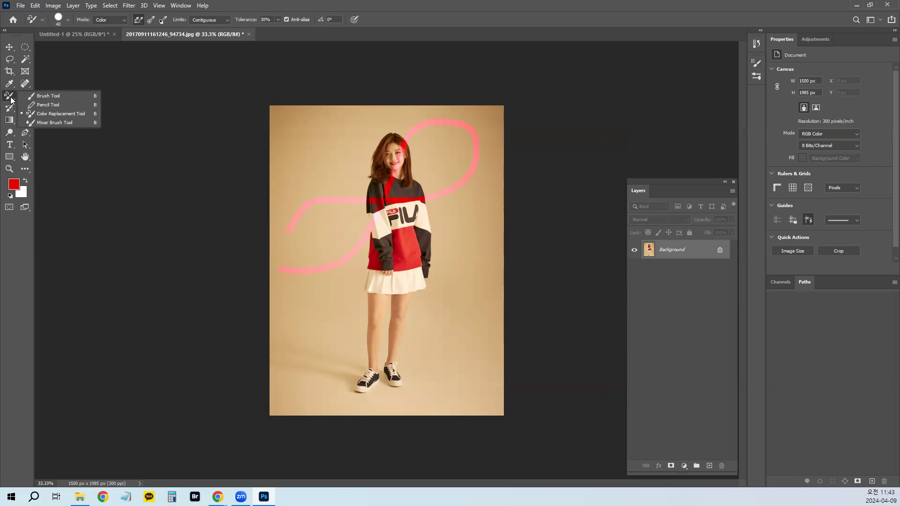
{"action": "left_click", "coordinate": [49, 123]}
{"action": "mouse_move", "coordinate": [337, 172]}
{"action": "left_mouse_down"}
{"action": "mouse_move", "coordinate": [393, 214]}
{"action": "mouse_move", "coordinate": [474, 231]}
{"action": "left_mouse_up"}
{"action": "mouse_move", "coordinate": [388, 203]}
{"action": "left_mouse_down"}
{"action": "mouse_move", "coordinate": [370, 220]}
{"action": "mouse_move", "coordinate": [384, 214]}
{"action": "mouse_move", "coordinate": [323, 245]}
{"action": "left_mouse_up"}
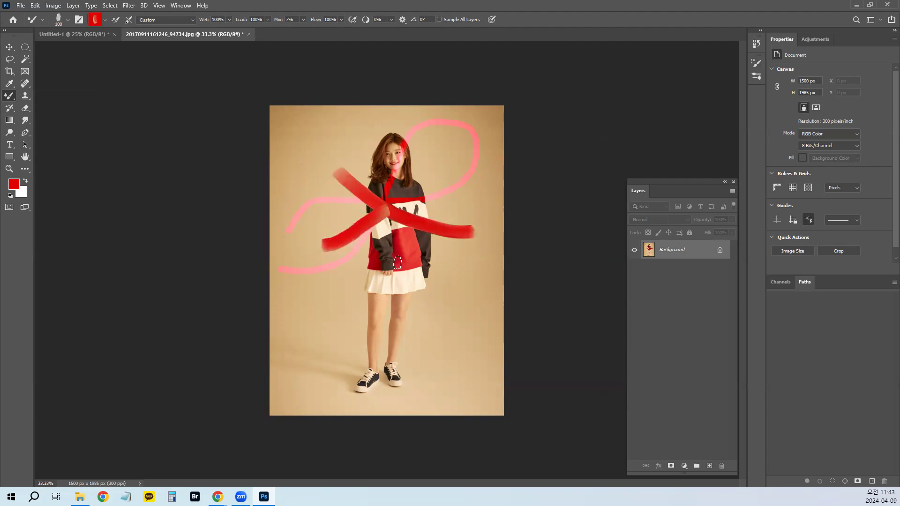
{"action": "left_click_drag", "start_coordinate": [404, 281], "coordinate": [483, 259]}
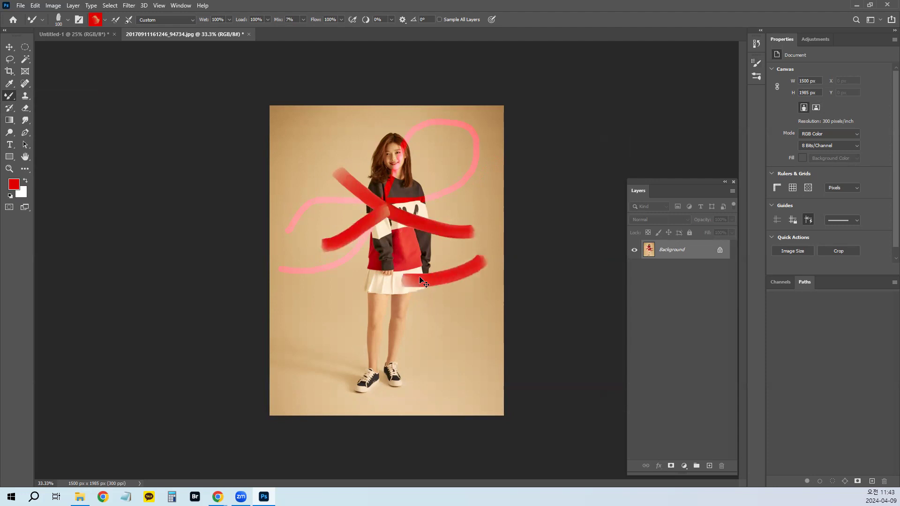
{"action": "mouse_move", "coordinate": [405, 280]}
{"action": "left_mouse_down"}
{"action": "mouse_move", "coordinate": [376, 293]}
{"action": "mouse_move", "coordinate": [387, 280]}
{"action": "mouse_move", "coordinate": [373, 276]}
{"action": "mouse_move", "coordinate": [347, 347]}
{"action": "mouse_move", "coordinate": [359, 353]}
{"action": "mouse_move", "coordinate": [300, 359]}
{"action": "left_mouse_up"}
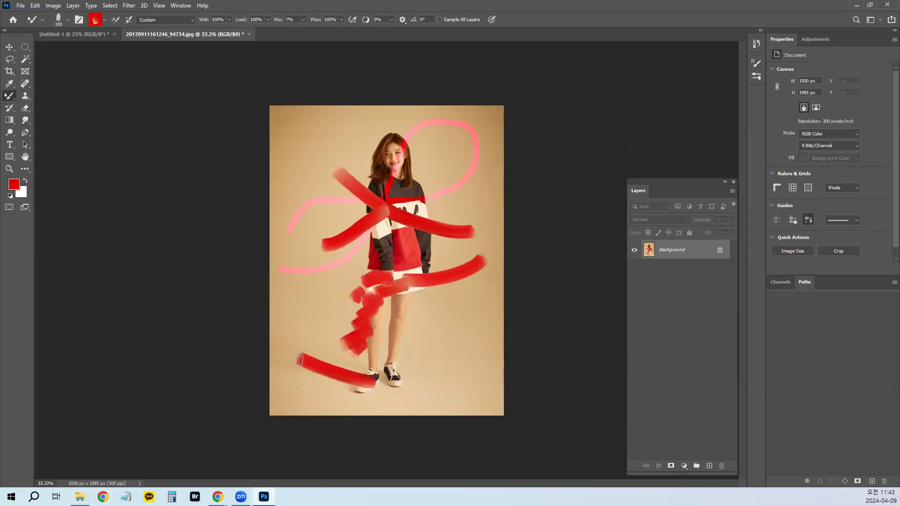
{"action": "mouse_move", "coordinate": [389, 372]}
{"action": "left_mouse_down"}
{"action": "mouse_move", "coordinate": [531, 313]}
{"action": "mouse_move", "coordinate": [341, 279]}
{"action": "left_mouse_up"}
Undo all Mixer Brush and Color Replacement strokes on the photo
{"action": "key", "text": "ctrl+z"}
{"action": "key", "text": "ctrl+z"}
{"action": "key", "text": "ctrl+z"}
{"action": "key", "text": "ctrl+z"}
{"action": "key", "text": "ctrl+z"}
{"action": "key", "text": "ctrl+z"}
{"action": "key", "text": "ctrl+z"}
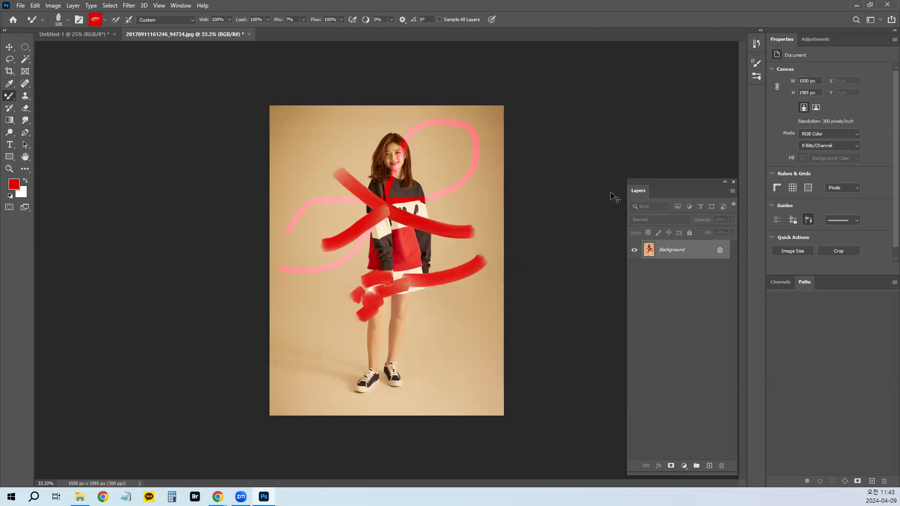
{"action": "key", "text": "ctrl+z"}
{"action": "key", "text": "ctrl+z"}
{"action": "key", "text": "ctrl+z"}
{"action": "key", "text": "ctrl+z"}
{"action": "key", "text": "ctrl+z"}
{"action": "key", "text": "ctrl+z"}
{"action": "key", "text": "ctrl+z"}
{"action": "key", "text": "ctrl+z"}
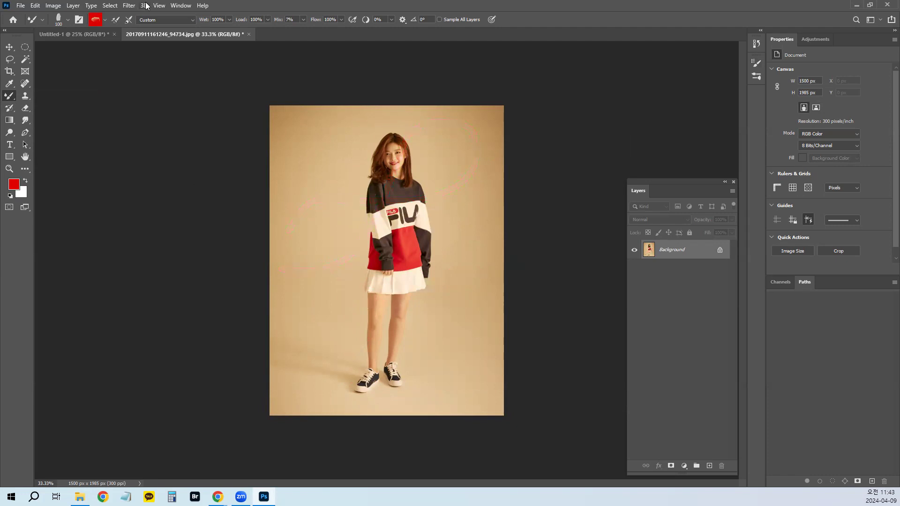
Return to the Untitled-1 document and reset the workspace so the panels are docked in their default layout
{"action": "left_click", "coordinate": [73, 34]}
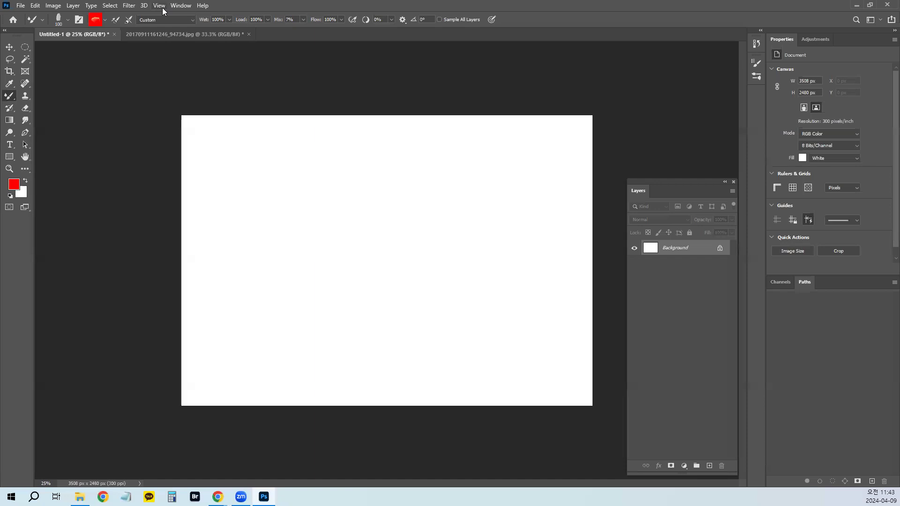
{"action": "left_click", "coordinate": [180, 5]}
{"action": "mouse_move", "coordinate": [189, 18]}
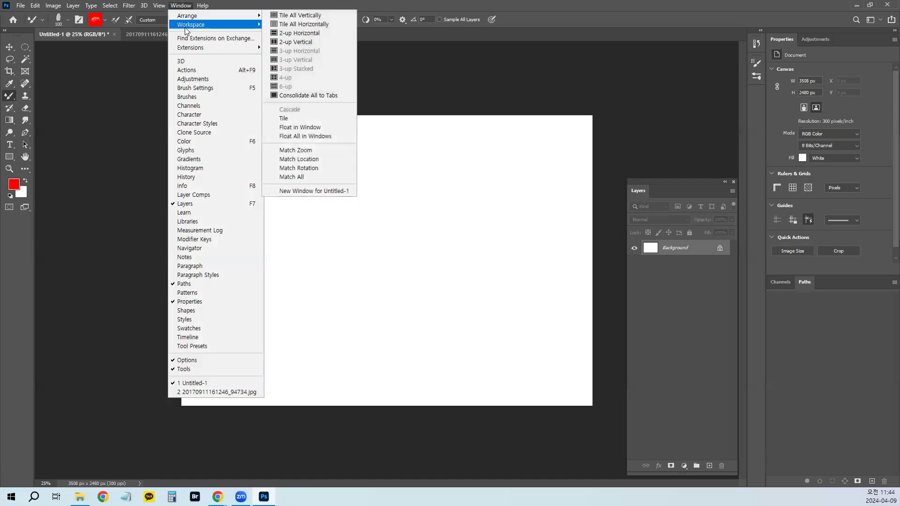
{"action": "left_click", "coordinate": [305, 97]}
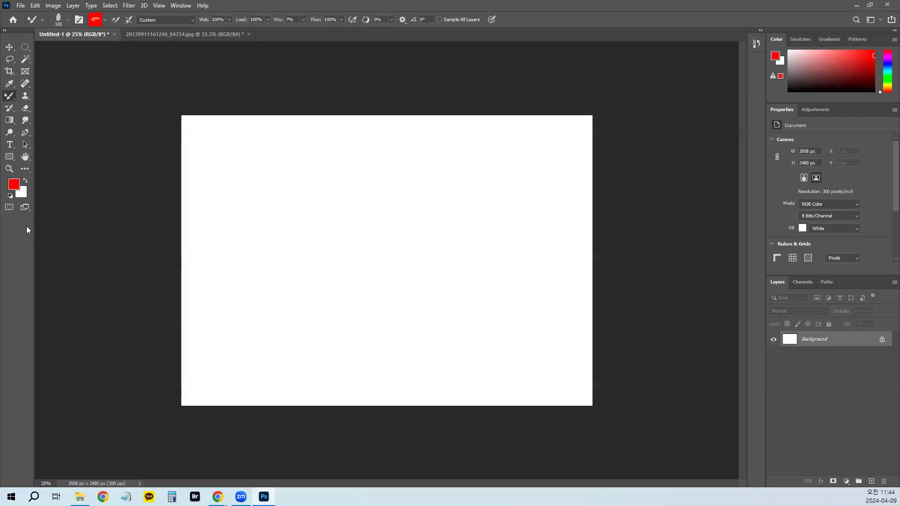
Reset the foreground and background colors to default, then set the foreground color to orange ff9000 in the Color Picker
{"action": "key", "text": "d"}
{"action": "left_click", "coordinate": [14, 187]}
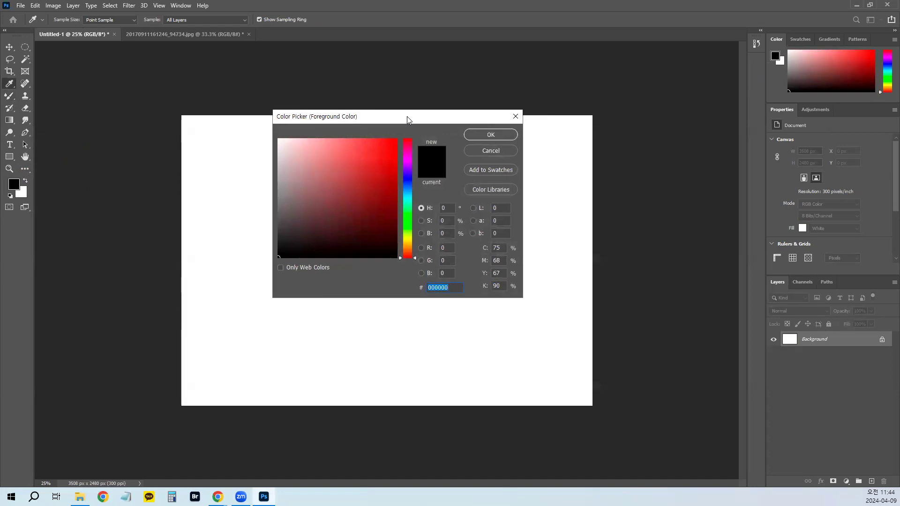
{"action": "left_click_drag", "start_coordinate": [404, 157], "coordinate": [407, 247]}
{"action": "left_click", "coordinate": [396, 146]}
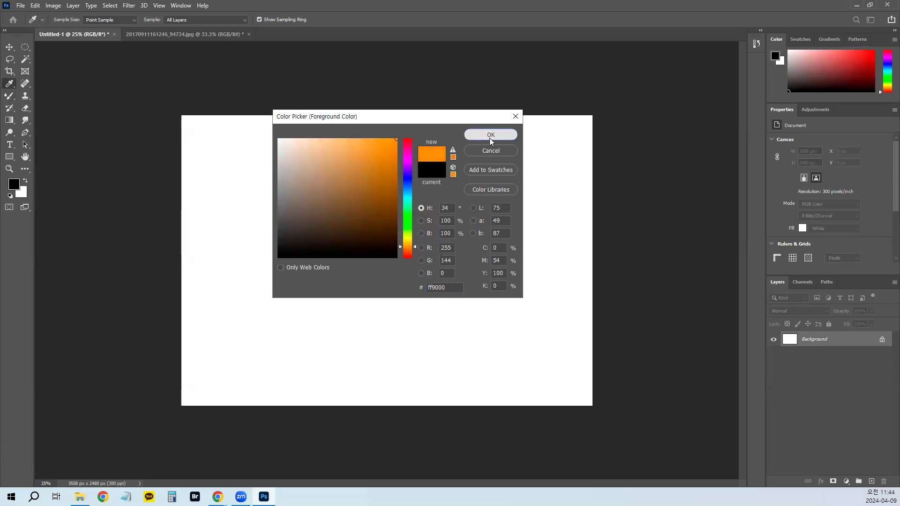
{"action": "left_click", "coordinate": [491, 136]}
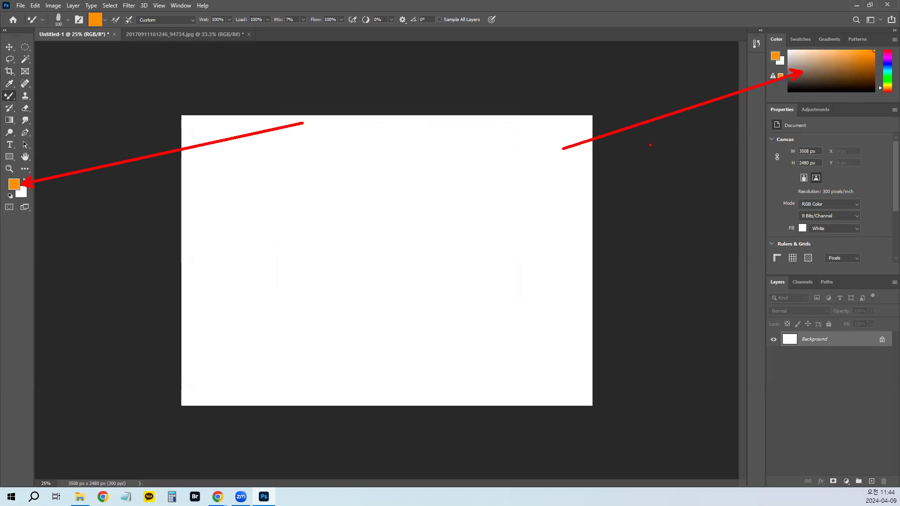
Enlarge the Color panel and use its color field and hue strip to change the foreground from orange through blue to muted purple
{"action": "left_click_drag", "start_coordinate": [837, 104], "coordinate": [837, 136]}
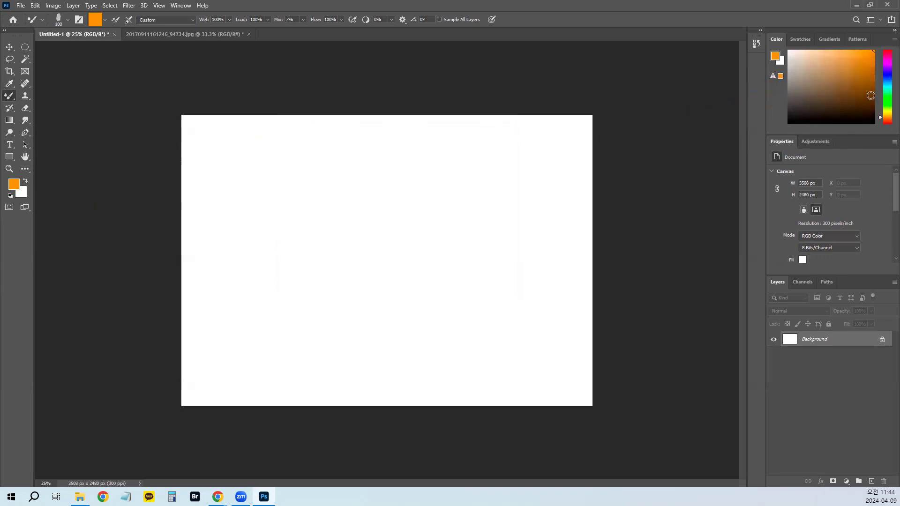
{"action": "mouse_move", "coordinate": [885, 116]}
{"action": "left_mouse_down"}
{"action": "mouse_move", "coordinate": [886, 76]}
{"action": "mouse_move", "coordinate": [860, 51]}
{"action": "mouse_move", "coordinate": [857, 59]}
{"action": "left_mouse_up"}
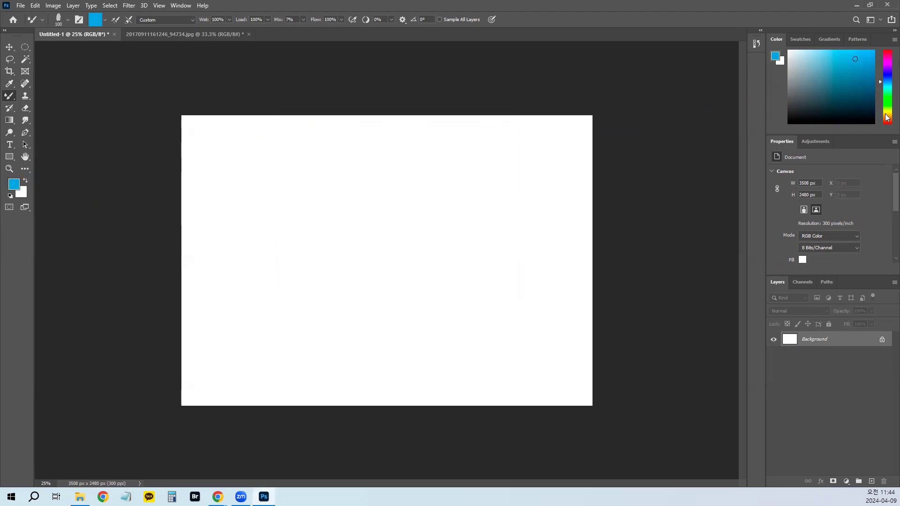
{"action": "mouse_move", "coordinate": [857, 97]}
{"action": "left_mouse_down"}
{"action": "mouse_move", "coordinate": [837, 90]}
{"action": "mouse_move", "coordinate": [861, 62]}
{"action": "mouse_move", "coordinate": [824, 83]}
{"action": "left_mouse_up"}
{"action": "left_click", "coordinate": [886, 78]}
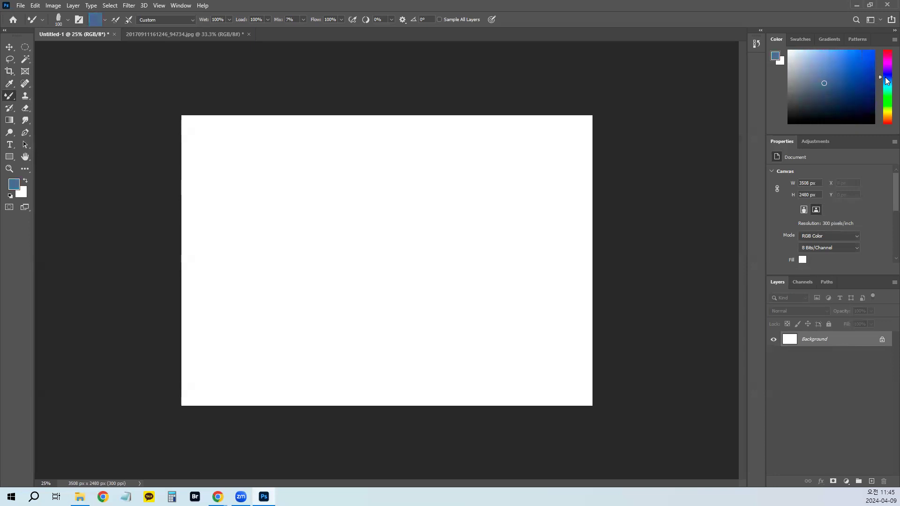
{"action": "left_click_drag", "start_coordinate": [886, 77], "coordinate": [885, 68]}
Undo a first purple test stroke and paint an S-shaped purple stroke across the upper page with the Mixer Brush Tool
{"action": "mouse_move", "coordinate": [546, 168]}
{"action": "left_mouse_down"}
{"action": "mouse_move", "coordinate": [505, 157]}
{"action": "mouse_move", "coordinate": [435, 185]}
{"action": "mouse_move", "coordinate": [398, 215]}
{"action": "left_mouse_up"}
{"action": "key", "text": "ctrl+z"}
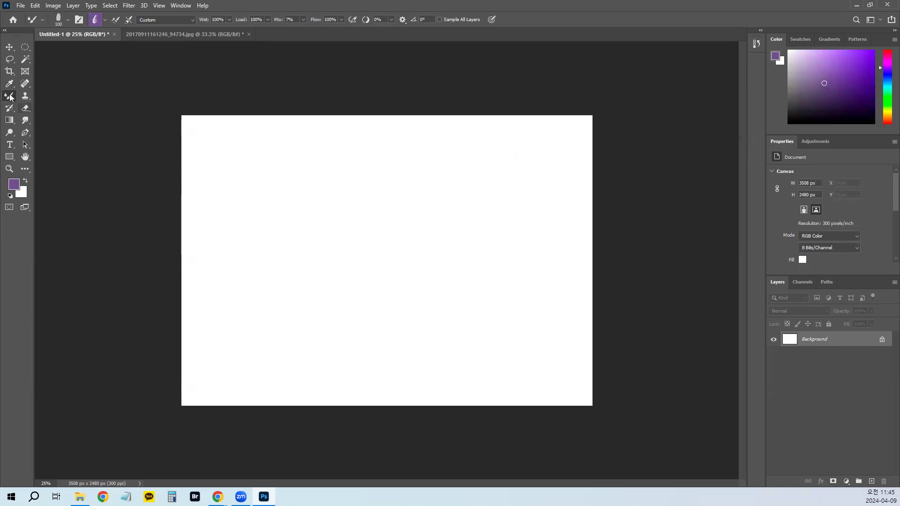
{"action": "left_click_drag", "start_coordinate": [529, 176], "coordinate": [387, 237]}
{"action": "left_click_drag", "start_coordinate": [299, 224], "coordinate": [307, 237]}
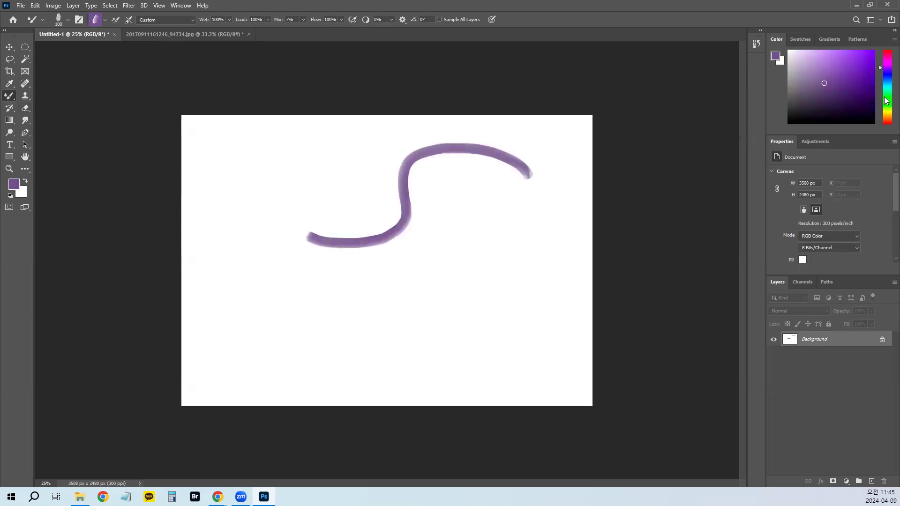
Change the foreground hue to green and paint several curved and short green strokes over and below the purple one
{"action": "left_click", "coordinate": [885, 98]}
{"action": "mouse_move", "coordinate": [354, 172]}
{"action": "left_mouse_down"}
{"action": "mouse_move", "coordinate": [417, 169]}
{"action": "mouse_move", "coordinate": [474, 192]}
{"action": "mouse_move", "coordinate": [563, 177]}
{"action": "mouse_move", "coordinate": [459, 259]}
{"action": "mouse_move", "coordinate": [338, 275]}
{"action": "mouse_move", "coordinate": [372, 268]}
{"action": "mouse_move", "coordinate": [430, 229]}
{"action": "mouse_move", "coordinate": [421, 267]}
{"action": "mouse_move", "coordinate": [455, 235]}
{"action": "mouse_move", "coordinate": [452, 248]}
{"action": "mouse_move", "coordinate": [488, 198]}
{"action": "left_mouse_up"}
{"action": "mouse_move", "coordinate": [482, 232]}
{"action": "left_mouse_down"}
{"action": "mouse_move", "coordinate": [511, 194]}
{"action": "mouse_move", "coordinate": [555, 216]}
{"action": "left_mouse_up"}
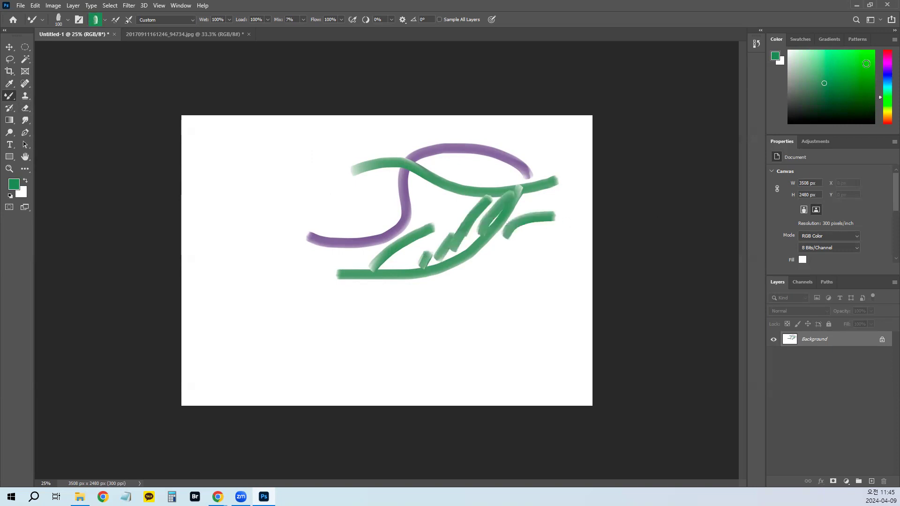
Examine the RGB, CMYK, Grayscale and Pastel color groups among the swatches, collapsing each one after viewing
{"action": "left_click", "coordinate": [799, 40]}
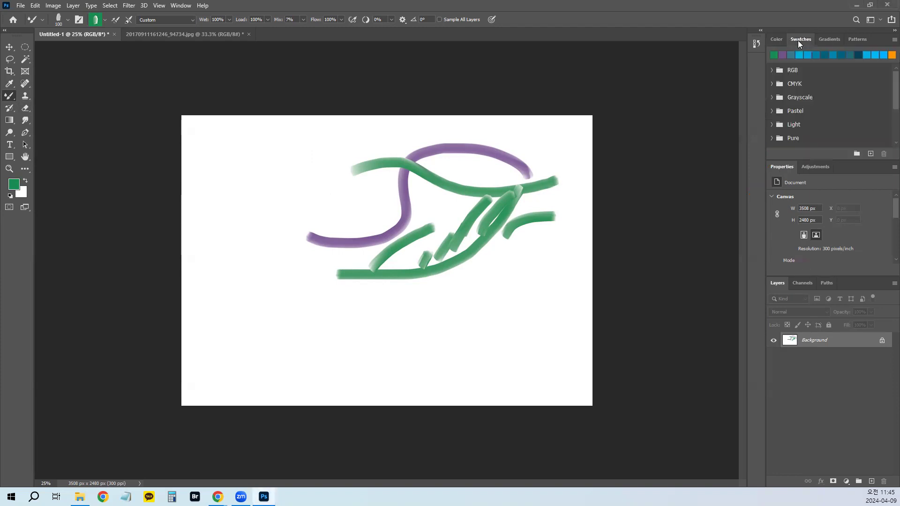
{"action": "left_click", "coordinate": [771, 70]}
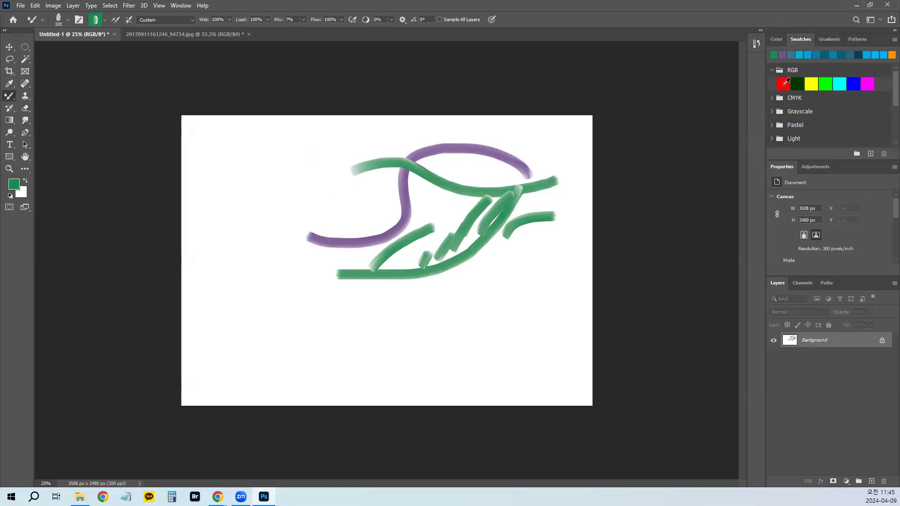
{"action": "left_click", "coordinate": [771, 70]}
{"action": "left_click", "coordinate": [771, 84]}
{"action": "left_click", "coordinate": [772, 83]}
{"action": "left_click", "coordinate": [771, 97]}
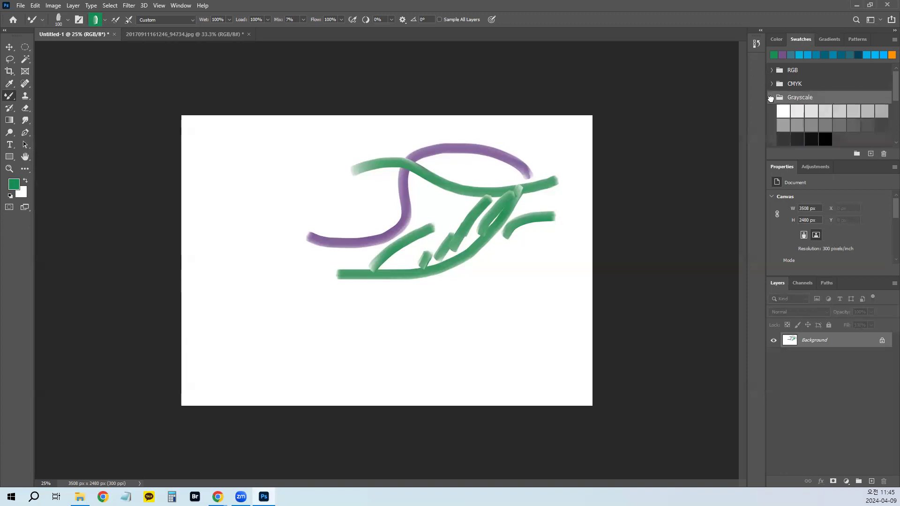
{"action": "left_click", "coordinate": [771, 98]}
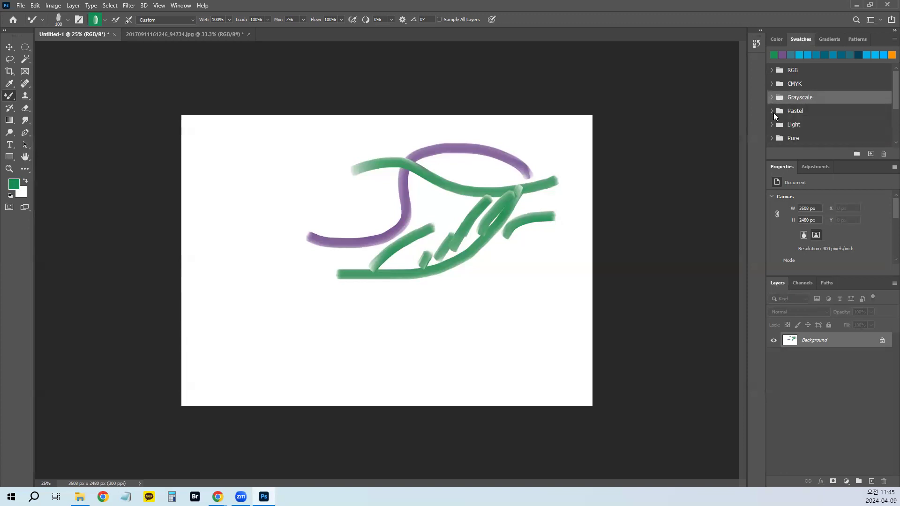
{"action": "left_click", "coordinate": [772, 110]}
{"action": "left_click", "coordinate": [771, 111]}
Enlarge the Swatches panel to show all groups and add the current green foreground color as a new swatch with its default name
{"action": "left_click_drag", "start_coordinate": [839, 162], "coordinate": [834, 222]}
{"action": "left_click_drag", "start_coordinate": [776, 187], "coordinate": [885, 215]}
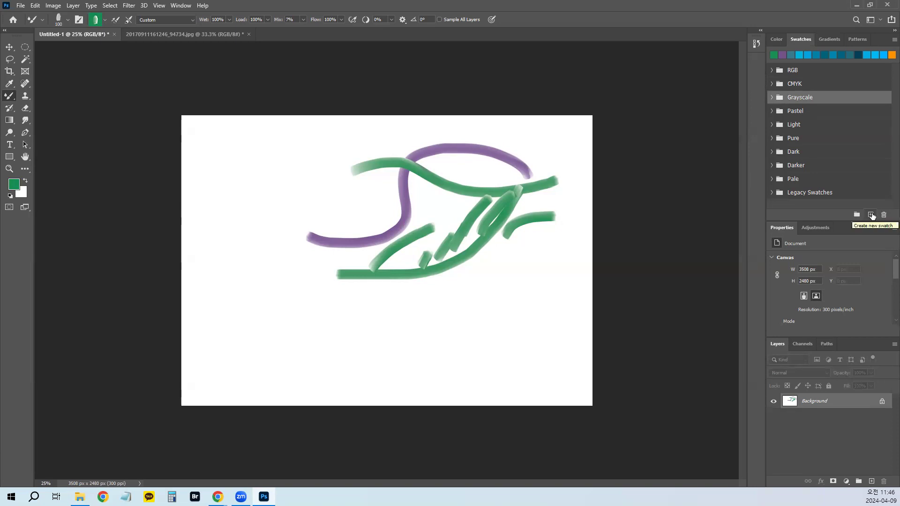
{"action": "left_click", "coordinate": [872, 216]}
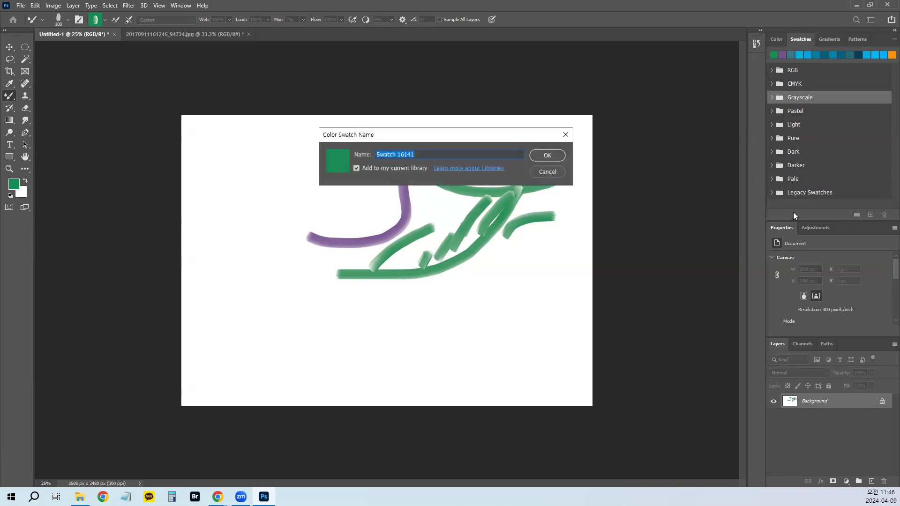
{"action": "left_click", "coordinate": [547, 172]}
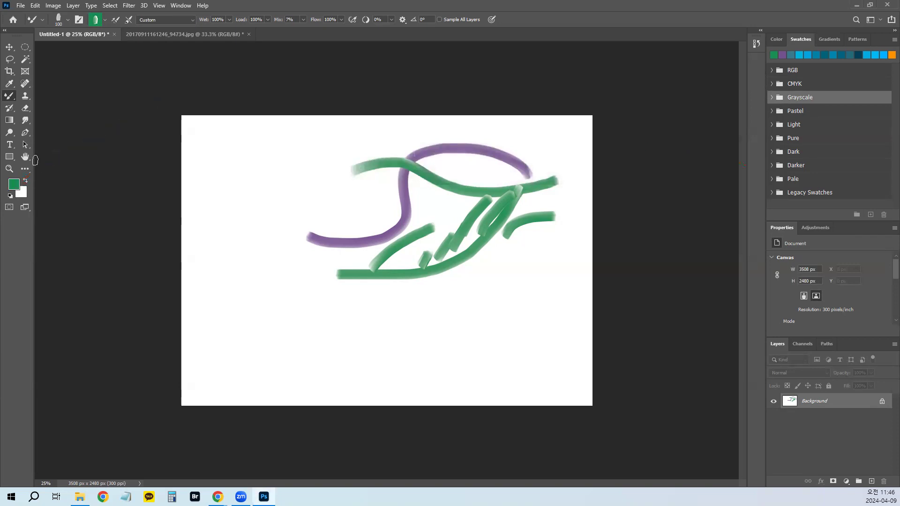
{"action": "left_click", "coordinate": [869, 215]}
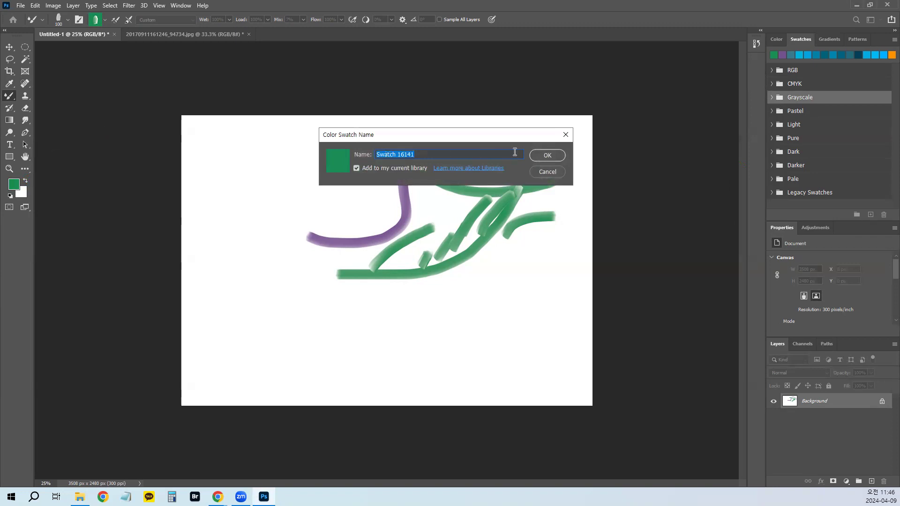
{"action": "left_click", "coordinate": [552, 155]}
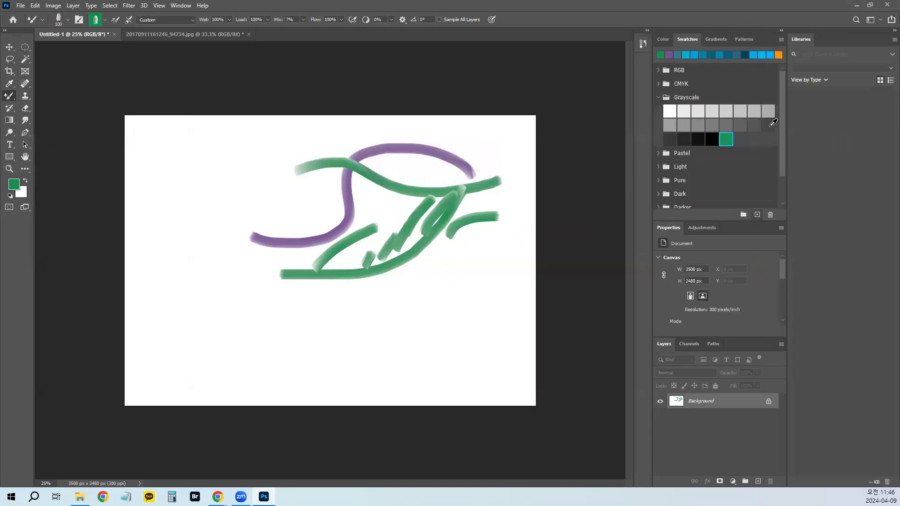
Collapse and expand the Libraries panel, then close it
{"action": "left_click", "coordinate": [894, 31]}
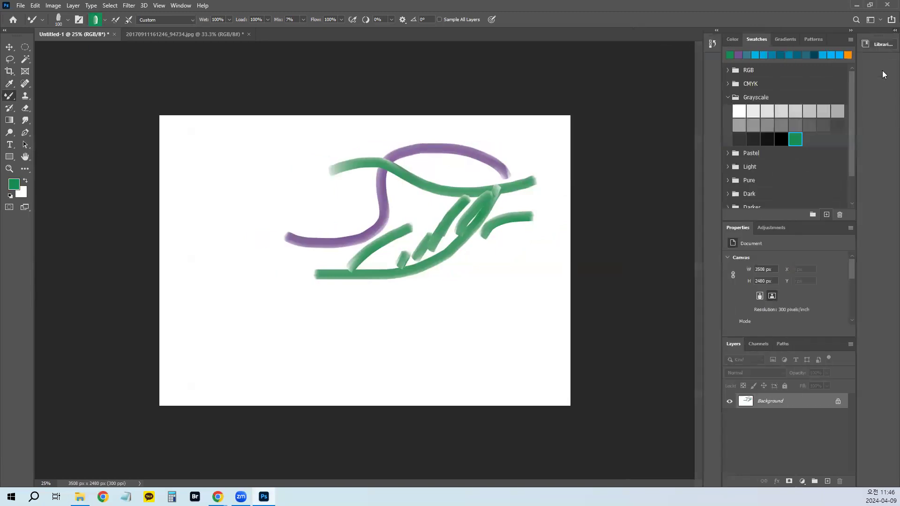
{"action": "left_click", "coordinate": [894, 31]}
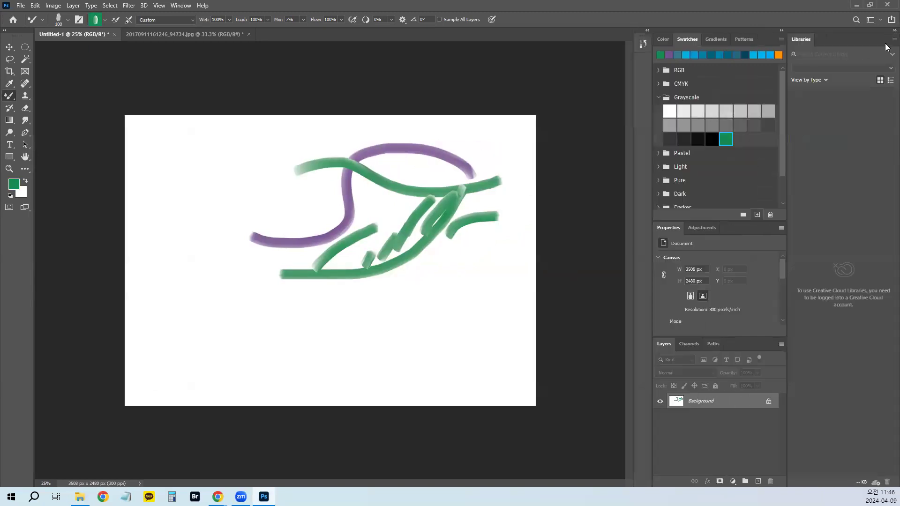
{"action": "left_click", "coordinate": [894, 40]}
{"action": "left_click", "coordinate": [833, 136]}
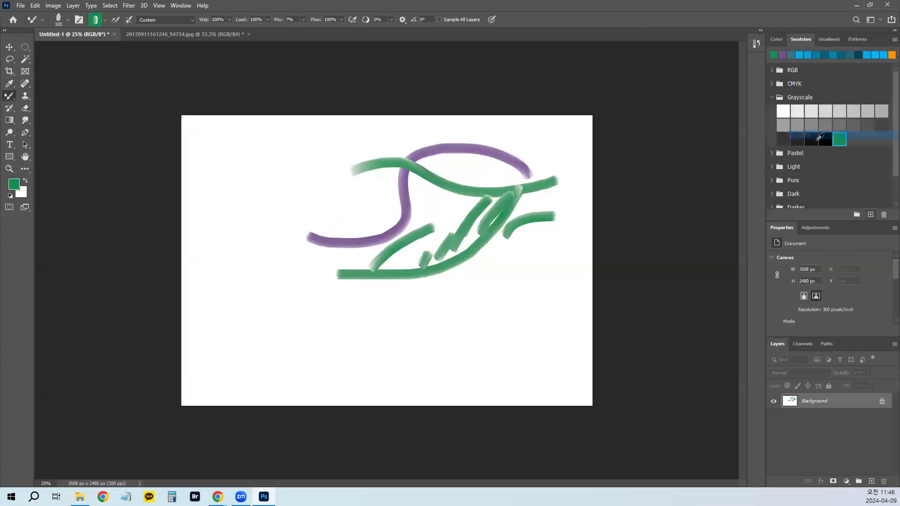
Delete the green swatch from the Grayscale group and collapse the group
{"action": "left_click_drag", "start_coordinate": [840, 139], "coordinate": [881, 209]}
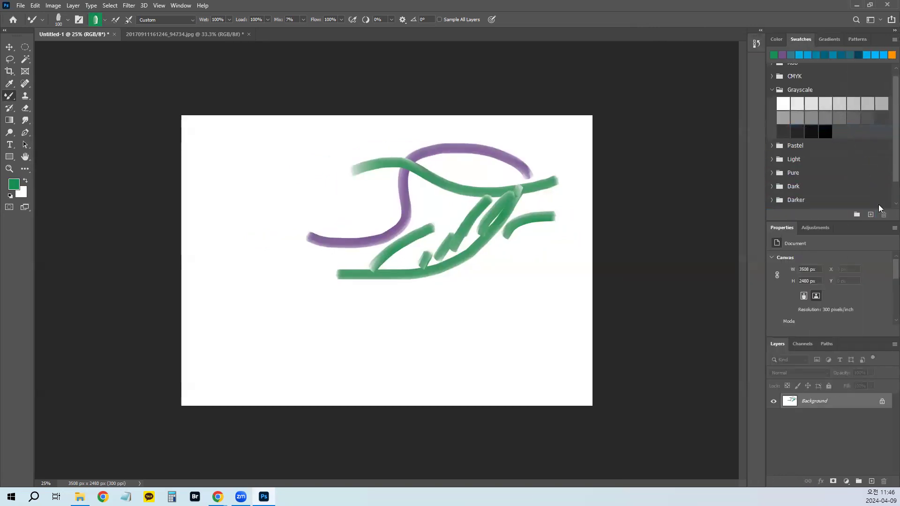
{"action": "left_click", "coordinate": [772, 89]}
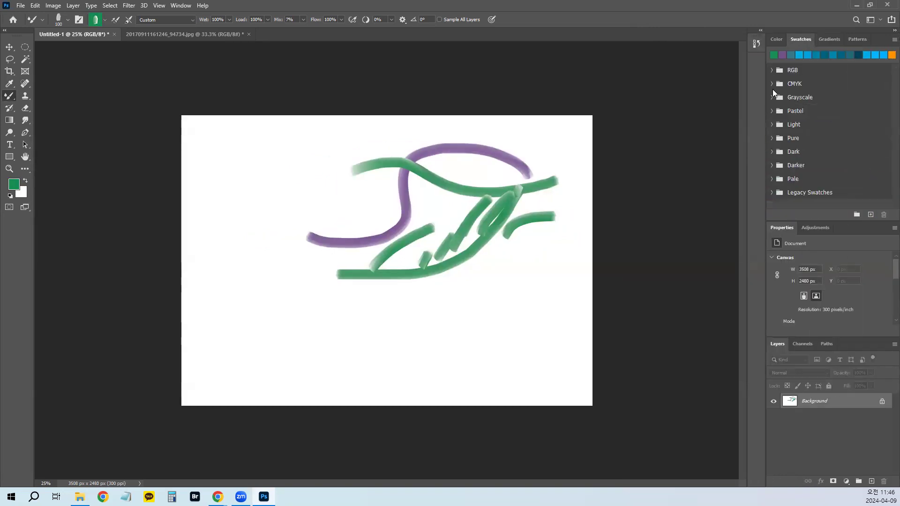
Set the foreground color to the dark green 14671c with the Color Picker
{"action": "left_click", "coordinate": [13, 184]}
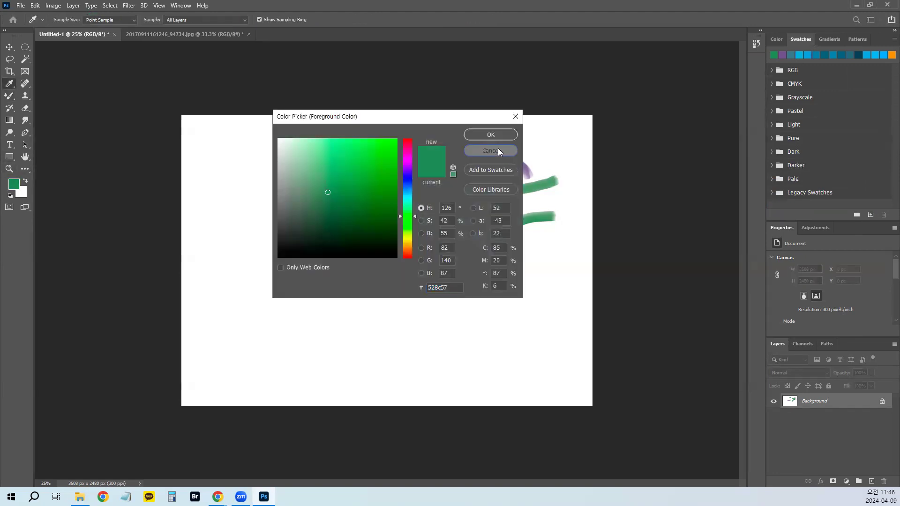
{"action": "left_click", "coordinate": [395, 180]}
{"action": "mouse_move", "coordinate": [396, 180]}
{"action": "left_mouse_down"}
{"action": "mouse_move", "coordinate": [372, 191]}
{"action": "mouse_move", "coordinate": [373, 206]}
{"action": "left_mouse_up"}
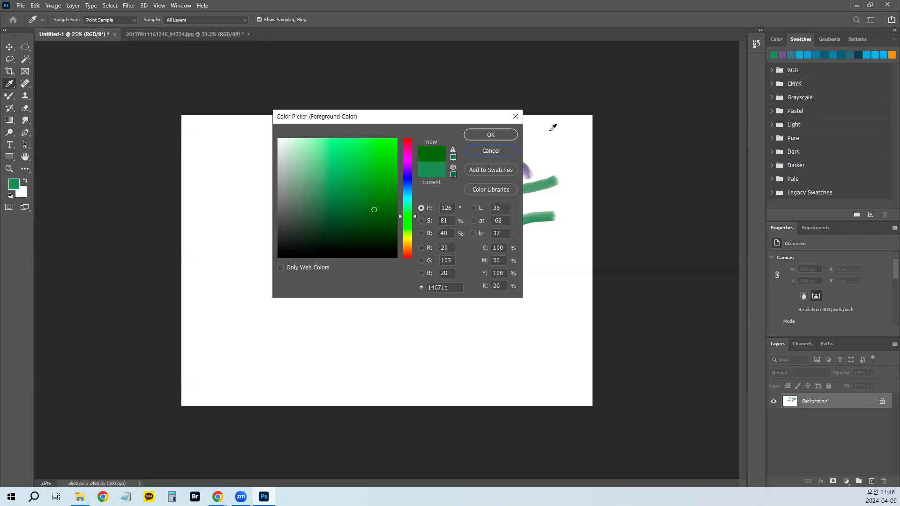
{"action": "left_click", "coordinate": [491, 135]}
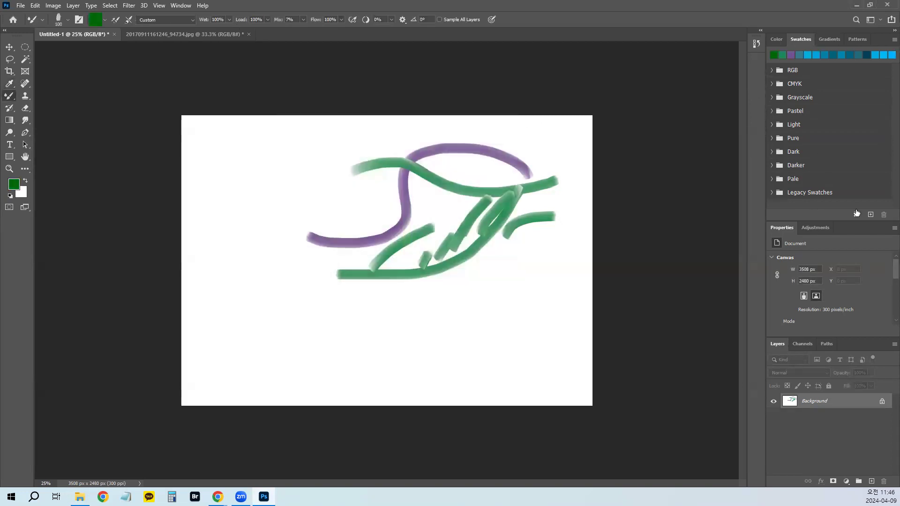
Expand the Legacy Swatches group and examine its color libraries, including ANPA Colors
{"action": "left_click", "coordinate": [810, 194]}
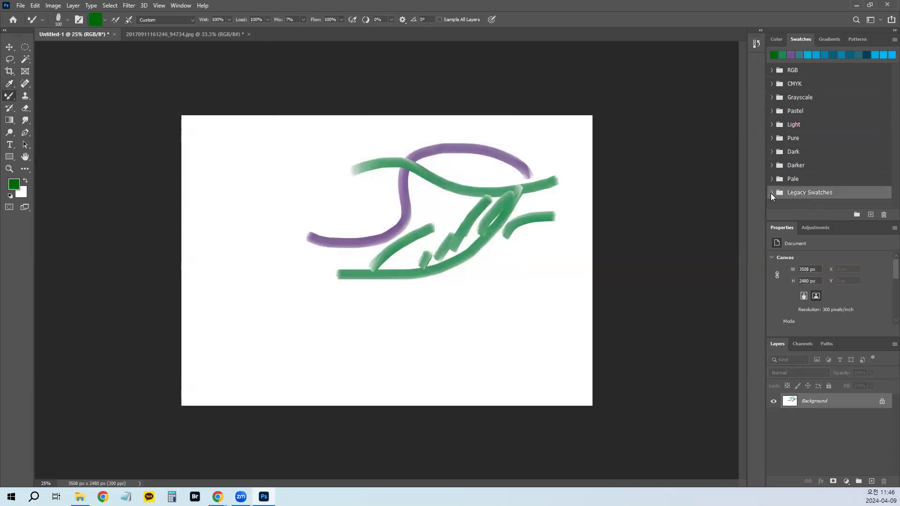
{"action": "left_click", "coordinate": [767, 166]}
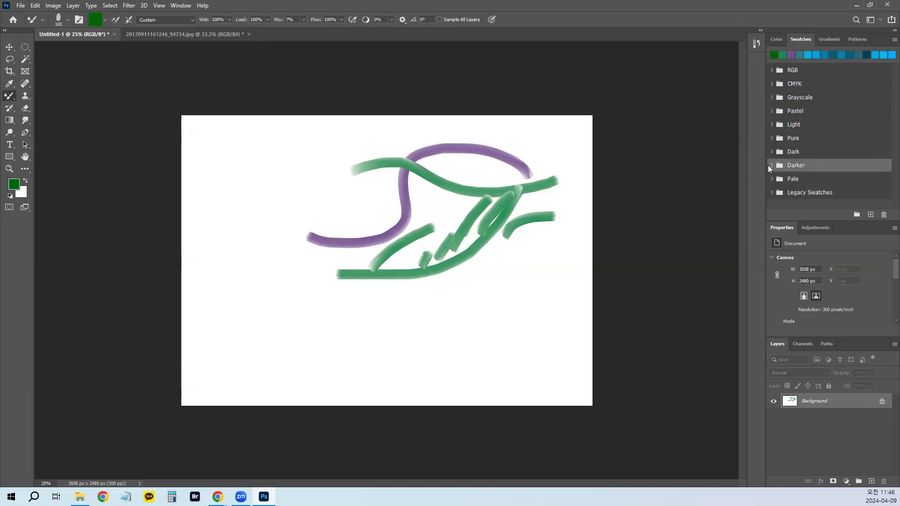
{"action": "left_click", "coordinate": [772, 165]}
{"action": "left_click", "coordinate": [773, 165]}
{"action": "left_click", "coordinate": [803, 193]}
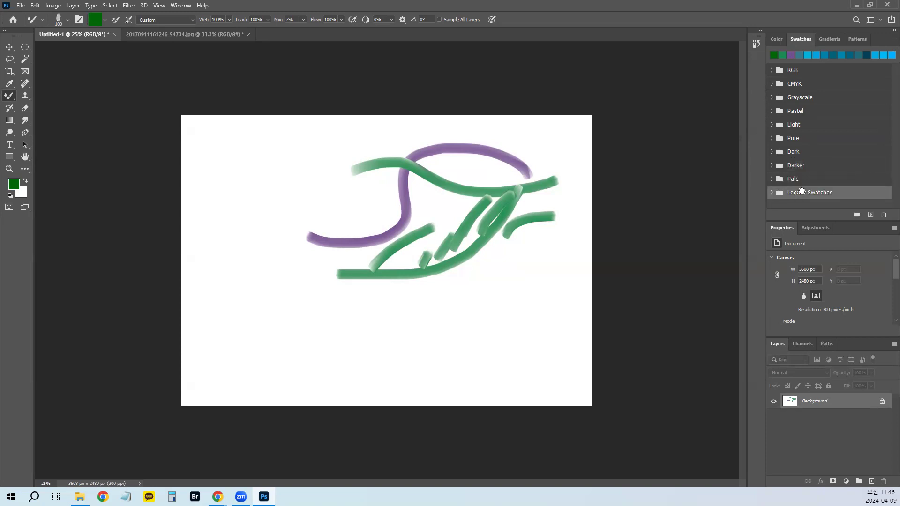
{"action": "left_click", "coordinate": [772, 193]}
{"action": "scroll", "coordinate": [832, 147], "scroll_direction": "down", "scroll_amount": 2}
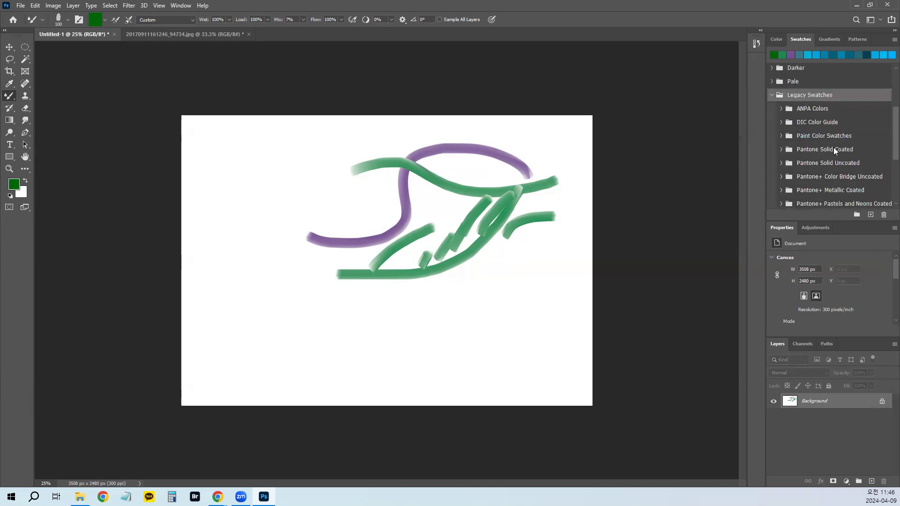
{"action": "left_click", "coordinate": [781, 109]}
{"action": "left_click", "coordinate": [781, 109]}
{"action": "scroll", "coordinate": [887, 116], "scroll_direction": "down", "scroll_amount": 1}
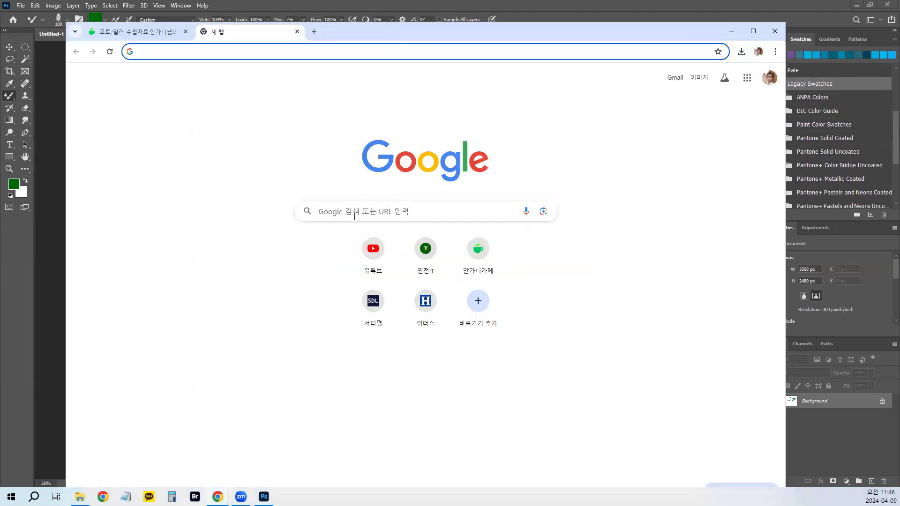
Switch to Chrome and search Google for 팬턴
{"action": "left_click", "coordinate": [361, 211]}
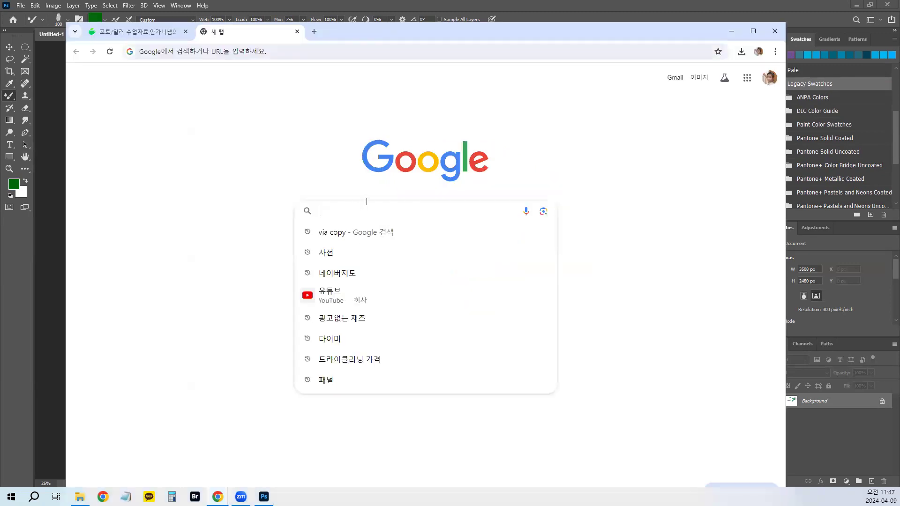
{"action": "type", "text": "vi"}
{"action": "key", "text": "BackSpace"}
{"action": "key", "text": "BackSpace"}
{"action": "type", "text": "패턴"}
{"action": "key", "text": "BackSpace"}
{"action": "key", "text": "BackSpace"}
{"action": "key", "text": "BackSpace"}
{"action": "key", "text": "BackSpace"}
{"action": "type", "text": "ㅍㅐ턴"}
{"action": "key", "text": "Return"}
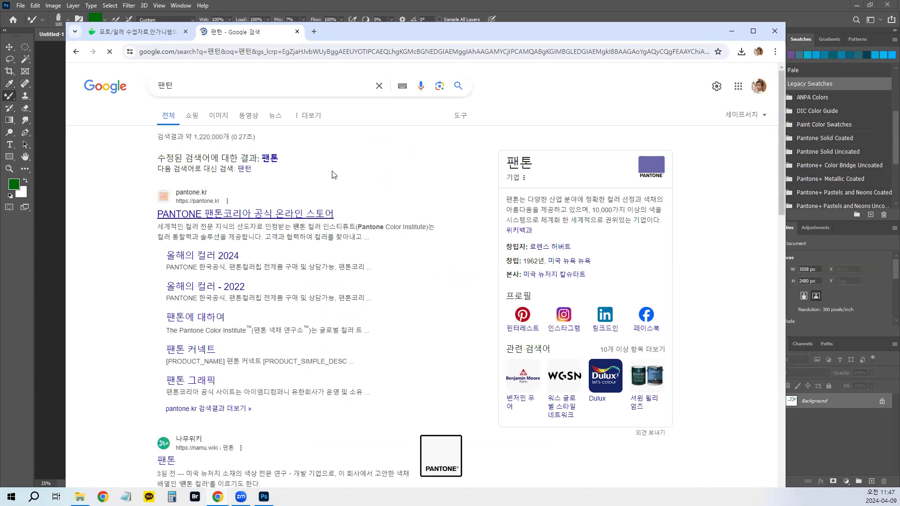
Open the official PANTONE Korea online store from the results and look through the home page's products
{"action": "left_click_drag", "start_coordinate": [527, 37], "coordinate": [529, 23]}
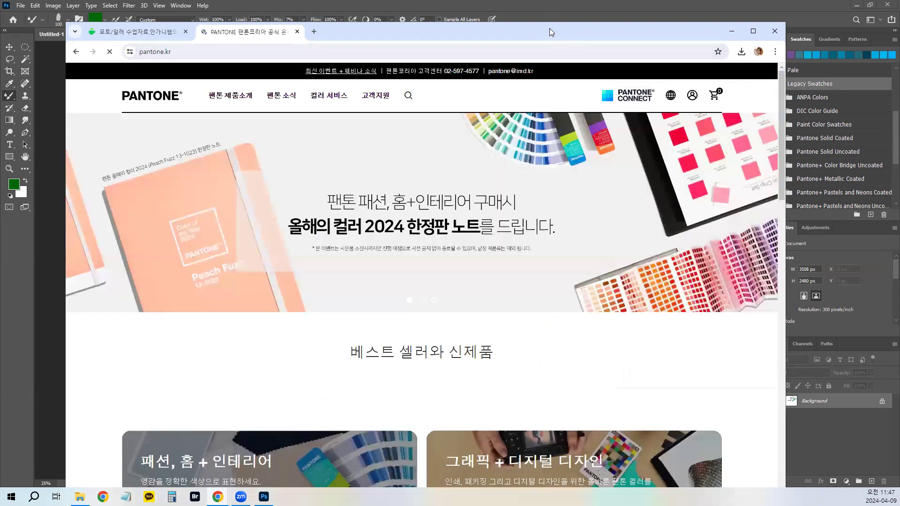
{"action": "scroll", "coordinate": [628, 254], "scroll_direction": "down", "scroll_amount": 5}
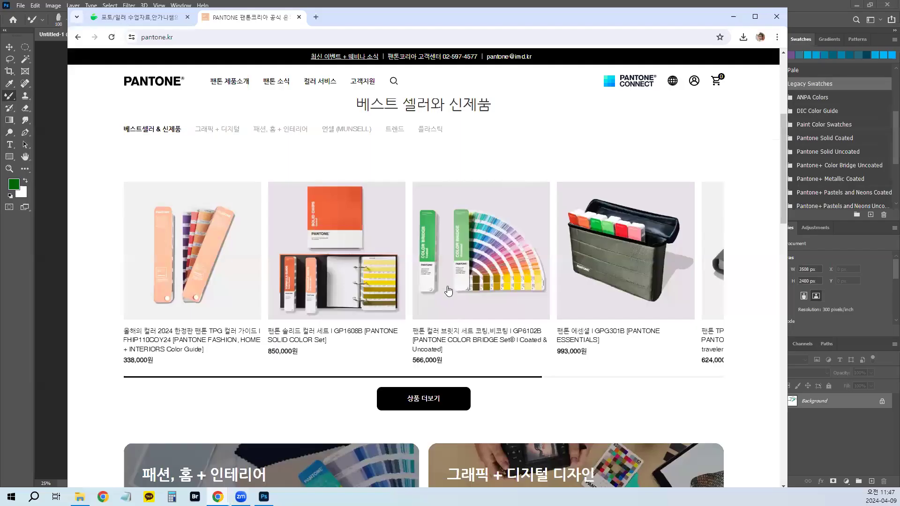
{"action": "scroll", "coordinate": [384, 222], "scroll_direction": "down", "scroll_amount": 3}
{"action": "scroll", "coordinate": [449, 289], "scroll_direction": "down", "scroll_amount": 10}
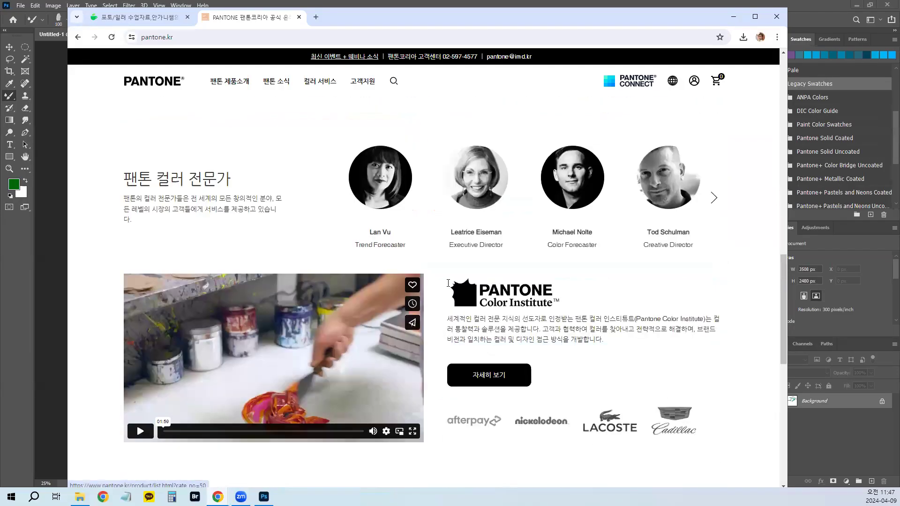
{"action": "scroll", "coordinate": [448, 283], "scroll_direction": "up", "scroll_amount": 12}
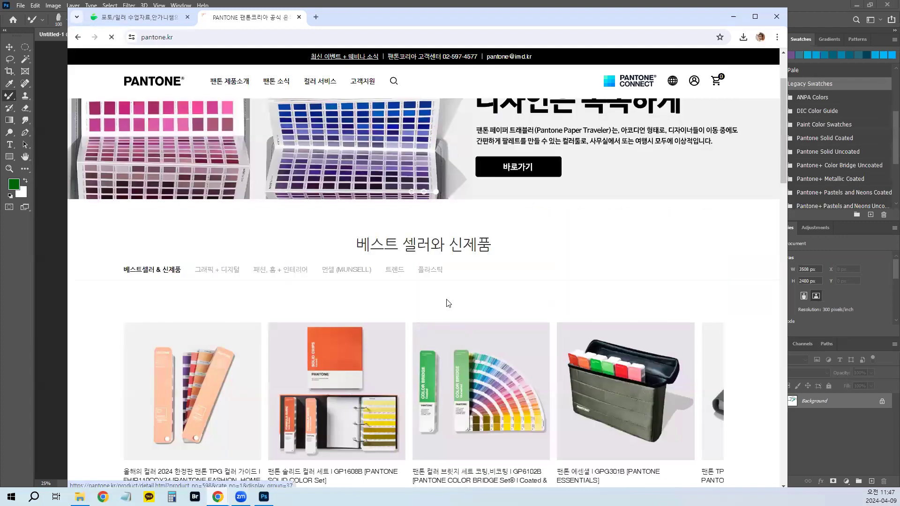
Open the PANTONE Color Bridge Set product page and point out the orange chips in the coated guide's photo with two temporary arrows
{"action": "left_click", "coordinate": [462, 313]}
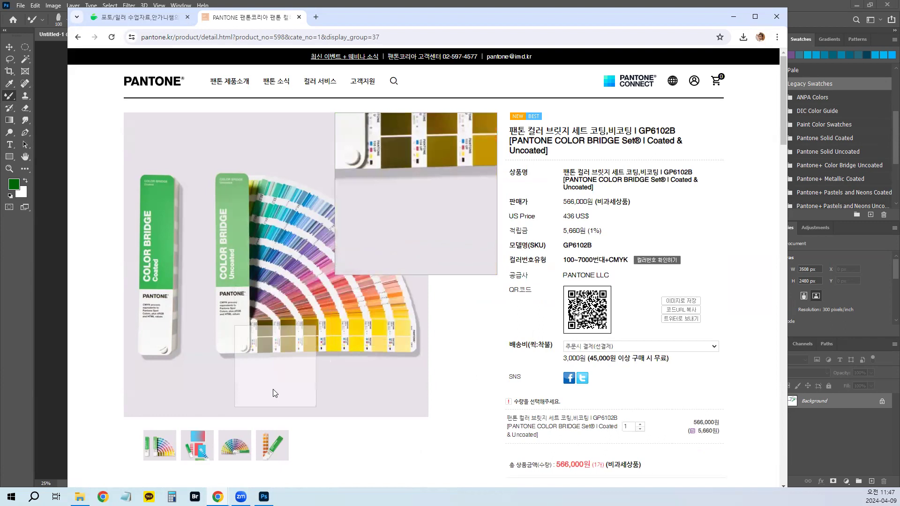
{"action": "left_click", "coordinate": [272, 448]}
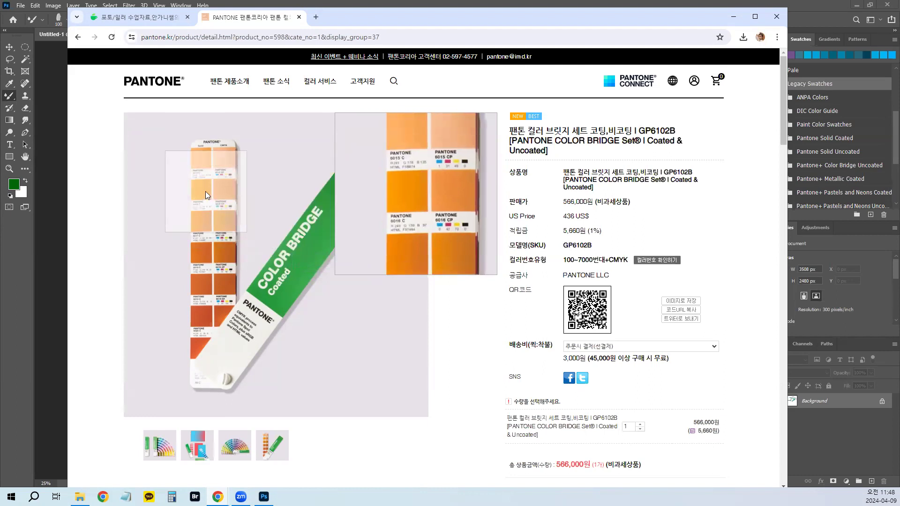
{"action": "key", "text": "ctrl+2"}
{"action": "left_click_drag", "start_coordinate": [204, 193], "coordinate": [261, 335]}
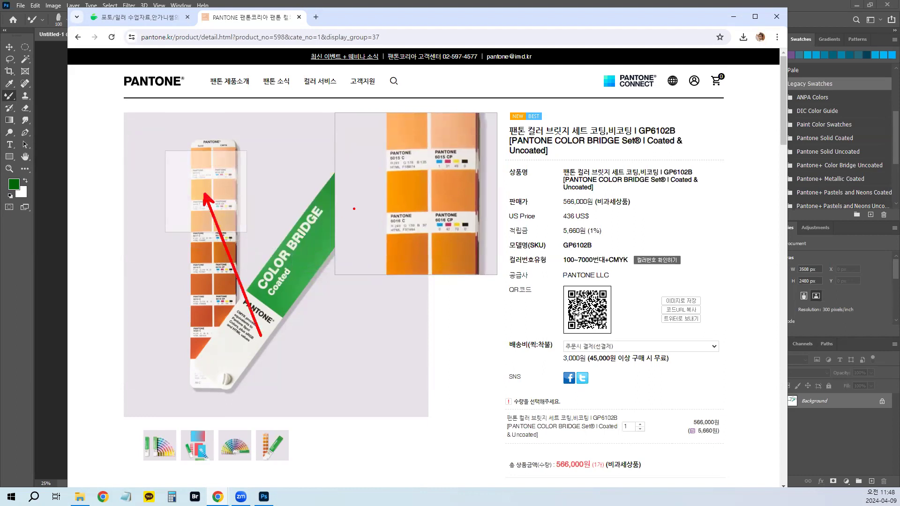
{"action": "left_click_drag", "start_coordinate": [240, 140], "coordinate": [390, 198]}
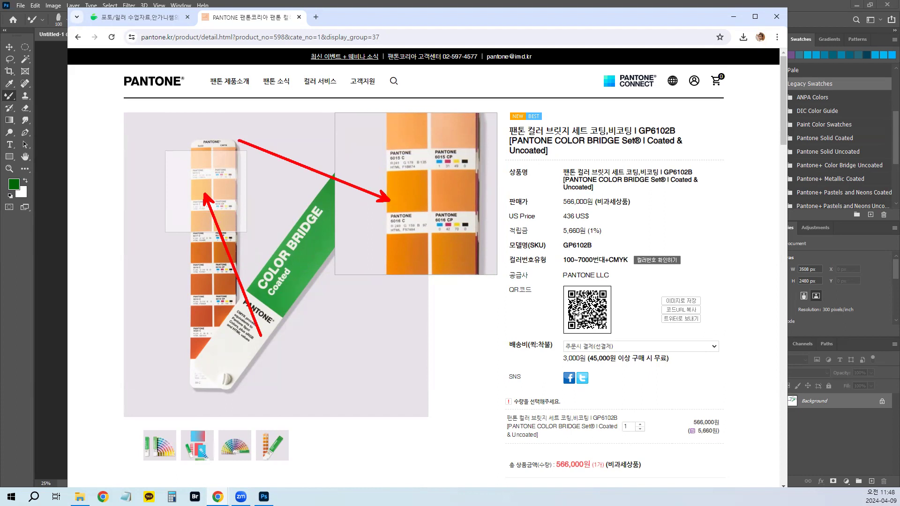
{"action": "key", "text": "Escape"}
{"action": "left_click_drag", "start_coordinate": [542, 13], "coordinate": [0, 19]}
Return to Photoshop and pick a lime green from the Pantone Solid Coated legacy swatches as the foreground color
{"action": "left_click", "coordinate": [804, 140]}
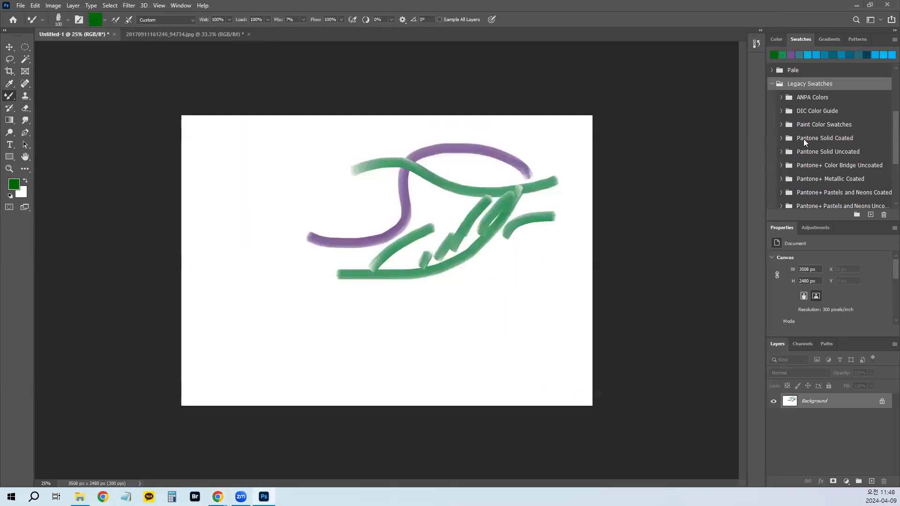
{"action": "left_click", "coordinate": [782, 138]}
{"action": "scroll", "coordinate": [807, 150], "scroll_direction": "down", "scroll_amount": 5}
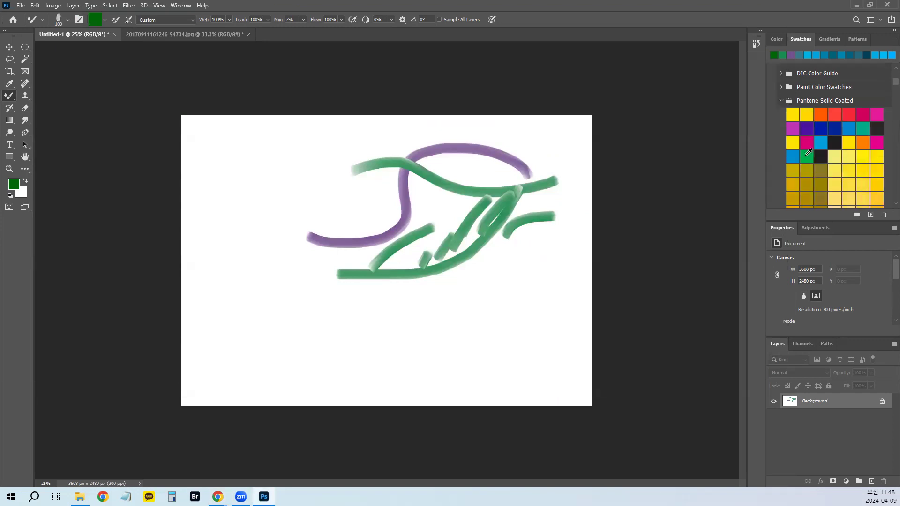
{"action": "scroll", "coordinate": [806, 150], "scroll_direction": "down", "scroll_amount": 5}
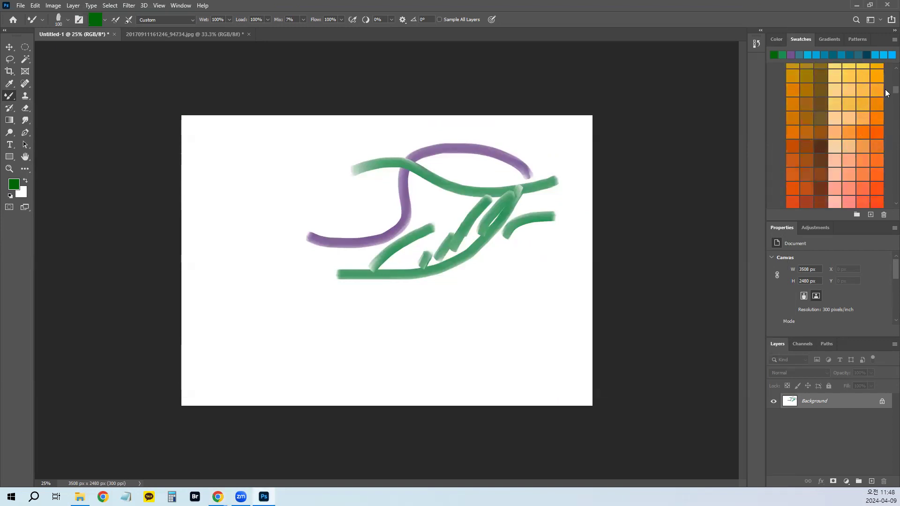
{"action": "scroll", "coordinate": [887, 126], "scroll_direction": "down", "scroll_amount": 10}
{"action": "scroll", "coordinate": [887, 126], "scroll_direction": "down", "scroll_amount": 5}
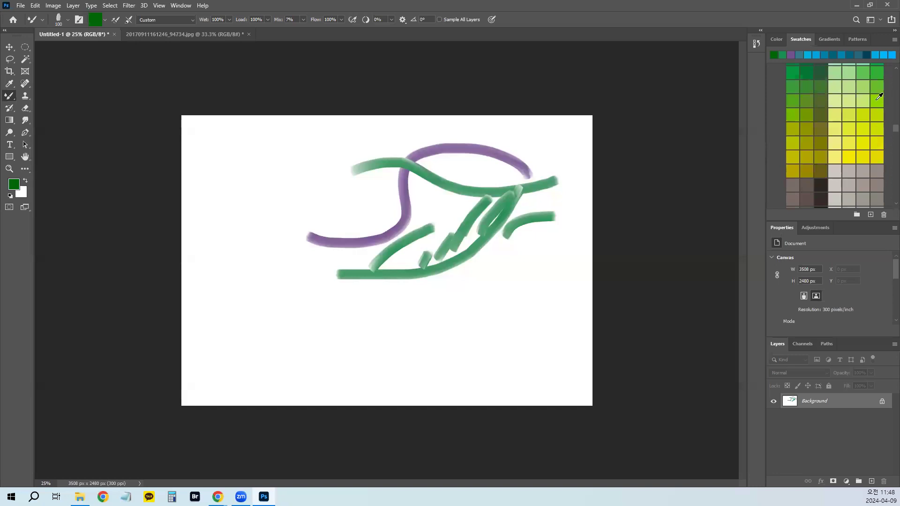
{"action": "left_click", "coordinate": [874, 101]}
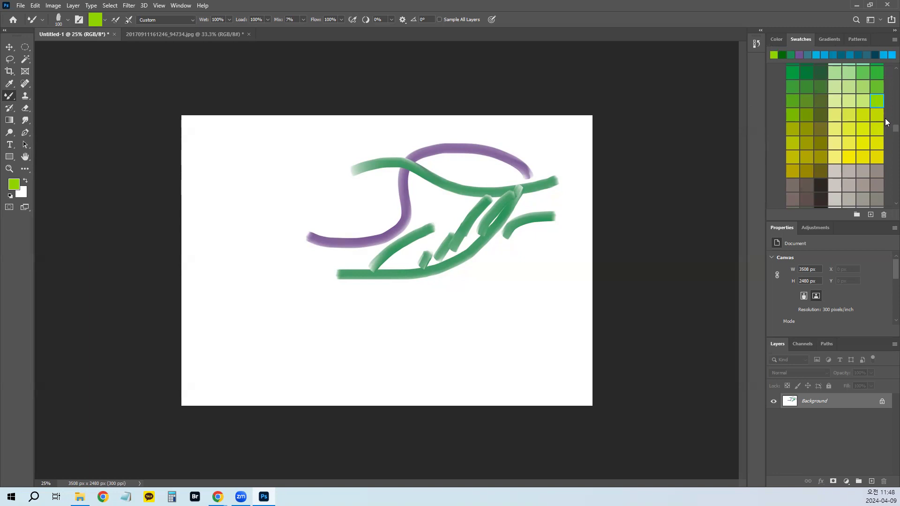
{"action": "scroll", "coordinate": [887, 78], "scroll_direction": "up", "scroll_amount": 1}
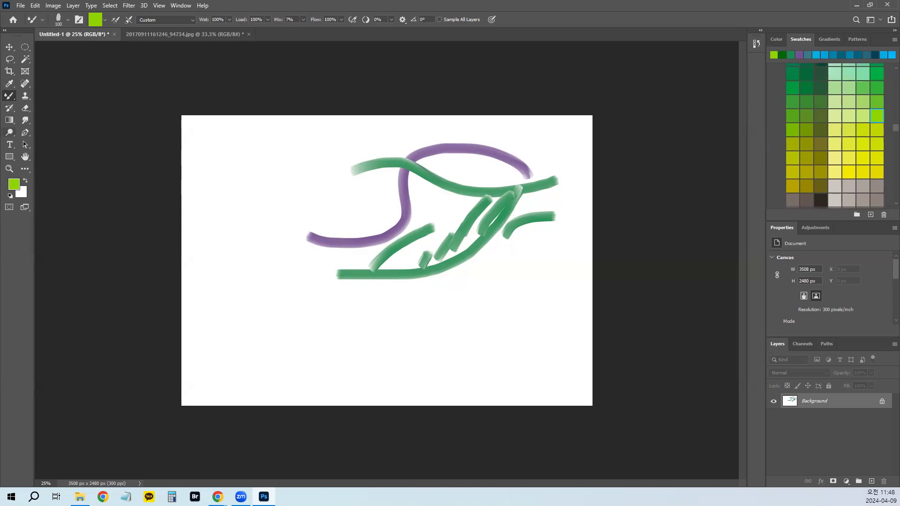
Collapse the Legacy Swatches group and add the lime green foreground color to the swatches from the Color Picker, naming it with the instructor's nickname
{"action": "left_click", "coordinate": [14, 184]}
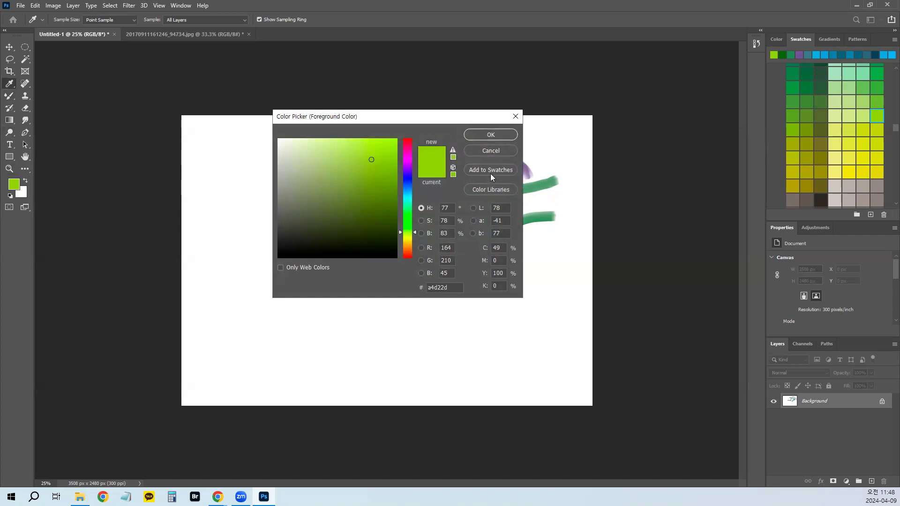
{"action": "left_click_drag", "start_coordinate": [501, 164], "coordinate": [588, 75]}
{"action": "key", "text": "Escape"}
{"action": "scroll", "coordinate": [863, 150], "scroll_direction": "up", "scroll_amount": 5}
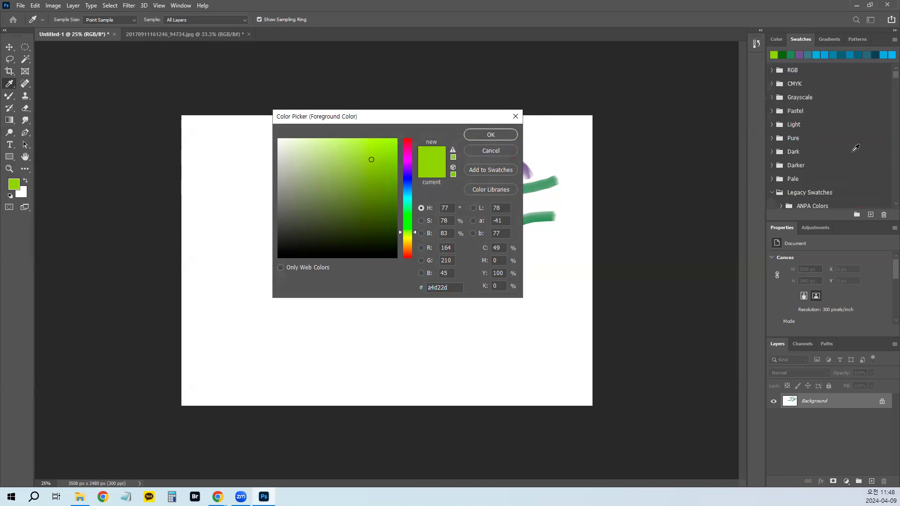
{"action": "left_click", "coordinate": [772, 193]}
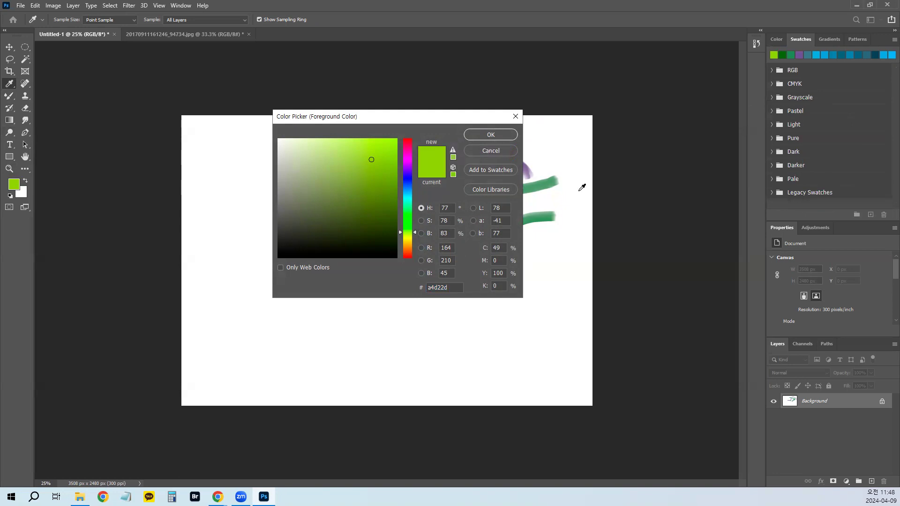
{"action": "left_click", "coordinate": [494, 170]}
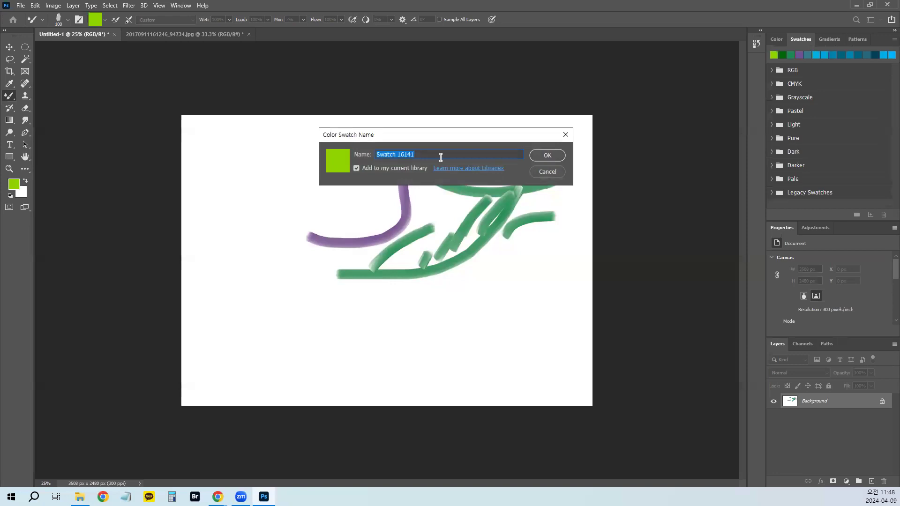
{"action": "type", "text": "안가니ㄴ"}
{"action": "key", "text": "Return"}
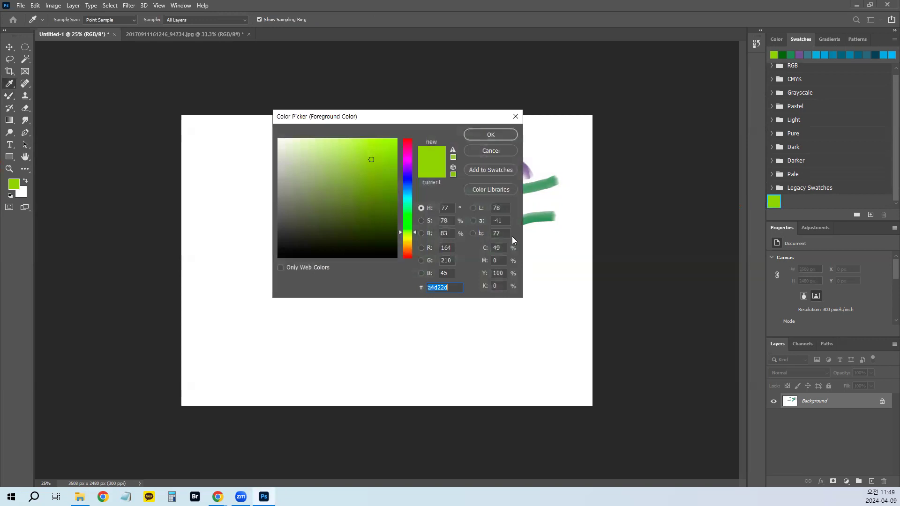
{"action": "left_click", "coordinate": [519, 115]}
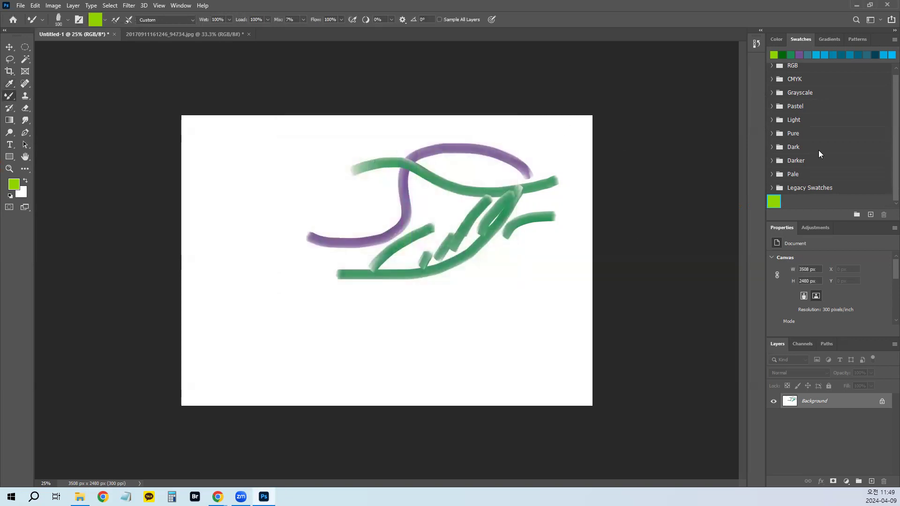
Review the Legacy Swatches option among the Swatches panel's commands and expand the Legacy Swatches group to look through its libraries
{"action": "left_click", "coordinate": [791, 175]}
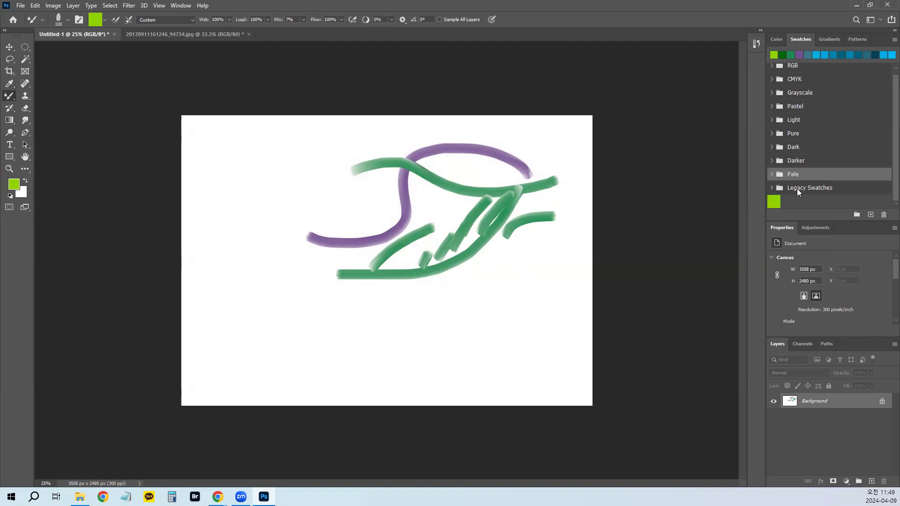
{"action": "left_click", "coordinate": [797, 189]}
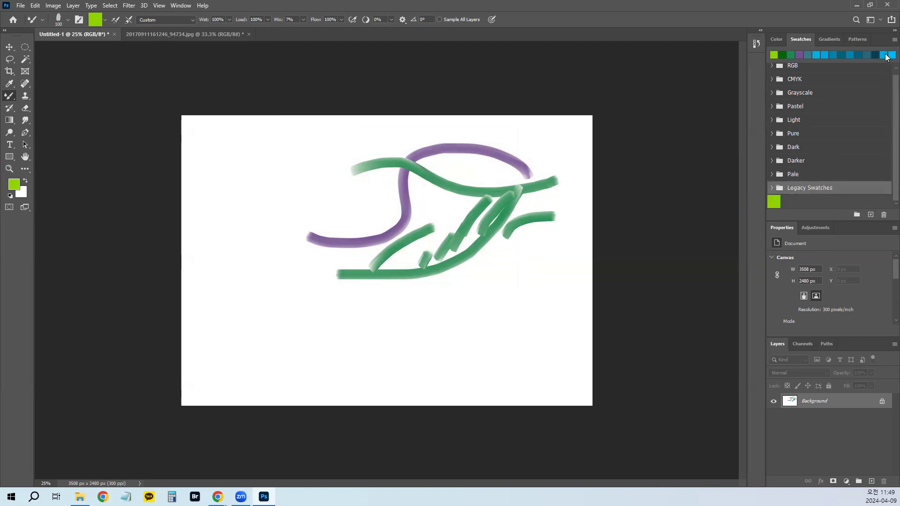
{"action": "left_click", "coordinate": [887, 41]}
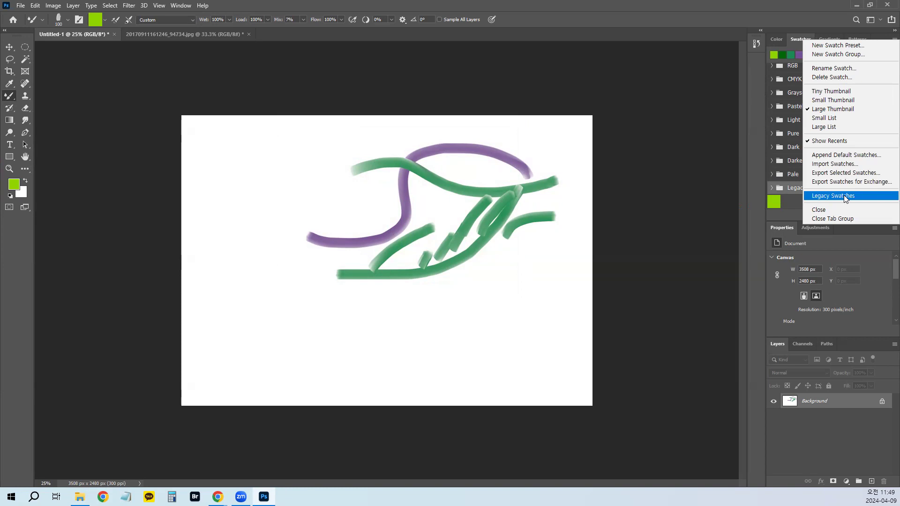
{"action": "left_click", "coordinate": [789, 185]}
{"action": "left_click", "coordinate": [770, 187]}
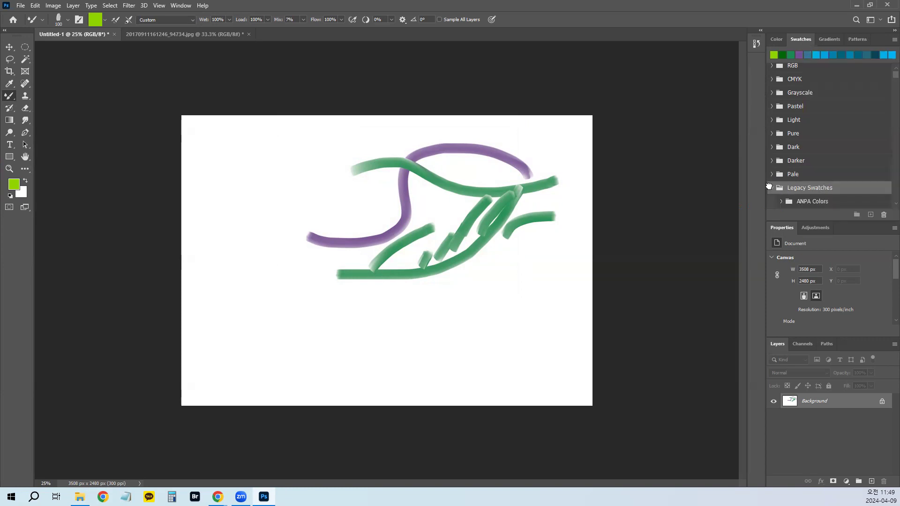
{"action": "scroll", "coordinate": [886, 83], "scroll_direction": "down", "scroll_amount": 10}
{"action": "scroll", "coordinate": [887, 83], "scroll_direction": "up", "scroll_amount": 7}
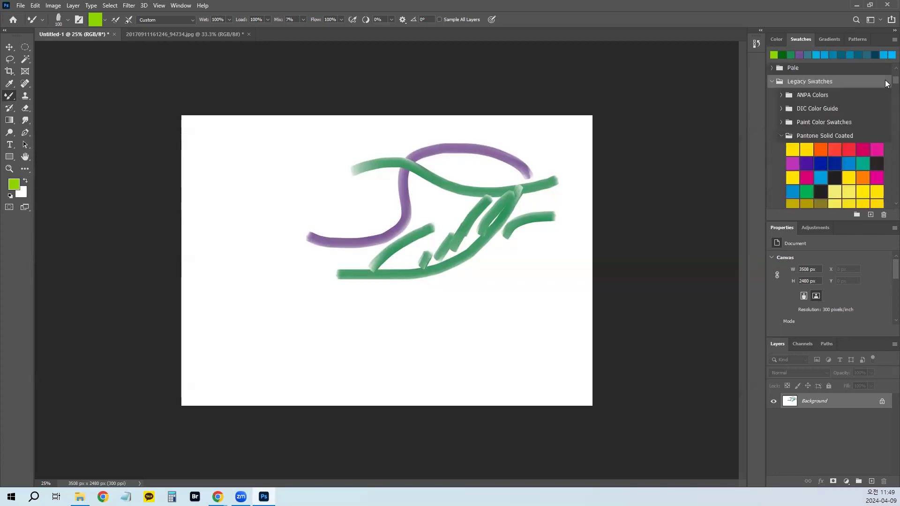
Select the saved lime green swatch and paint a wavy test stroke across the purple line with the Mixer Brush
{"action": "left_click", "coordinate": [782, 135]}
{"action": "scroll", "coordinate": [841, 152], "scroll_direction": "down", "scroll_amount": 5}
{"action": "scroll", "coordinate": [841, 148], "scroll_direction": "down", "scroll_amount": 3}
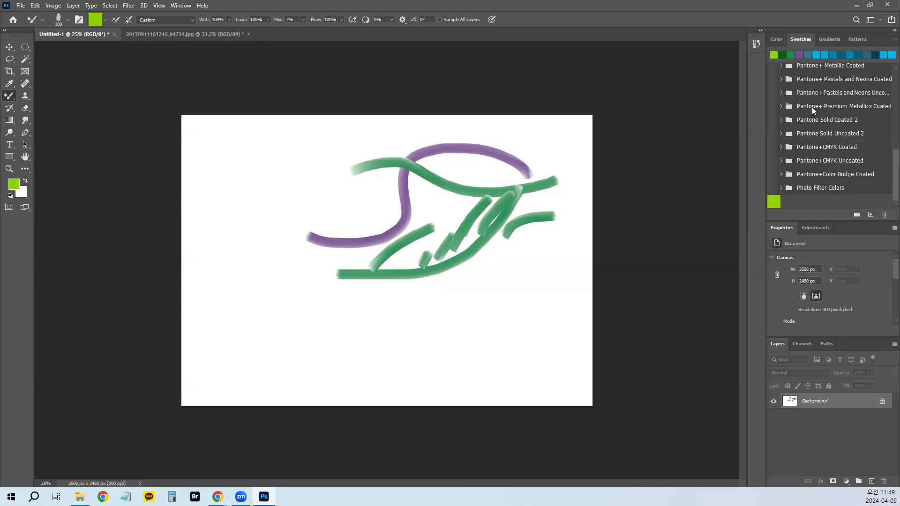
{"action": "left_click", "coordinate": [774, 202]}
{"action": "mouse_move", "coordinate": [293, 229]}
{"action": "left_mouse_down"}
{"action": "mouse_move", "coordinate": [306, 206]}
{"action": "mouse_move", "coordinate": [348, 218]}
{"action": "mouse_move", "coordinate": [435, 193]}
{"action": "left_mouse_up"}
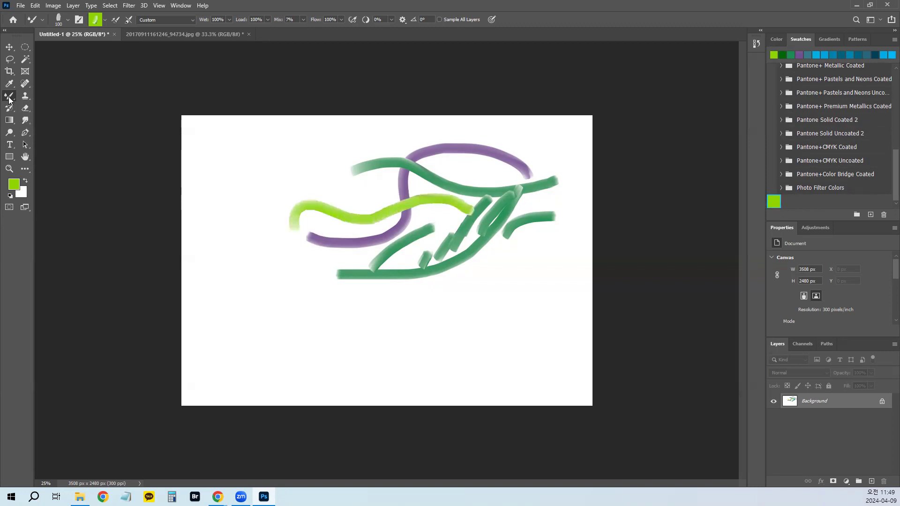
Paint a curved lime green stroke with the Mixer Brush's Dry preset and select the Dry, Light Load preset
{"action": "left_click", "coordinate": [186, 19]}
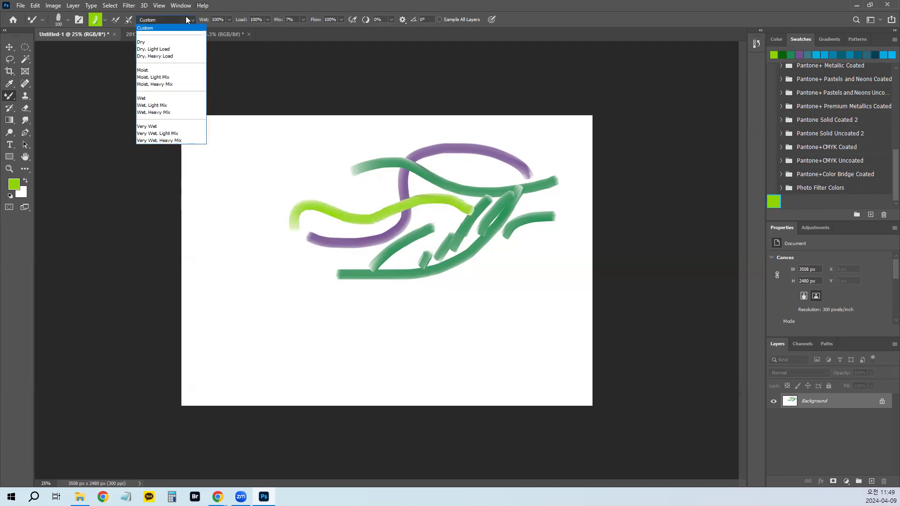
{"action": "left_click", "coordinate": [178, 42]}
{"action": "mouse_move", "coordinate": [322, 186]}
{"action": "left_mouse_down"}
{"action": "mouse_move", "coordinate": [368, 157]}
{"action": "mouse_move", "coordinate": [396, 161]}
{"action": "mouse_move", "coordinate": [385, 177]}
{"action": "left_mouse_up"}
{"action": "left_click", "coordinate": [168, 19]}
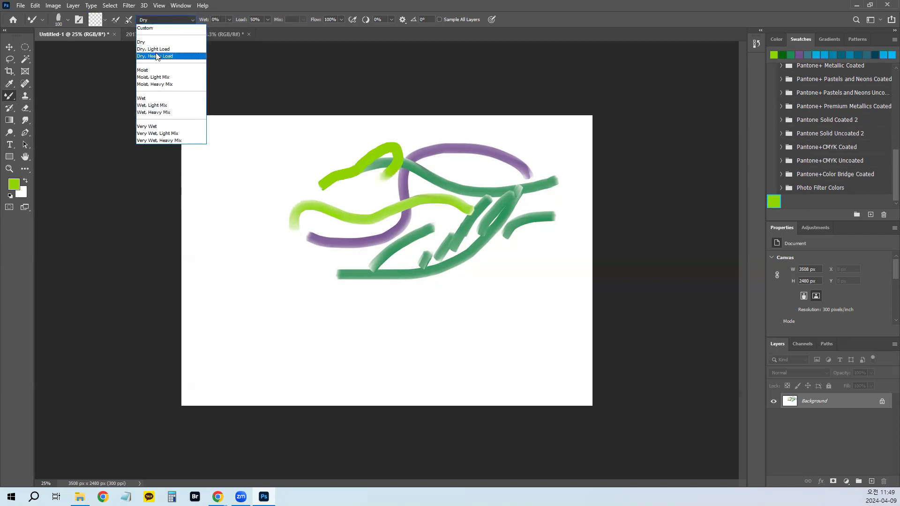
{"action": "left_click", "coordinate": [169, 53]}
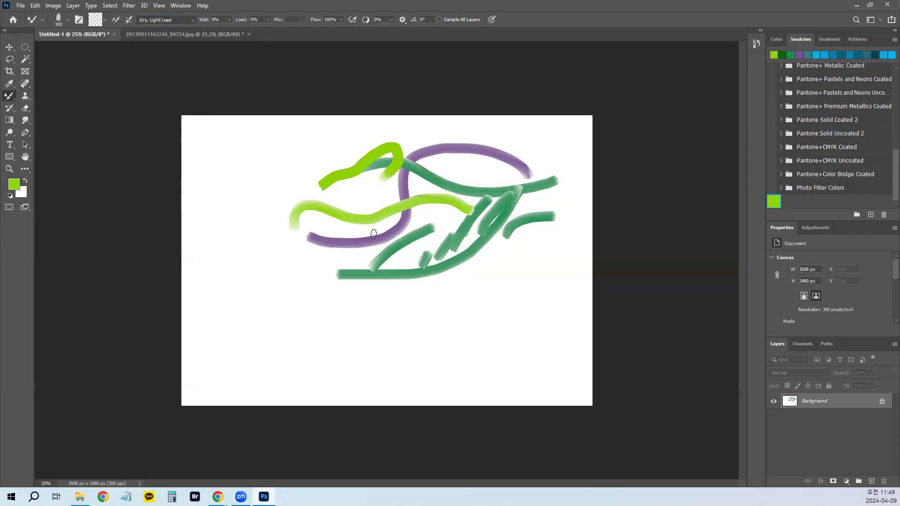
Set the Mixer Brush to the Moist preset and smear the lime green, purple and dark green lines with test strokes
{"action": "left_click", "coordinate": [172, 19]}
{"action": "left_click", "coordinate": [169, 70]}
{"action": "mouse_move", "coordinate": [325, 225]}
{"action": "left_mouse_down"}
{"action": "mouse_move", "coordinate": [352, 206]}
{"action": "mouse_move", "coordinate": [297, 217]}
{"action": "mouse_move", "coordinate": [332, 201]}
{"action": "left_mouse_up"}
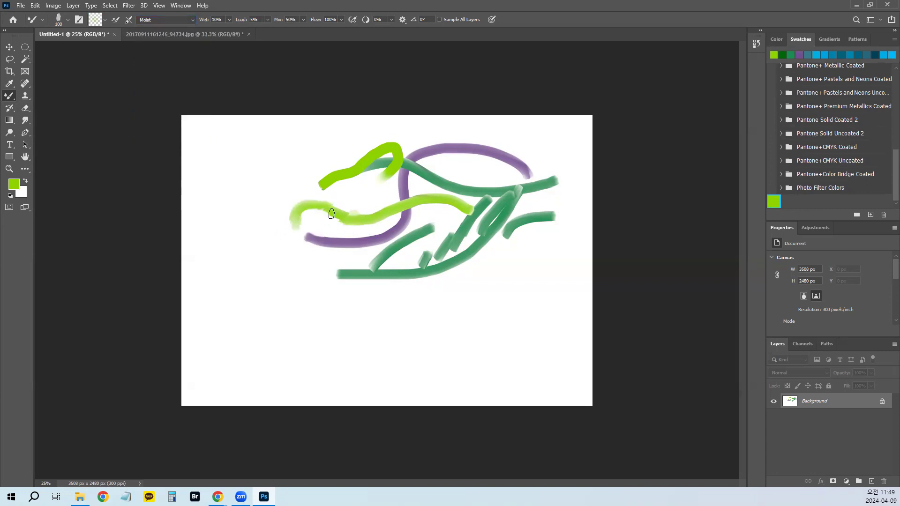
{"action": "mouse_move", "coordinate": [426, 173]}
{"action": "left_mouse_down"}
{"action": "mouse_move", "coordinate": [603, 175]}
{"action": "mouse_move", "coordinate": [547, 133]}
{"action": "mouse_move", "coordinate": [383, 252]}
{"action": "mouse_move", "coordinate": [289, 268]}
{"action": "left_mouse_up"}
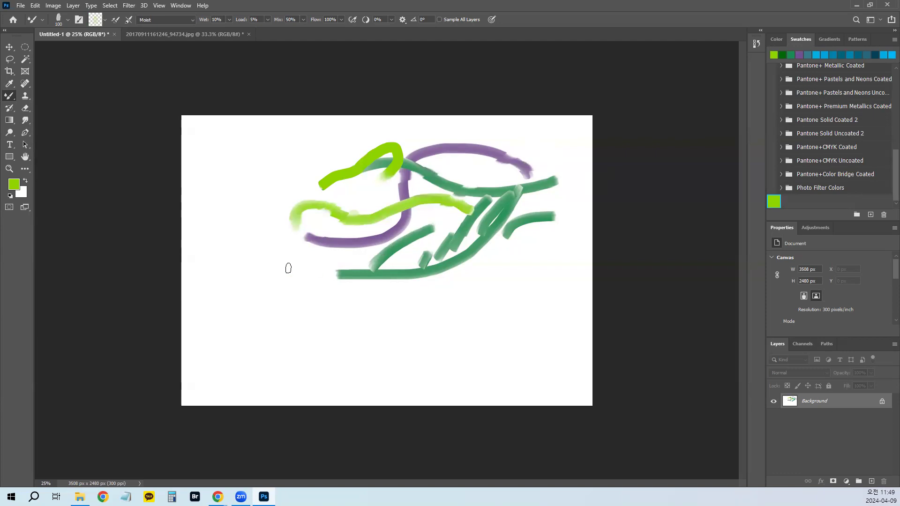
Set the Mixer Brush to the Wet preset and drag two diagonal blending strokes through the painted lines
{"action": "left_click", "coordinate": [150, 20]}
{"action": "left_click", "coordinate": [166, 97]}
{"action": "mouse_move", "coordinate": [326, 165]}
{"action": "left_mouse_down"}
{"action": "mouse_move", "coordinate": [383, 204]}
{"action": "mouse_move", "coordinate": [441, 200]}
{"action": "left_mouse_up"}
{"action": "mouse_move", "coordinate": [364, 120]}
{"action": "left_mouse_down"}
{"action": "mouse_move", "coordinate": [443, 209]}
{"action": "mouse_move", "coordinate": [560, 223]}
{"action": "left_mouse_up"}
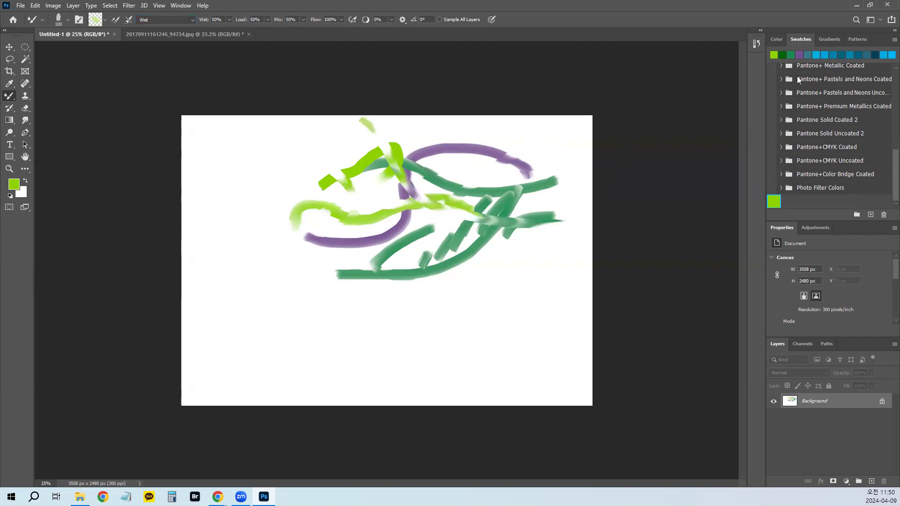
{"action": "left_click", "coordinate": [832, 42]}
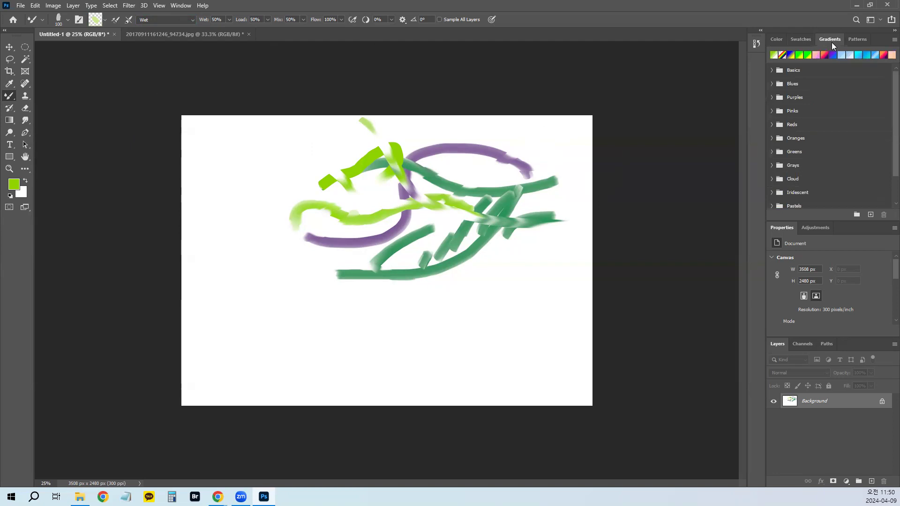
{"action": "right_click", "coordinate": [7, 97]}
{"action": "left_click", "coordinate": [19, 94]}
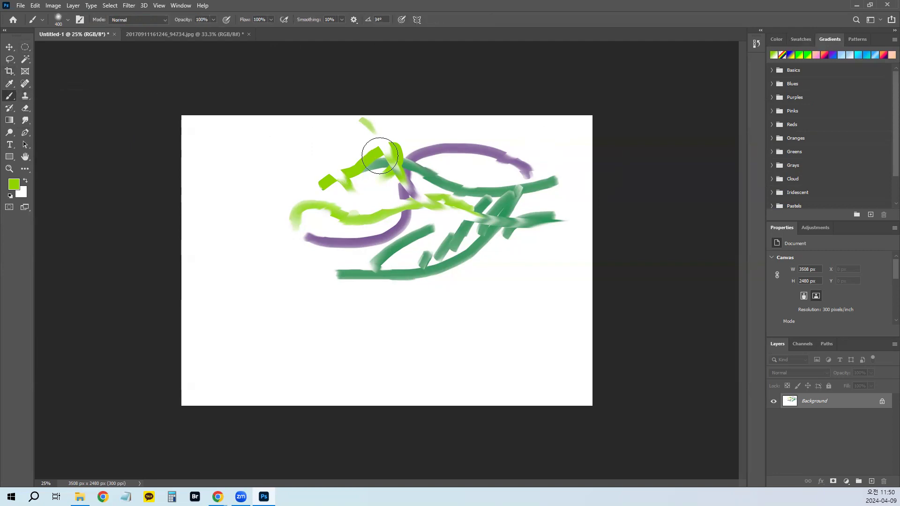
{"action": "left_click", "coordinate": [169, 36]}
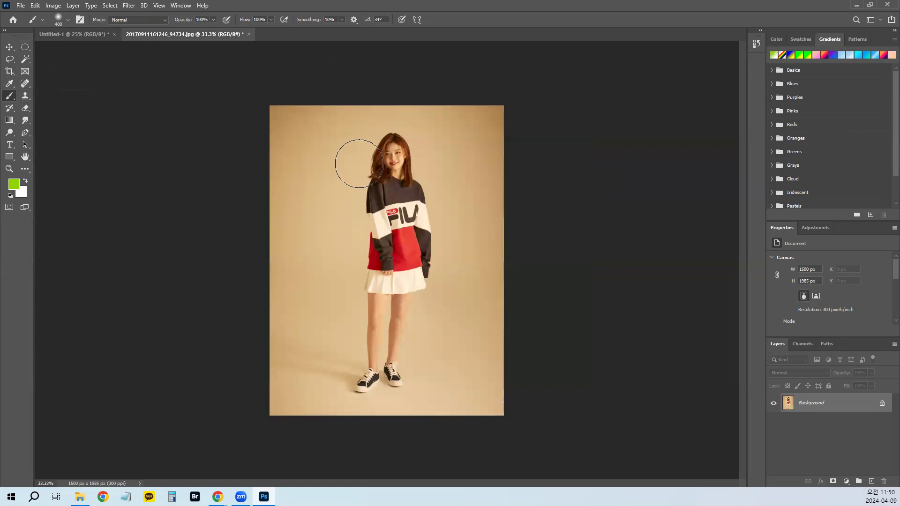
{"action": "left_click_drag", "start_coordinate": [570, 84], "coordinate": [398, 237]}
{"action": "left_click", "coordinate": [795, 42]}
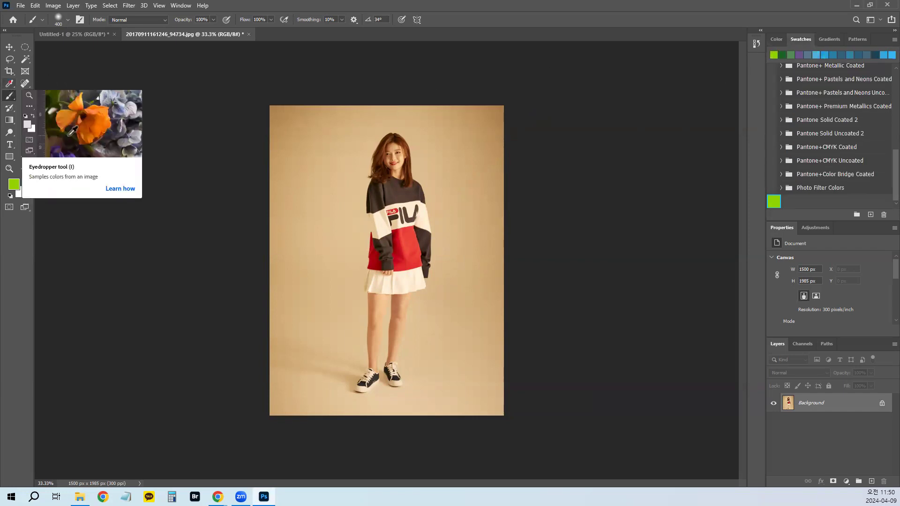
With the Eyedropper Tool, sample reds from the sweater as the foreground color and the background color
{"action": "left_click", "coordinate": [11, 85]}
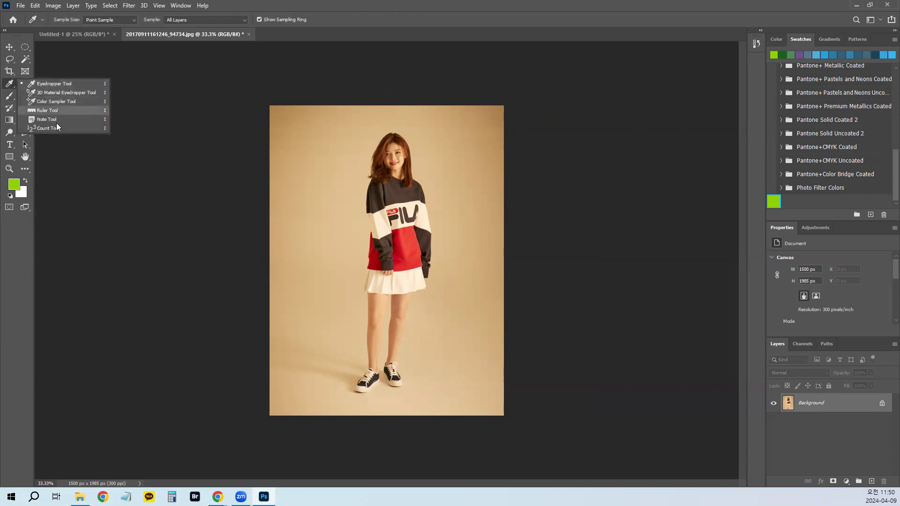
{"action": "left_click", "coordinate": [50, 84]}
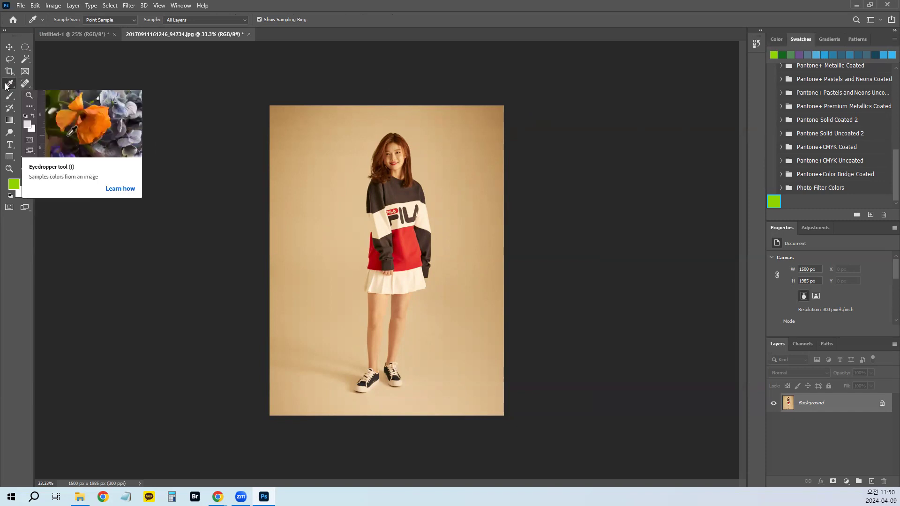
{"action": "left_click", "coordinate": [401, 237]}
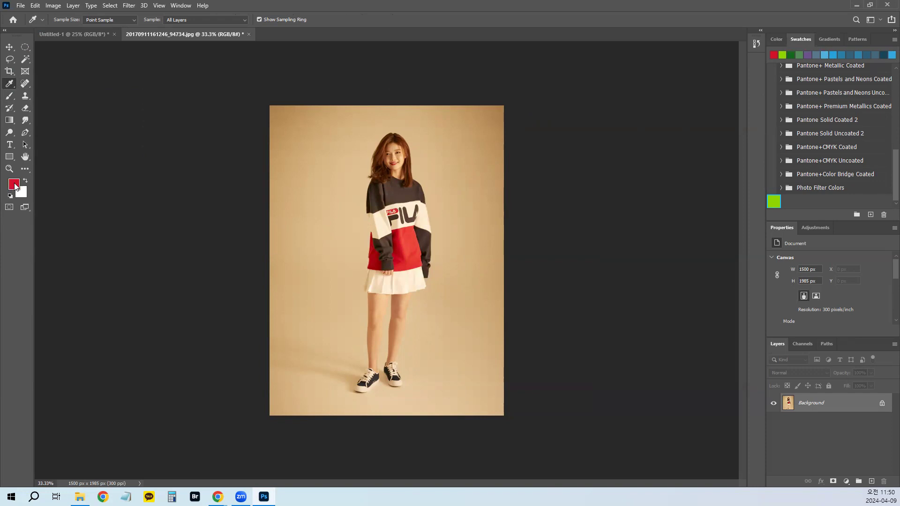
{"action": "left_click", "coordinate": [403, 242], "text": "alt"}
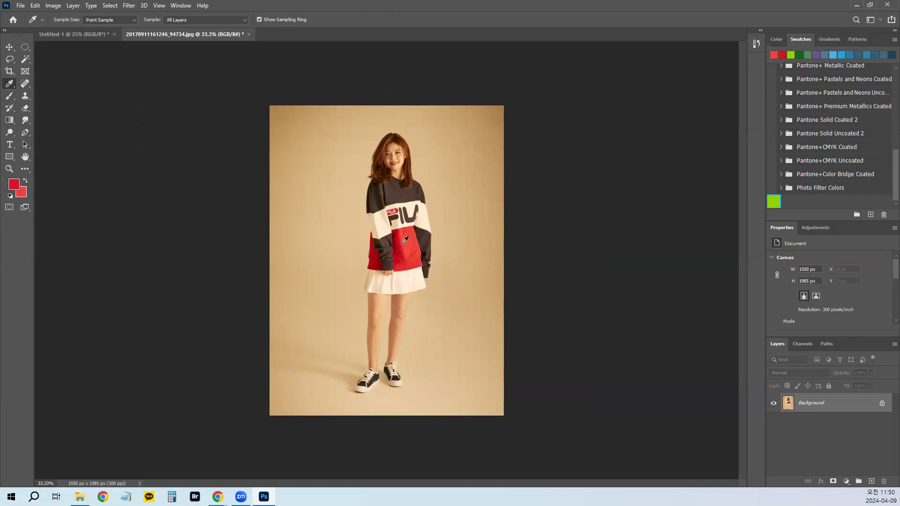
Place a color sampler on the sweater's red area, sample cream as the background color and move the sampler lower
{"action": "left_click", "coordinate": [399, 243], "text": "shift"}
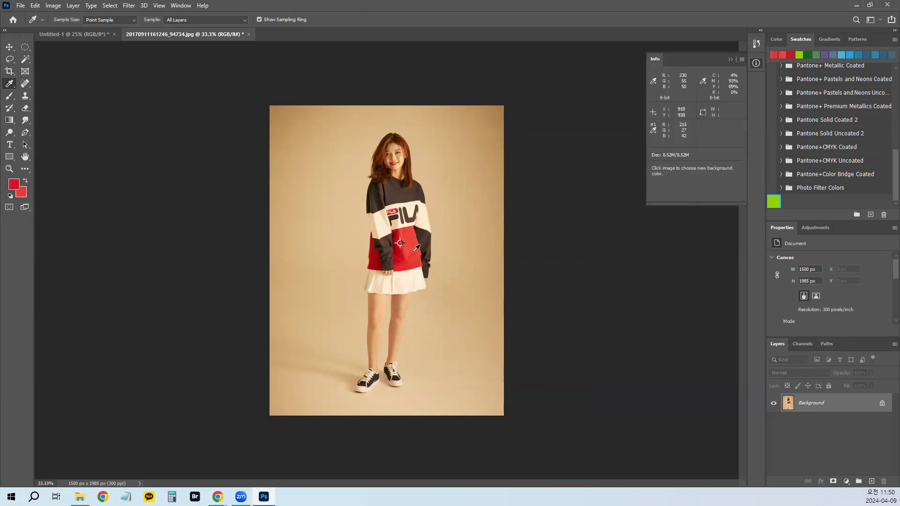
{"action": "left_click", "coordinate": [417, 254], "text": "alt"}
{"action": "left_click_drag", "start_coordinate": [416, 255], "coordinate": [420, 272]}
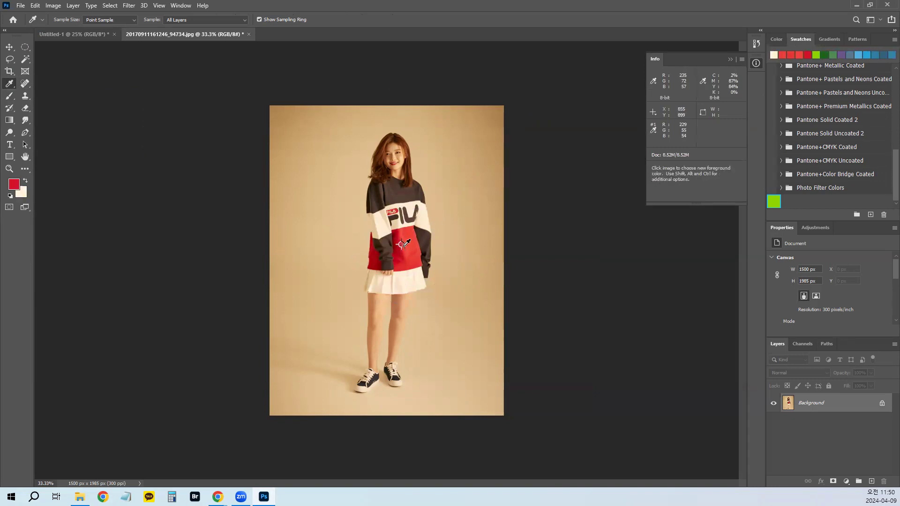
{"action": "left_click_drag", "start_coordinate": [407, 207], "coordinate": [402, 253]}
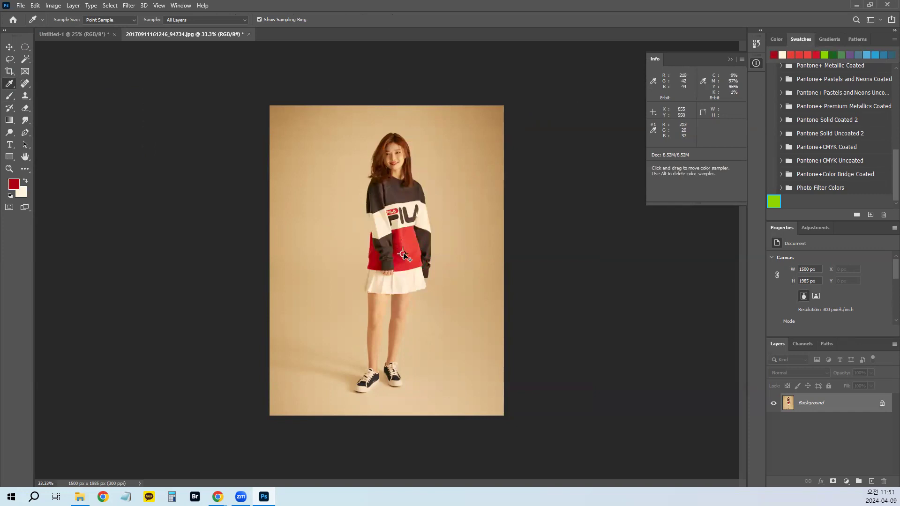
Remove the color sampler from the sweater's red area
{"action": "key", "text": "ctrl+BackSpace"}
{"action": "key", "text": "ctrl+z"}
{"action": "left_click_drag", "start_coordinate": [403, 254], "coordinate": [402, 89]}
{"action": "left_click", "coordinate": [445, 185]}
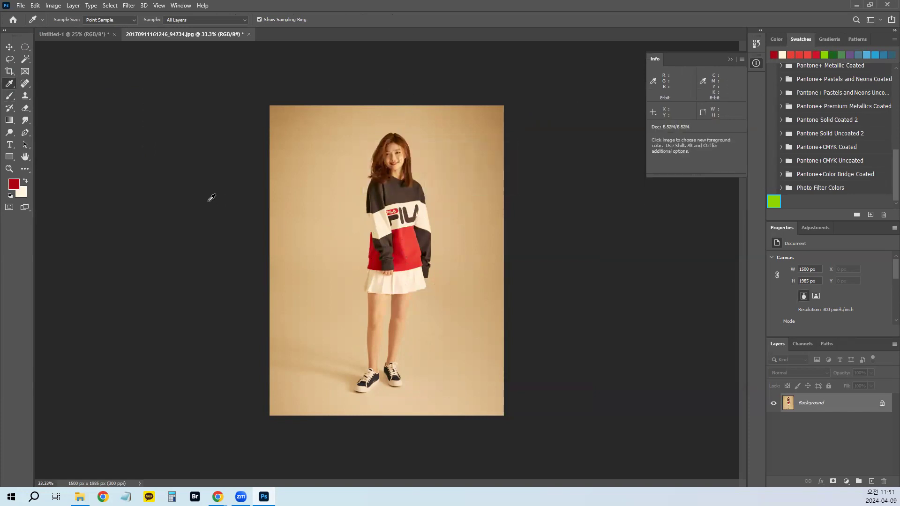
Reselect the Eyedropper Tool and sample a bright red from the sweater as both foreground and background color
{"action": "right_click", "coordinate": [11, 84]}
{"action": "left_click", "coordinate": [37, 83]}
{"action": "left_click", "coordinate": [406, 247]}
{"action": "left_click", "coordinate": [407, 251]}
{"action": "left_click", "coordinate": [407, 251], "text": "alt"}
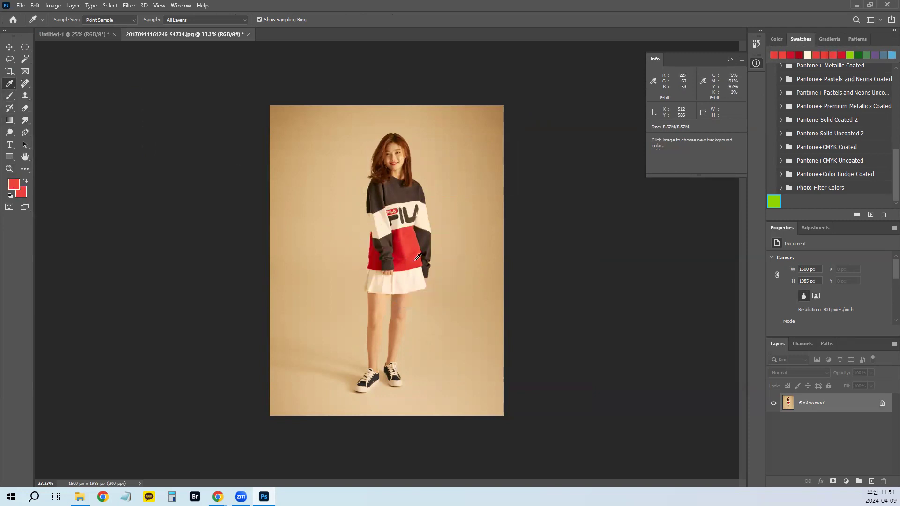
Place a color sampler on the sweater's red area and sample its cream stripe as the background color
{"action": "left_click", "coordinate": [402, 254], "text": "shift"}
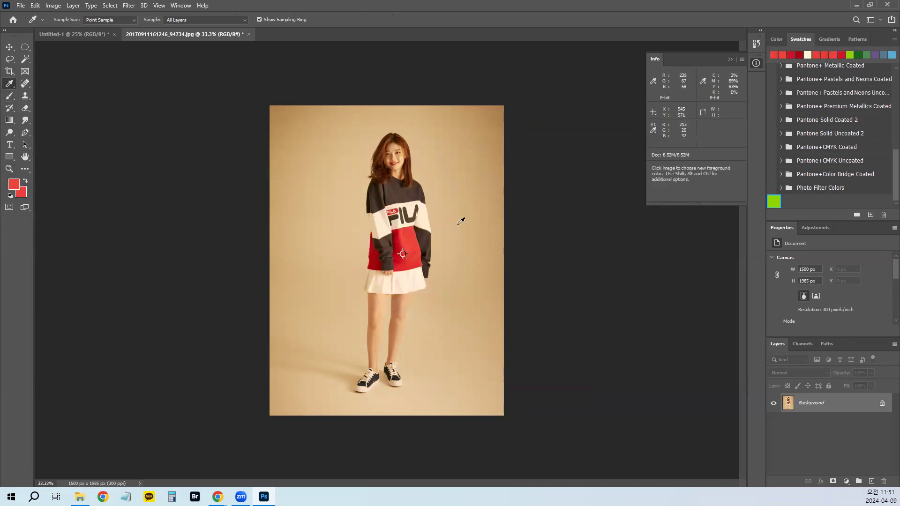
{"action": "left_click", "coordinate": [415, 262], "text": "alt"}
{"action": "left_click", "coordinate": [414, 233], "text": "alt"}
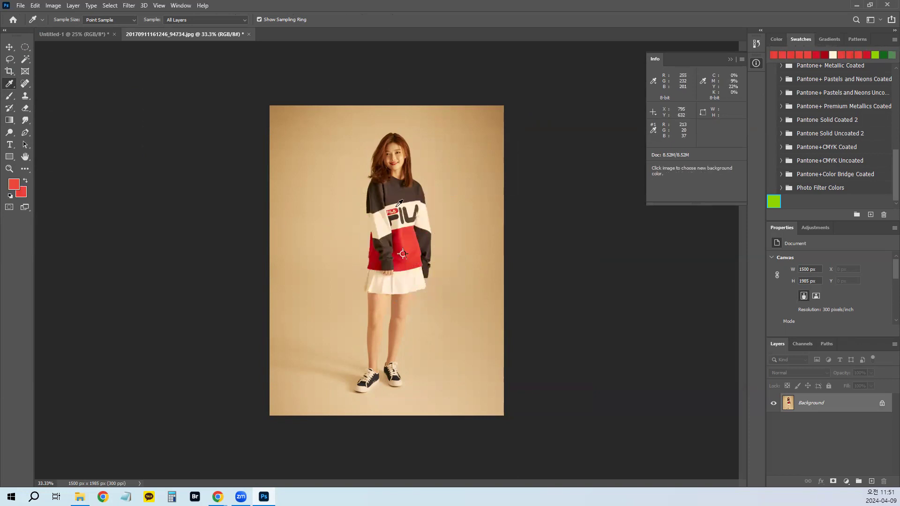
{"action": "left_click", "coordinate": [423, 214], "text": "alt"}
Remove the color sampler from the photo and collapse the color info display
{"action": "left_click_drag", "start_coordinate": [406, 252], "coordinate": [398, 31]}
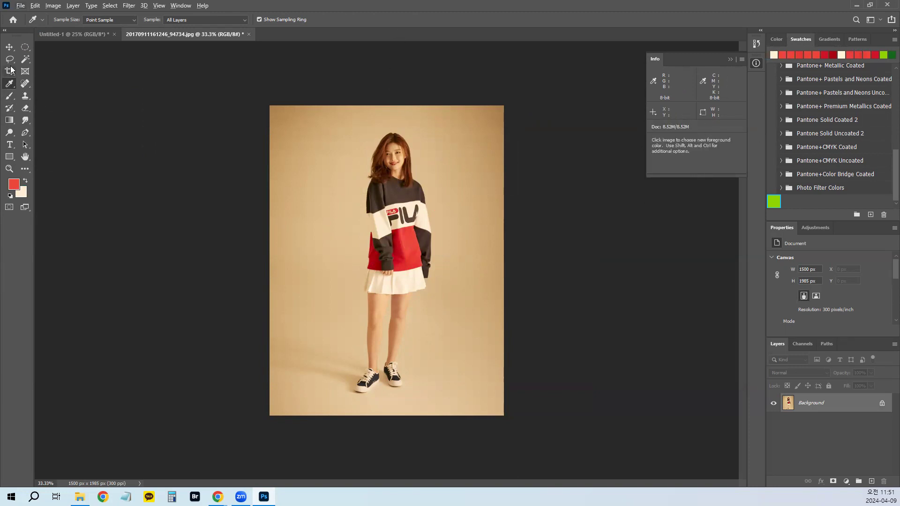
{"action": "left_click", "coordinate": [730, 59]}
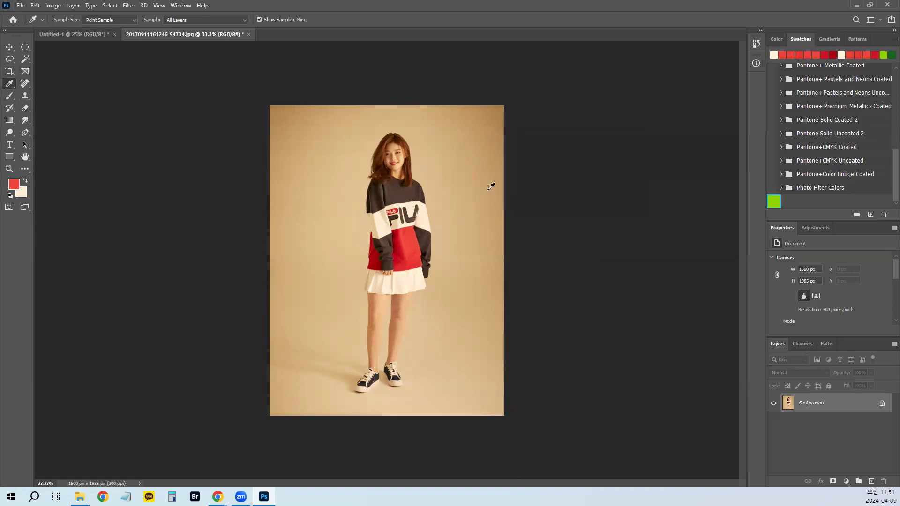
Sample red from the sweater as the foreground color and its dark brown upper part as the background color
{"action": "left_click", "coordinate": [401, 243]}
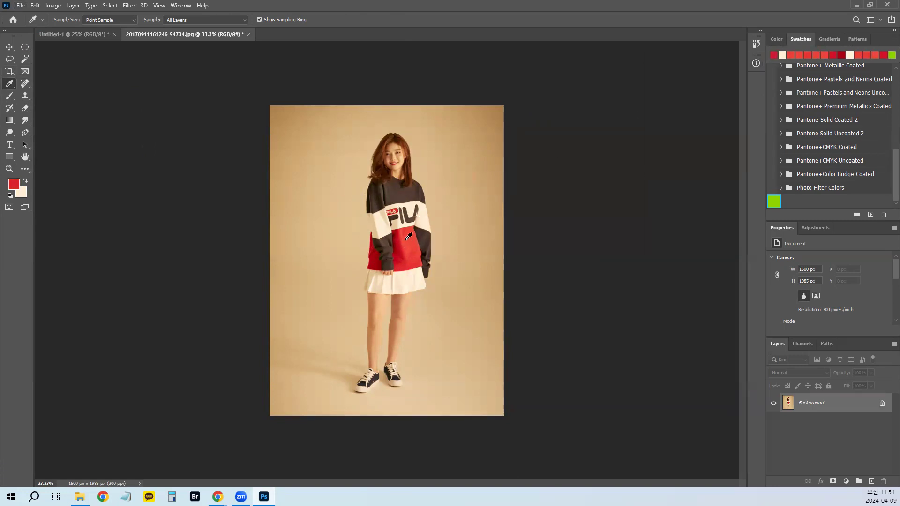
{"action": "left_click", "coordinate": [407, 246]}
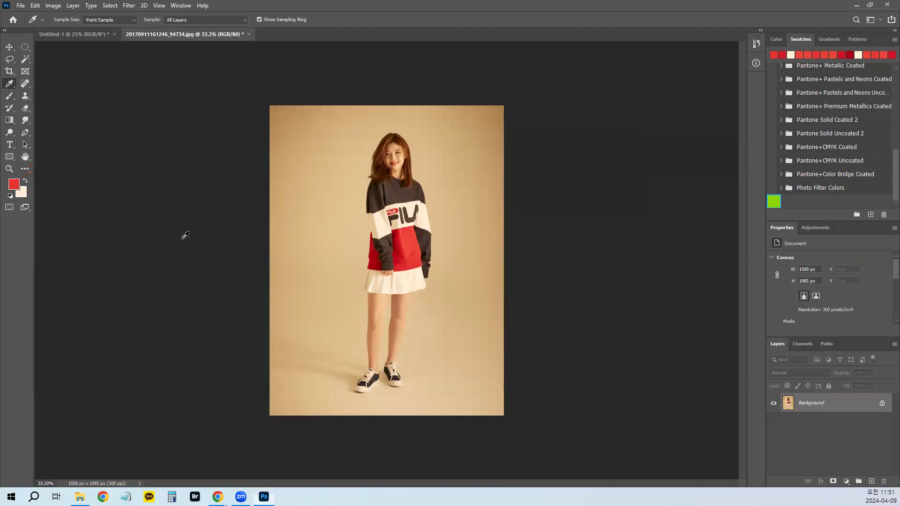
{"action": "left_click", "coordinate": [413, 189], "text": "alt"}
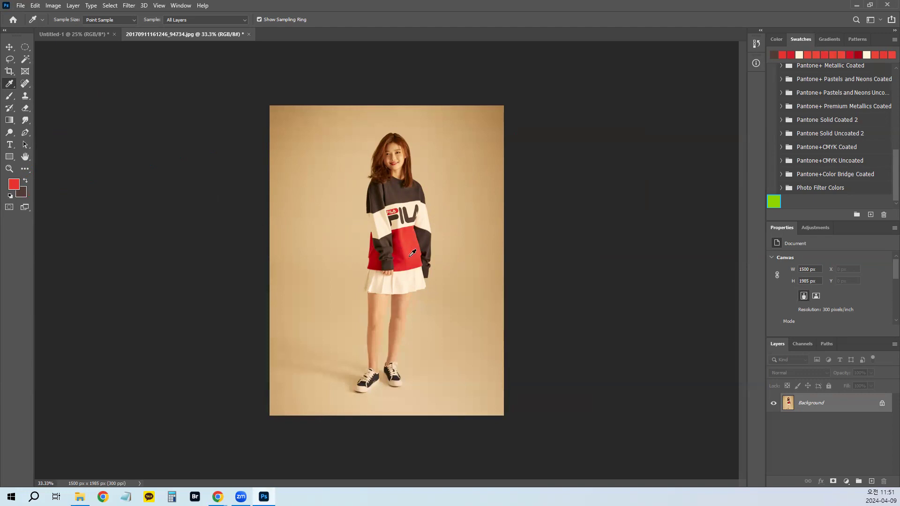
{"action": "mouse_move", "coordinate": [483, 162]}
{"action": "left_mouse_down"}
{"action": "mouse_move", "coordinate": [450, 176]}
{"action": "mouse_move", "coordinate": [484, 162]}
{"action": "left_mouse_up"}
{"action": "left_click_drag", "start_coordinate": [433, 179], "coordinate": [535, 179]}
{"action": "left_click_drag", "start_coordinate": [474, 207], "coordinate": [474, 246]}
{"action": "key", "text": "Escape"}
Place four color samplers spread across the sweater's red area with the photo at 100%
{"action": "key", "text": "ctrl+plus"}
{"action": "key", "text": "ctrl+plus"}
{"action": "key", "text": "ctrl+plus"}
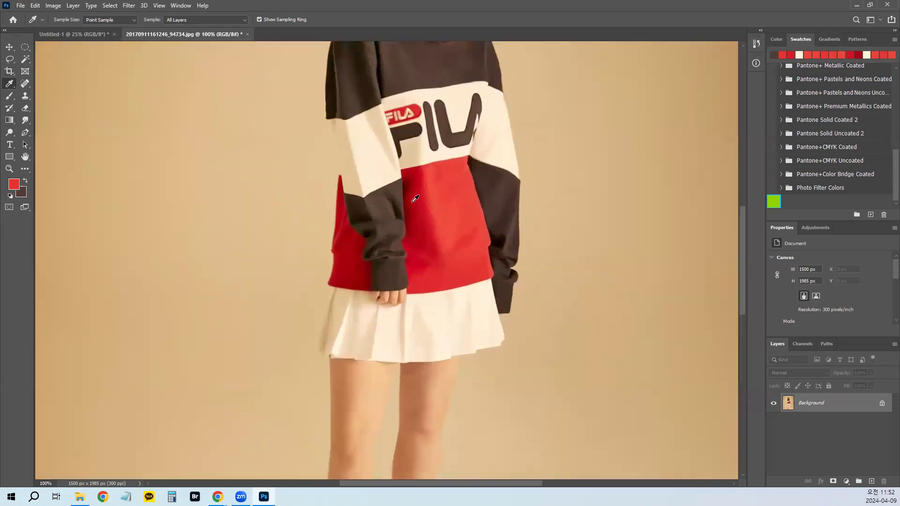
{"action": "left_click_drag", "start_coordinate": [412, 165], "coordinate": [392, 182]}
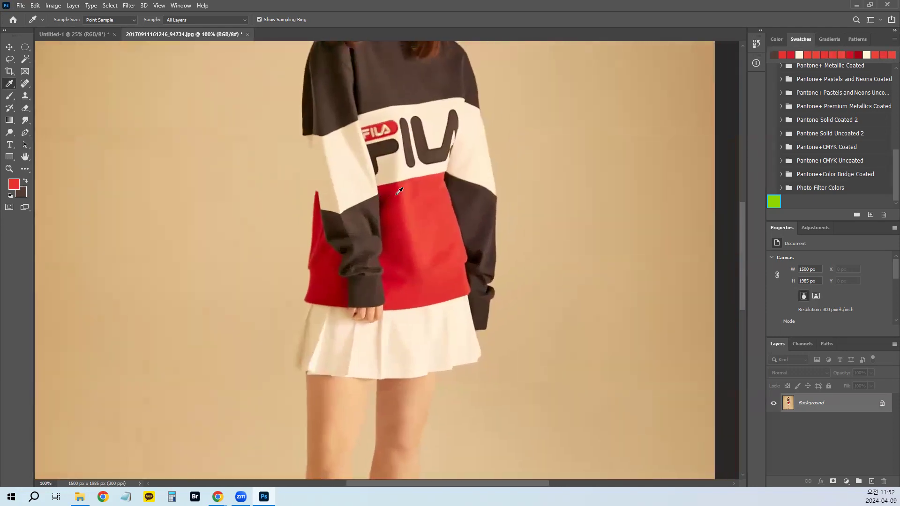
{"action": "left_click", "coordinate": [392, 224], "text": "shift"}
{"action": "left_click", "coordinate": [432, 241], "text": "shift"}
{"action": "left_click", "coordinate": [402, 288], "text": "shift"}
{"action": "left_click", "coordinate": [447, 294], "text": "shift"}
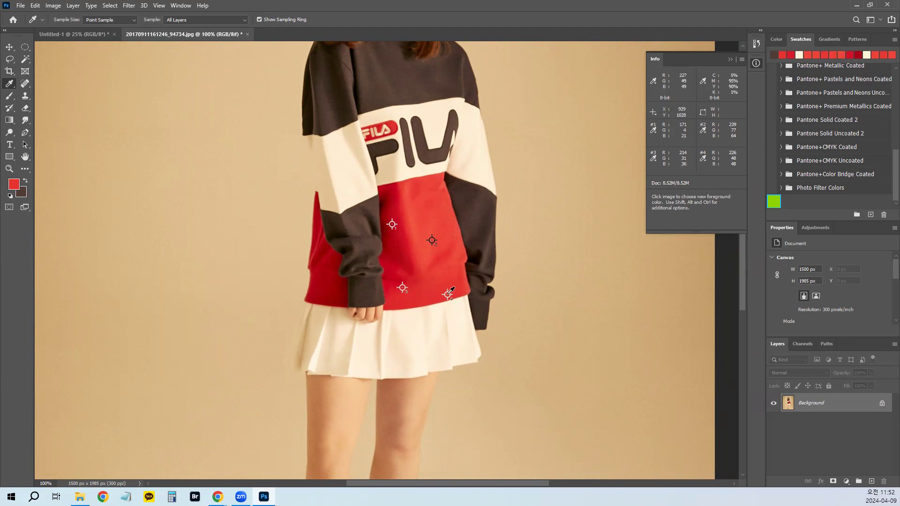
Move the color samplers to the leg, the dark sleeve cuff, the small red FILA label and another spot on the red area
{"action": "left_click_drag", "start_coordinate": [448, 295], "coordinate": [418, 399]}
{"action": "left_click_drag", "start_coordinate": [390, 296], "coordinate": [352, 307]}
{"action": "left_click_drag", "start_coordinate": [393, 226], "coordinate": [395, 126]}
{"action": "left_click_drag", "start_coordinate": [432, 241], "coordinate": [443, 236]}
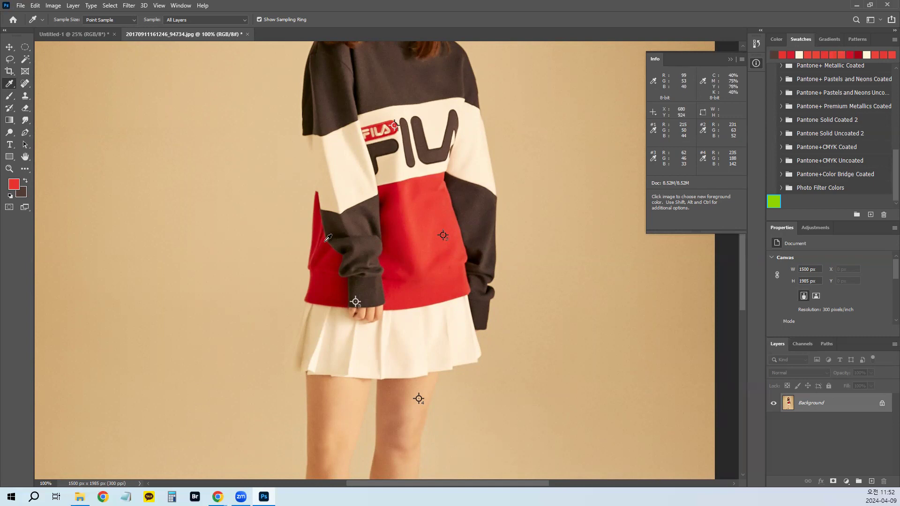
Switch to the Brush Tool and reduce the brush size to 100 px
{"action": "left_click", "coordinate": [9, 97]}
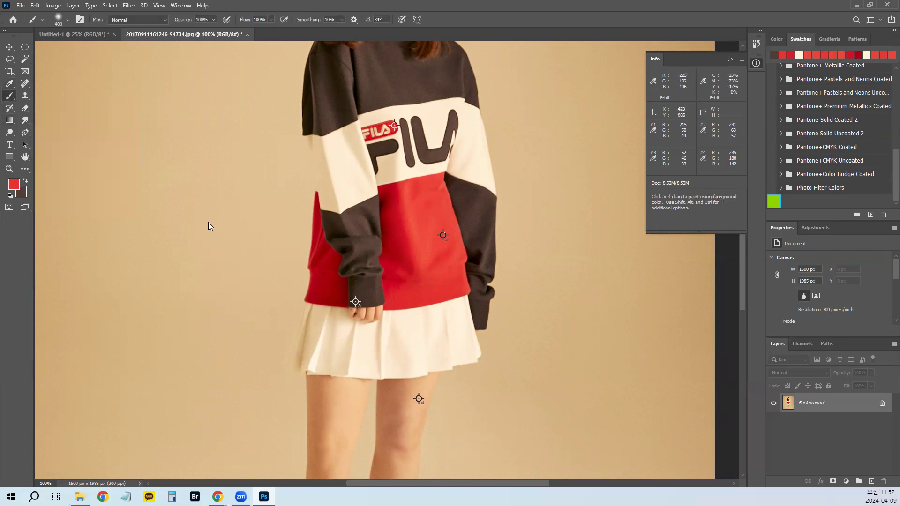
{"action": "key", "text": "bracketleft"}
{"action": "key", "text": "bracketleft"}
{"action": "key", "text": "bracketleft"}
{"action": "key", "text": "bracketleft"}
{"action": "key", "text": "bracketleft"}
{"action": "key", "text": "bracketleft"}
{"action": "key", "text": "bracketleft"}
Sample a darker red from the sweater as the foreground color without leaving the Brush Tool
{"action": "key", "text": "alt"}
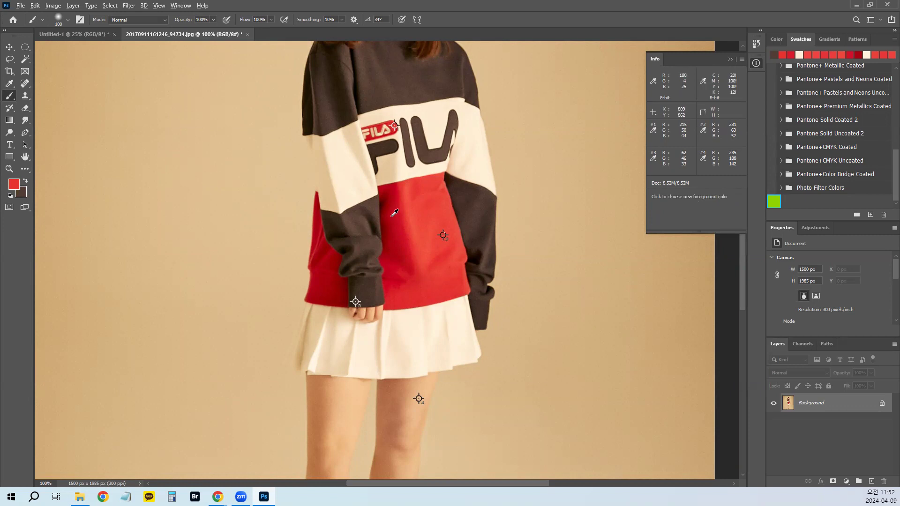
{"action": "key", "text": "ctrl"}
{"action": "key", "text": "alt"}
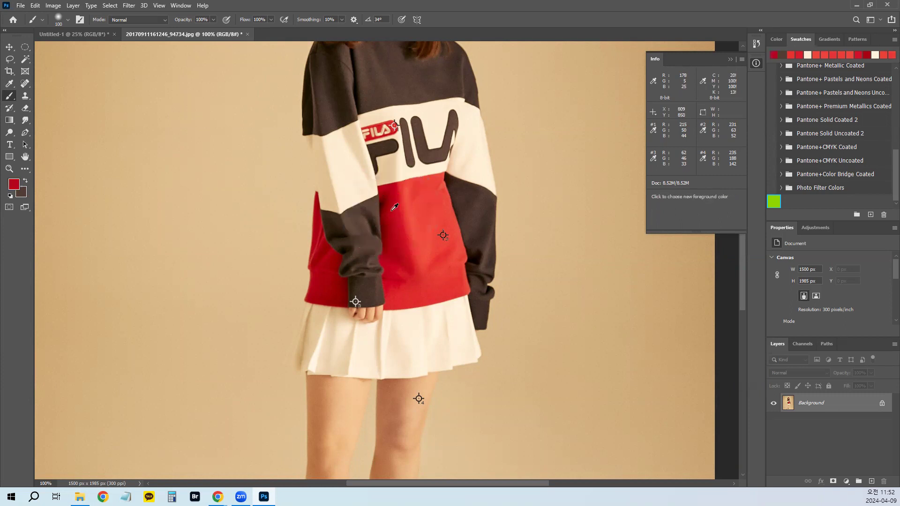
Paint thick strokes beside the figure in red, in a dark brown sampled from the sleeve, and in a skin tone sampled from the hand
{"action": "mouse_move", "coordinate": [178, 214]}
{"action": "left_mouse_down"}
{"action": "mouse_move", "coordinate": [175, 169]}
{"action": "mouse_move", "coordinate": [236, 165]}
{"action": "mouse_move", "coordinate": [236, 215]}
{"action": "mouse_move", "coordinate": [149, 270]}
{"action": "mouse_move", "coordinate": [145, 342]}
{"action": "mouse_move", "coordinate": [191, 375]}
{"action": "left_mouse_up"}
{"action": "left_click", "coordinate": [362, 231], "text": "alt"}
{"action": "mouse_move", "coordinate": [215, 323]}
{"action": "left_mouse_down"}
{"action": "mouse_move", "coordinate": [140, 346]}
{"action": "mouse_move", "coordinate": [197, 408]}
{"action": "mouse_move", "coordinate": [214, 404]}
{"action": "left_mouse_up"}
{"action": "left_click_drag", "start_coordinate": [250, 374], "coordinate": [149, 422]}
{"action": "left_click", "coordinate": [375, 344], "text": "alt"}
{"action": "mouse_move", "coordinate": [276, 374]}
{"action": "left_mouse_down"}
{"action": "mouse_move", "coordinate": [246, 399]}
{"action": "mouse_move", "coordinate": [114, 422]}
{"action": "mouse_move", "coordinate": [47, 356]}
{"action": "left_mouse_up"}
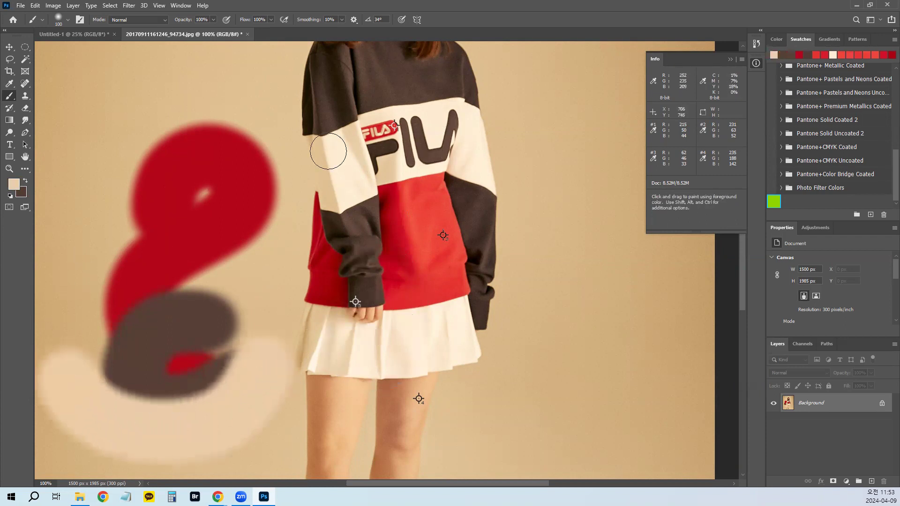
Sample the dark shoulder and the cream sleeve, painting one stroke of each color above the red strokes on the backdrop
{"action": "left_click", "coordinate": [348, 99], "text": "alt"}
{"action": "mouse_move", "coordinate": [239, 82]}
{"action": "left_mouse_down"}
{"action": "mouse_move", "coordinate": [187, 146]}
{"action": "mouse_move", "coordinate": [127, 120]}
{"action": "left_mouse_up"}
{"action": "left_click", "coordinate": [331, 154], "text": "alt"}
{"action": "mouse_move", "coordinate": [186, 99]}
{"action": "left_mouse_down"}
{"action": "mouse_move", "coordinate": [135, 141]}
{"action": "mouse_move", "coordinate": [96, 225]}
{"action": "left_mouse_up"}
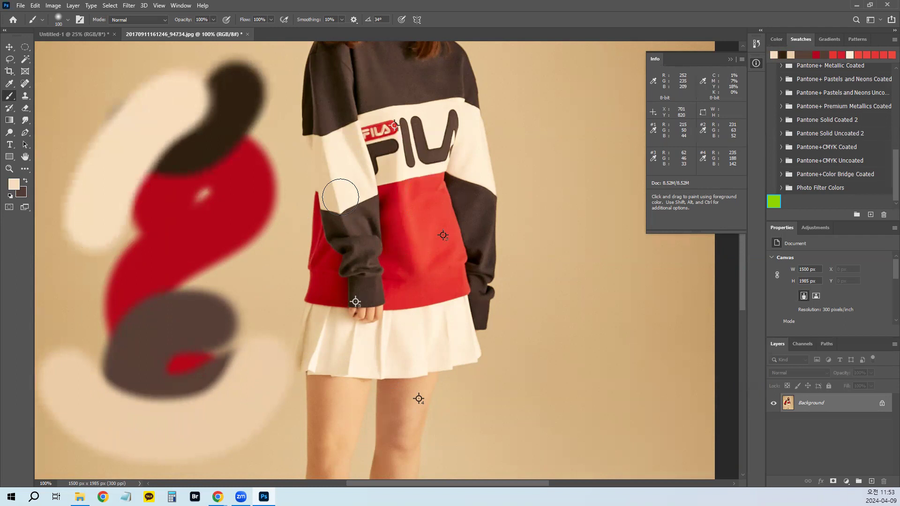
Close the photo document and return to the Untitled-1 canvas
{"action": "left_click", "coordinate": [247, 34]}
{"action": "left_click", "coordinate": [454, 184]}
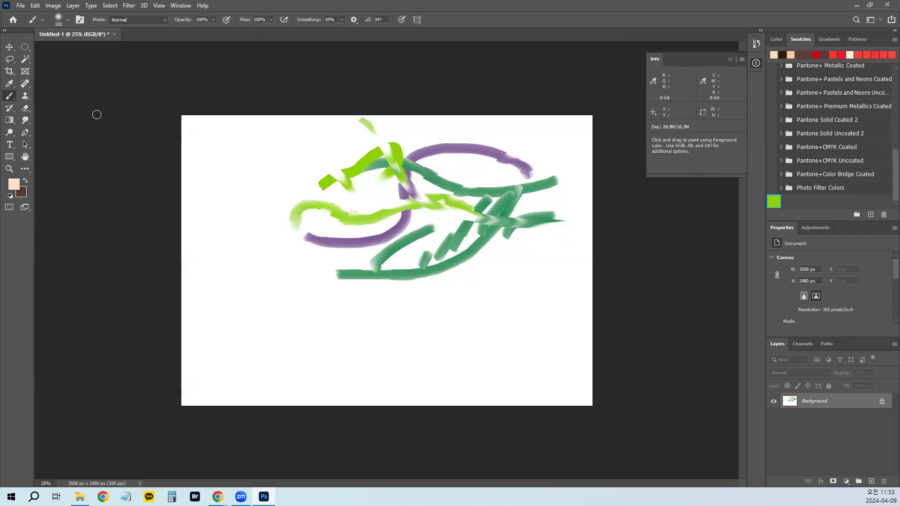
Test a rectangular selection over the painted strokes, set the Rectangular Marquee Tool's feather to 0 px, and deselect
{"action": "left_click", "coordinate": [25, 48]}
{"action": "left_click", "coordinate": [58, 44]}
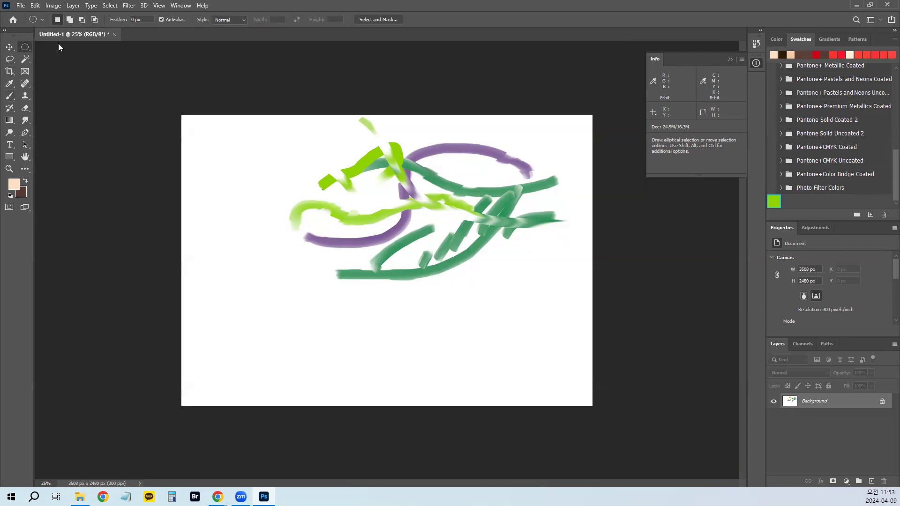
{"action": "left_click_drag", "start_coordinate": [271, 160], "coordinate": [503, 337]}
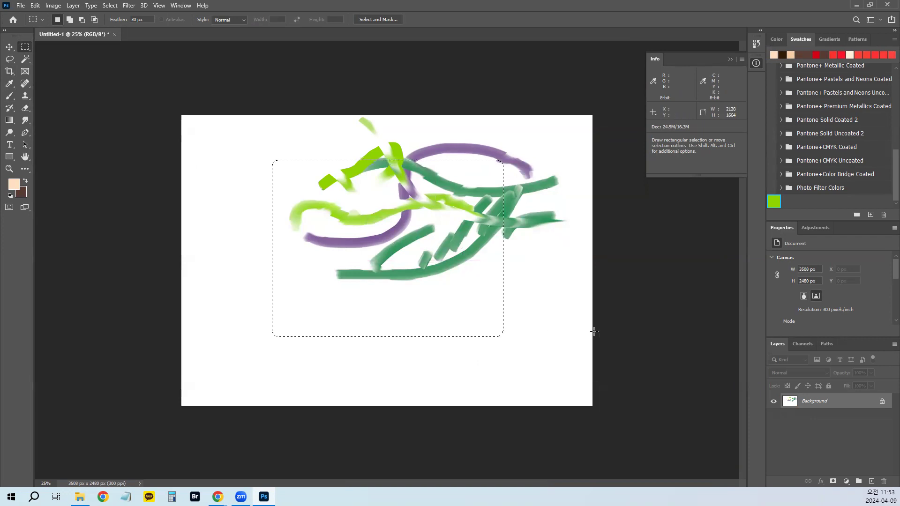
{"action": "key", "text": "Return"}
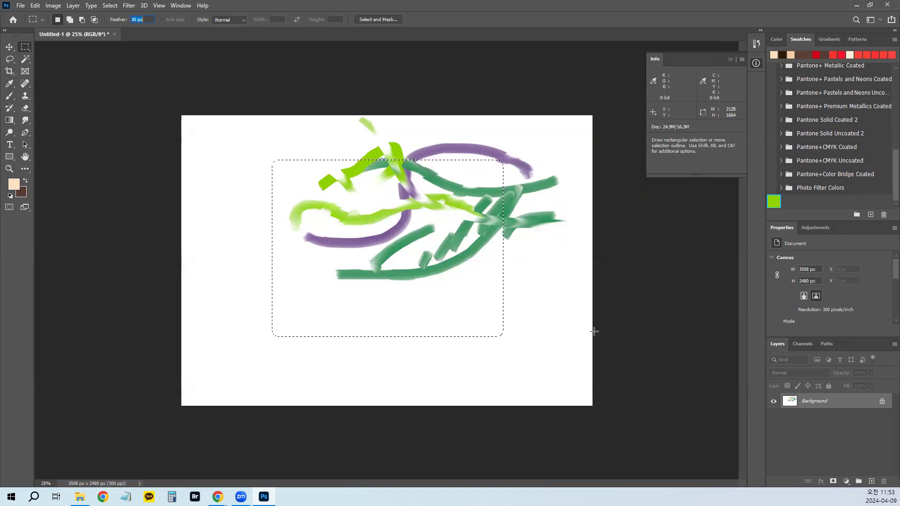
{"action": "type", "text": "0"}
{"action": "left_click", "coordinate": [594, 332]}
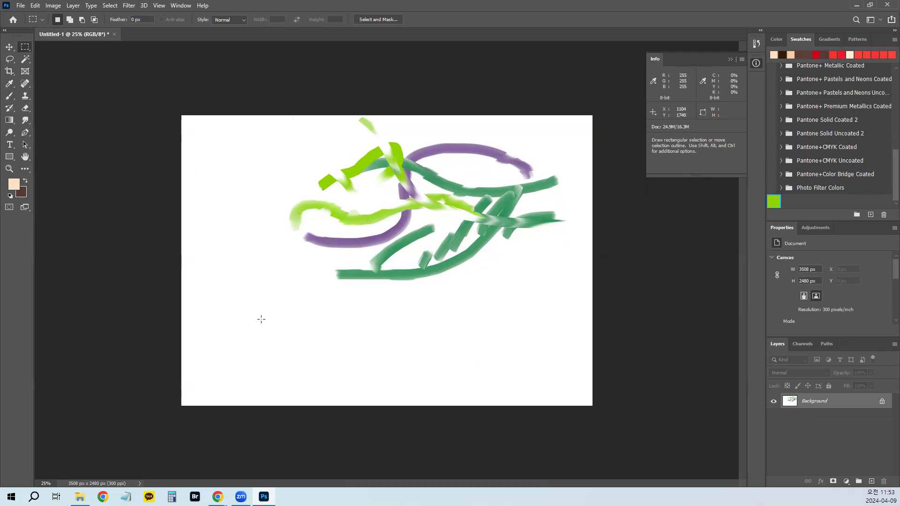
{"action": "left_click_drag", "start_coordinate": [371, 272], "coordinate": [287, 397]}
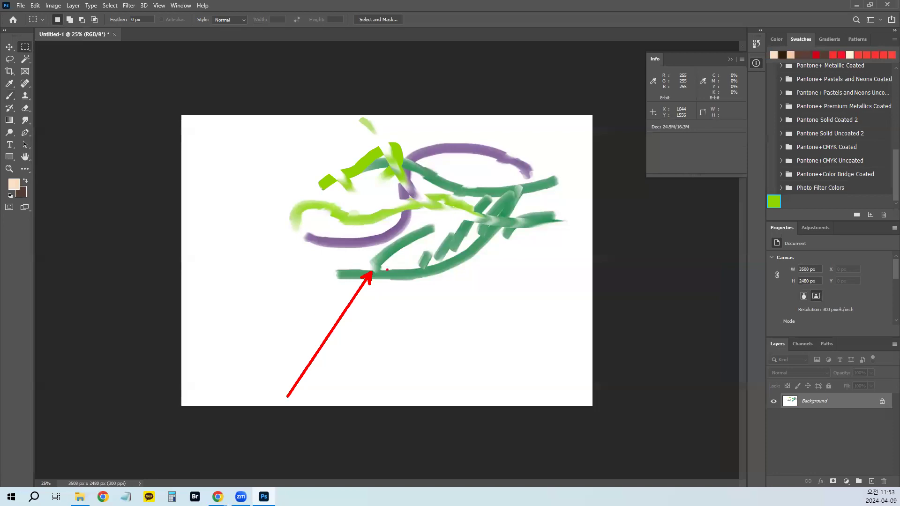
{"action": "key", "text": "Escape"}
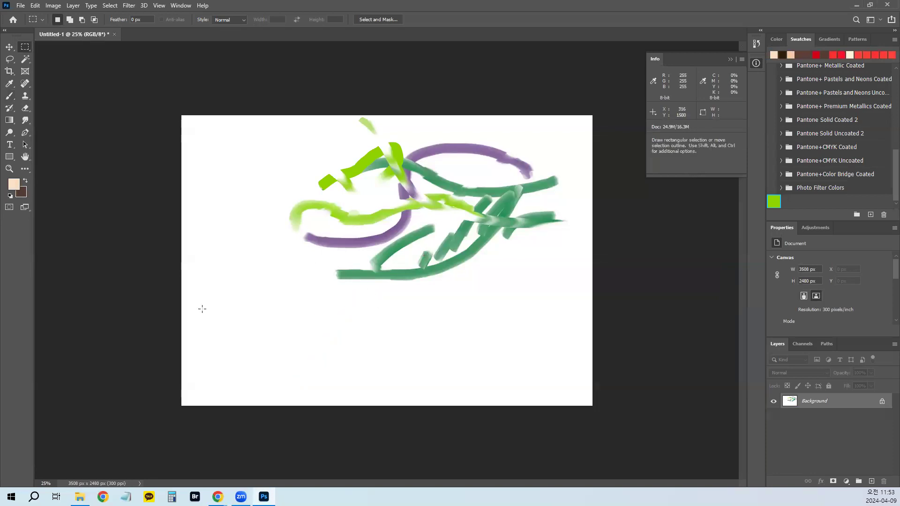
{"action": "left_click_drag", "start_coordinate": [293, 304], "coordinate": [343, 310]}
{"action": "left_click", "coordinate": [342, 310]}
With the Brush Tool at 175 px, paint a wavy peach stroke across the canvas and a curved stroke in a recent red swatch
{"action": "key", "text": "b"}
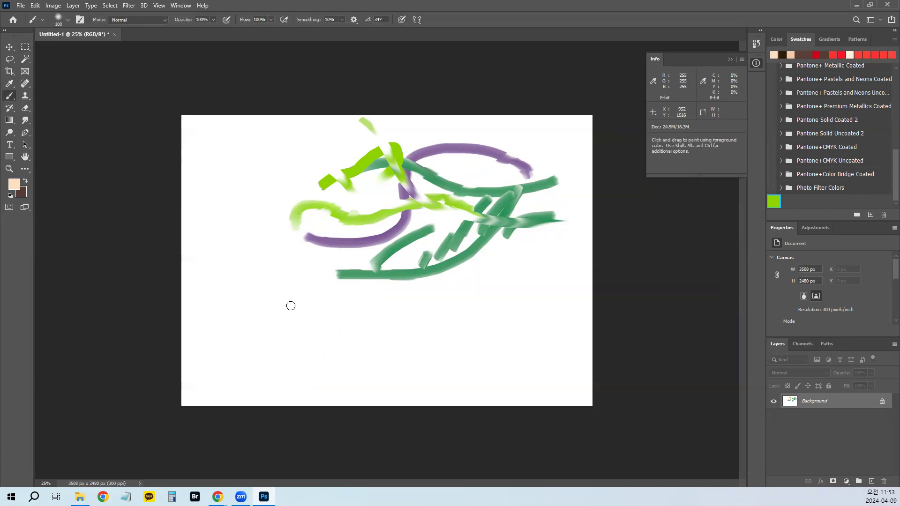
{"action": "key", "text": "bracketright"}
{"action": "key", "text": "bracketright"}
{"action": "key", "text": "bracketright"}
{"action": "mouse_move", "coordinate": [325, 326]}
{"action": "left_mouse_down"}
{"action": "mouse_move", "coordinate": [259, 272]}
{"action": "mouse_move", "coordinate": [356, 269]}
{"action": "mouse_move", "coordinate": [491, 333]}
{"action": "mouse_move", "coordinate": [557, 270]}
{"action": "left_mouse_up"}
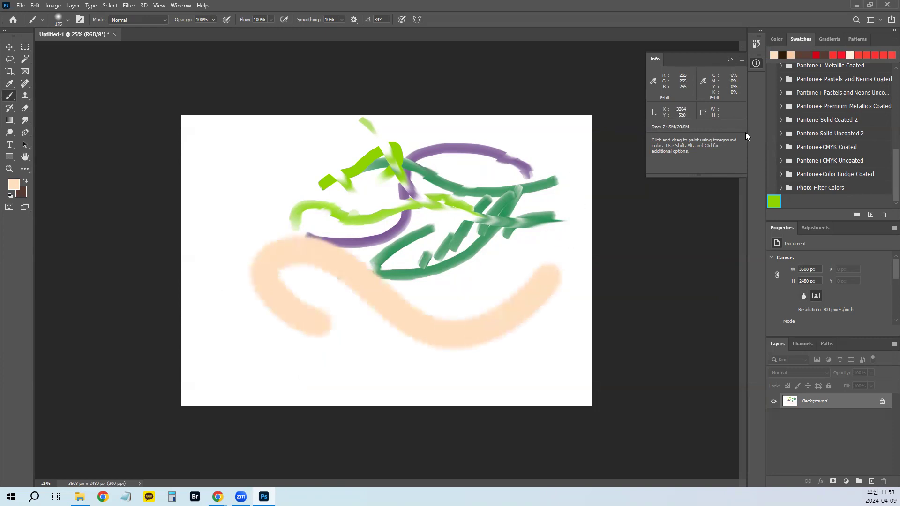
{"action": "left_click", "coordinate": [877, 55]}
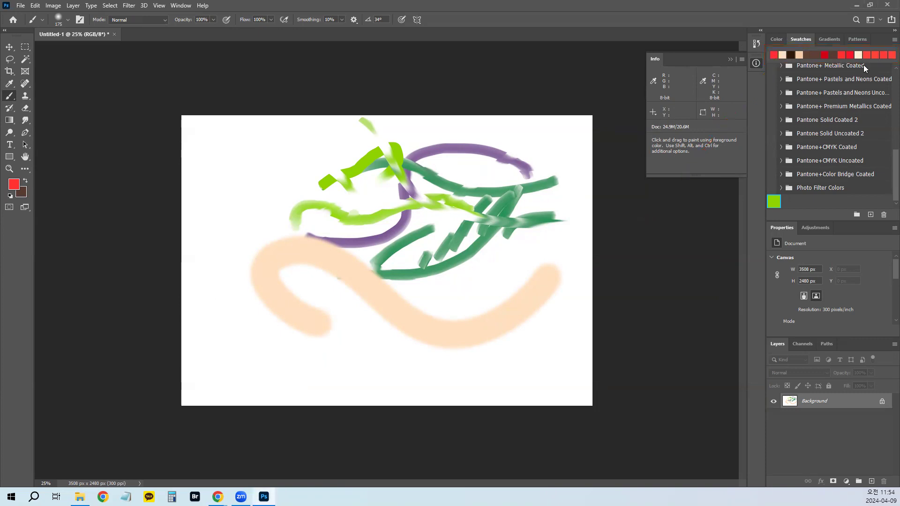
{"action": "mouse_move", "coordinate": [532, 258]}
{"action": "left_mouse_down"}
{"action": "mouse_move", "coordinate": [428, 394]}
{"action": "mouse_move", "coordinate": [359, 393]}
{"action": "left_mouse_up"}
Pick a dark navy foreground color in the Color Picker and paint a curved stroke and a short stroke near the canvas's left edge
{"action": "left_click", "coordinate": [13, 185]}
{"action": "left_click", "coordinate": [387, 218]}
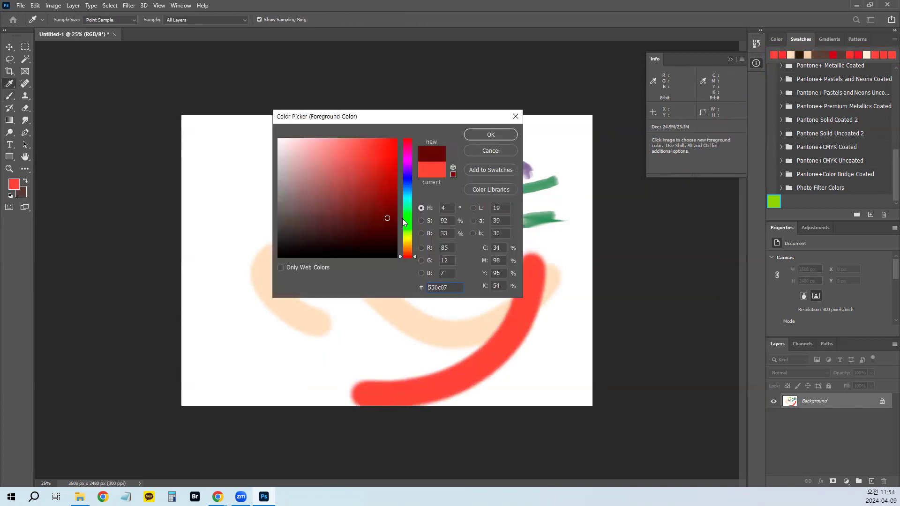
{"action": "left_click", "coordinate": [407, 181]}
{"action": "left_click", "coordinate": [476, 136]}
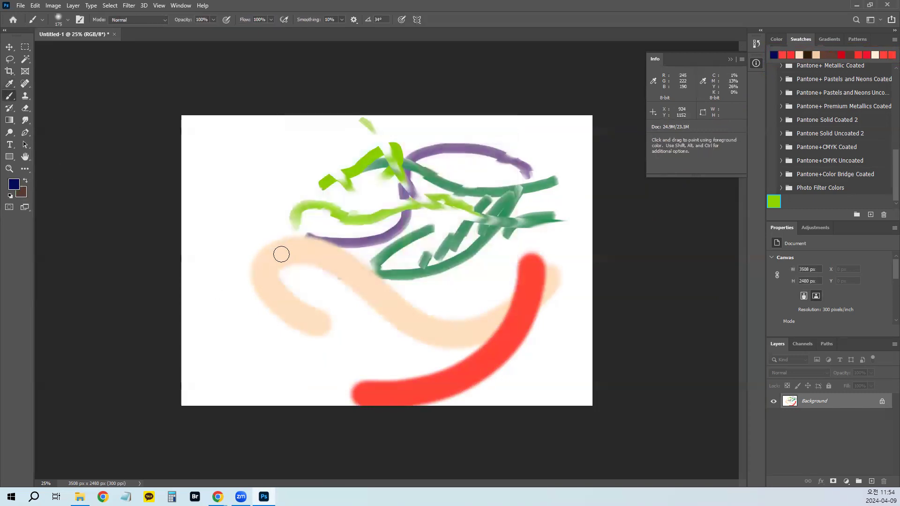
{"action": "mouse_move", "coordinate": [279, 251]}
{"action": "left_mouse_down"}
{"action": "mouse_move", "coordinate": [234, 199]}
{"action": "mouse_move", "coordinate": [301, 145]}
{"action": "left_mouse_up"}
{"action": "left_click_drag", "start_coordinate": [276, 319], "coordinate": [227, 350]}
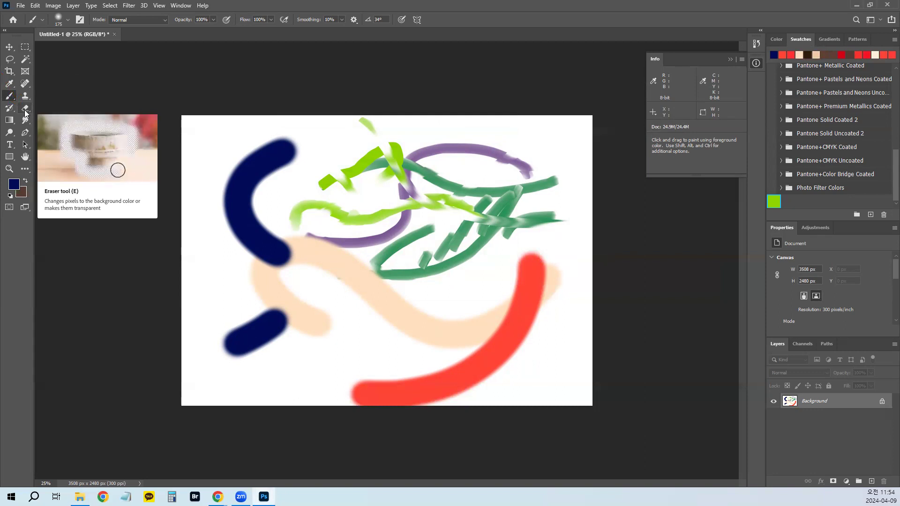
Switch to the Eraser Tool and set its size to 250 px
{"action": "left_click", "coordinate": [26, 113]}
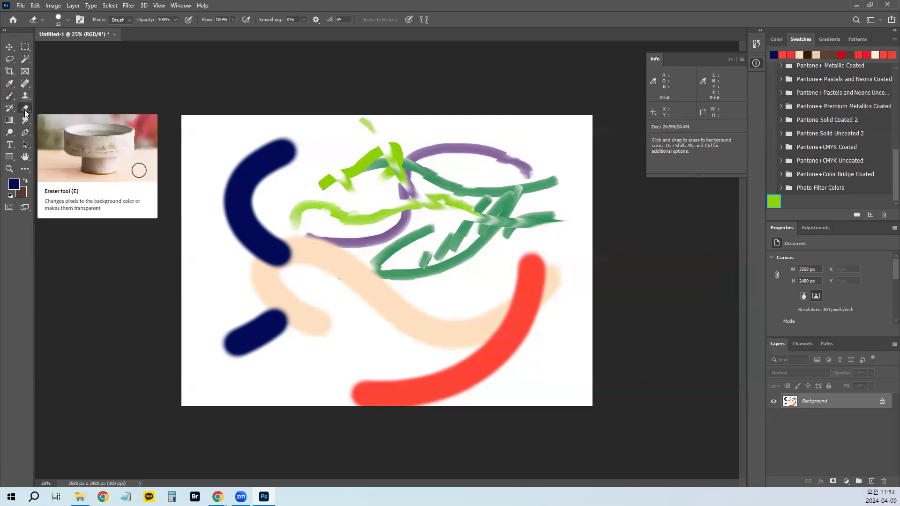
{"action": "left_click", "coordinate": [9, 97]}
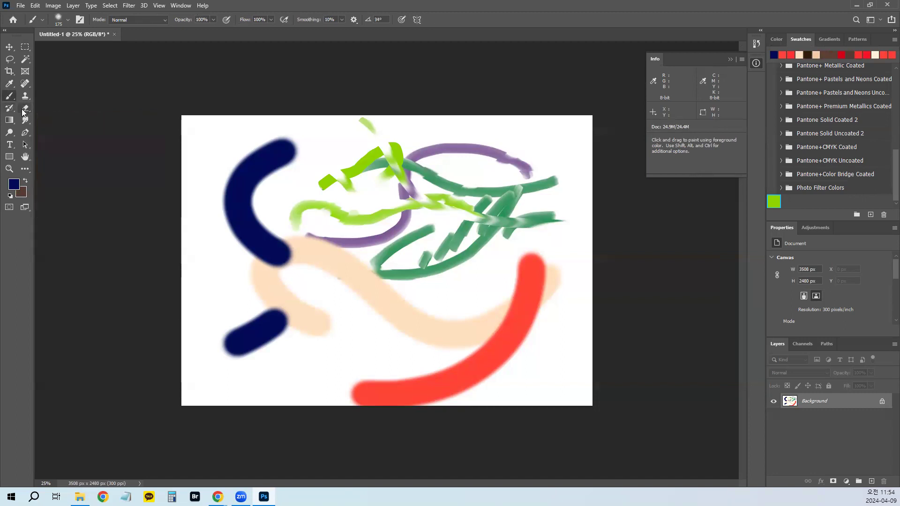
{"action": "left_click", "coordinate": [27, 110]}
{"action": "key", "text": "bracketright"}
{"action": "key", "text": "bracketright"}
{"action": "key", "text": "bracketright"}
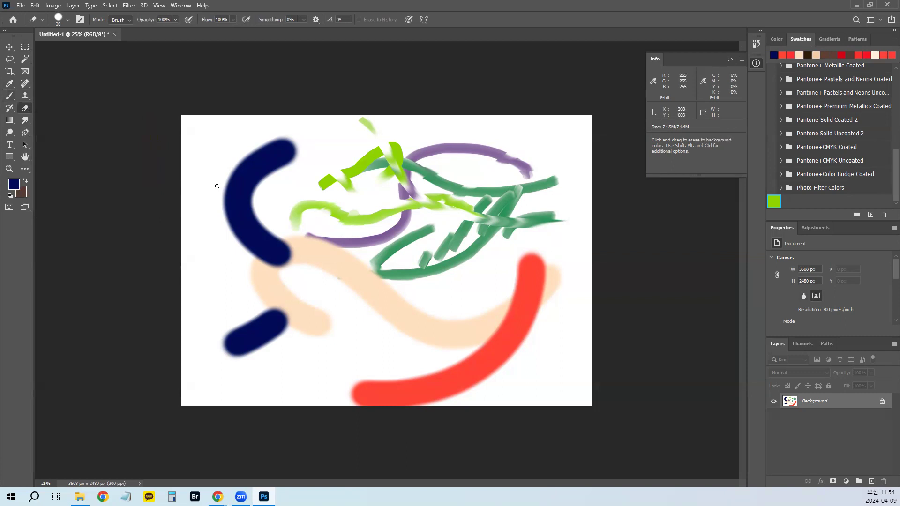
{"action": "key", "text": "bracketright"}
{"action": "key", "text": "bracketright"}
{"action": "key", "text": "bracketright"}
{"action": "key", "text": "bracketright"}
{"action": "key", "text": "bracketright"}
{"action": "key", "text": "bracketright"}
{"action": "key", "text": "bracketright"}
{"action": "key", "text": "bracketright"}
{"action": "key", "text": "bracketright"}
{"action": "key", "text": "bracketleft"}
{"action": "key", "text": "bracketleft"}
Reset the colors to default black and white and erase the strokes across the upper part of the canvas
{"action": "key", "text": "d"}
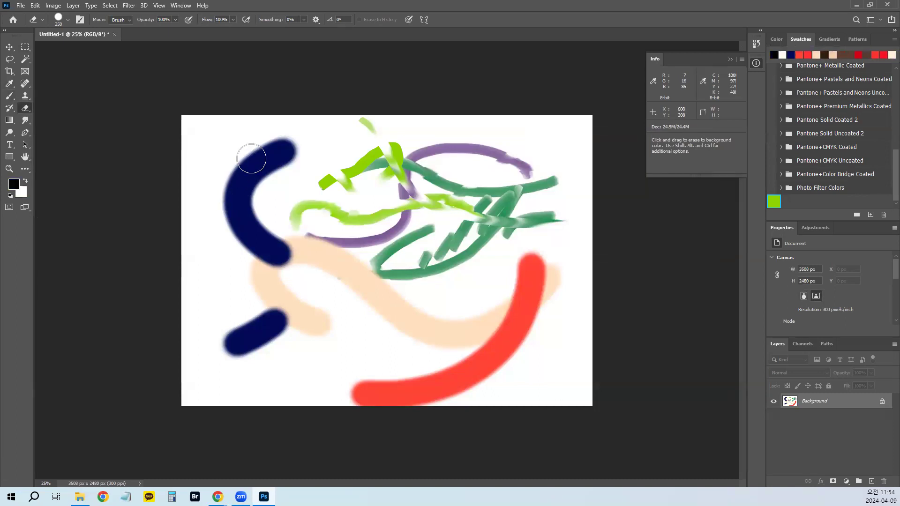
{"action": "mouse_move", "coordinate": [324, 139]}
{"action": "left_mouse_down"}
{"action": "mouse_move", "coordinate": [251, 160]}
{"action": "mouse_move", "coordinate": [225, 178]}
{"action": "mouse_move", "coordinate": [313, 156]}
{"action": "mouse_move", "coordinate": [214, 218]}
{"action": "mouse_move", "coordinate": [404, 123]}
{"action": "mouse_move", "coordinate": [331, 134]}
{"action": "mouse_move", "coordinate": [338, 141]}
{"action": "mouse_move", "coordinate": [560, 115]}
{"action": "mouse_move", "coordinate": [431, 150]}
{"action": "mouse_move", "coordinate": [383, 153]}
{"action": "mouse_move", "coordinate": [608, 151]}
{"action": "mouse_move", "coordinate": [318, 170]}
{"action": "mouse_move", "coordinate": [465, 171]}
{"action": "mouse_move", "coordinate": [493, 183]}
{"action": "mouse_move", "coordinate": [314, 184]}
{"action": "mouse_move", "coordinate": [612, 183]}
{"action": "mouse_move", "coordinate": [256, 193]}
{"action": "mouse_move", "coordinate": [292, 188]}
{"action": "left_mouse_up"}
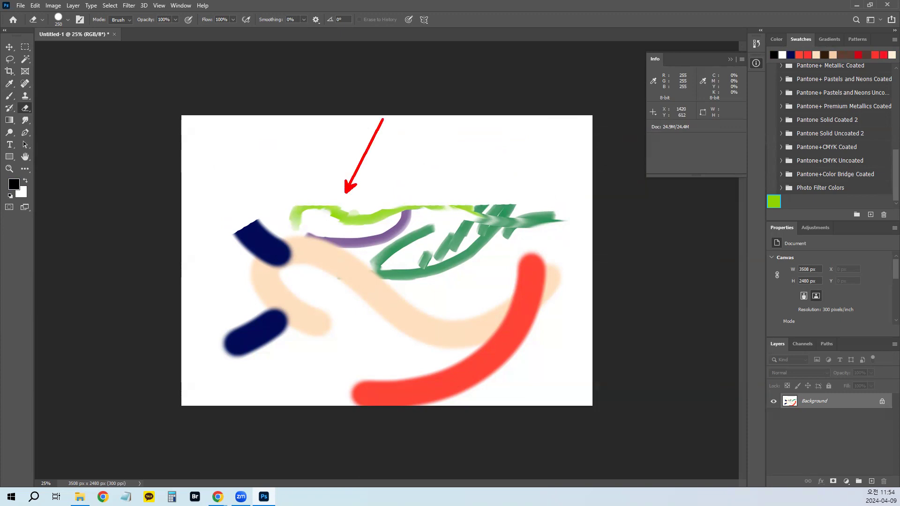
{"action": "key", "text": "alt"}
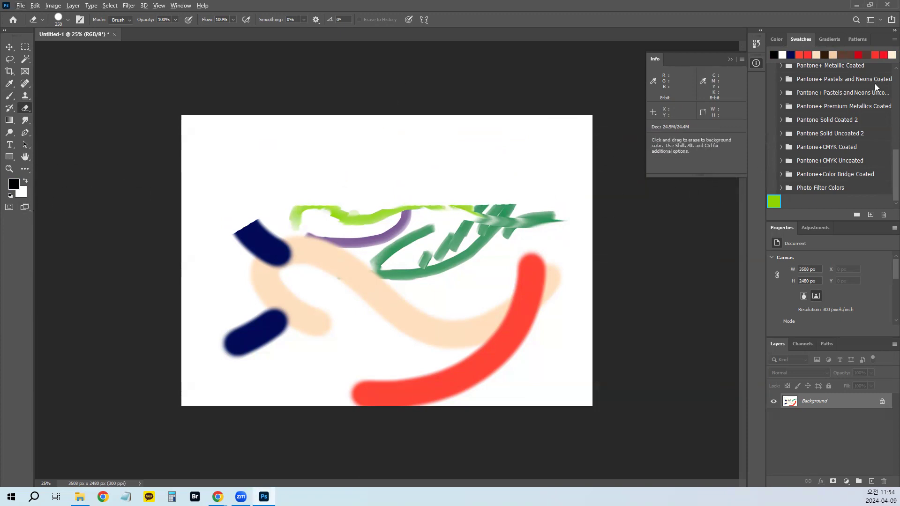
Set the foreground to red and the background to brown from the recent swatches, and erase a curved path in the background color
{"action": "left_click", "coordinate": [884, 56]}
{"action": "left_click", "coordinate": [883, 56], "text": "alt"}
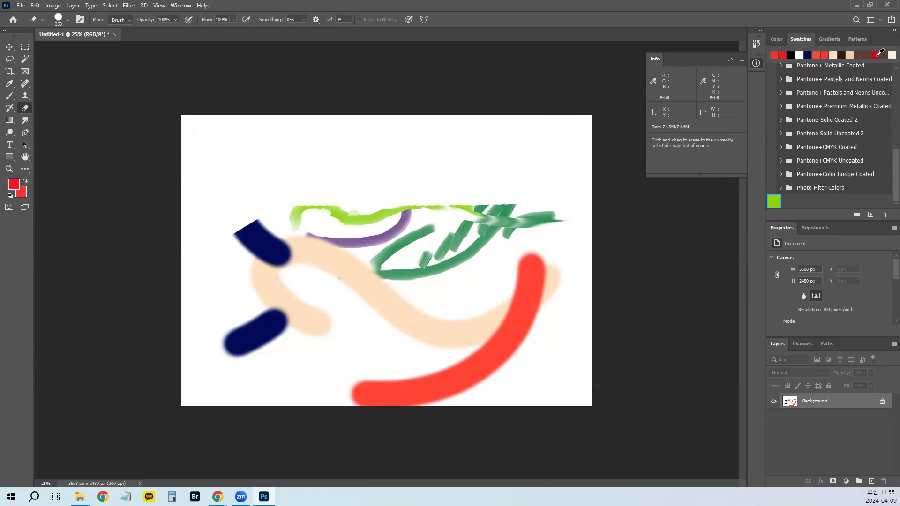
{"action": "left_click", "coordinate": [859, 53], "text": "alt"}
{"action": "mouse_move", "coordinate": [343, 280]}
{"action": "left_mouse_down"}
{"action": "mouse_move", "coordinate": [294, 182]}
{"action": "mouse_move", "coordinate": [356, 144]}
{"action": "left_mouse_up"}
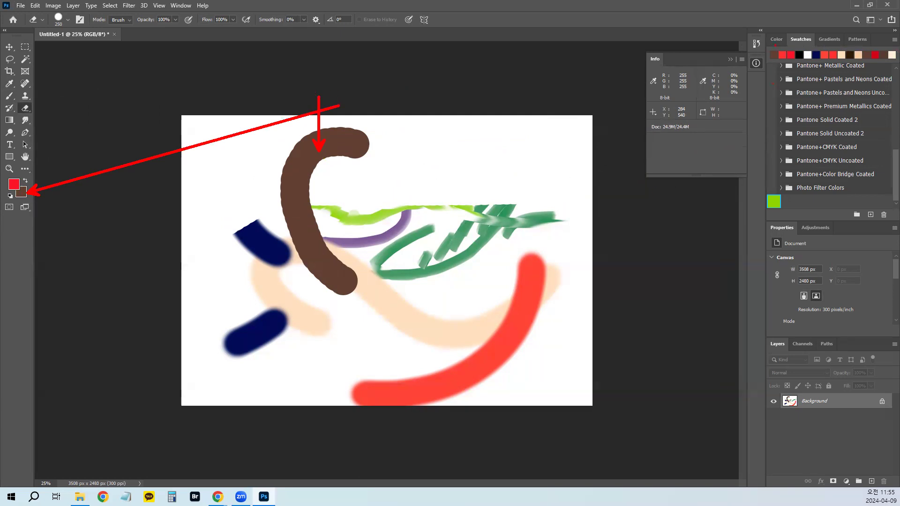
{"action": "key", "text": "Escape"}
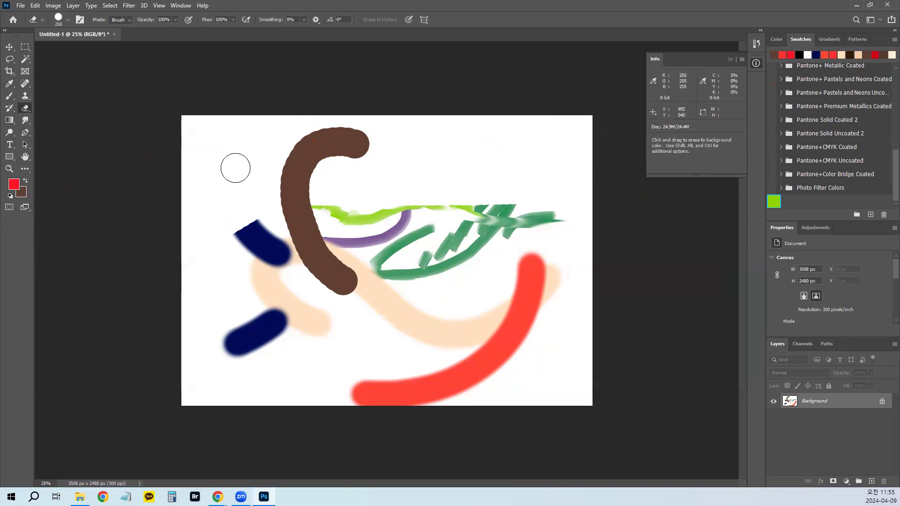
Collapse the Info panel and erase a second path across the upper canvas with the brown background color
{"action": "left_click", "coordinate": [731, 60]}
{"action": "left_click_drag", "start_coordinate": [812, 402], "coordinate": [702, 210]}
{"action": "key", "text": "Escape"}
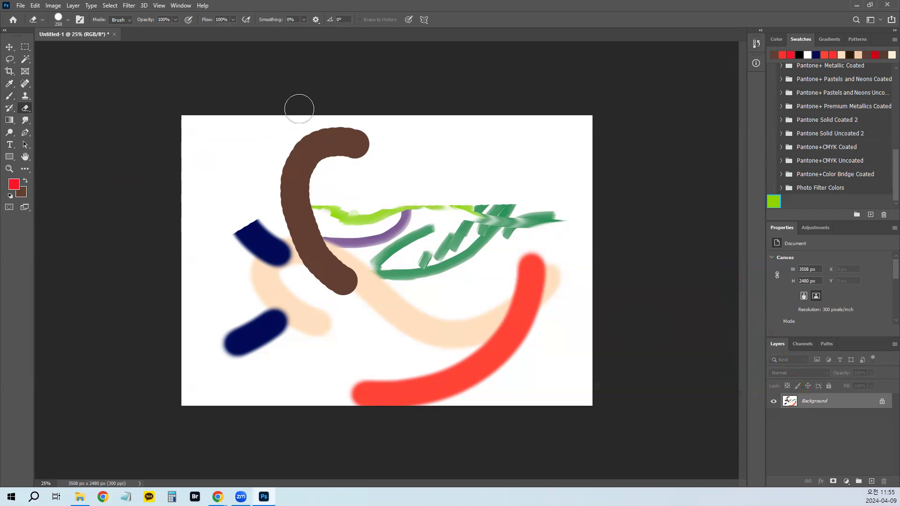
{"action": "mouse_move", "coordinate": [305, 129]}
{"action": "left_mouse_down"}
{"action": "mouse_move", "coordinate": [401, 171]}
{"action": "mouse_move", "coordinate": [438, 171]}
{"action": "left_mouse_up"}
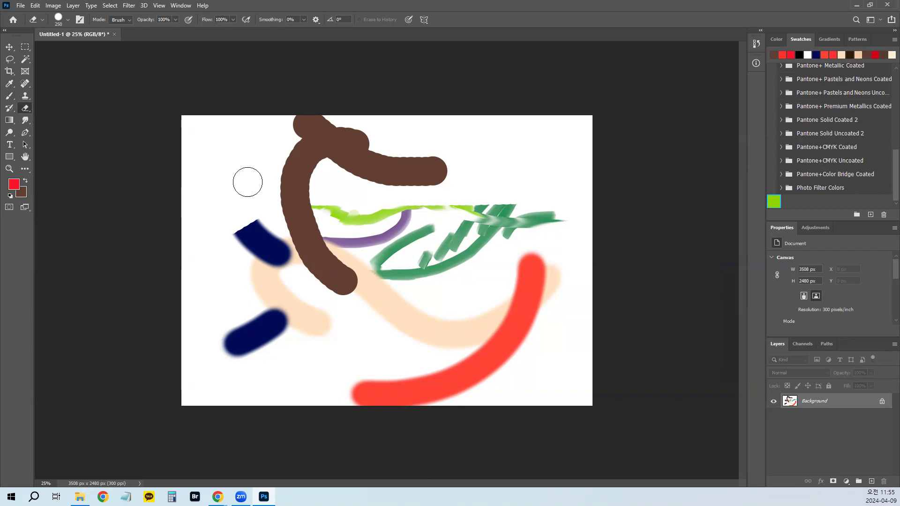
Restore the default black and white colors, erase the central strokes to white, and brush a black zigzag over that area
{"action": "key", "text": "d"}
{"action": "mouse_move", "coordinate": [430, 147]}
{"action": "left_mouse_down"}
{"action": "mouse_move", "coordinate": [226, 218]}
{"action": "mouse_move", "coordinate": [443, 183]}
{"action": "mouse_move", "coordinate": [278, 226]}
{"action": "mouse_move", "coordinate": [351, 234]}
{"action": "mouse_move", "coordinate": [382, 253]}
{"action": "mouse_move", "coordinate": [274, 239]}
{"action": "mouse_move", "coordinate": [413, 216]}
{"action": "mouse_move", "coordinate": [456, 230]}
{"action": "mouse_move", "coordinate": [384, 263]}
{"action": "mouse_move", "coordinate": [408, 268]}
{"action": "left_mouse_up"}
{"action": "key", "text": "b"}
{"action": "mouse_move", "coordinate": [468, 245]}
{"action": "left_mouse_down"}
{"action": "mouse_move", "coordinate": [308, 263]}
{"action": "mouse_move", "coordinate": [464, 250]}
{"action": "mouse_move", "coordinate": [315, 232]}
{"action": "mouse_move", "coordinate": [368, 213]}
{"action": "mouse_move", "coordinate": [378, 158]}
{"action": "left_mouse_up"}
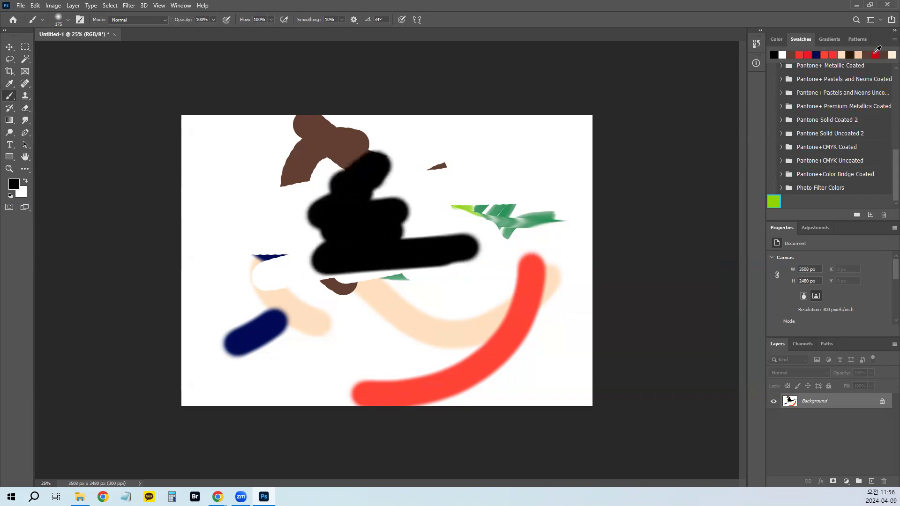
Choose a recent red swatch and paint a long stroke and a short vertical stroke over the black zigzag
{"action": "left_click", "coordinate": [830, 55]}
{"action": "left_click_drag", "start_coordinate": [476, 252], "coordinate": [330, 267]}
{"action": "left_click_drag", "start_coordinate": [357, 220], "coordinate": [365, 258]}
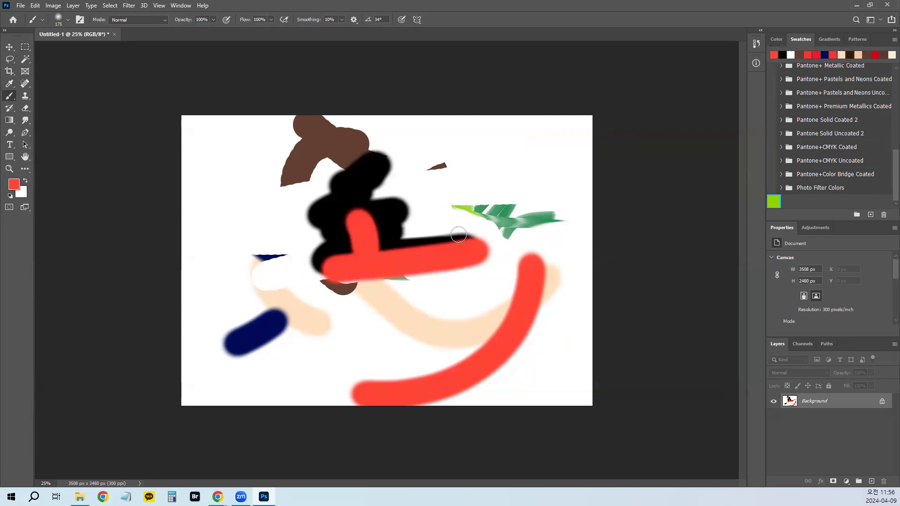
Draw a rectangular selection across the middle of the canvas, and erase and paint red strokes within its boundary
{"action": "key", "text": "m"}
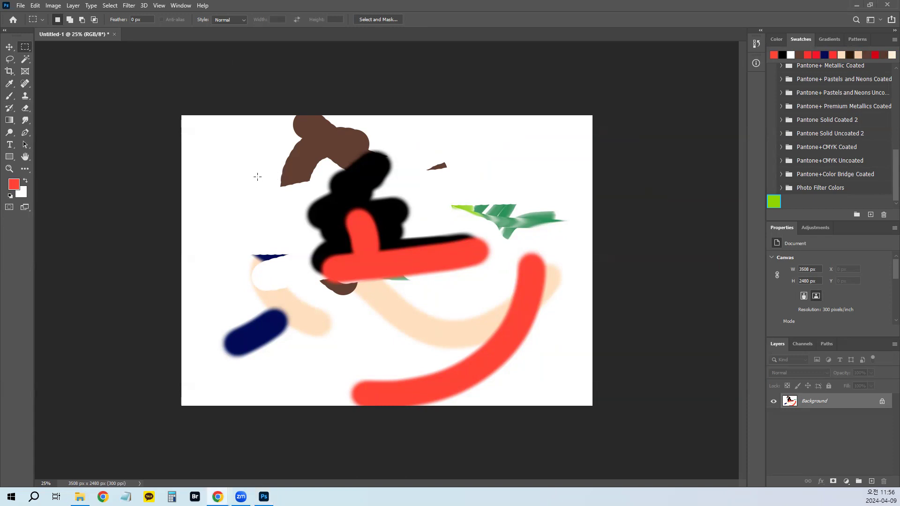
{"action": "left_click_drag", "start_coordinate": [260, 170], "coordinate": [534, 350]}
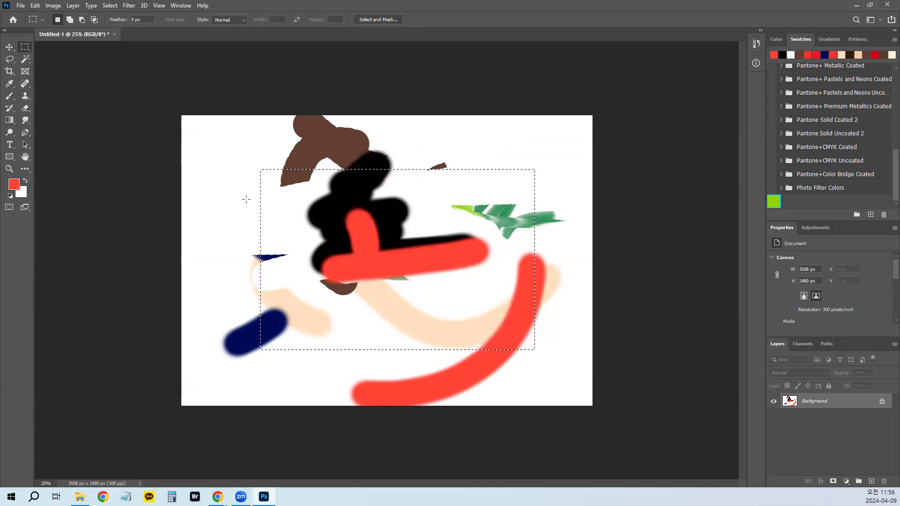
{"action": "key", "text": "e"}
{"action": "mouse_move", "coordinate": [349, 181]}
{"action": "left_mouse_down"}
{"action": "mouse_move", "coordinate": [300, 185]}
{"action": "mouse_move", "coordinate": [298, 165]}
{"action": "mouse_move", "coordinate": [268, 175]}
{"action": "mouse_move", "coordinate": [413, 169]}
{"action": "mouse_move", "coordinate": [415, 189]}
{"action": "mouse_move", "coordinate": [512, 176]}
{"action": "mouse_move", "coordinate": [470, 196]}
{"action": "mouse_move", "coordinate": [397, 195]}
{"action": "mouse_move", "coordinate": [432, 152]}
{"action": "mouse_move", "coordinate": [252, 227]}
{"action": "mouse_move", "coordinate": [374, 205]}
{"action": "mouse_move", "coordinate": [360, 215]}
{"action": "mouse_move", "coordinate": [228, 231]}
{"action": "left_mouse_up"}
{"action": "key", "text": "b"}
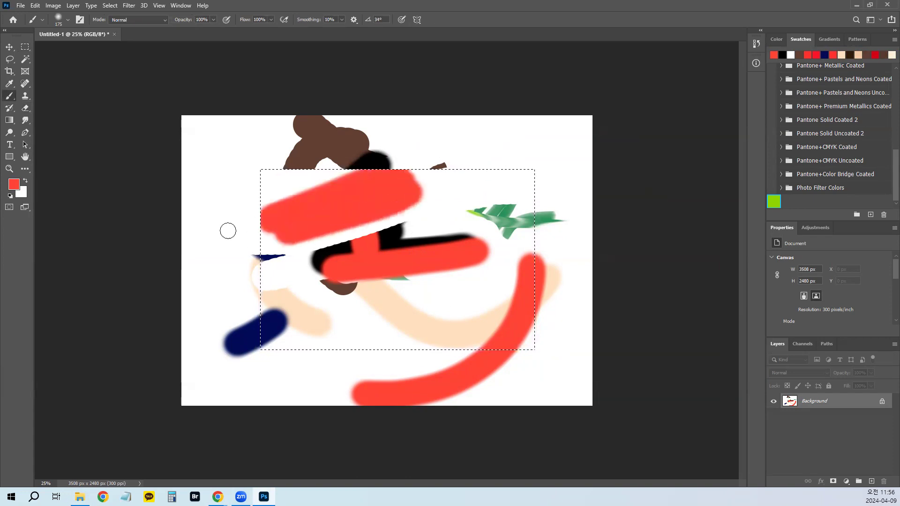
{"action": "left_click_drag", "start_coordinate": [413, 190], "coordinate": [489, 188]}
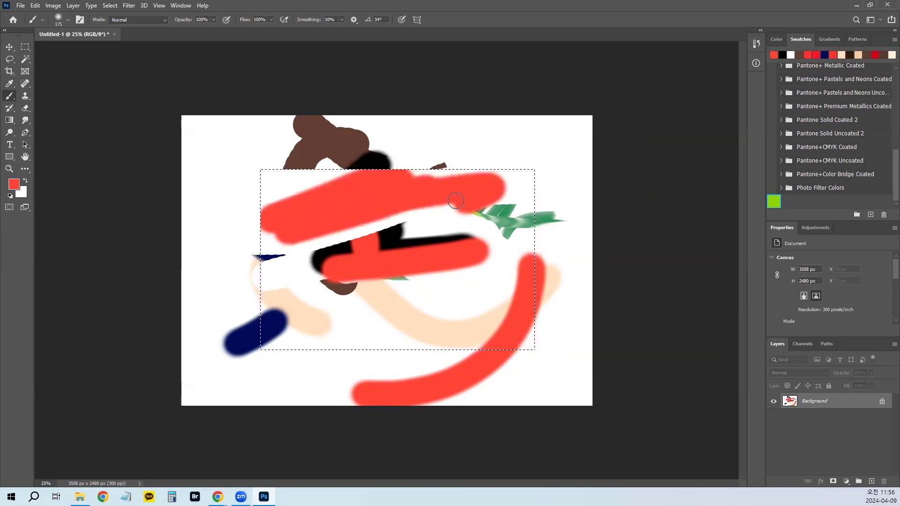
Try covering the whole selection with red using a brush enlarged to 2300 px, and undo the fill
{"action": "key", "text": "bracketright"}
{"action": "key", "text": "bracketright"}
{"action": "mouse_move", "coordinate": [266, 211]}
{"action": "left_mouse_down"}
{"action": "mouse_move", "coordinate": [617, 239]}
{"action": "mouse_move", "coordinate": [71, 292]}
{"action": "left_mouse_up"}
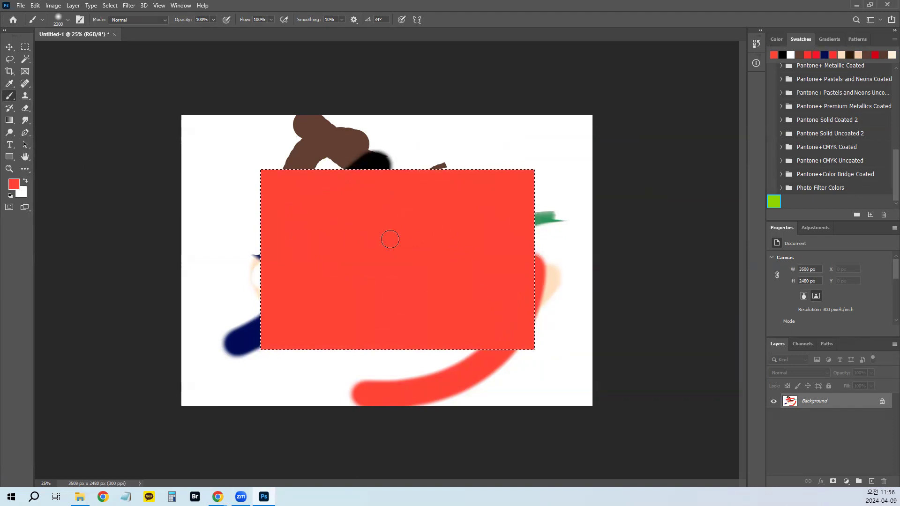
{"action": "key", "text": "ctrl+z"}
Reduce the brush size to 1300 px, try a large soft red dab inside the selection, and undo it
{"action": "key", "text": "bracketleft"}
{"action": "key", "text": "bracketleft"}
{"action": "key", "text": "bracketleft"}
{"action": "key", "text": "bracketleft"}
{"action": "key", "text": "bracketleft"}
{"action": "key", "text": "bracketleft"}
{"action": "key", "text": "bracketleft"}
{"action": "key", "text": "bracketleft"}
{"action": "key", "text": "bracketleft"}
{"action": "key", "text": "bracketleft"}
{"action": "key", "text": "bracketleft"}
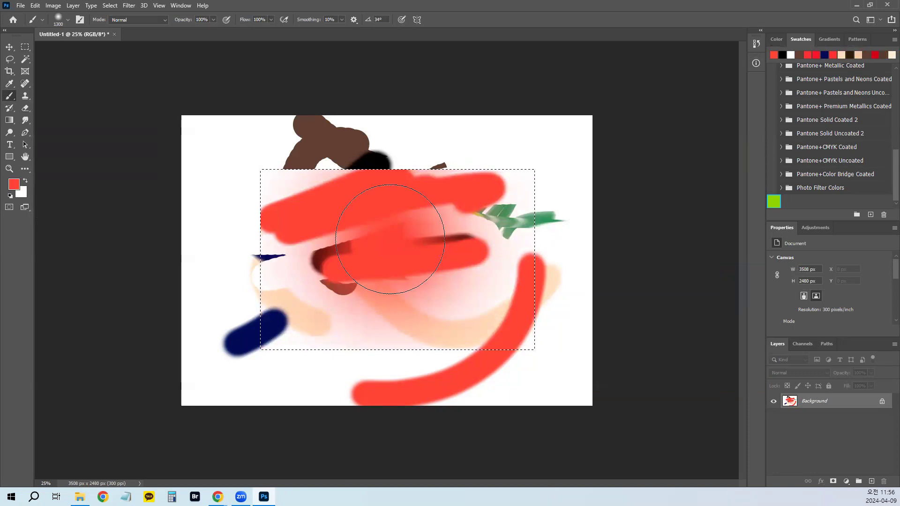
{"action": "key", "text": "ctrl+z"}
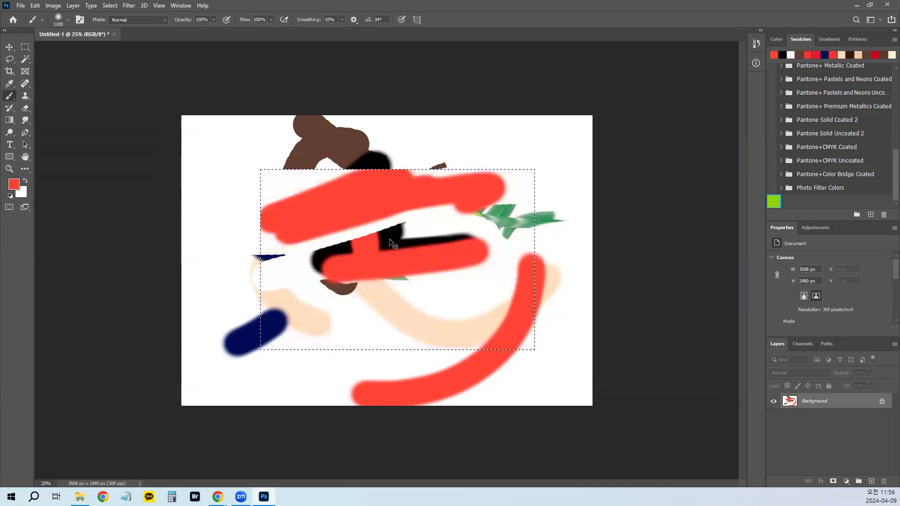
Undo the last red strokes, and fill the rectangular selection with the foreground red followed by the background white
{"action": "key", "text": "ctrl+z"}
{"action": "key", "text": "ctrl+z"}
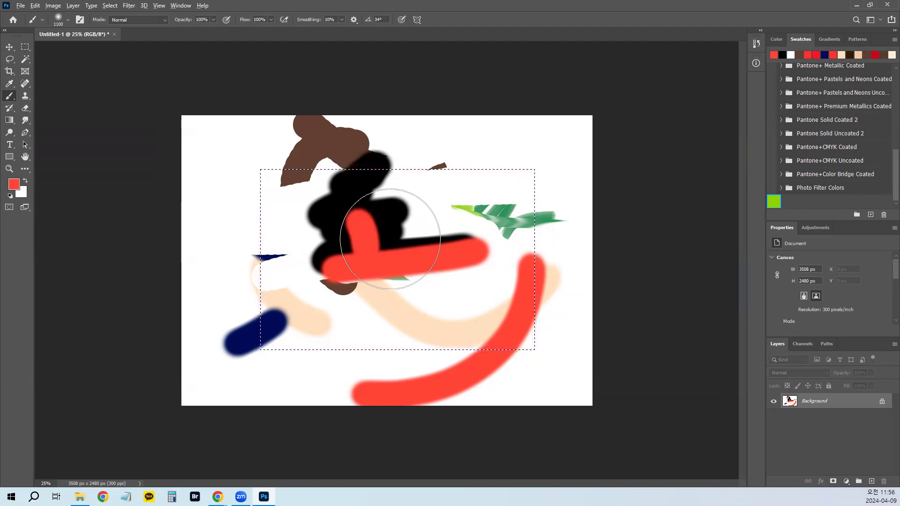
{"action": "key", "text": "alt+BackSpace"}
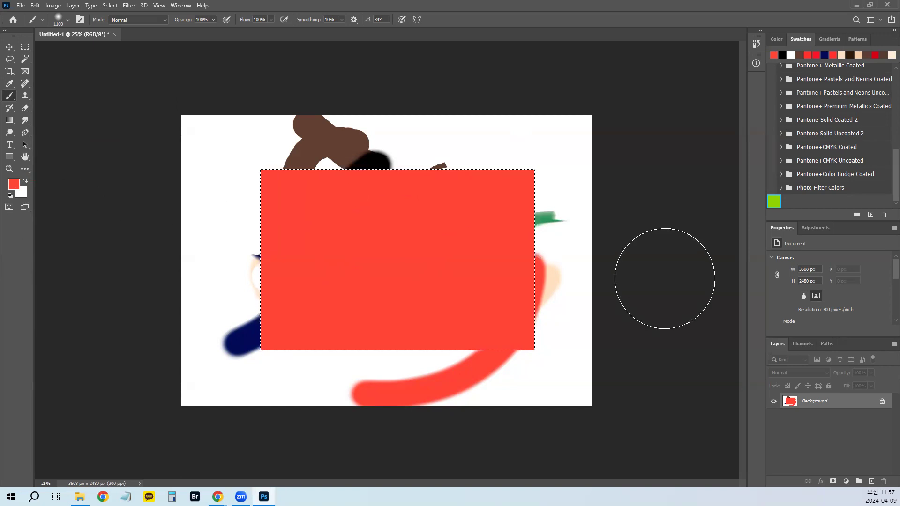
{"action": "key", "text": "ctrl+BackSpace"}
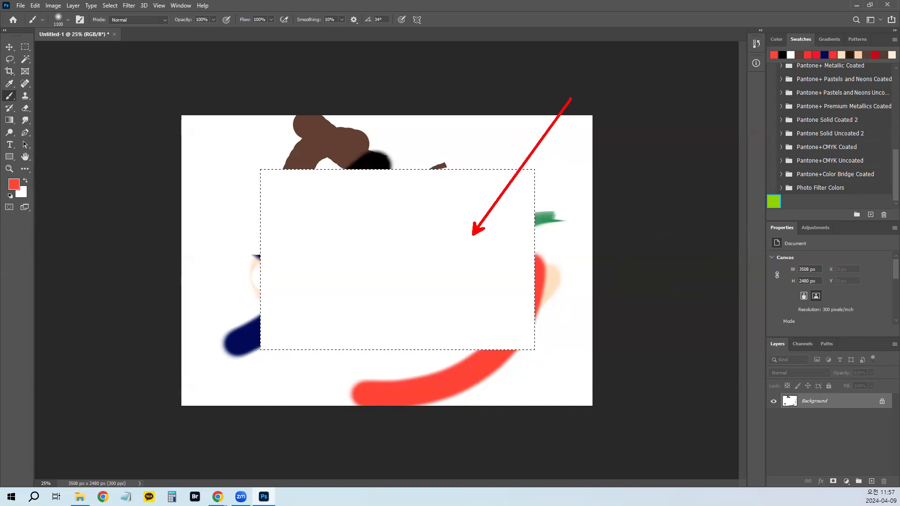
Deselect the rectangle and fill the whole canvas with the foreground red, followed by the background white
{"action": "key", "text": "ctrl+d"}
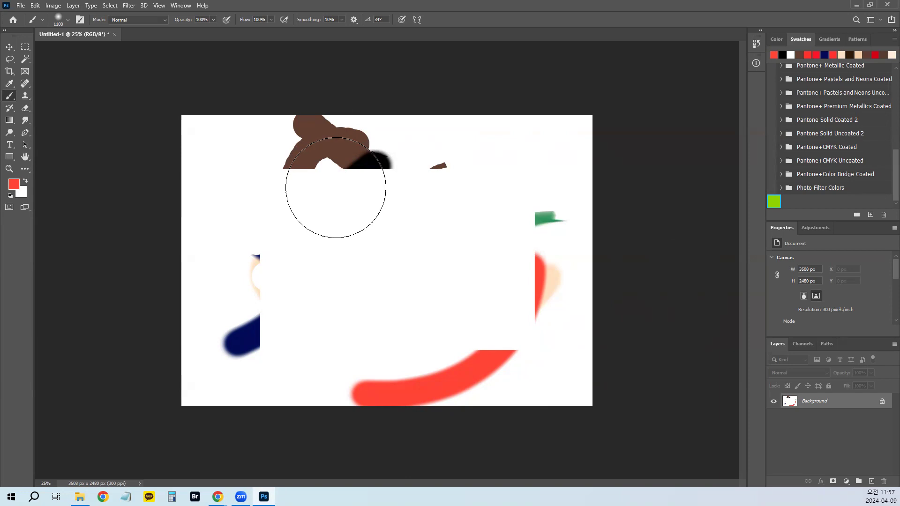
{"action": "key", "text": "alt+BackSpace"}
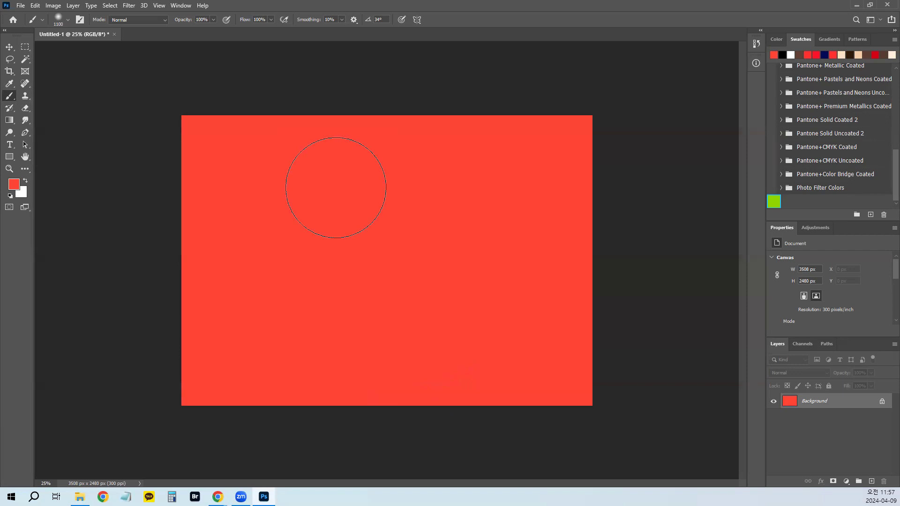
{"action": "key", "text": "ctrl+BackSpace"}
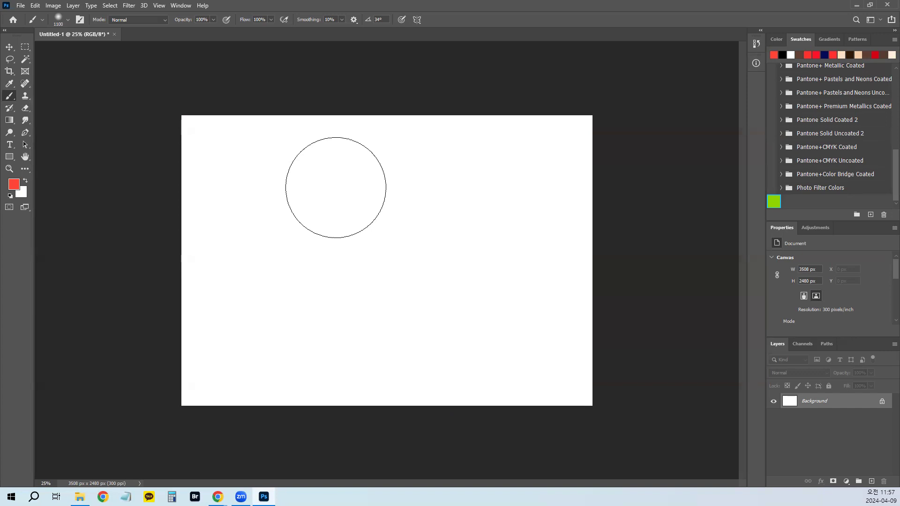
Draw a rectangular selection with a 50 px feather in the middle of the canvas and fill it repeatedly with the foreground red
{"action": "left_click", "coordinate": [26, 48]}
{"action": "left_click", "coordinate": [145, 20]}
{"action": "type", "text": "50"}
{"action": "key", "text": "Return"}
{"action": "left_click_drag", "start_coordinate": [294, 181], "coordinate": [472, 324]}
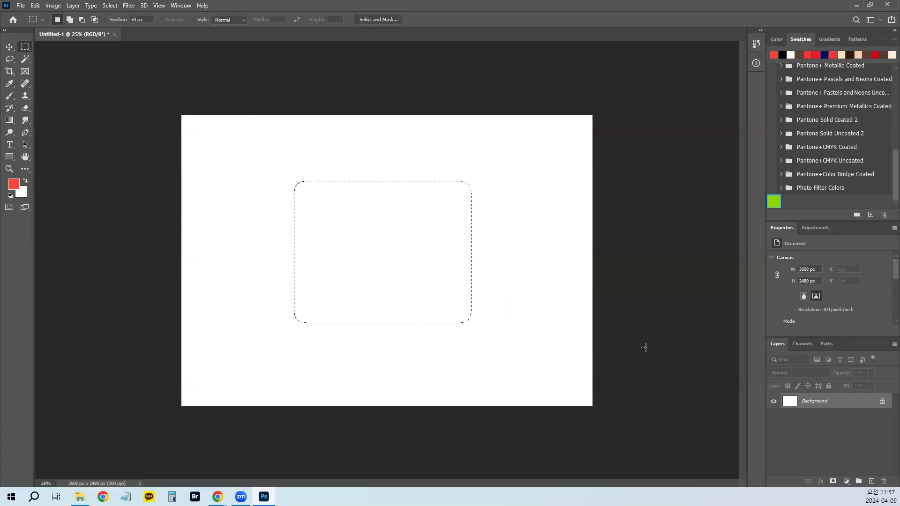
{"action": "key", "text": "alt+BackSpace"}
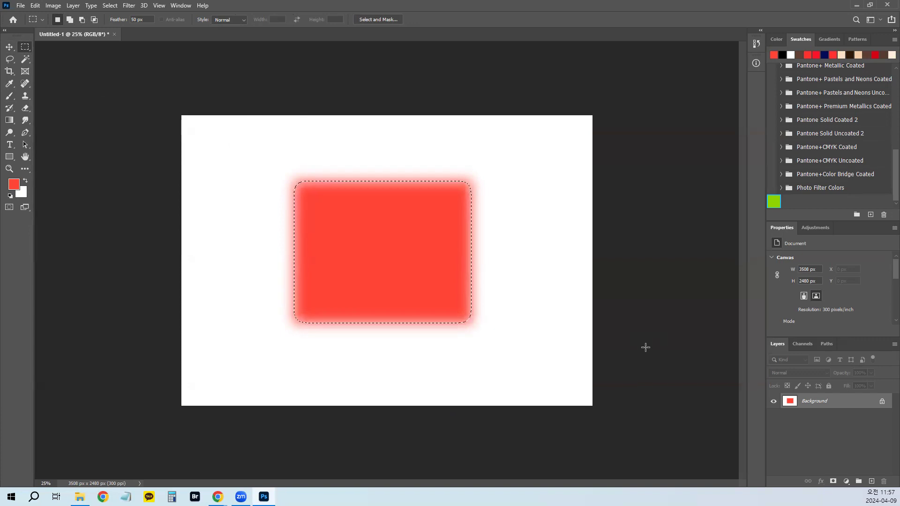
{"action": "key", "text": "alt+BackSpace"}
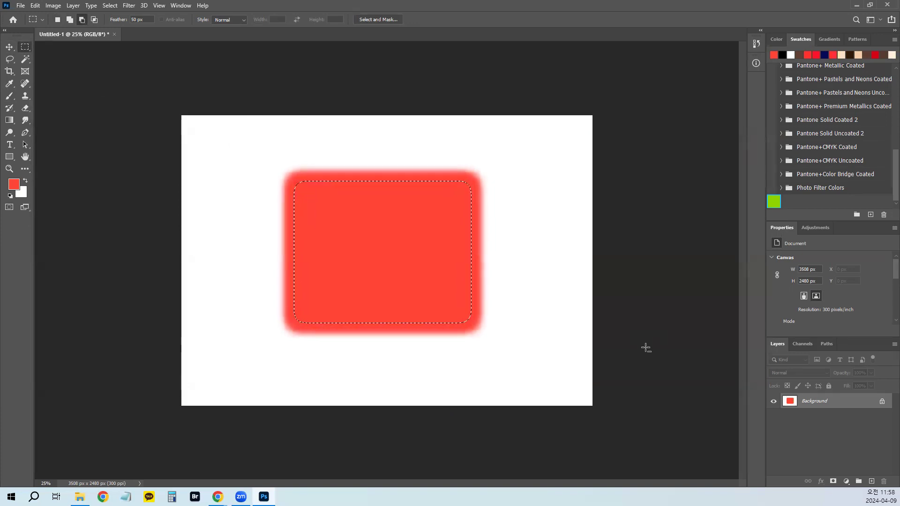
{"action": "key", "text": "ctrl+2"}
{"action": "left_click_drag", "start_coordinate": [490, 168], "coordinate": [567, 119]}
{"action": "left_click_drag", "start_coordinate": [385, 162], "coordinate": [385, 107]}
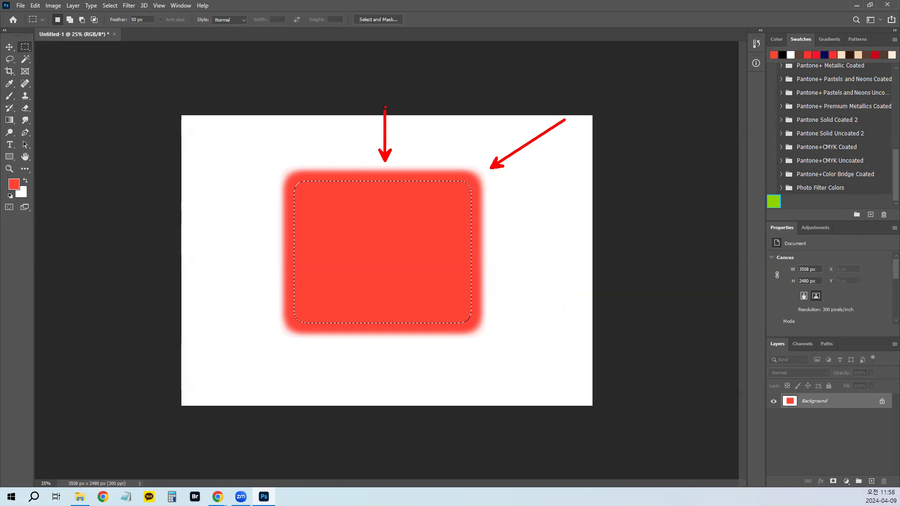
{"action": "key", "text": "Escape"}
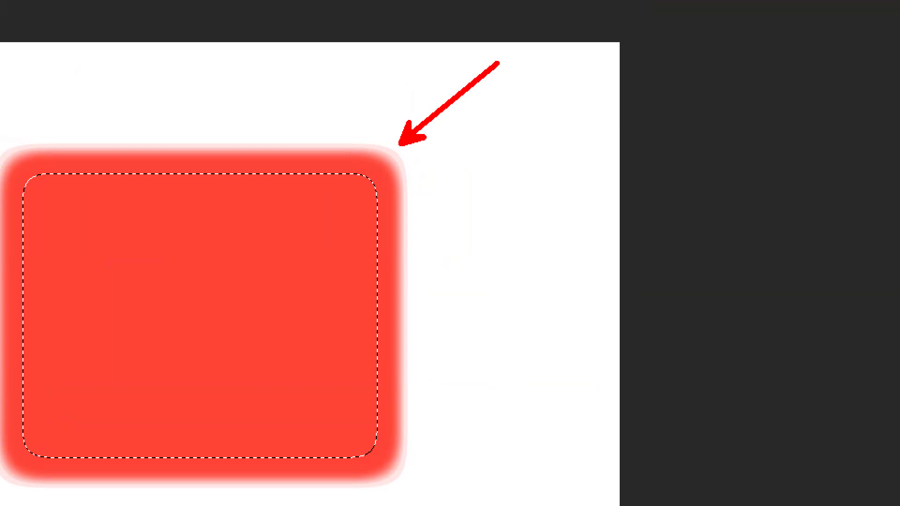
{"action": "key", "text": "Escape"}
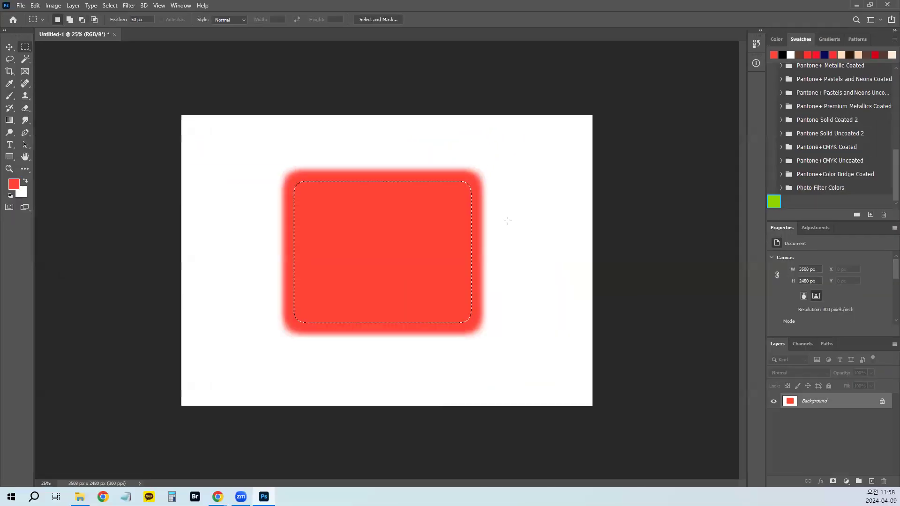
Deselect the filled area and draw a larger feathered rectangular selection around the whole red shape
{"action": "key", "text": "ctrl+d"}
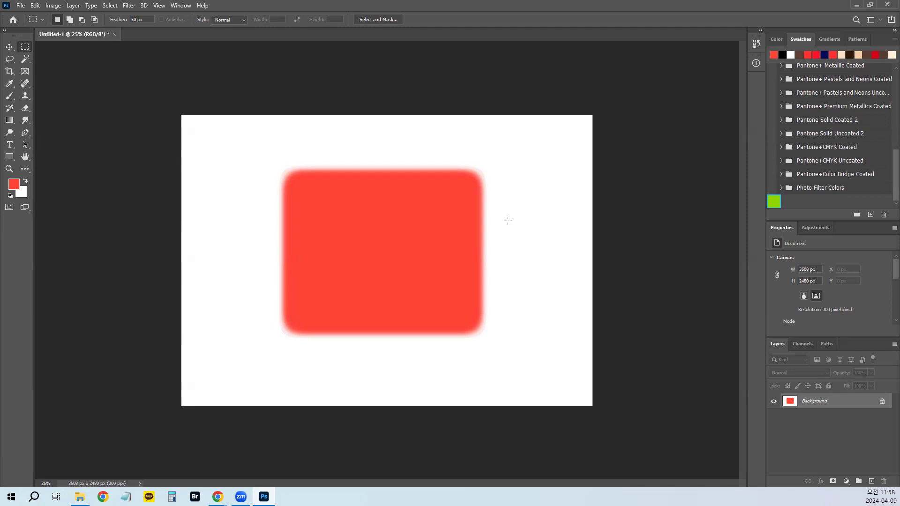
{"action": "key", "text": "ctrl+z"}
{"action": "key", "text": "ctrl+d"}
{"action": "left_click_drag", "start_coordinate": [268, 157], "coordinate": [507, 362]}
Apply a linear red-to-white gradient horizontally across the selection, and replace it with a diagonal one from the upper-right to the lower-left corner
{"action": "left_click", "coordinate": [8, 121]}
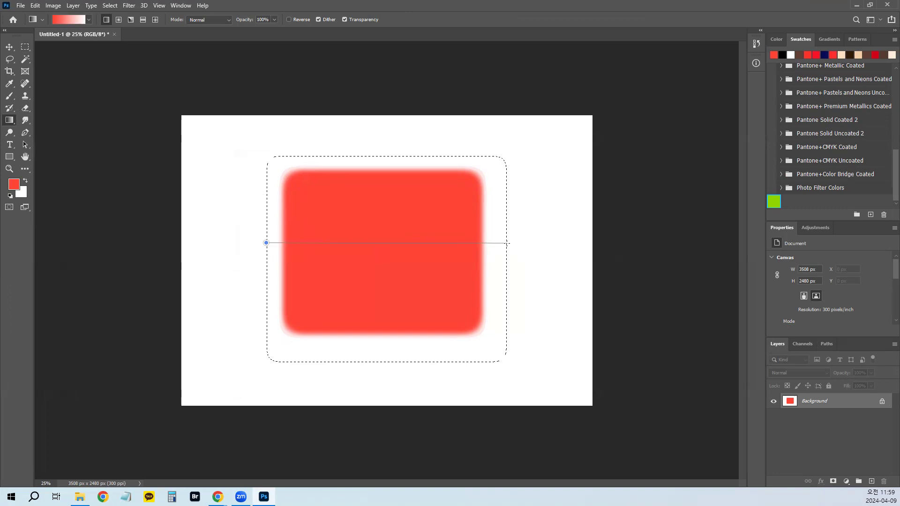
{"action": "left_click_drag", "start_coordinate": [506, 243], "coordinate": [506, 244]}
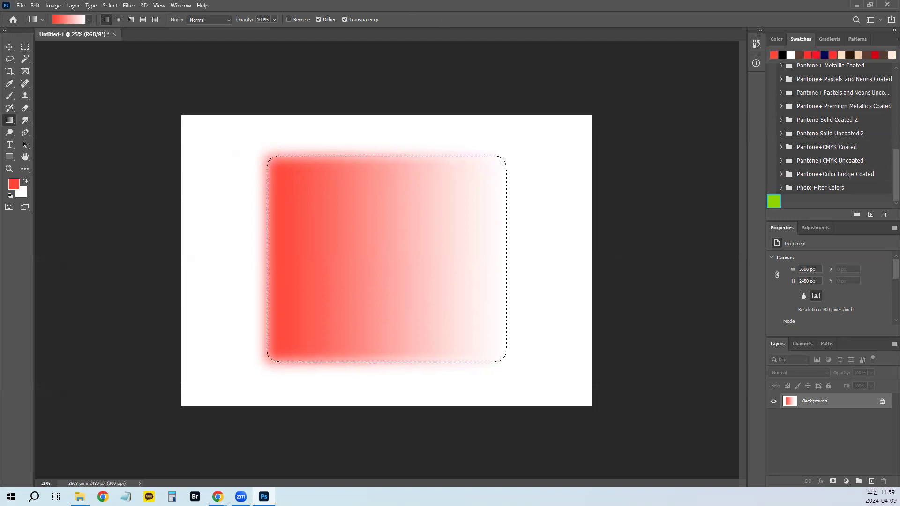
{"action": "left_click_drag", "start_coordinate": [275, 348], "coordinate": [275, 345]}
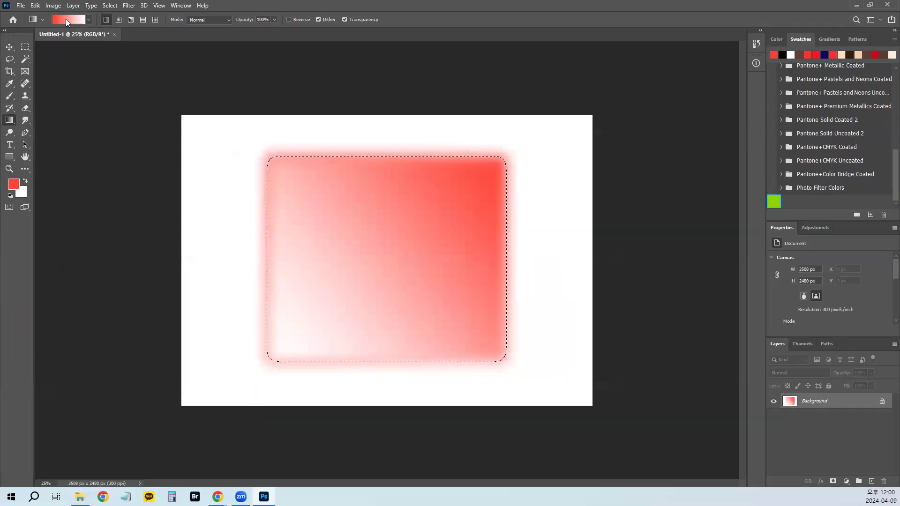
Open the Gradient Editor, bring up the gradient presets beside it, and enlarge the editor's preset list
{"action": "left_click", "coordinate": [131, 37]}
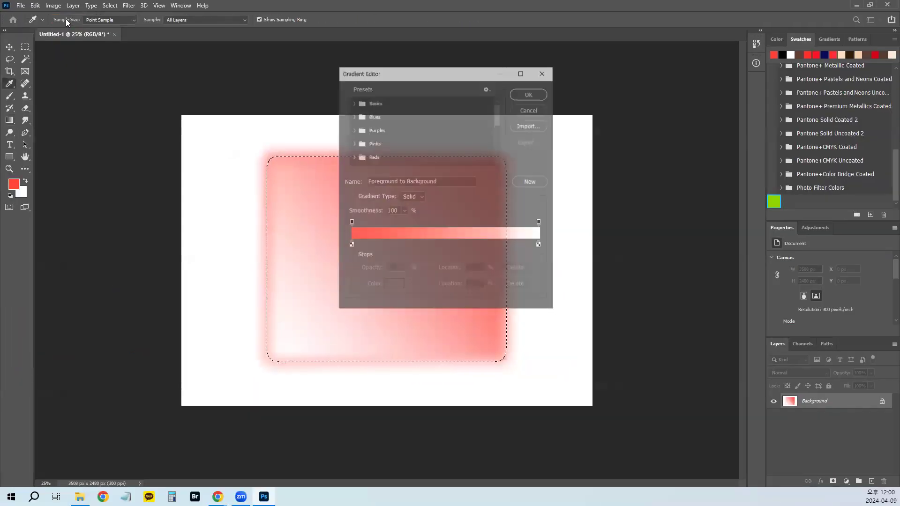
{"action": "left_click_drag", "start_coordinate": [397, 75], "coordinate": [341, 74]}
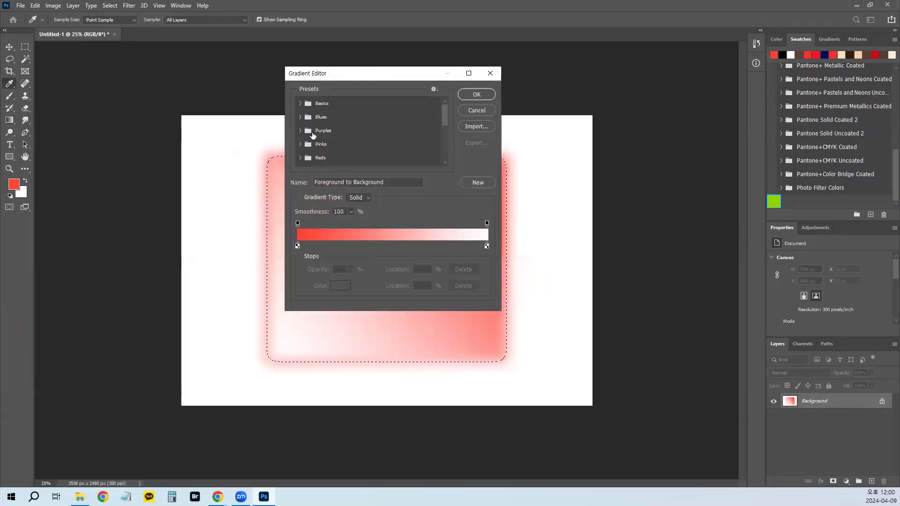
{"action": "left_click", "coordinate": [830, 41]}
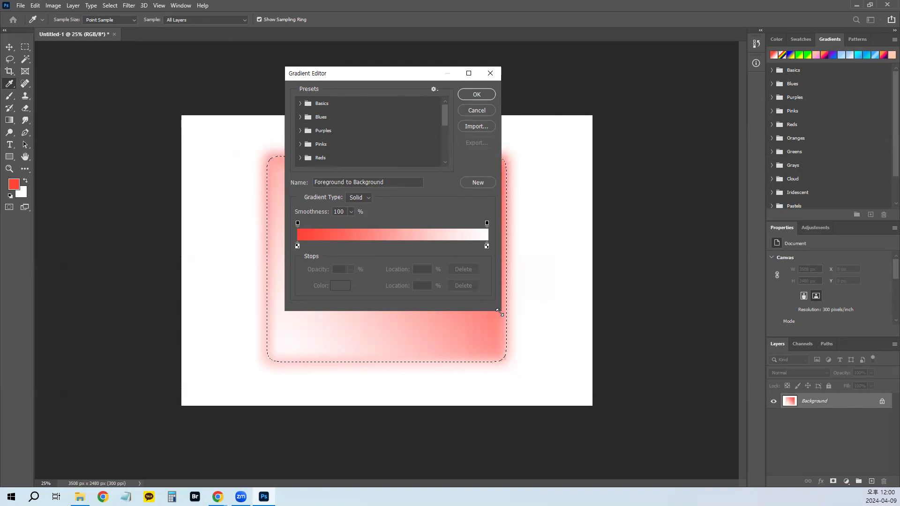
{"action": "left_click_drag", "start_coordinate": [500, 312], "coordinate": [500, 403]}
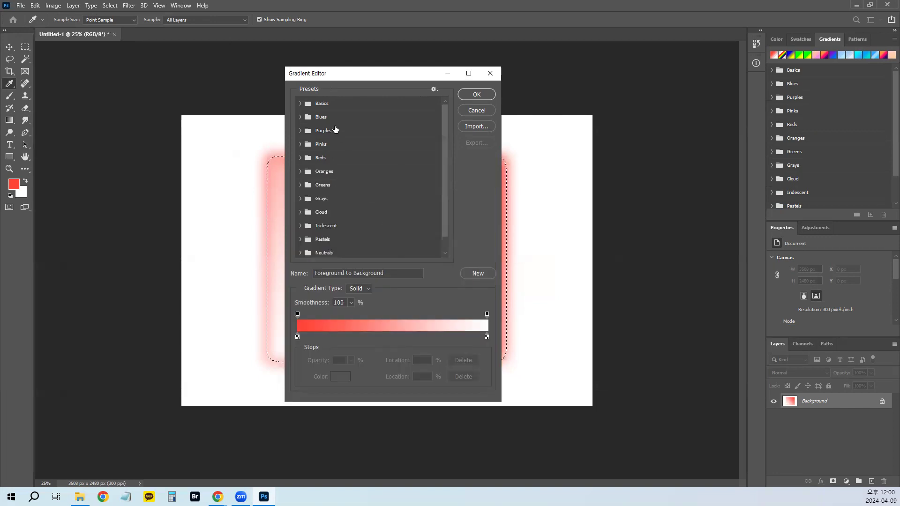
Try the Foreground to Transparent preset from the Basics group and return to Foreground to Background
{"action": "left_click", "coordinate": [300, 104]}
{"action": "left_click", "coordinate": [312, 118]}
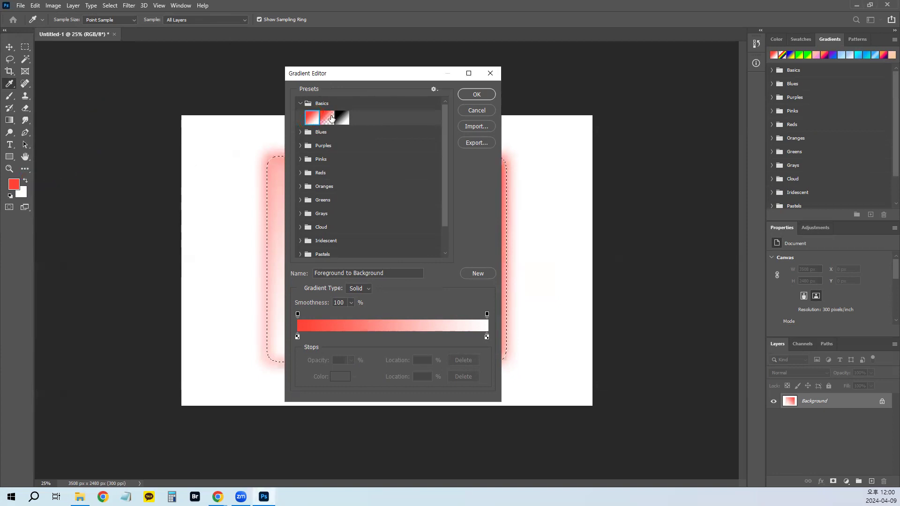
{"action": "left_click", "coordinate": [328, 120]}
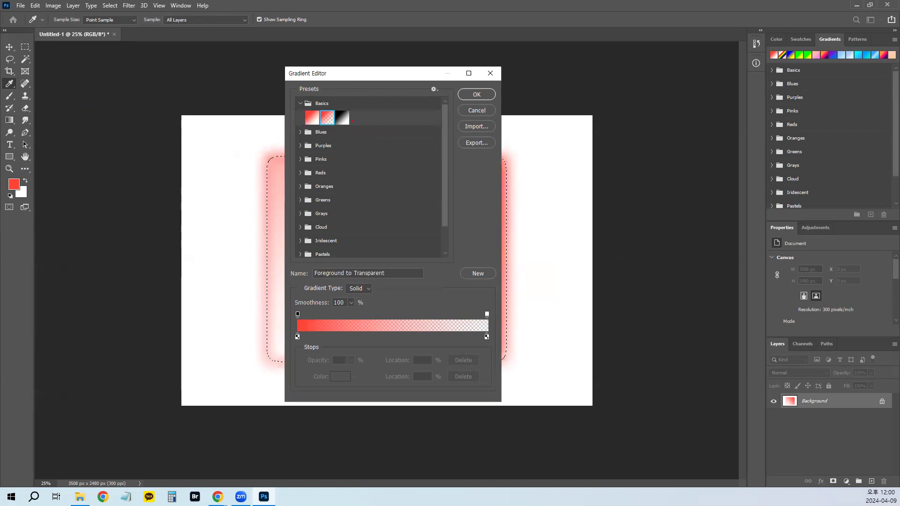
{"action": "left_click_drag", "start_coordinate": [447, 96], "coordinate": [336, 122]}
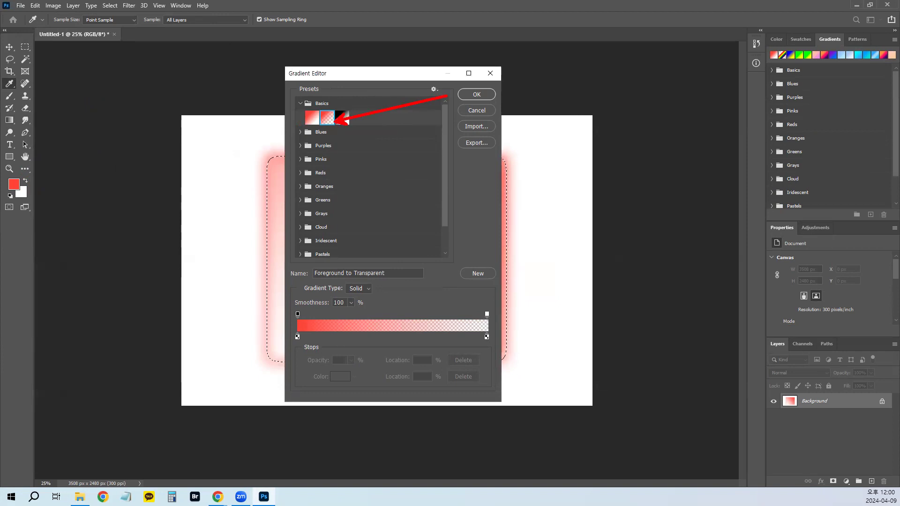
{"action": "key", "text": "Escape"}
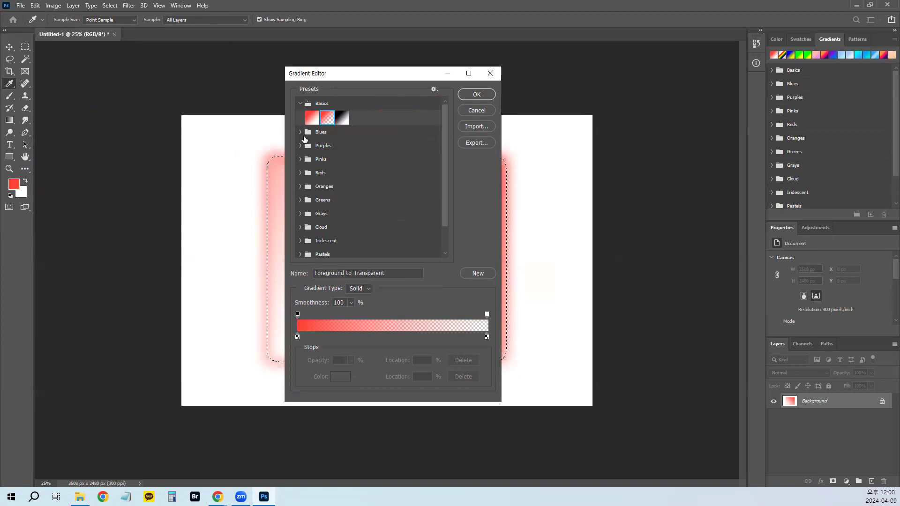
{"action": "left_click", "coordinate": [313, 119]}
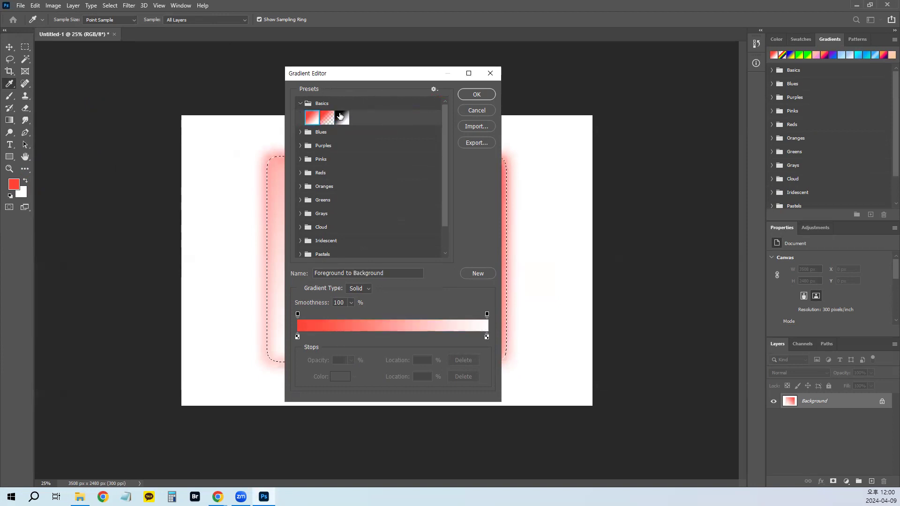
Try several gradients from the Blues preset group, including Blue_24 and Blue_21, and collapse the group
{"action": "left_click", "coordinate": [300, 132]}
{"action": "left_click", "coordinate": [314, 149]}
{"action": "left_click", "coordinate": [342, 161]}
{"action": "left_click", "coordinate": [387, 176]}
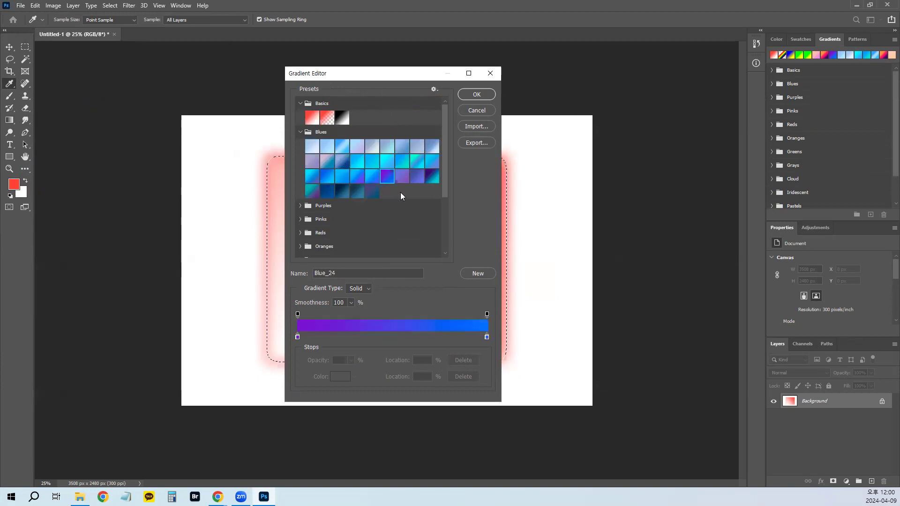
{"action": "left_click", "coordinate": [342, 177]}
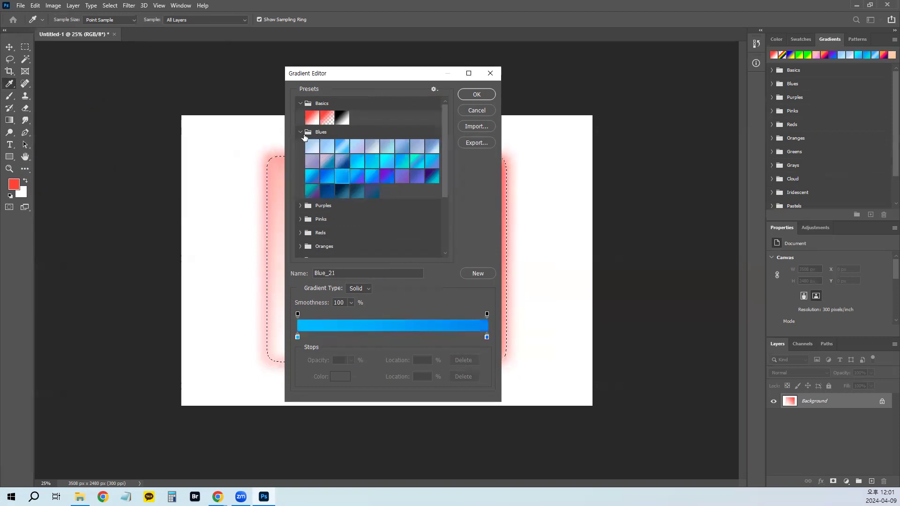
{"action": "left_click", "coordinate": [301, 132]}
Try the Purple_22 gradient from the Purples group and Pink_16 from the Pinks group
{"action": "left_click", "coordinate": [301, 146]}
{"action": "left_click", "coordinate": [358, 189]}
{"action": "left_click", "coordinate": [324, 146]}
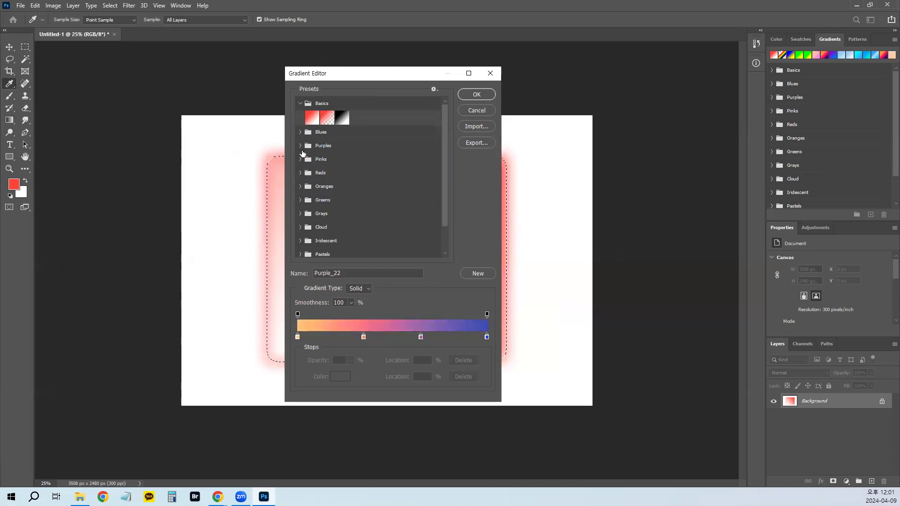
{"action": "left_click", "coordinate": [333, 159]}
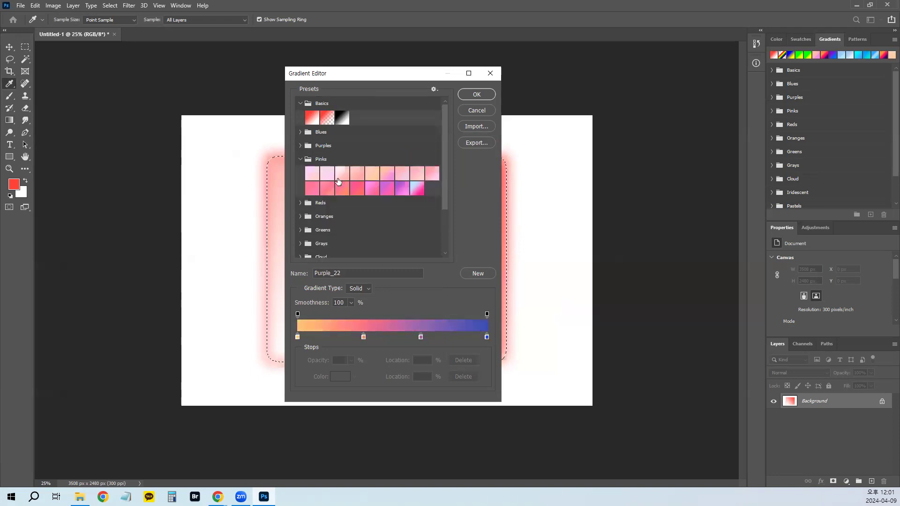
{"action": "left_click", "coordinate": [402, 189]}
{"action": "left_click", "coordinate": [300, 160]}
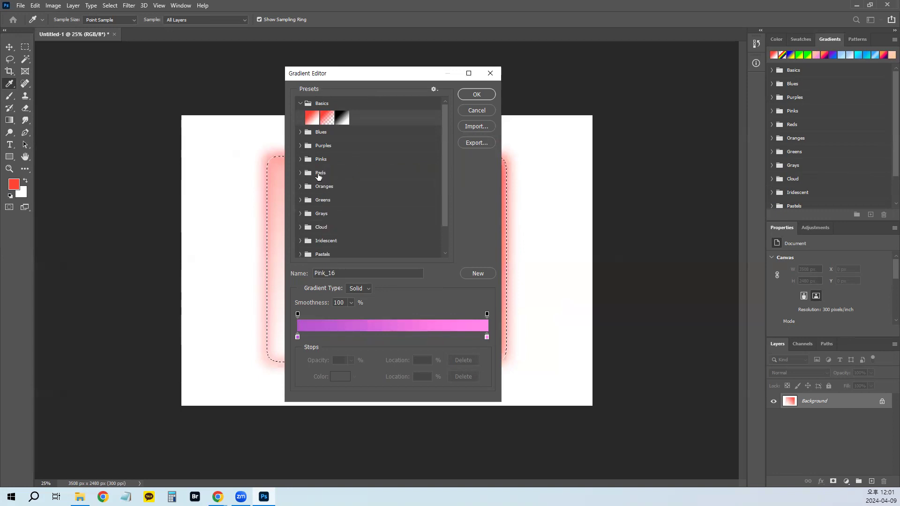
Choose the Orange_05 gradient from the Oranges preset group and shrink the Gradient Editor back to a compact size
{"action": "left_click", "coordinate": [300, 188]}
{"action": "left_click", "coordinate": [370, 201]}
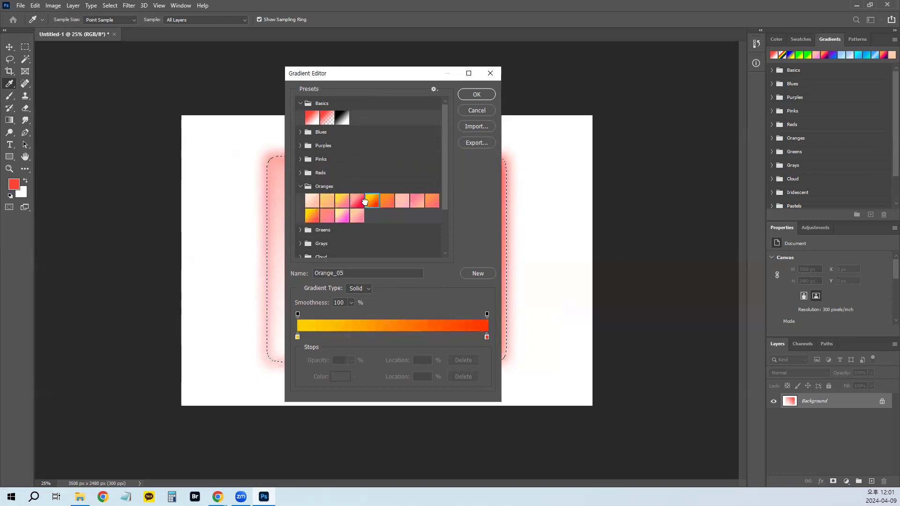
{"action": "left_click", "coordinate": [300, 187]}
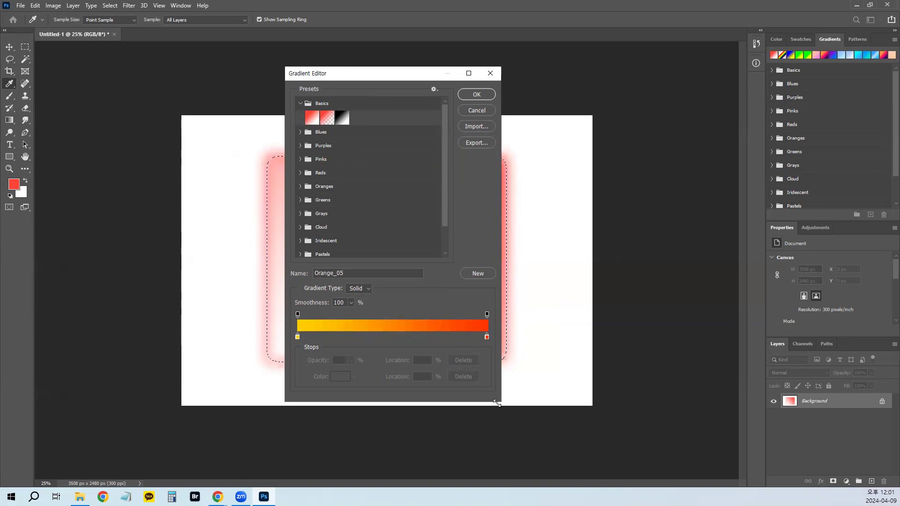
{"action": "left_click_drag", "start_coordinate": [497, 403], "coordinate": [420, 314]}
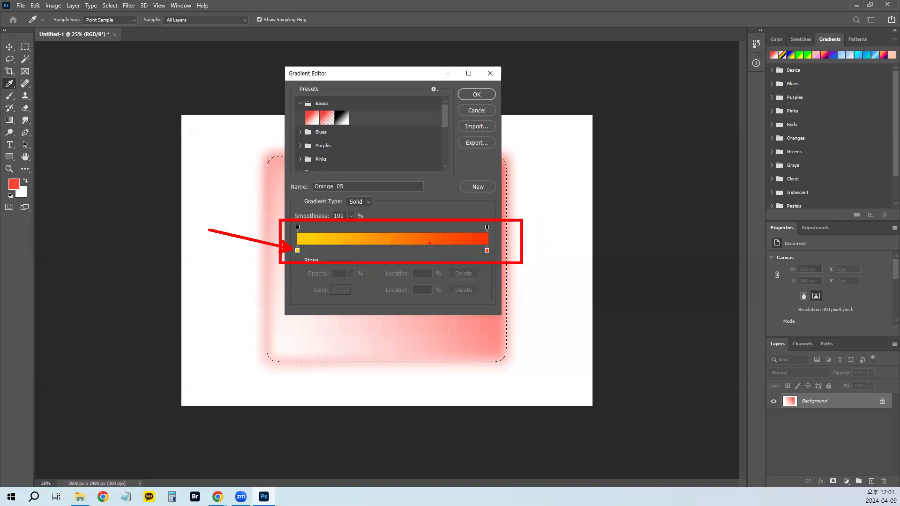
Change the left color stop of the orange gradient to blue (#226efa)
{"action": "left_click", "coordinate": [298, 251]}
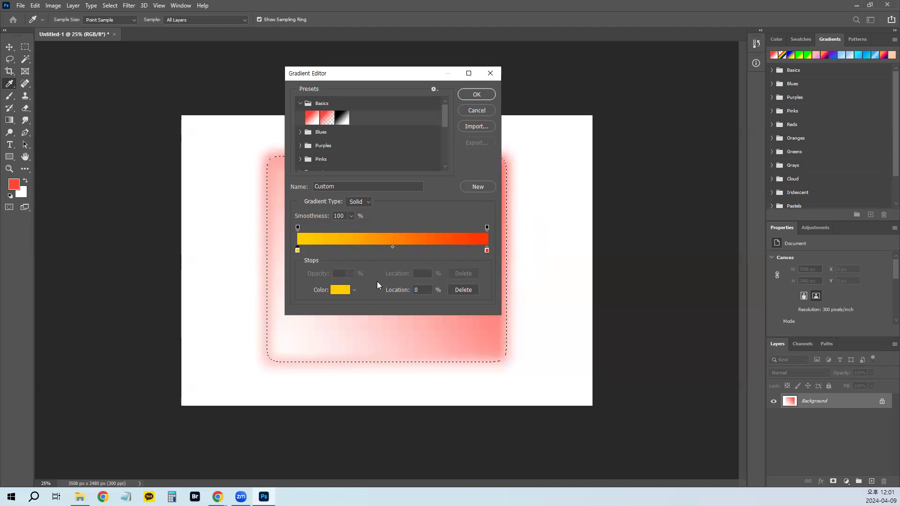
{"action": "left_click", "coordinate": [346, 292]}
{"action": "left_click", "coordinate": [409, 247]}
{"action": "left_click_drag", "start_coordinate": [410, 247], "coordinate": [409, 186]}
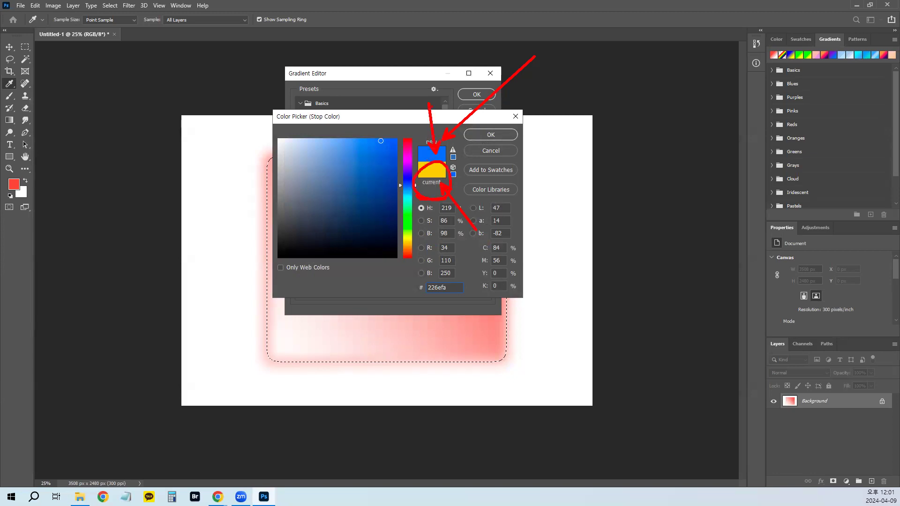
{"action": "left_click", "coordinate": [510, 137]}
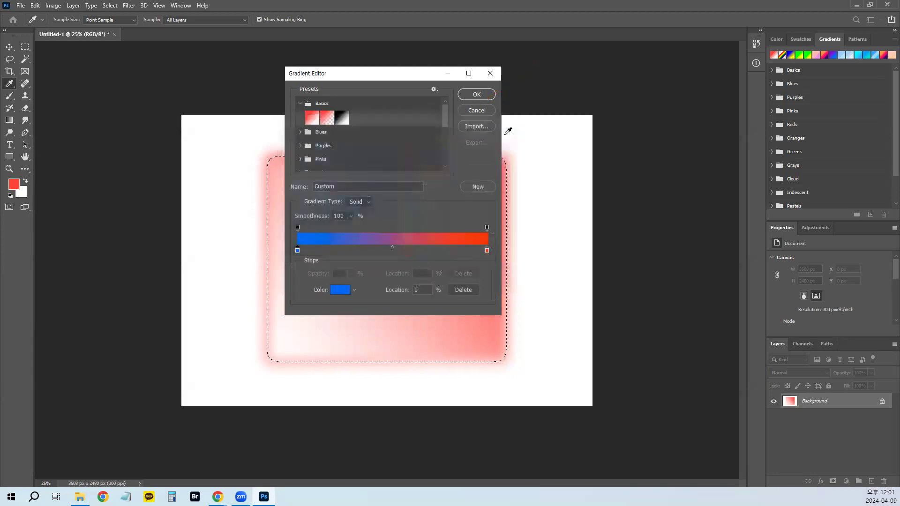
Change the right color stop of the gradient to light turquoise (#93ffdf)
{"action": "left_click", "coordinate": [487, 250]}
{"action": "left_click", "coordinate": [347, 294]}
{"action": "mouse_move", "coordinate": [410, 191]}
{"action": "left_mouse_down"}
{"action": "mouse_move", "coordinate": [405, 213]}
{"action": "mouse_move", "coordinate": [405, 204]}
{"action": "left_mouse_up"}
{"action": "left_click_drag", "start_coordinate": [361, 173], "coordinate": [328, 139]}
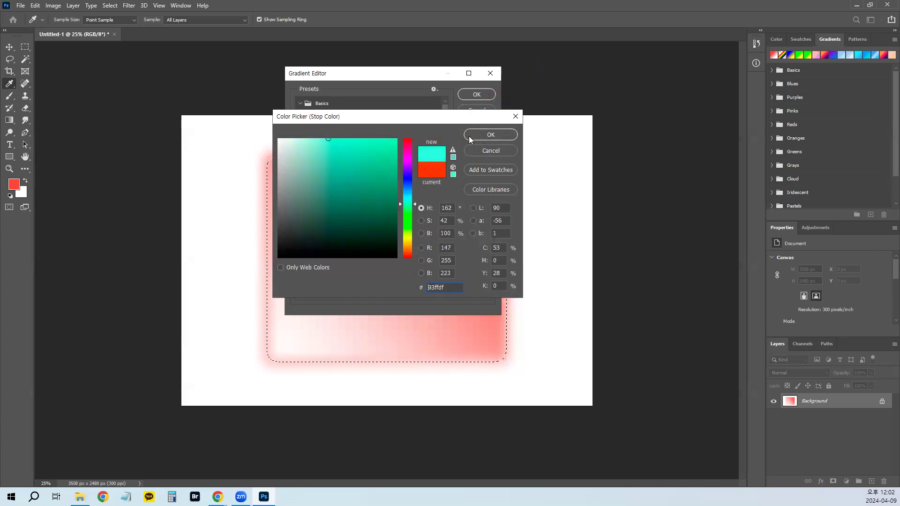
{"action": "left_click", "coordinate": [476, 135]}
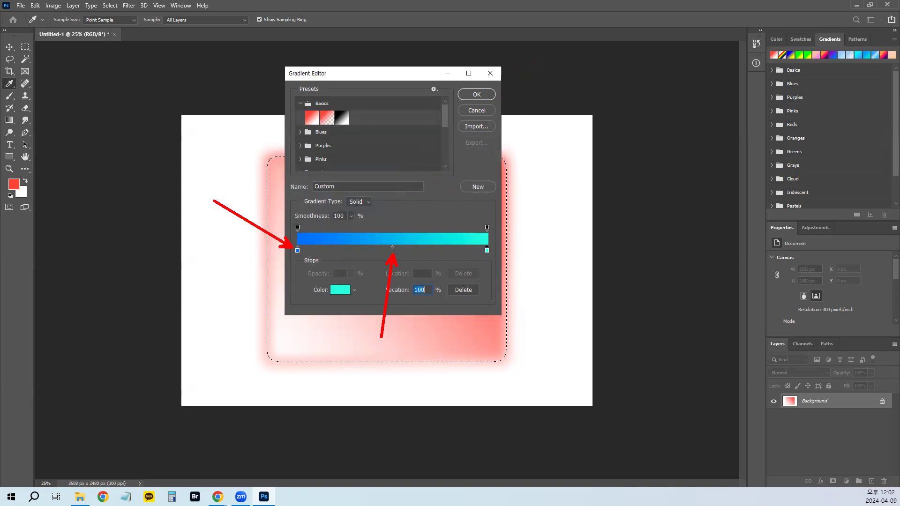
{"action": "key", "text": "Escape"}
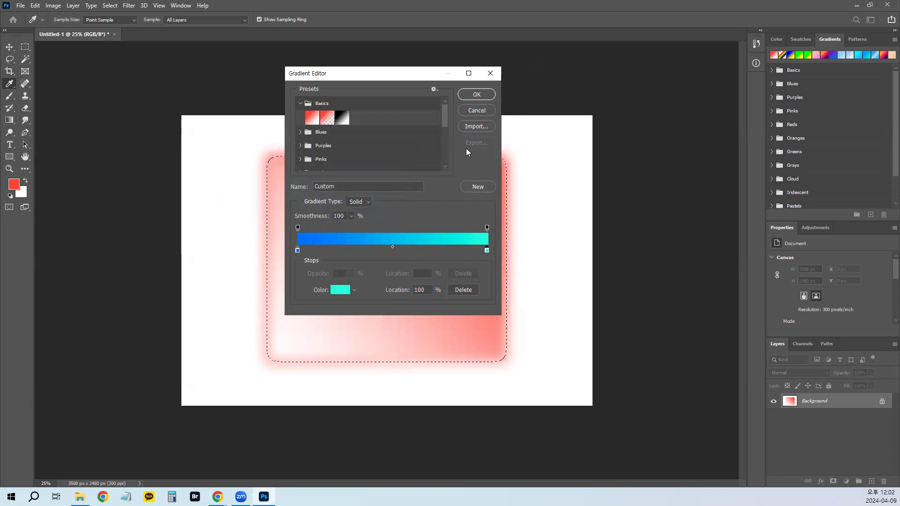
Add a color stop in the middle of the gradient at location 50% and color it red
{"action": "left_click", "coordinate": [393, 249]}
{"action": "left_click_drag", "start_coordinate": [393, 250], "coordinate": [391, 250]}
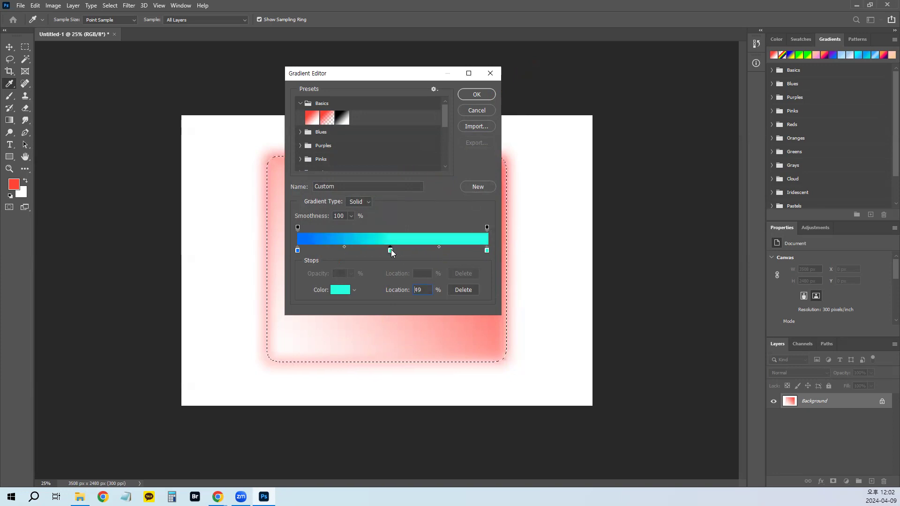
{"action": "left_click", "coordinate": [392, 249]}
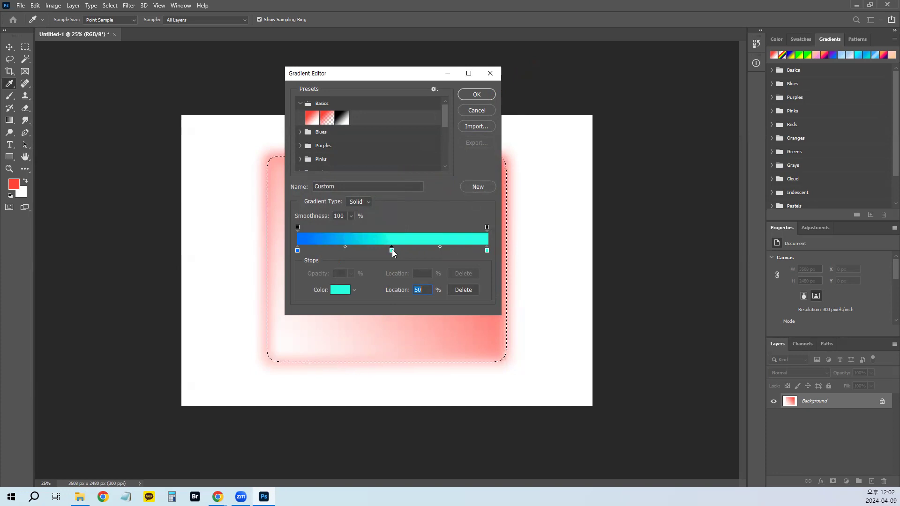
{"action": "left_click", "coordinate": [347, 292]}
{"action": "left_click_drag", "start_coordinate": [415, 195], "coordinate": [413, 257]}
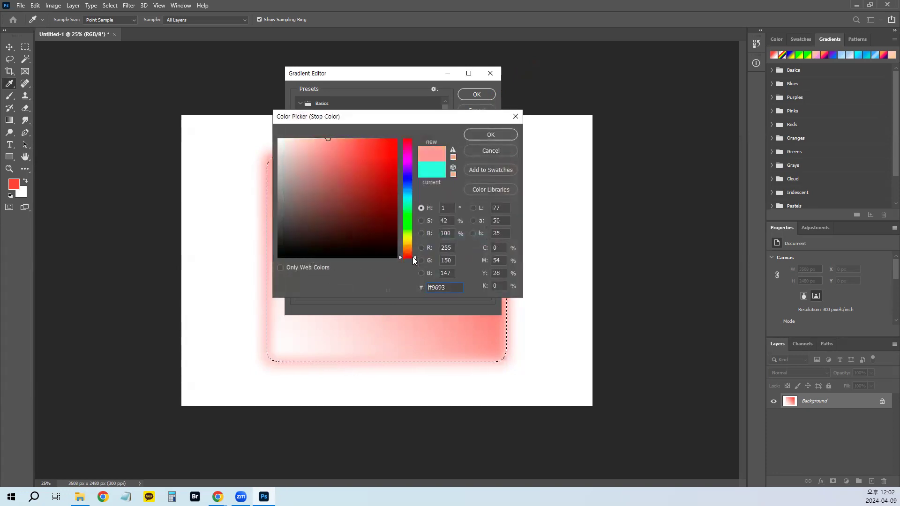
{"action": "left_click", "coordinate": [490, 135]}
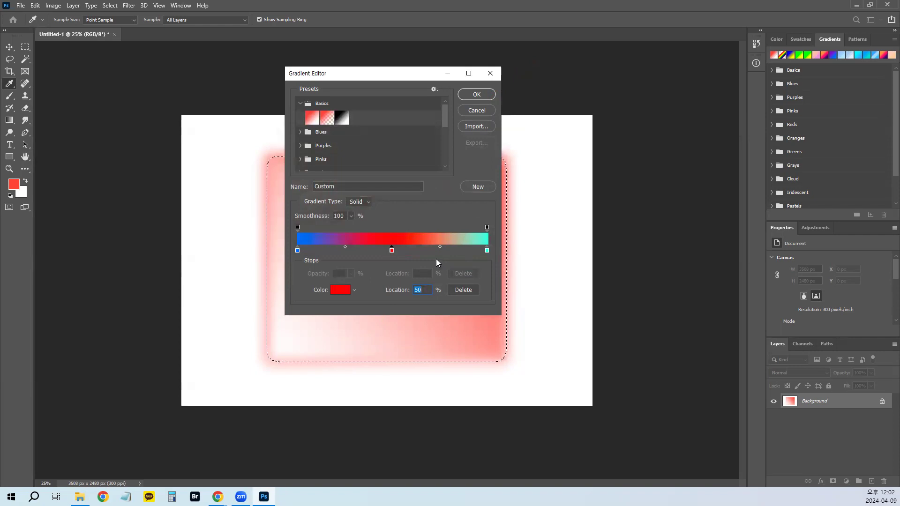
Slide the red middle stop along the gradient ramp to about 62% and recolor it yellow (#ffde00)
{"action": "left_click_drag", "start_coordinate": [393, 253], "coordinate": [350, 253]}
{"action": "left_click_drag", "start_coordinate": [355, 250], "coordinate": [415, 251]}
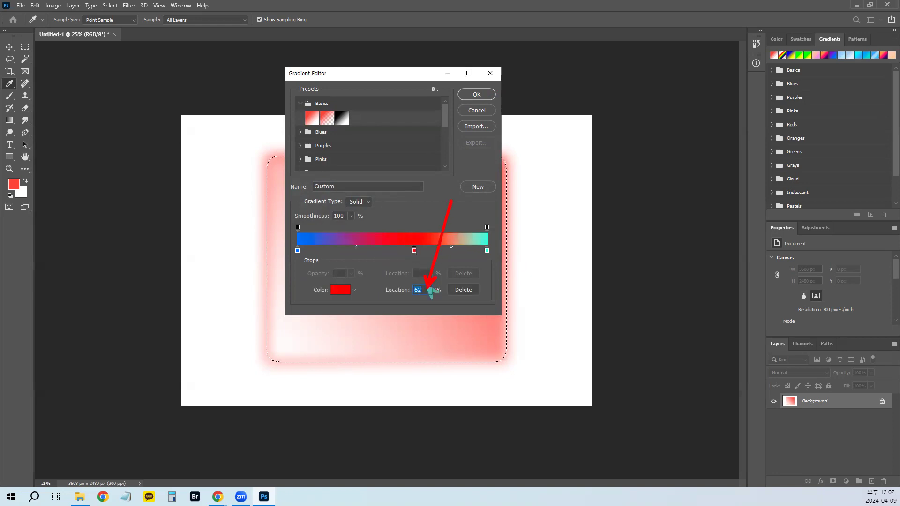
{"action": "mouse_move", "coordinate": [415, 251]}
{"action": "left_mouse_down"}
{"action": "mouse_move", "coordinate": [402, 251]}
{"action": "mouse_move", "coordinate": [408, 230]}
{"action": "mouse_move", "coordinate": [403, 240]}
{"action": "left_mouse_up"}
{"action": "left_click", "coordinate": [337, 291]}
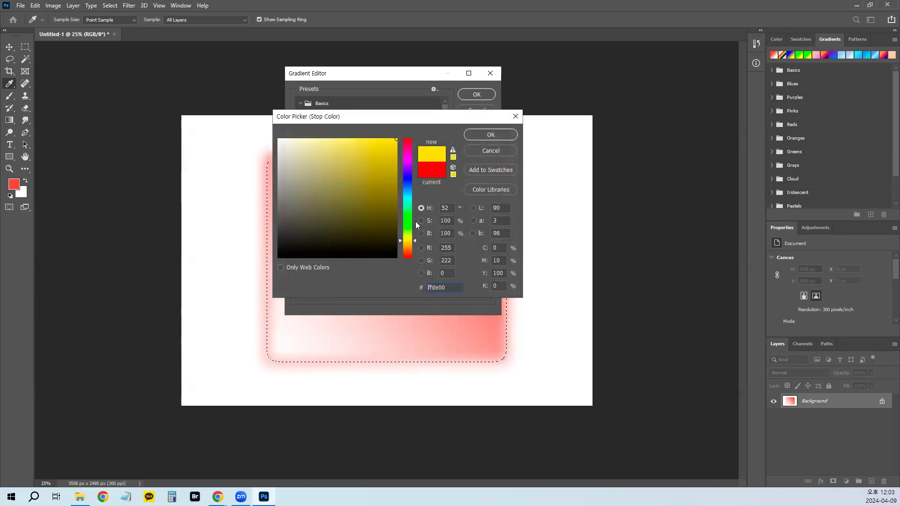
{"action": "left_click", "coordinate": [485, 137]}
Move the yellow stop to location 50% and remove it from the gradient ramp
{"action": "left_click_drag", "start_coordinate": [402, 251], "coordinate": [393, 251]}
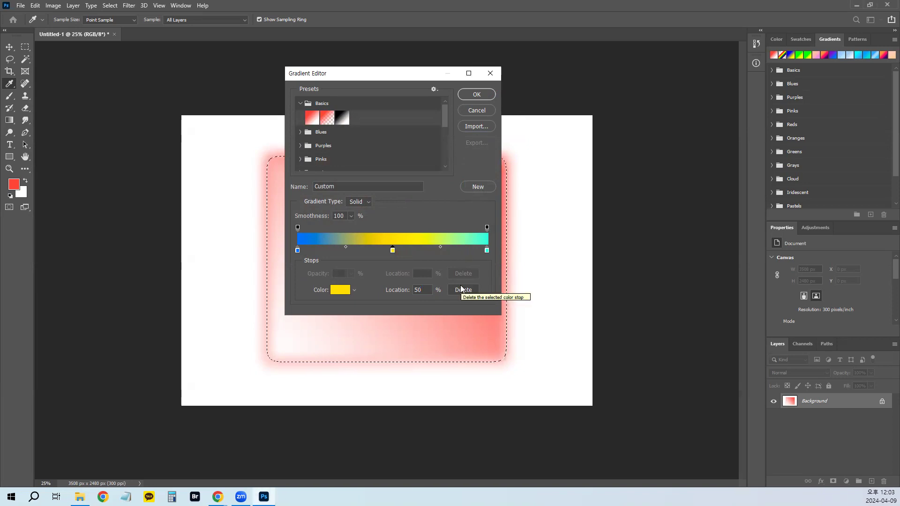
{"action": "left_click", "coordinate": [392, 251]}
{"action": "left_click_drag", "start_coordinate": [393, 250], "coordinate": [381, 319]}
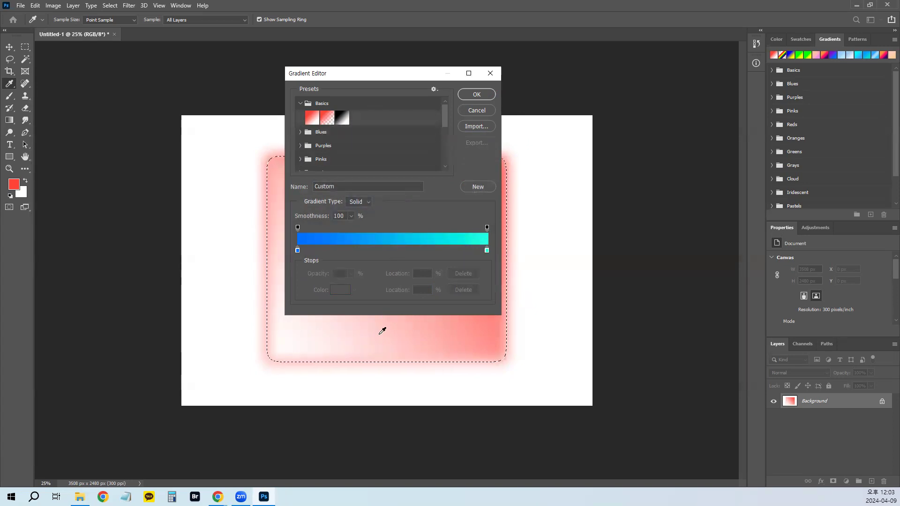
Change the blue left color stop to pink (#fa2269)
{"action": "left_click", "coordinate": [298, 250]}
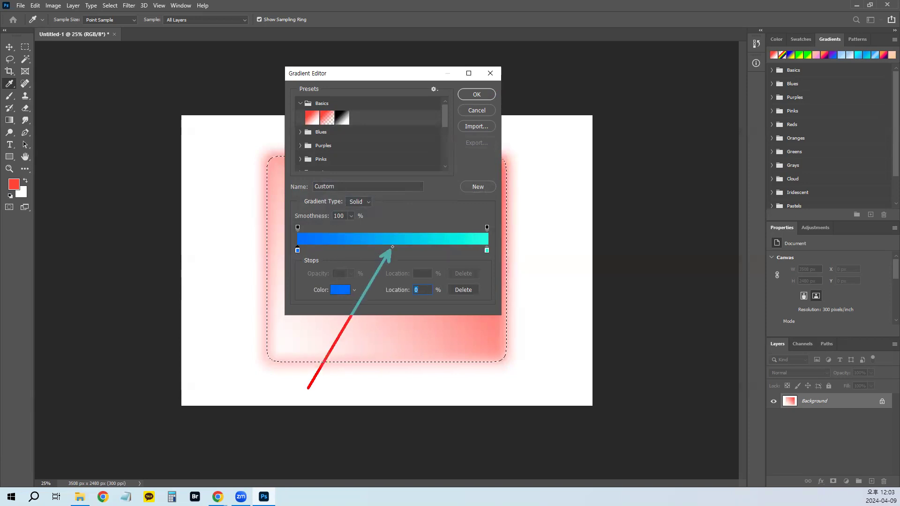
{"action": "key", "text": "Escape"}
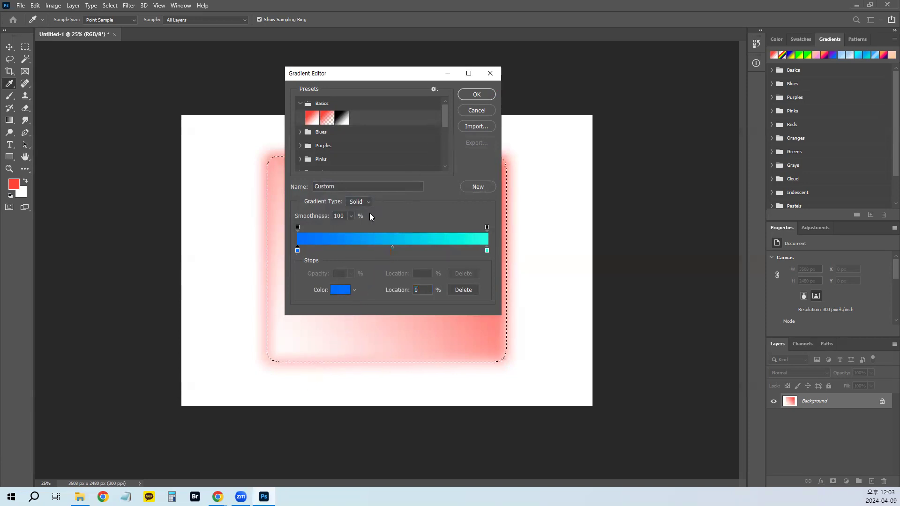
{"action": "left_click", "coordinate": [337, 290]}
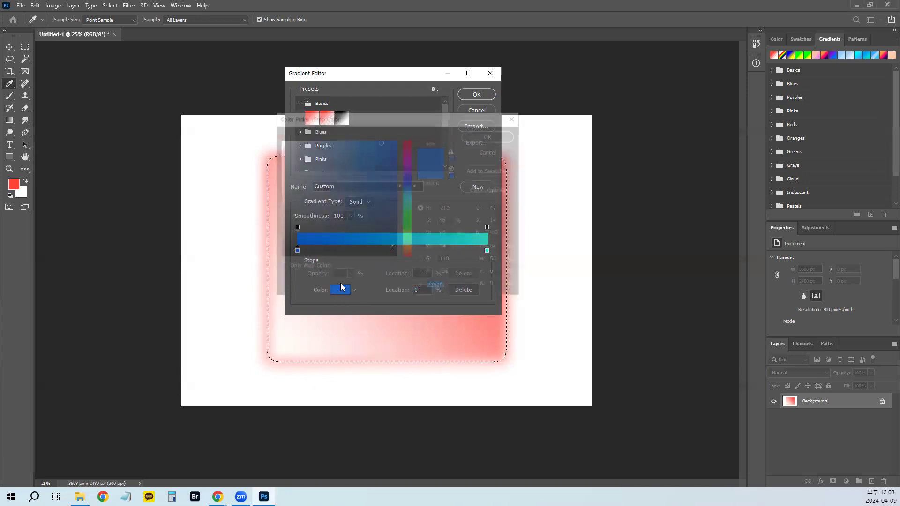
{"action": "left_click_drag", "start_coordinate": [412, 161], "coordinate": [405, 145]}
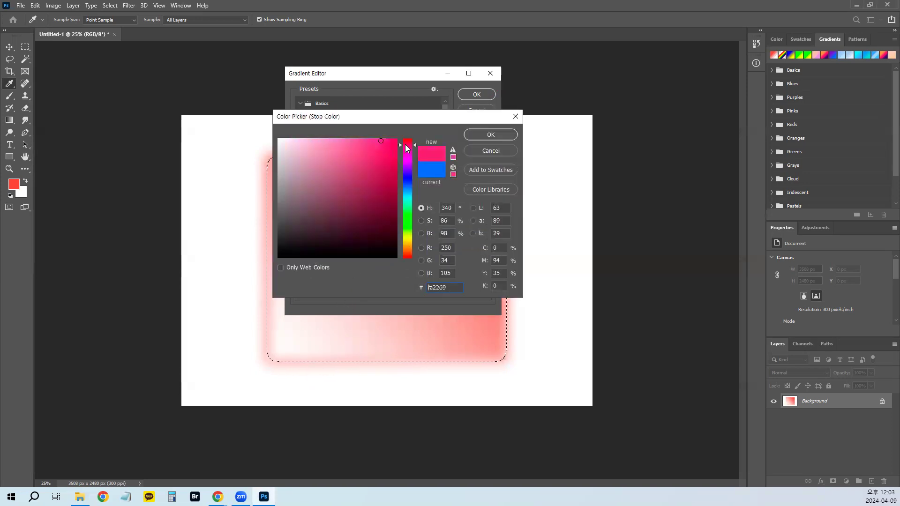
{"action": "left_click", "coordinate": [483, 136]}
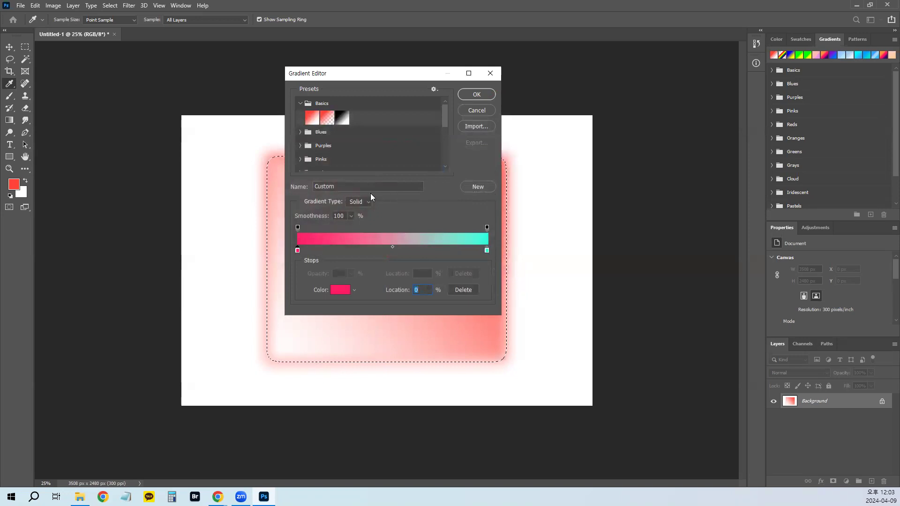
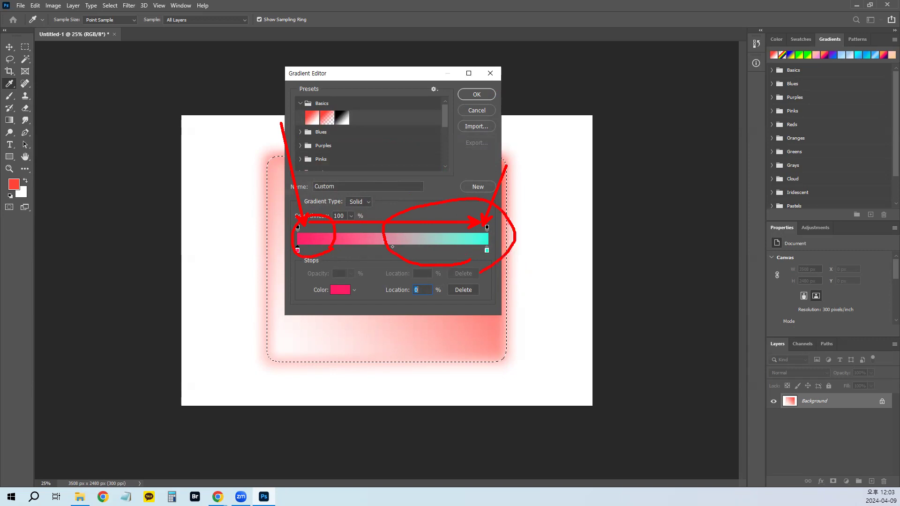
Shift the color midpoint between the pink and turquoise stops toward pink and set its location to 20%
{"action": "left_click", "coordinate": [393, 247]}
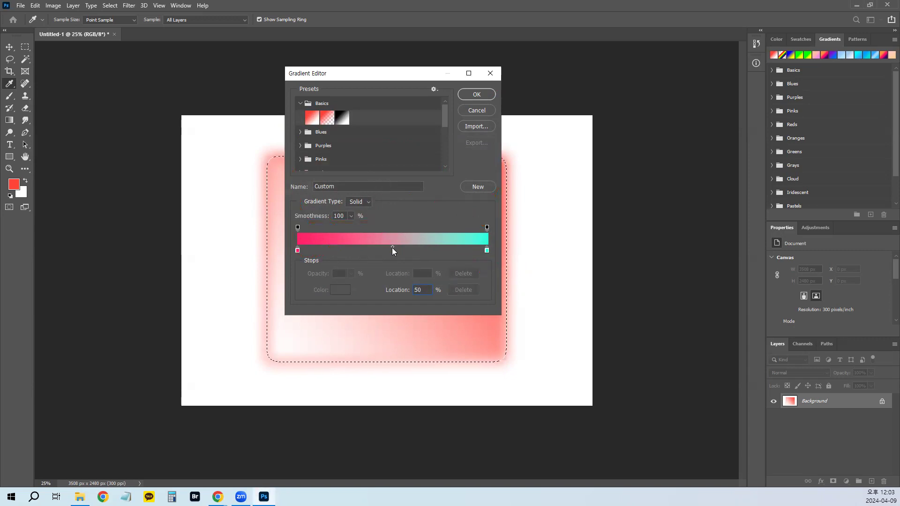
{"action": "left_click_drag", "start_coordinate": [391, 248], "coordinate": [348, 246]}
{"action": "double_click", "coordinate": [417, 290]}
{"action": "type", "text": "20"}
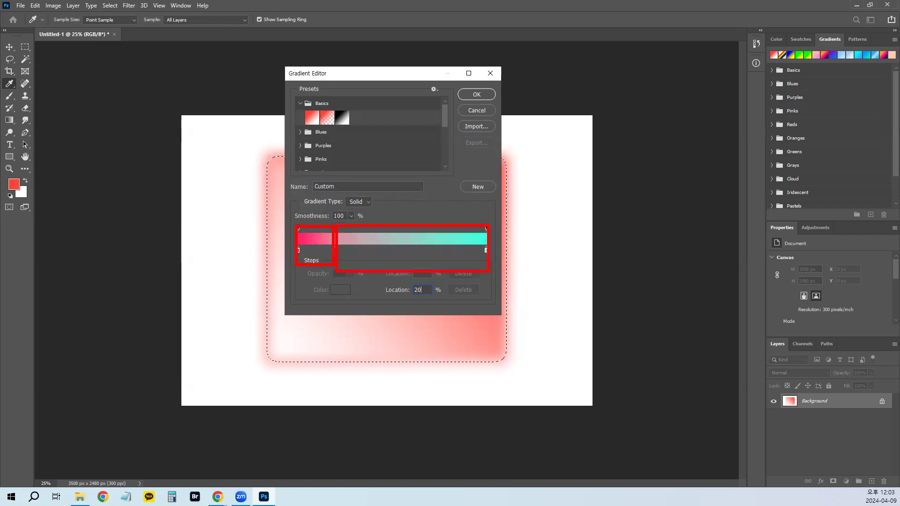
Move the turquoise stop closer to the pink stop, accept the gradient, and fill the selection diagonally from its upper-left to its lower-right corner
{"action": "left_click_drag", "start_coordinate": [486, 250], "coordinate": [322, 248]}
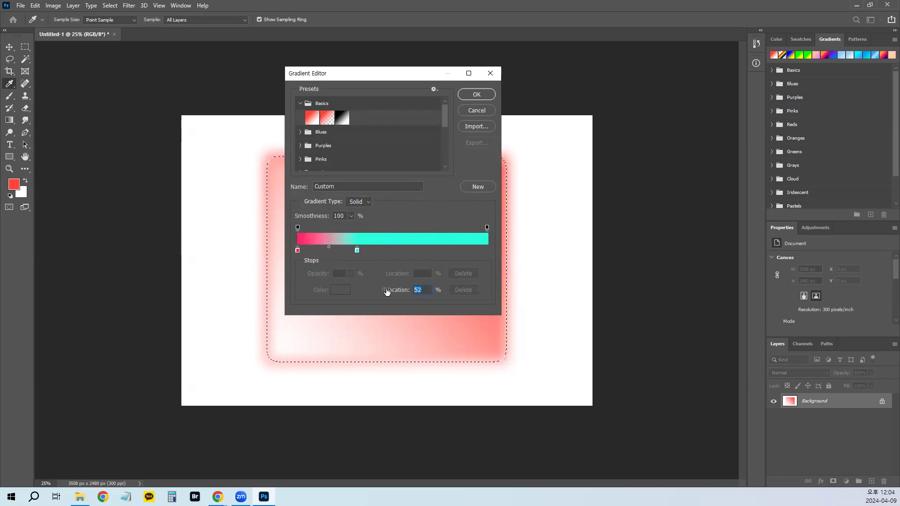
{"action": "key", "text": "Return"}
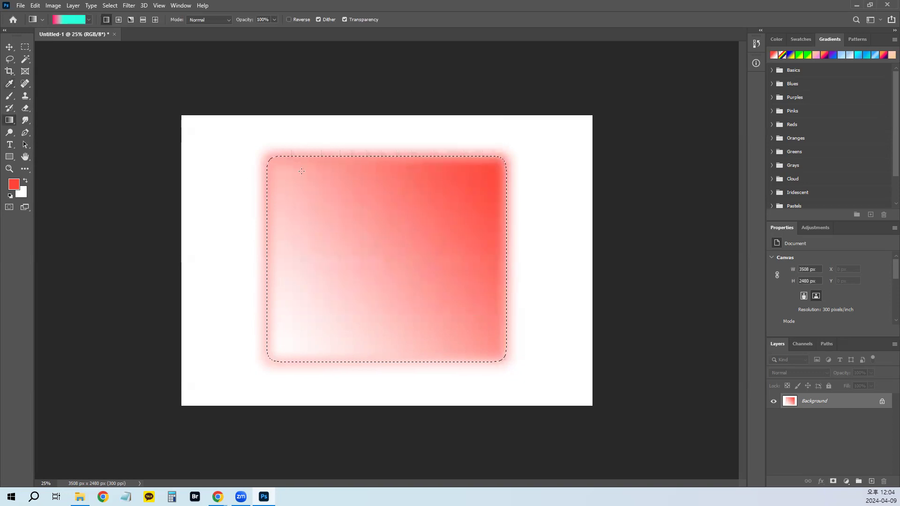
{"action": "left_click_drag", "start_coordinate": [276, 158], "coordinate": [497, 360]}
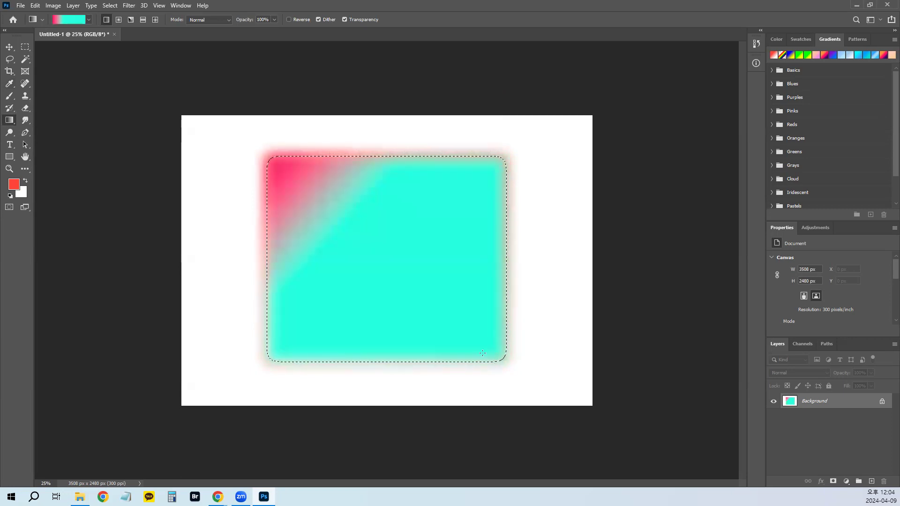
Try a longer diagonal gradient running past the canvas's lower-right corner, and undo and redo the fill
{"action": "left_click_drag", "start_coordinate": [275, 160], "coordinate": [687, 463]}
{"action": "key", "text": "ctrl+z"}
{"action": "key", "text": "ctrl+shift+z"}
Set the turquoise stop's location to 100% and refill the selection with turquoise in its upper-right corner and pink in its lower-left
{"action": "left_click", "coordinate": [77, 21]}
{"action": "left_click_drag", "start_coordinate": [356, 251], "coordinate": [490, 250]}
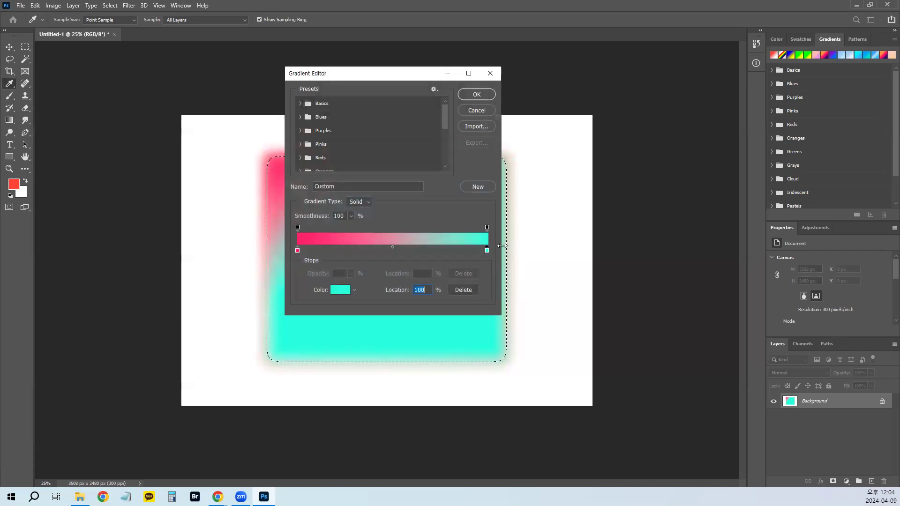
{"action": "left_click", "coordinate": [477, 95]}
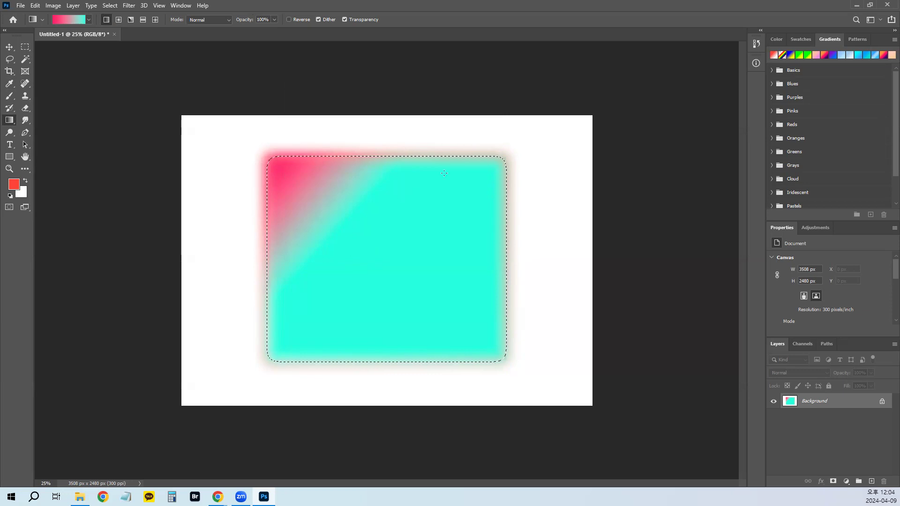
{"action": "left_click_drag", "start_coordinate": [488, 161], "coordinate": [503, 187]}
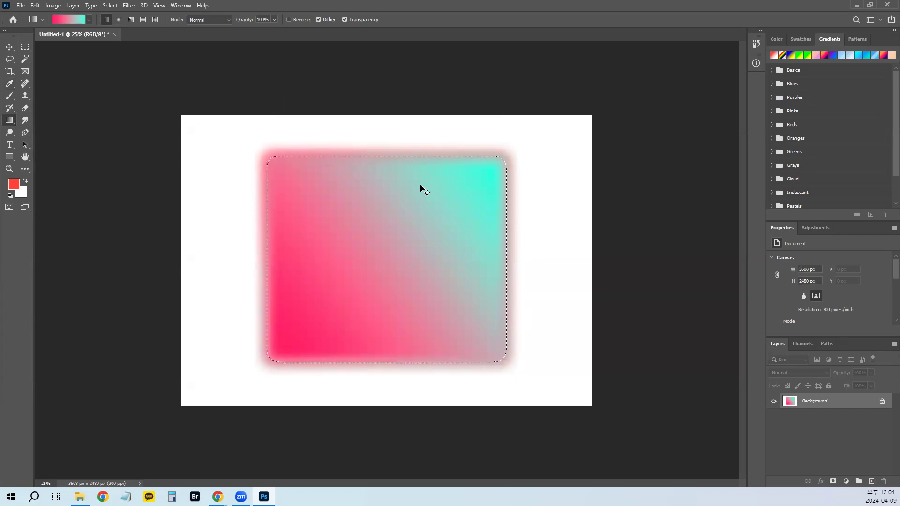
Refill the selection with the unchanged pink-to-turquoise linear gradient from its upper-left to its lower-right corner
{"action": "left_click", "coordinate": [68, 19]}
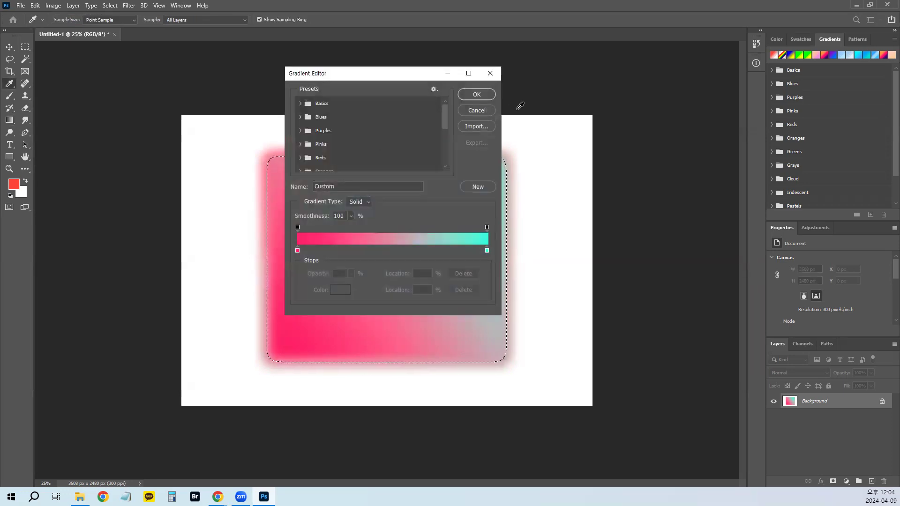
{"action": "left_click", "coordinate": [477, 112]}
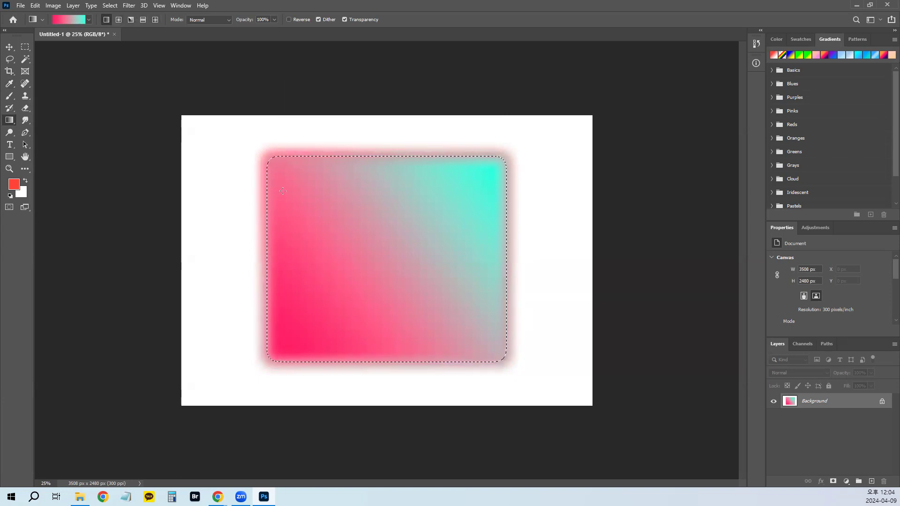
{"action": "left_click_drag", "start_coordinate": [492, 342], "coordinate": [492, 341]}
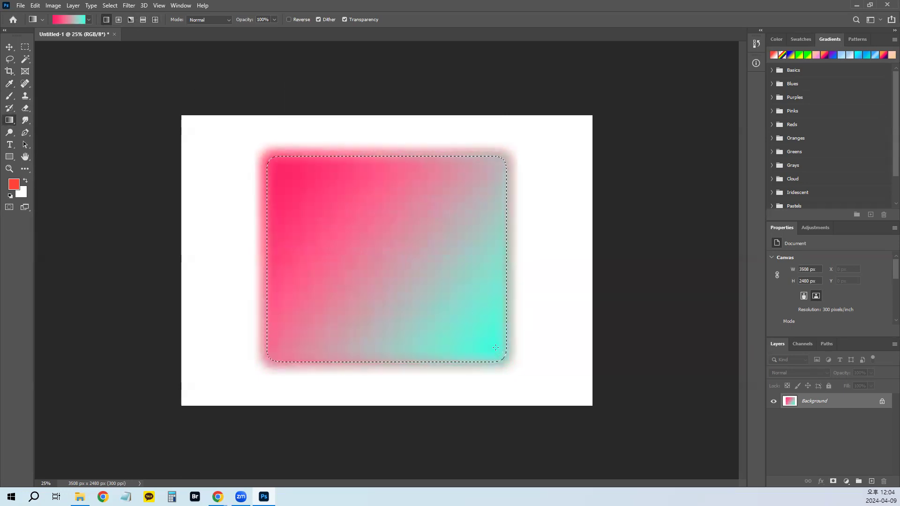
Switch to the radial gradient style and fill the selection with the pink-to-turquoise gradient outward from near its center
{"action": "left_click", "coordinate": [118, 21]}
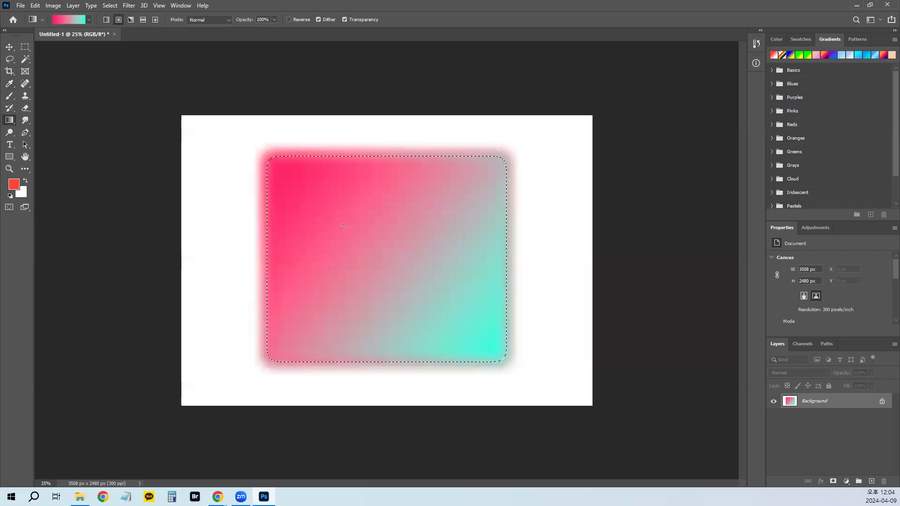
{"action": "left_click_drag", "start_coordinate": [328, 204], "coordinate": [497, 357]}
{"action": "left_click_drag", "start_coordinate": [372, 237], "coordinate": [464, 327]}
Reopen the gradient for editing and change its pink left color stop to red (#fa2222)
{"action": "left_click", "coordinate": [77, 21]}
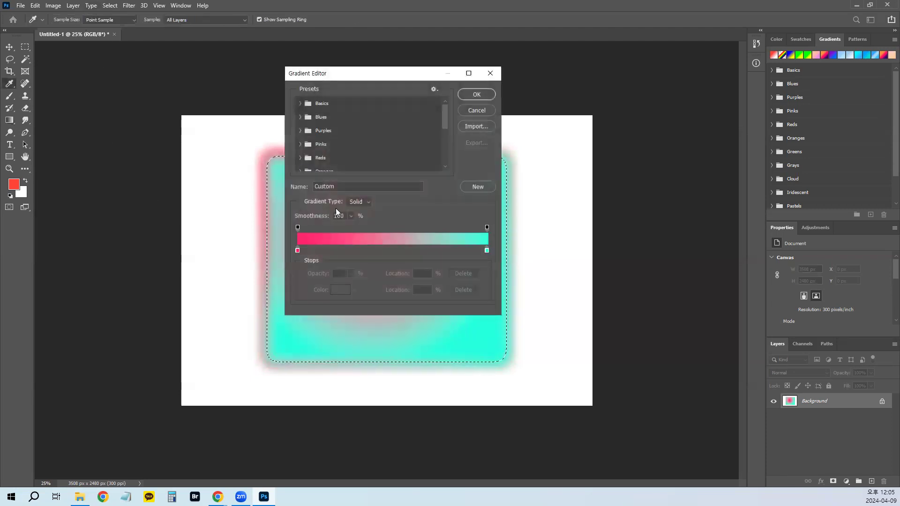
{"action": "left_click", "coordinate": [297, 251]}
{"action": "left_click", "coordinate": [340, 290]}
{"action": "left_click_drag", "start_coordinate": [407, 241], "coordinate": [402, 273]}
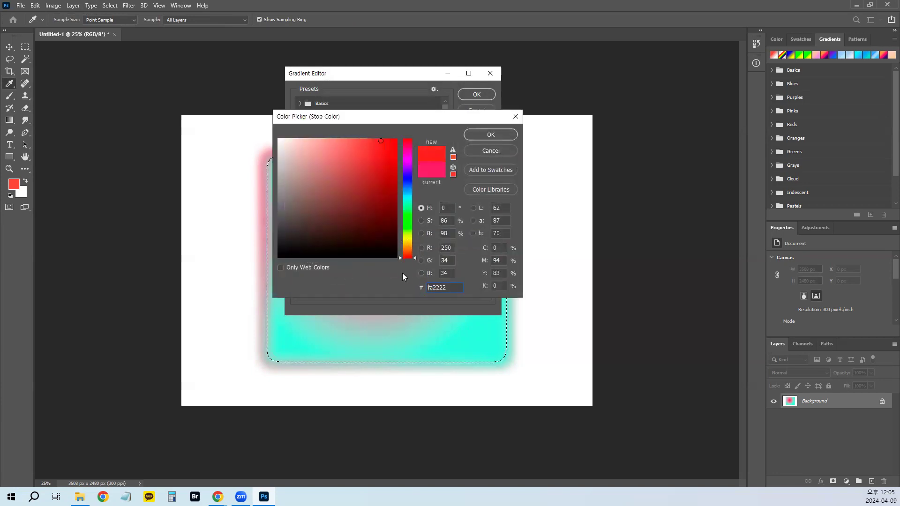
{"action": "left_click", "coordinate": [491, 135]}
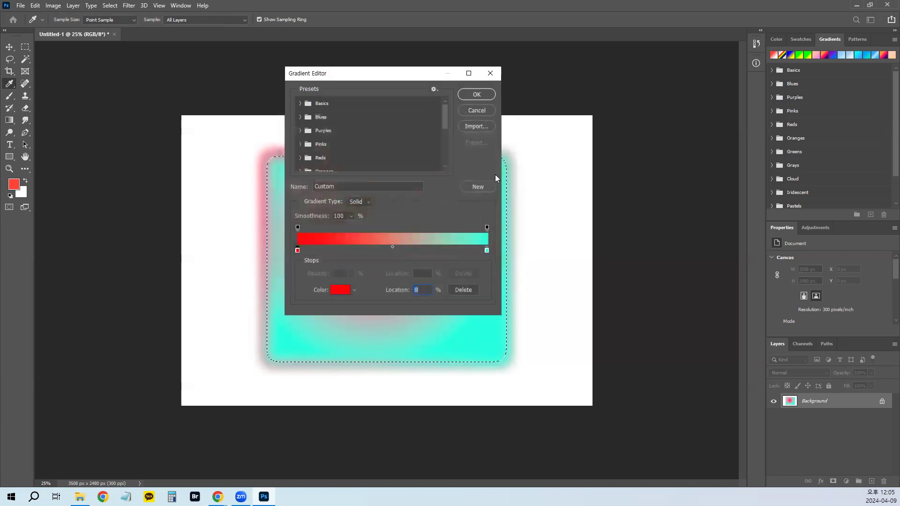
Change the gradient's turquoise stop to orange (#ff9000) and fill the selection with the red-to-orange radial gradient outward from near its center
{"action": "double_click", "coordinate": [486, 251]}
{"action": "left_click_drag", "start_coordinate": [408, 245], "coordinate": [405, 247]}
{"action": "left_click", "coordinate": [354, 157]}
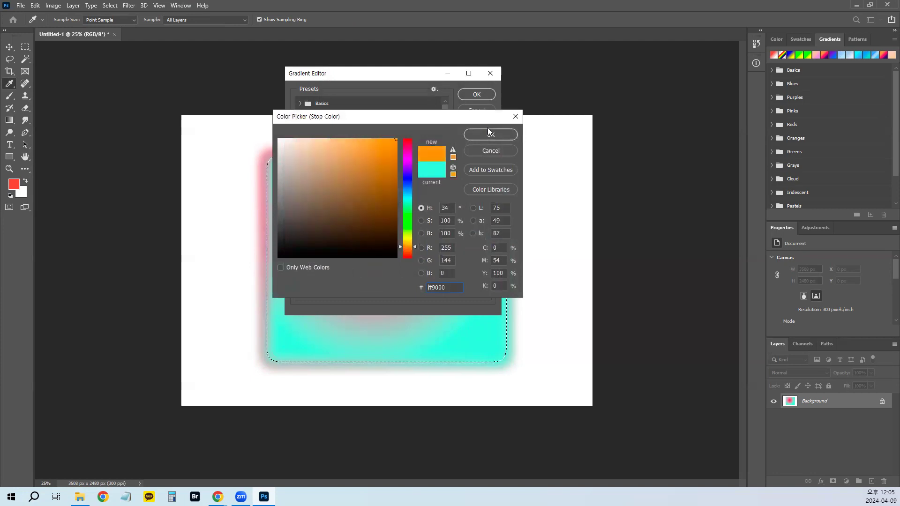
{"action": "left_click", "coordinate": [491, 134]}
{"action": "left_click", "coordinate": [476, 94]}
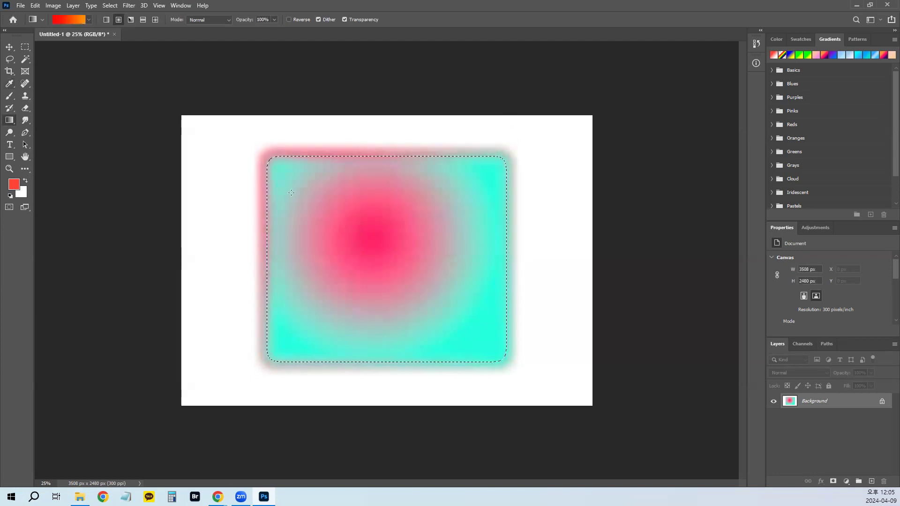
{"action": "left_click_drag", "start_coordinate": [290, 188], "coordinate": [500, 356]}
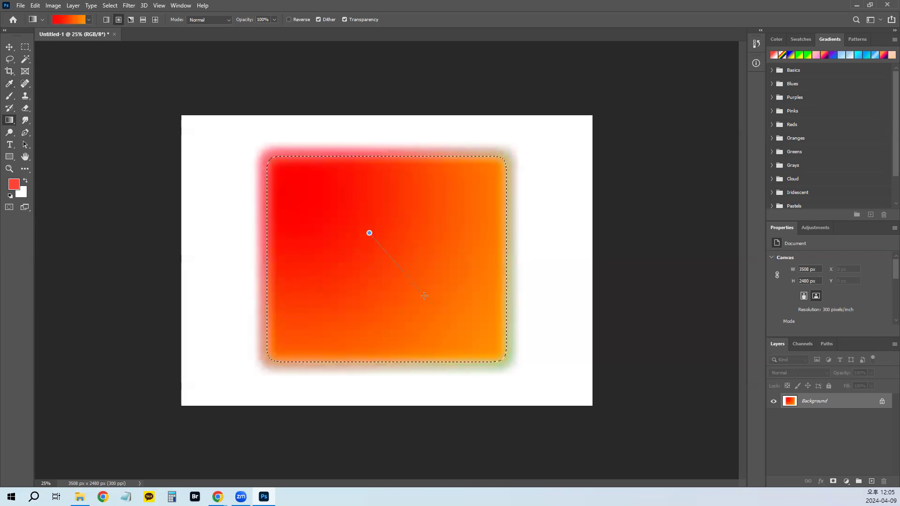
{"action": "left_click_drag", "start_coordinate": [425, 296], "coordinate": [425, 296]}
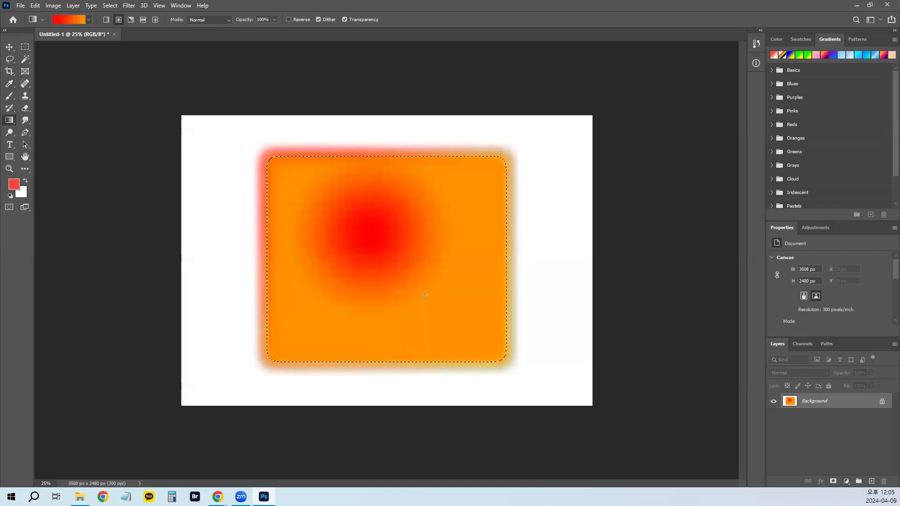
Switch to the angle gradient style and sweep red to orange around the selection's center, first downward, finally toward its right edge
{"action": "left_click", "coordinate": [131, 20]}
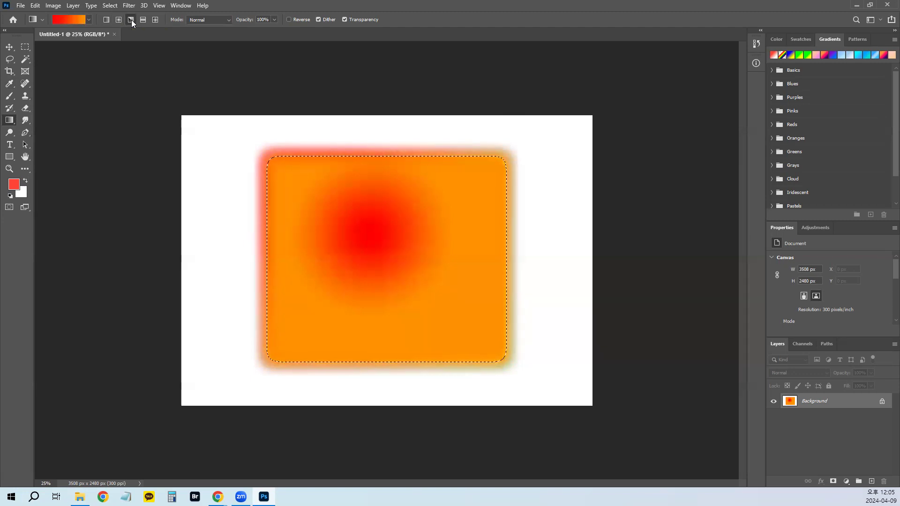
{"action": "left_click_drag", "start_coordinate": [384, 157], "coordinate": [386, 252]}
{"action": "key", "text": "ctrl+z"}
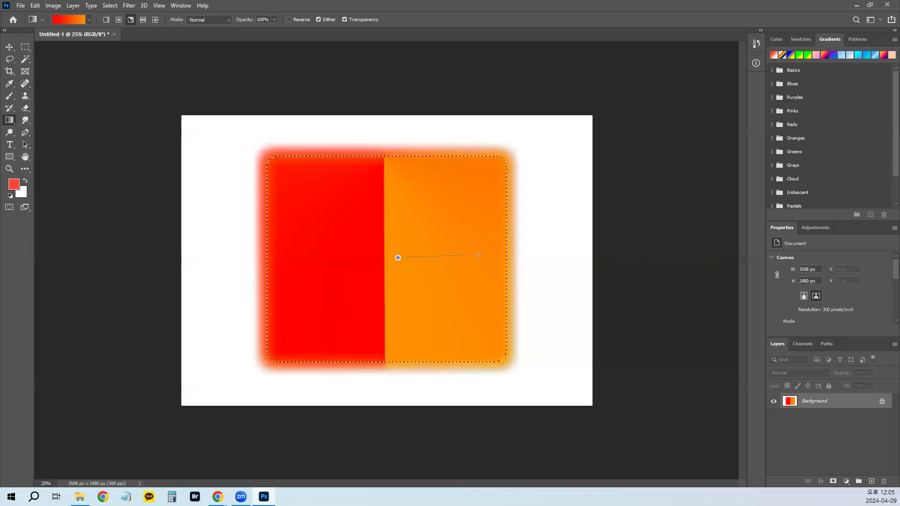
{"action": "left_click_drag", "start_coordinate": [479, 254], "coordinate": [479, 255]}
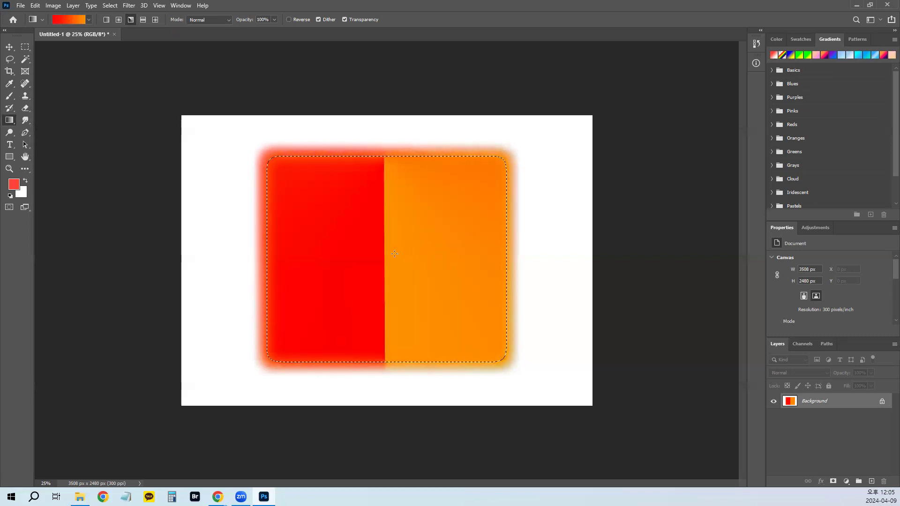
{"action": "left_click_drag", "start_coordinate": [506, 261], "coordinate": [505, 260]}
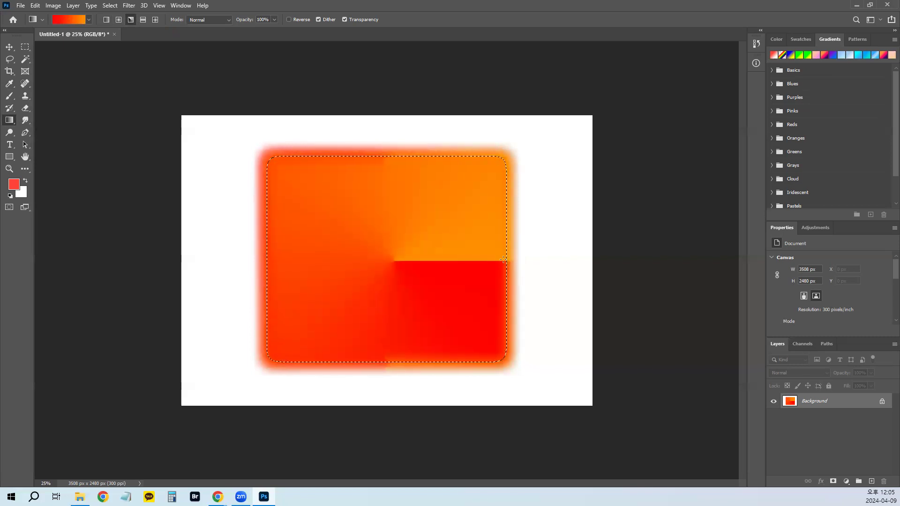
Refill the selection with angle gradients in several directions, finishing with one from its center to its left edge
{"action": "mouse_move", "coordinate": [427, 321]}
{"action": "left_mouse_down"}
{"action": "mouse_move", "coordinate": [325, 277]}
{"action": "mouse_move", "coordinate": [358, 203]}
{"action": "mouse_move", "coordinate": [464, 220]}
{"action": "left_mouse_up"}
{"action": "key", "text": "Escape"}
{"action": "left_click_drag", "start_coordinate": [419, 265], "coordinate": [395, 260]}
{"action": "left_click_drag", "start_coordinate": [272, 257], "coordinate": [507, 259]}
{"action": "left_click_drag", "start_coordinate": [360, 192], "coordinate": [362, 250]}
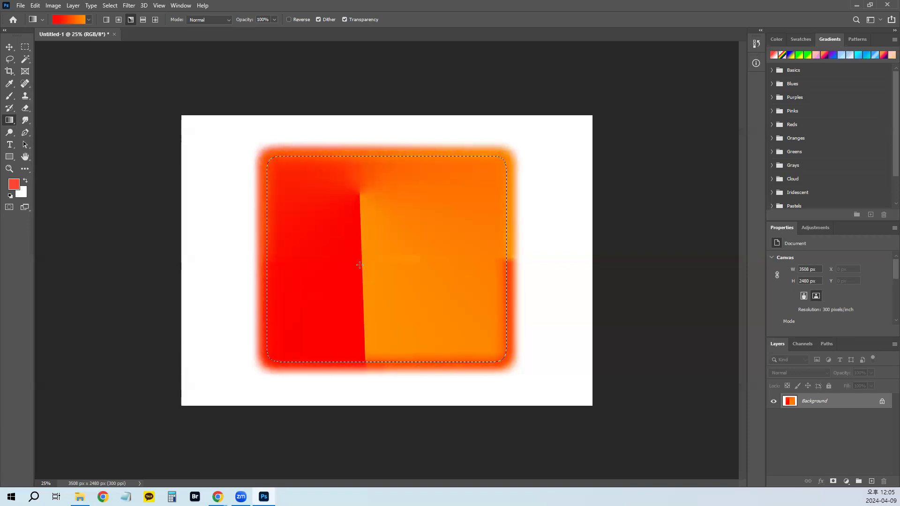
{"action": "key", "text": "ctrl+z"}
{"action": "left_click_drag", "start_coordinate": [385, 257], "coordinate": [265, 259]}
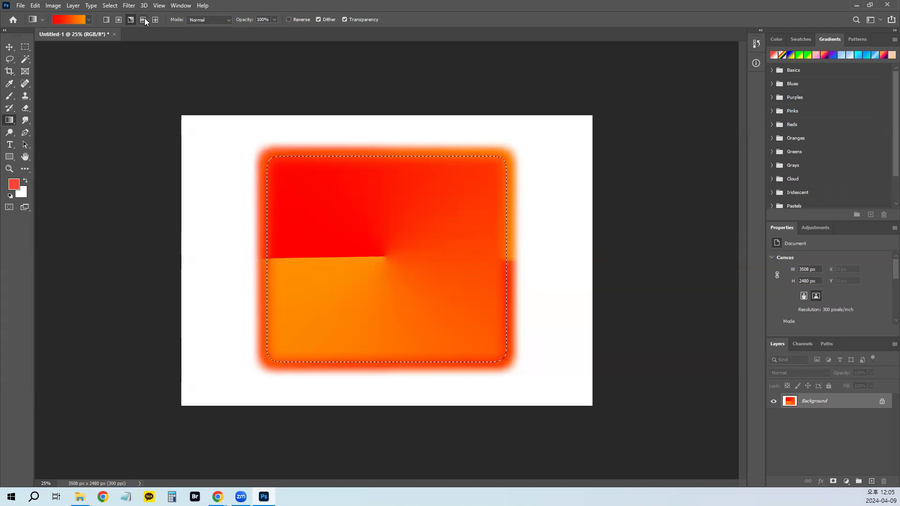
Fill the selection with a reflected gradient from its center upward, and replace it with diamond gradients outward from near the center
{"action": "left_click_drag", "start_coordinate": [383, 254], "coordinate": [391, 191]}
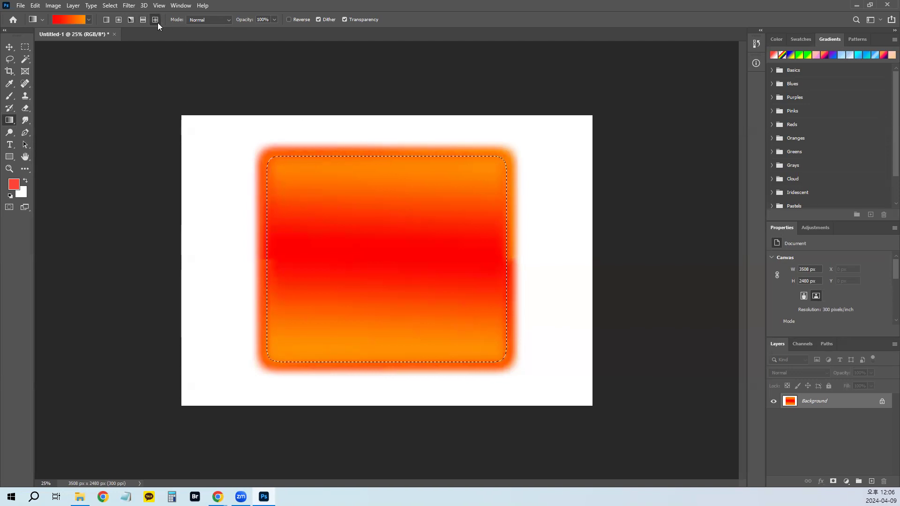
{"action": "left_click_drag", "start_coordinate": [390, 252], "coordinate": [385, 161]}
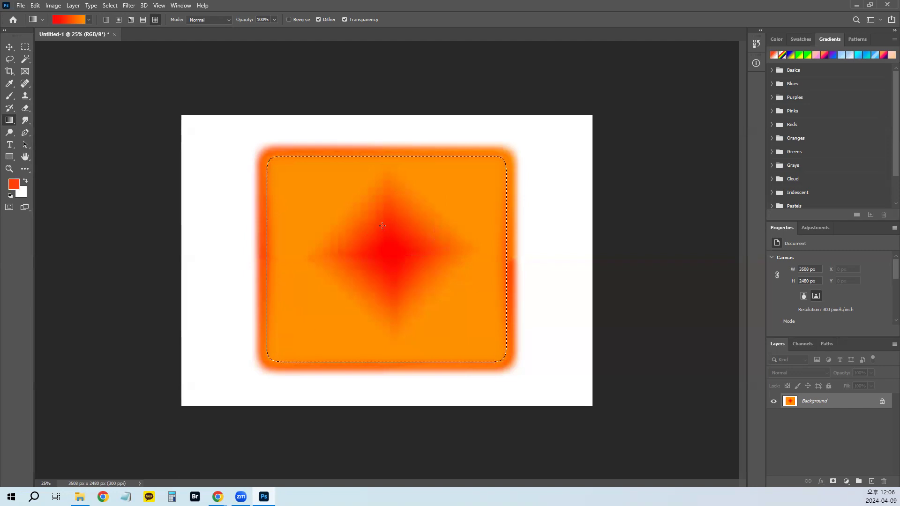
{"action": "left_click_drag", "start_coordinate": [383, 249], "coordinate": [408, 268]}
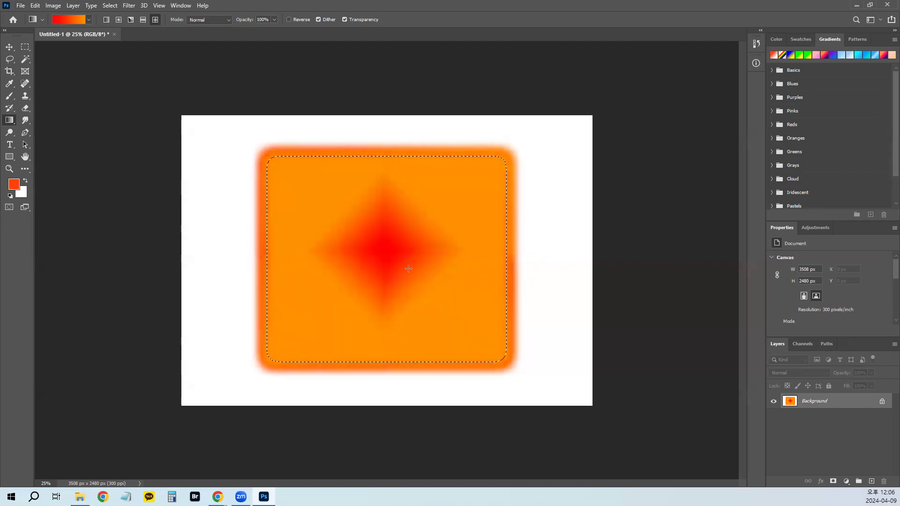
{"action": "left_click_drag", "start_coordinate": [384, 216], "coordinate": [379, 146]}
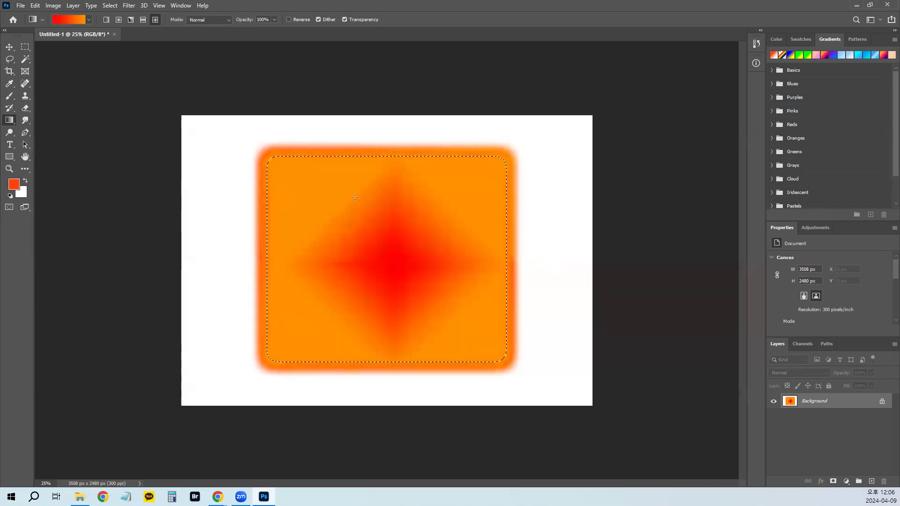
Reverse the gradient colors and fill the selection with an orange-to-red diamond from its center upward
{"action": "left_click", "coordinate": [299, 21]}
{"action": "left_click_drag", "start_coordinate": [392, 258], "coordinate": [390, 159]}
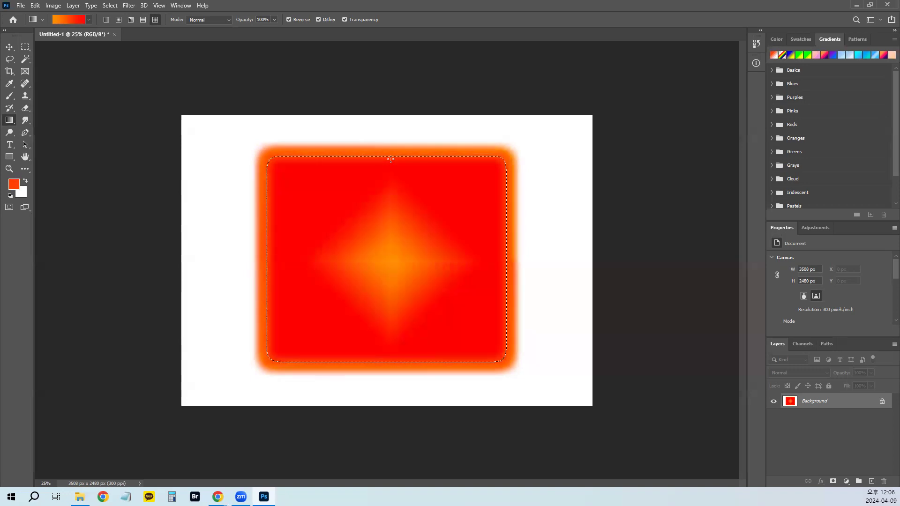
Turn Dither off, refill the selection with upright and diagonal reversed diamond gradients, and turn Dither back on
{"action": "left_click", "coordinate": [329, 20]}
{"action": "left_click_drag", "start_coordinate": [395, 251], "coordinate": [396, 161]}
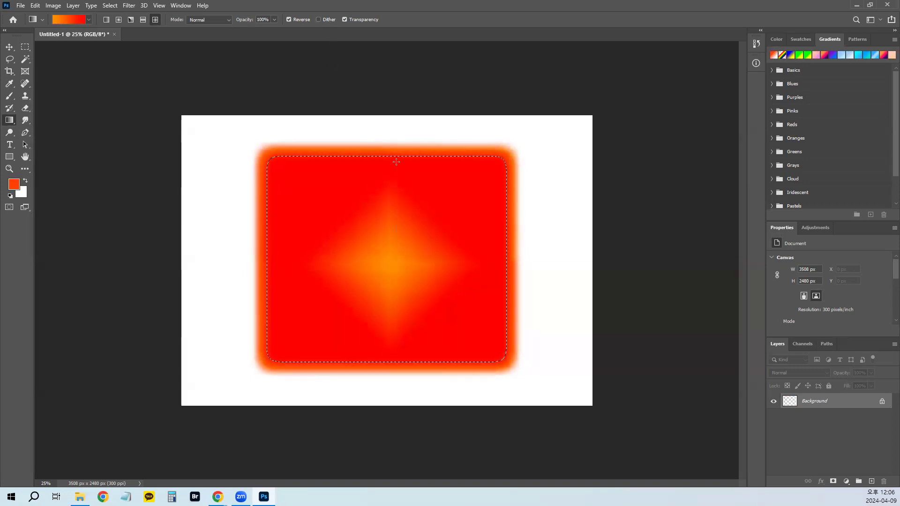
{"action": "left_click_drag", "start_coordinate": [424, 235], "coordinate": [354, 308]}
{"action": "left_click", "coordinate": [319, 20]}
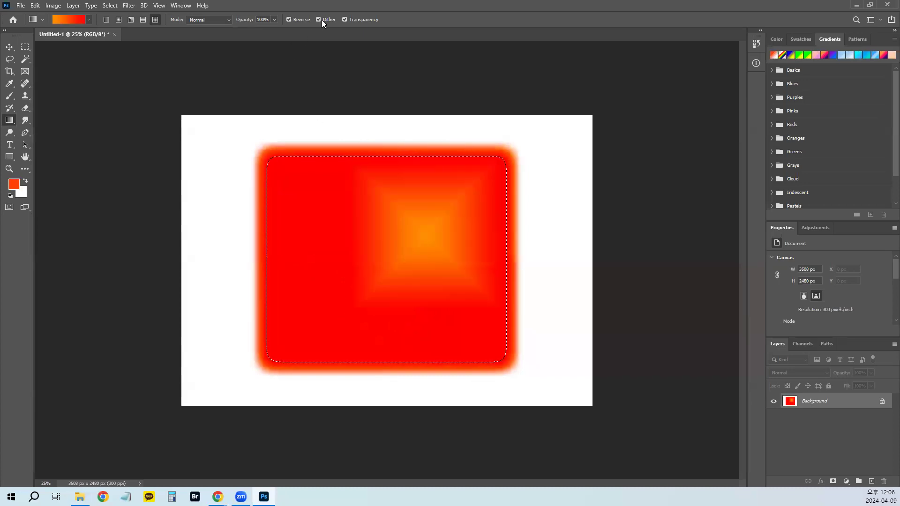
Try a reversed diamond fill with Transparency turned off, undo the fill and turn Transparency back on
{"action": "left_click", "coordinate": [361, 20]}
{"action": "left_click_drag", "start_coordinate": [380, 233], "coordinate": [392, 306]}
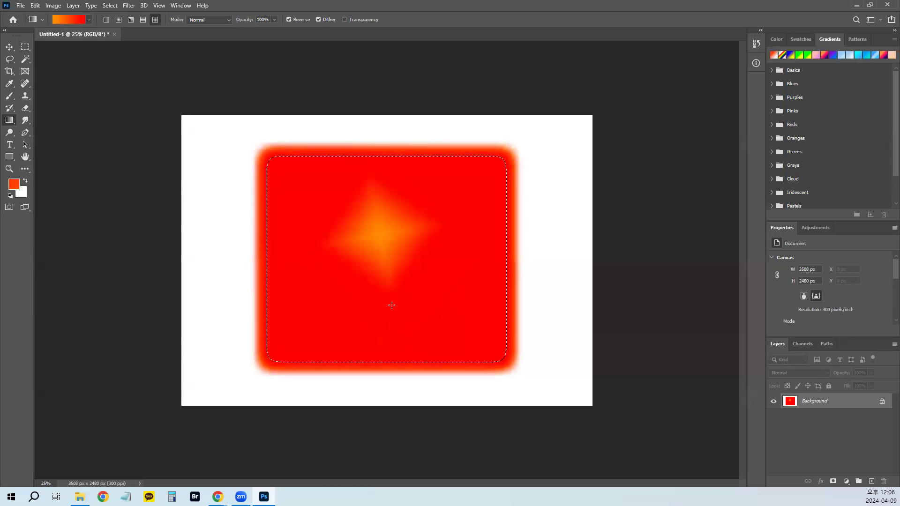
{"action": "key", "text": "ctrl+z"}
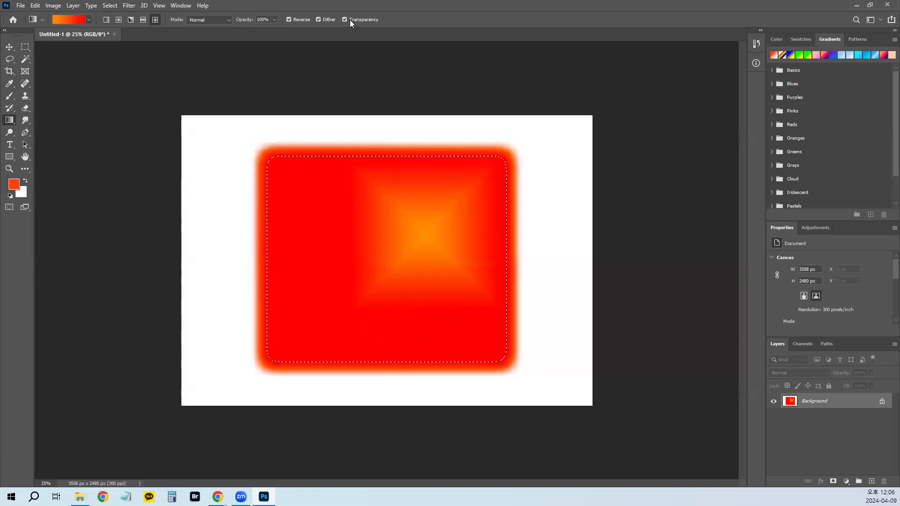
Turn Reverse off, return to the linear style and fill the selection red to orange from its lower-left to its upper-right corner
{"action": "left_click", "coordinate": [294, 21]}
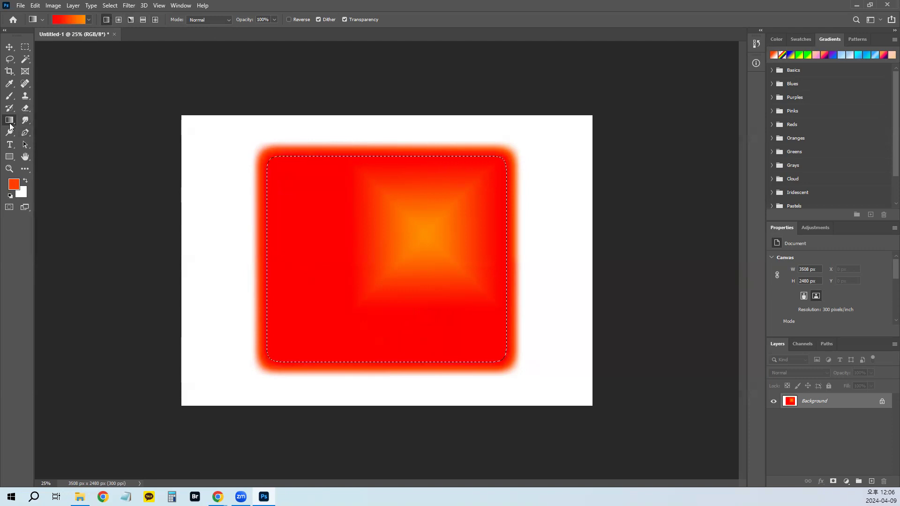
{"action": "left_click_drag", "start_coordinate": [478, 174], "coordinate": [479, 174]}
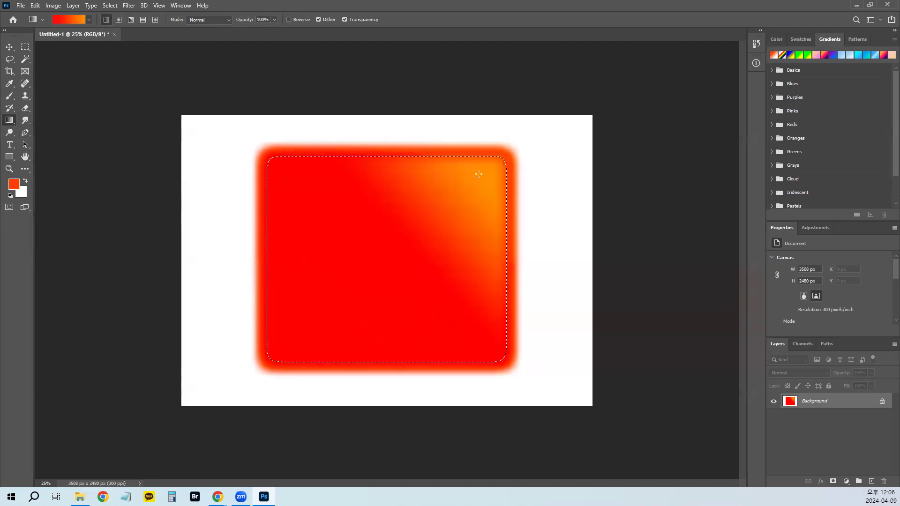
{"action": "left_click_drag", "start_coordinate": [280, 356], "coordinate": [486, 170]}
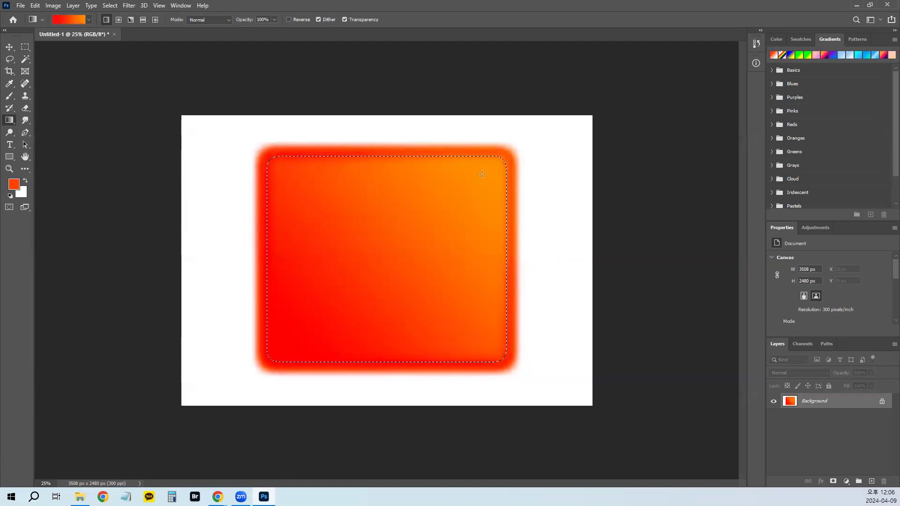
Switch to the 3D Material Drop tool
{"action": "right_click", "coordinate": [7, 121]}
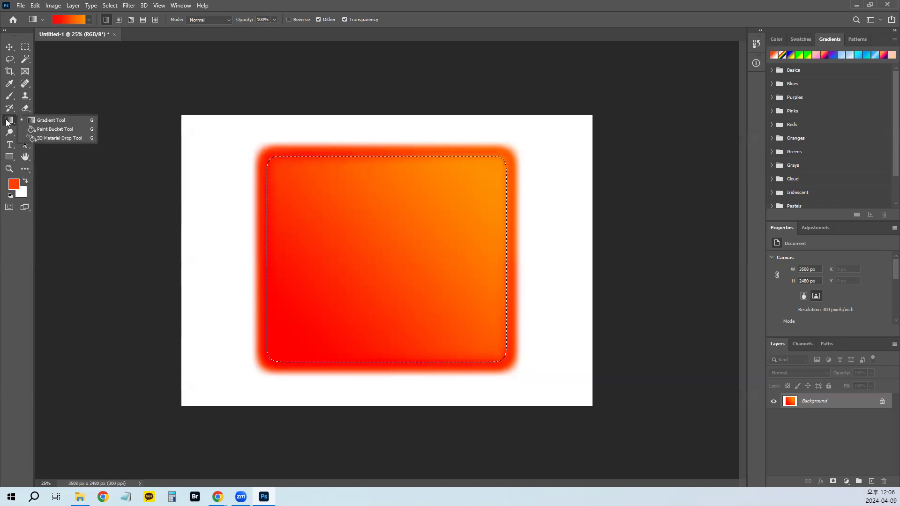
{"action": "left_click", "coordinate": [73, 138]}
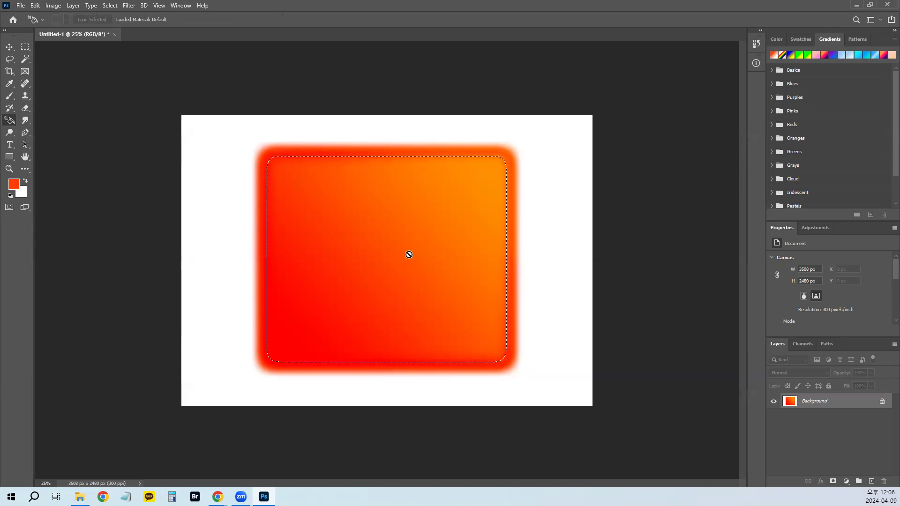
Set the foreground color to blue and use the Paint Bucket tool to fill each gradient area inside the selection
{"action": "right_click", "coordinate": [10, 121]}
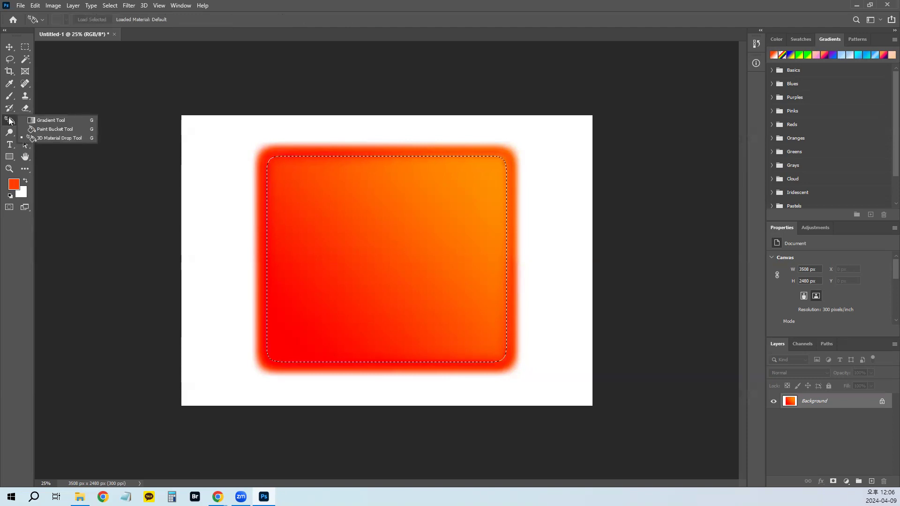
{"action": "left_click", "coordinate": [50, 128]}
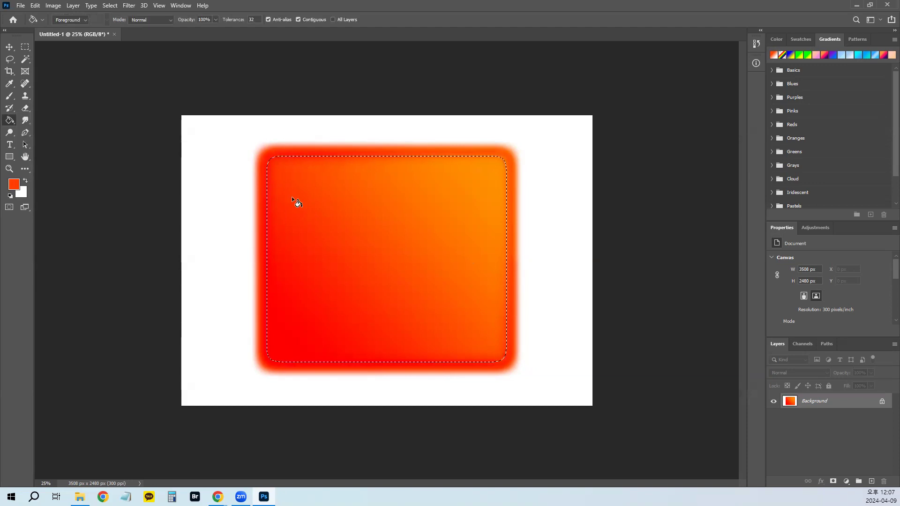
{"action": "left_click", "coordinate": [773, 43]}
{"action": "left_click", "coordinate": [888, 97]}
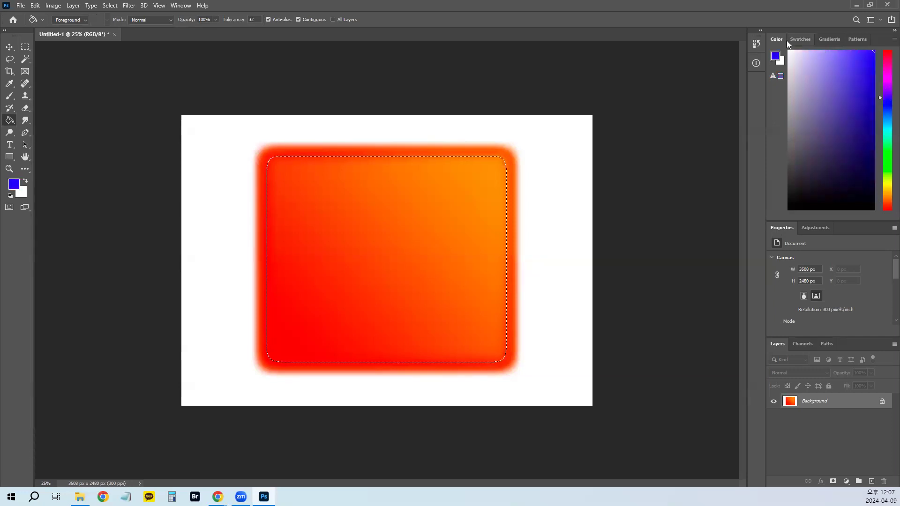
{"action": "left_click", "coordinate": [392, 219]}
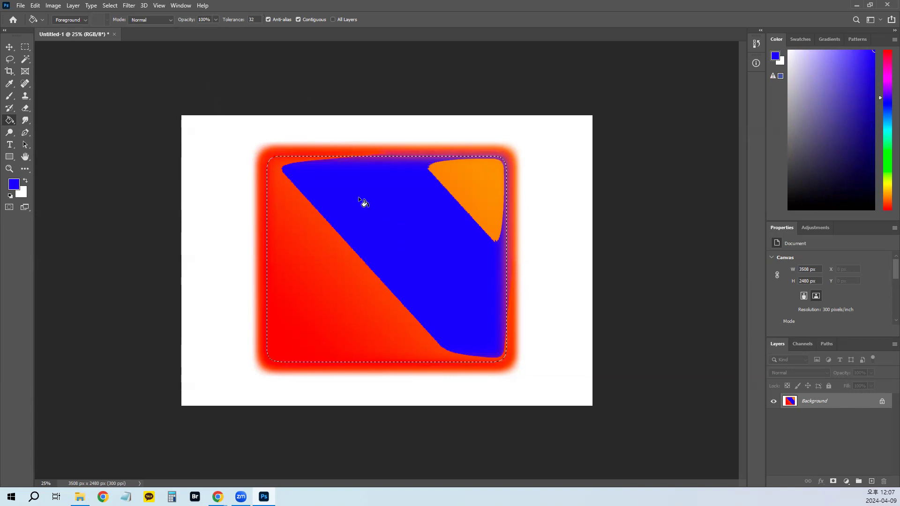
{"action": "left_click", "coordinate": [347, 268]}
{"action": "left_click", "coordinate": [305, 349]}
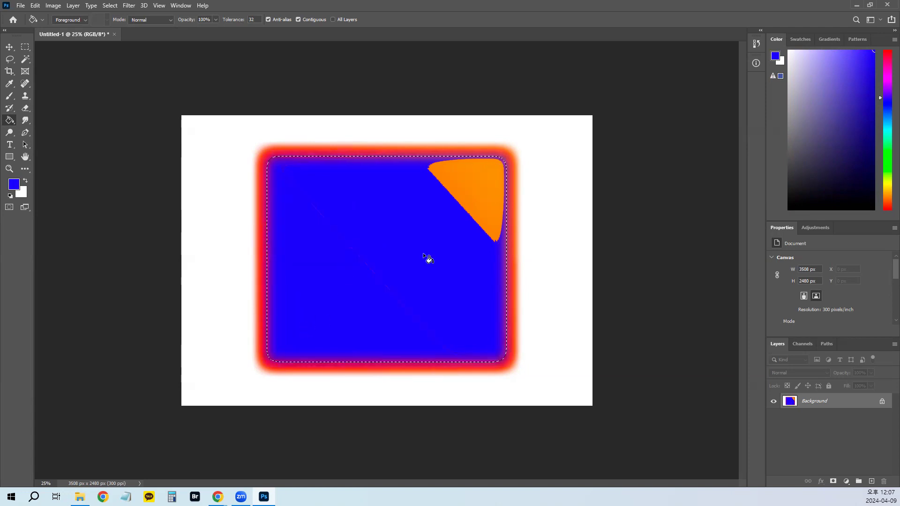
{"action": "left_click", "coordinate": [484, 204]}
Deselect and fill the white area surrounding the feathered shape with blue
{"action": "key", "text": "ctrl+d"}
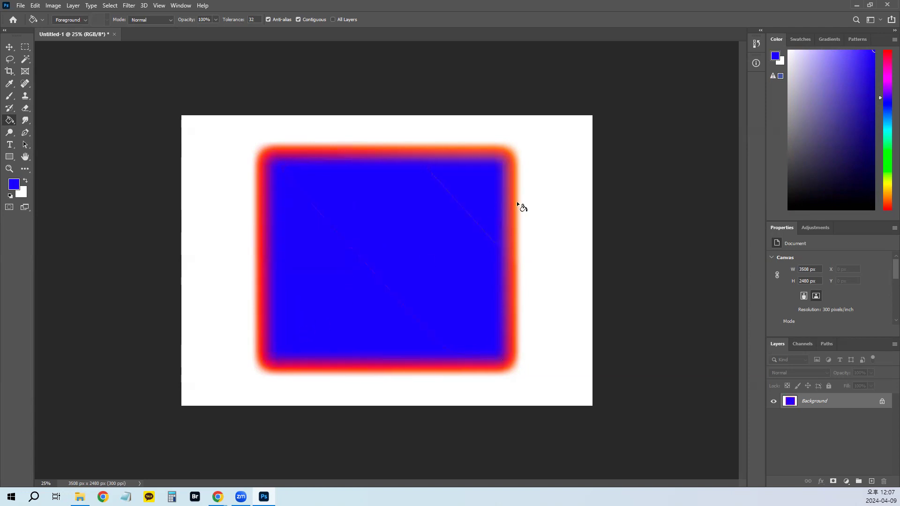
{"action": "left_click", "coordinate": [569, 206]}
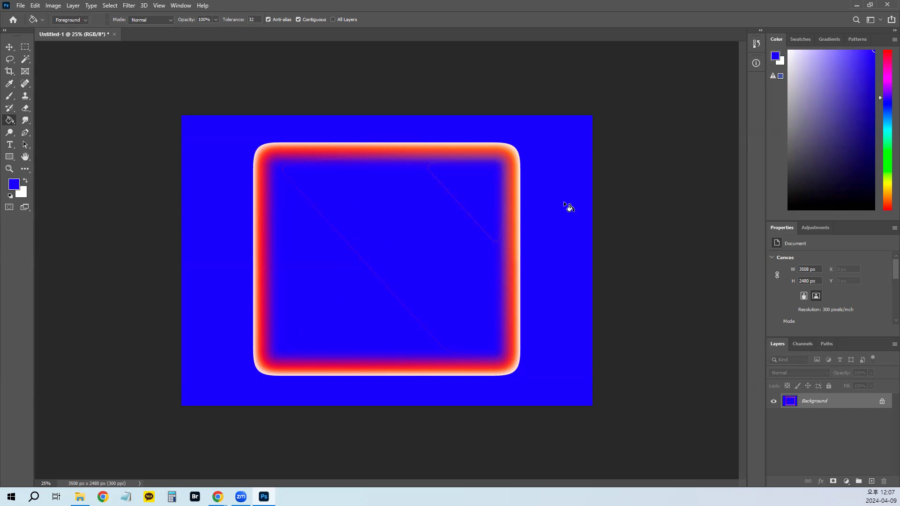
Change the foreground color to bright green and fill the whole canvas with it
{"action": "left_click_drag", "start_coordinate": [888, 170], "coordinate": [887, 151]}
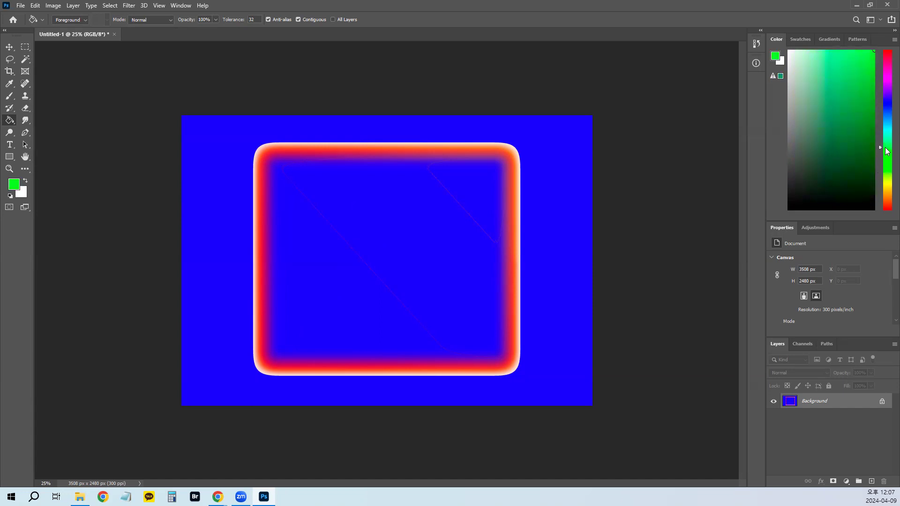
{"action": "key", "text": "alt+BackSpace"}
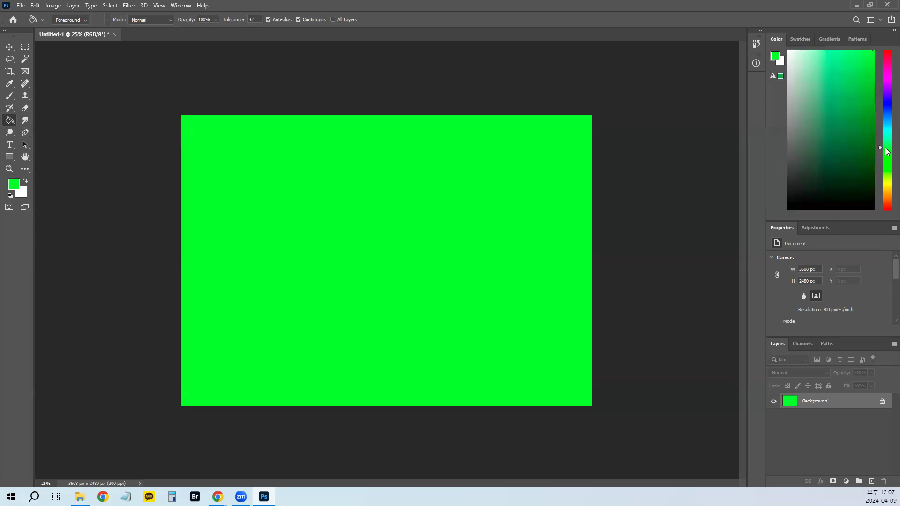
Select a circle left of the canvas center with the Elliptical Marquee tool and fill it with magenta
{"action": "key", "text": "m"}
{"action": "right_click", "coordinate": [25, 49]}
{"action": "left_click", "coordinate": [70, 55]}
{"action": "left_click_drag", "start_coordinate": [254, 213], "coordinate": [358, 317]}
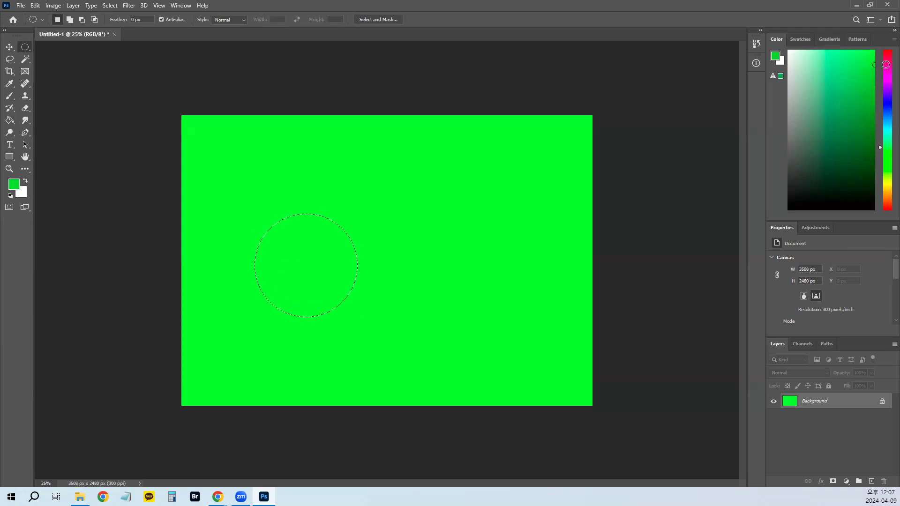
{"action": "left_click", "coordinate": [885, 73]}
{"action": "key", "text": "alt+BackSpace"}
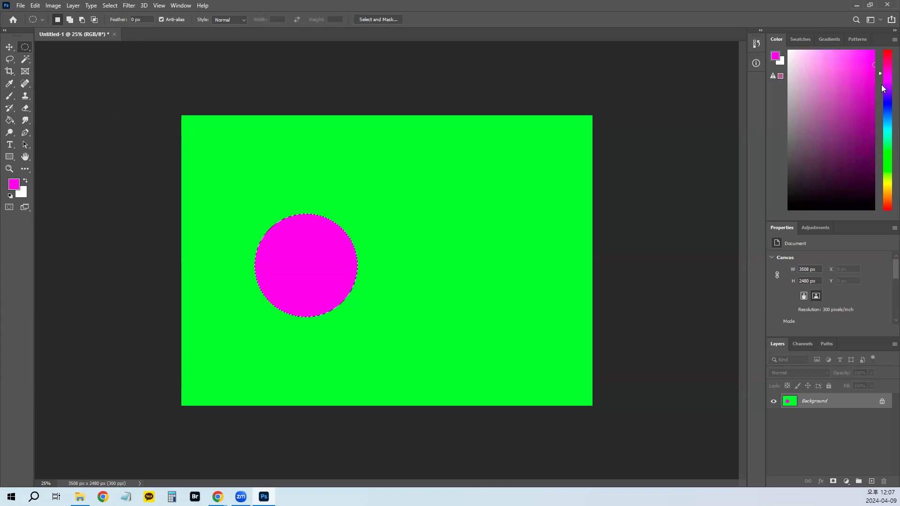
Undo the circle's magenta fill and fill the circular selection with magenta using the Paint Bucket tool
{"action": "key", "text": "ctrl+z"}
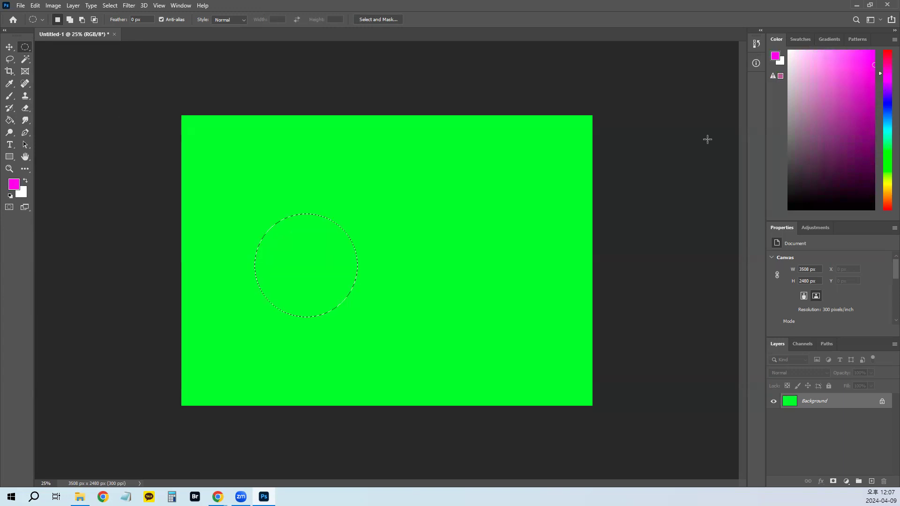
{"action": "left_click", "coordinate": [10, 120]}
{"action": "left_click", "coordinate": [282, 261]}
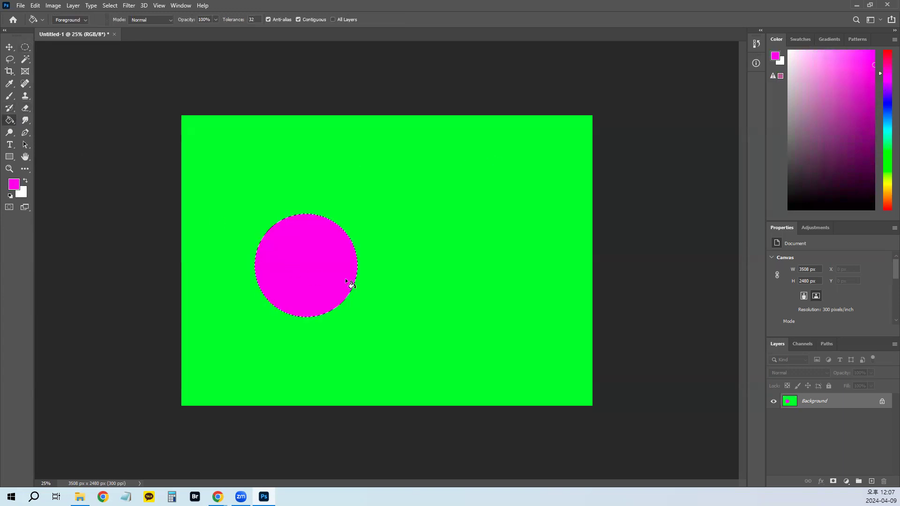
Replace the circle's magenta fill with the white background color, and fill the whole canvas with white without a selection
{"action": "key", "text": "ctrl+d"}
{"action": "key", "text": "ctrl+shift+d"}
{"action": "key", "text": "ctrl+d"}
{"action": "key", "text": "ctrl+z"}
{"action": "key", "text": "ctrl+z"}
{"action": "key", "text": "ctrl+BackSpace"}
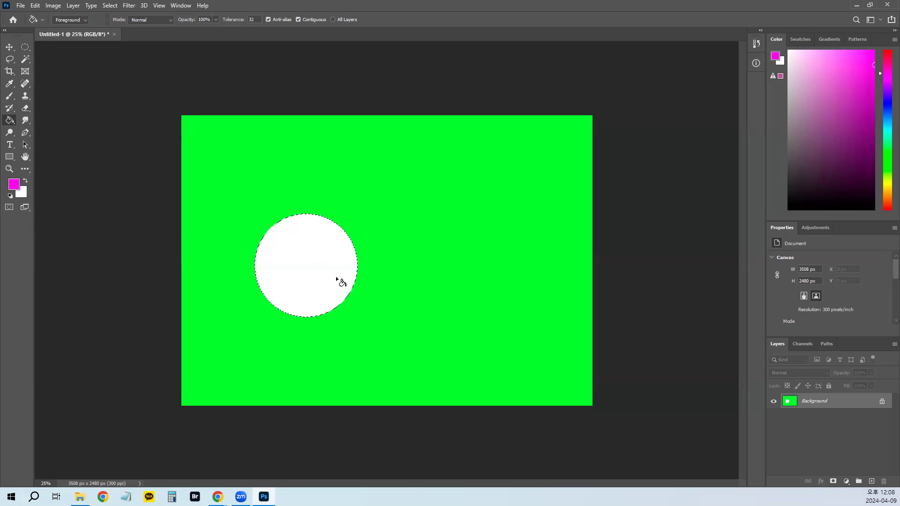
{"action": "key", "text": "ctrl+d"}
{"action": "key", "text": "ctrl+BackSpace"}
Paint a winding magenta stroke across the white canvas with the soft Brush at size 200
{"action": "left_click", "coordinate": [10, 95]}
{"action": "key", "text": "bracketleft"}
{"action": "key", "text": "bracketleft"}
{"action": "key", "text": "bracketleft"}
{"action": "key", "text": "bracketleft"}
{"action": "key", "text": "bracketleft"}
{"action": "key", "text": "bracketleft"}
{"action": "key", "text": "bracketleft"}
{"action": "key", "text": "bracketleft"}
{"action": "key", "text": "bracketleft"}
{"action": "key", "text": "bracketleft"}
{"action": "key", "text": "bracketleft"}
{"action": "key", "text": "bracketleft"}
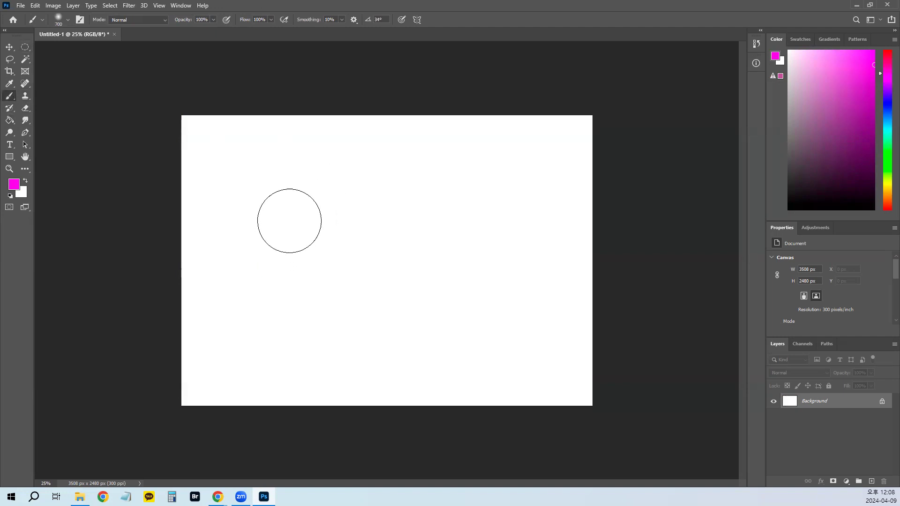
{"action": "mouse_move", "coordinate": [247, 257]}
{"action": "left_mouse_down"}
{"action": "mouse_move", "coordinate": [317, 197]}
{"action": "mouse_move", "coordinate": [300, 305]}
{"action": "left_mouse_up"}
{"action": "mouse_move", "coordinate": [325, 350]}
{"action": "left_mouse_down"}
{"action": "mouse_move", "coordinate": [483, 286]}
{"action": "mouse_move", "coordinate": [504, 144]}
{"action": "mouse_move", "coordinate": [567, 270]}
{"action": "left_mouse_up"}
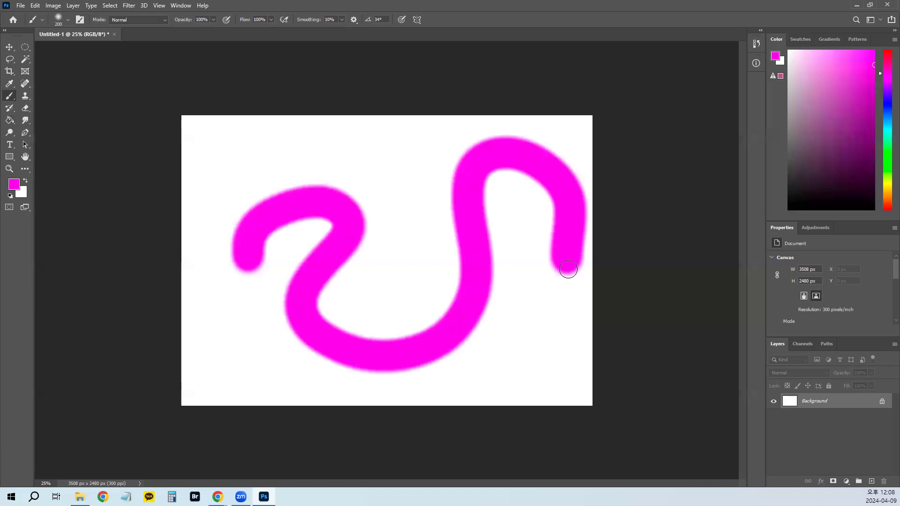
Set the foreground color to turquoise and try filling the magenta stroke with it through a Magic Wand selection
{"action": "left_click", "coordinate": [885, 154]}
{"action": "left_click_drag", "start_coordinate": [885, 153], "coordinate": [885, 132]}
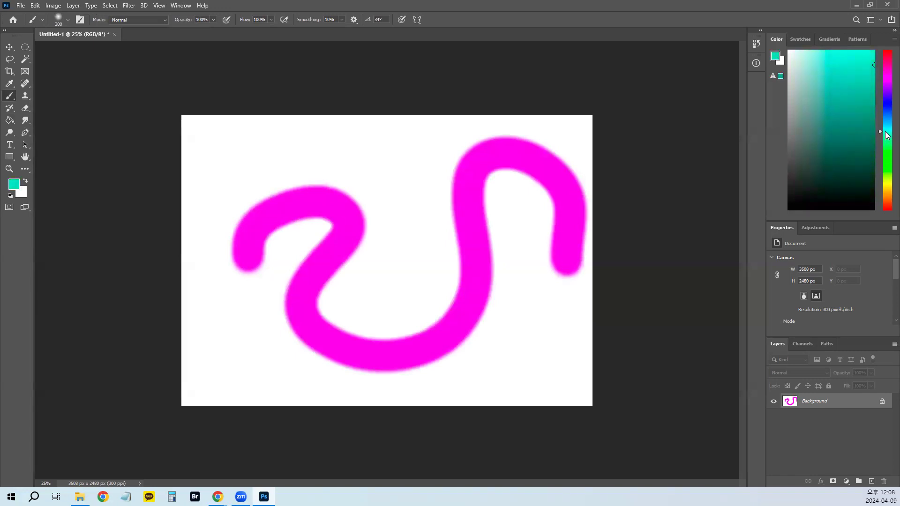
{"action": "left_click", "coordinate": [25, 59]}
{"action": "left_click", "coordinate": [305, 205]}
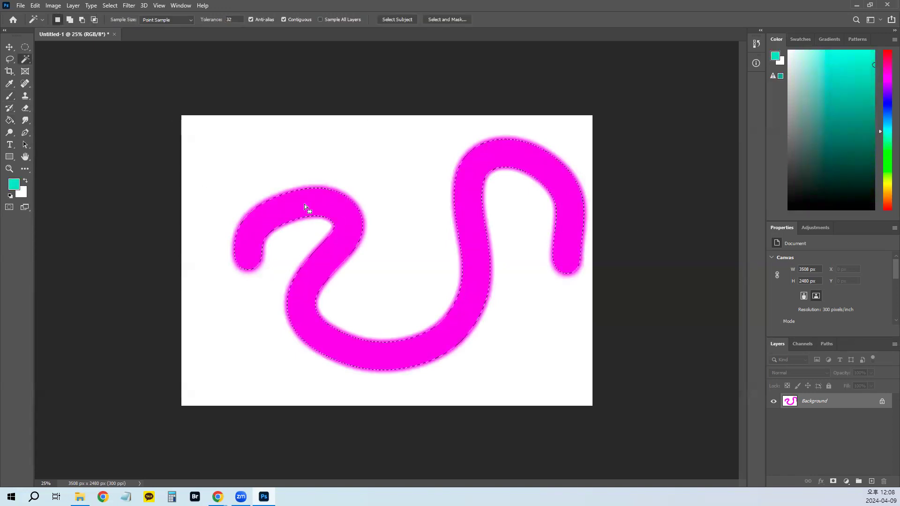
{"action": "key", "text": "alt+BackSpace"}
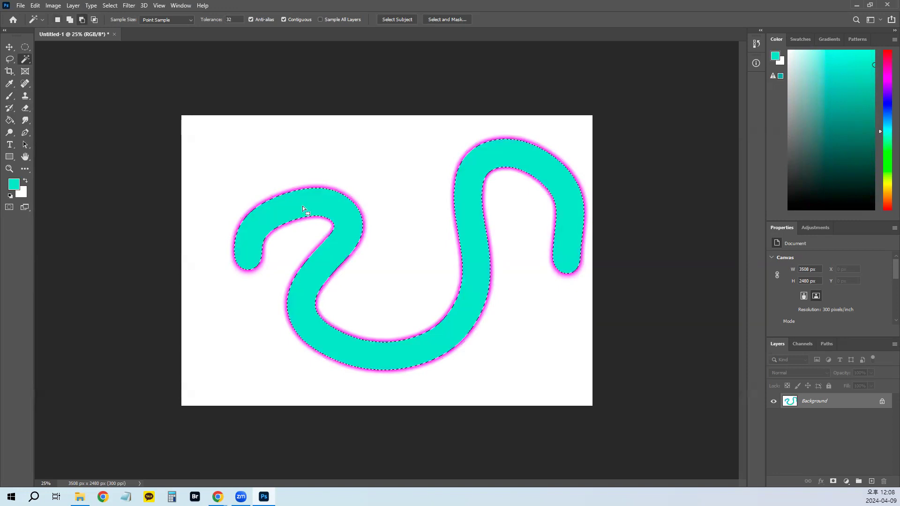
{"action": "key", "text": "ctrl+z"}
{"action": "key", "text": "ctrl+d"}
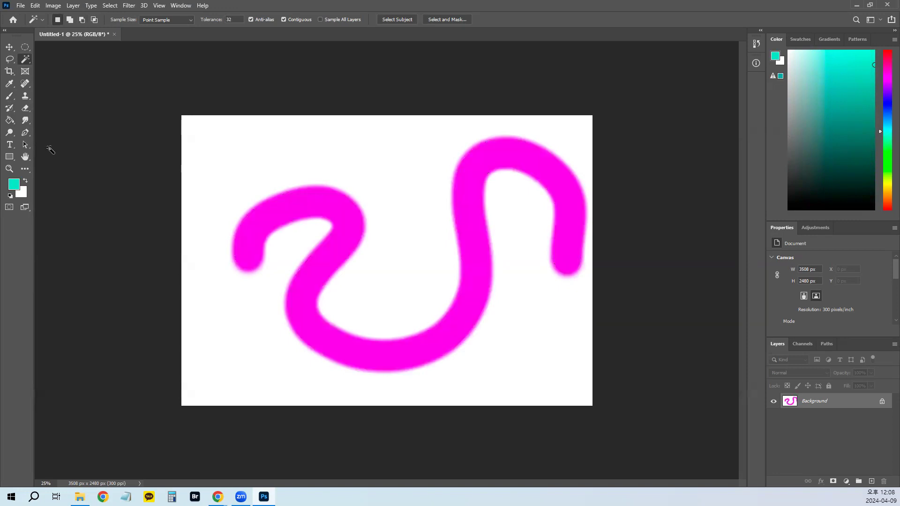
Try filling the magenta stroke with turquoise using the Paint Bucket tool, examine its edges up close and undo the fill
{"action": "left_click", "coordinate": [9, 120]}
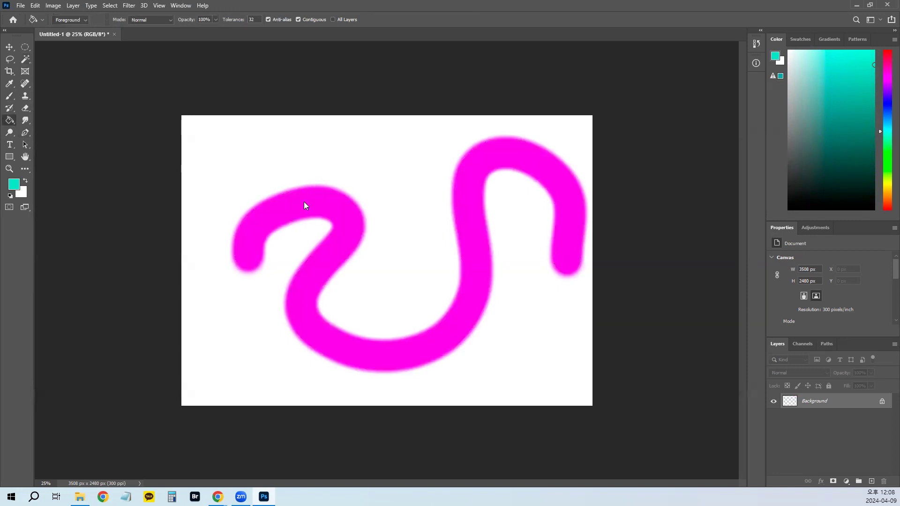
{"action": "left_click", "coordinate": [304, 202]}
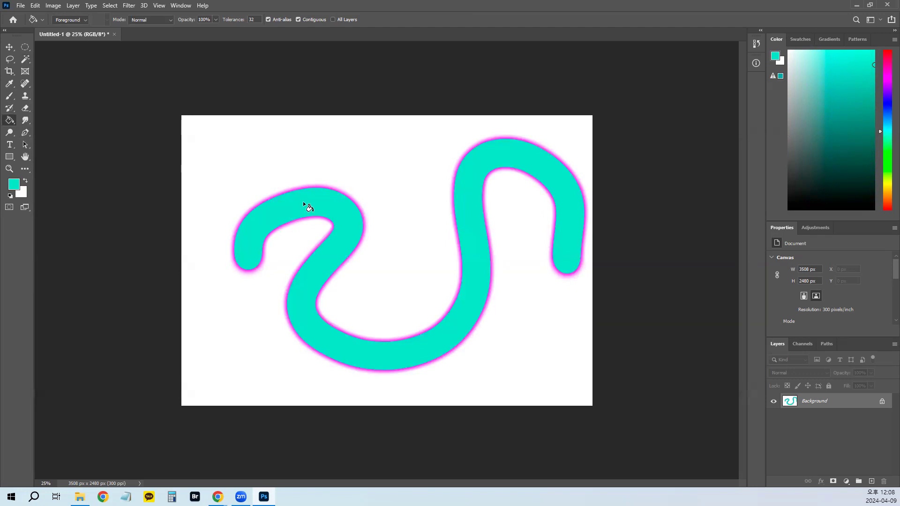
{"action": "key", "text": "ctrl+z"}
{"action": "left_click", "coordinate": [304, 202]}
{"action": "key", "text": "ctrl+plus"}
{"action": "key", "text": "ctrl+plus"}
{"action": "key", "text": "ctrl+plus"}
{"action": "key", "text": "ctrl+plus"}
{"action": "key", "text": "ctrl+plus"}
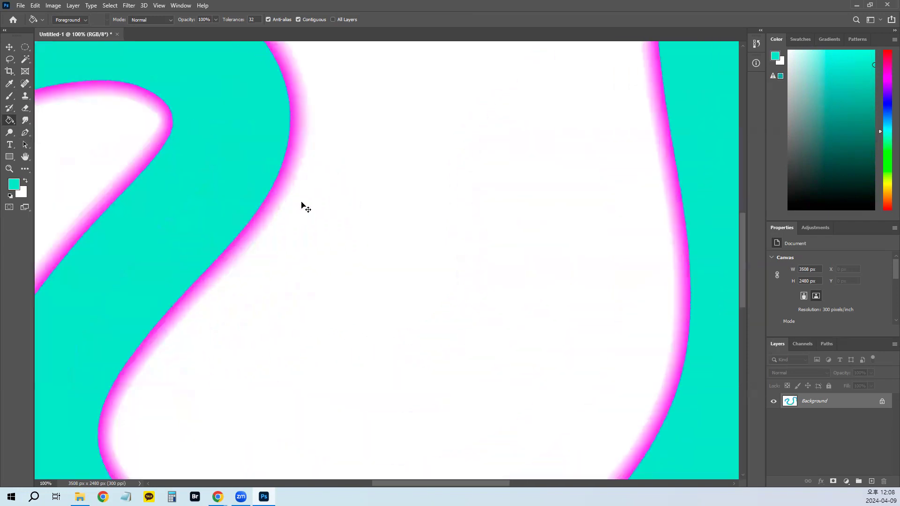
{"action": "left_click_drag", "start_coordinate": [329, 161], "coordinate": [495, 308]}
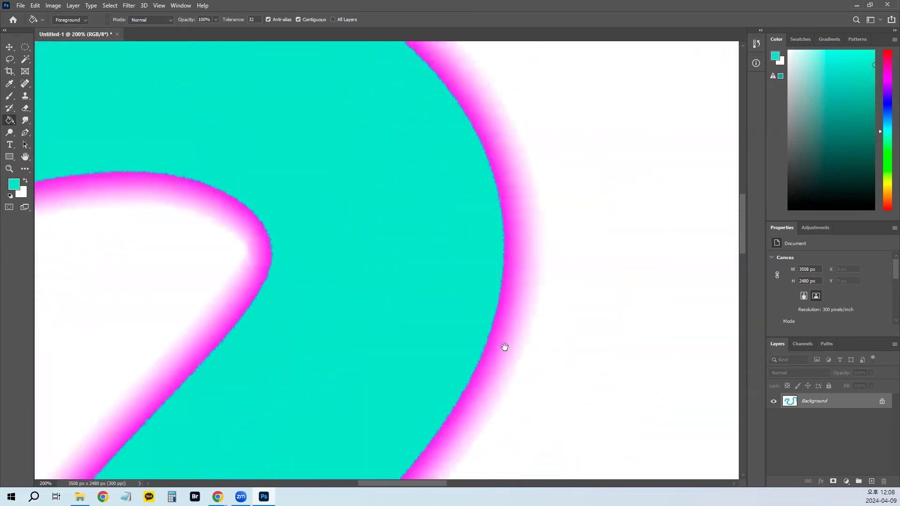
{"action": "key", "text": "ctrl+z"}
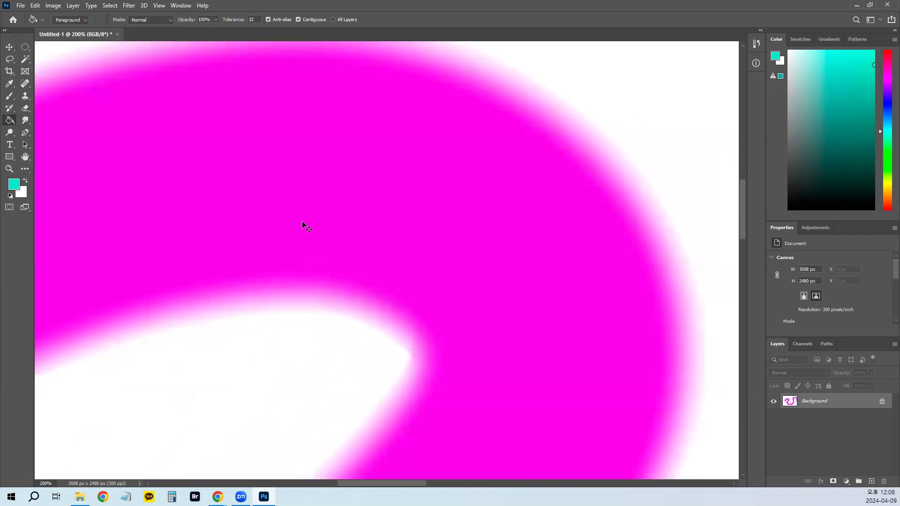
Set the Paint Bucket tolerance to 1, try filling the magenta stroke with turquoise and undo the fill
{"action": "left_click_drag", "start_coordinate": [259, 19], "coordinate": [235, 19]}
{"action": "type", "text": "1"}
{"action": "left_click", "coordinate": [303, 154]}
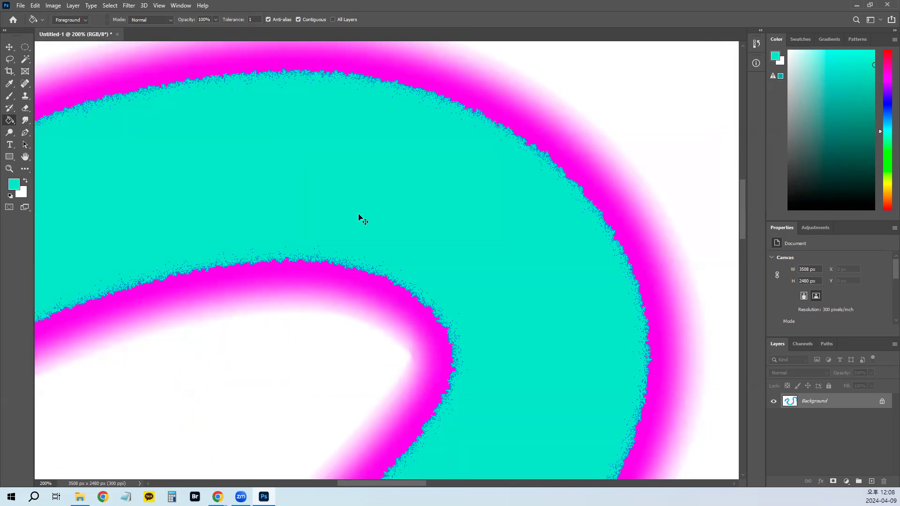
{"action": "key", "text": "ctrl+z"}
Set the Paint Bucket tolerance to 100, try filling the magenta stroke with turquoise and undo the fill
{"action": "left_click_drag", "start_coordinate": [257, 19], "coordinate": [224, 22]}
{"action": "type", "text": "100"}
{"action": "left_click", "coordinate": [296, 158]}
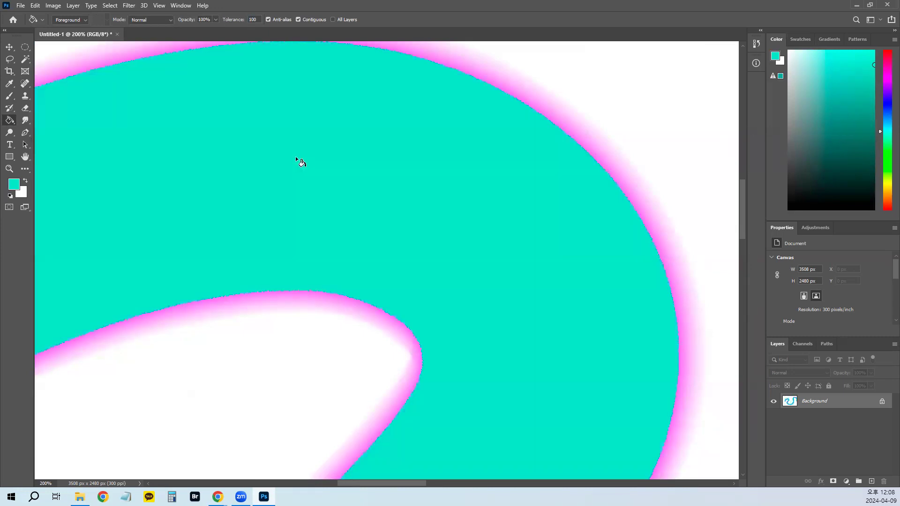
{"action": "key", "text": "ctrl+z"}
Set the Paint Bucket tolerance to its maximum of 255, try filling from the magenta stroke and undo the fill
{"action": "left_click_drag", "start_coordinate": [257, 19], "coordinate": [238, 21]}
{"action": "type", "text": "3"}
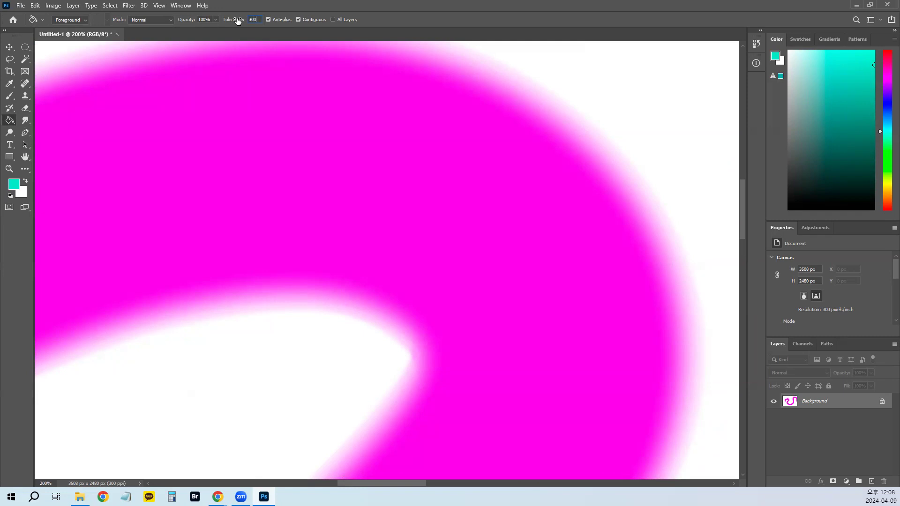
{"action": "key", "text": "Return"}
{"action": "left_click", "coordinate": [430, 186]}
{"action": "left_click", "coordinate": [387, 193]}
{"action": "key", "text": "ctrl+minus"}
{"action": "key", "text": "ctrl+minus"}
{"action": "key", "text": "ctrl+minus"}
{"action": "key", "text": "ctrl+minus"}
{"action": "key", "text": "ctrl+minus"}
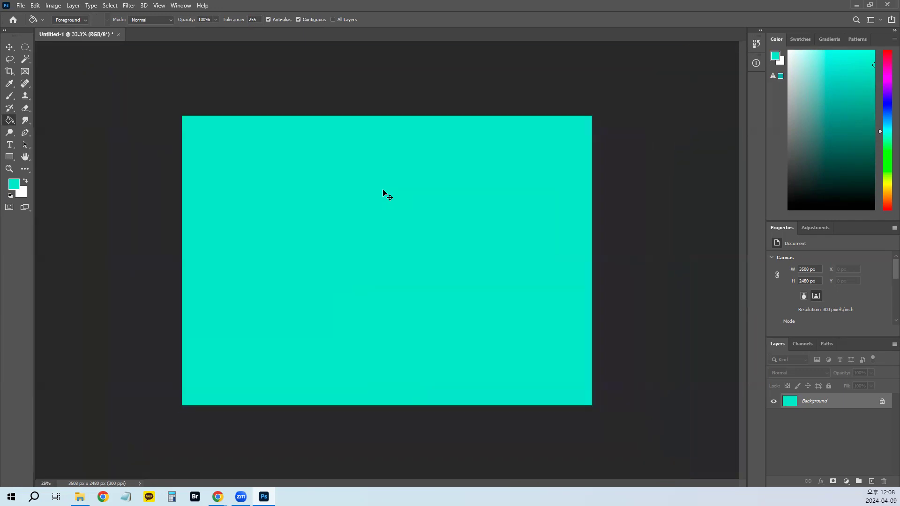
{"action": "key", "text": "ctrl+minus"}
{"action": "key", "text": "ctrl+z"}
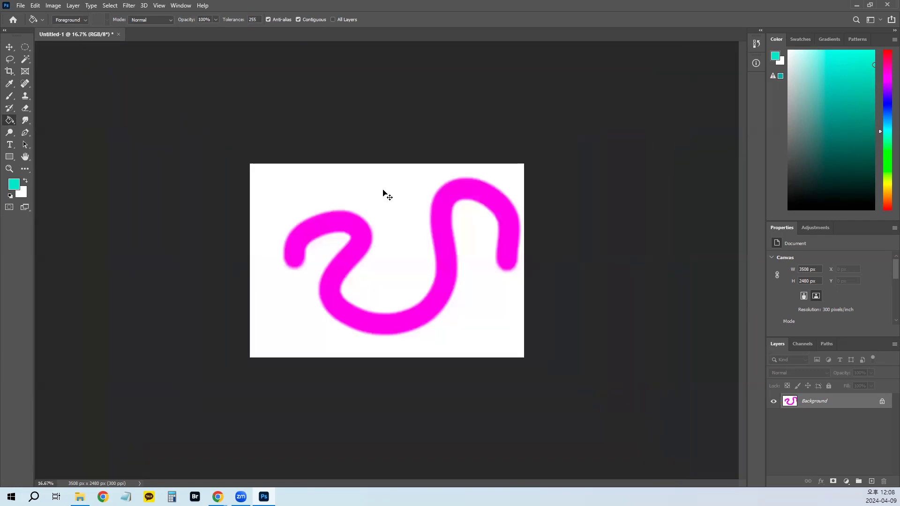
Set the Paint Bucket tolerance to 150, try filling the magenta stroke with turquoise and undo the fill
{"action": "left_click", "coordinate": [225, 21]}
{"action": "type", "text": "150"}
{"action": "left_click", "coordinate": [358, 226]}
{"action": "scroll", "coordinate": [346, 218], "scroll_direction": "up", "scroll_amount": 4}
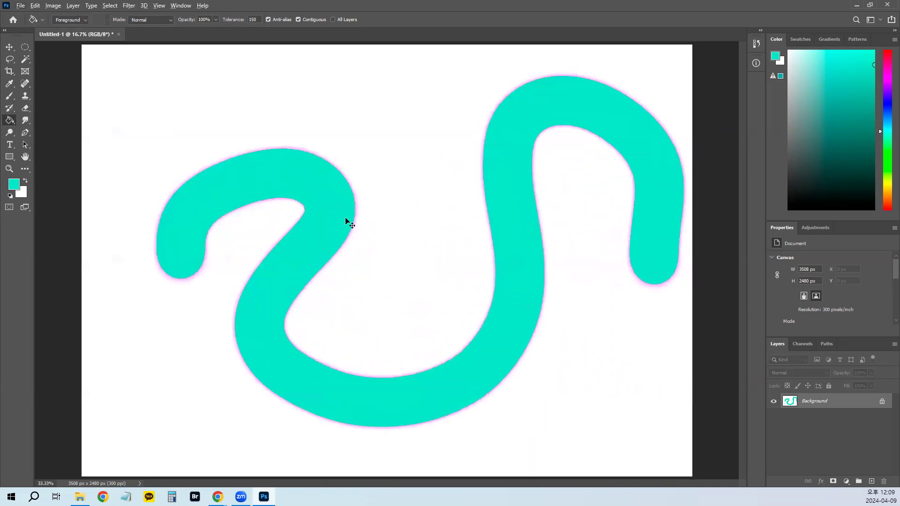
{"action": "scroll", "coordinate": [346, 218], "scroll_direction": "up", "scroll_amount": 1}
{"action": "key", "text": "ctrl+z"}
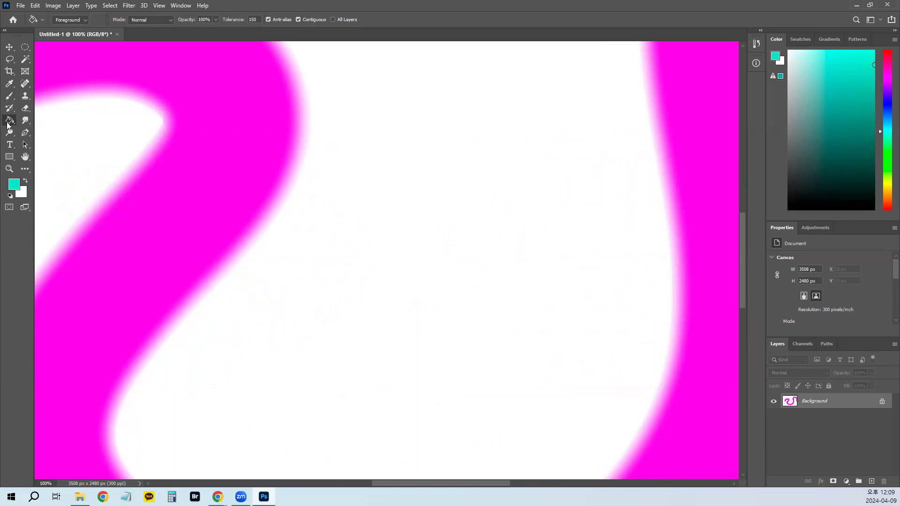
Switch from the Paint Bucket to the Gradient tool
{"action": "right_click", "coordinate": [7, 124]}
{"action": "left_click", "coordinate": [46, 123]}
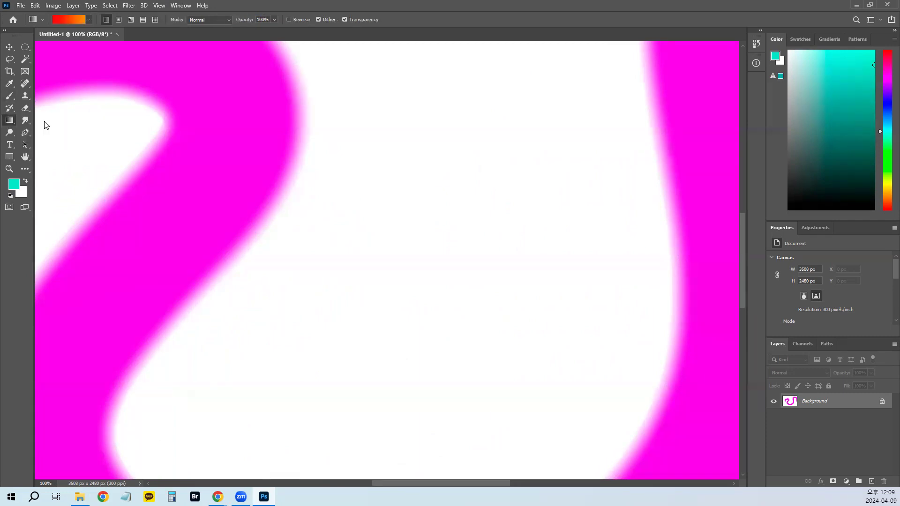